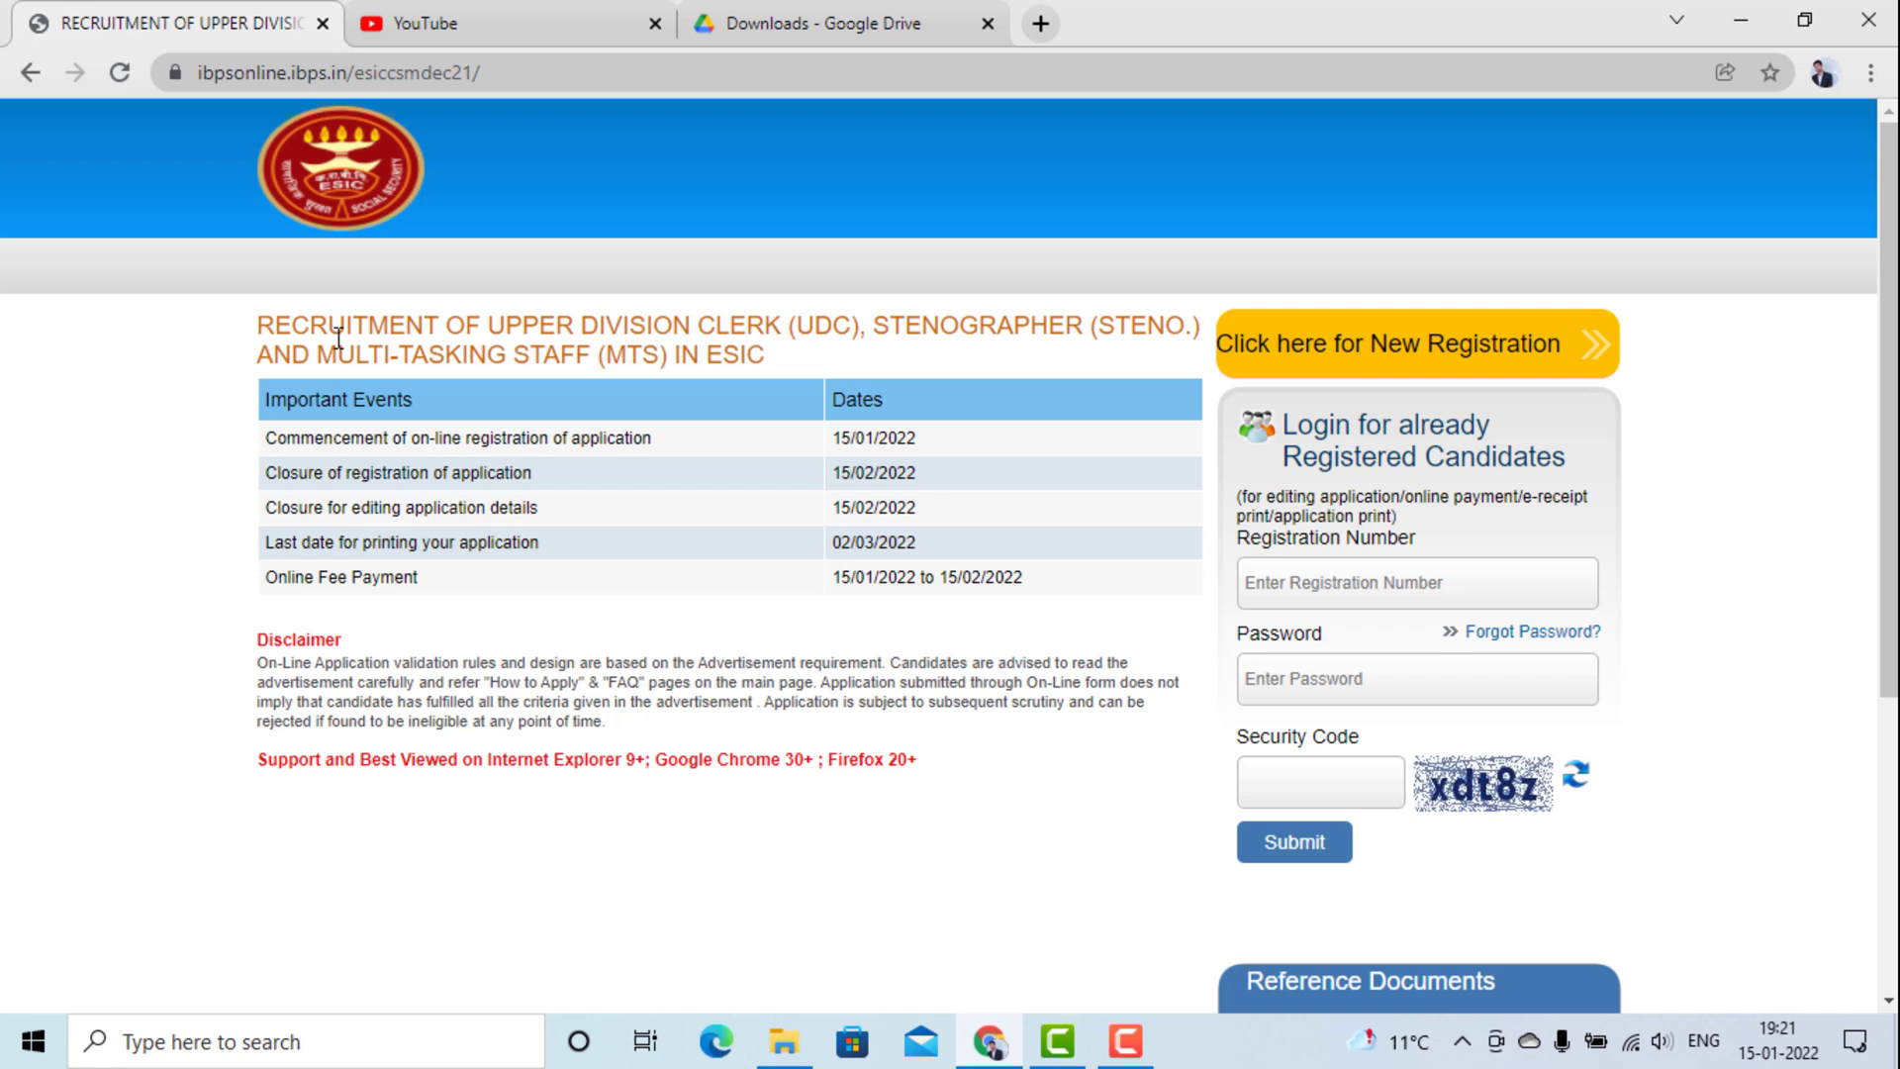
Highlight the ESIC recruitment title, its dates row and the portal's web address.
{"action": "left_click_drag", "start_coordinate": [231, 439], "coordinate": [669, 454]}
{"action": "left_click", "coordinate": [164, 477]}
{"action": "left_click_drag", "start_coordinate": [247, 475], "coordinate": [277, 479]}
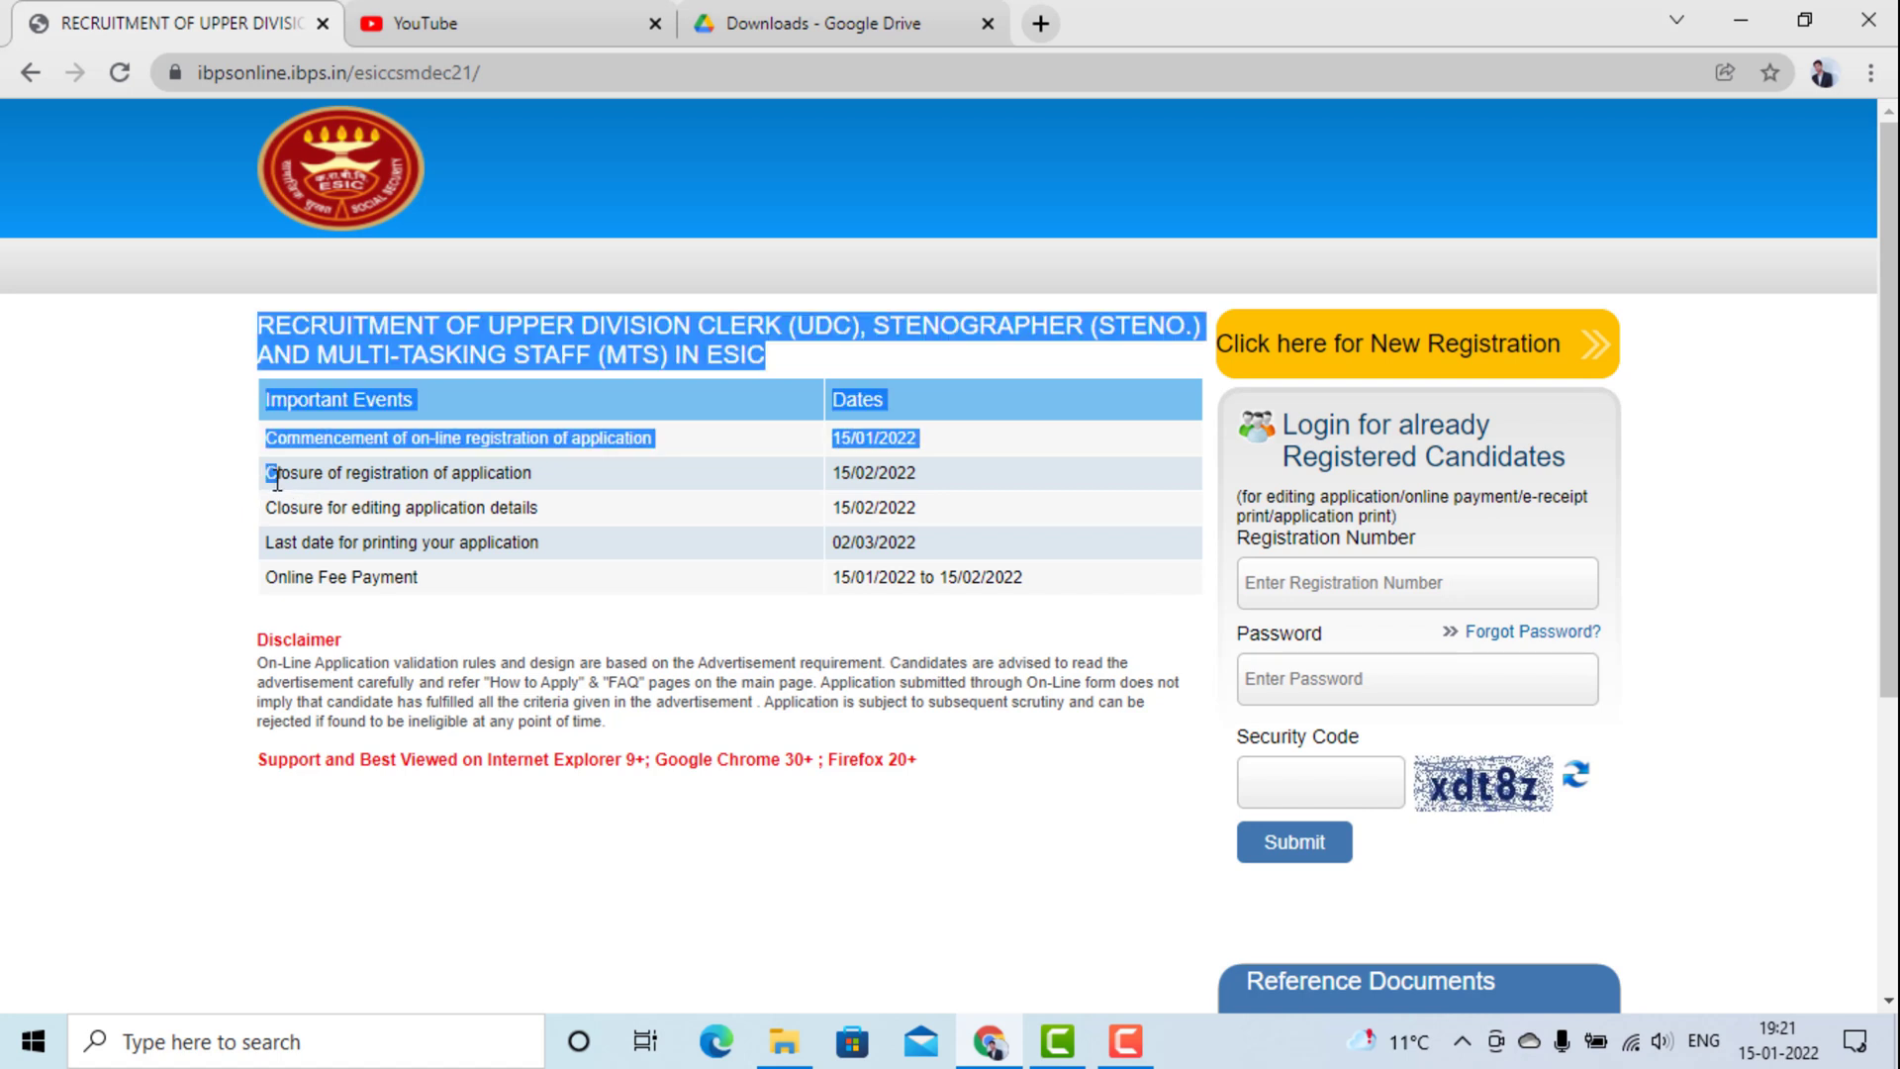
{"action": "left_click", "coordinate": [122, 414]}
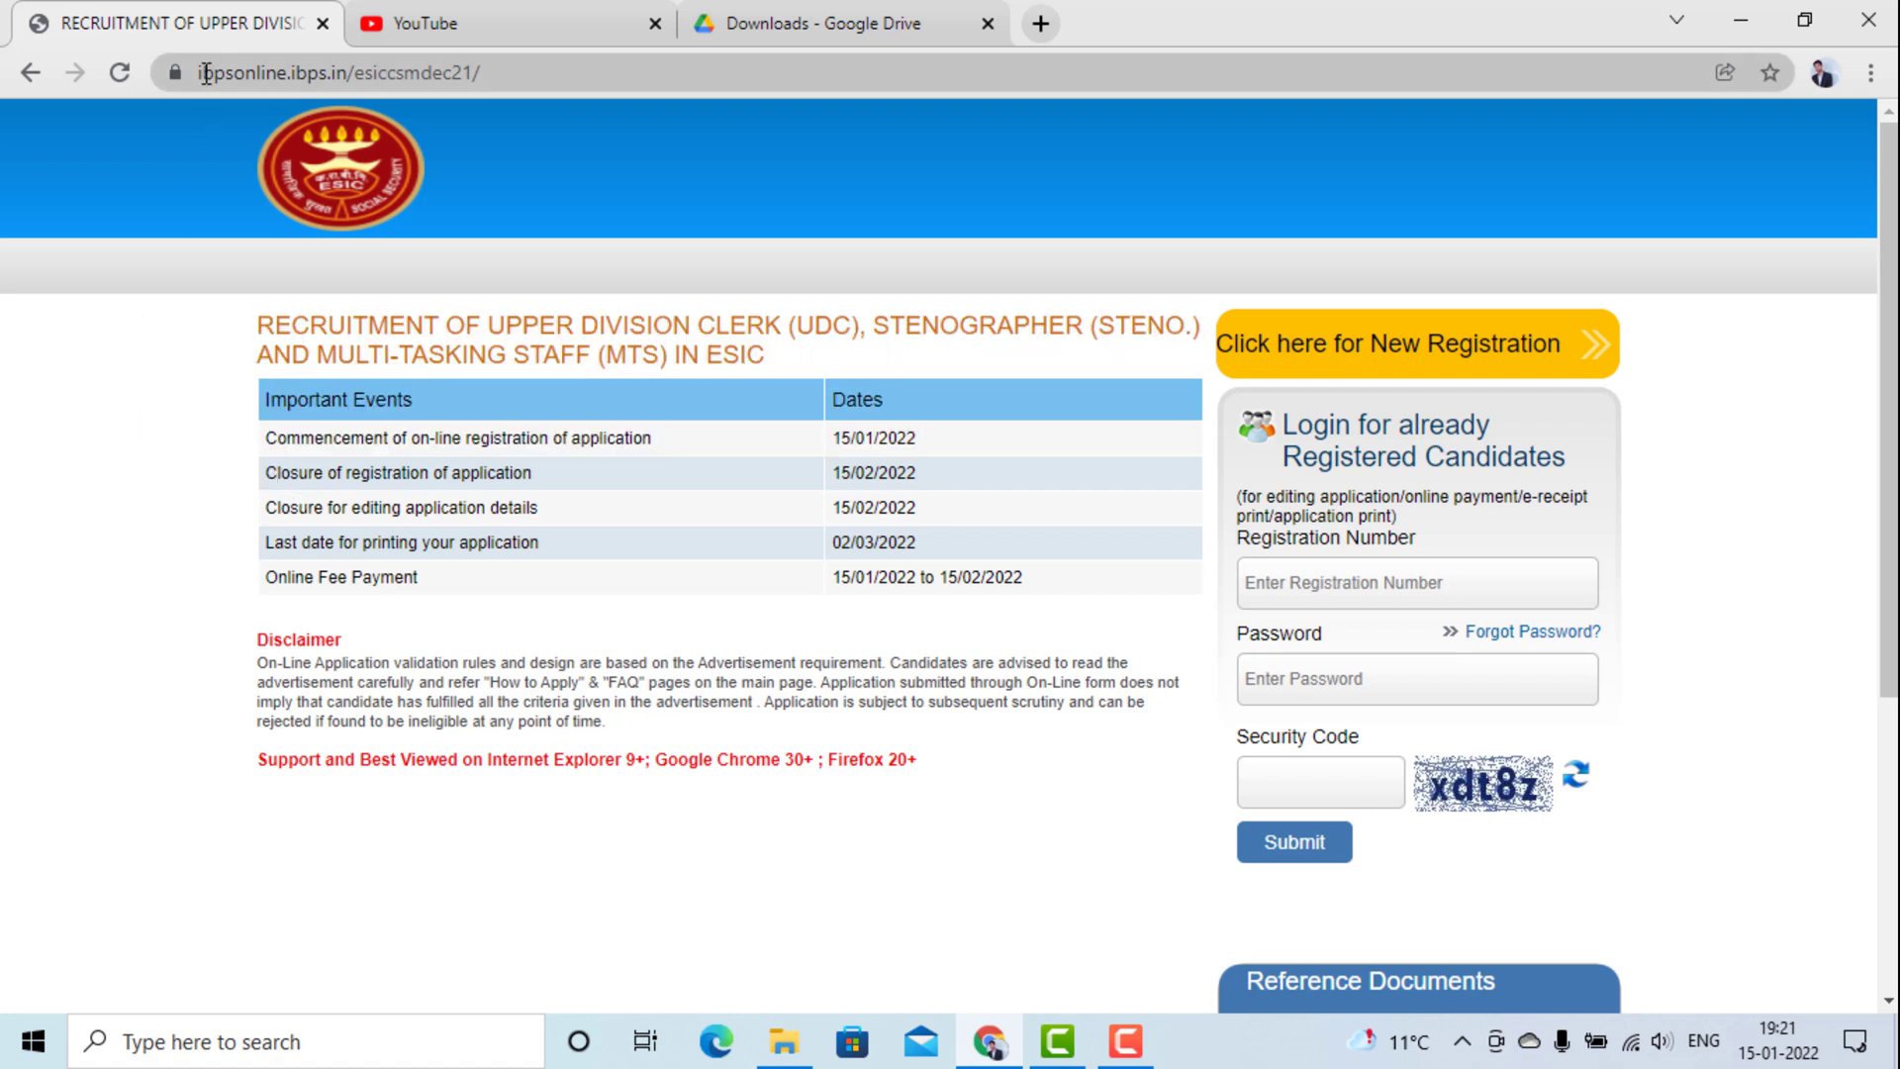
{"action": "left_click_drag", "start_coordinate": [202, 73], "coordinate": [517, 76]}
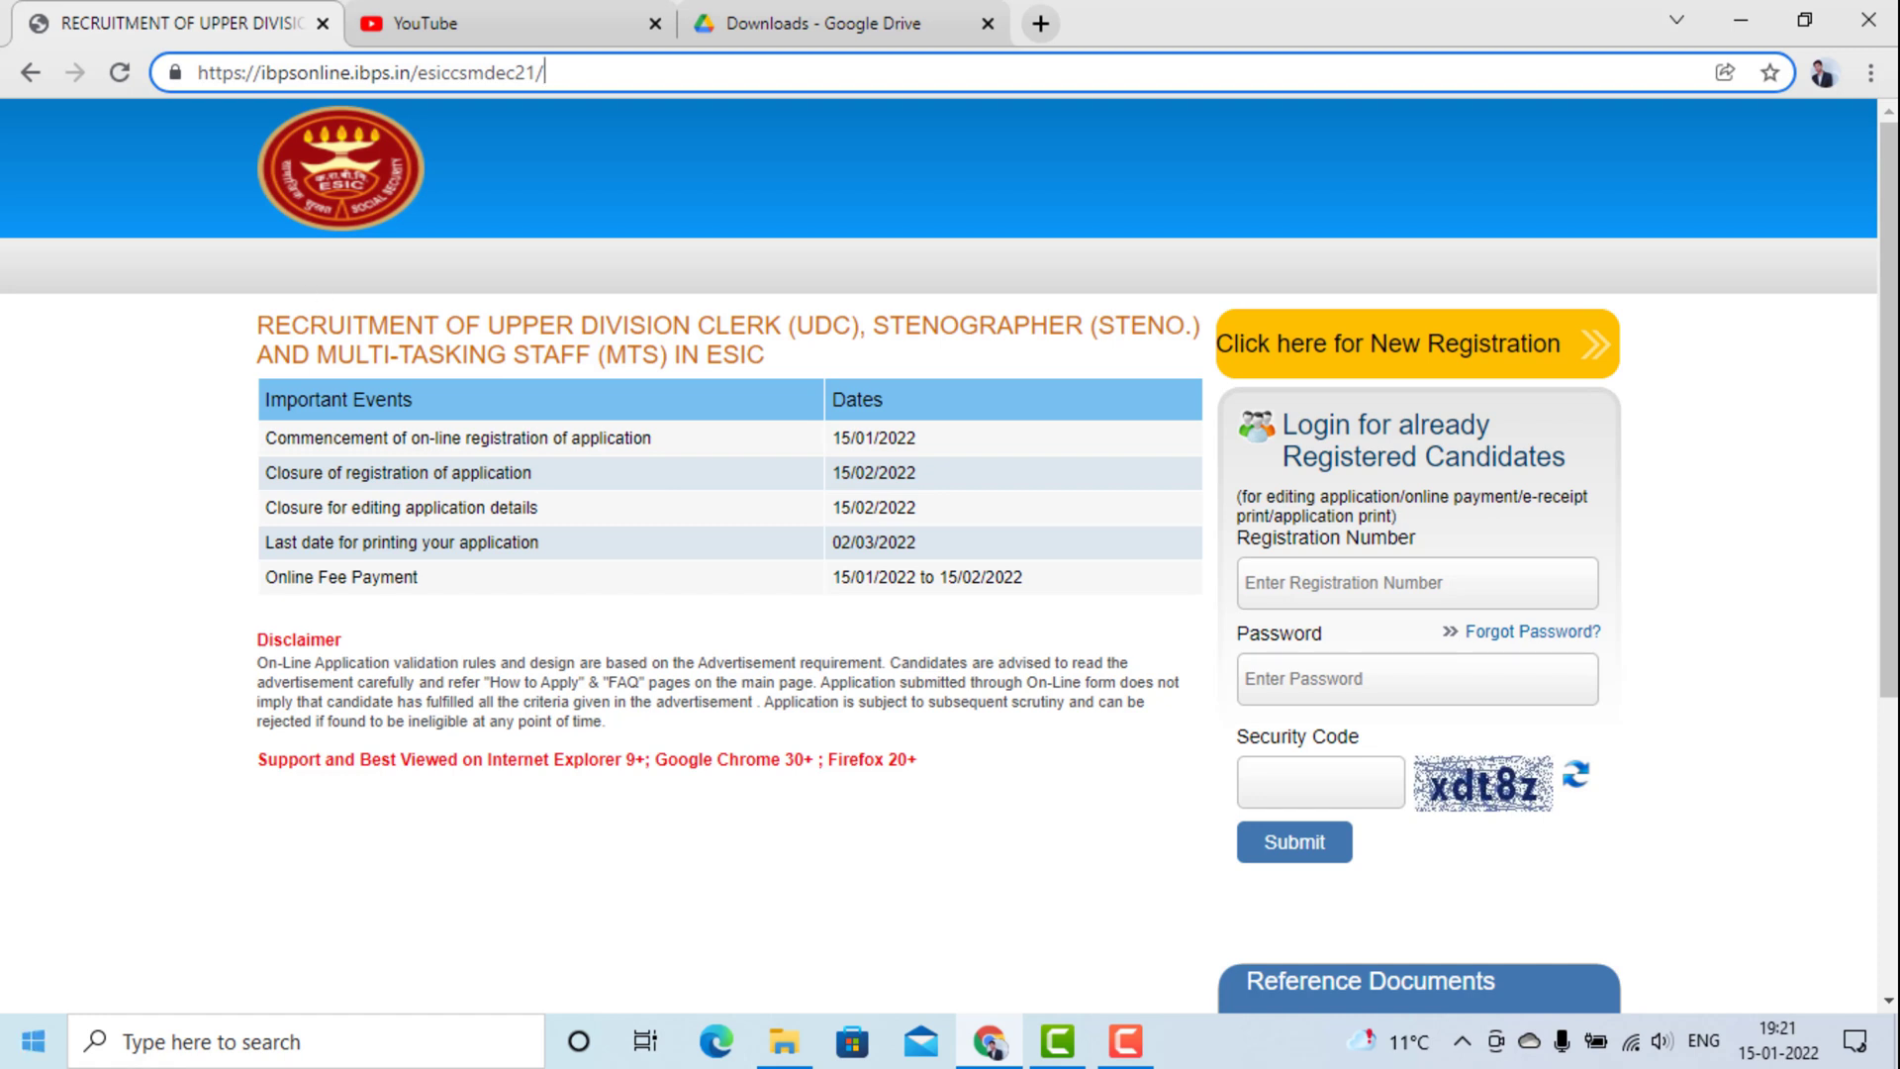
Start a new candidate registration and look over the Basic Info form.
{"action": "left_click", "coordinate": [1313, 359]}
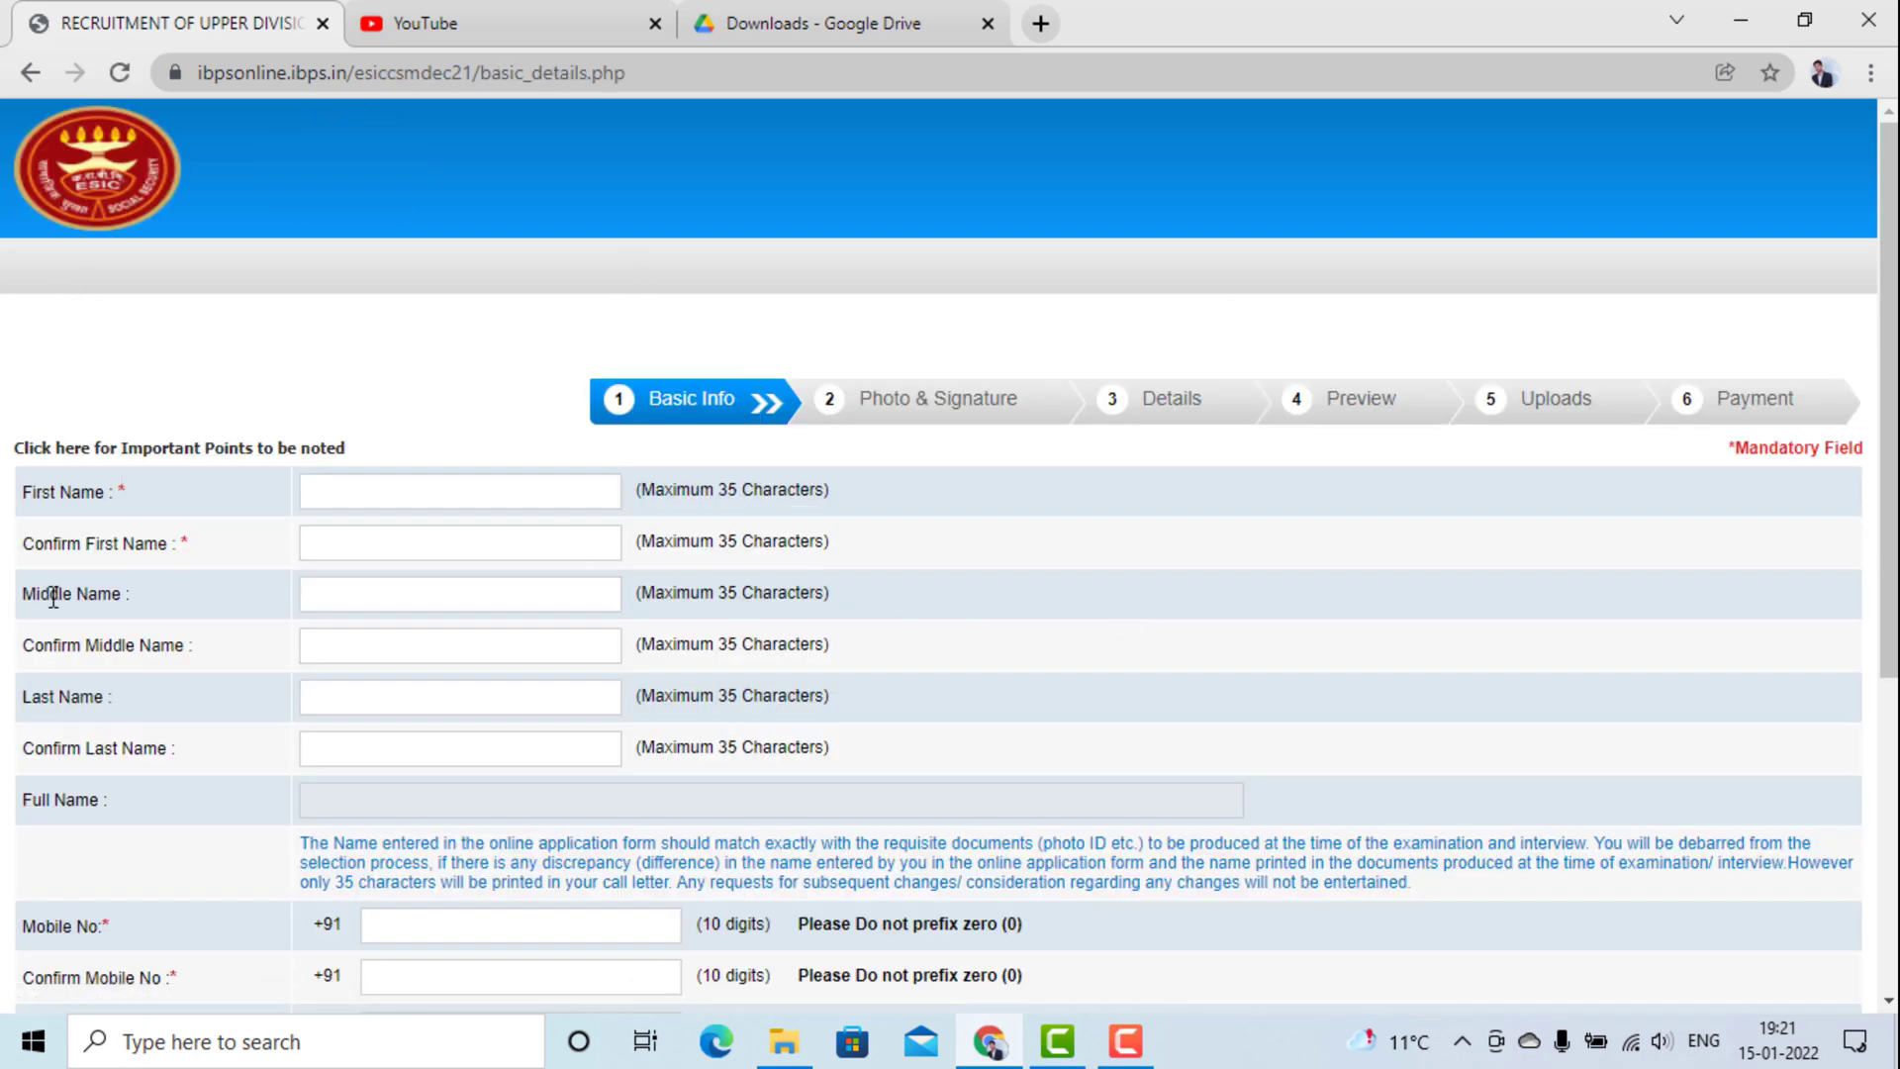
{"action": "scroll", "coordinate": [594, 358], "scroll_direction": "down", "scroll_amount": 3}
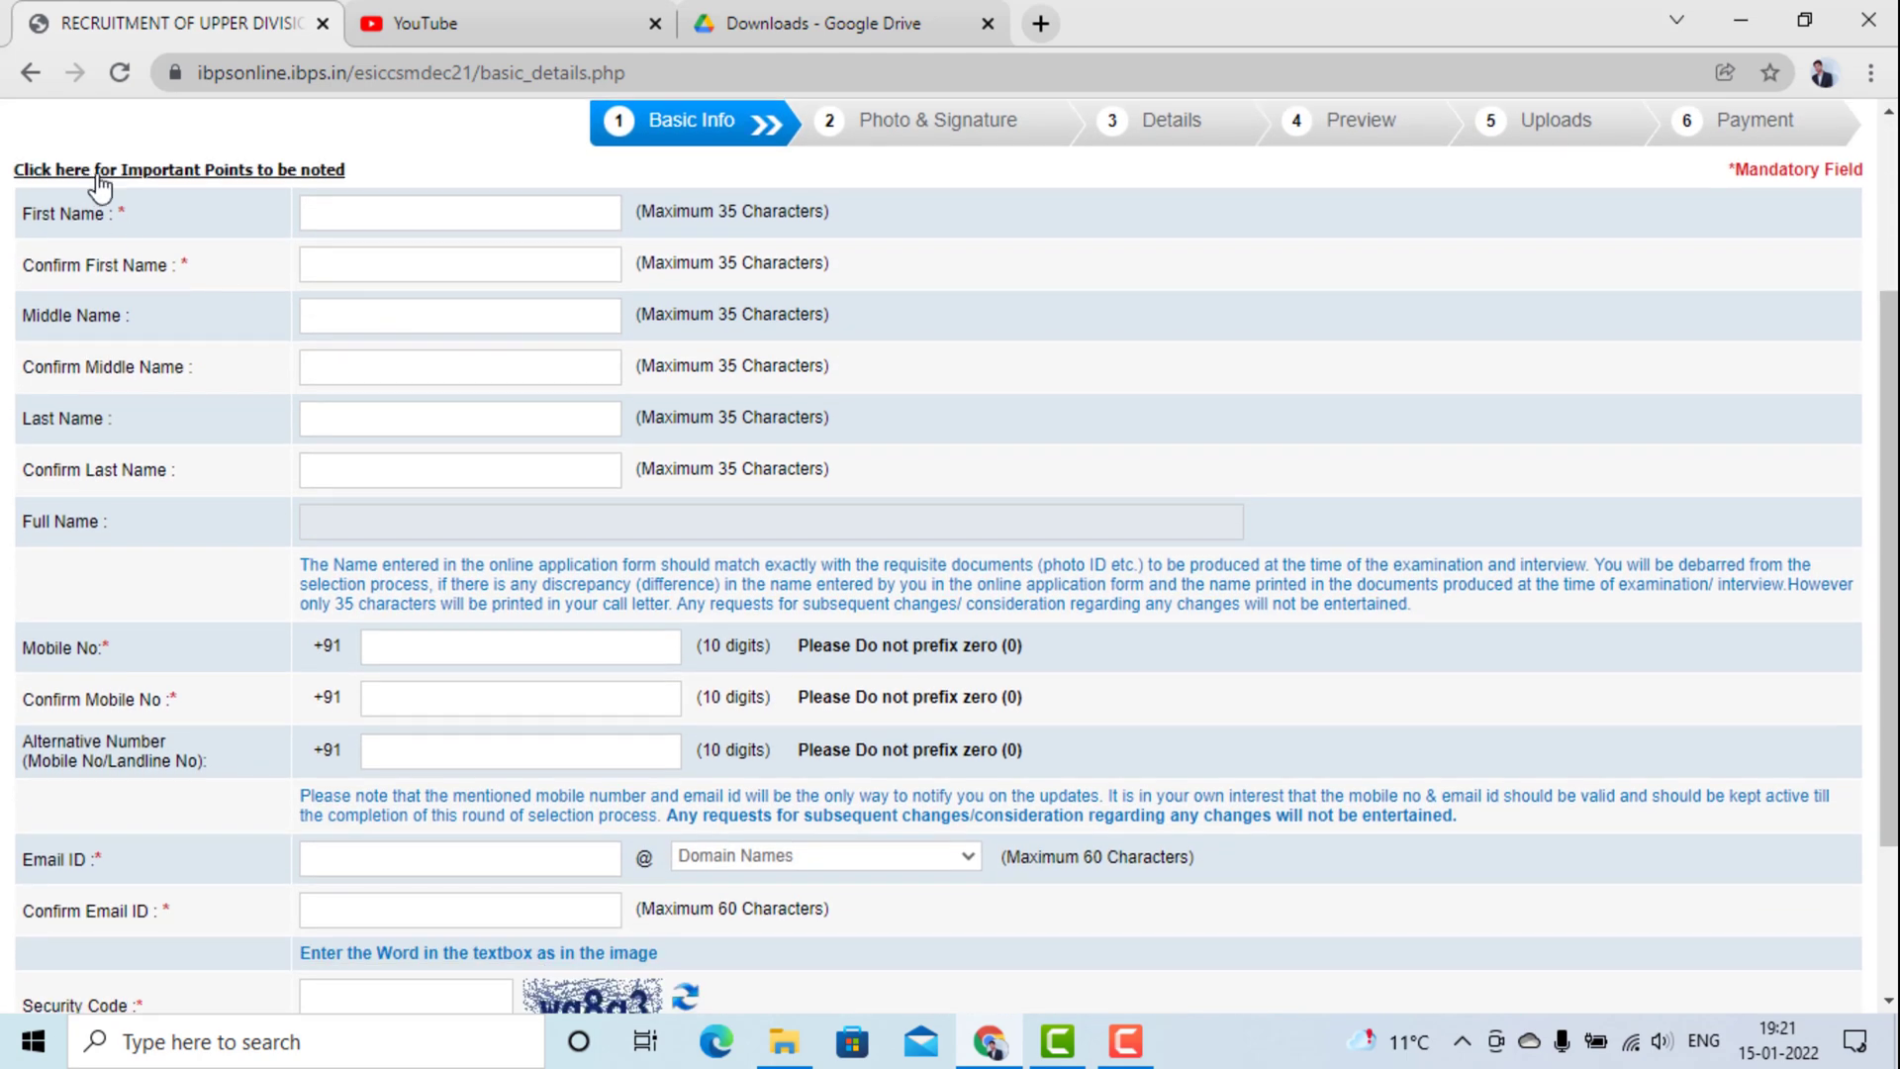
{"action": "scroll", "coordinate": [643, 445], "scroll_direction": "up", "scroll_amount": 3}
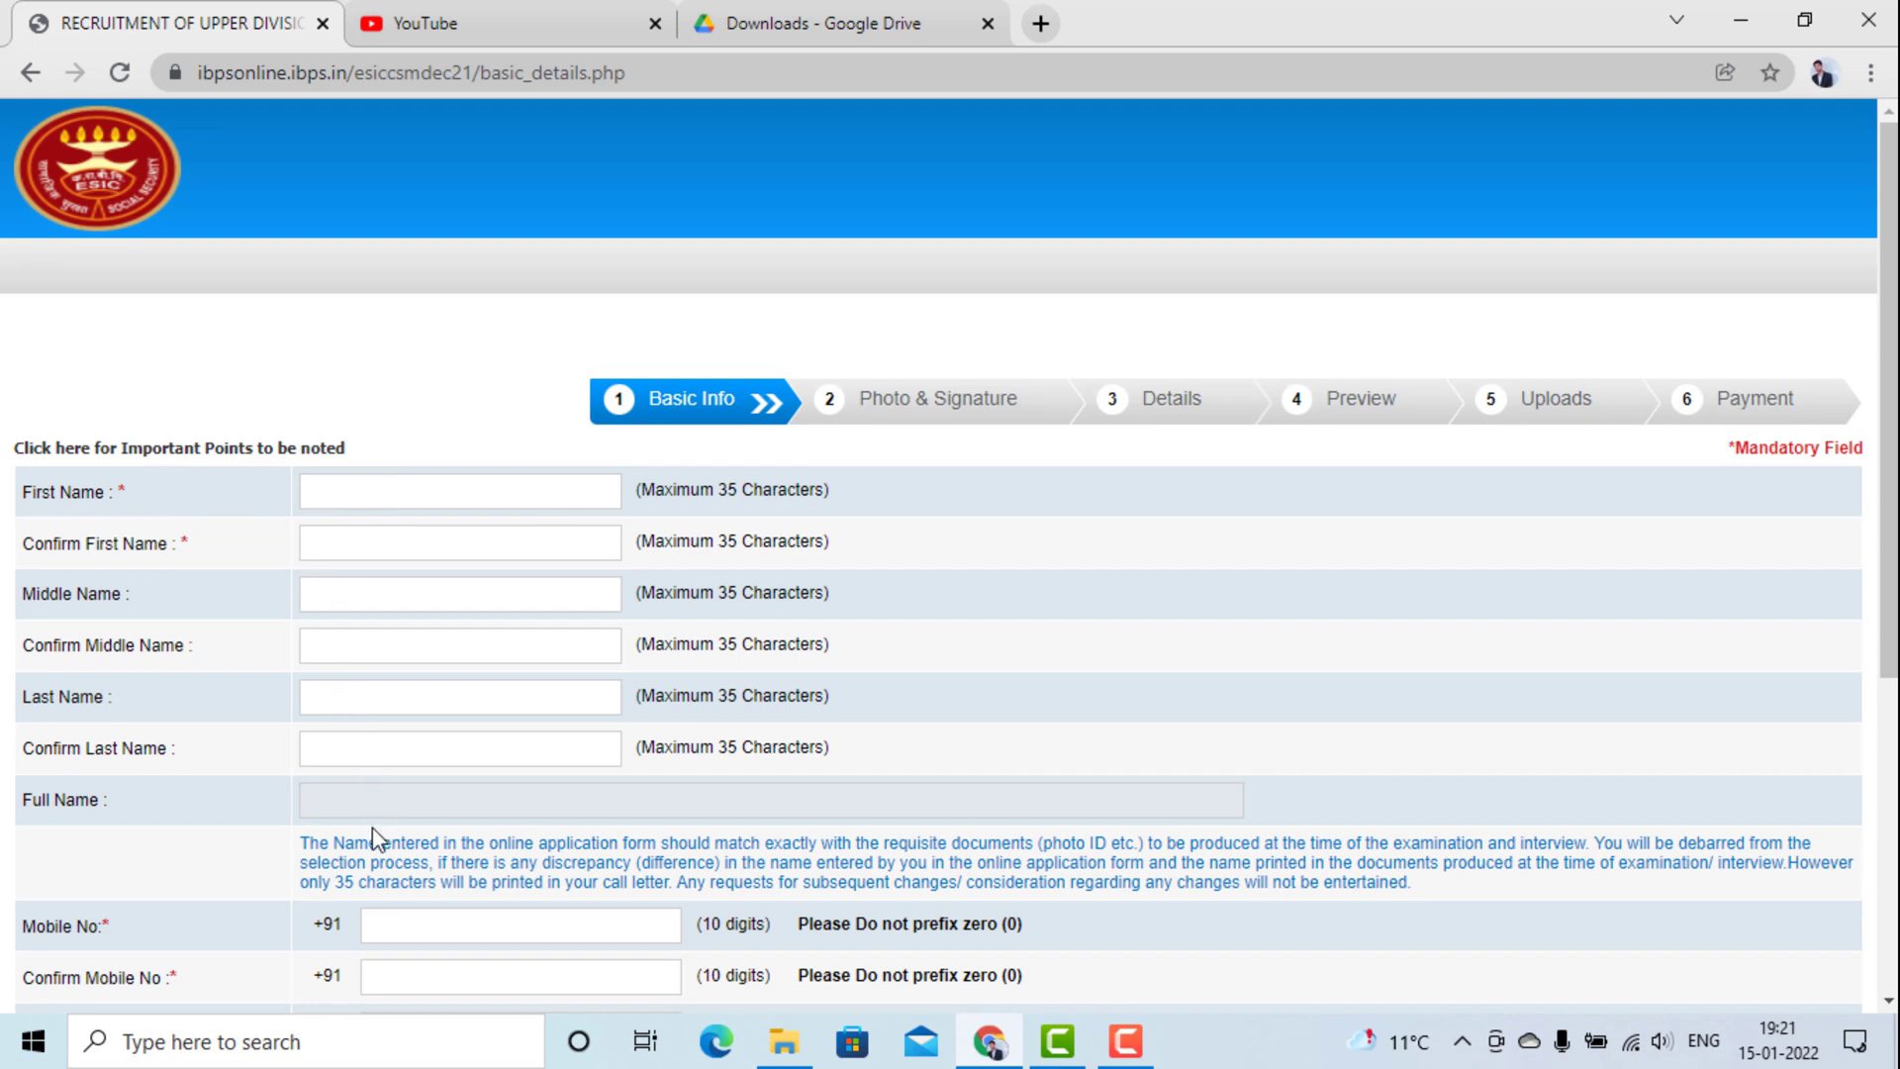
{"action": "scroll", "coordinate": [374, 836], "scroll_direction": "down", "scroll_amount": 1}
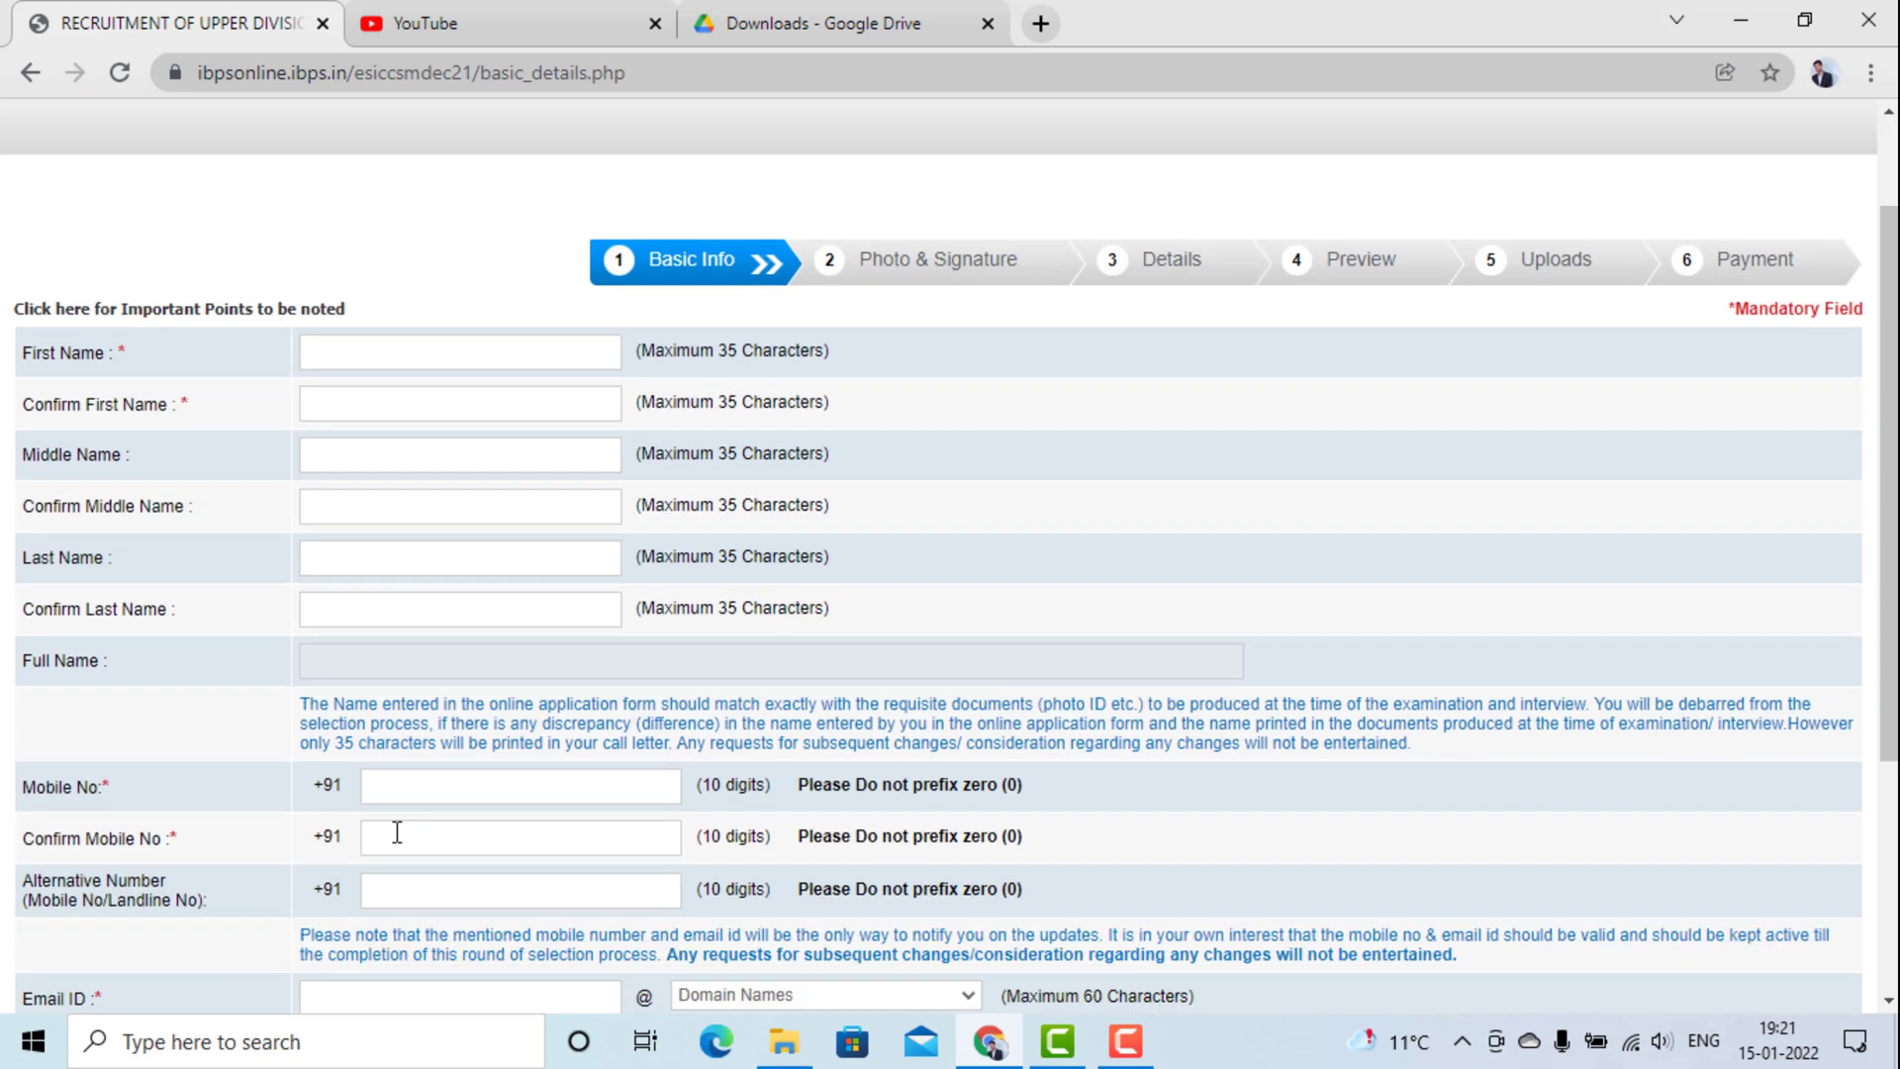
{"action": "scroll", "coordinate": [397, 832], "scroll_direction": "down", "scroll_amount": 2}
{"action": "scroll", "coordinate": [456, 821], "scroll_direction": "up", "scroll_amount": 2}
Enter the candidate's first name with its confirmation, then the last name.
{"action": "left_click", "coordinate": [444, 364]}
{"action": "key", "text": "Tab"}
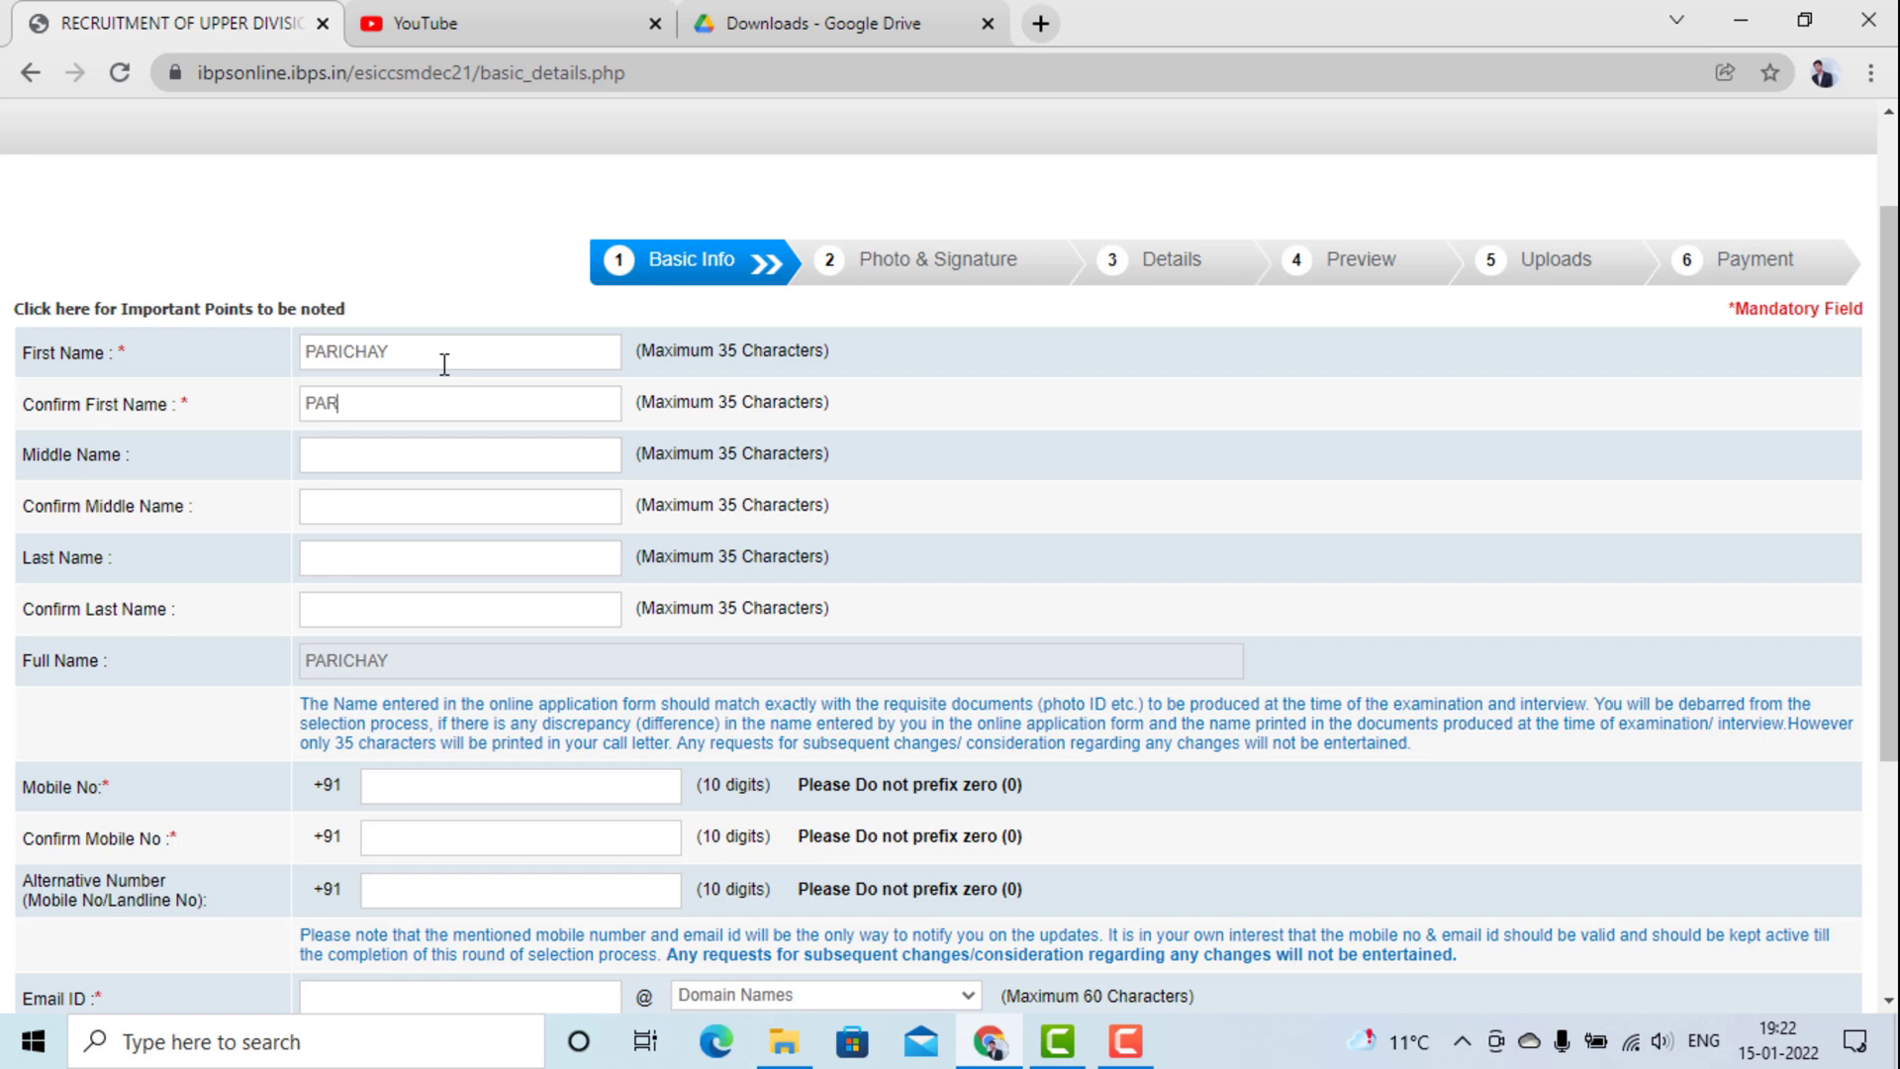
{"action": "key", "text": "Tab"}
{"action": "key", "text": "Tab"}
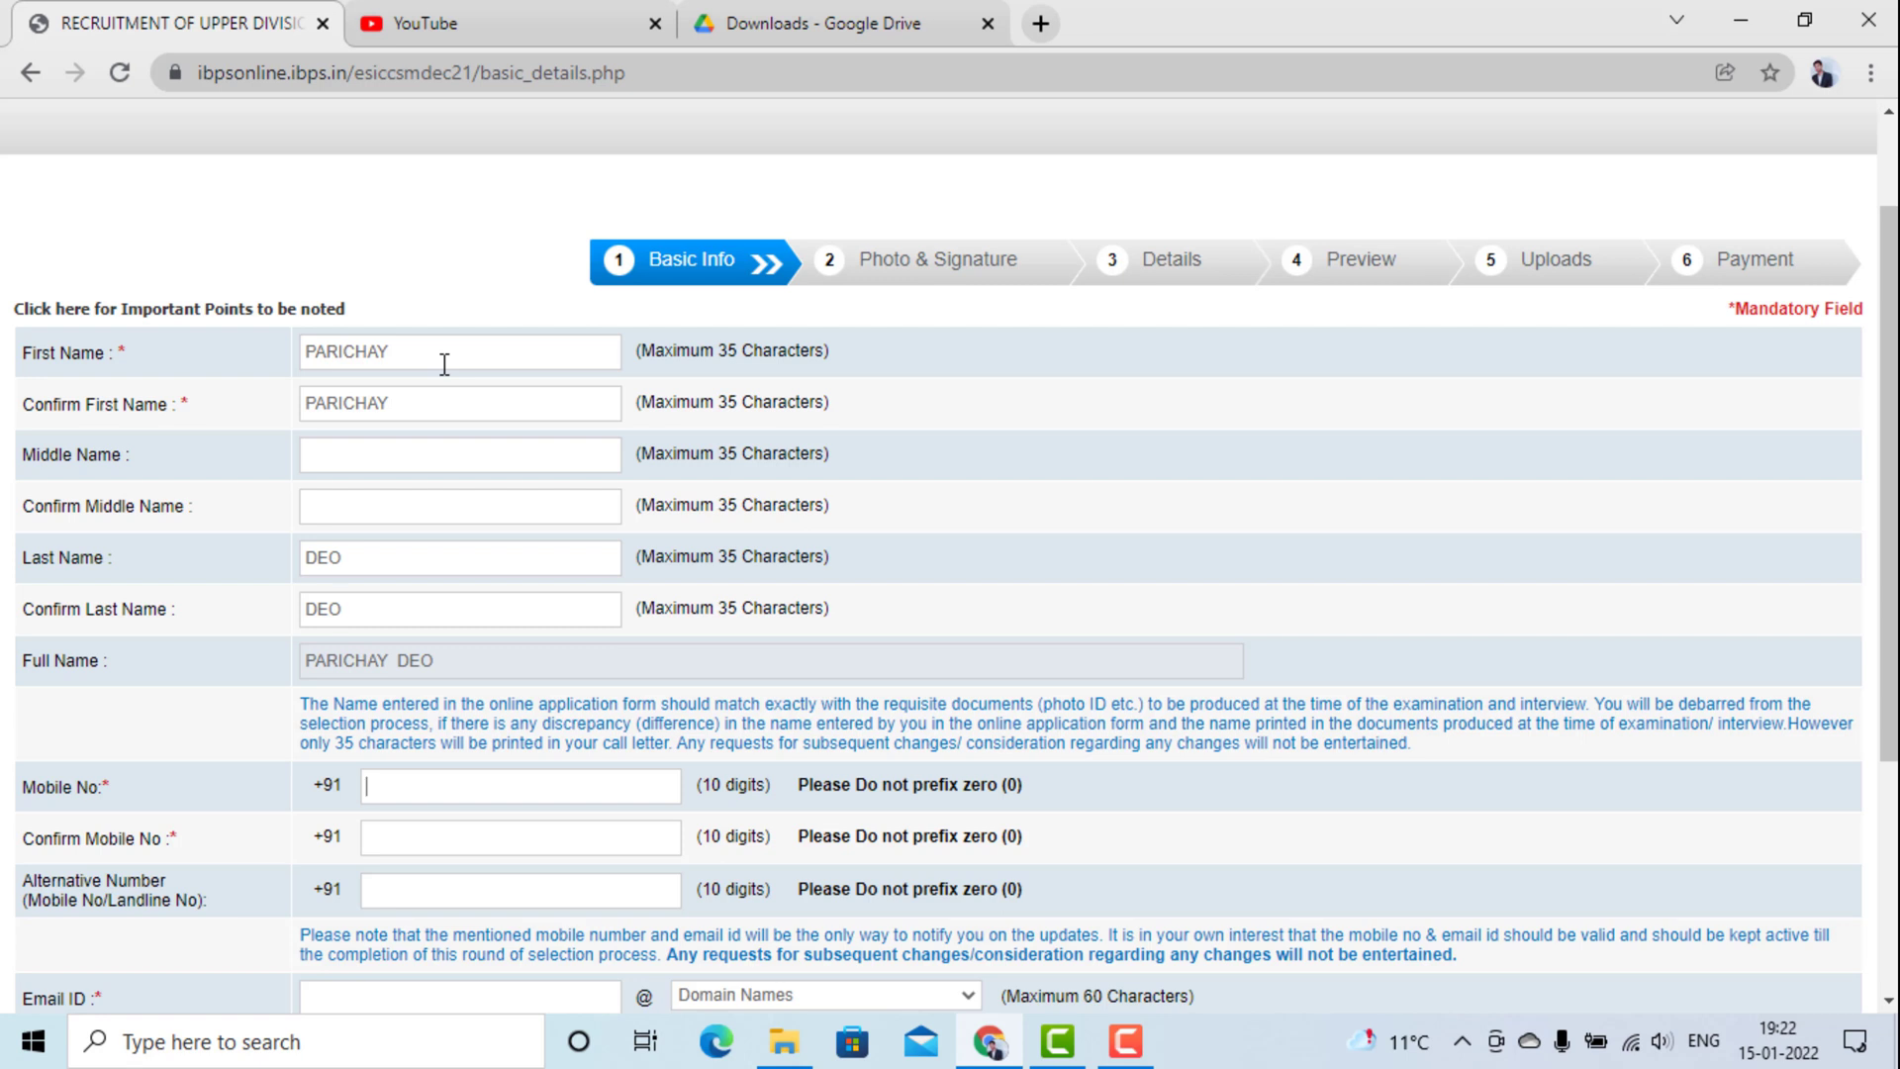
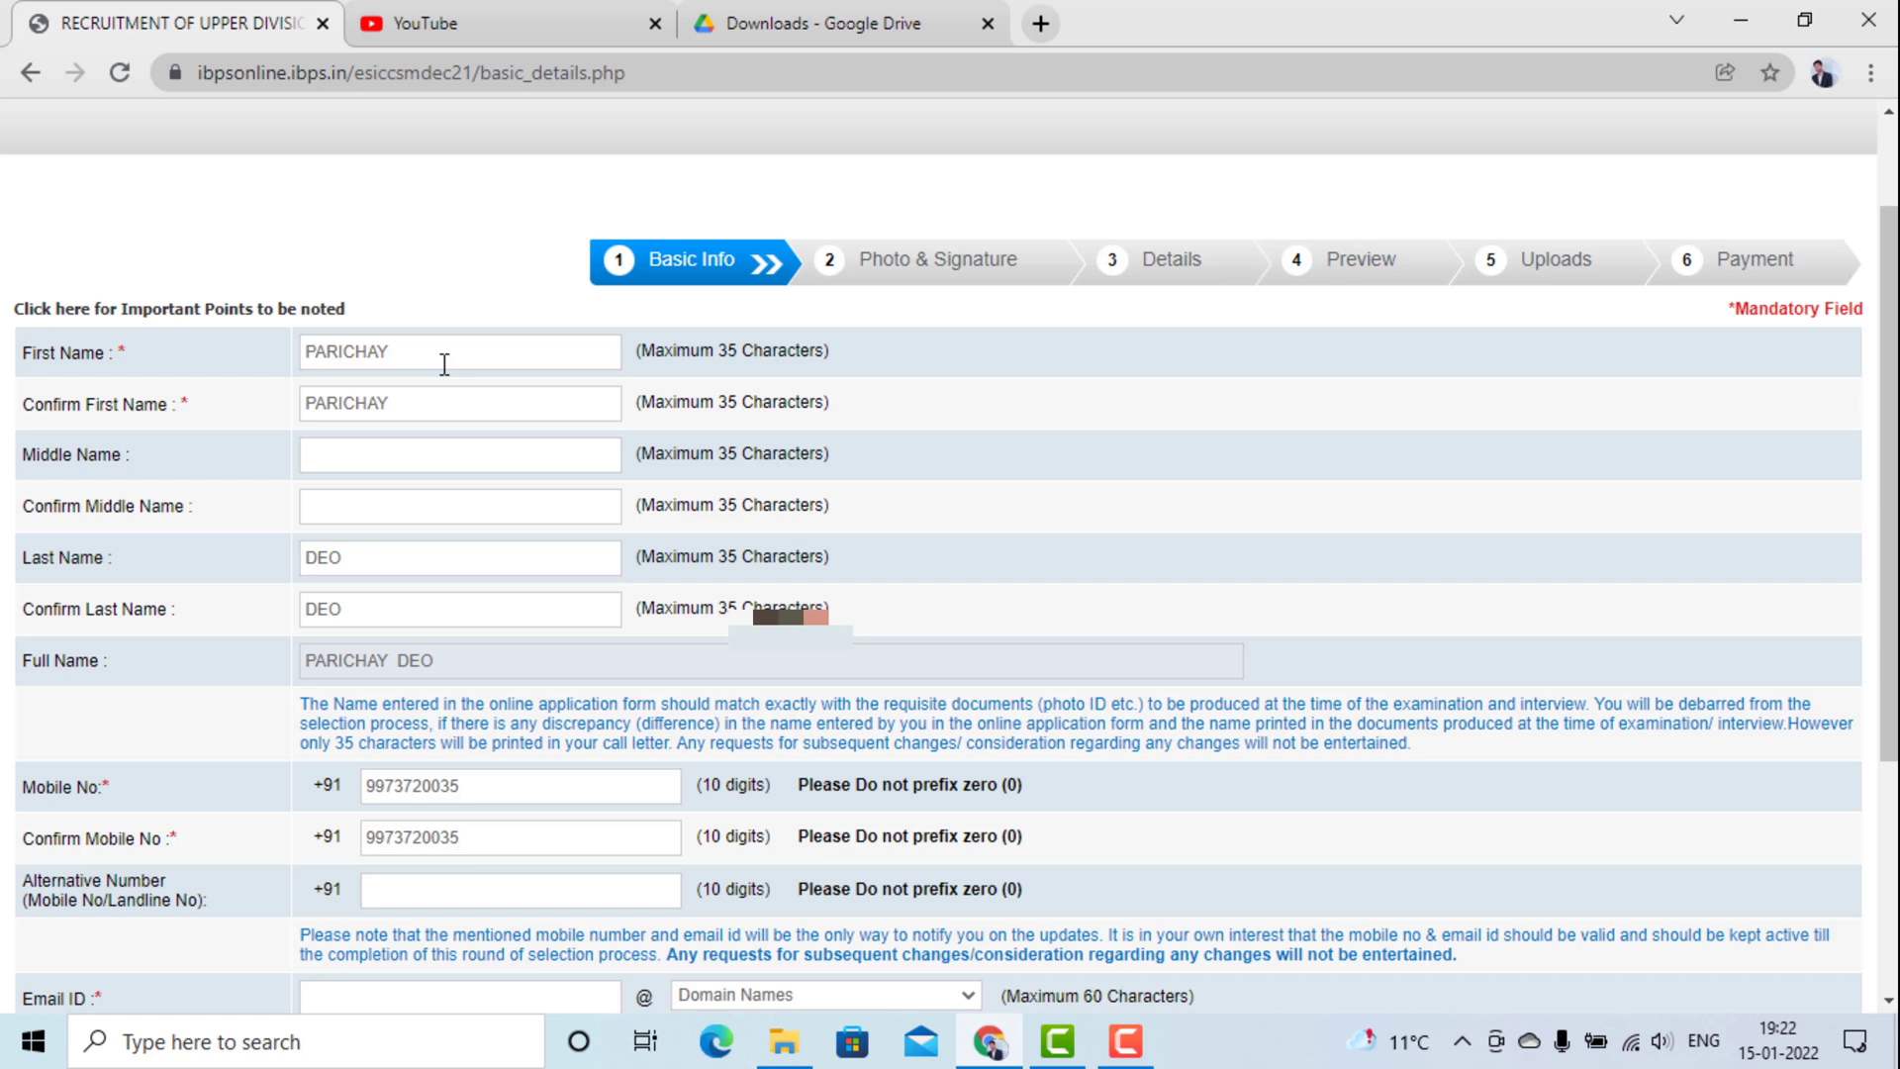
Confirm the last name, and enter the mobile number twice, an alternative number and the email username.
{"action": "key", "text": "Tab"}
{"action": "key", "text": "Tab"}
{"action": "scroll", "coordinate": [444, 364], "scroll_direction": "down", "scroll_amount": 1}
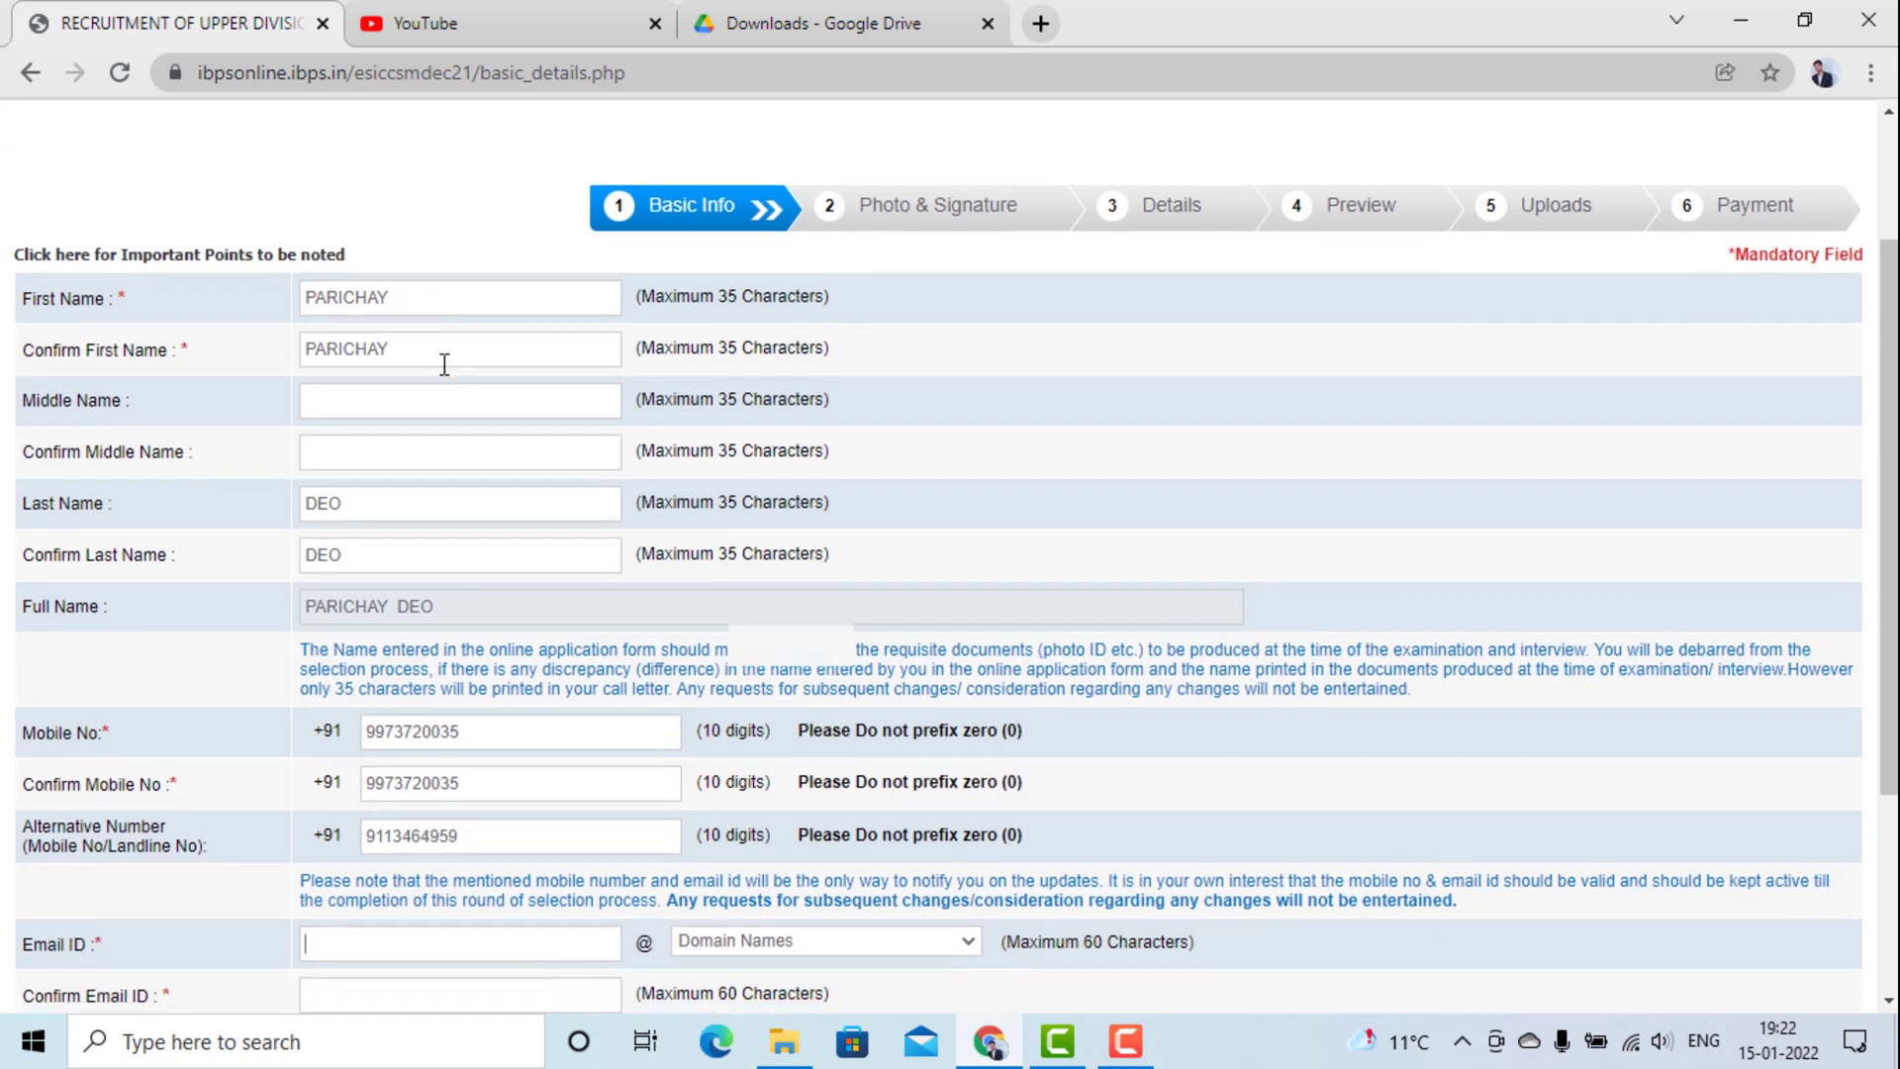
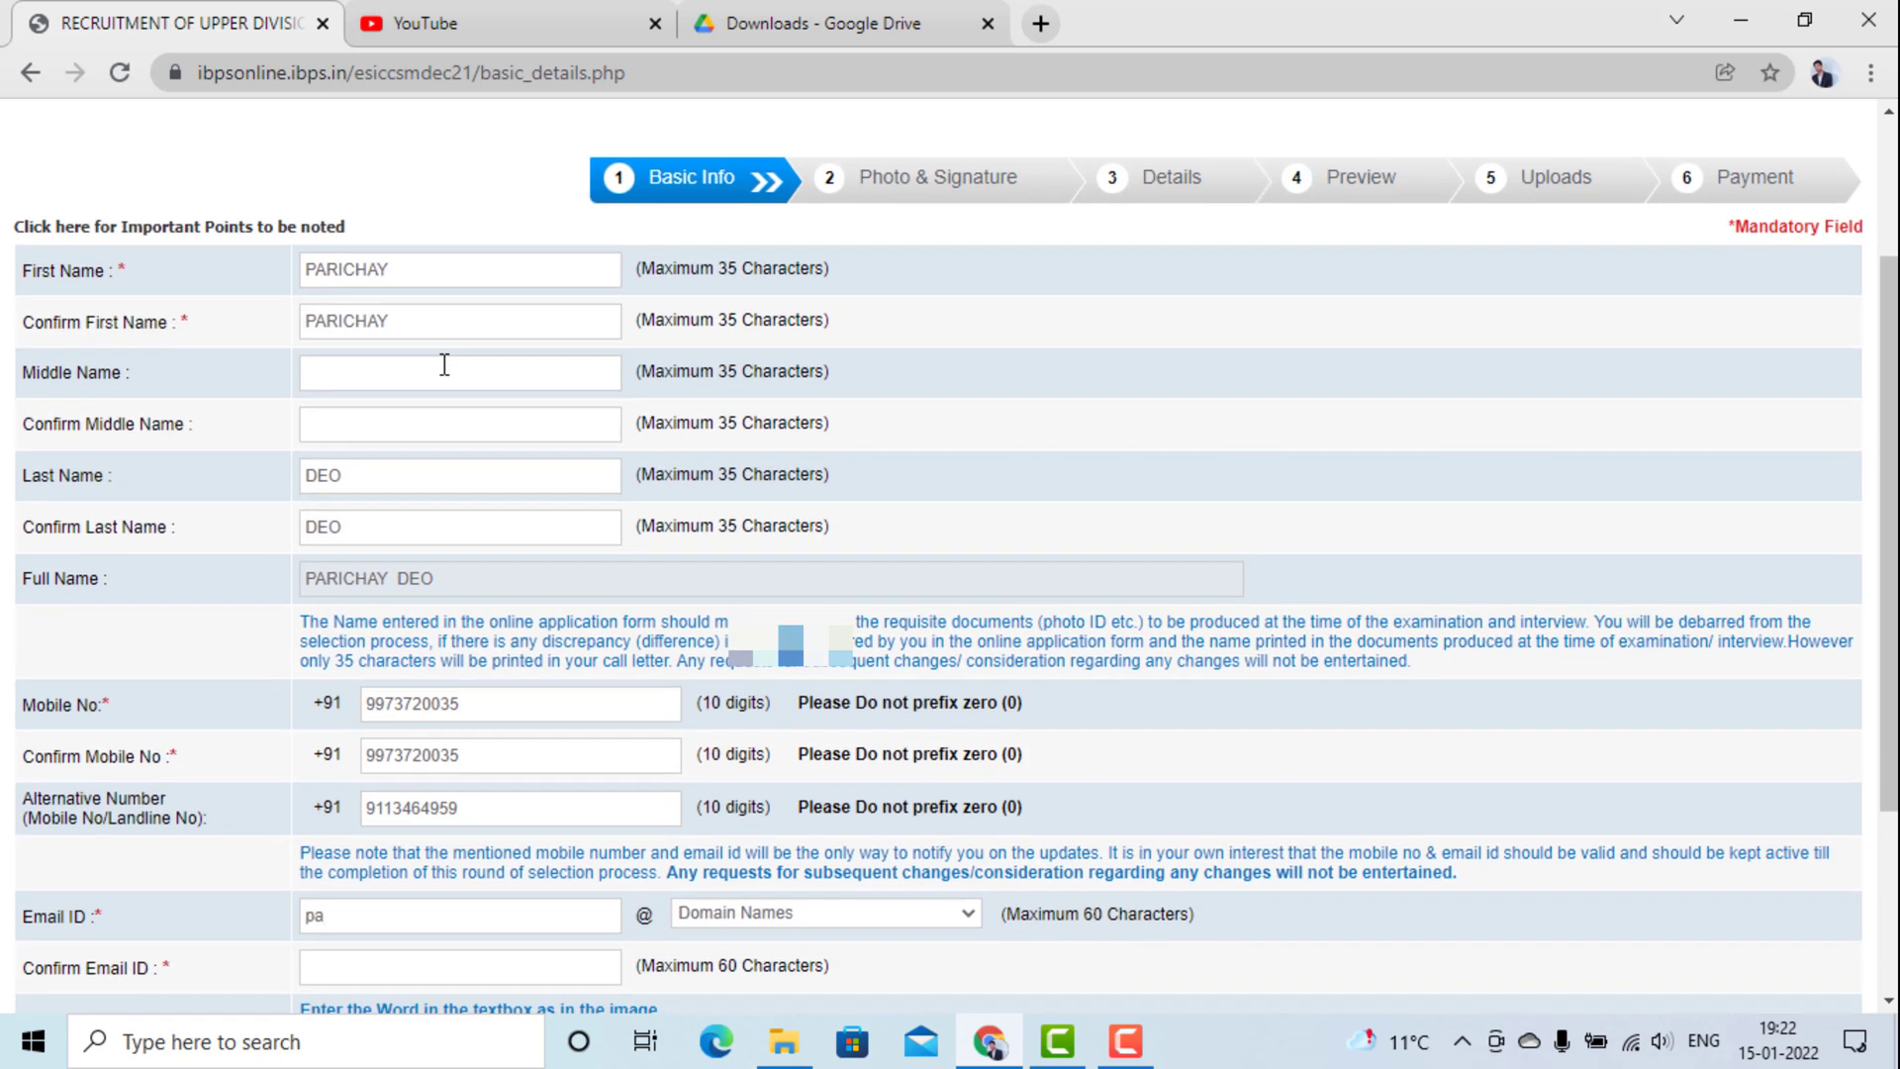
Choose gmail.com as email domain, re-enter the full email address, and fill in the security code.
{"action": "left_click", "coordinate": [776, 913]}
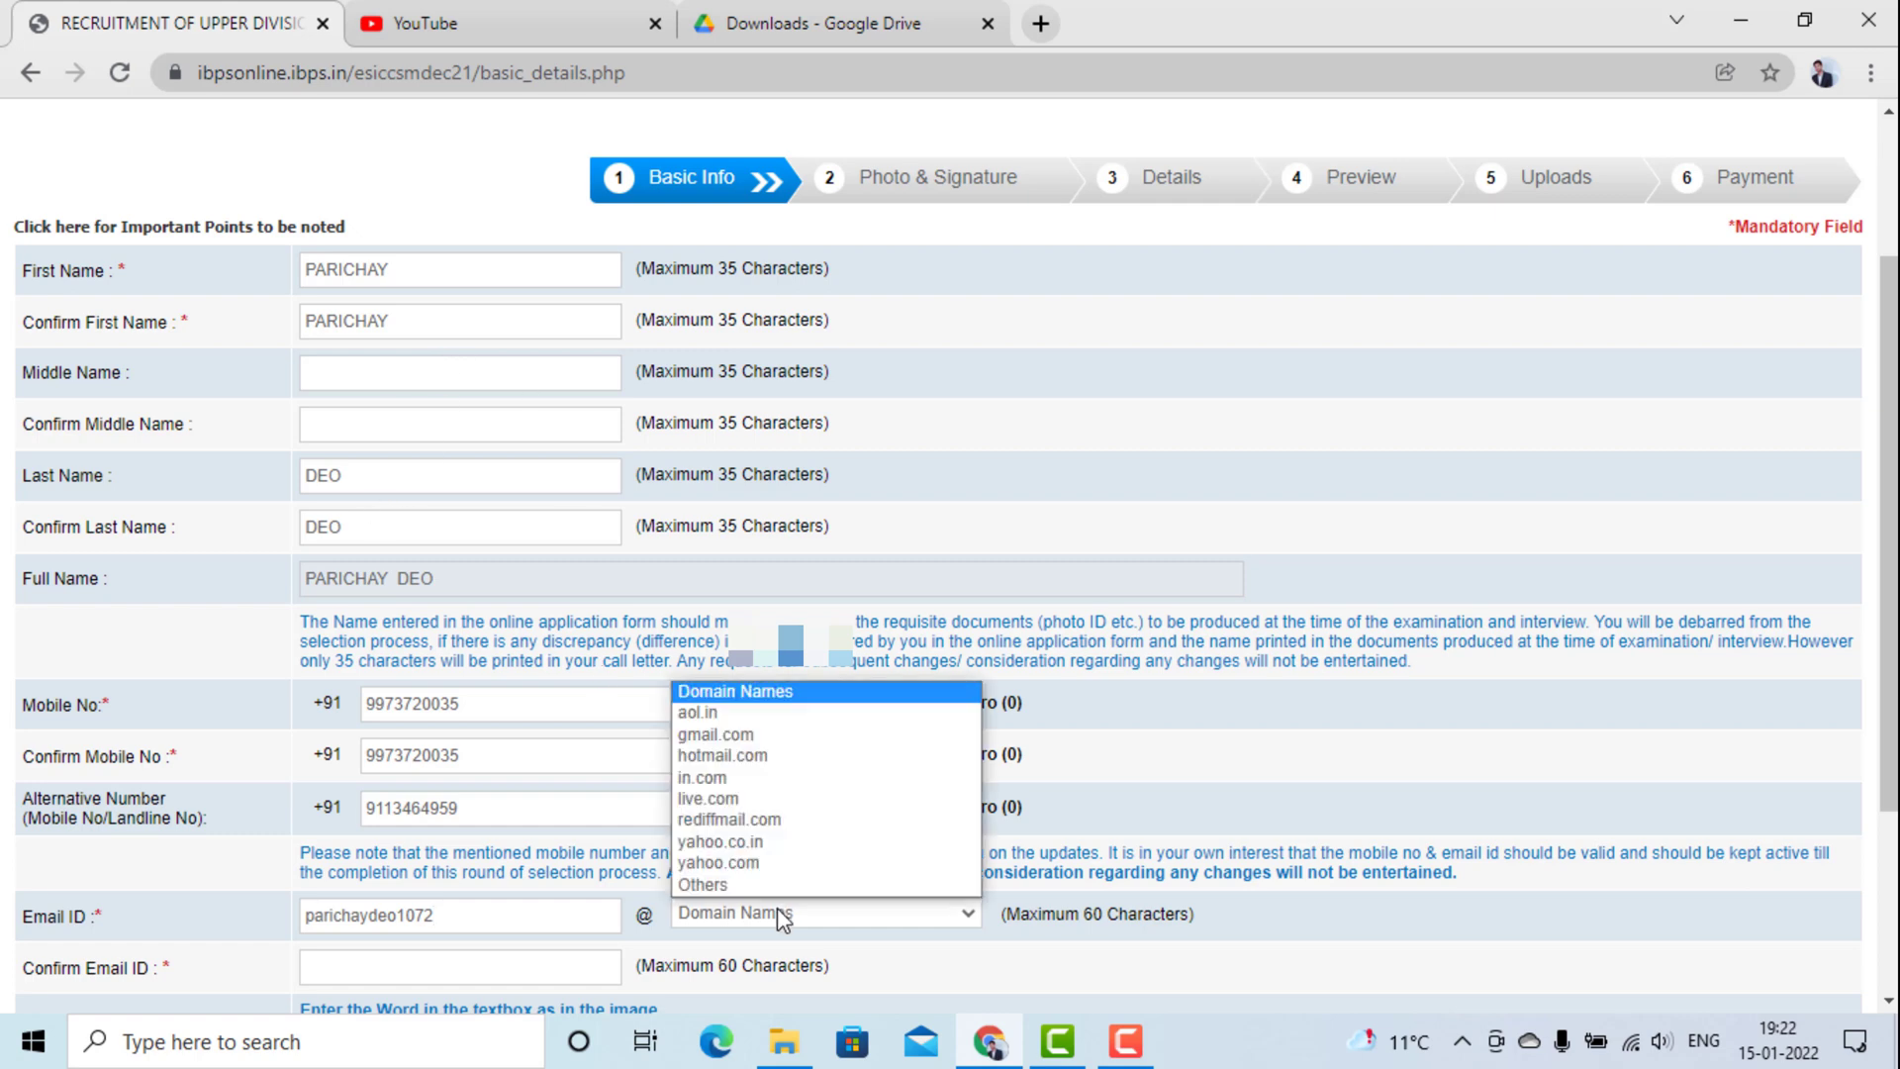
{"action": "left_click", "coordinate": [810, 745]}
{"action": "scroll", "coordinate": [807, 742], "scroll_direction": "down", "scroll_amount": 3}
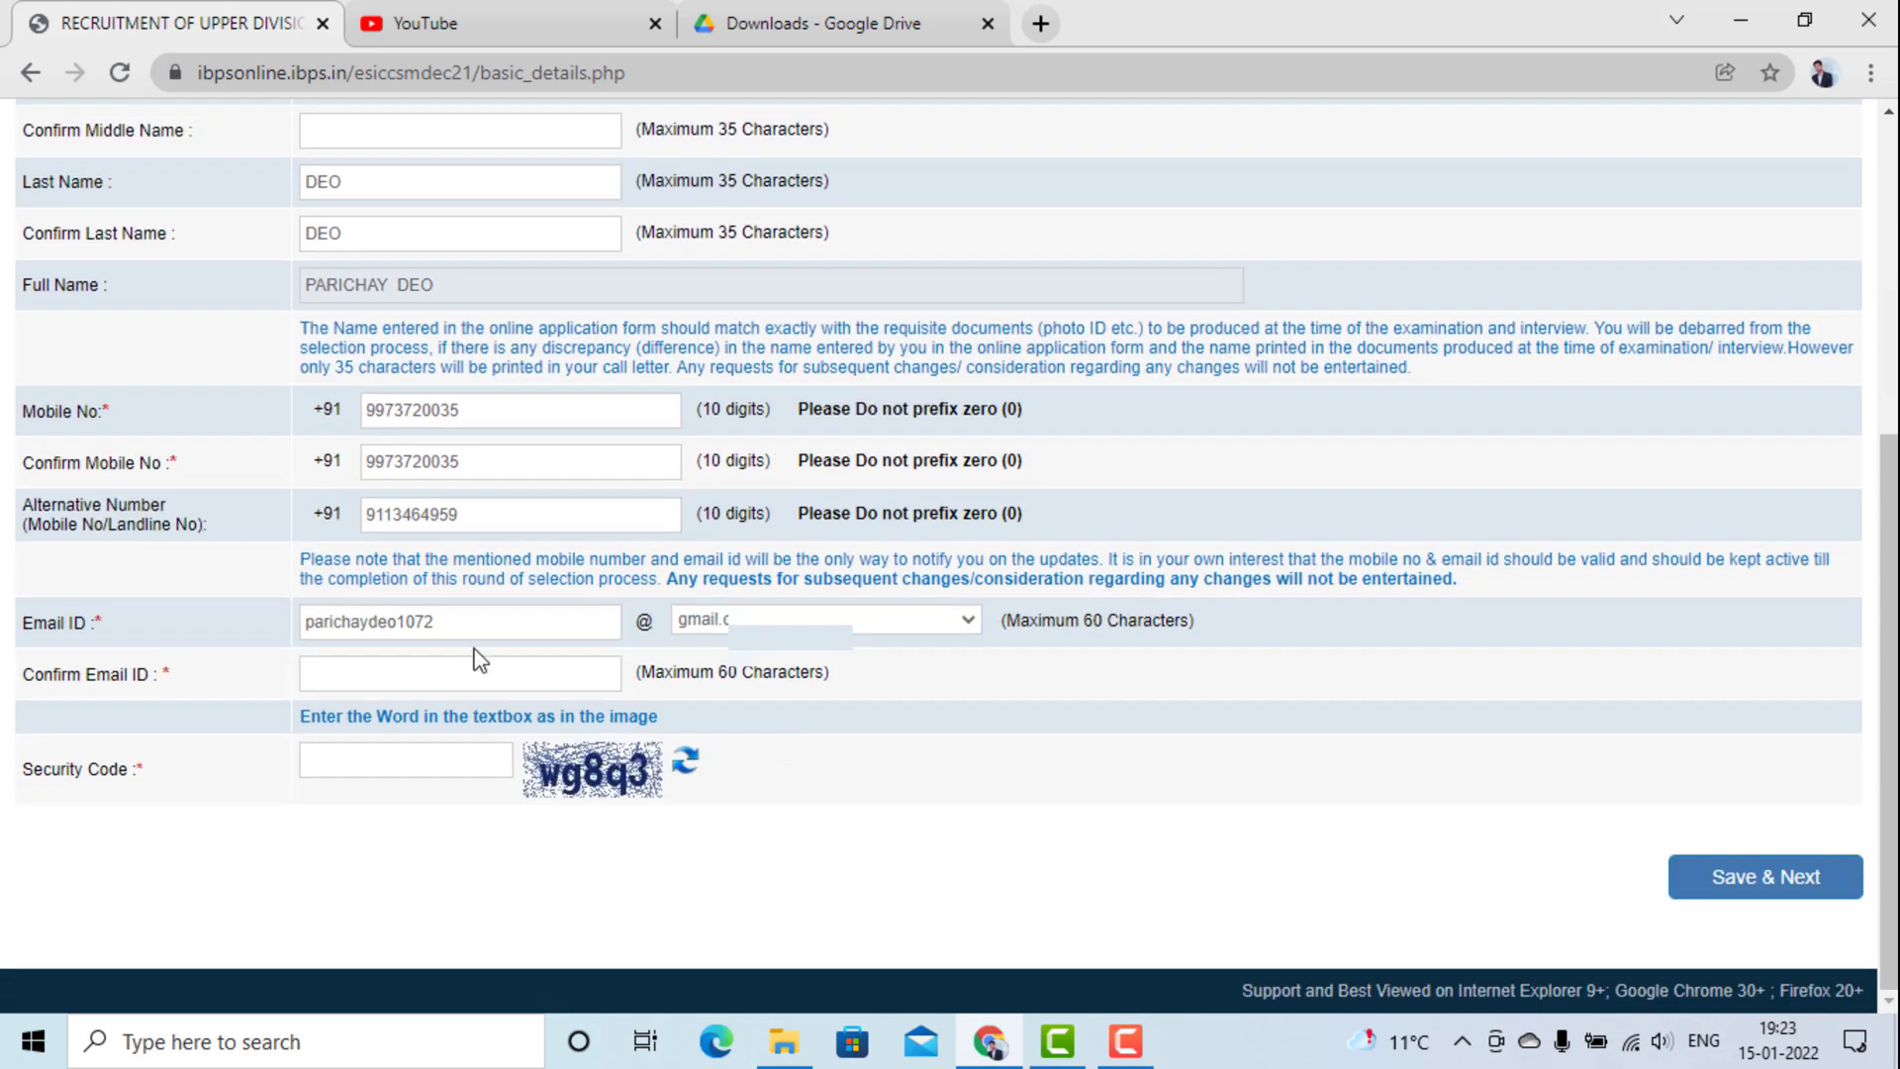
{"action": "left_click", "coordinate": [478, 667]}
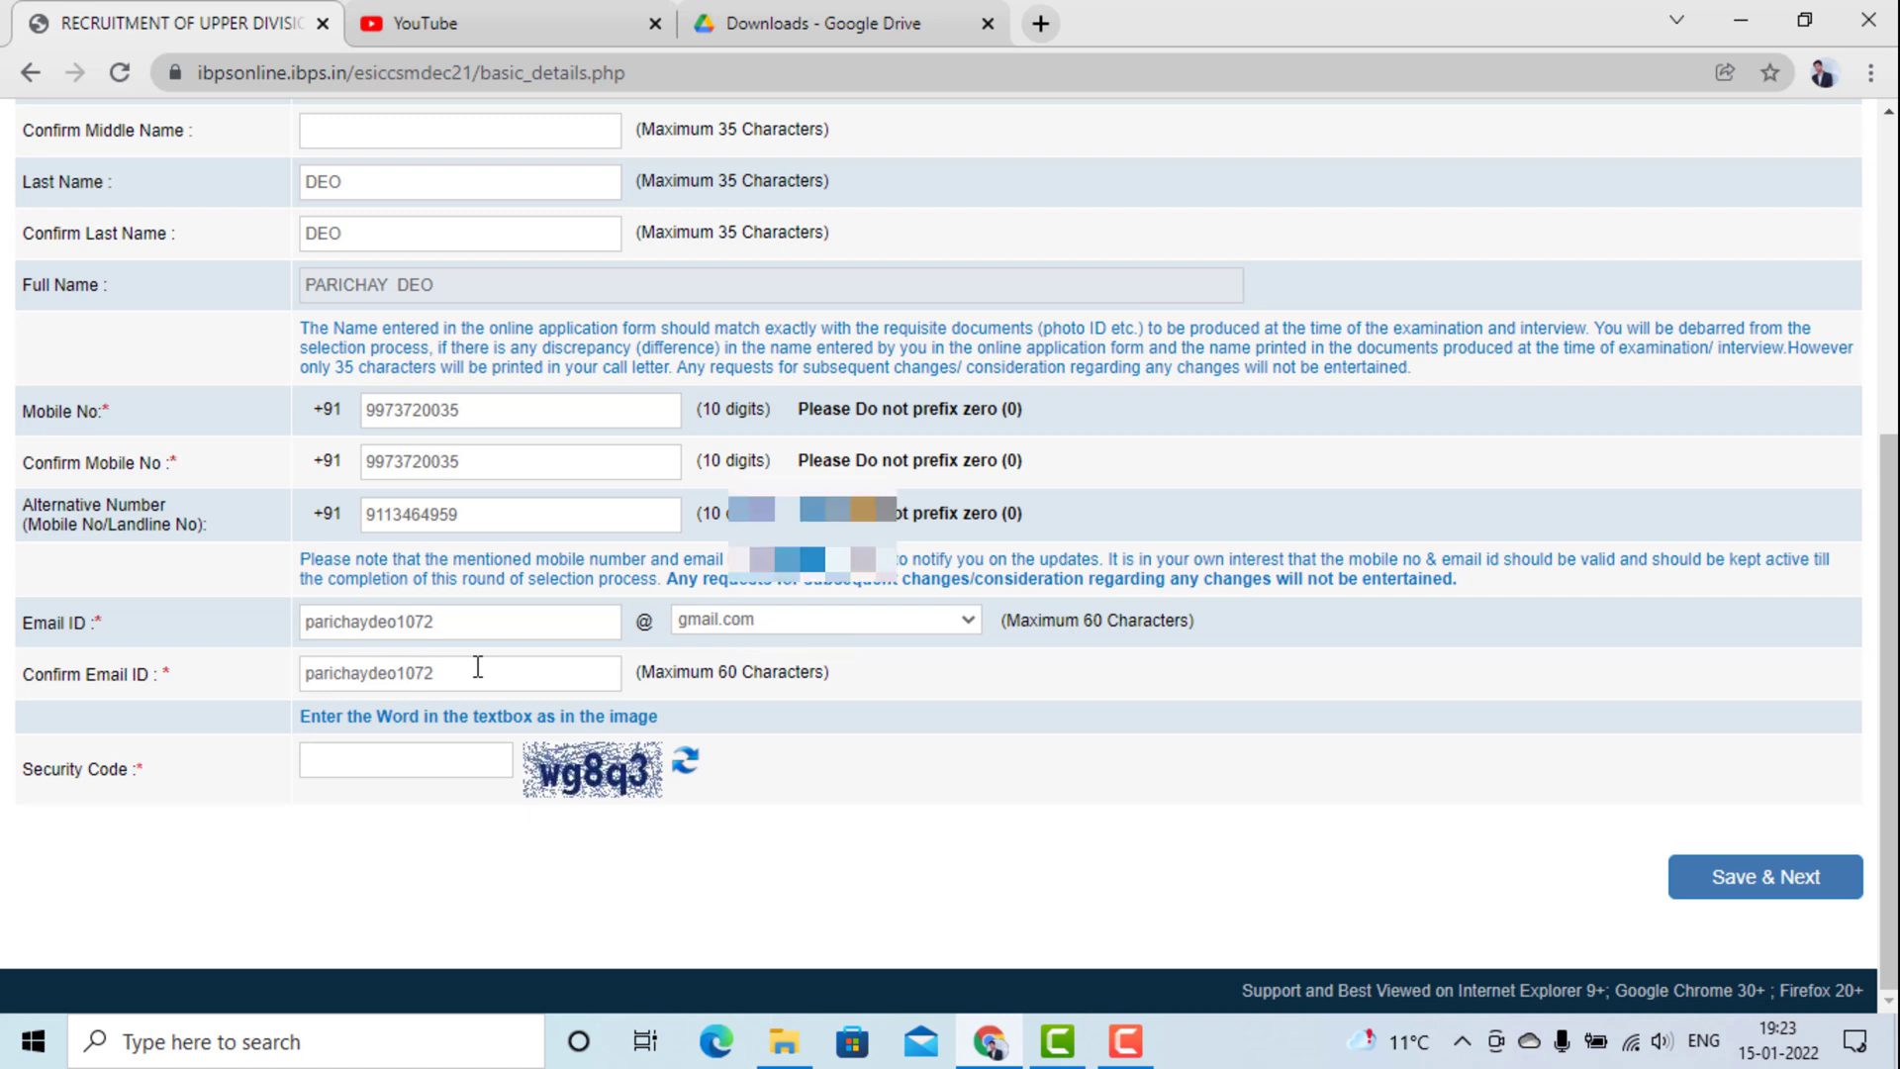
{"action": "left_click", "coordinate": [417, 756]}
{"action": "type", "text": "wg8q3"}
Submit the basic details with Save & Next, recheck once, then resubmit and confirm with OK.
{"action": "left_click", "coordinate": [1683, 877]}
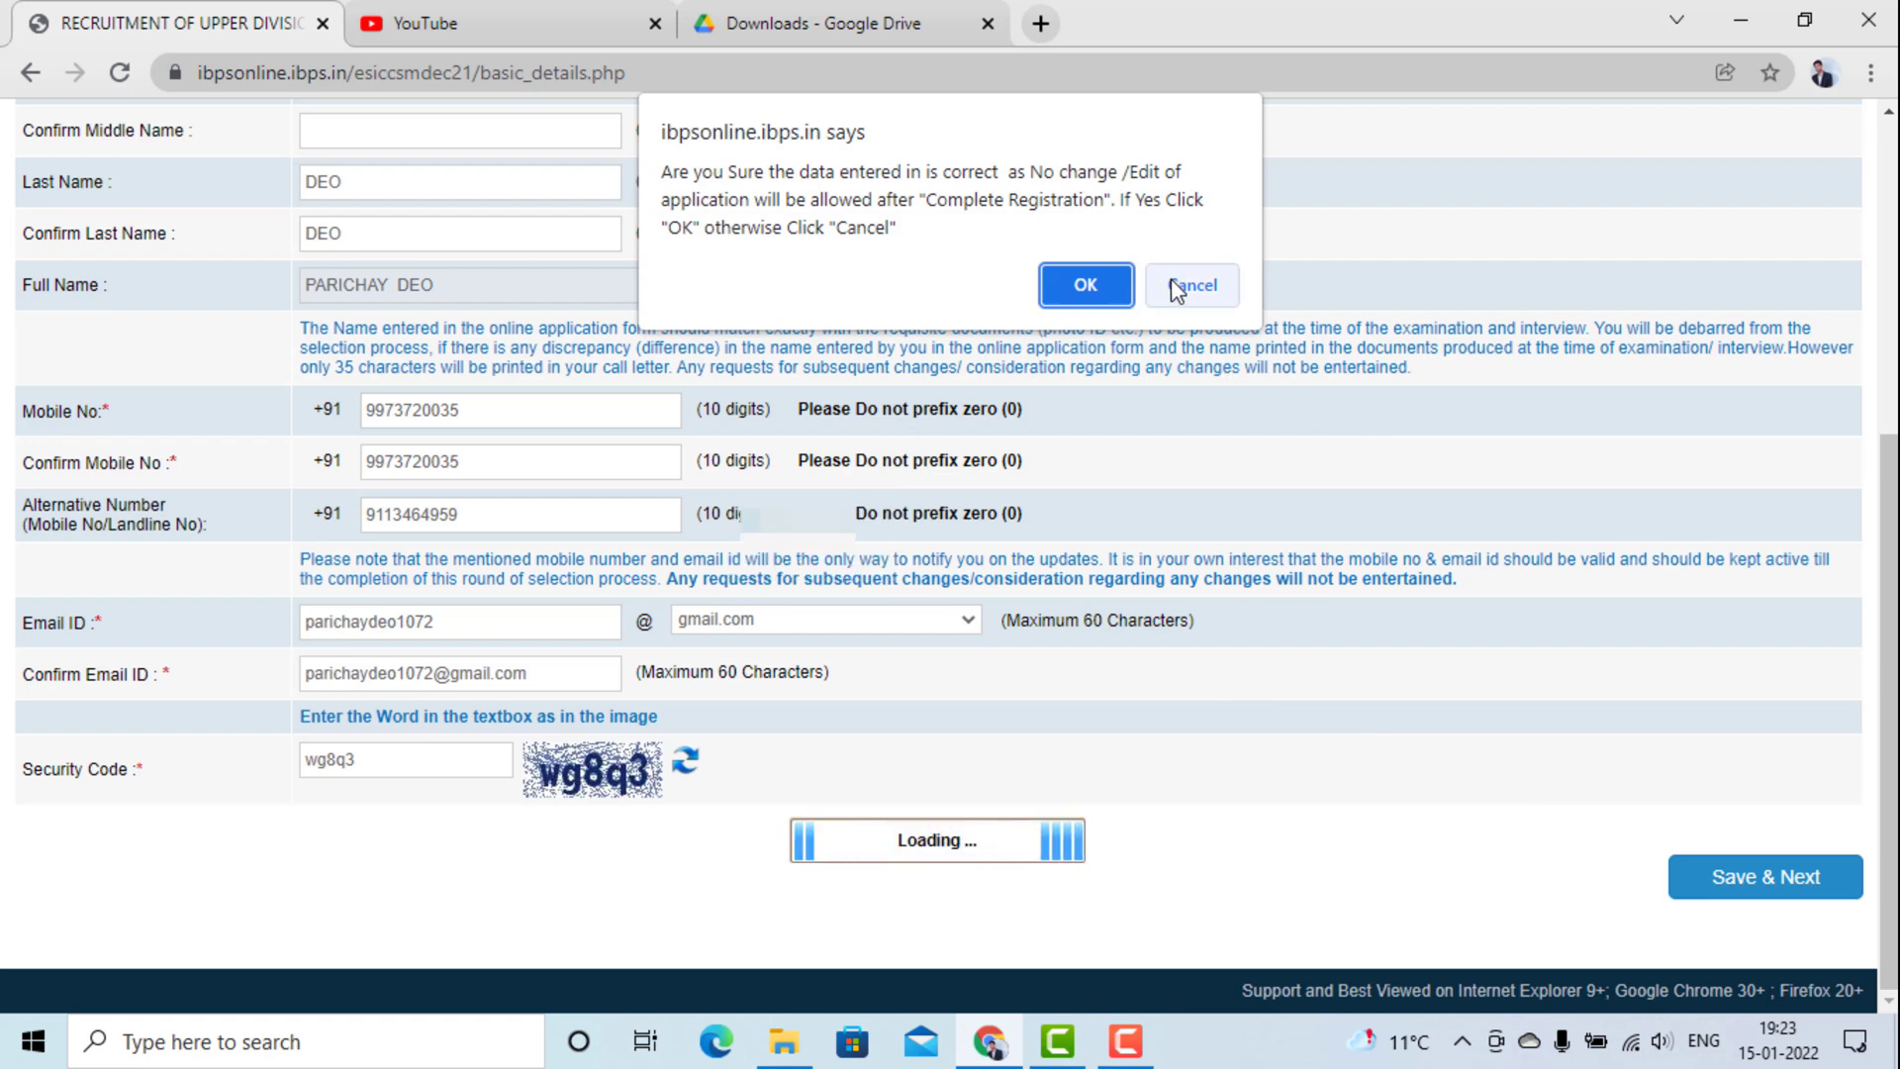
{"action": "left_click", "coordinate": [1172, 282]}
{"action": "scroll", "coordinate": [973, 327], "scroll_direction": "up", "scroll_amount": 5}
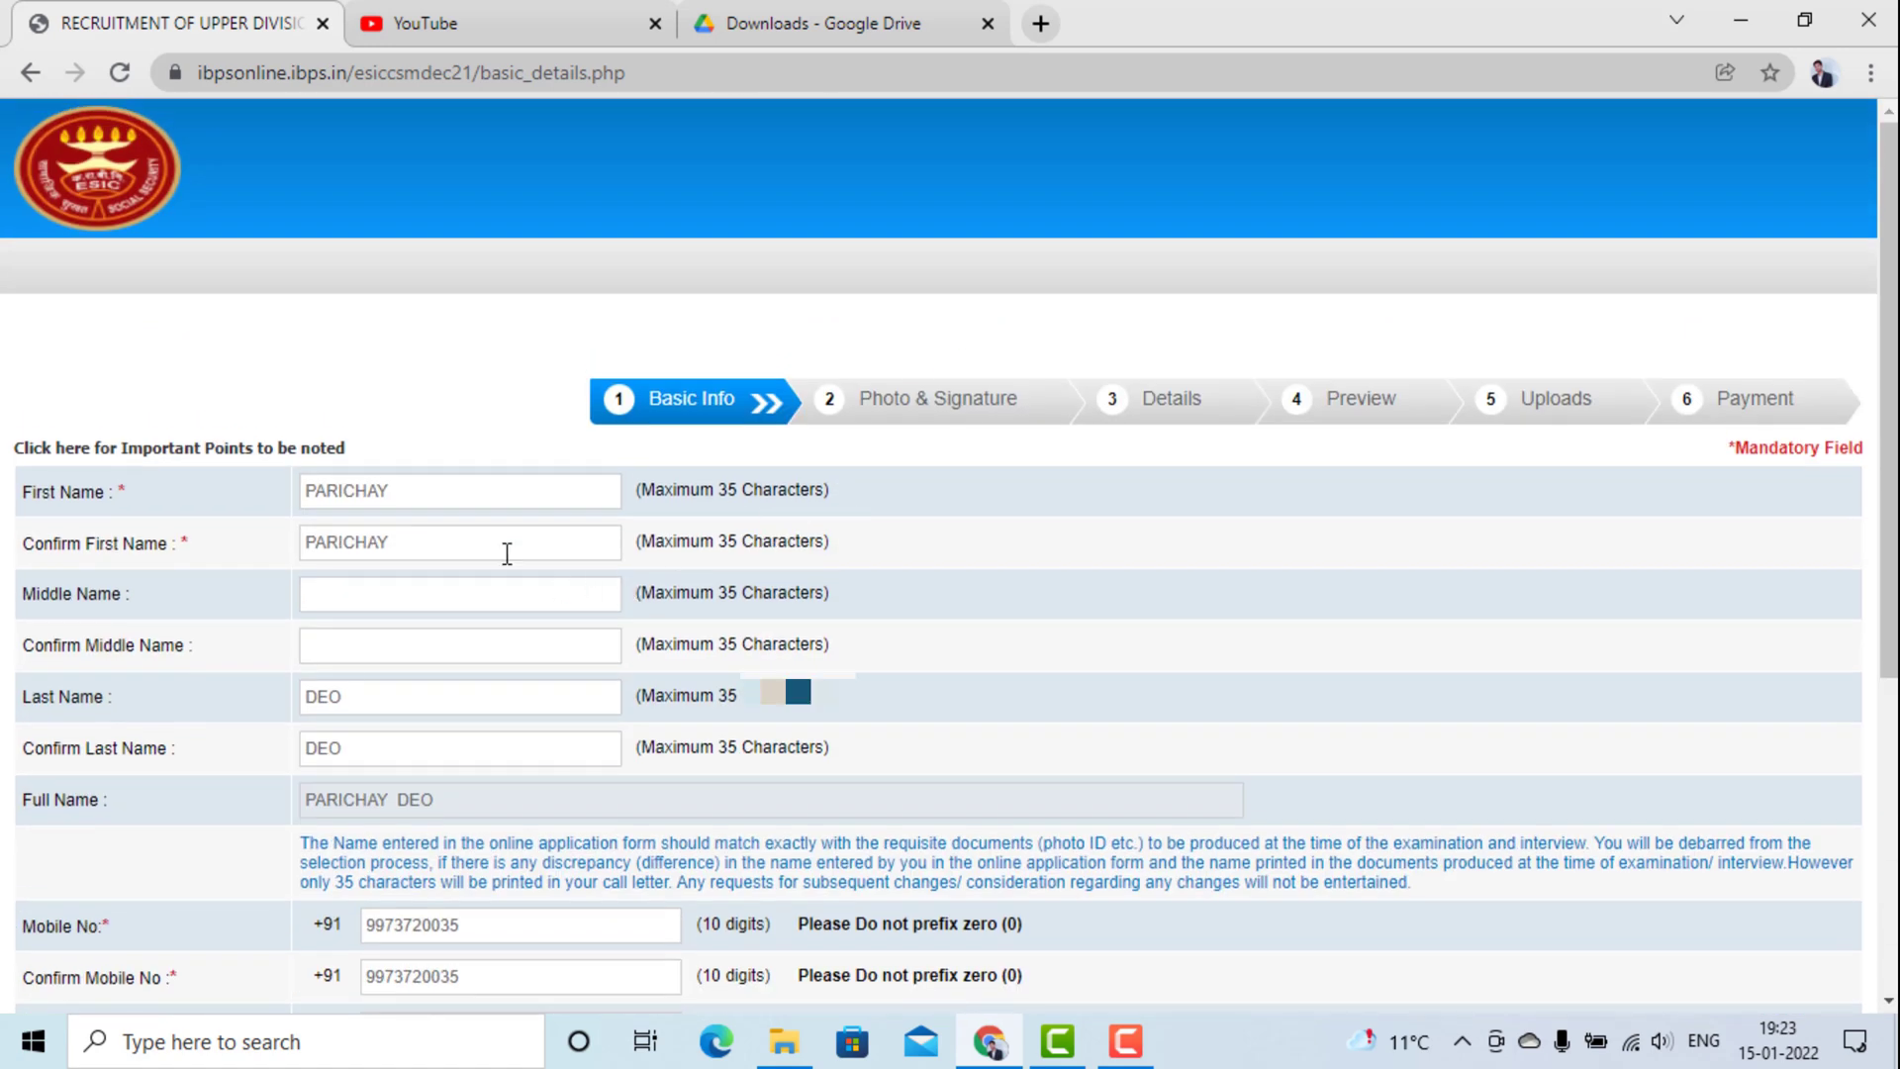
{"action": "scroll", "coordinate": [506, 554], "scroll_direction": "down", "scroll_amount": 2}
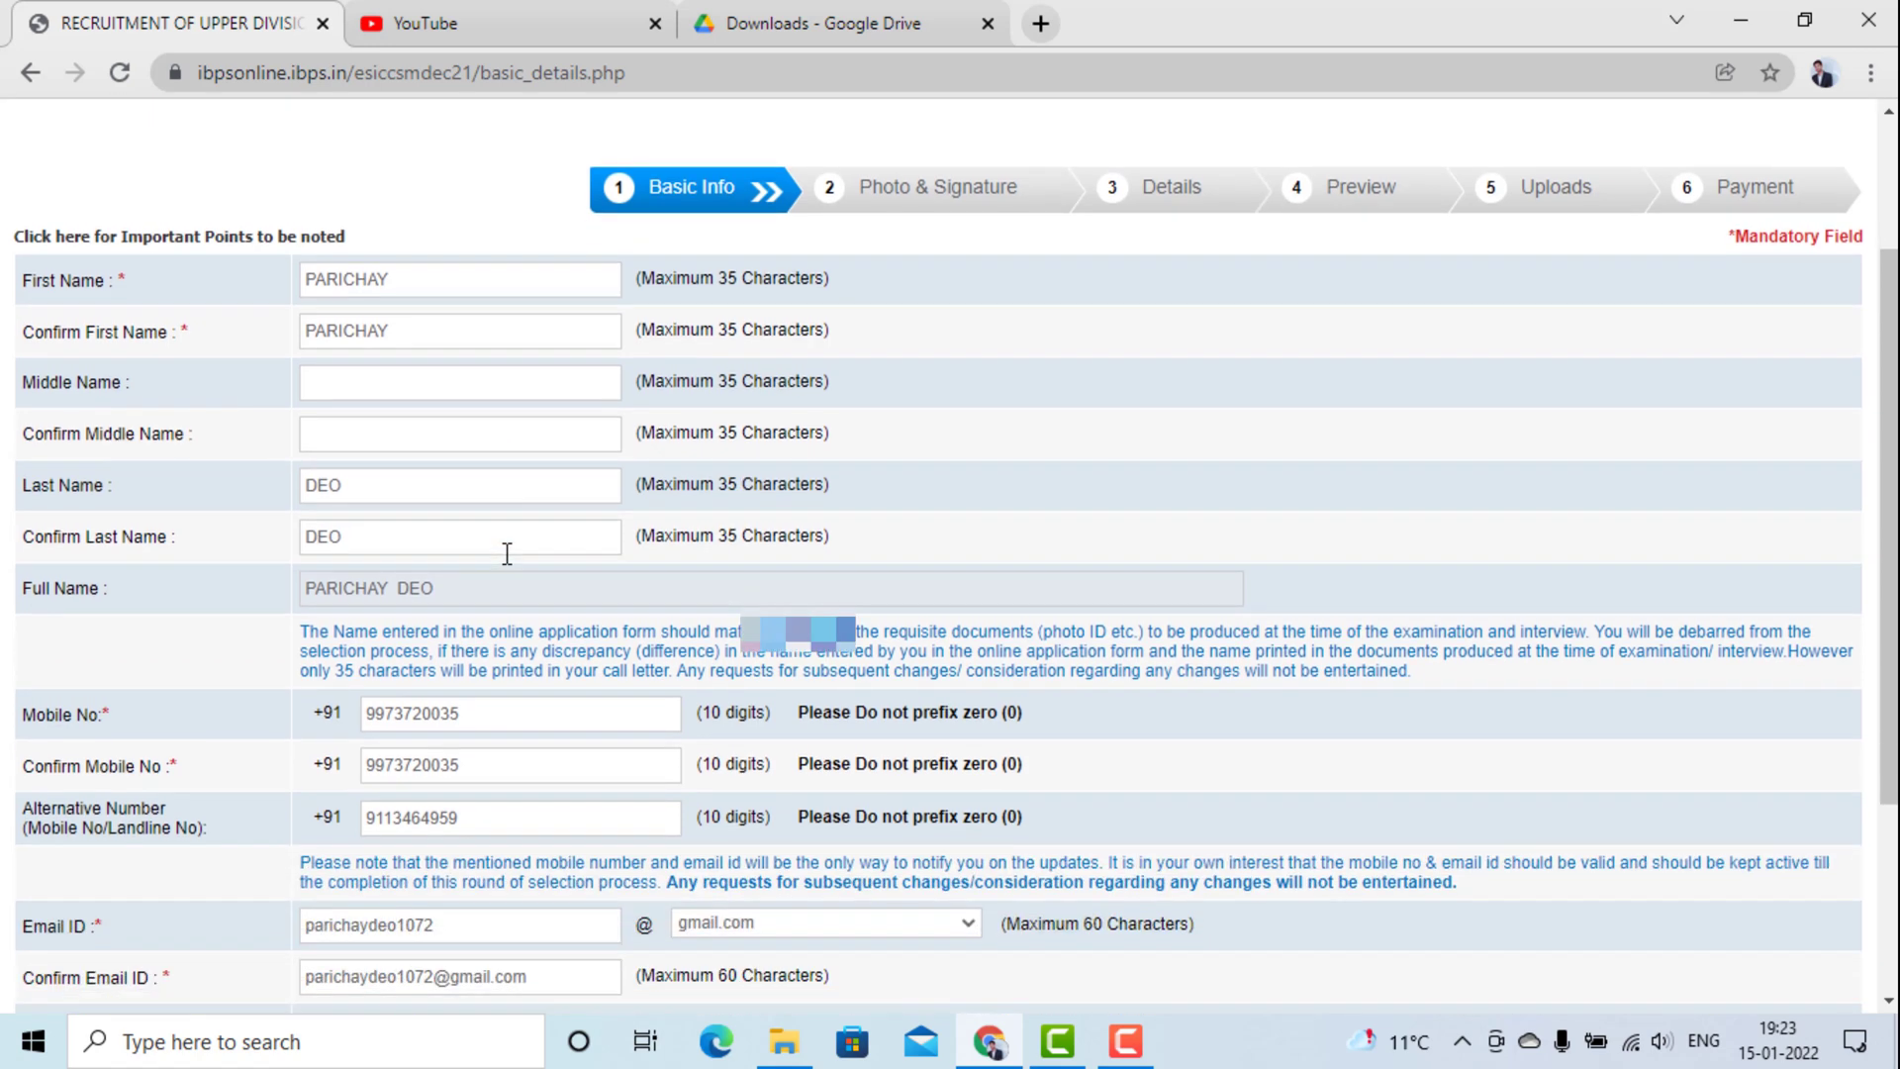
{"action": "scroll", "coordinate": [506, 553], "scroll_direction": "down", "scroll_amount": 3}
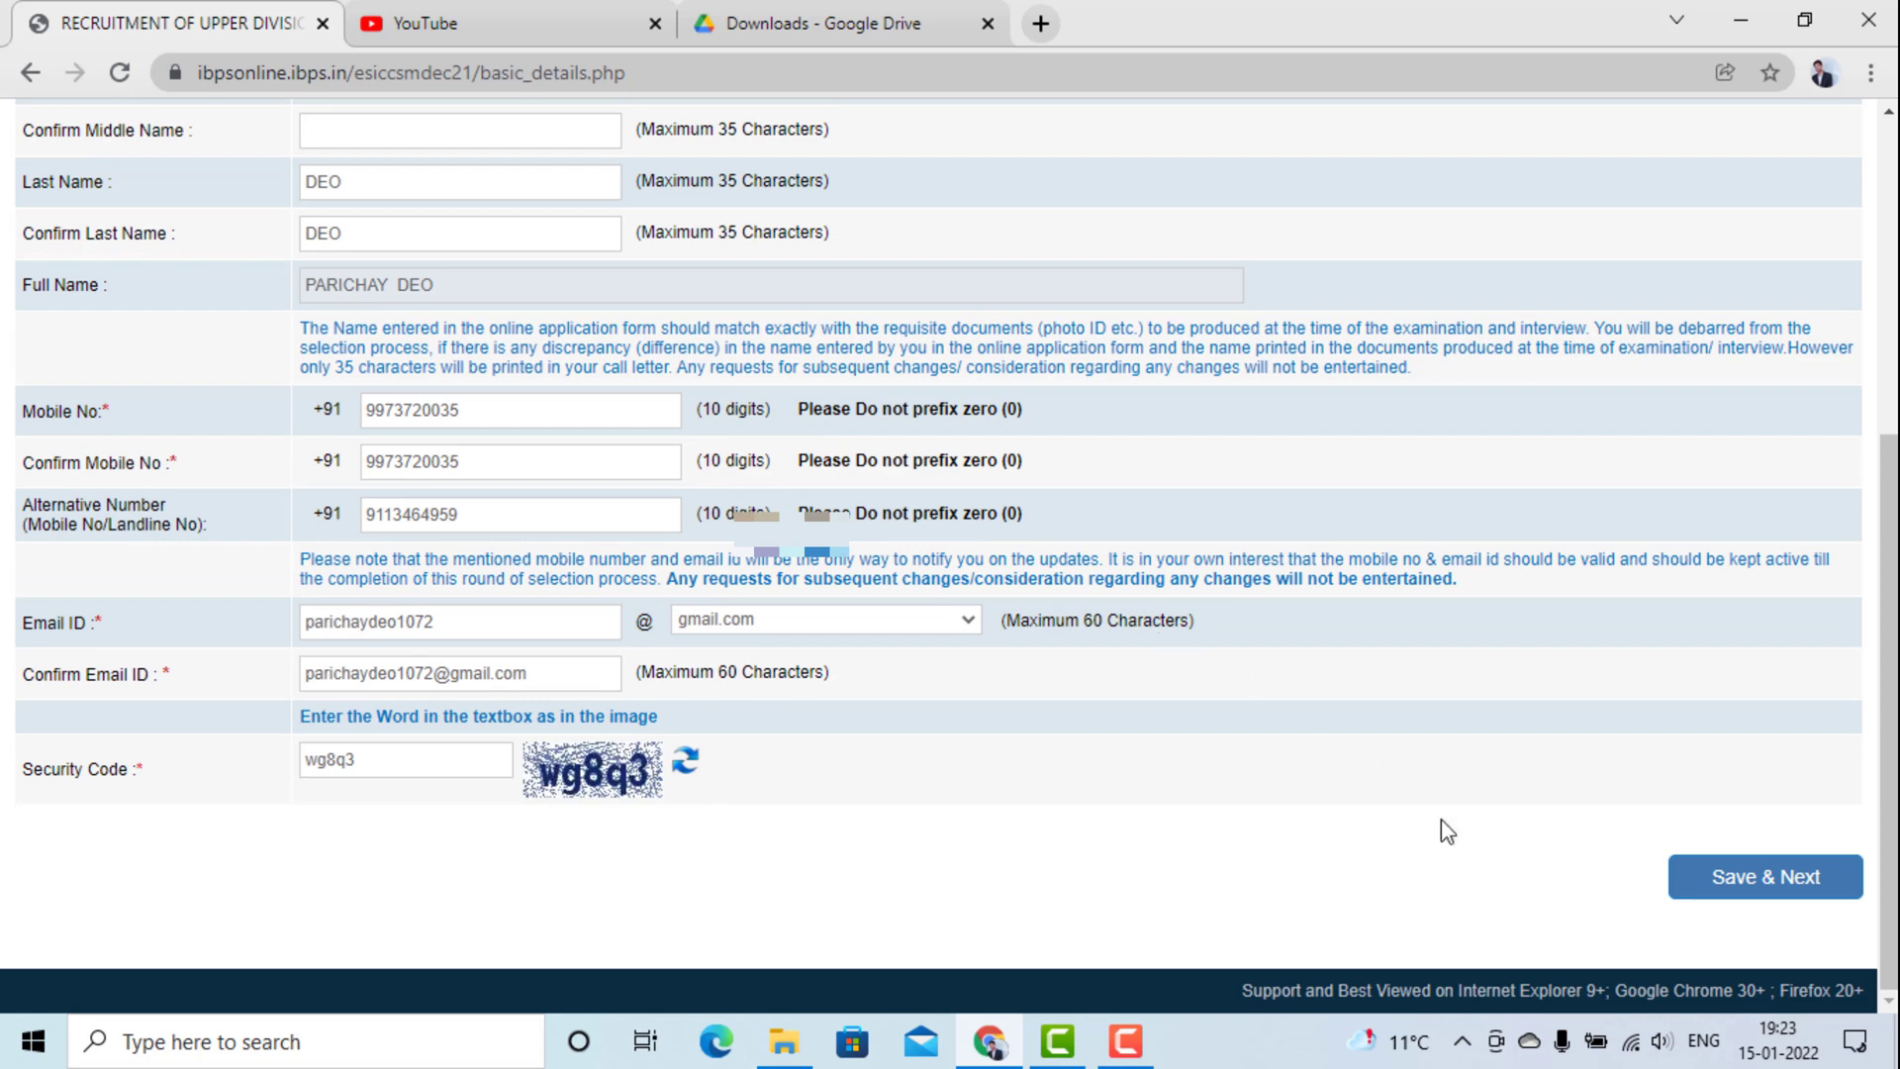
{"action": "left_click", "coordinate": [1725, 896]}
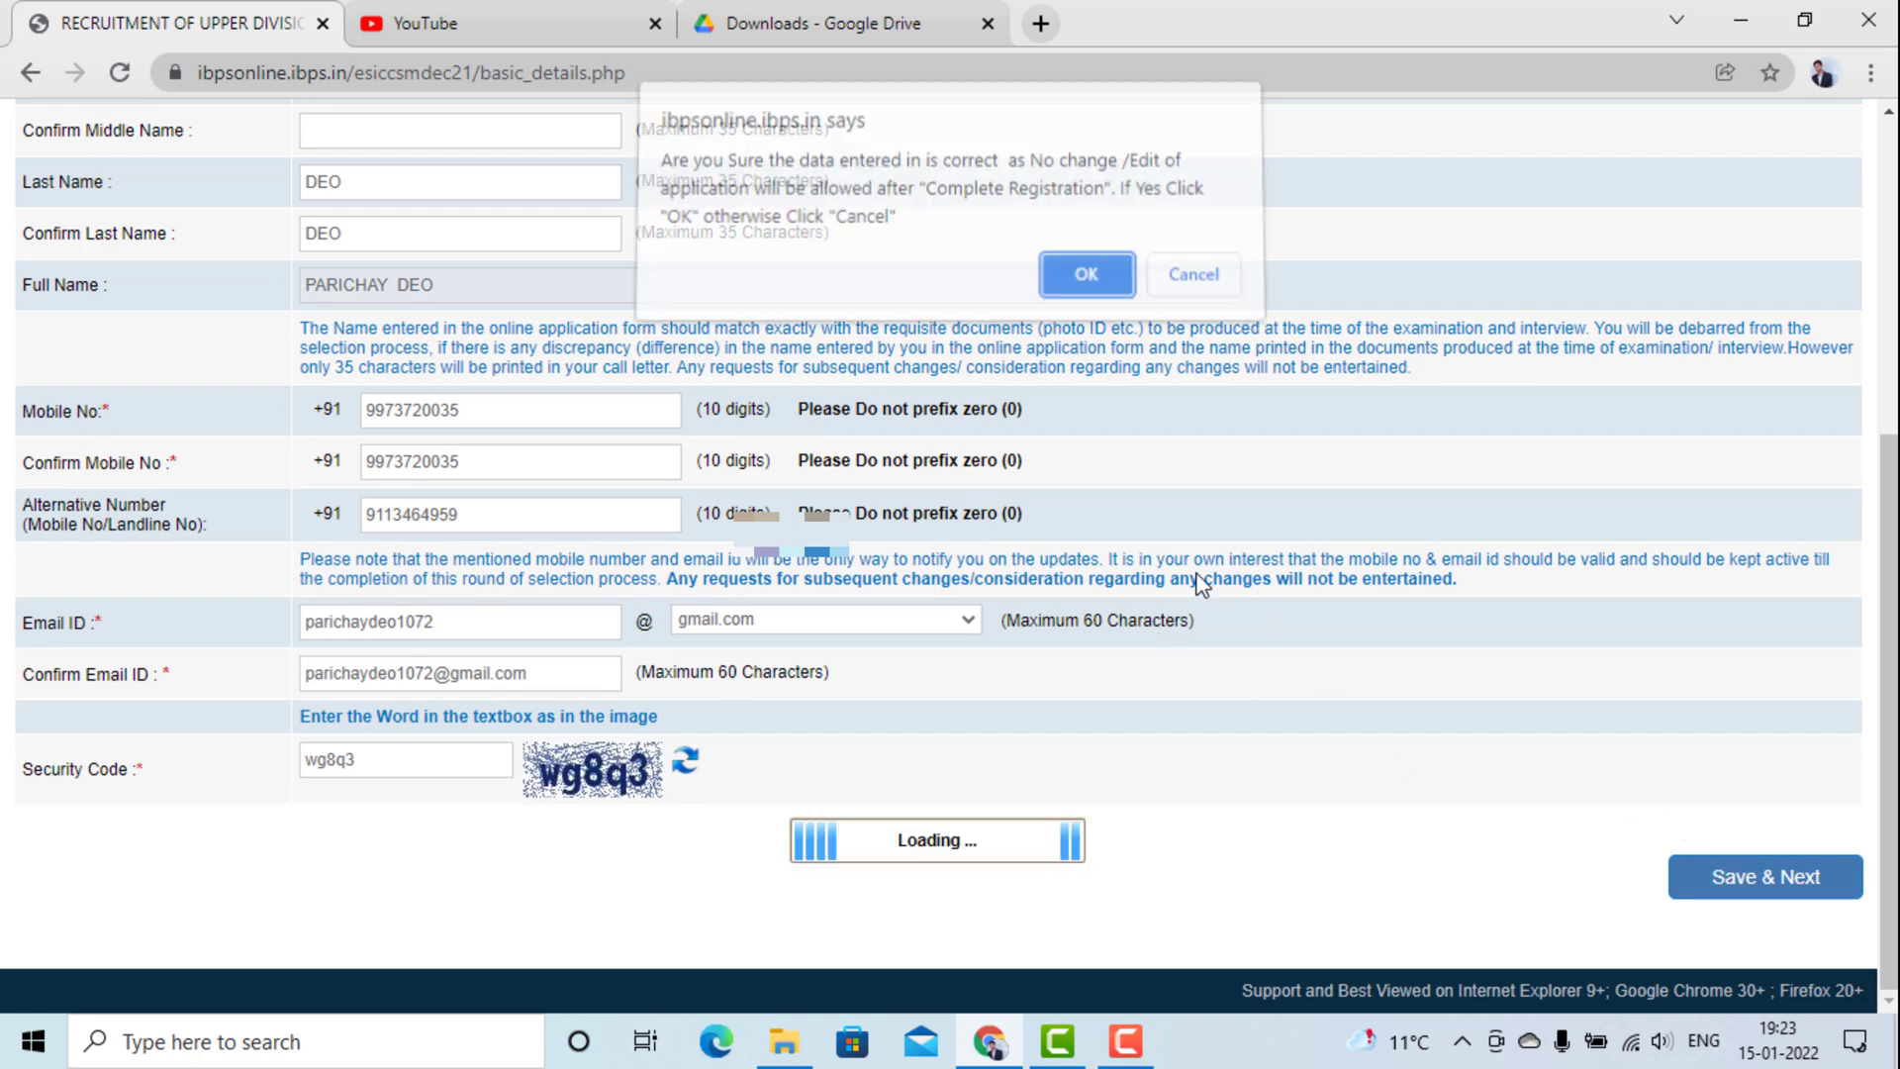
{"action": "left_click", "coordinate": [1084, 287]}
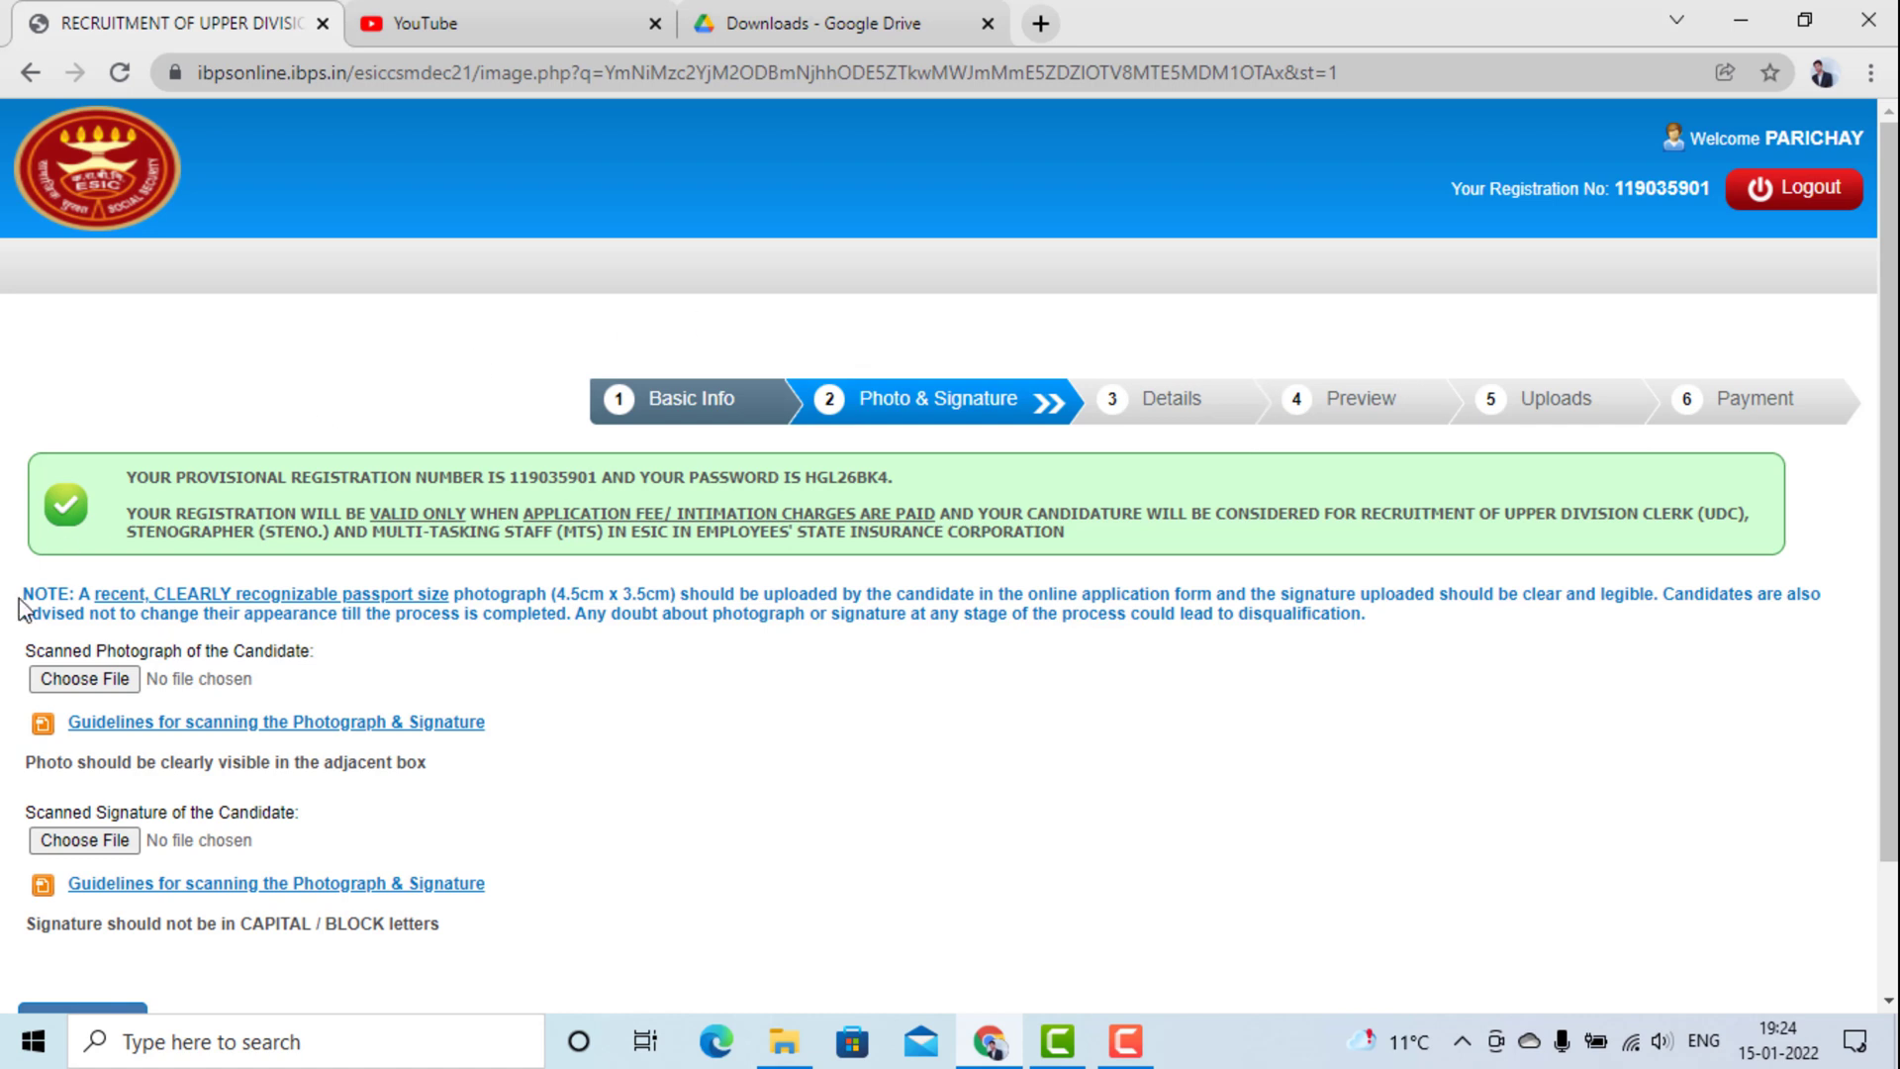
Try mmmmmmmmm (1).jpg from Downloads as the photograph; it fails the 20–50 KB size limit.
{"action": "left_click", "coordinate": [85, 671]}
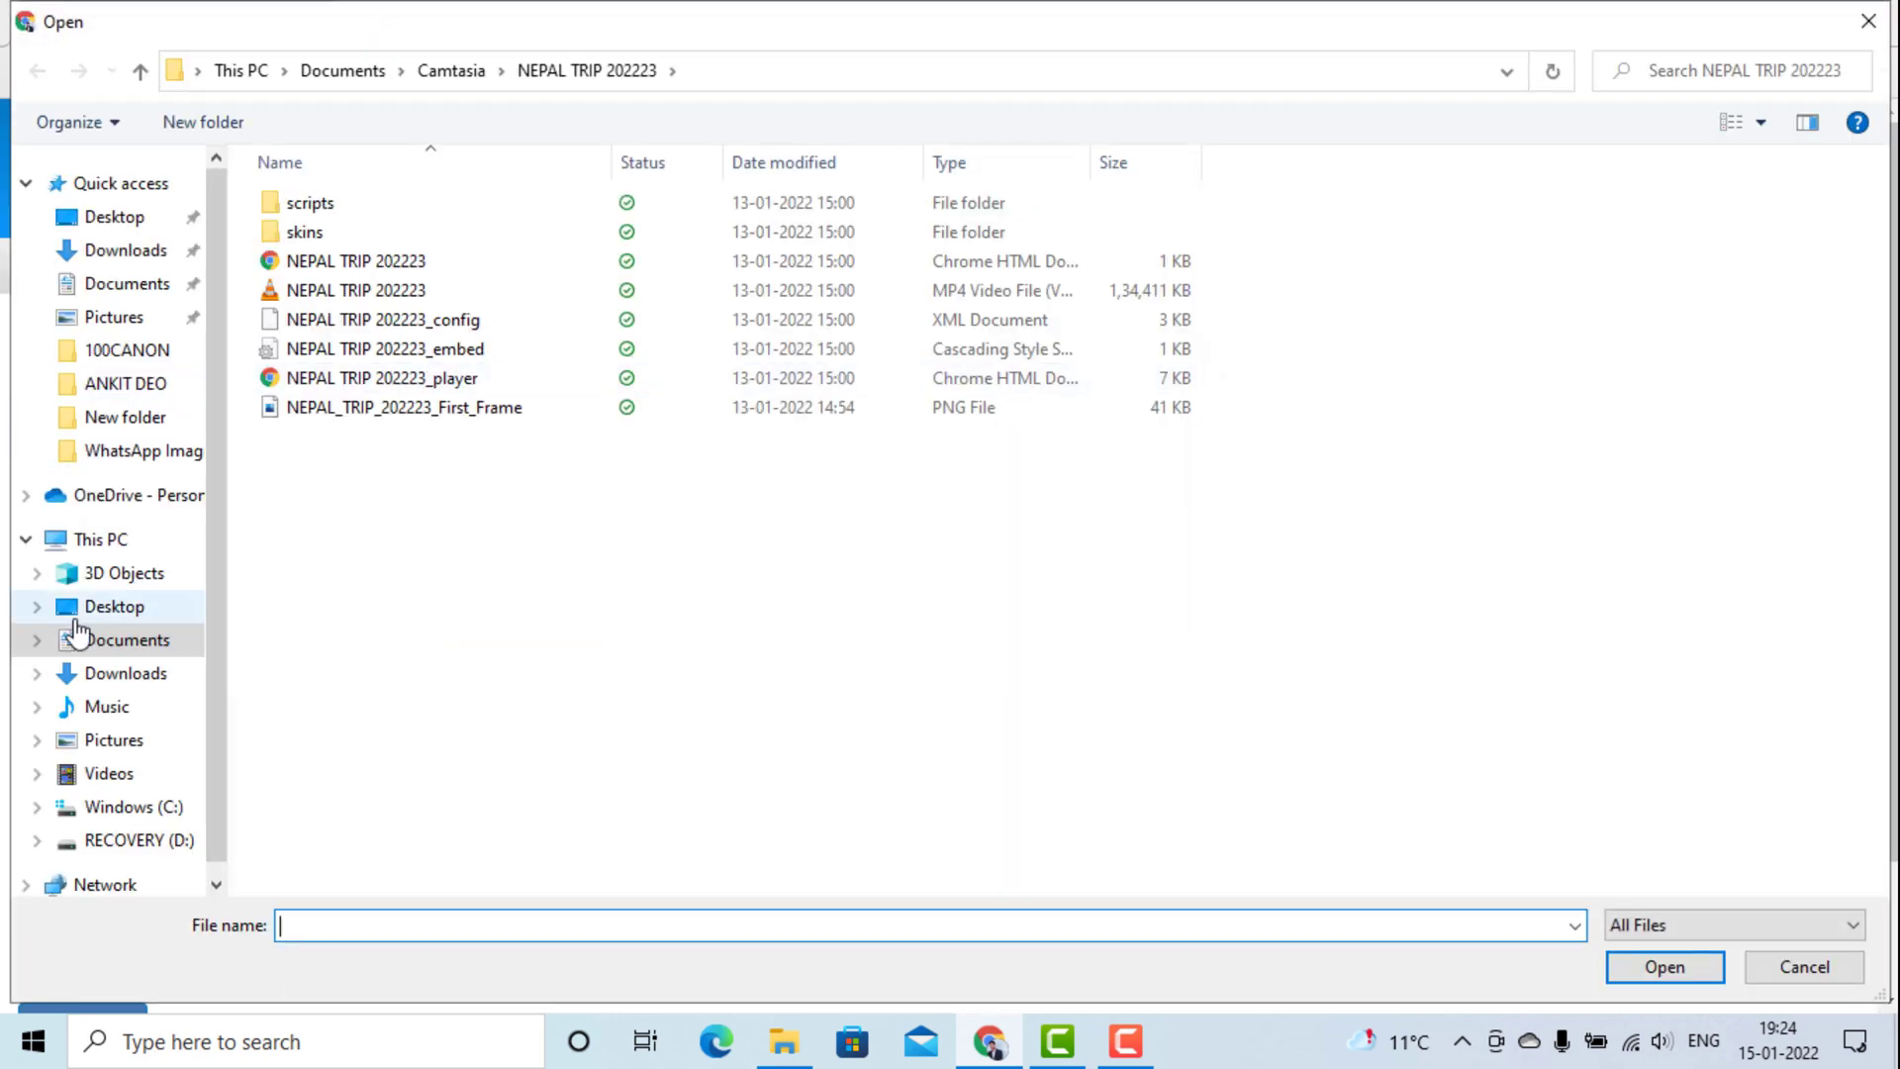
{"action": "left_click", "coordinate": [148, 638]}
{"action": "left_click", "coordinate": [156, 677]}
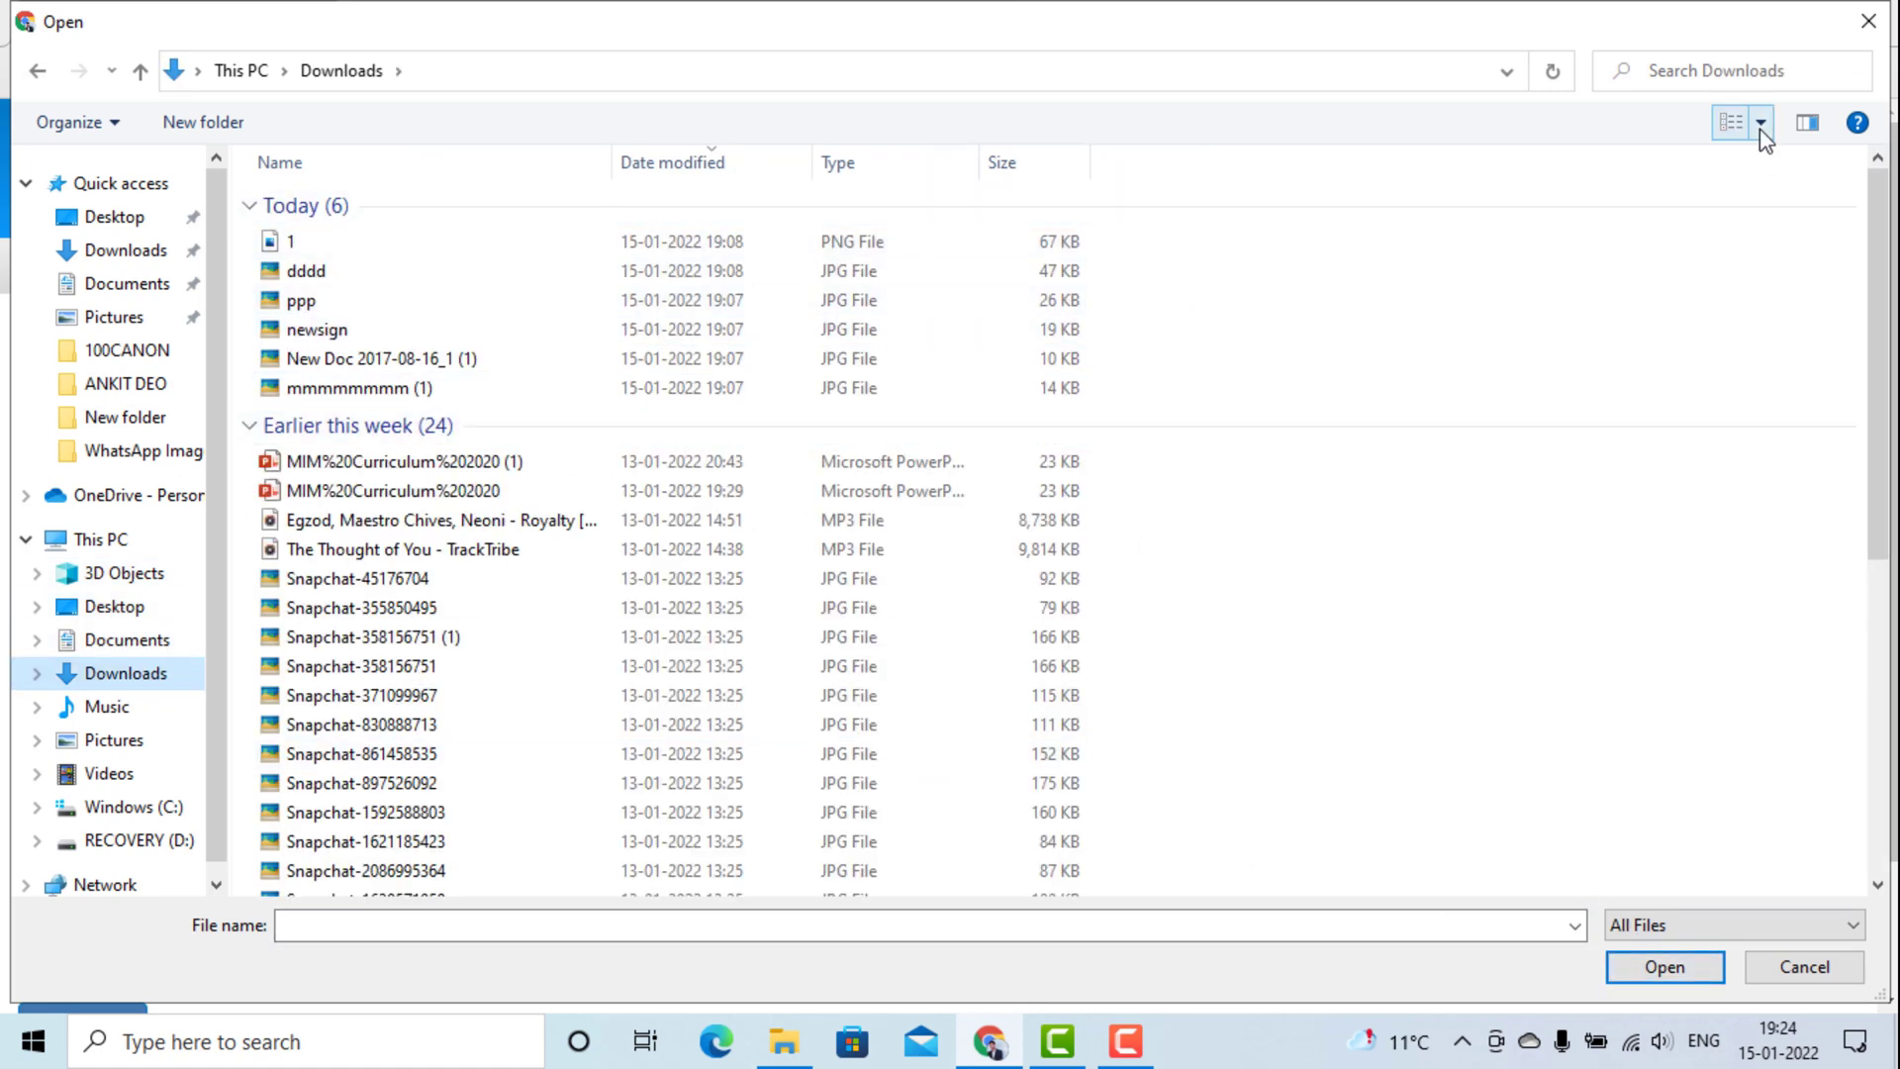
{"action": "left_click", "coordinate": [1731, 122]}
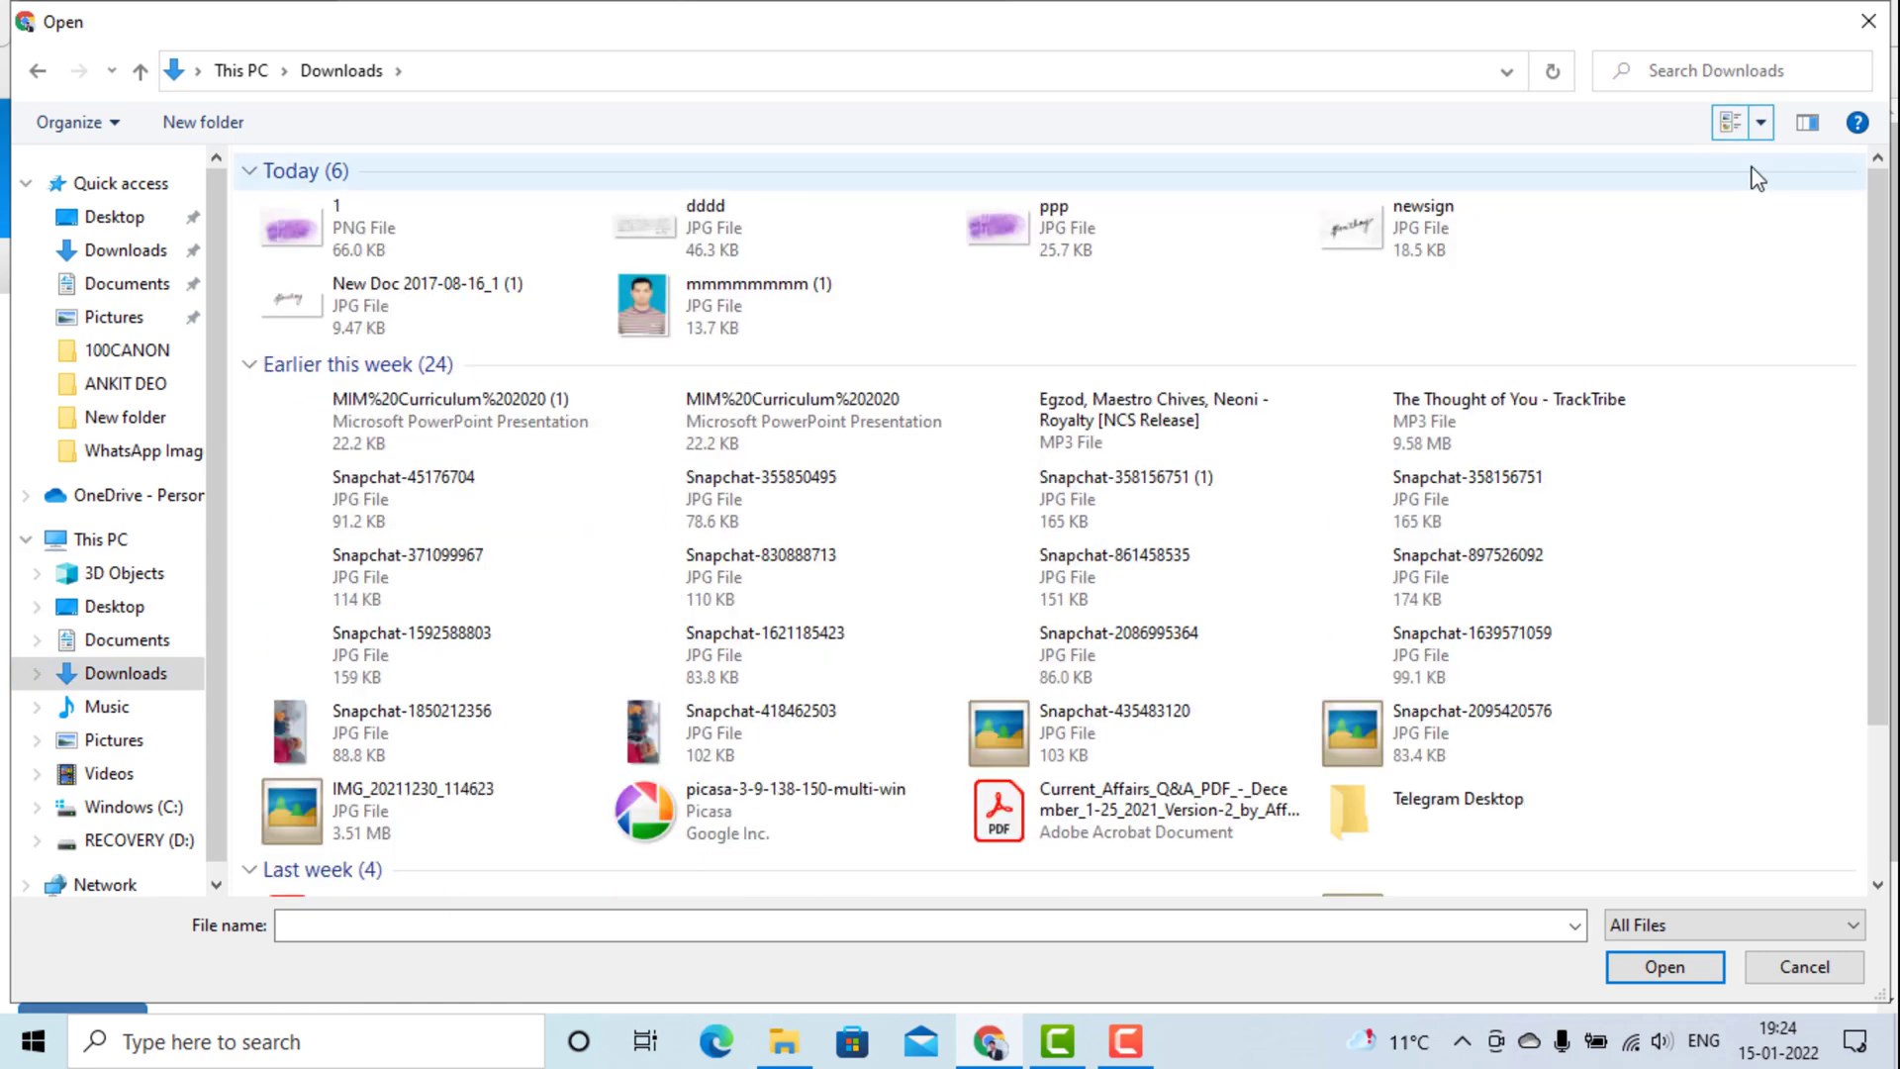
{"action": "left_click", "coordinate": [772, 307]}
{"action": "left_click", "coordinate": [1661, 966]}
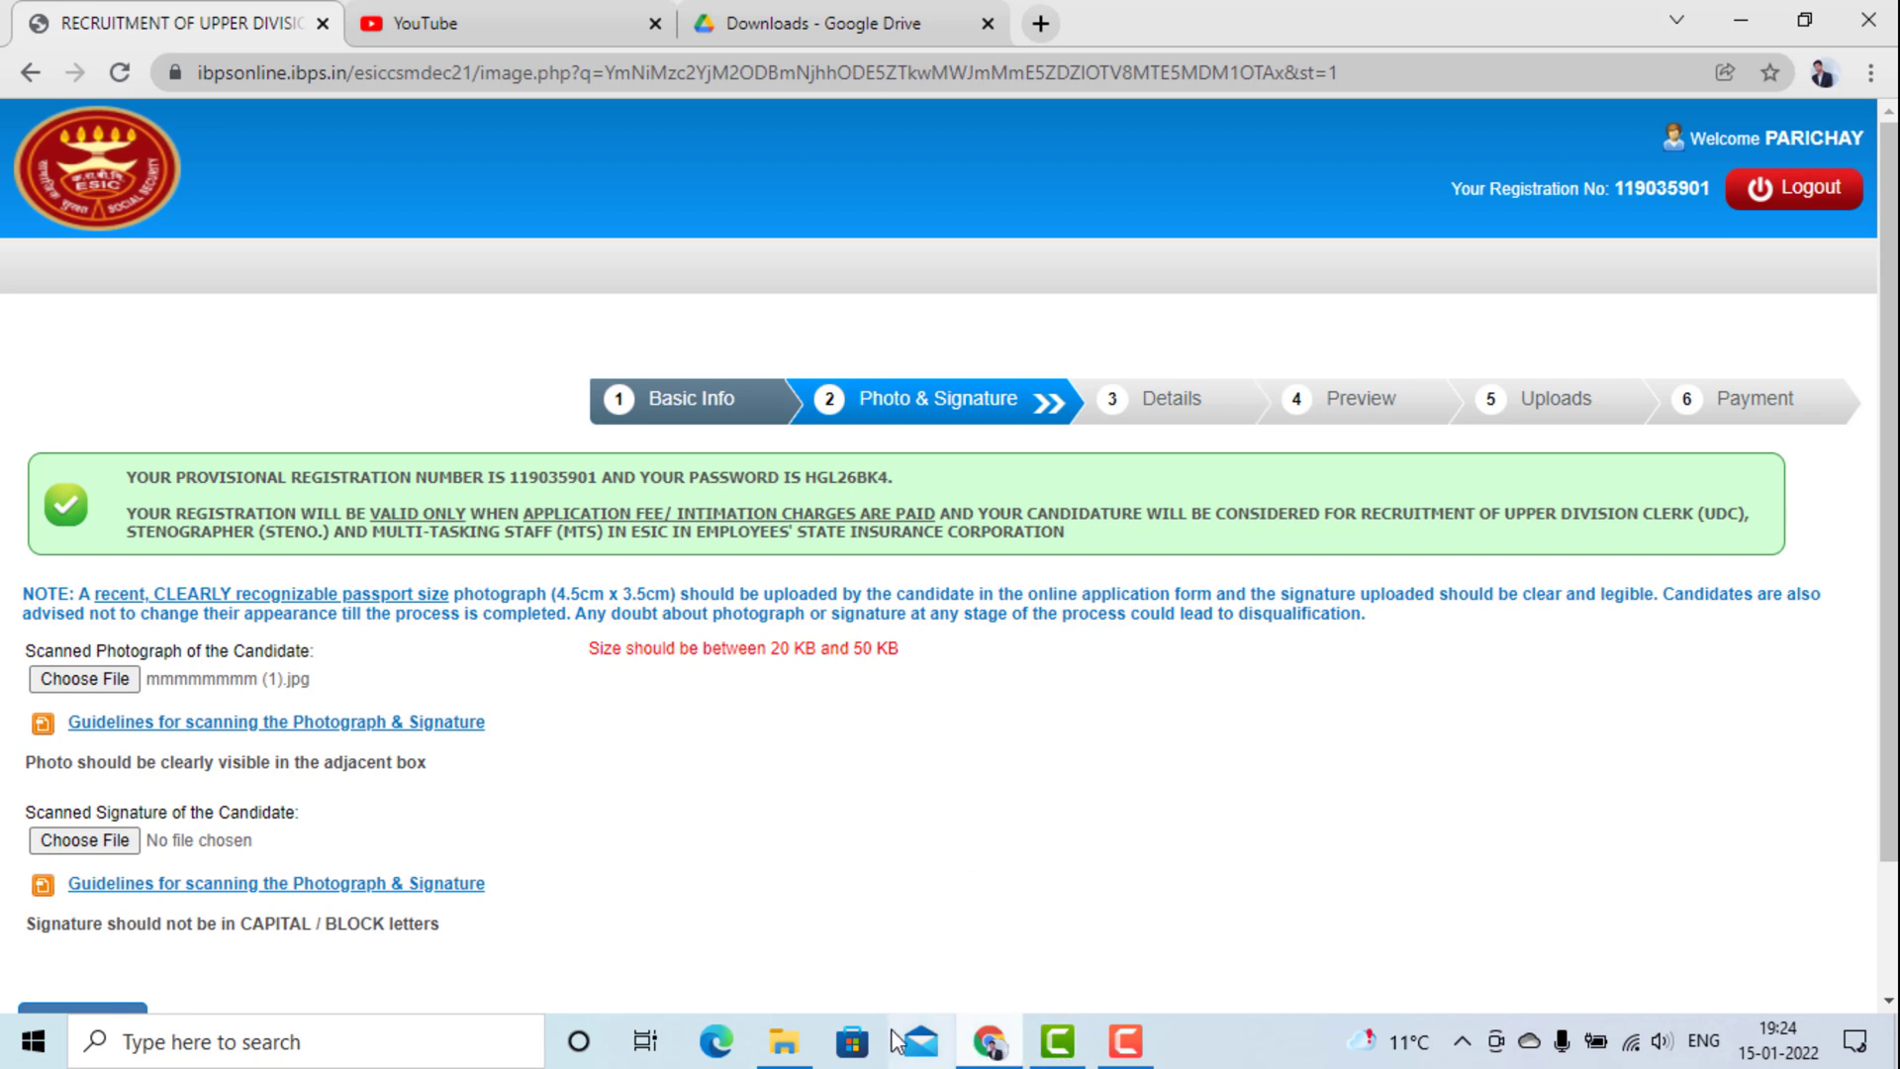
Bring the browser back and go to the Google Drive Downloads folder page.
{"action": "mouse_move", "coordinate": [798, 1047]}
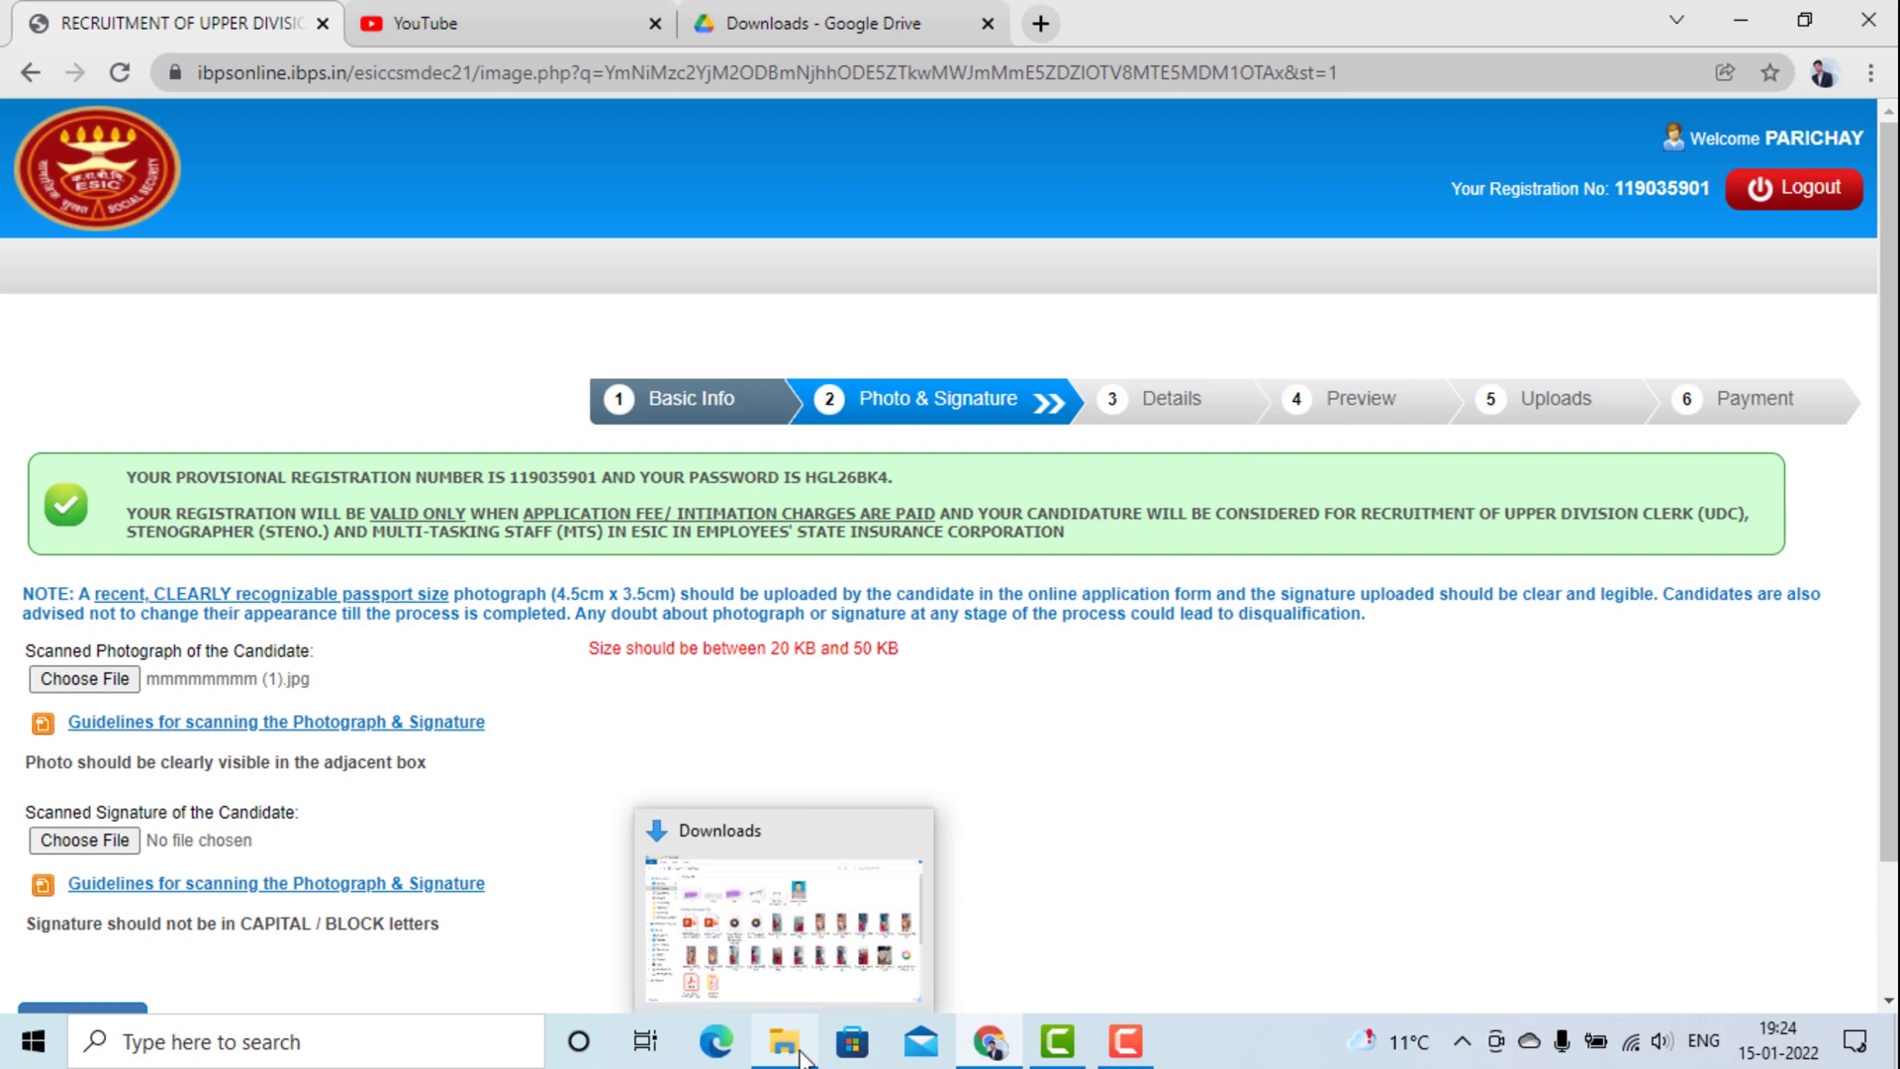
{"action": "left_click", "coordinate": [990, 1062]}
{"action": "left_click", "coordinate": [940, 893]}
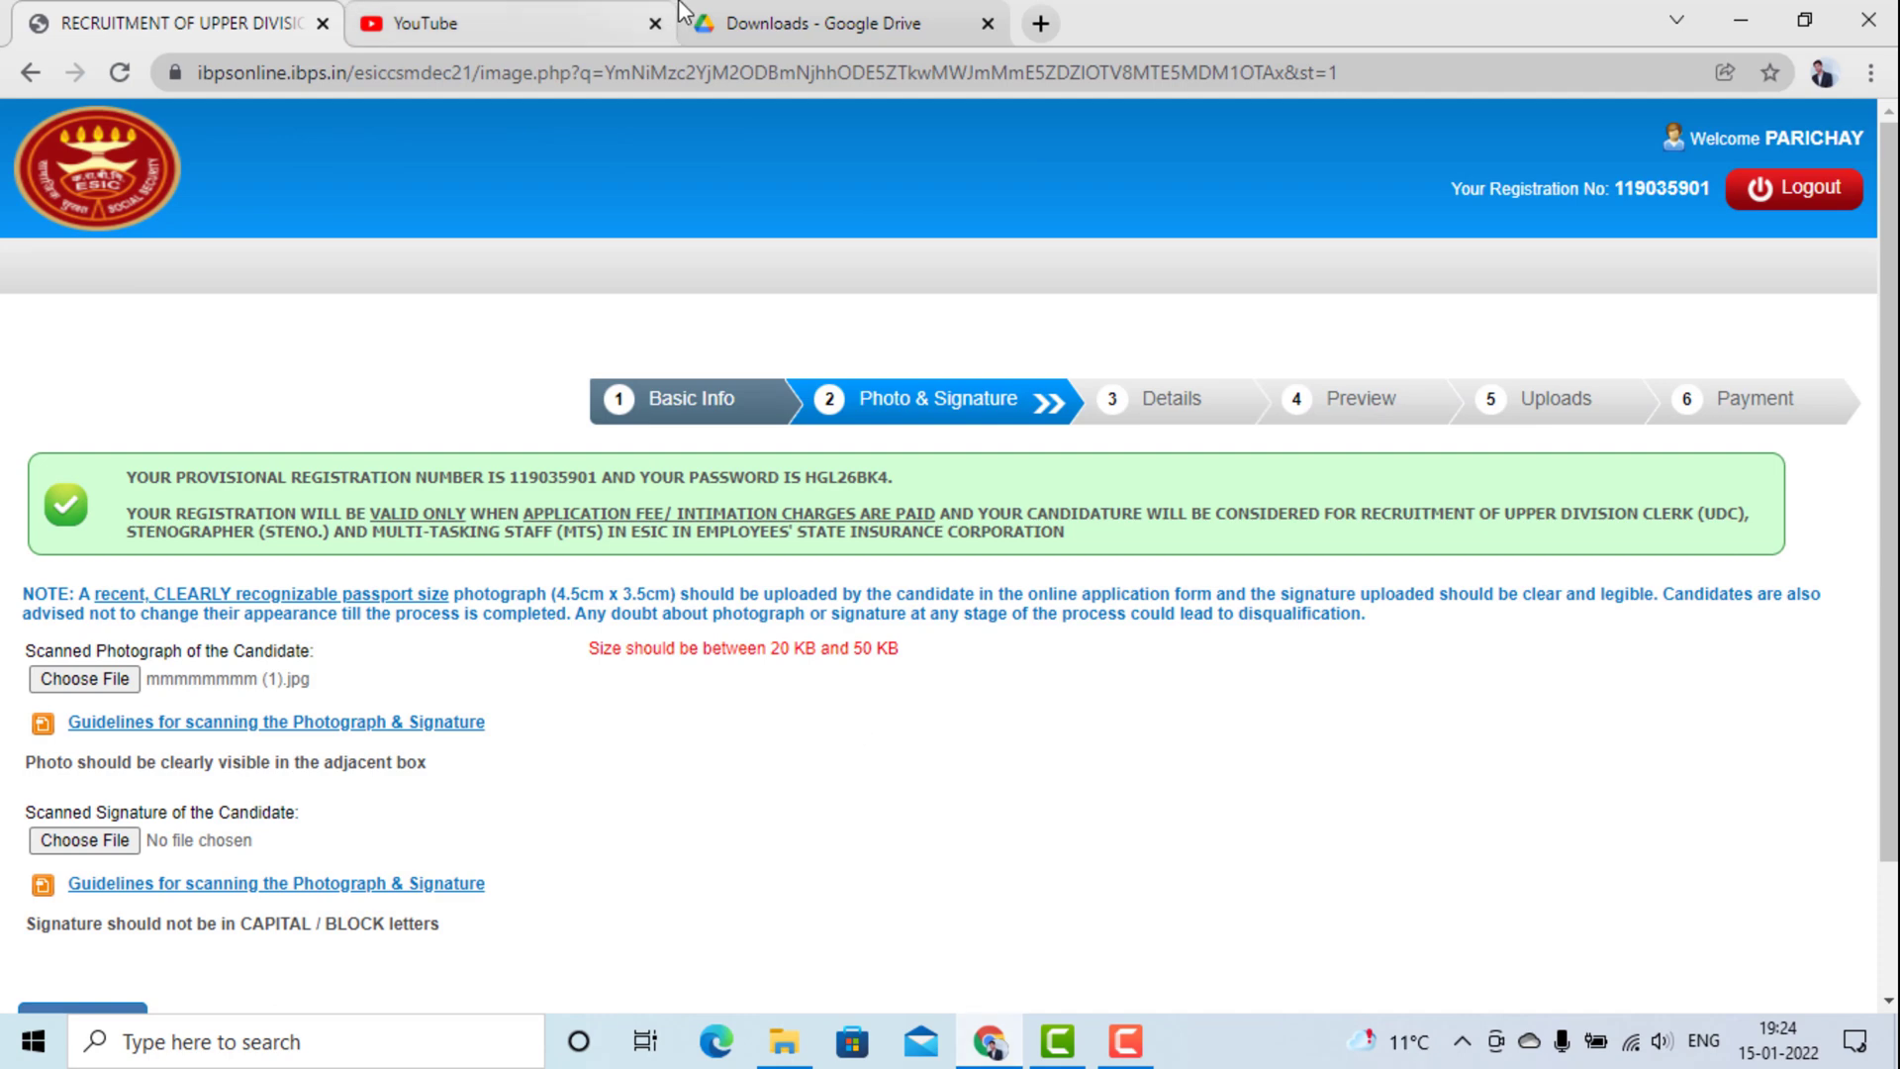
{"action": "left_click", "coordinate": [733, 23]}
{"action": "scroll", "coordinate": [813, 561], "scroll_direction": "up", "scroll_amount": 7}
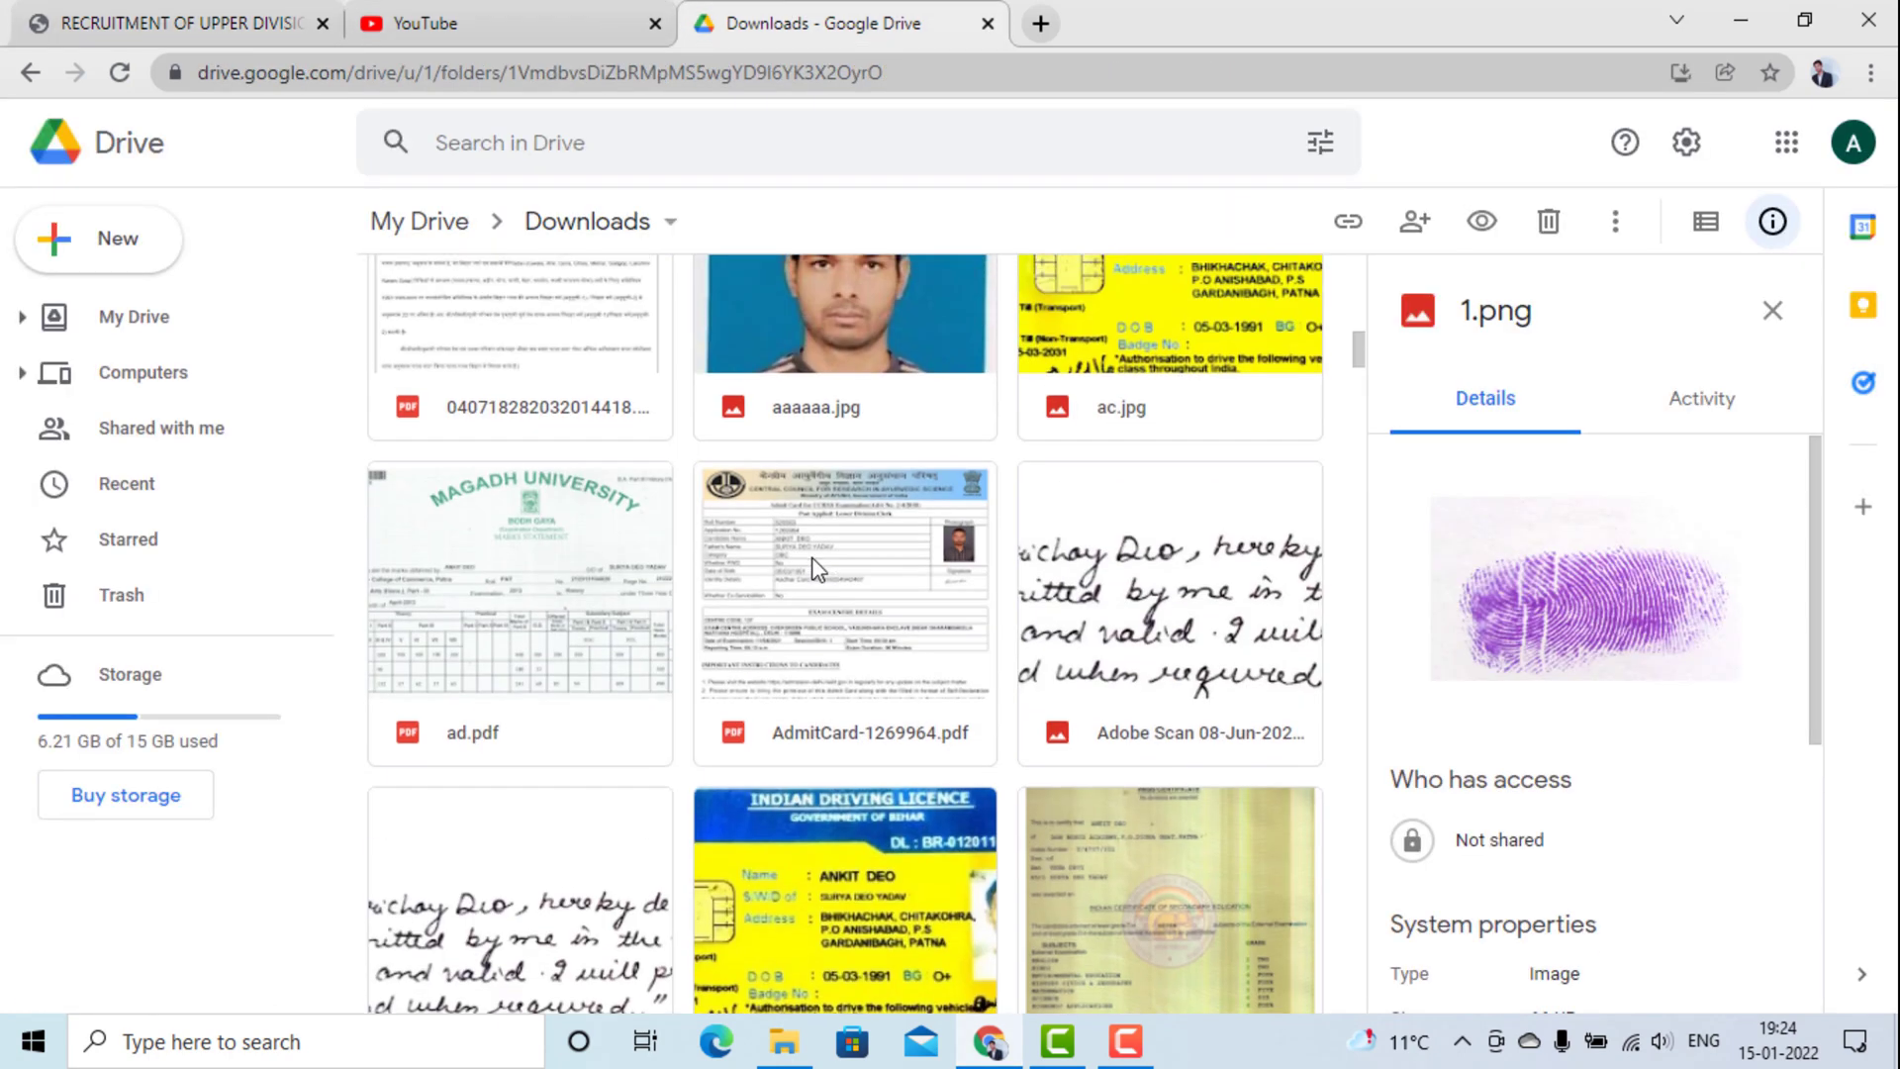
Download aaaaaa.jpg from Google Drive and return to the ESIC application form.
{"action": "left_click", "coordinate": [811, 632]}
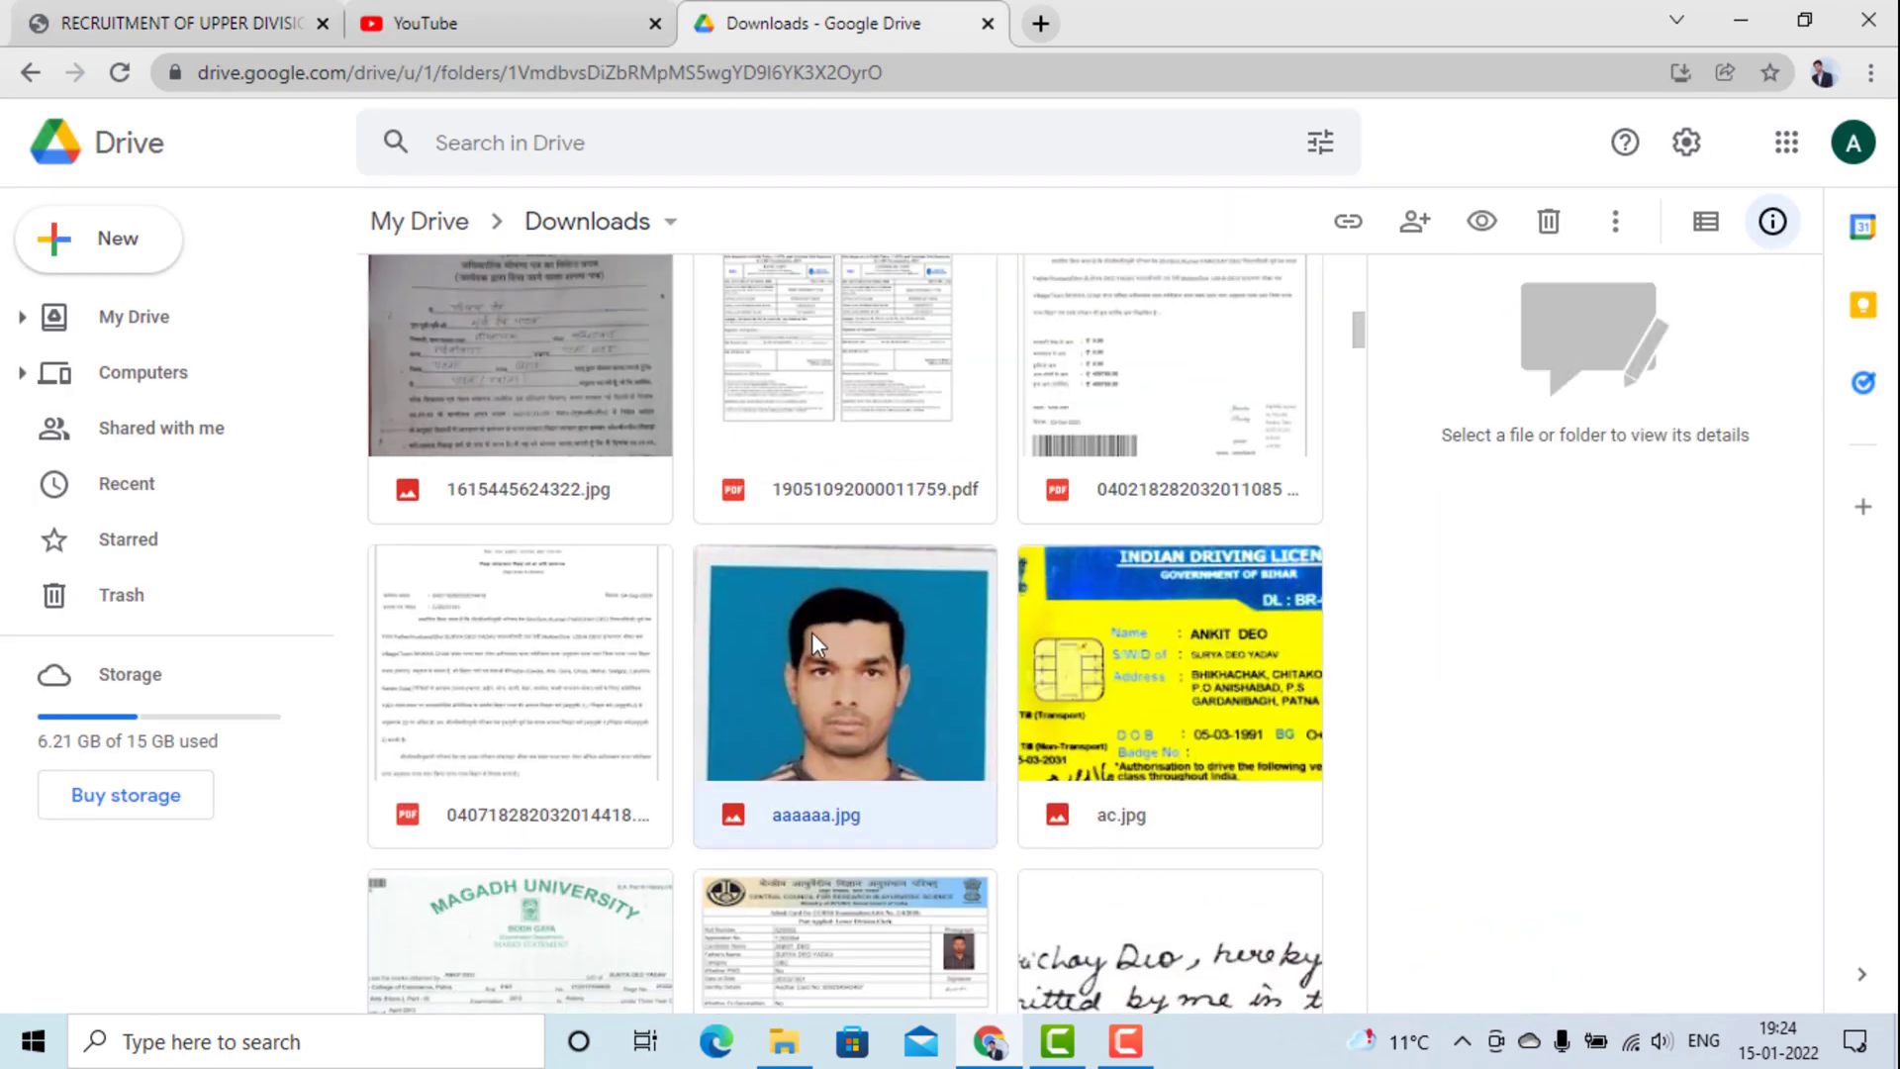
{"action": "right_click", "coordinate": [804, 653]}
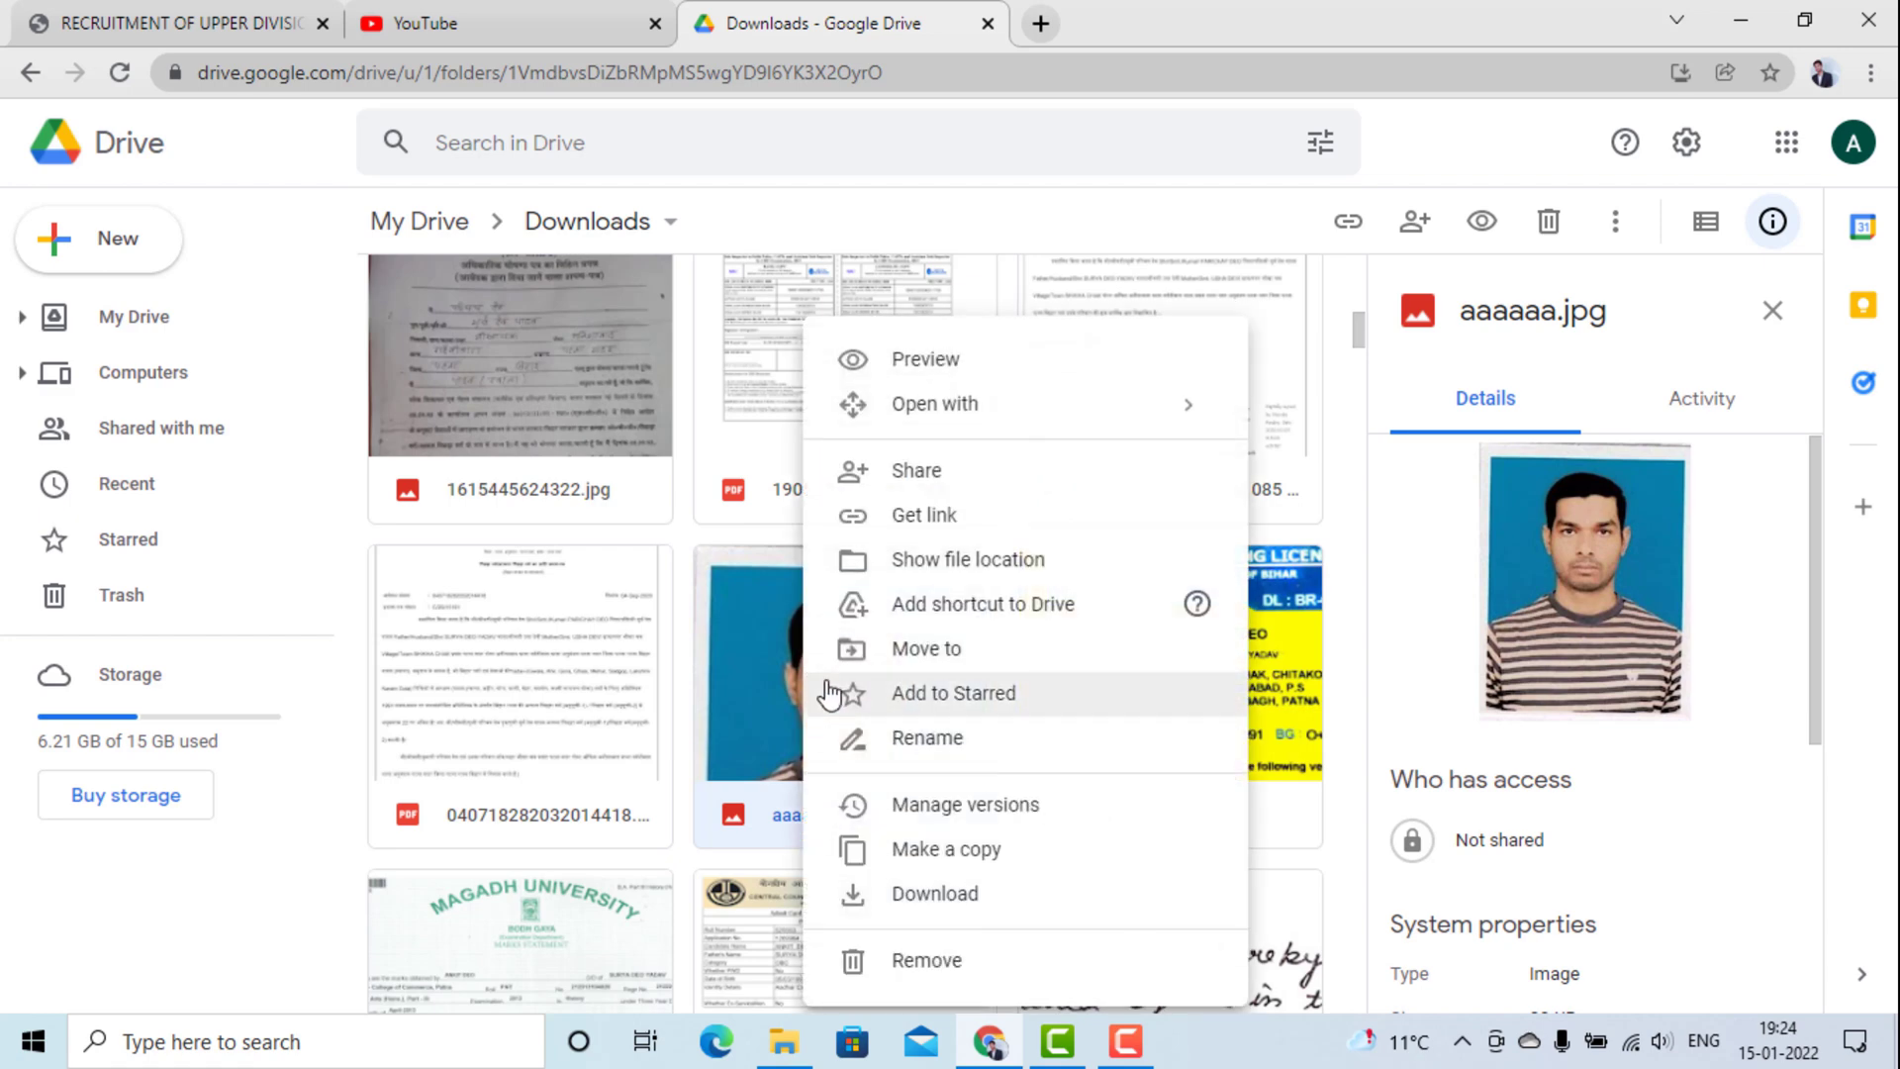
{"action": "left_click", "coordinate": [977, 891]}
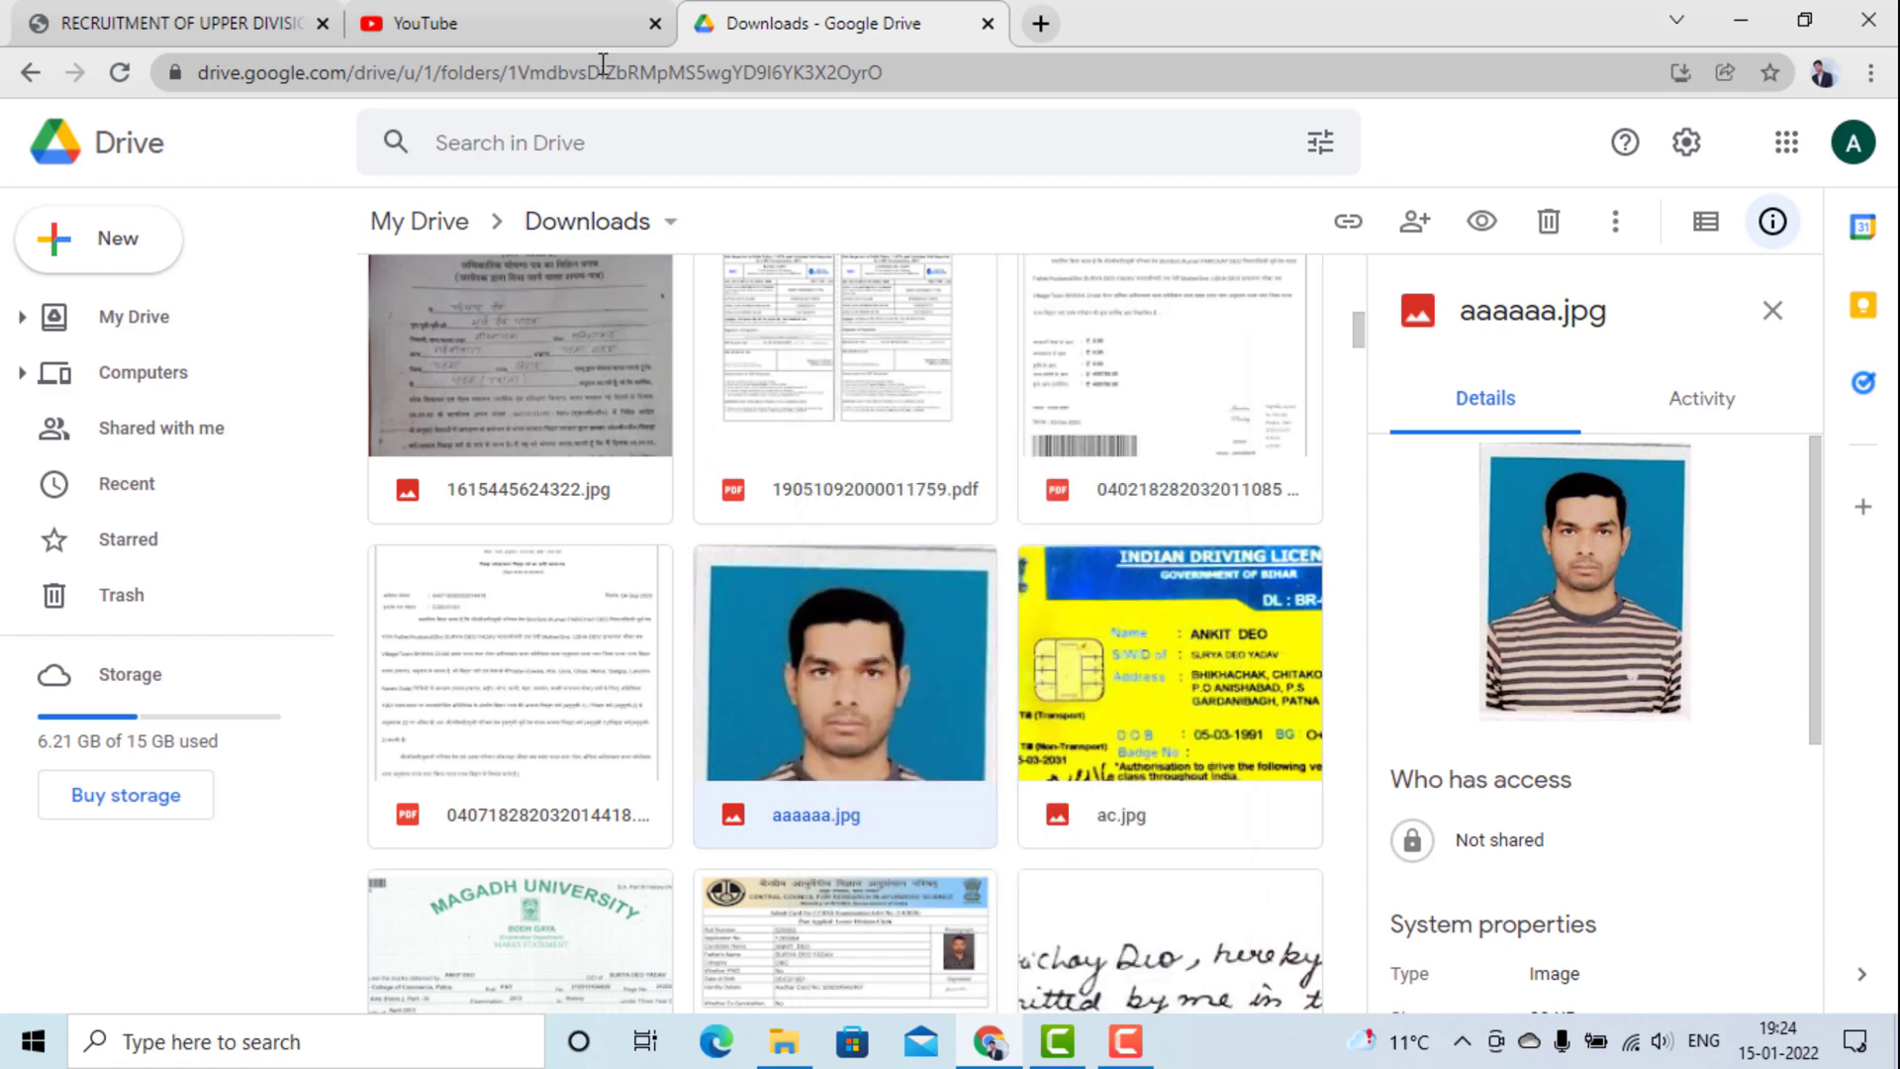
{"action": "left_click", "coordinate": [985, 1044]}
{"action": "left_click", "coordinate": [985, 1044]}
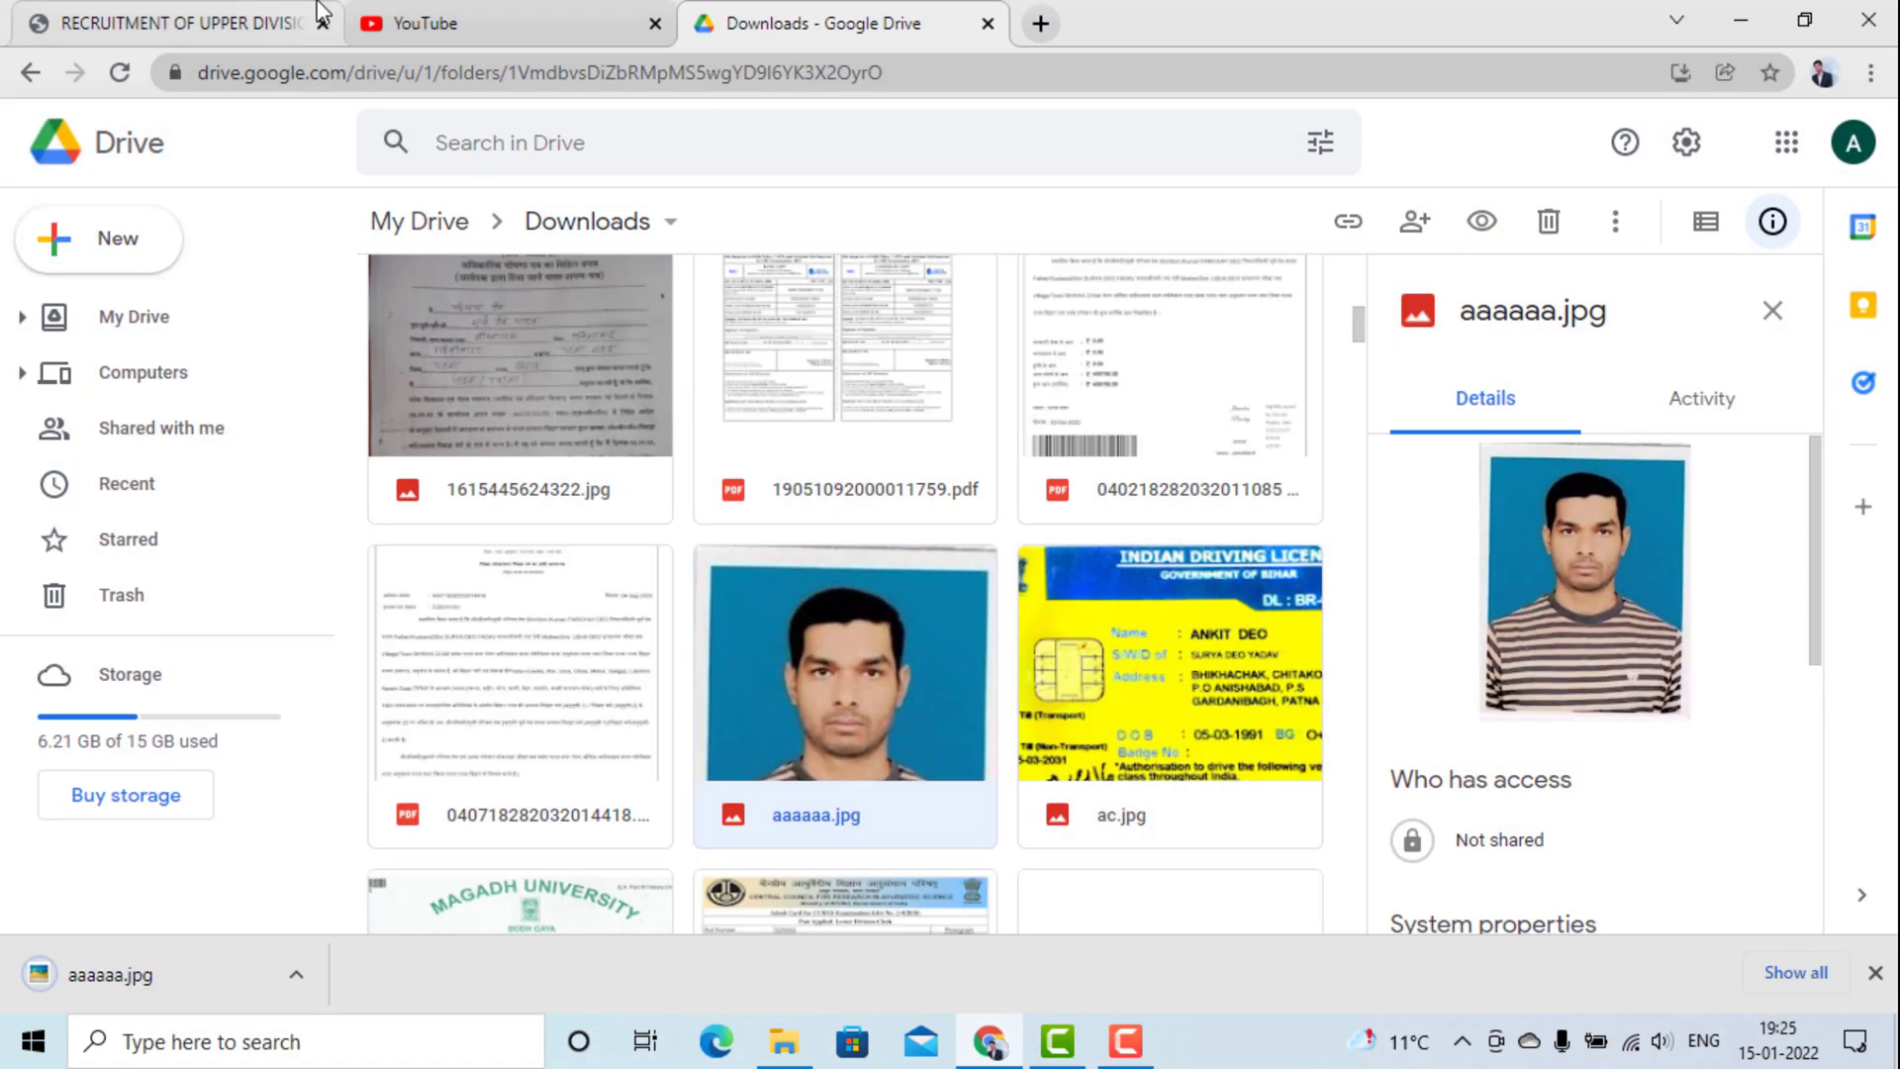
{"action": "left_click", "coordinate": [297, 14]}
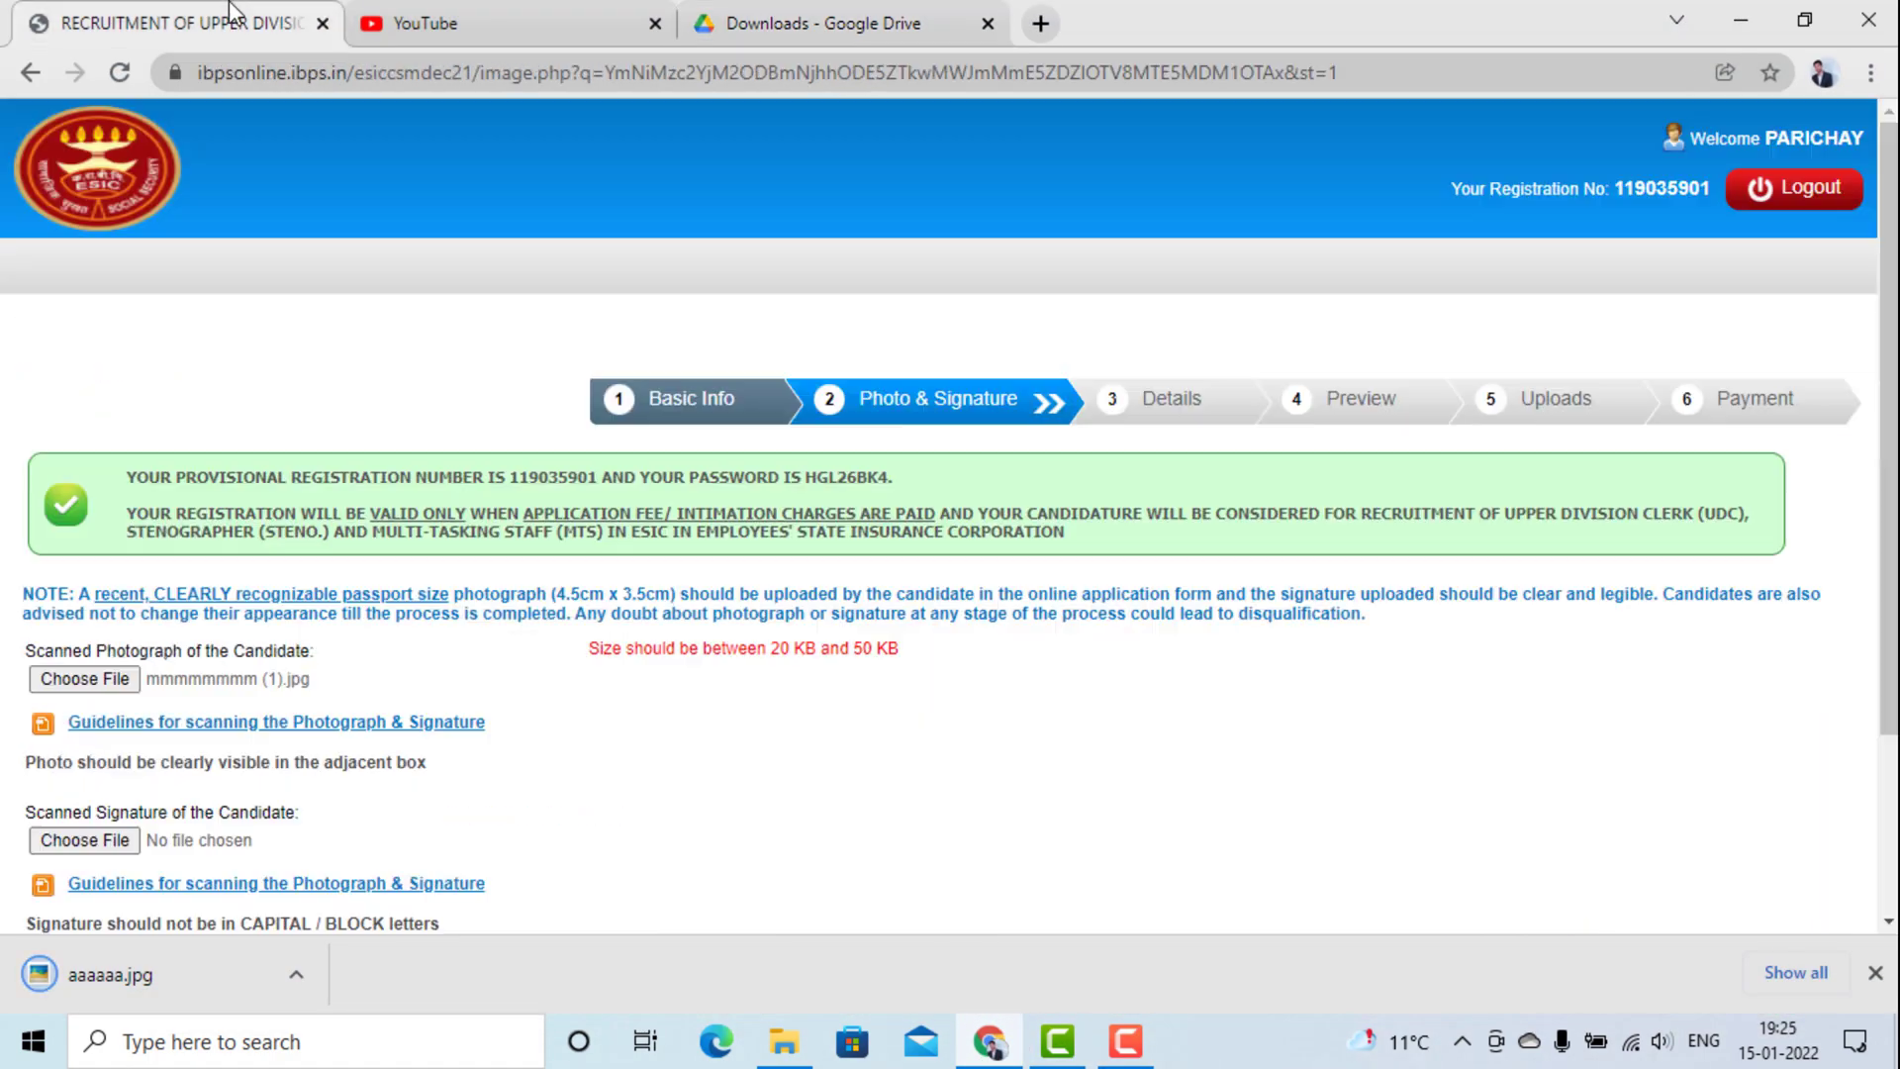
Upload aaaaaa.jpg as the candidate's scanned photograph.
{"action": "left_click", "coordinate": [123, 683]}
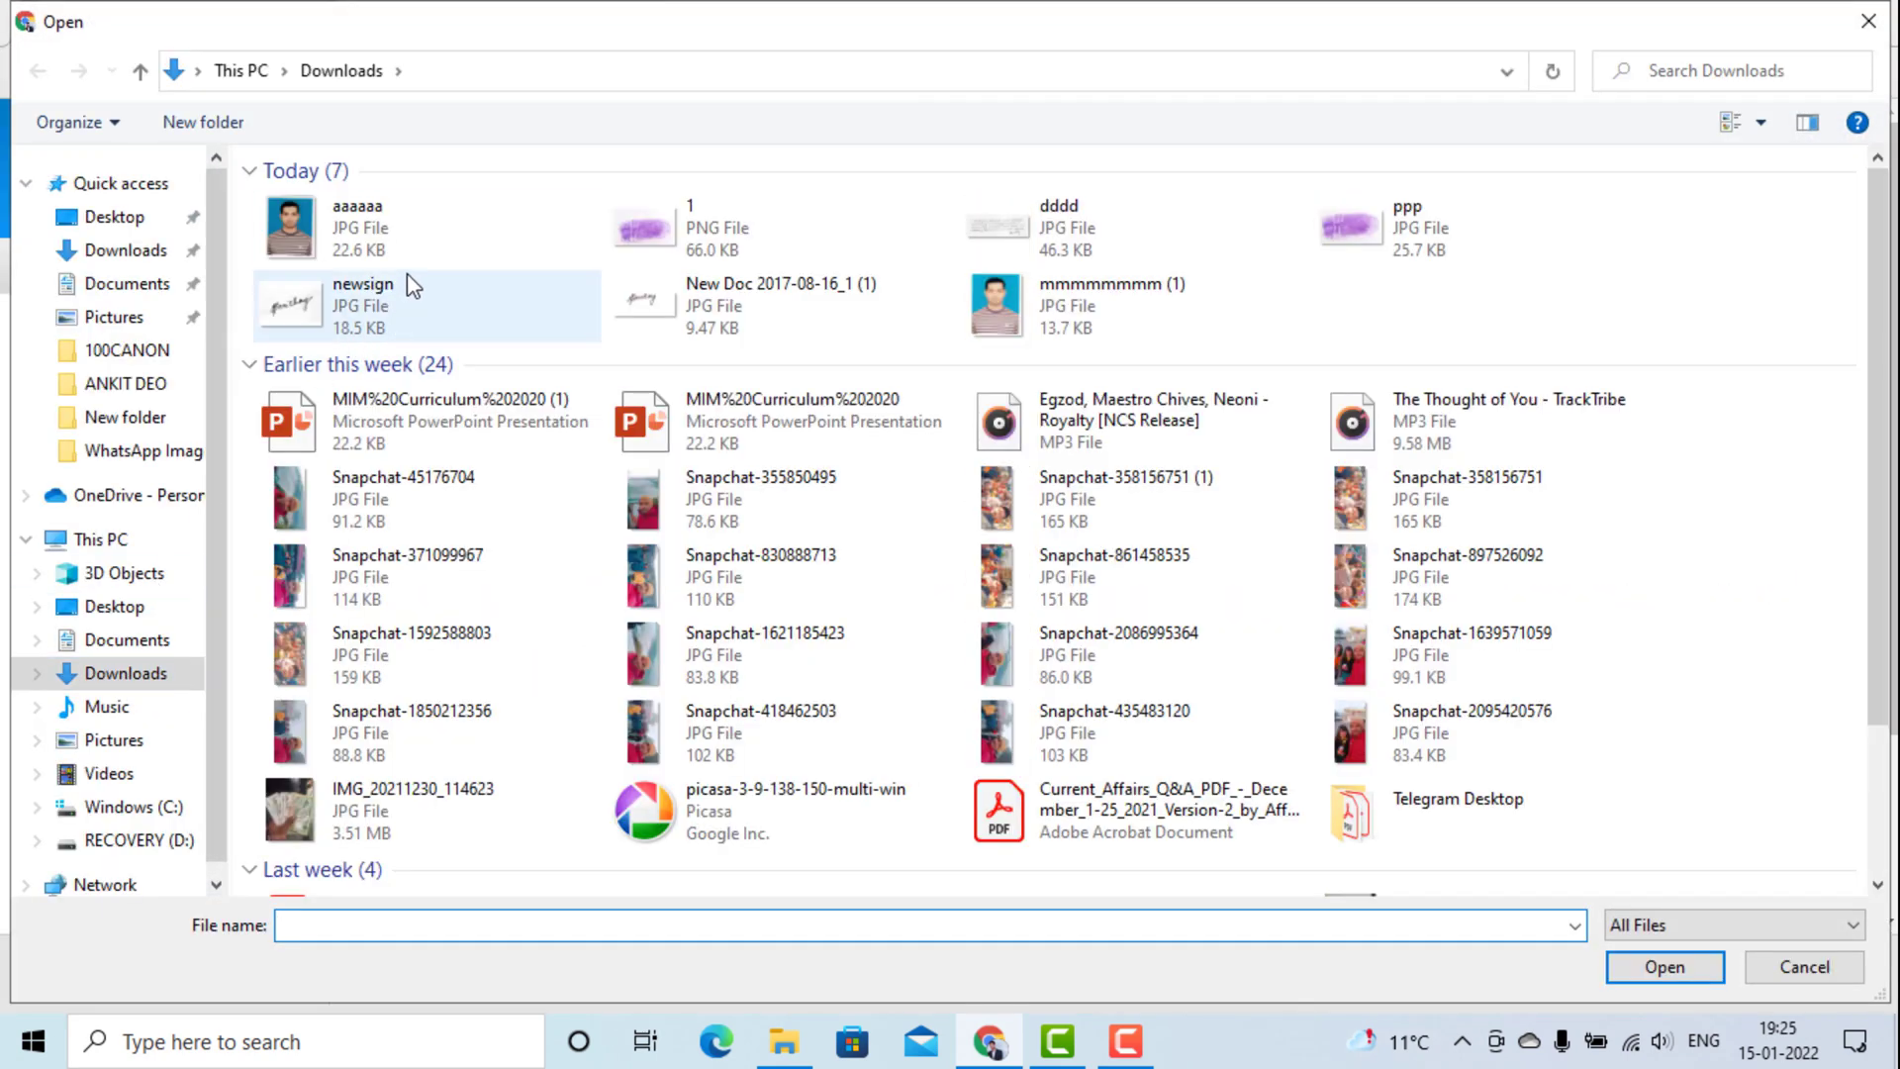
{"action": "left_click", "coordinate": [409, 260]}
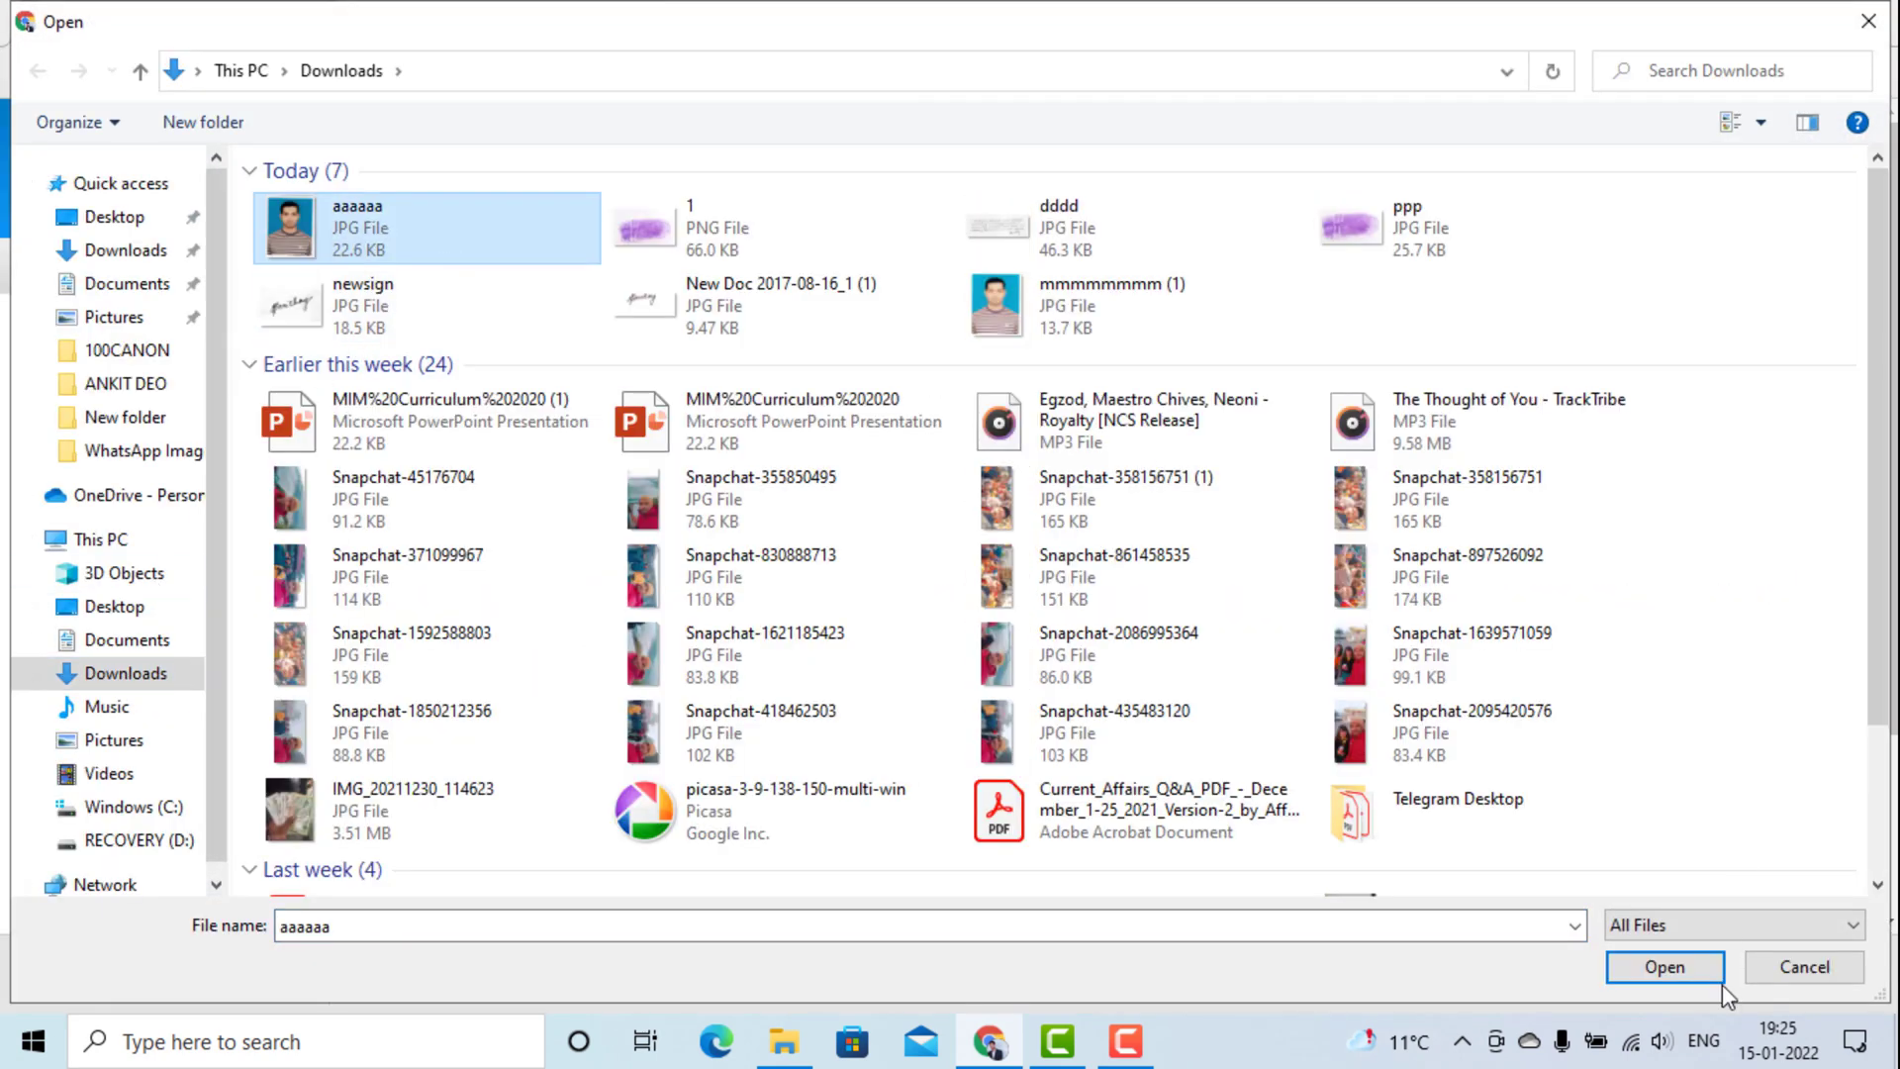
{"action": "left_click", "coordinate": [1677, 956]}
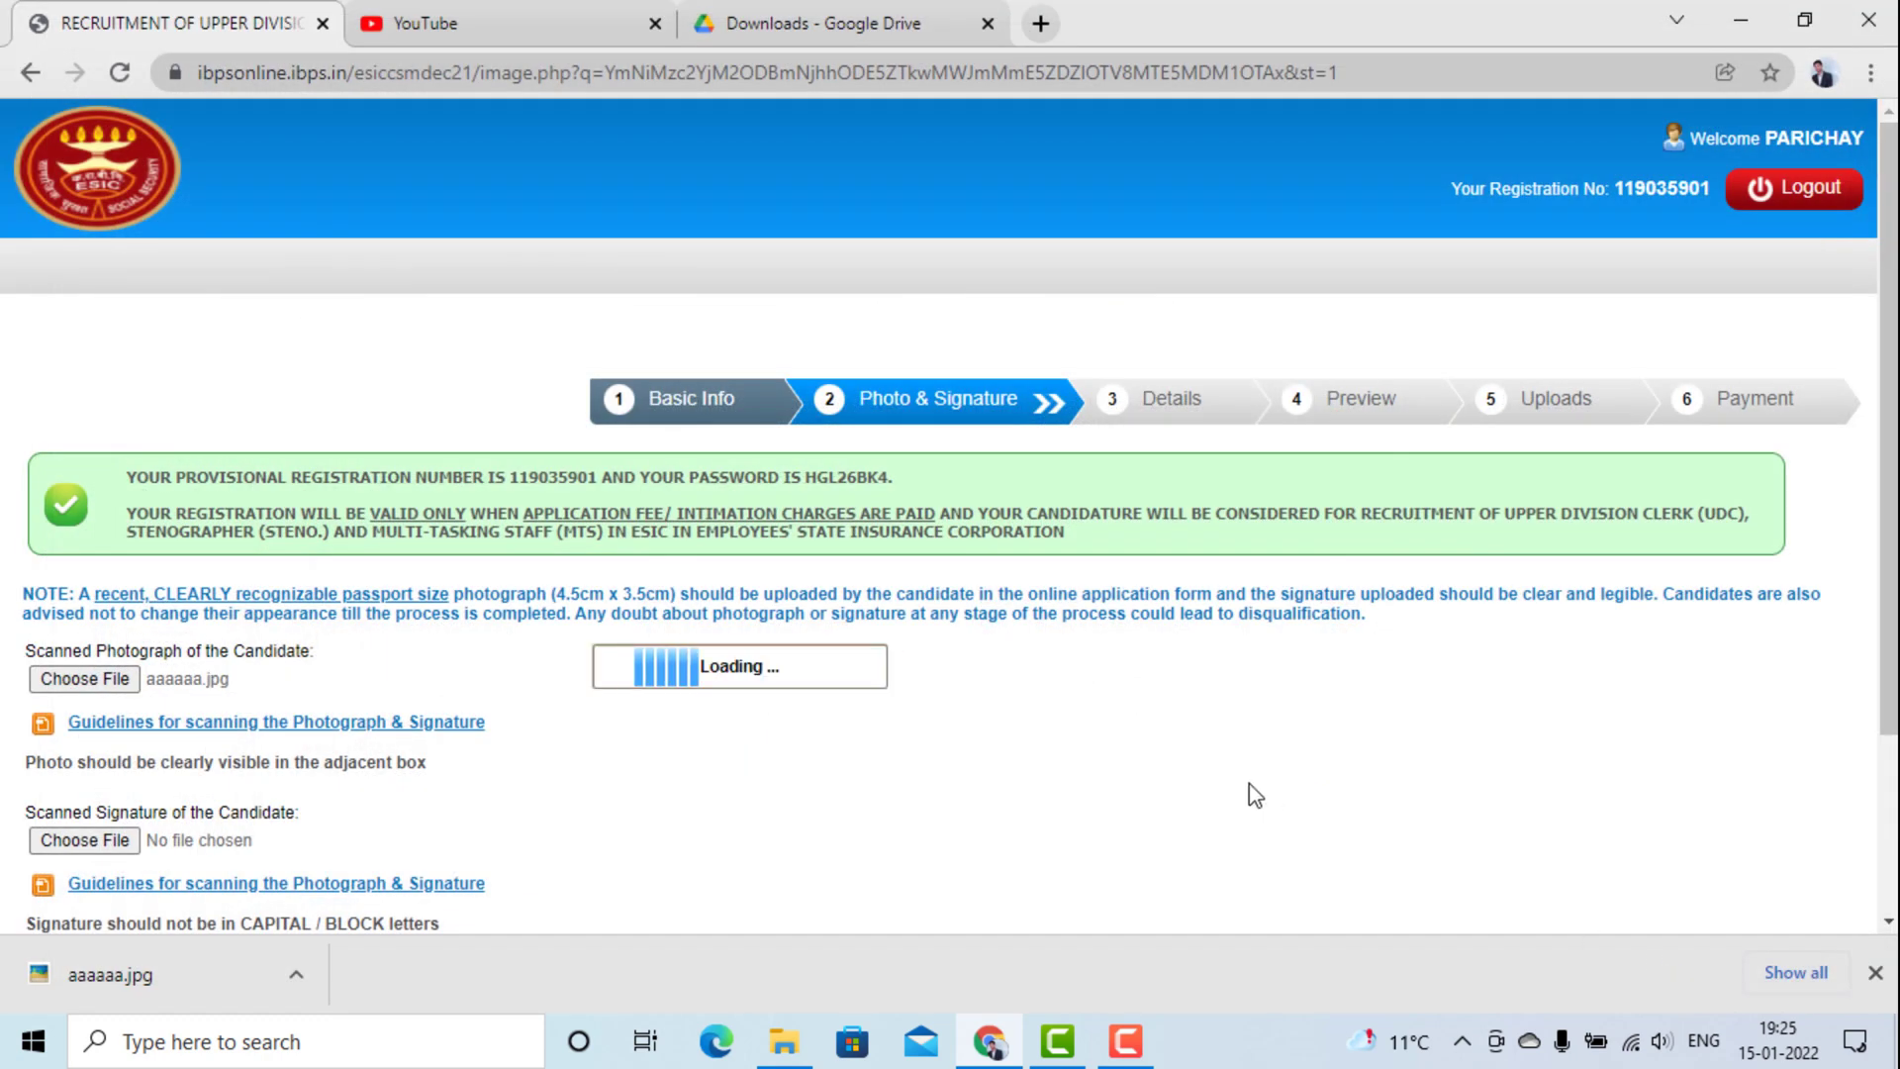
{"action": "scroll", "coordinate": [942, 670], "scroll_direction": "down", "scroll_amount": 1}
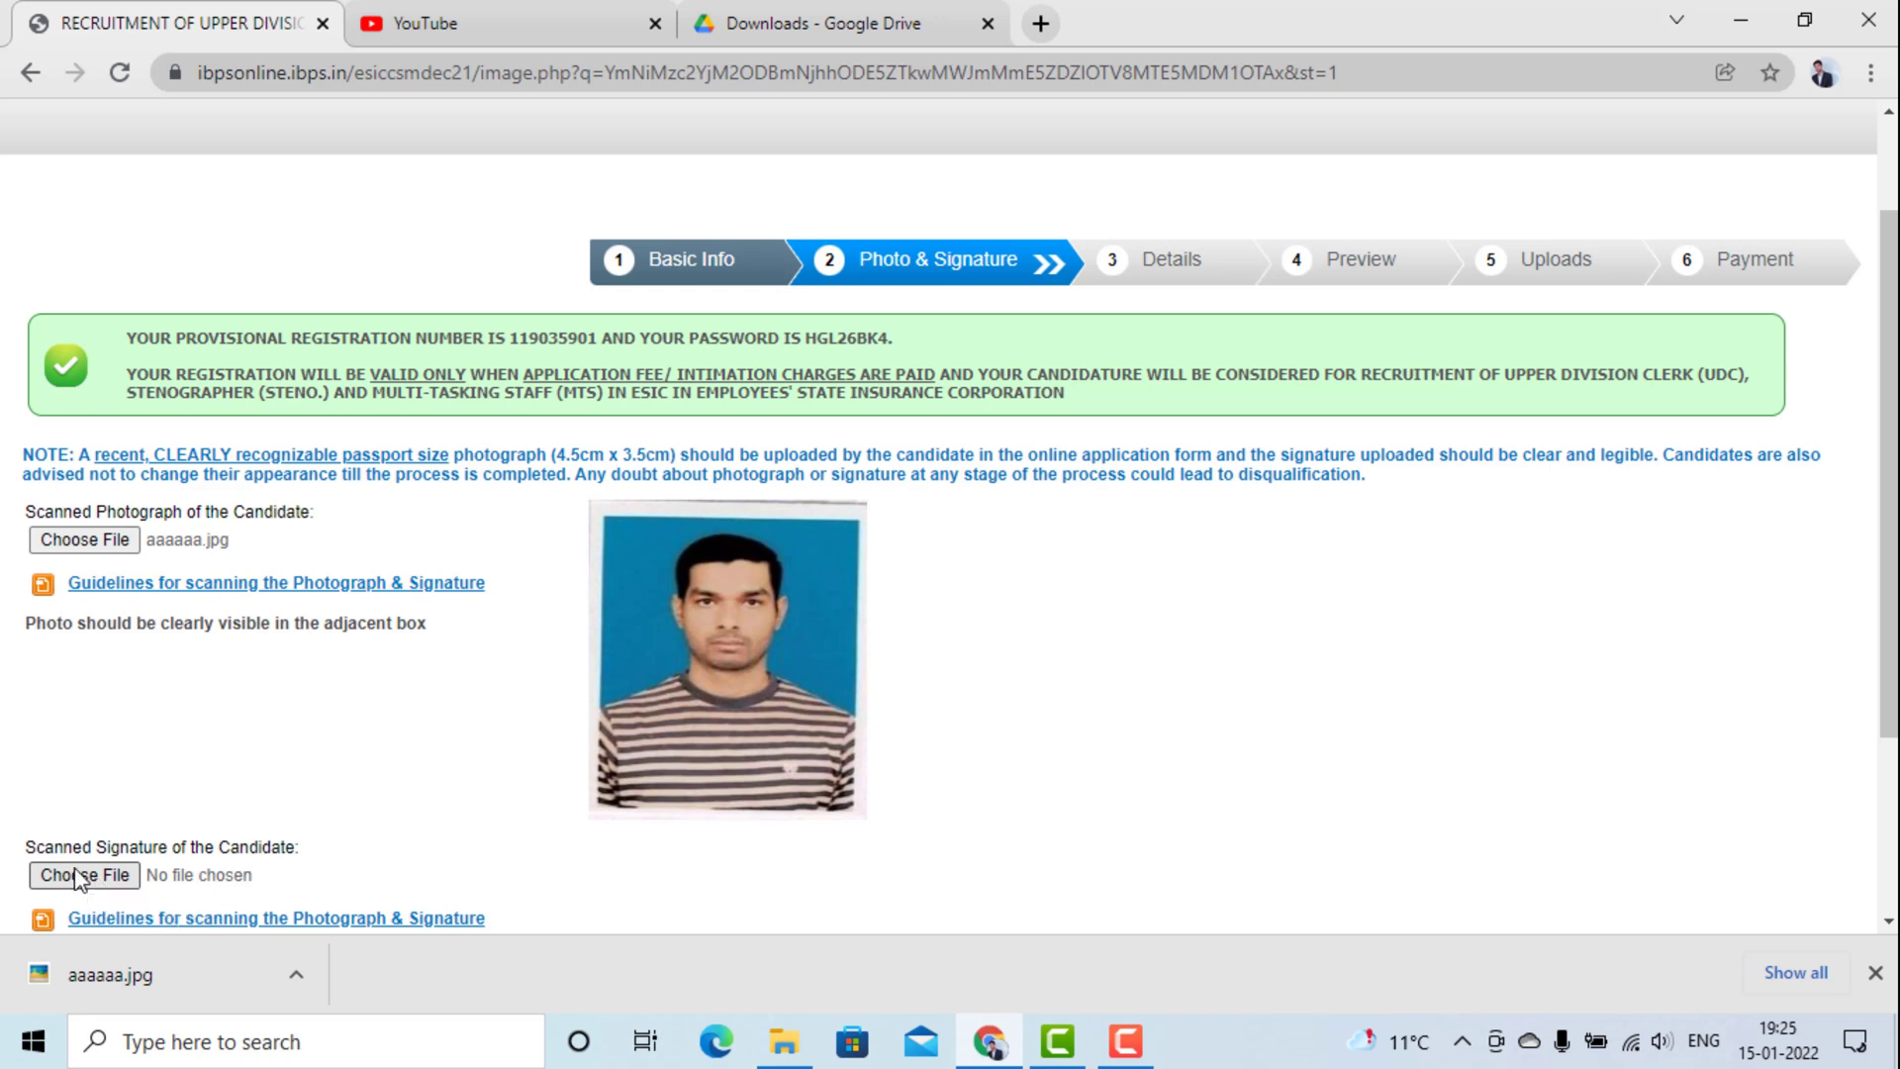
{"action": "scroll", "coordinate": [79, 876], "scroll_direction": "down", "scroll_amount": 2}
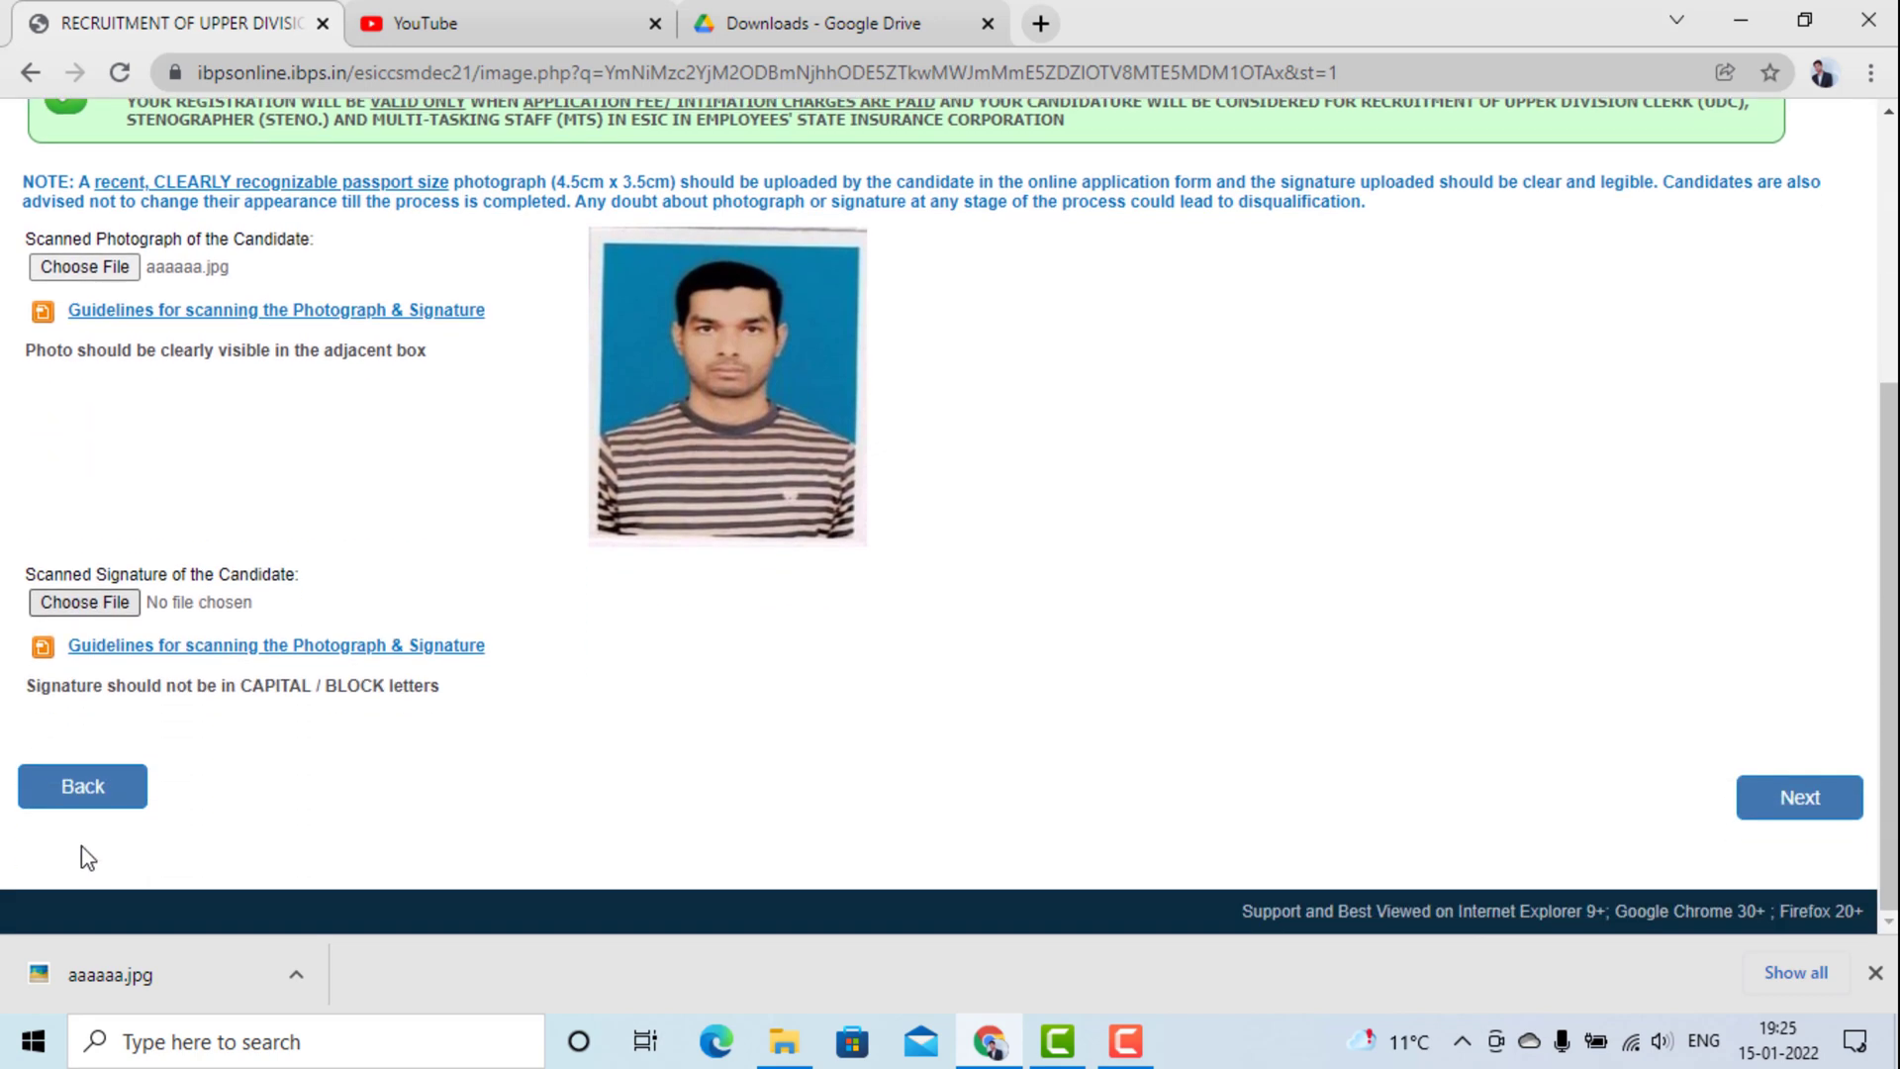
{"action": "left_click", "coordinate": [85, 603]}
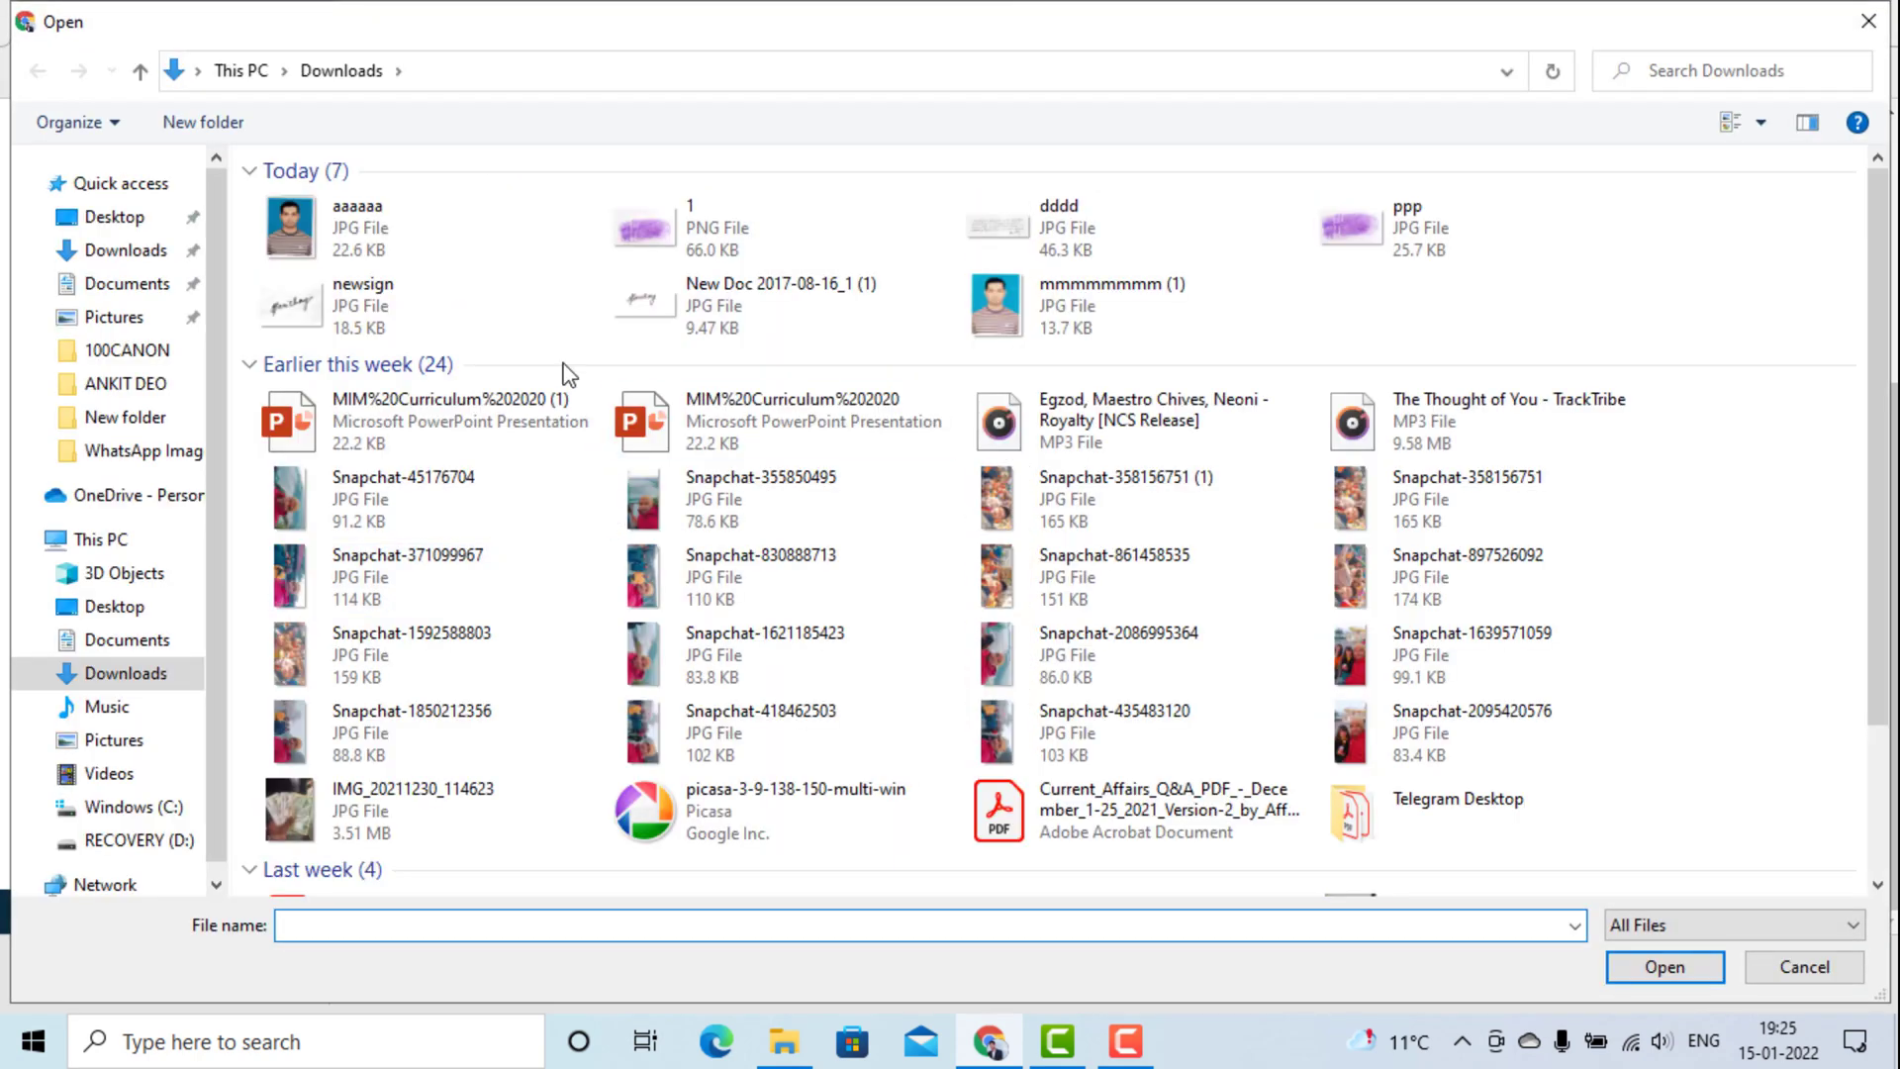
Upload newsign.jpg as the signature after New Doc 2017-08-16_1 (1) fails the 10–20 KB limit.
{"action": "left_click", "coordinate": [755, 341]}
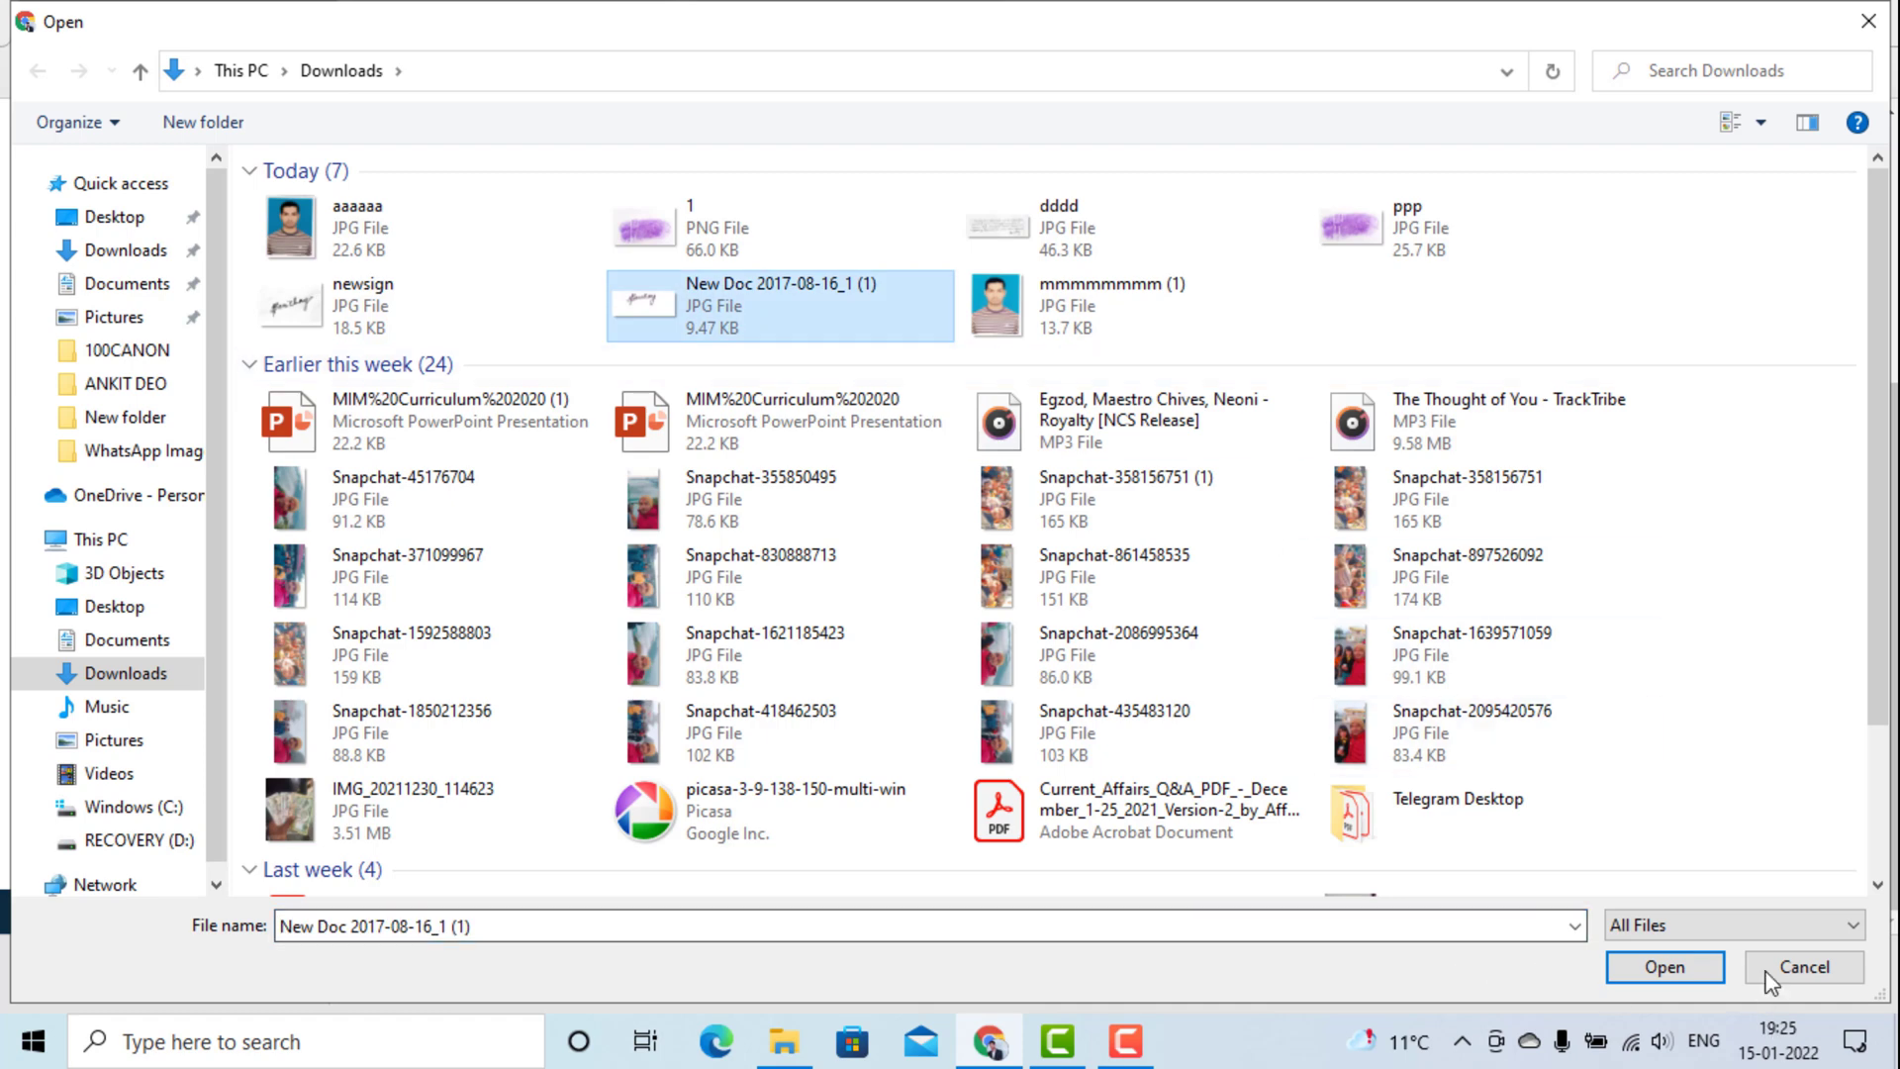
{"action": "left_click", "coordinate": [1663, 967]}
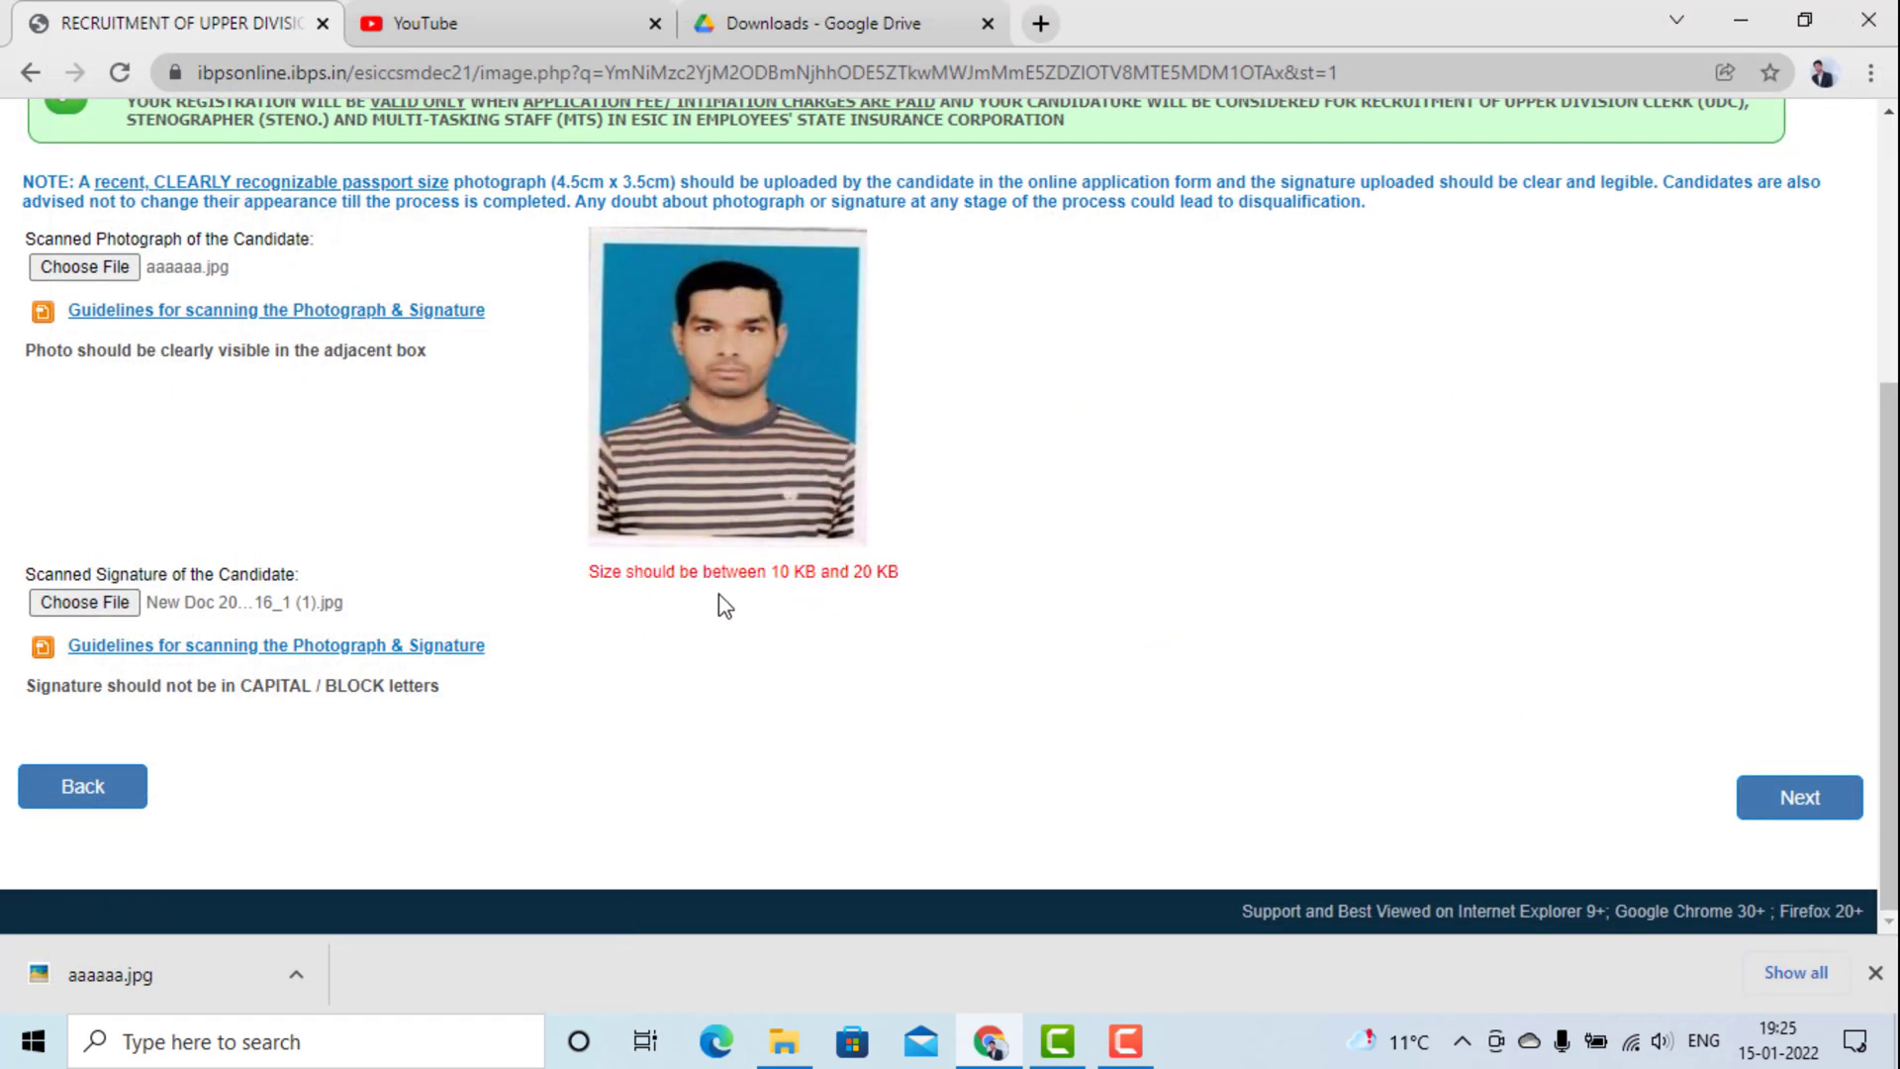
{"action": "left_click", "coordinate": [99, 594]}
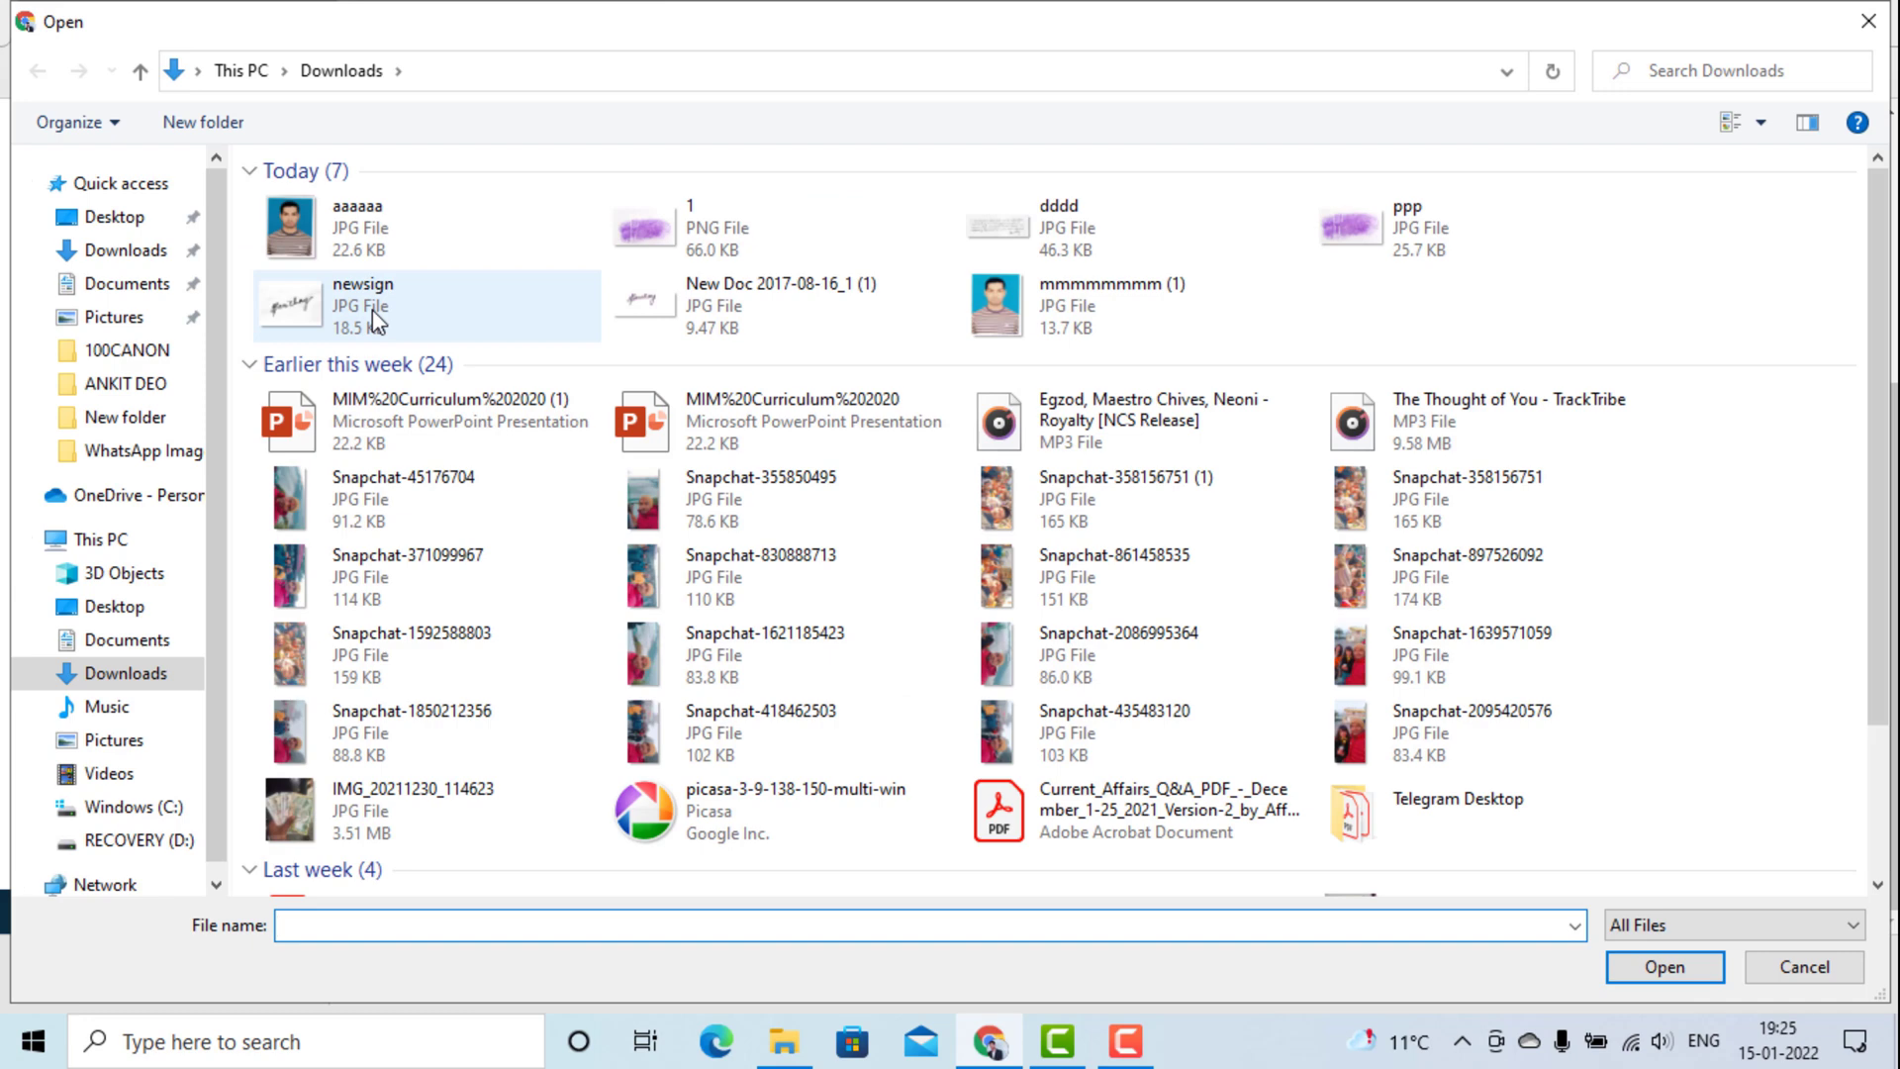
{"action": "left_click", "coordinate": [372, 310]}
{"action": "left_click", "coordinate": [1693, 969]}
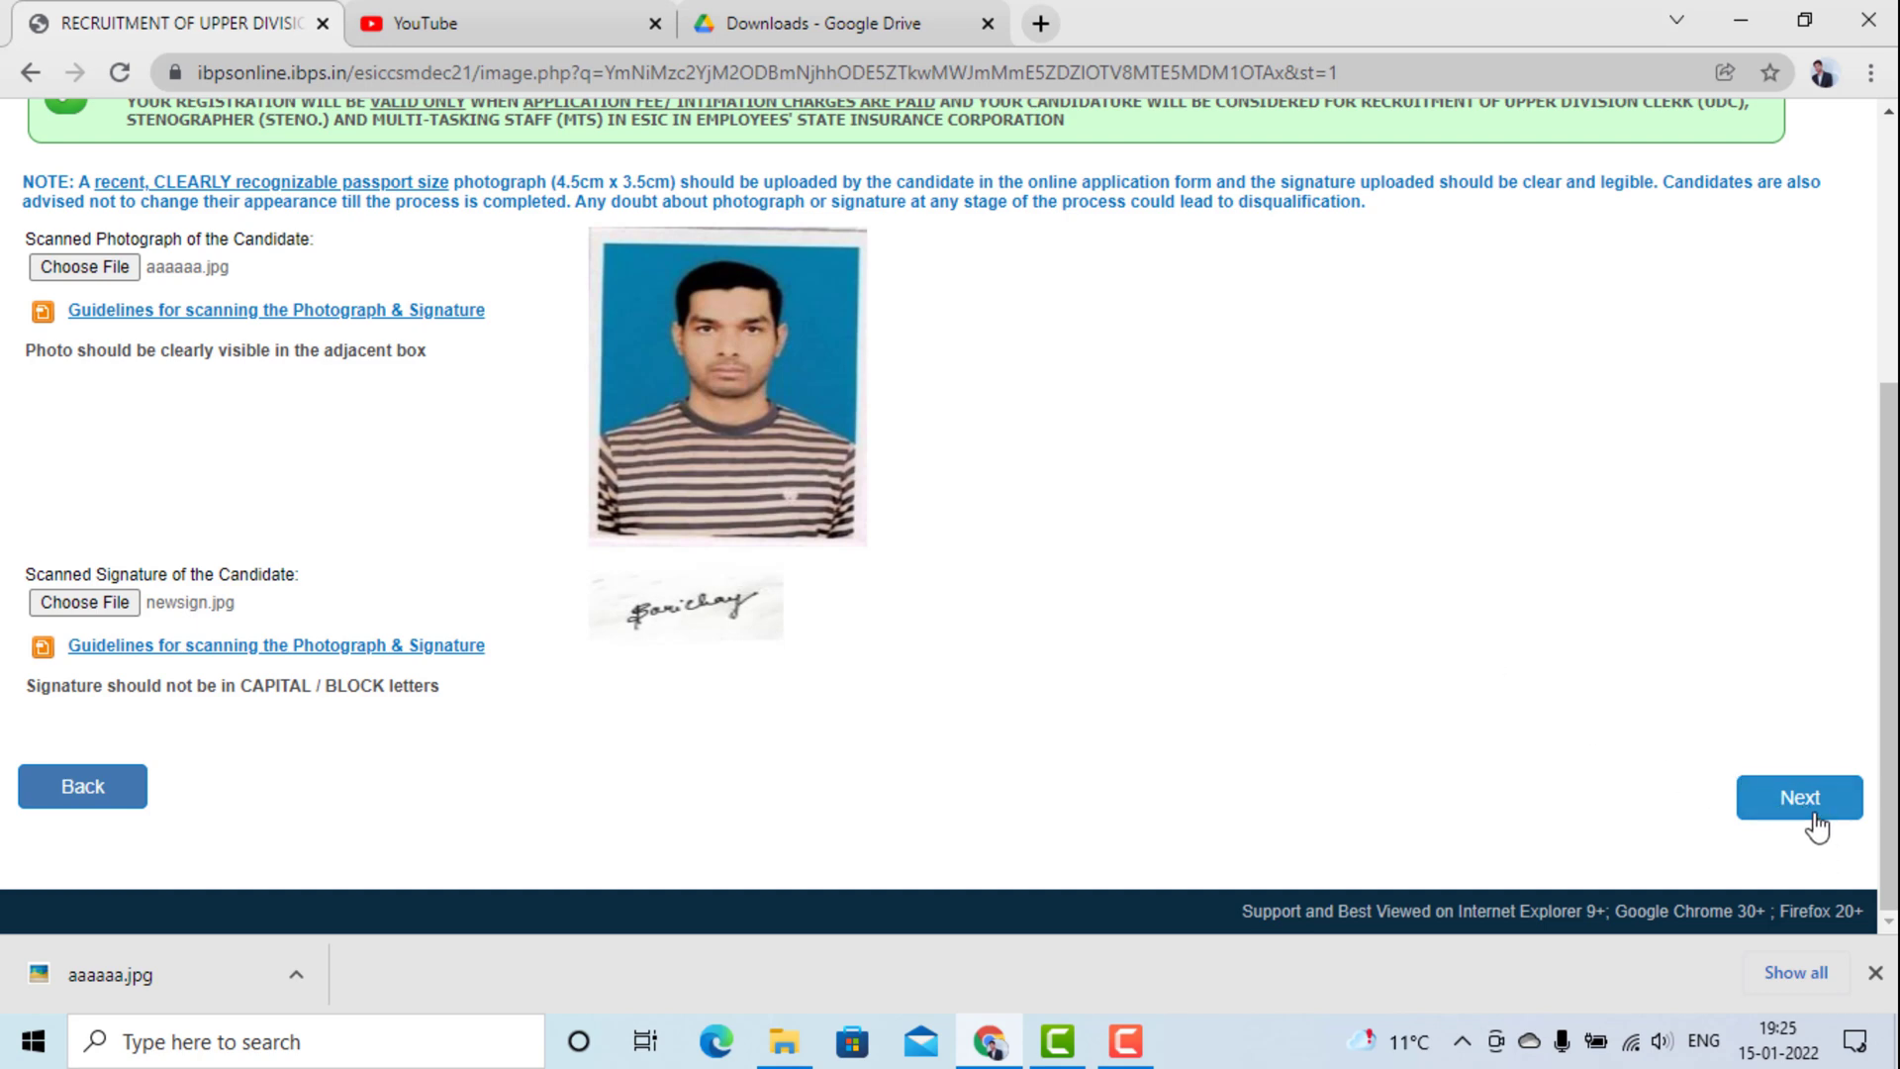
{"action": "left_click", "coordinate": [1873, 973]}
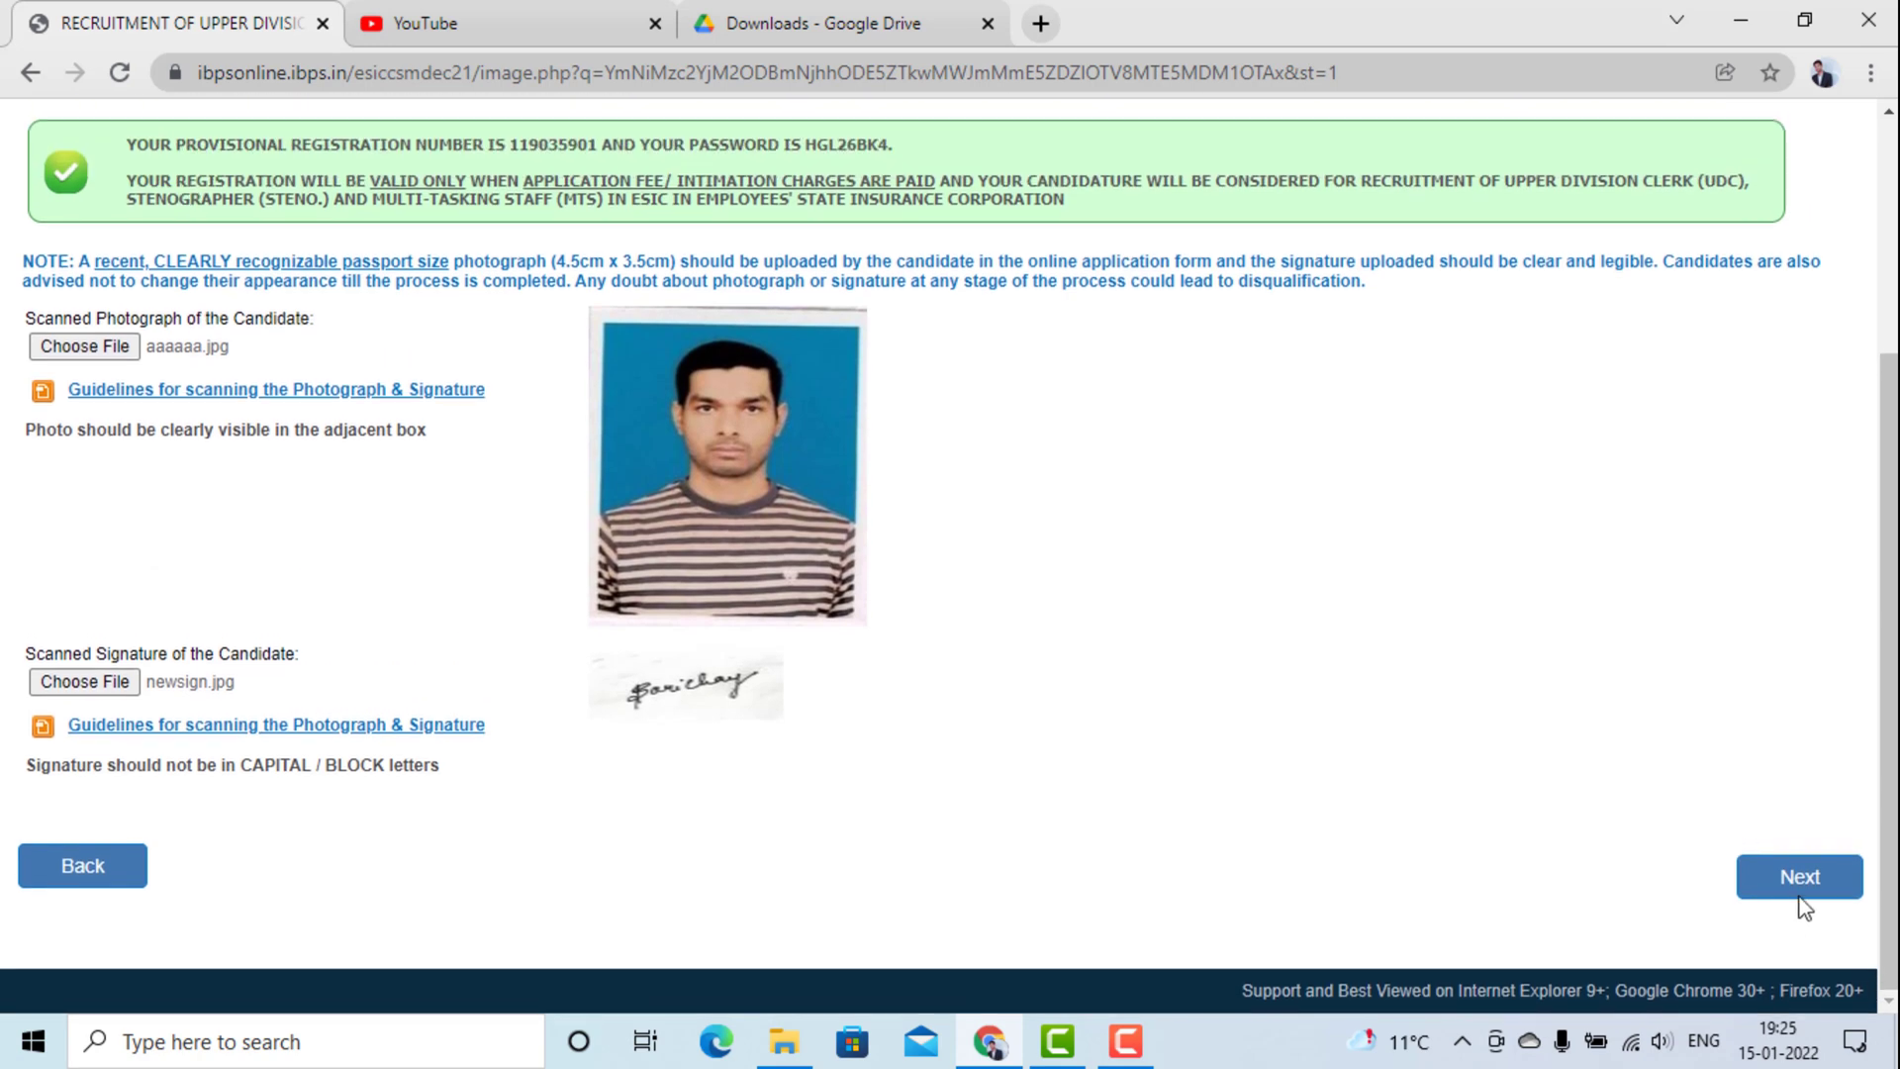
Continue to Details, choosing UPPER DIVISION CLERK as the post and Delhi as the region.
{"action": "left_click", "coordinate": [1799, 901]}
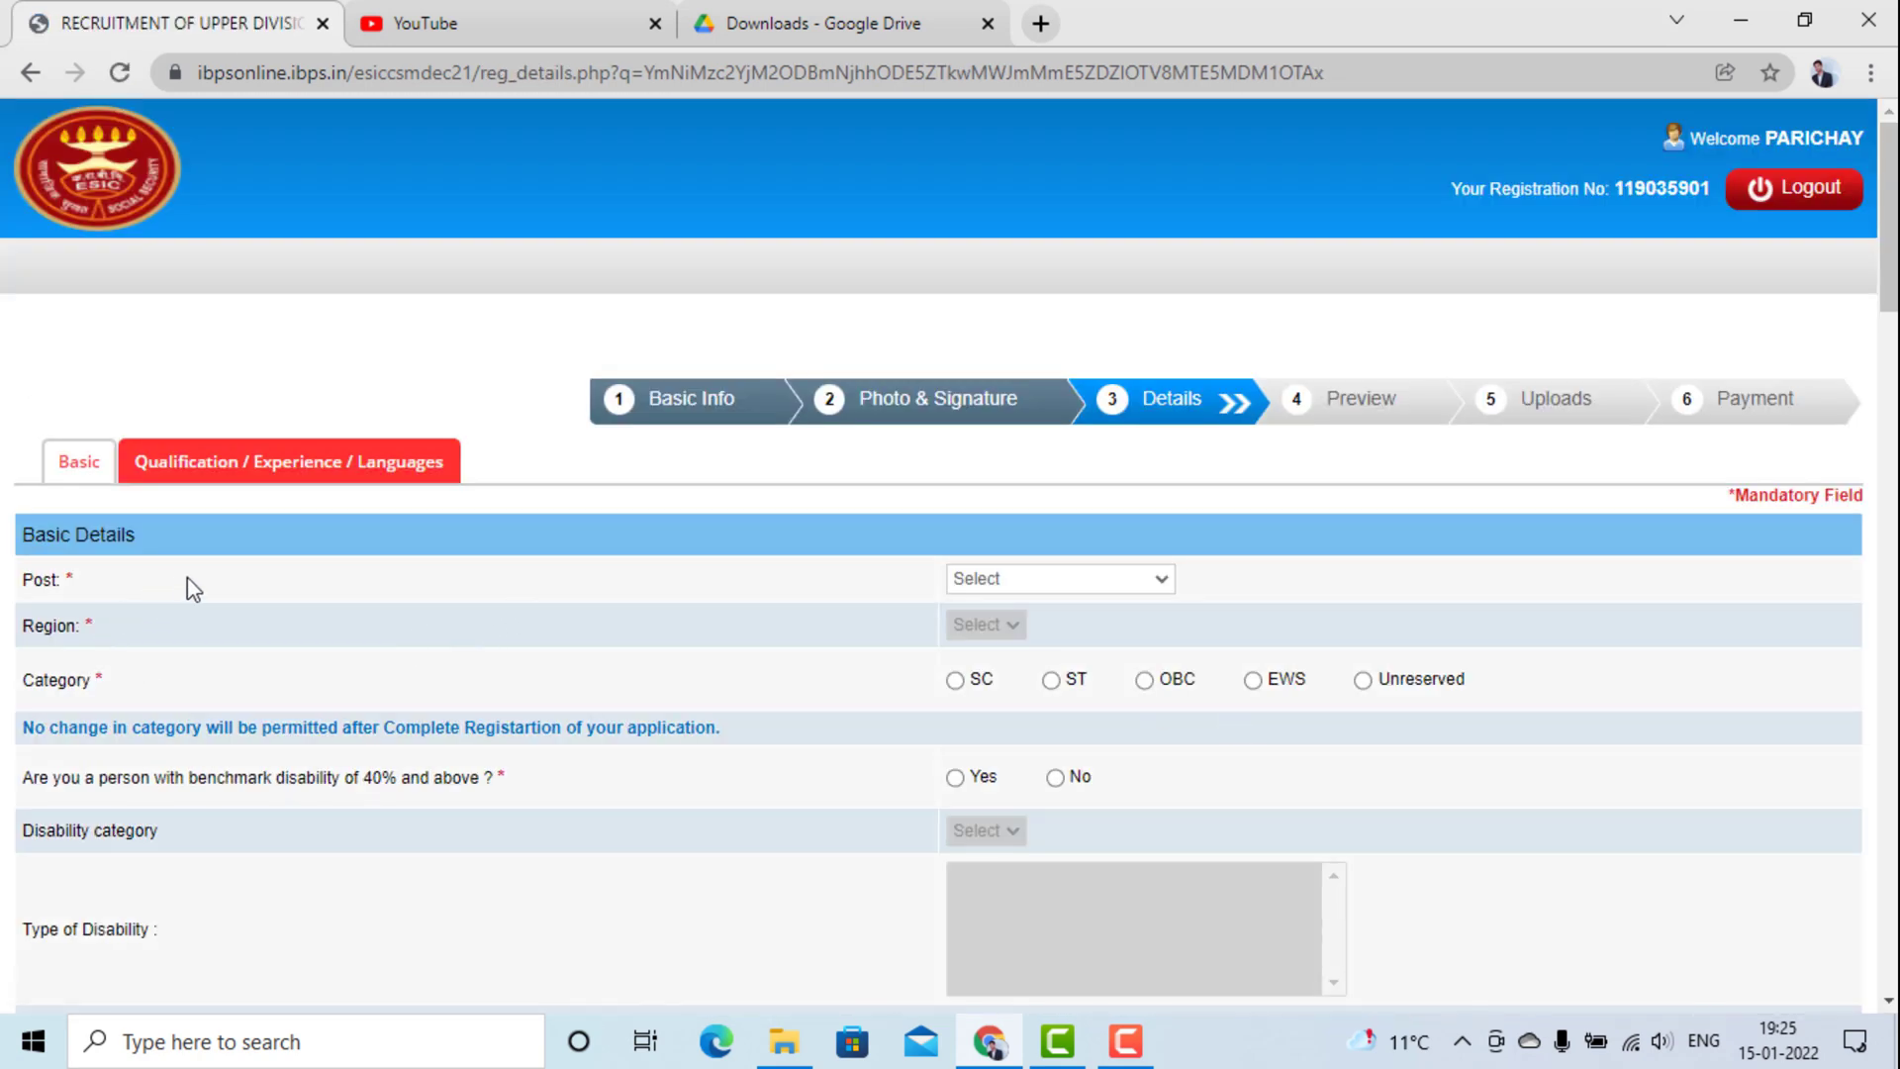
{"action": "left_click", "coordinate": [990, 584]}
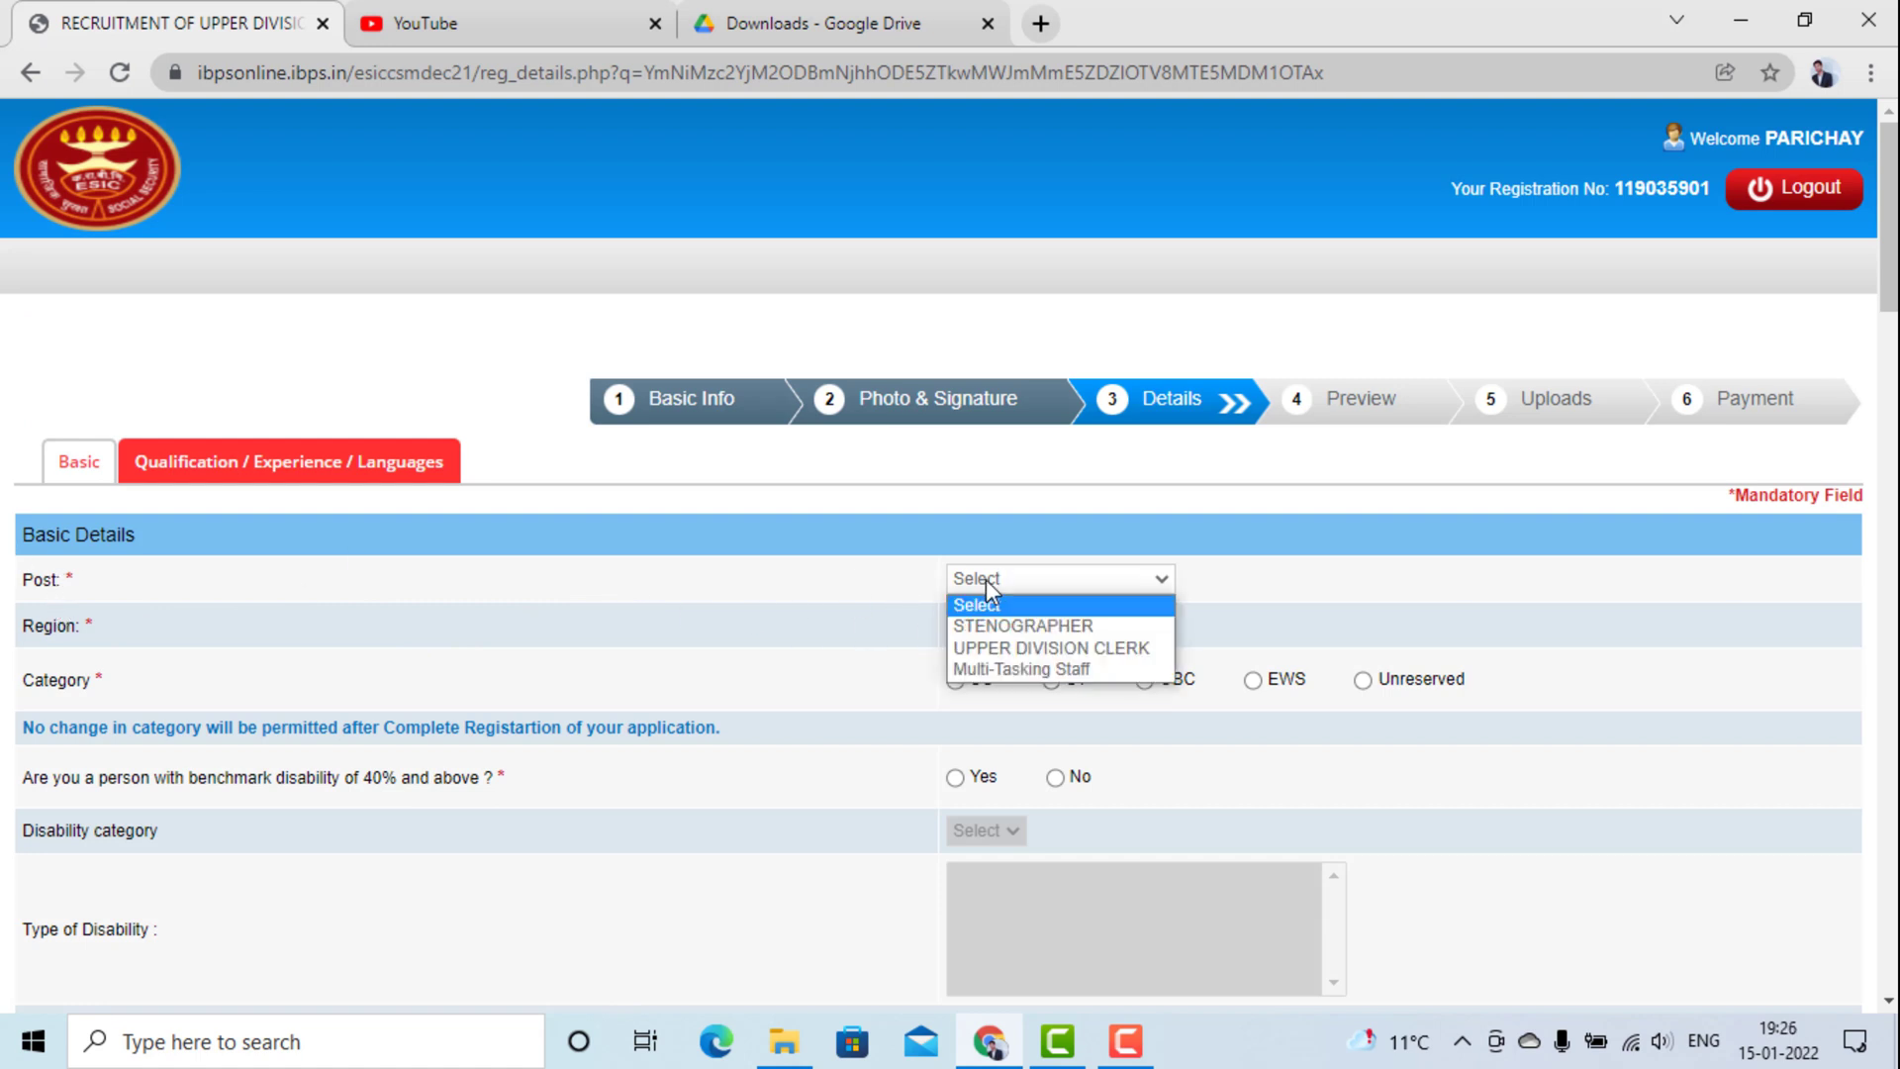
{"action": "left_click", "coordinate": [1007, 649]}
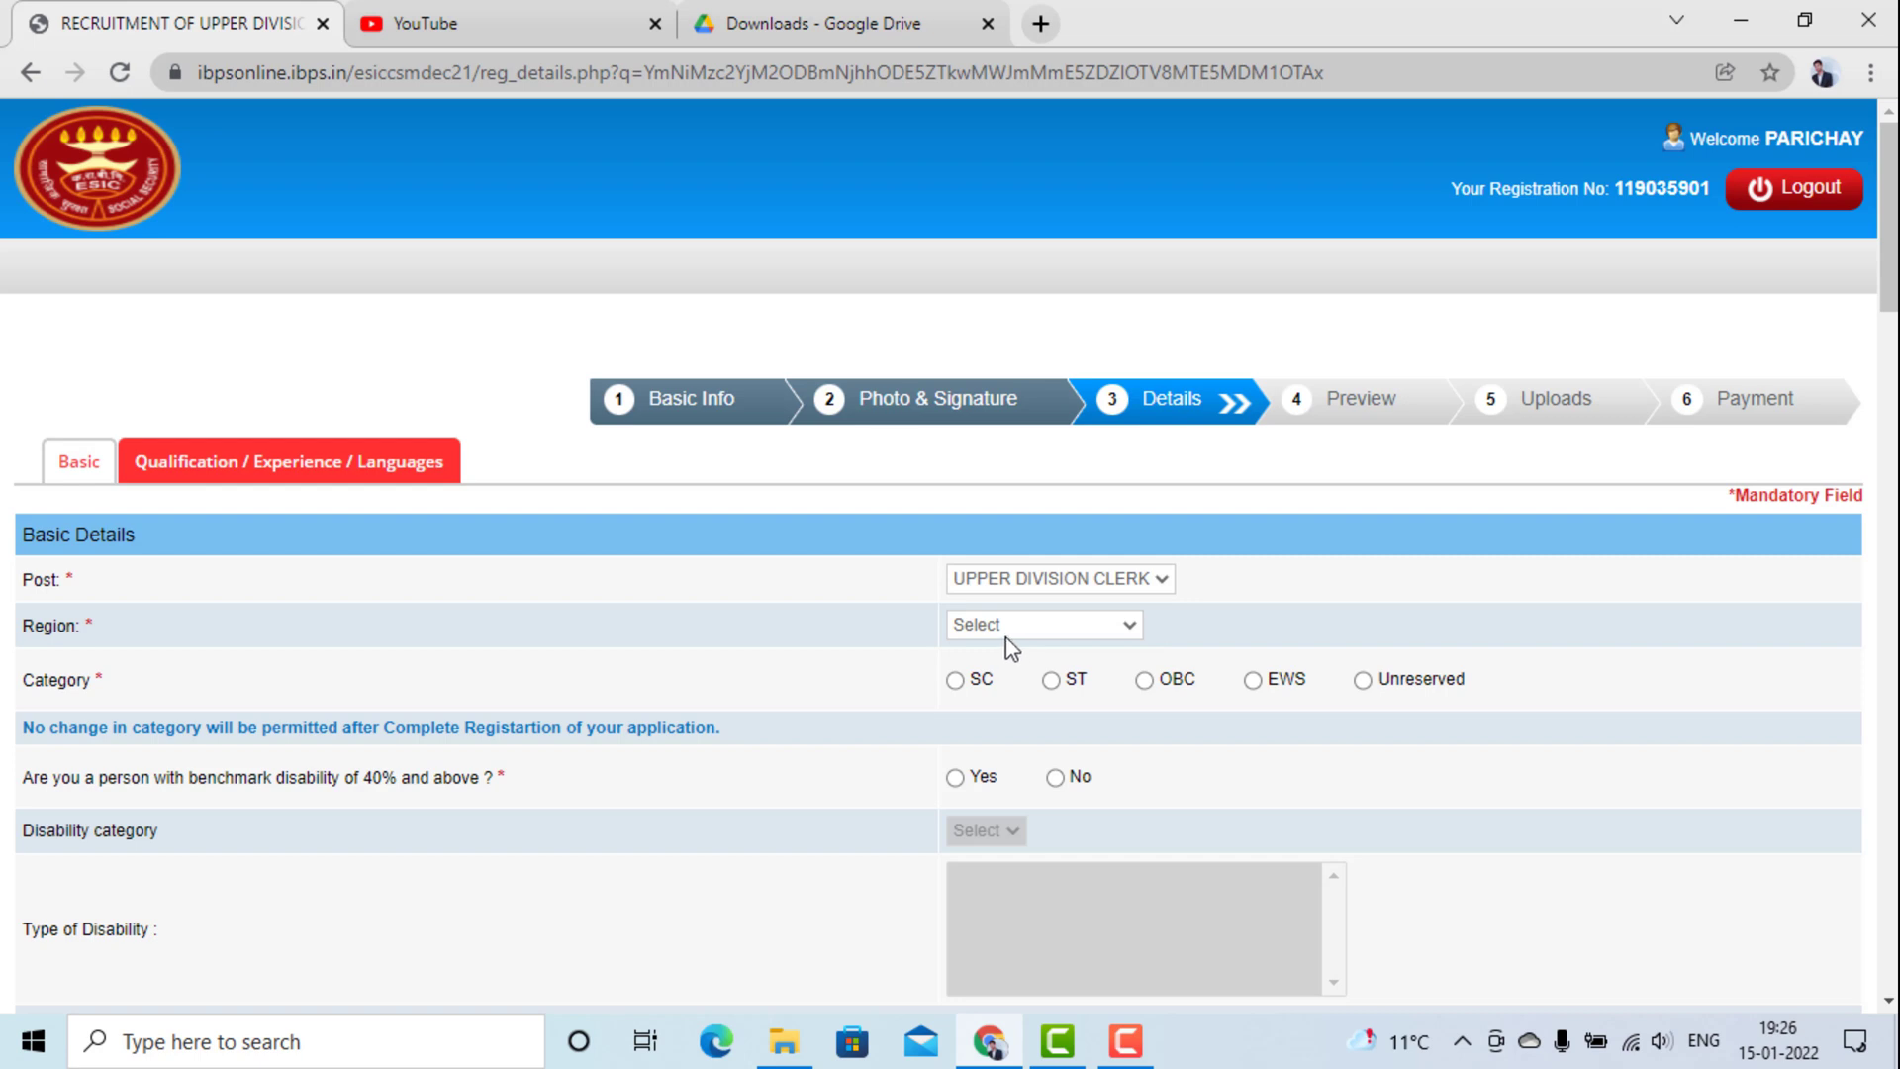
{"action": "left_click", "coordinate": [1002, 627]}
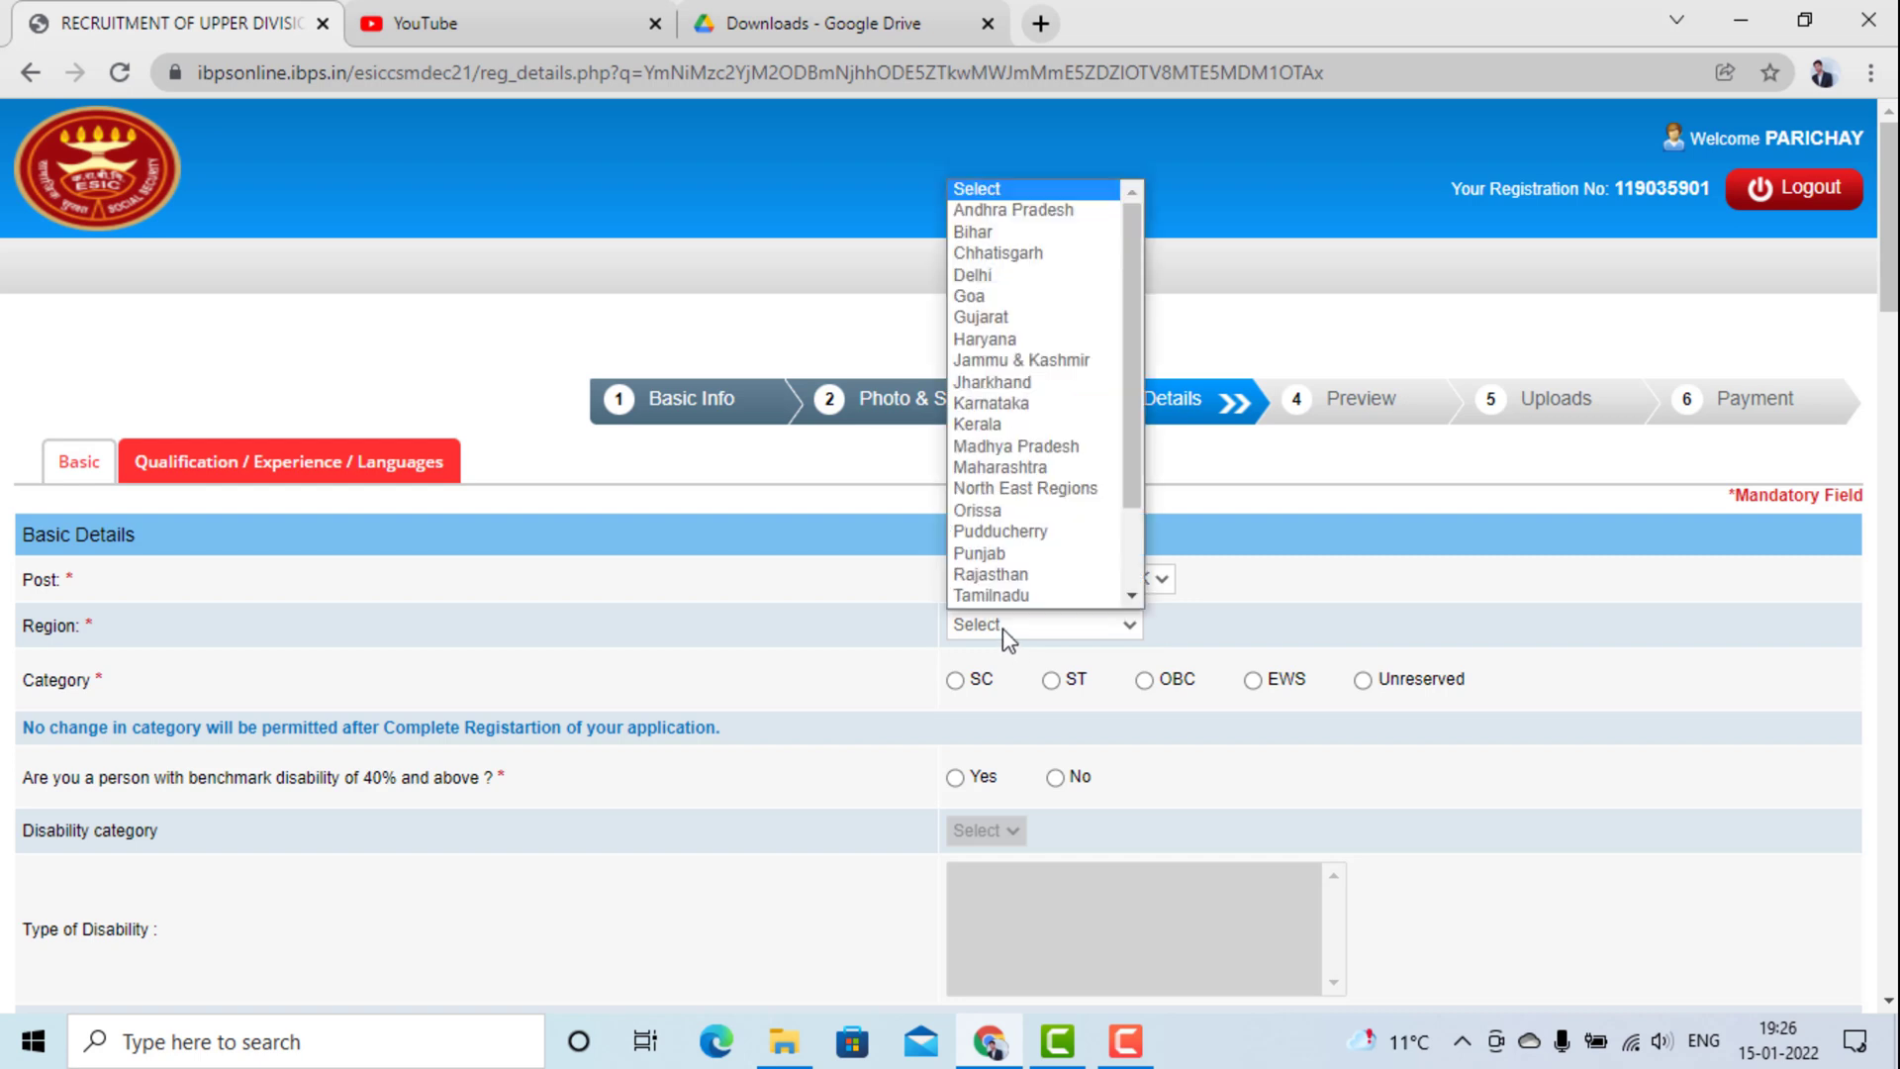
{"action": "left_click", "coordinate": [982, 256]}
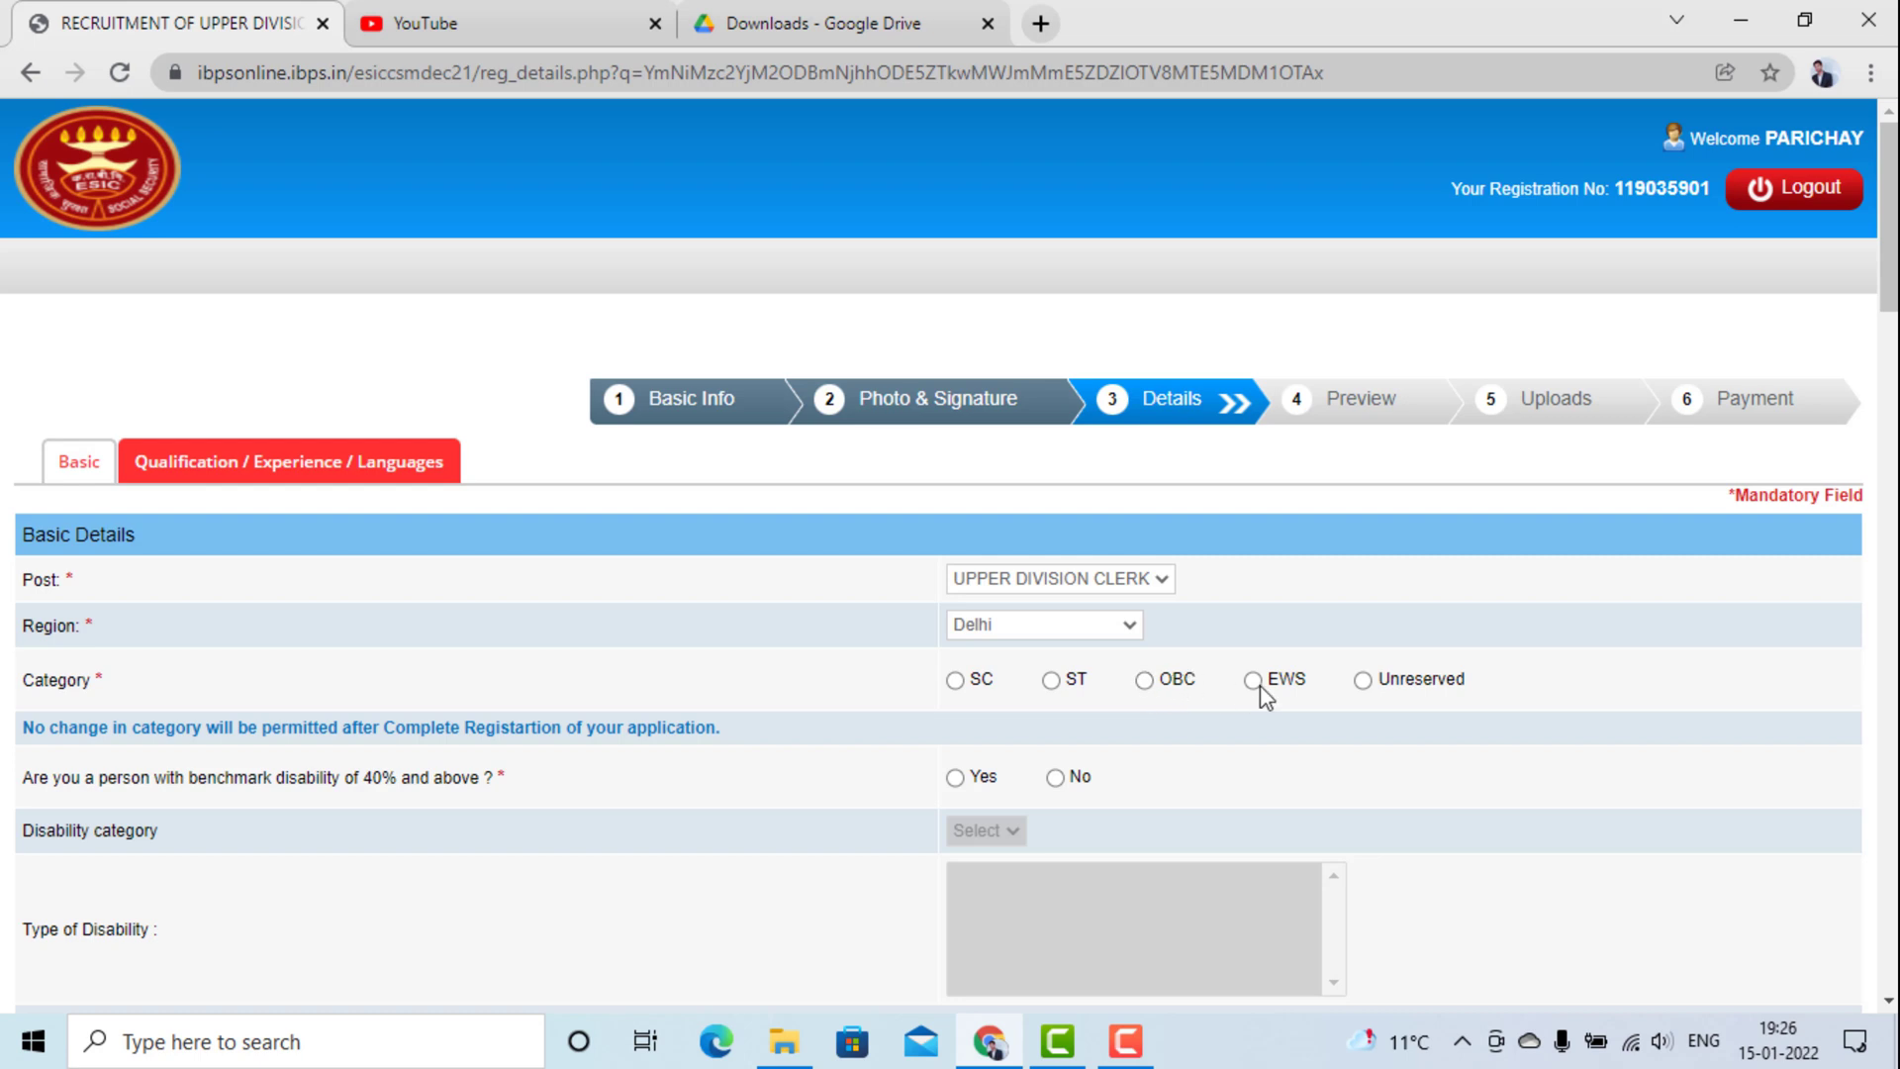
Select OBC as the category and acknowledge its alert, moving down to the disability question.
{"action": "left_click", "coordinate": [1142, 691]}
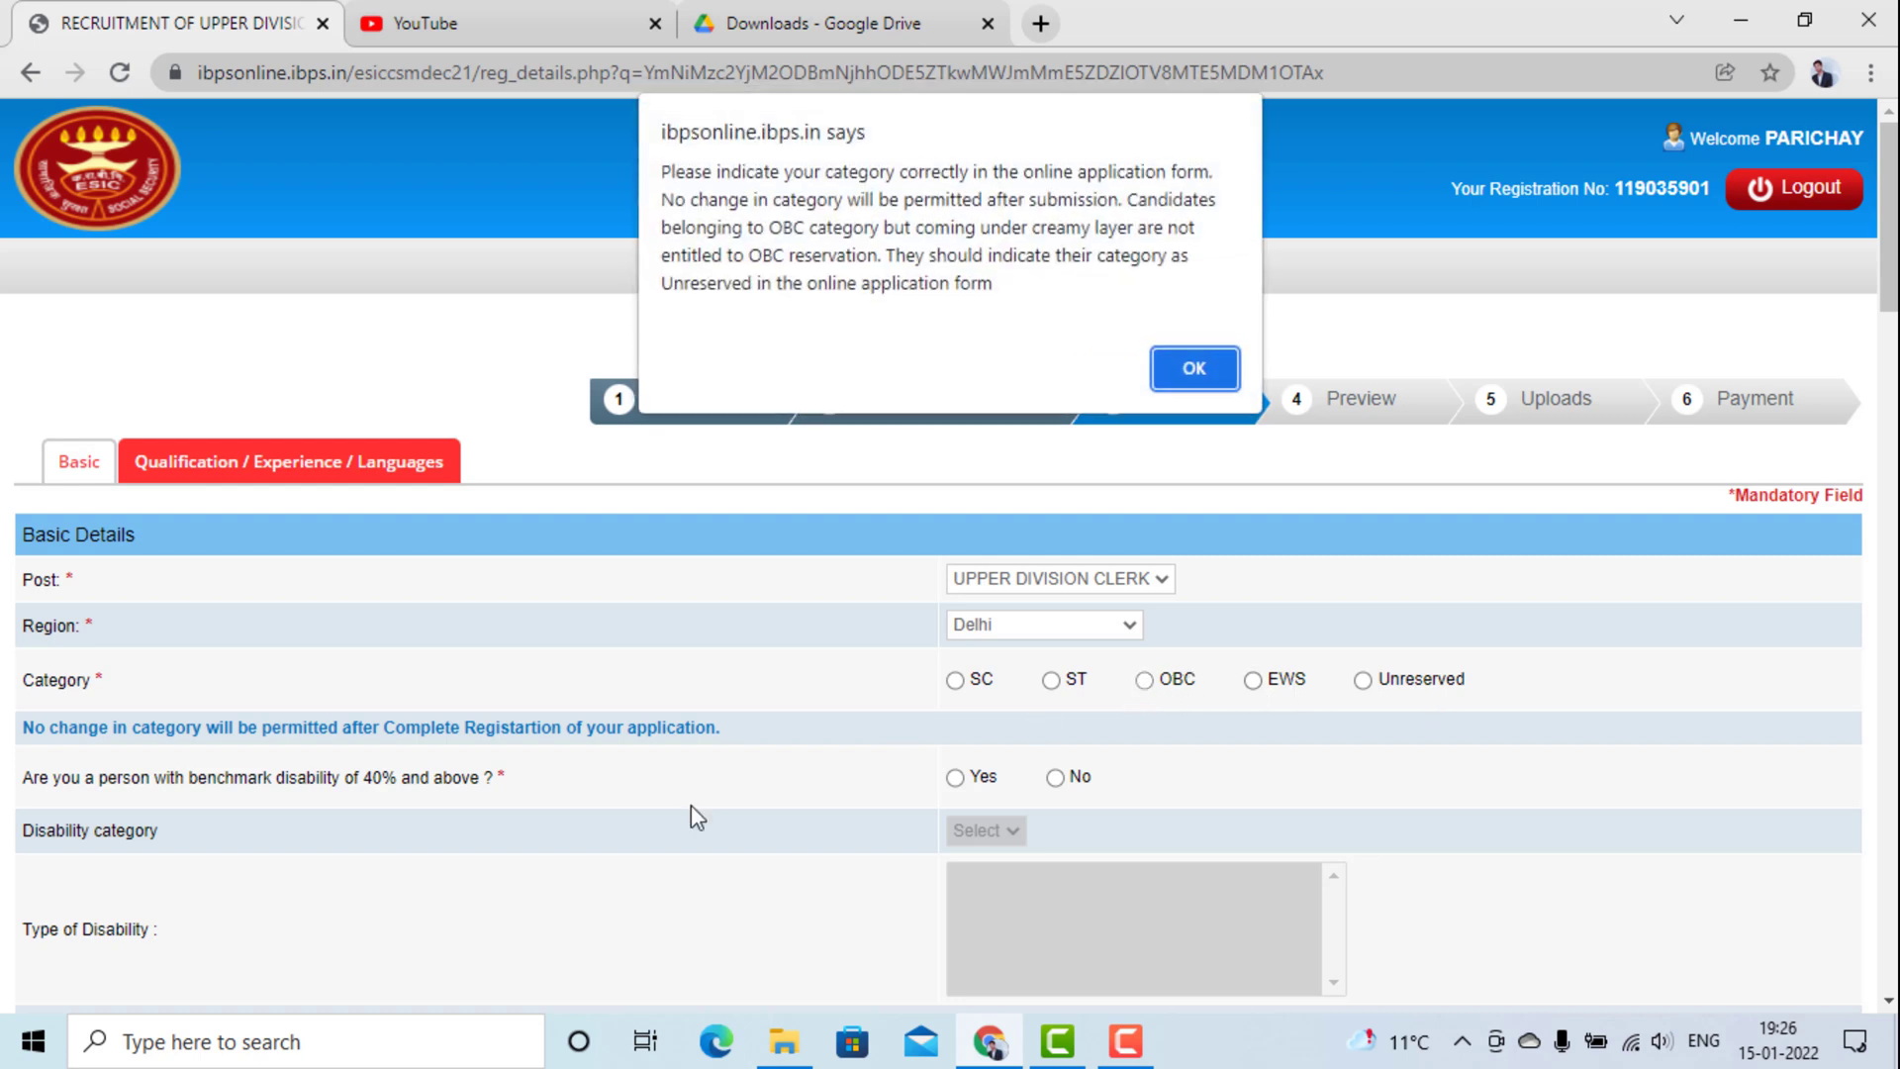
{"action": "left_click", "coordinate": [1205, 379]}
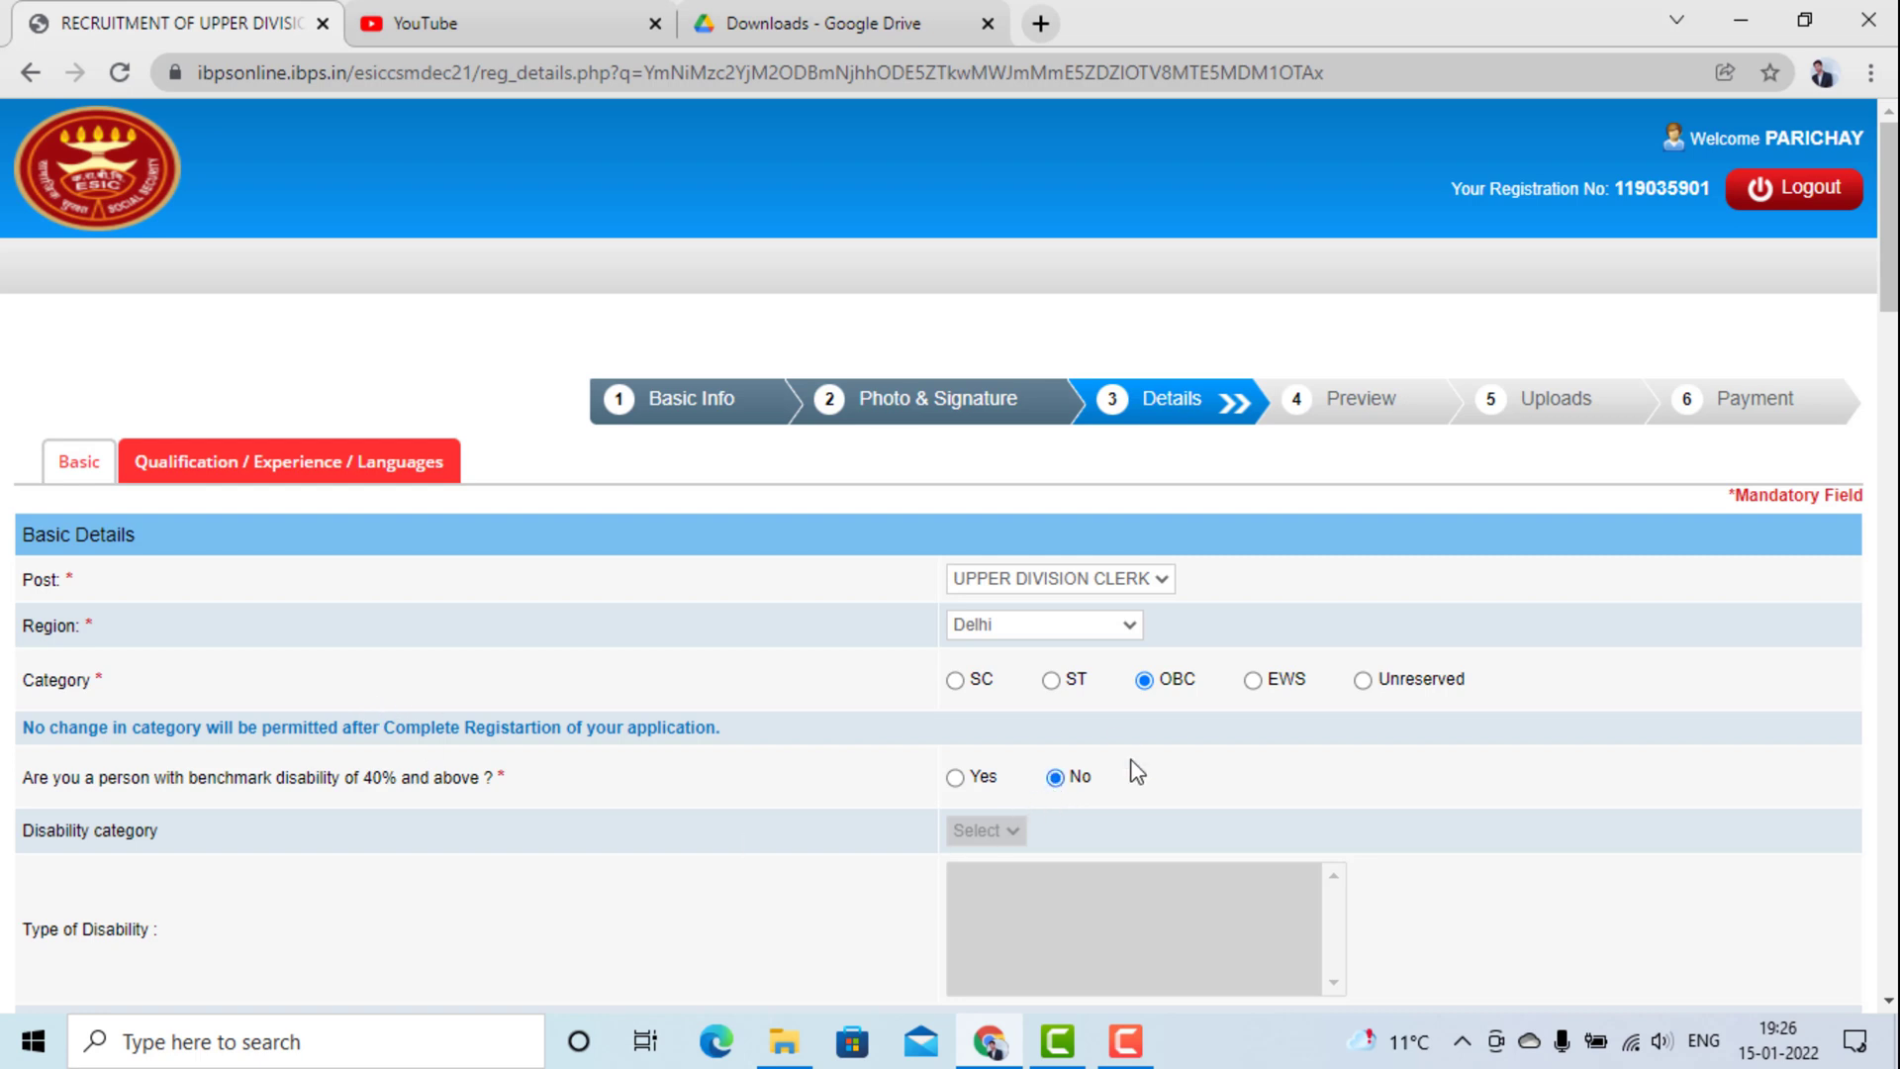
{"action": "scroll", "coordinate": [1128, 769], "scroll_direction": "down", "scroll_amount": 3}
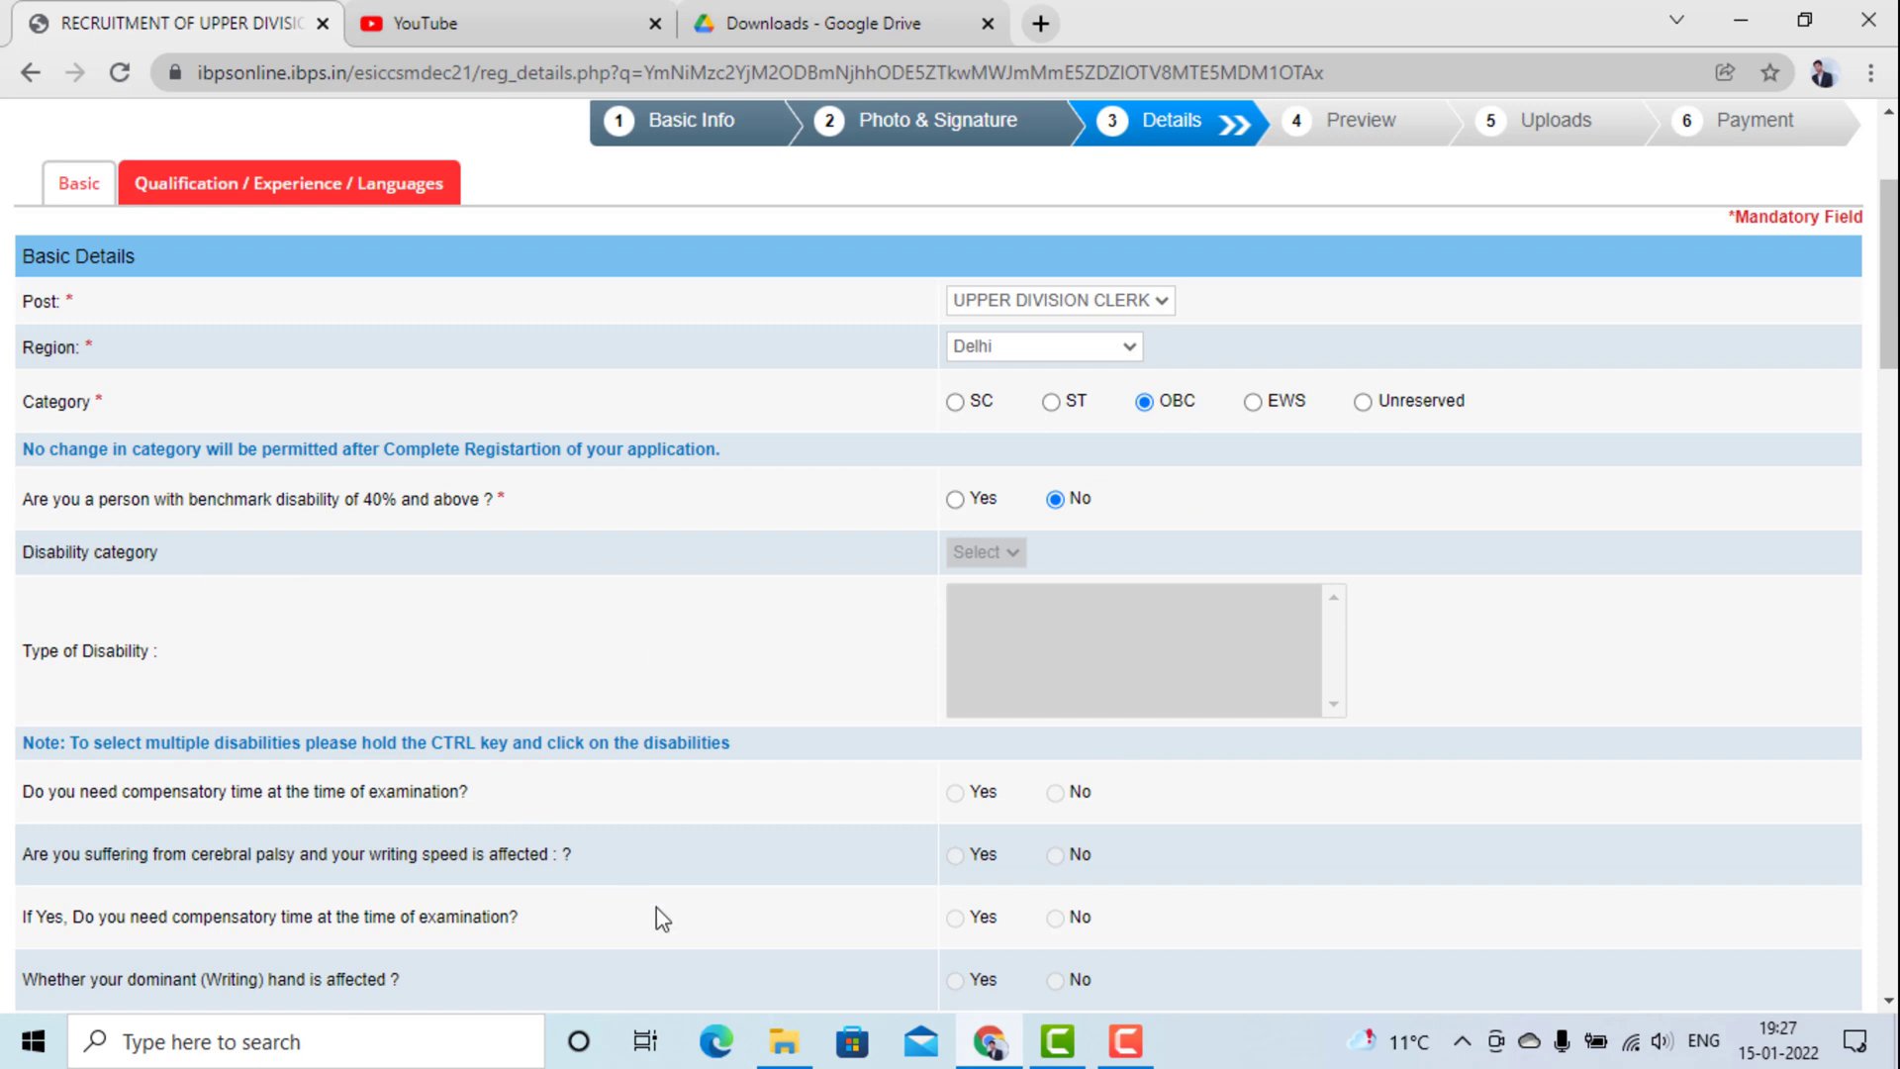
Set the applicant's religion to Hindu.
{"action": "scroll", "coordinate": [554, 705], "scroll_direction": "down", "scroll_amount": 2}
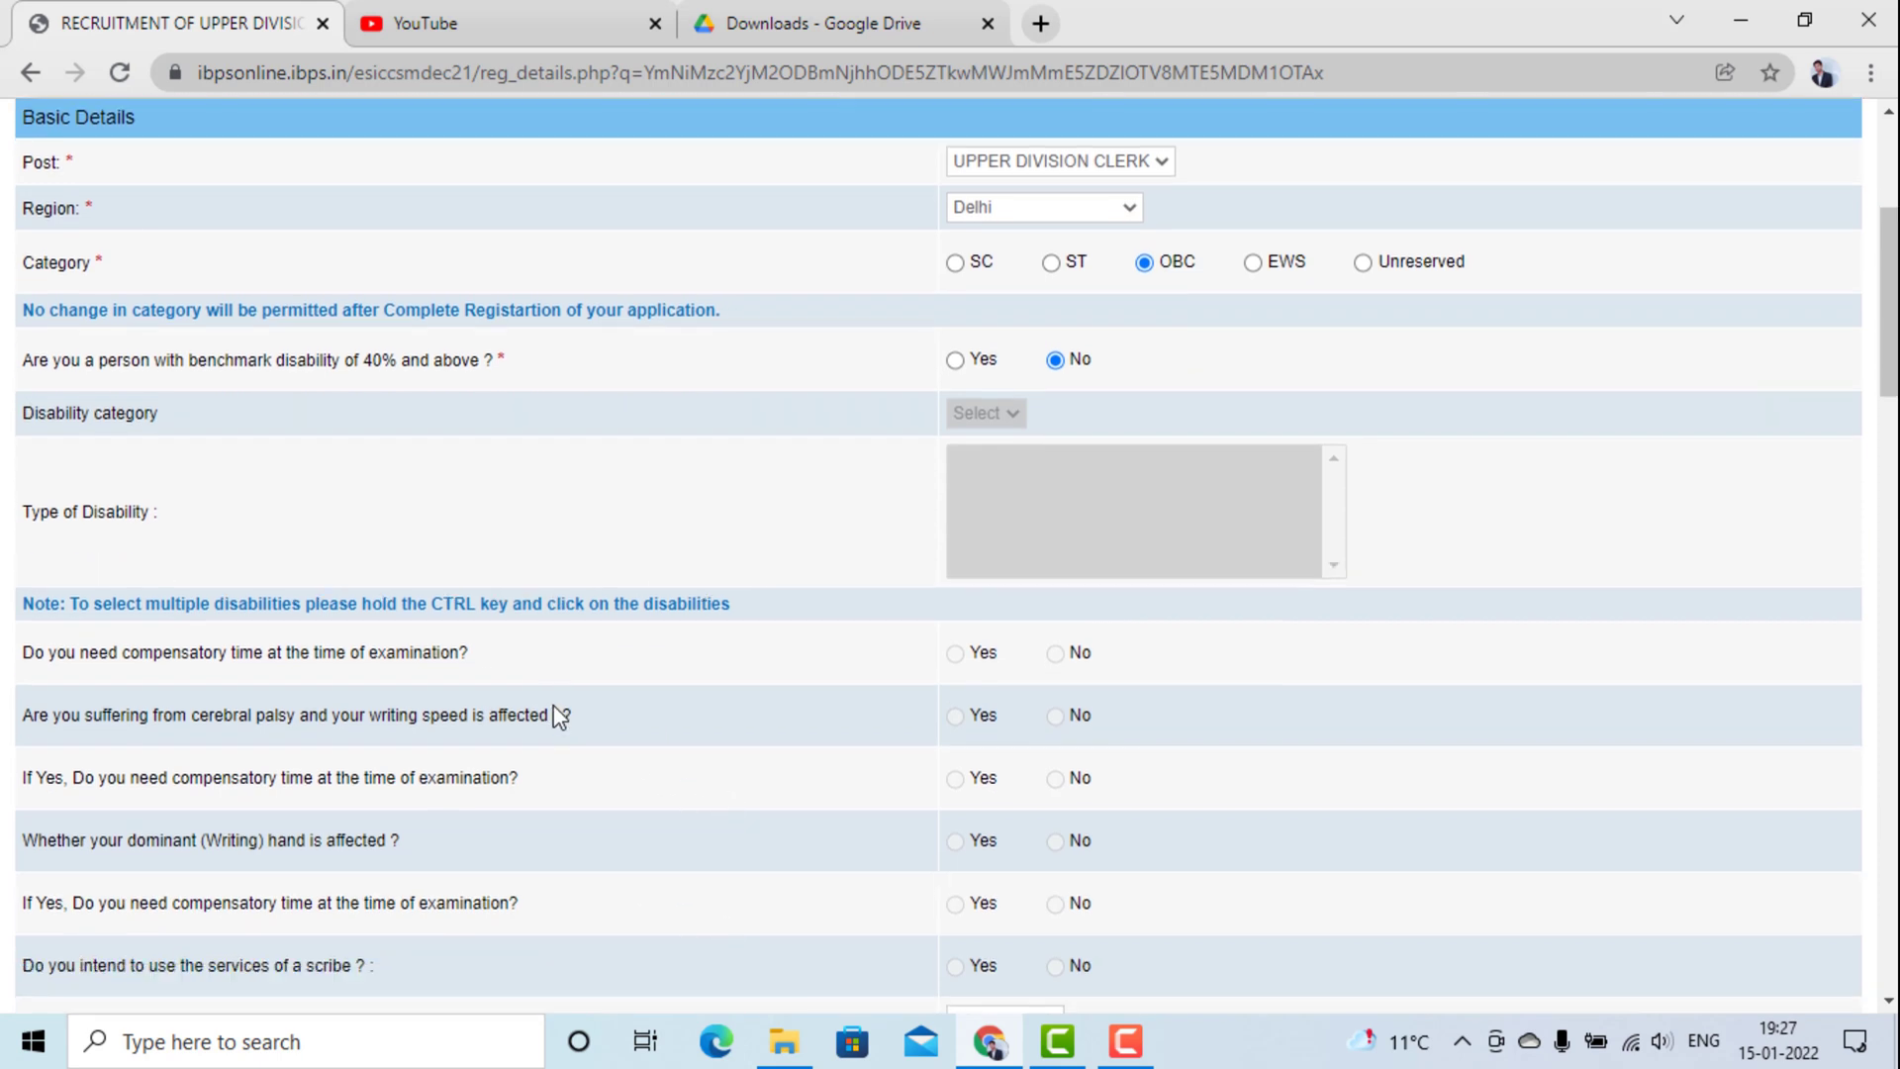
{"action": "scroll", "coordinate": [560, 714], "scroll_direction": "down", "scroll_amount": 2}
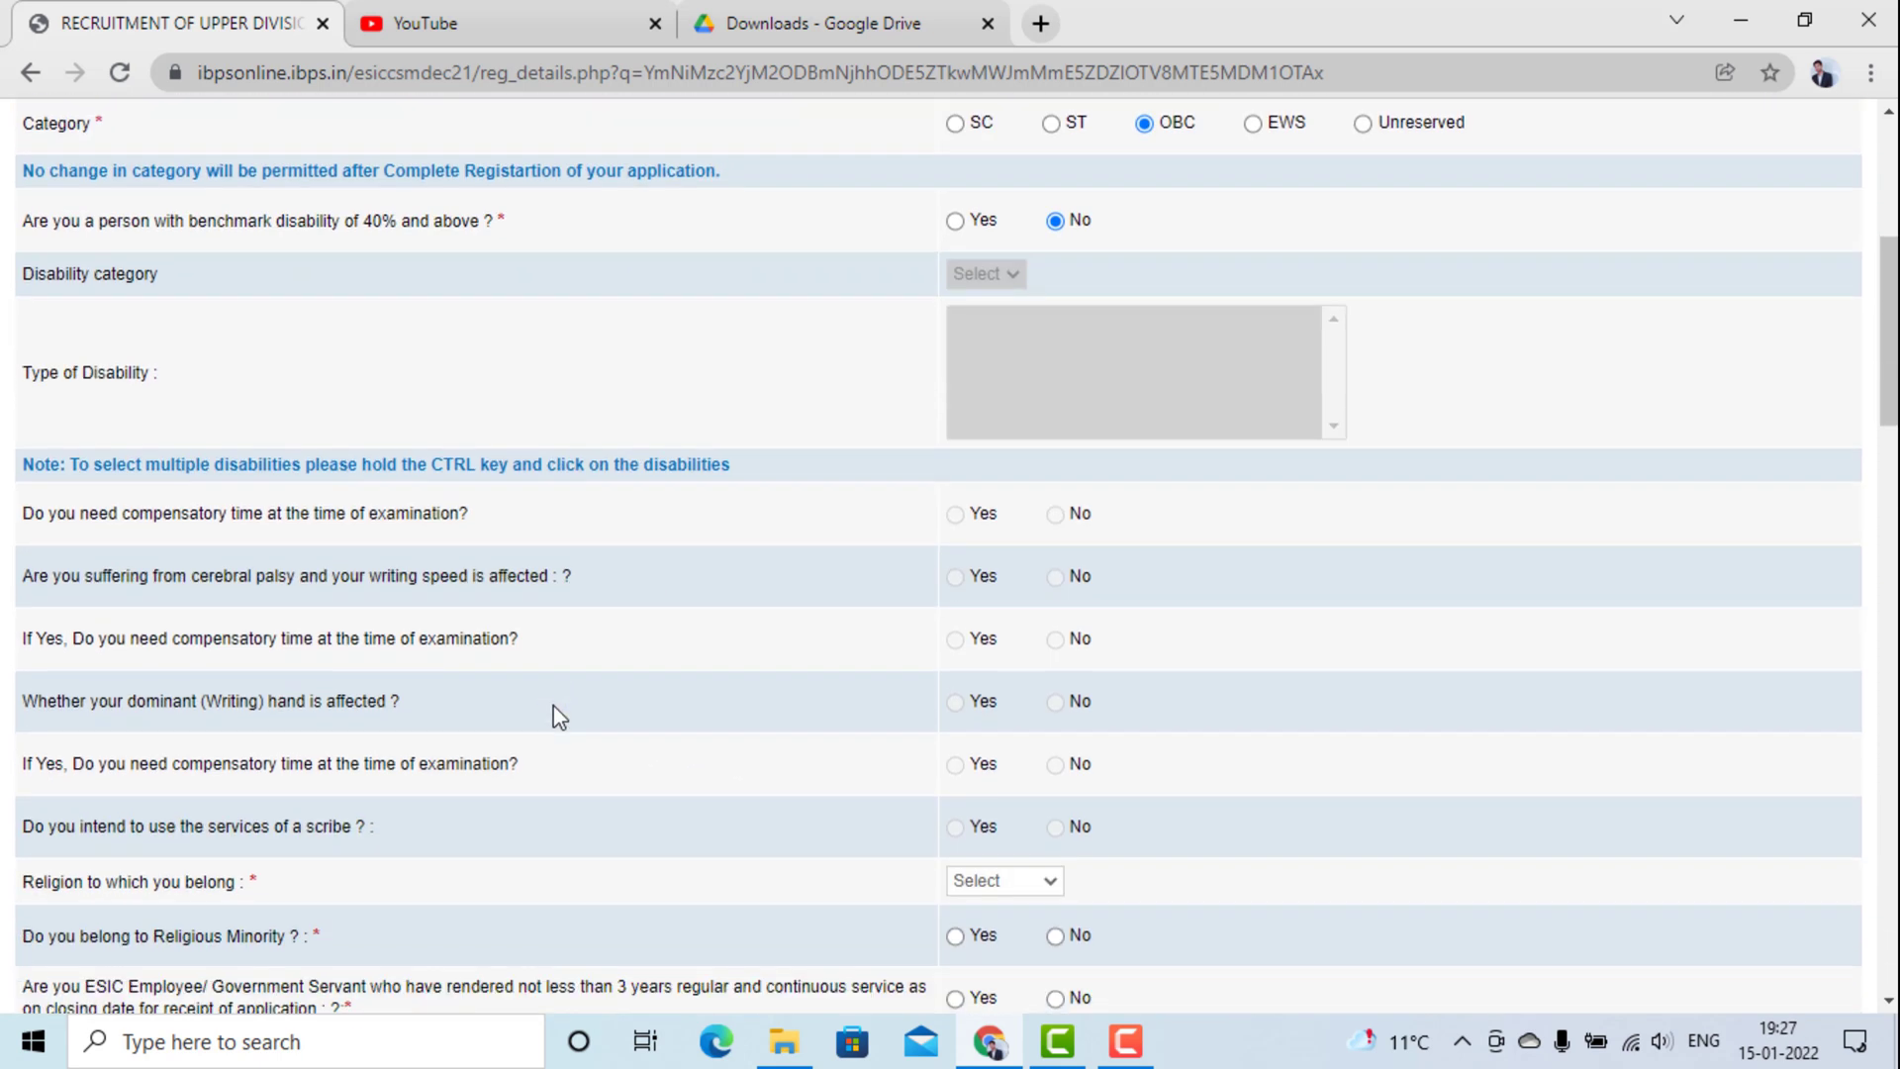
{"action": "scroll", "coordinate": [553, 706], "scroll_direction": "down", "scroll_amount": 2}
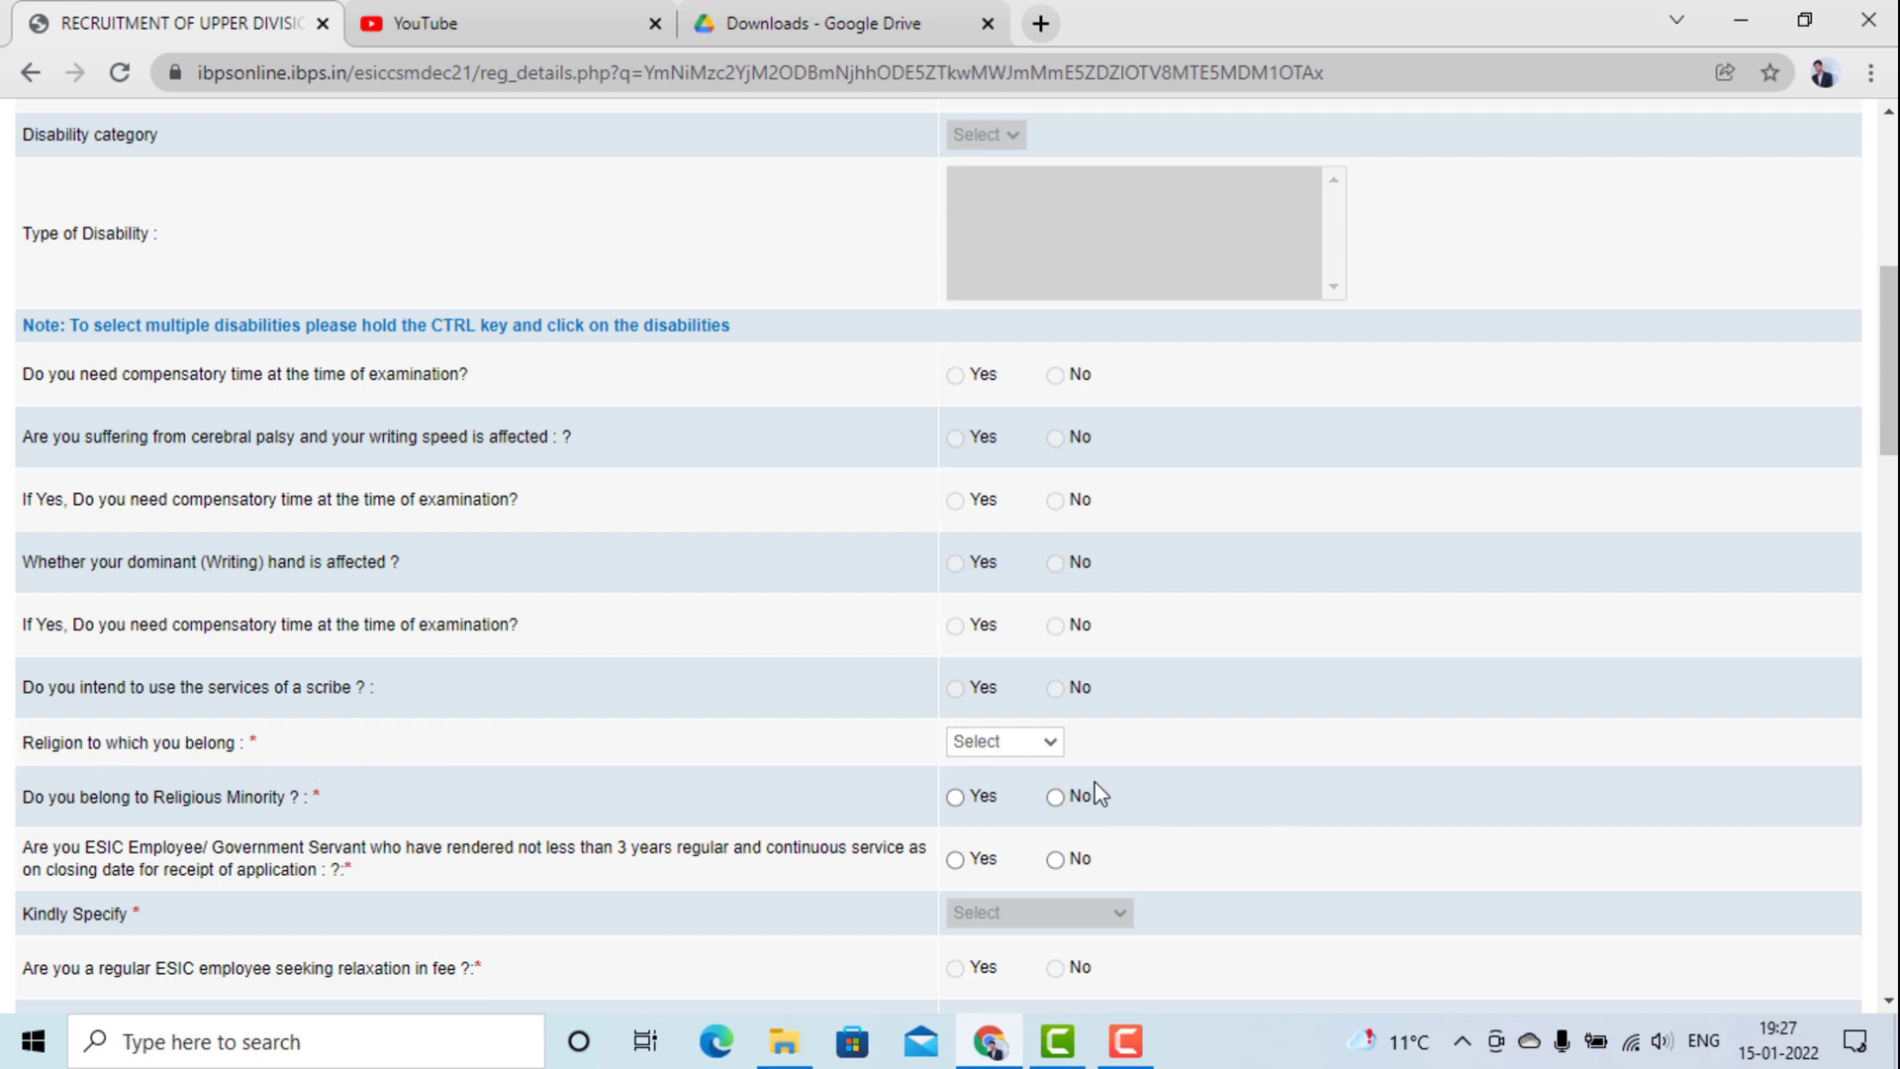
{"action": "left_click", "coordinate": [1018, 746]}
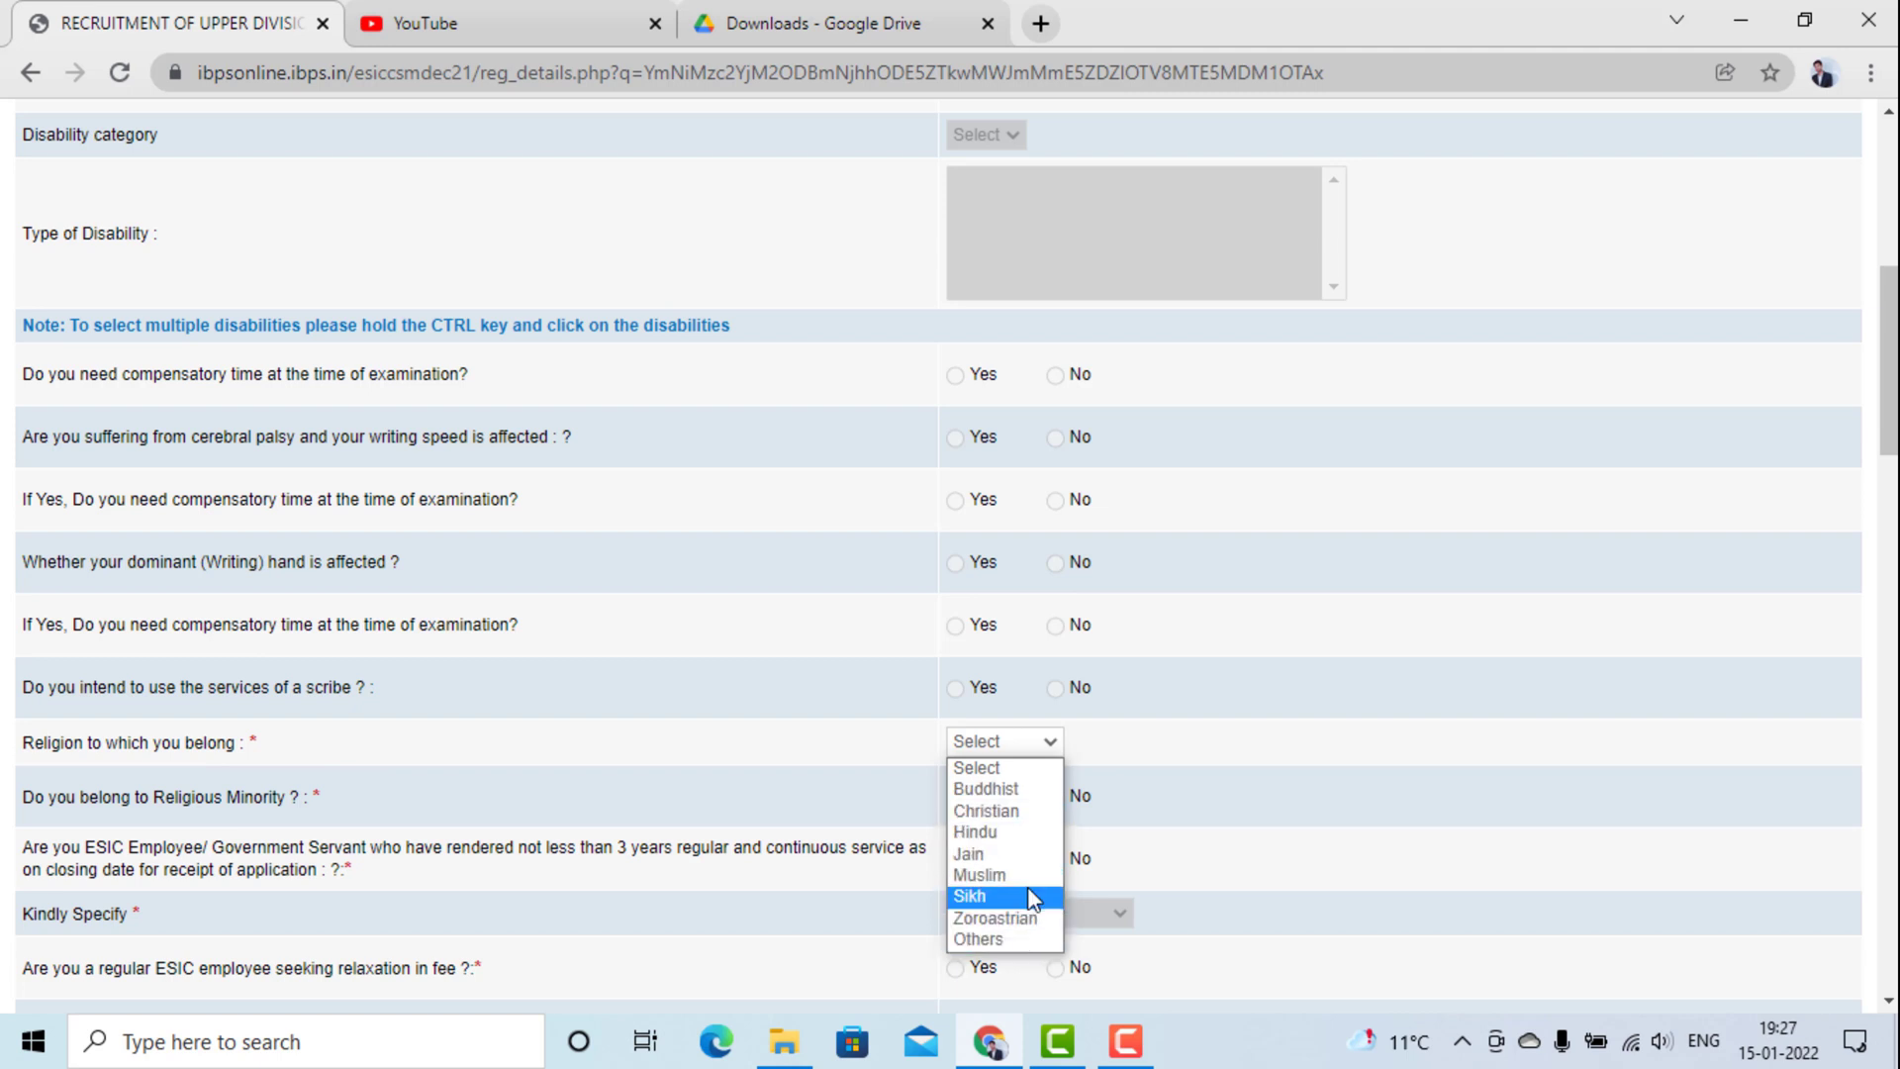
{"action": "left_click", "coordinate": [990, 832]}
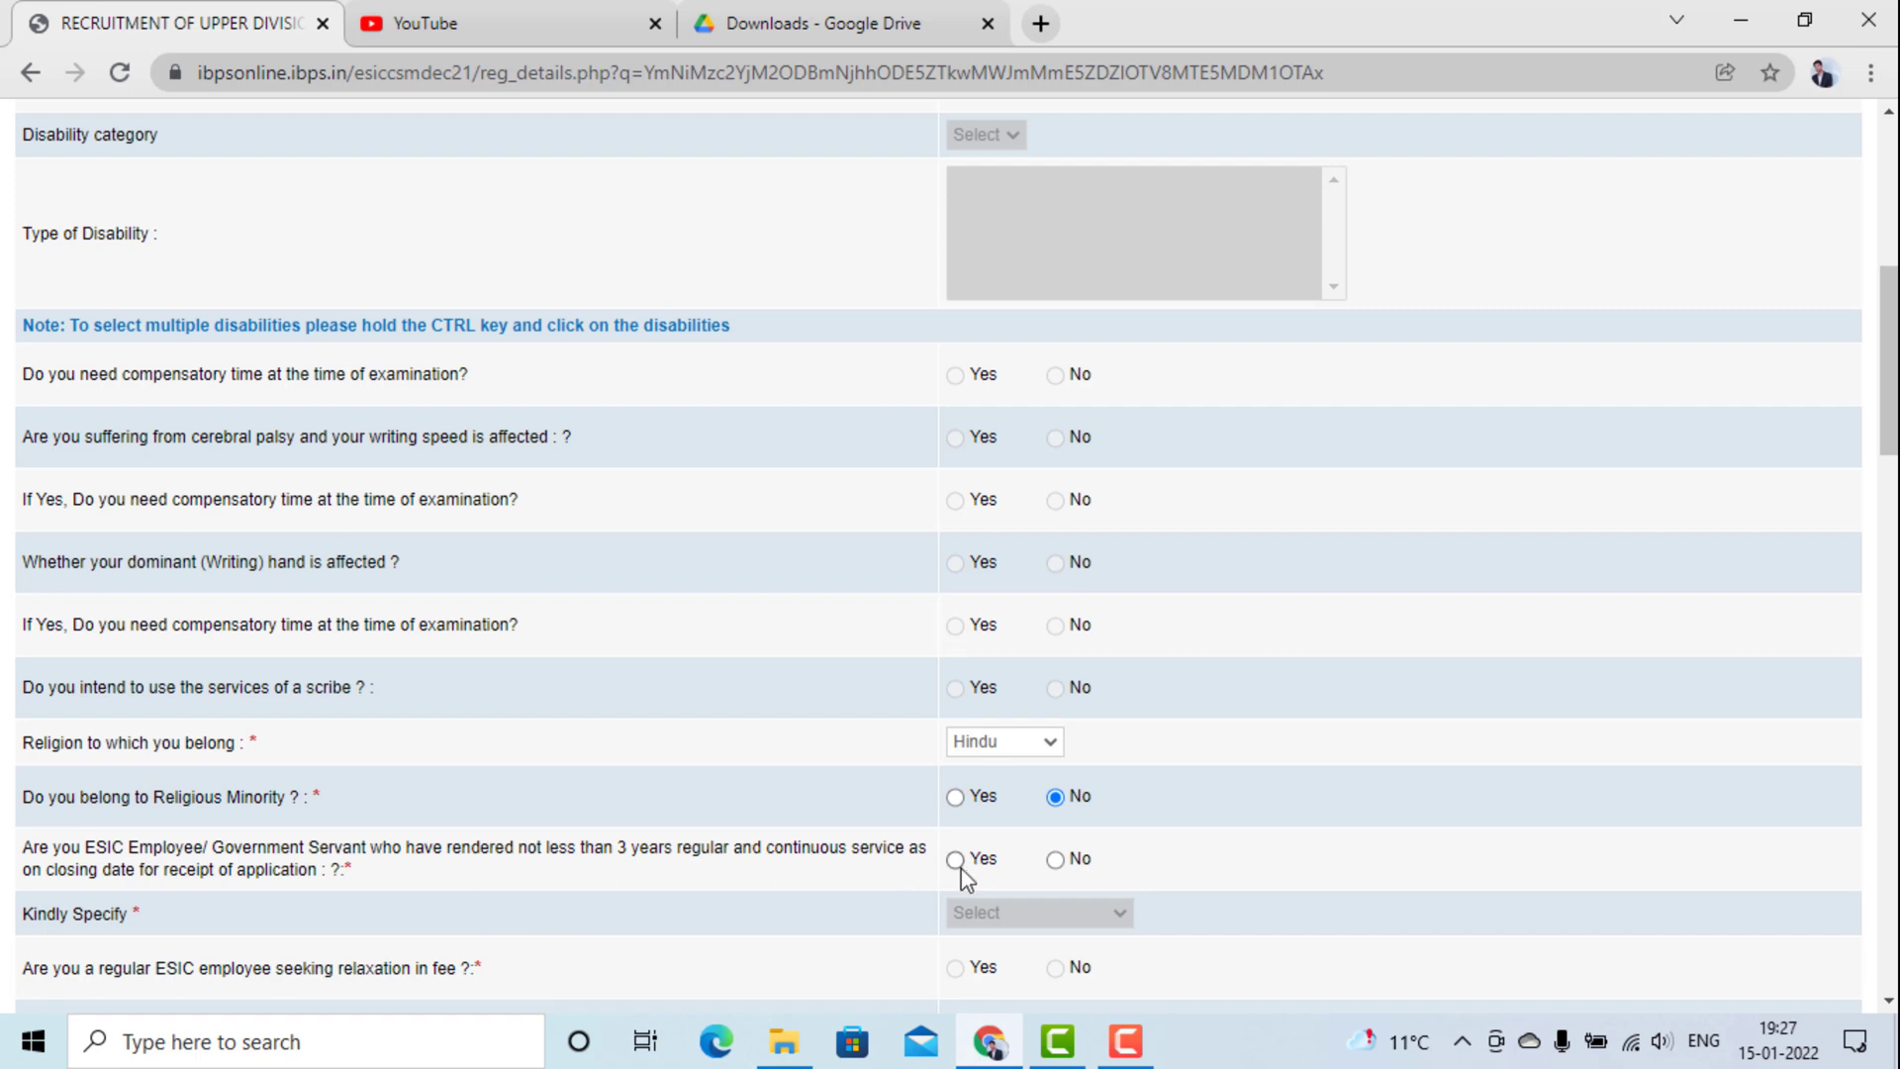
Answer No to the ESIC employee and ex-serviceman questions.
{"action": "left_click", "coordinate": [1055, 859]}
{"action": "scroll", "coordinate": [827, 903], "scroll_direction": "down", "scroll_amount": 3}
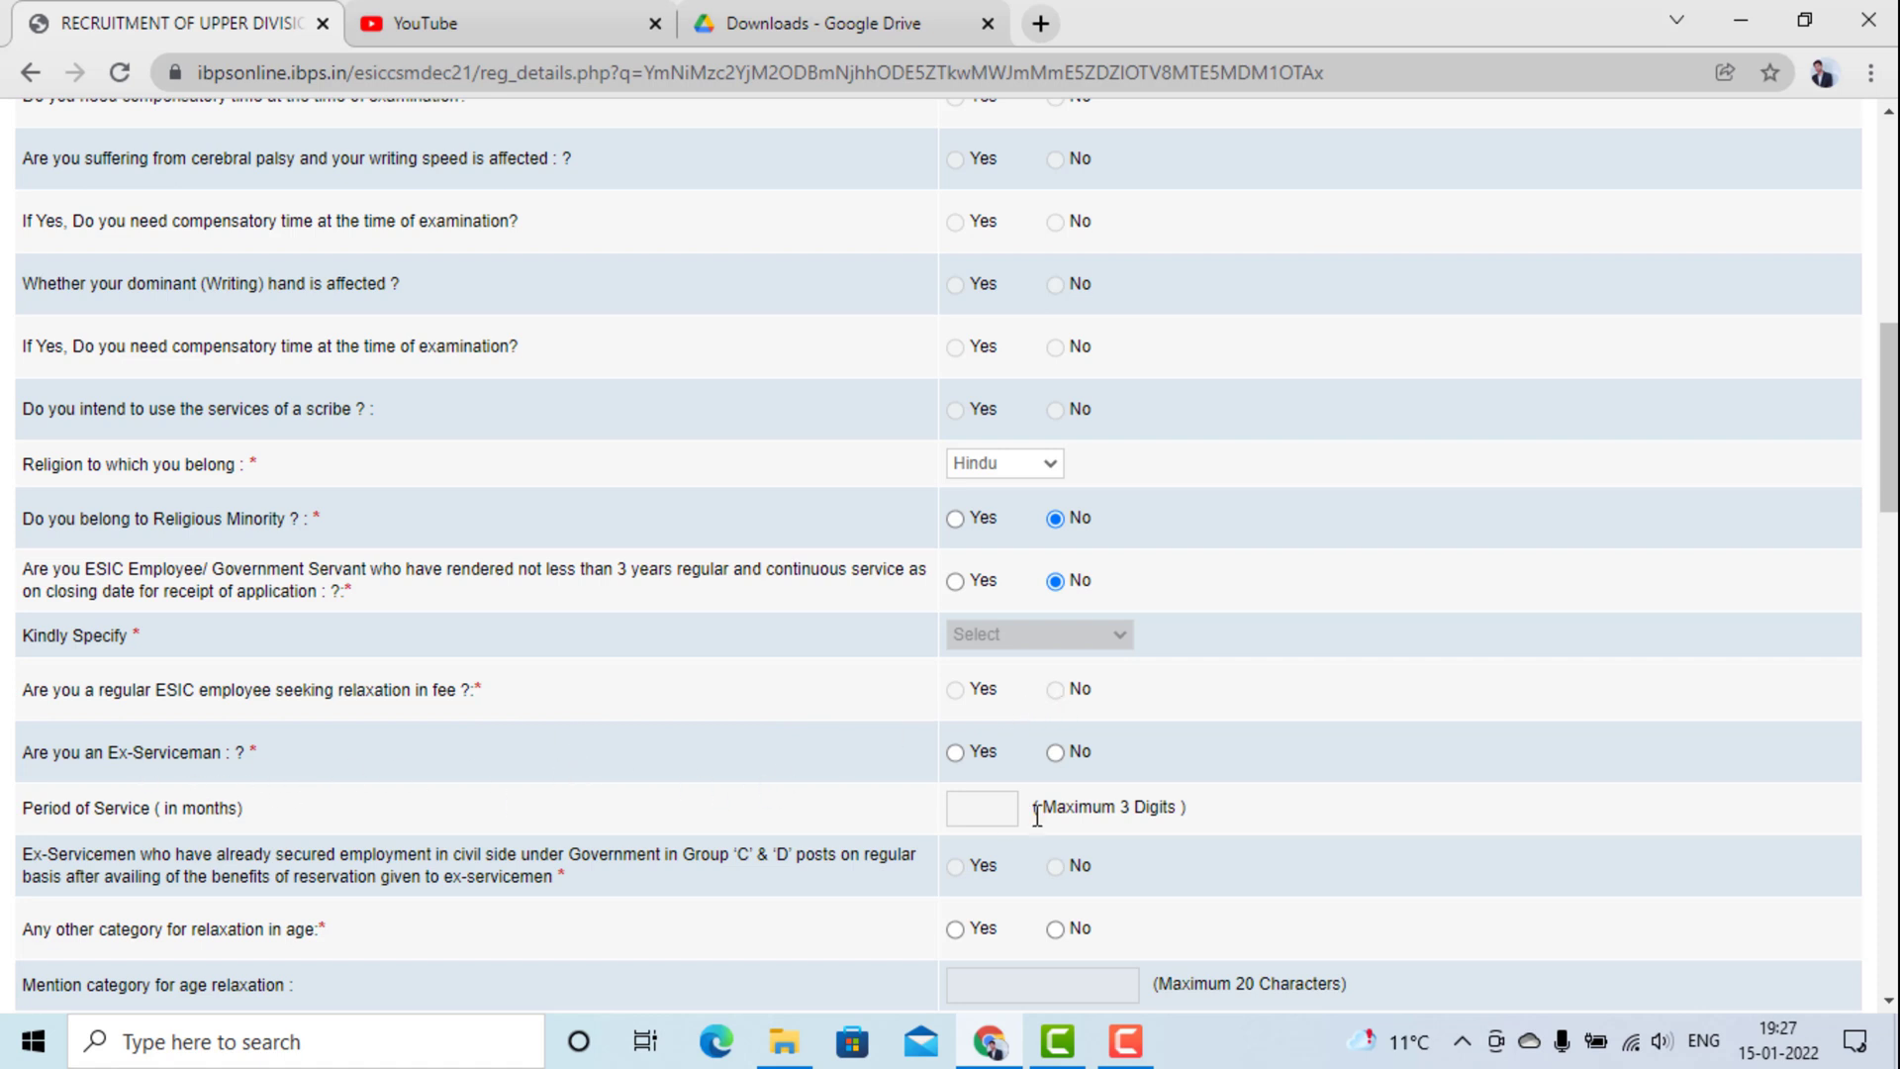
{"action": "left_click", "coordinate": [1054, 756]}
{"action": "scroll", "coordinate": [1463, 849], "scroll_direction": "down", "scroll_amount": 1}
{"action": "scroll", "coordinate": [1463, 849], "scroll_direction": "down", "scroll_amount": 1}
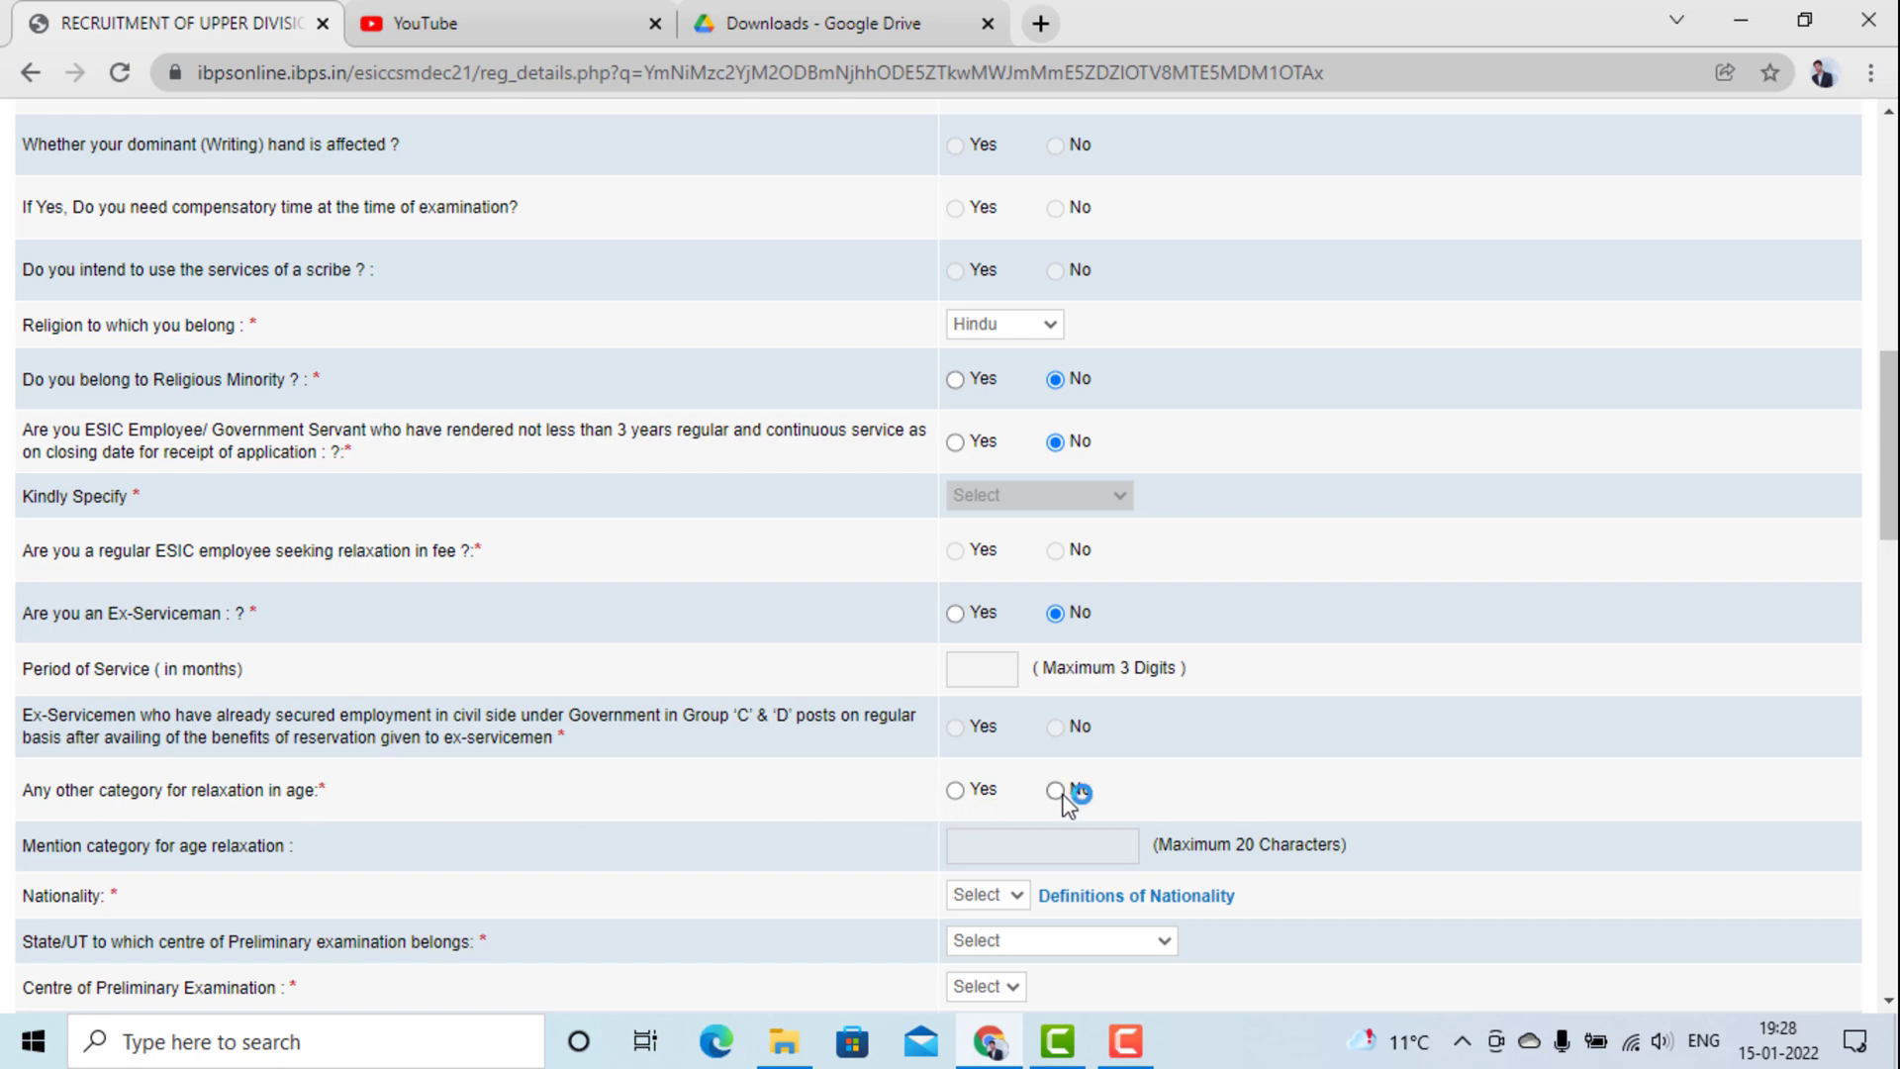
{"action": "scroll", "coordinate": [967, 722], "scroll_direction": "up", "scroll_amount": 8}
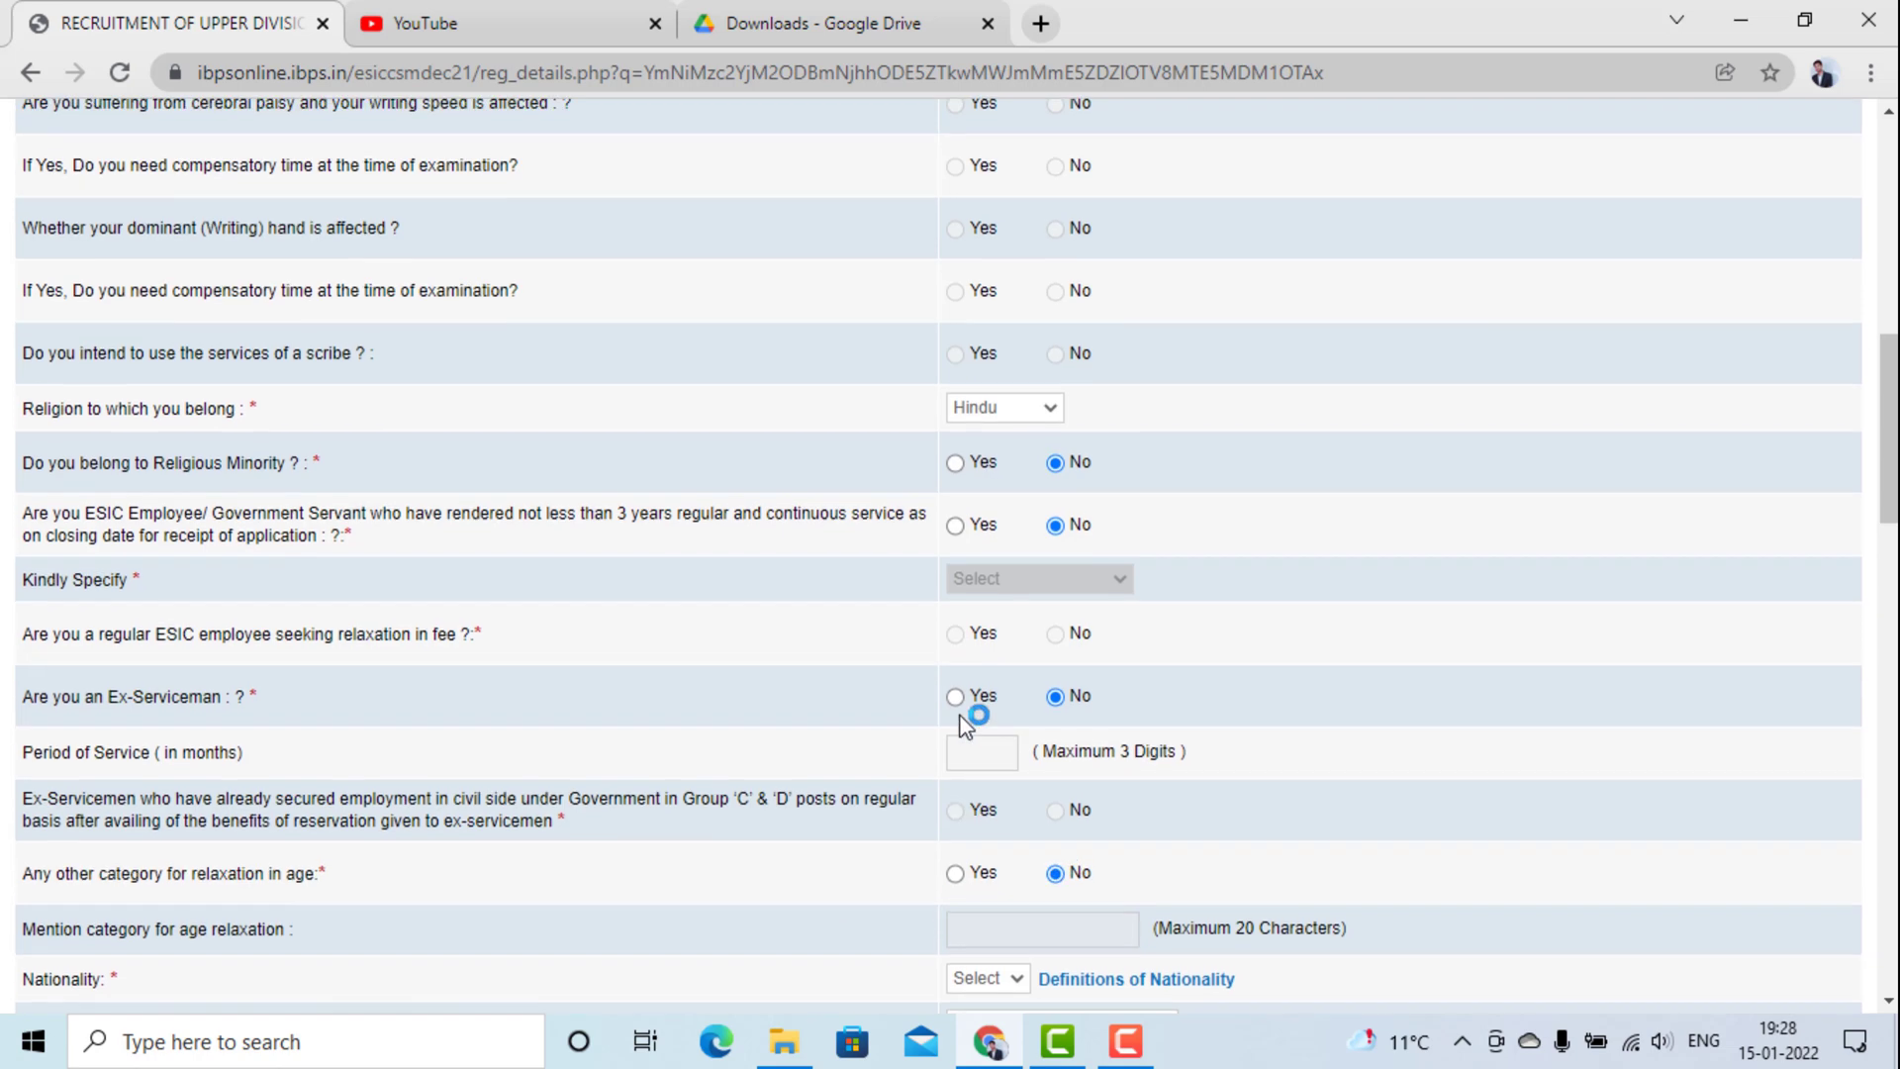
{"action": "scroll", "coordinate": [967, 722], "scroll_direction": "down", "scroll_amount": 7}
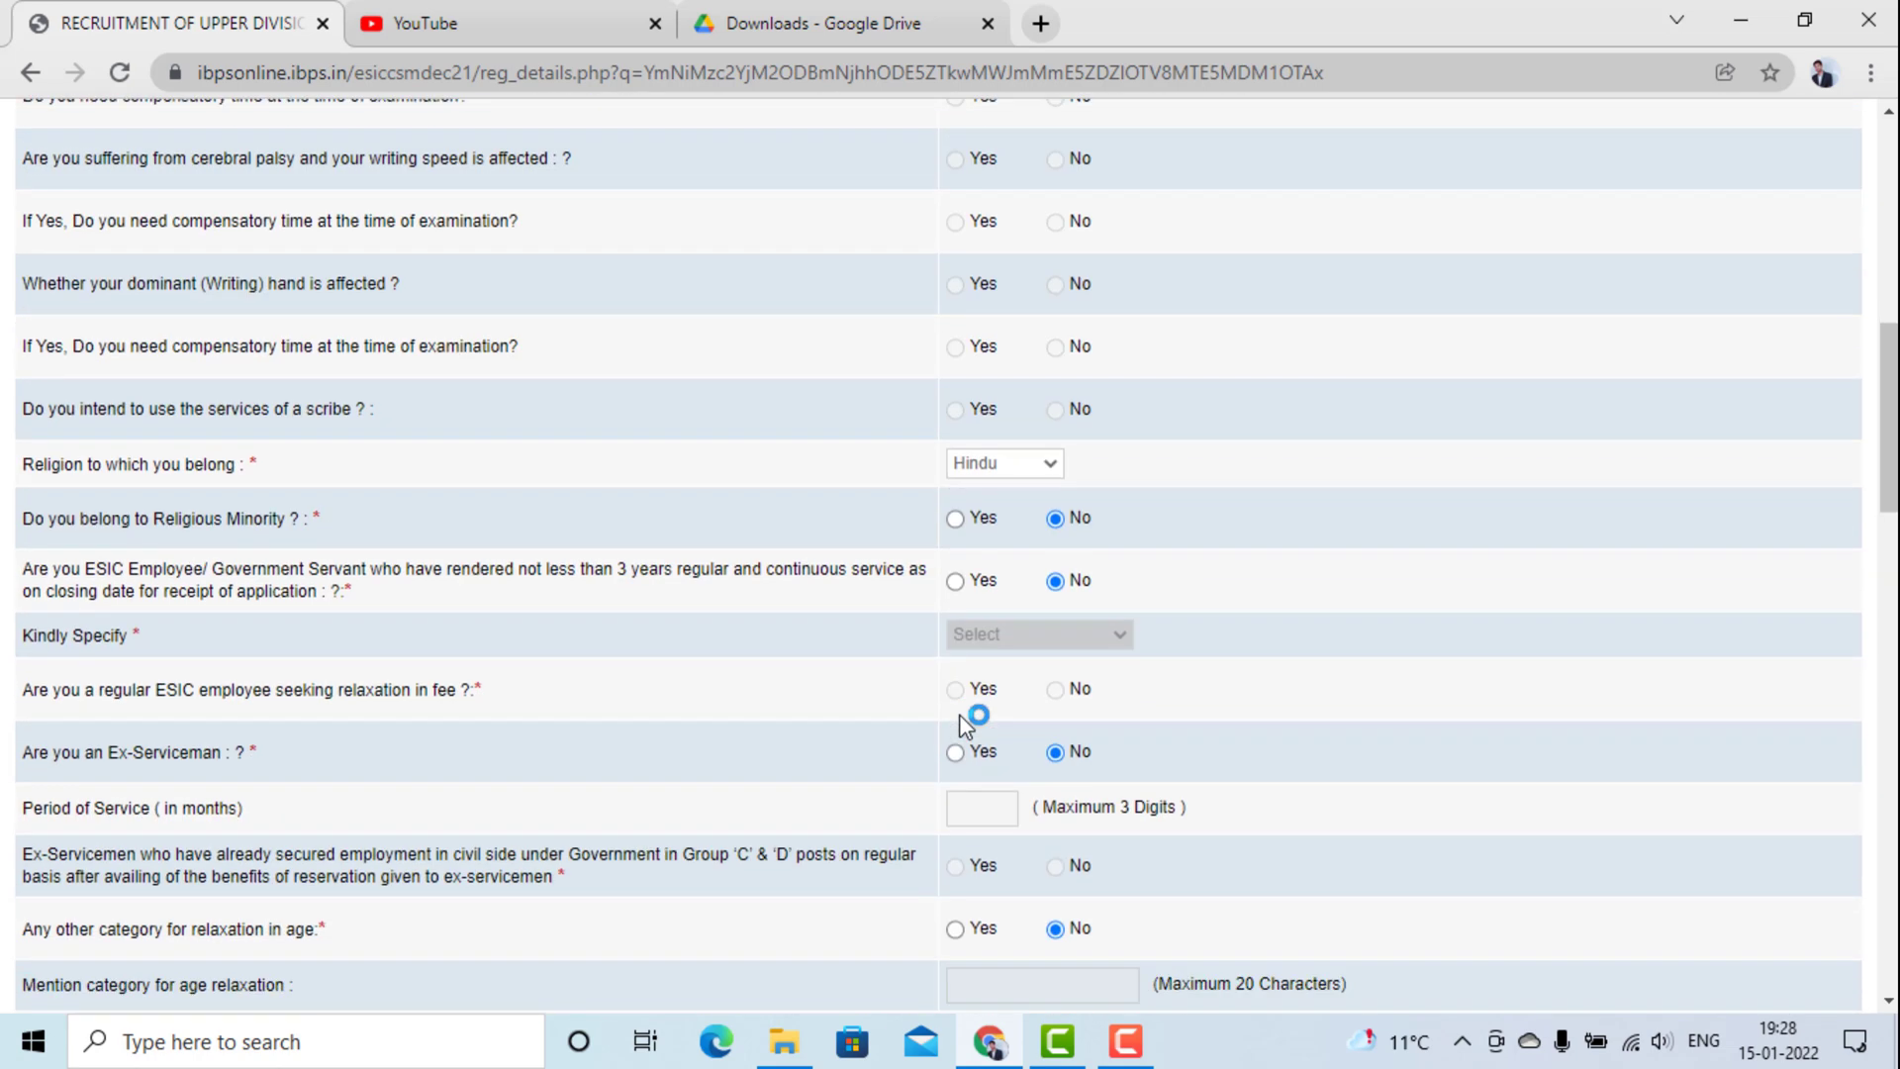
{"action": "scroll", "coordinate": [960, 716], "scroll_direction": "down", "scroll_amount": 6}
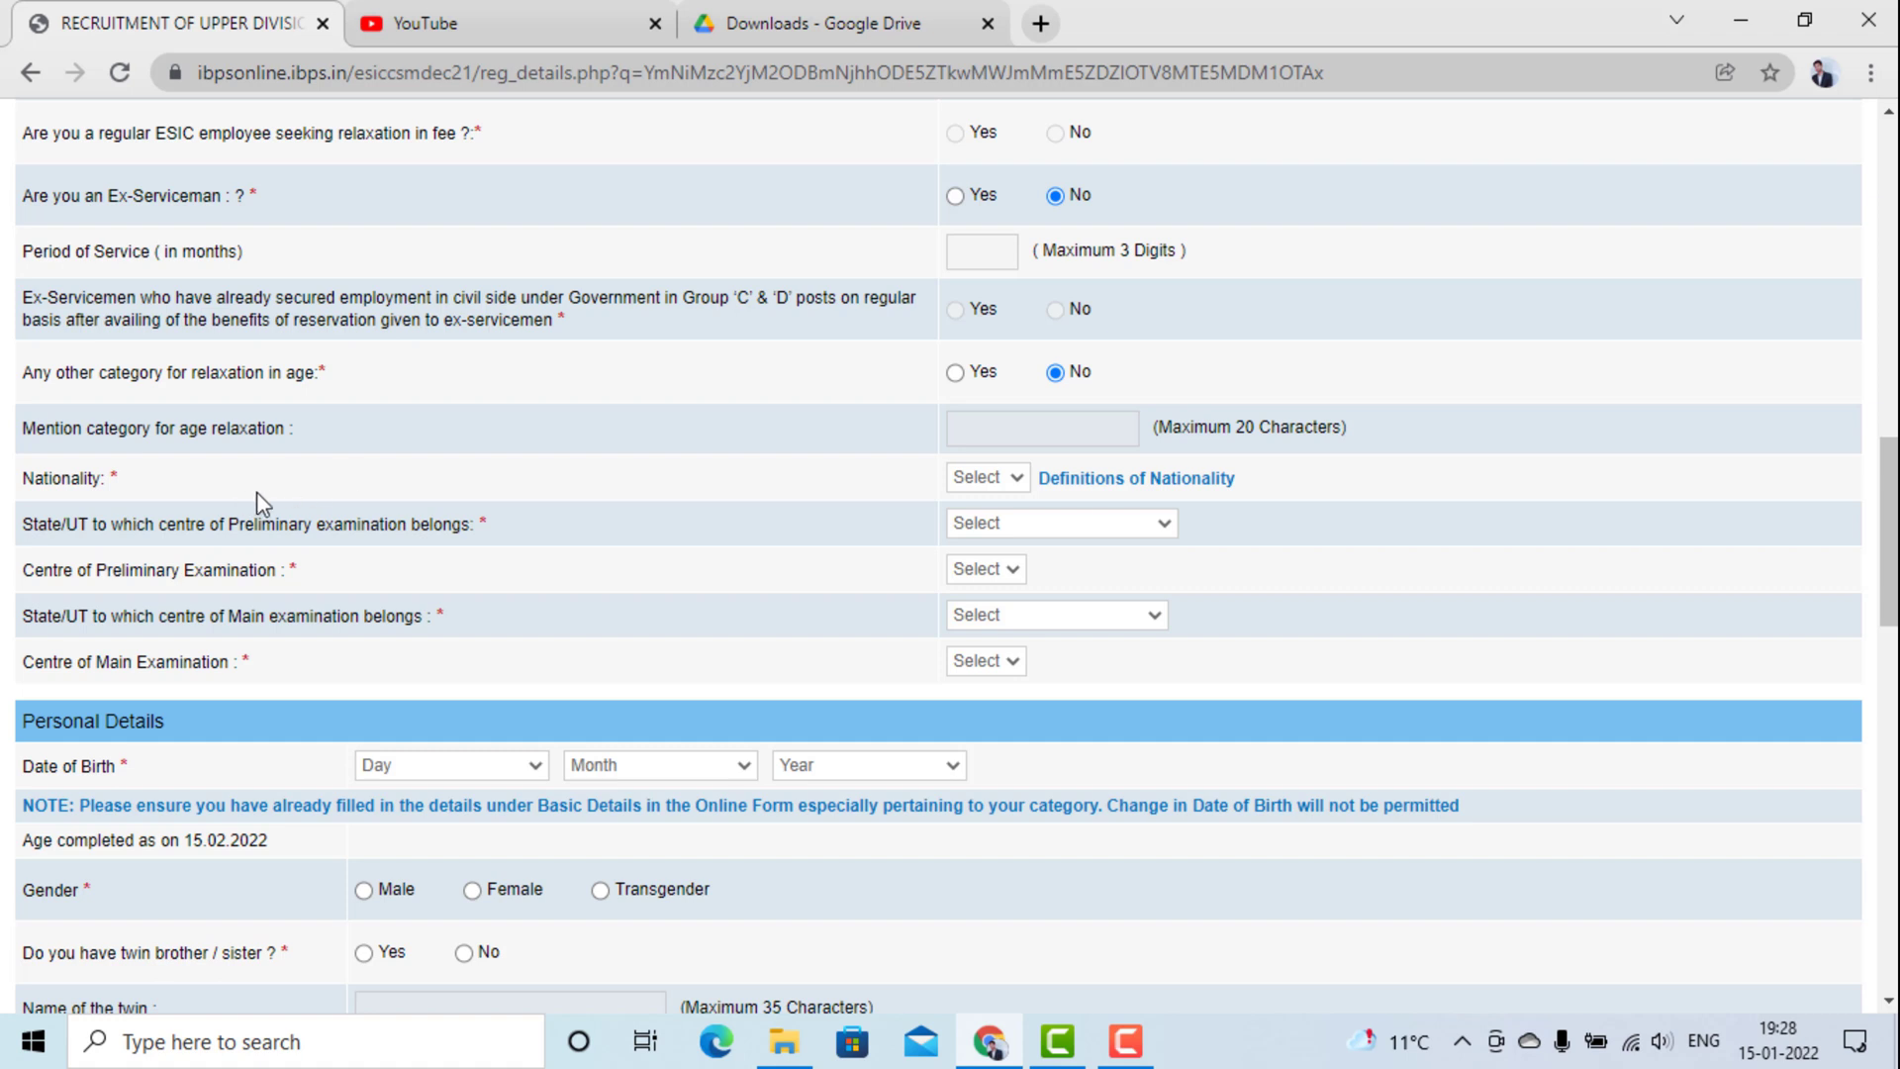
Set nationality to Indian and the preliminary exam state and centre to Bihar, Patna.
{"action": "left_click", "coordinate": [987, 479]}
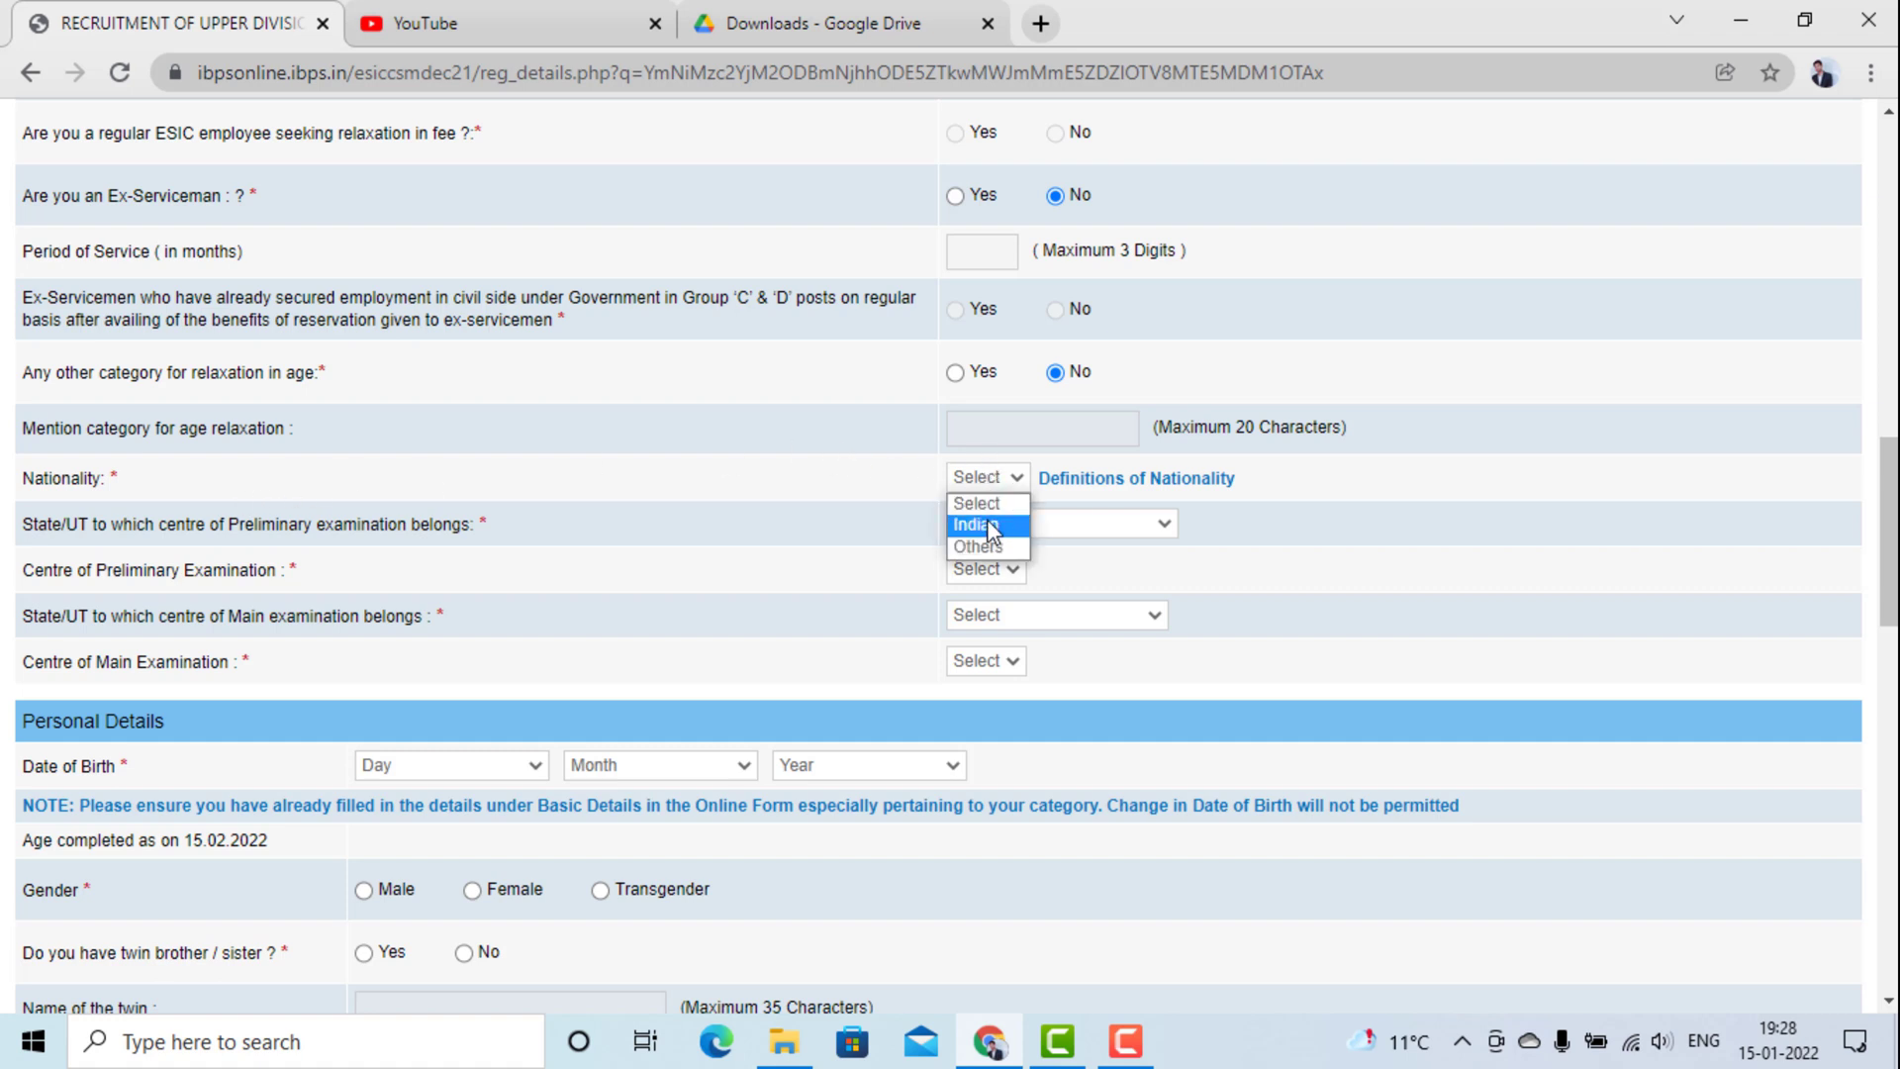
{"action": "left_click", "coordinate": [986, 524]}
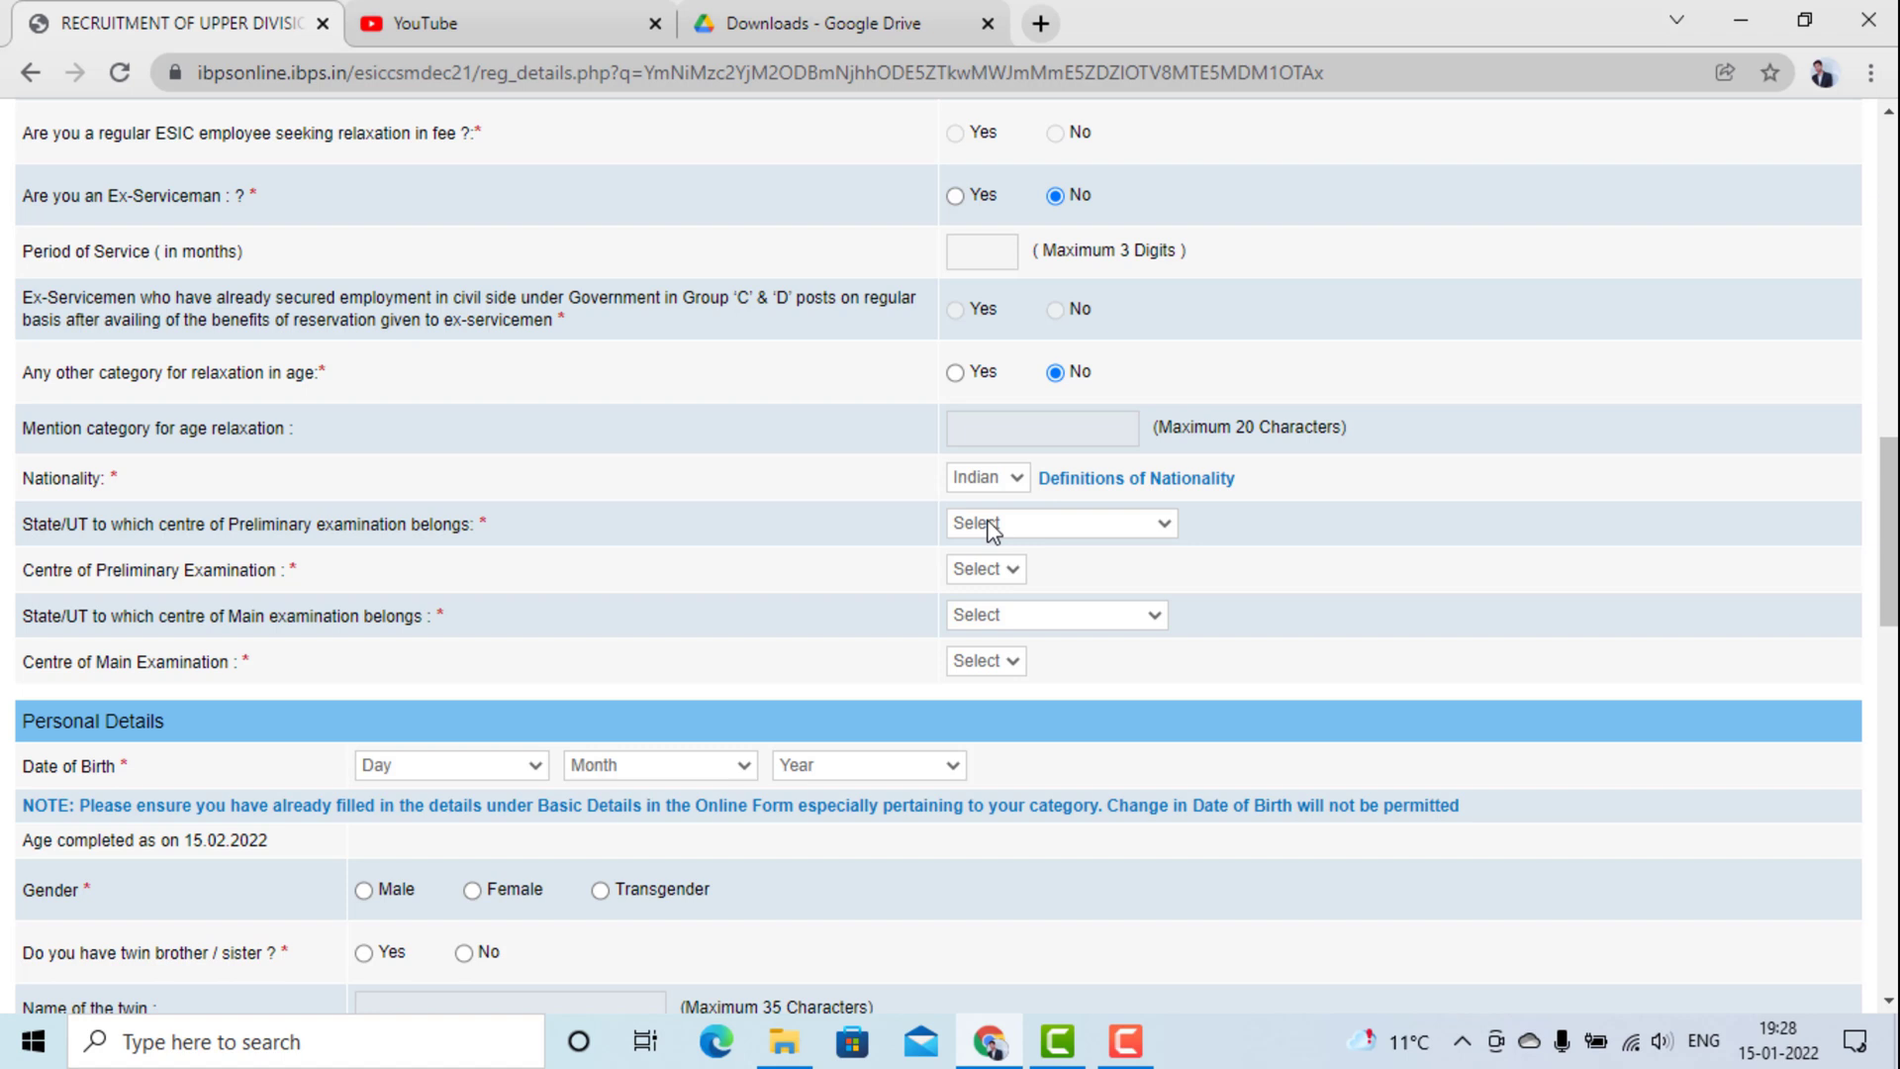
{"action": "left_click", "coordinate": [988, 521]}
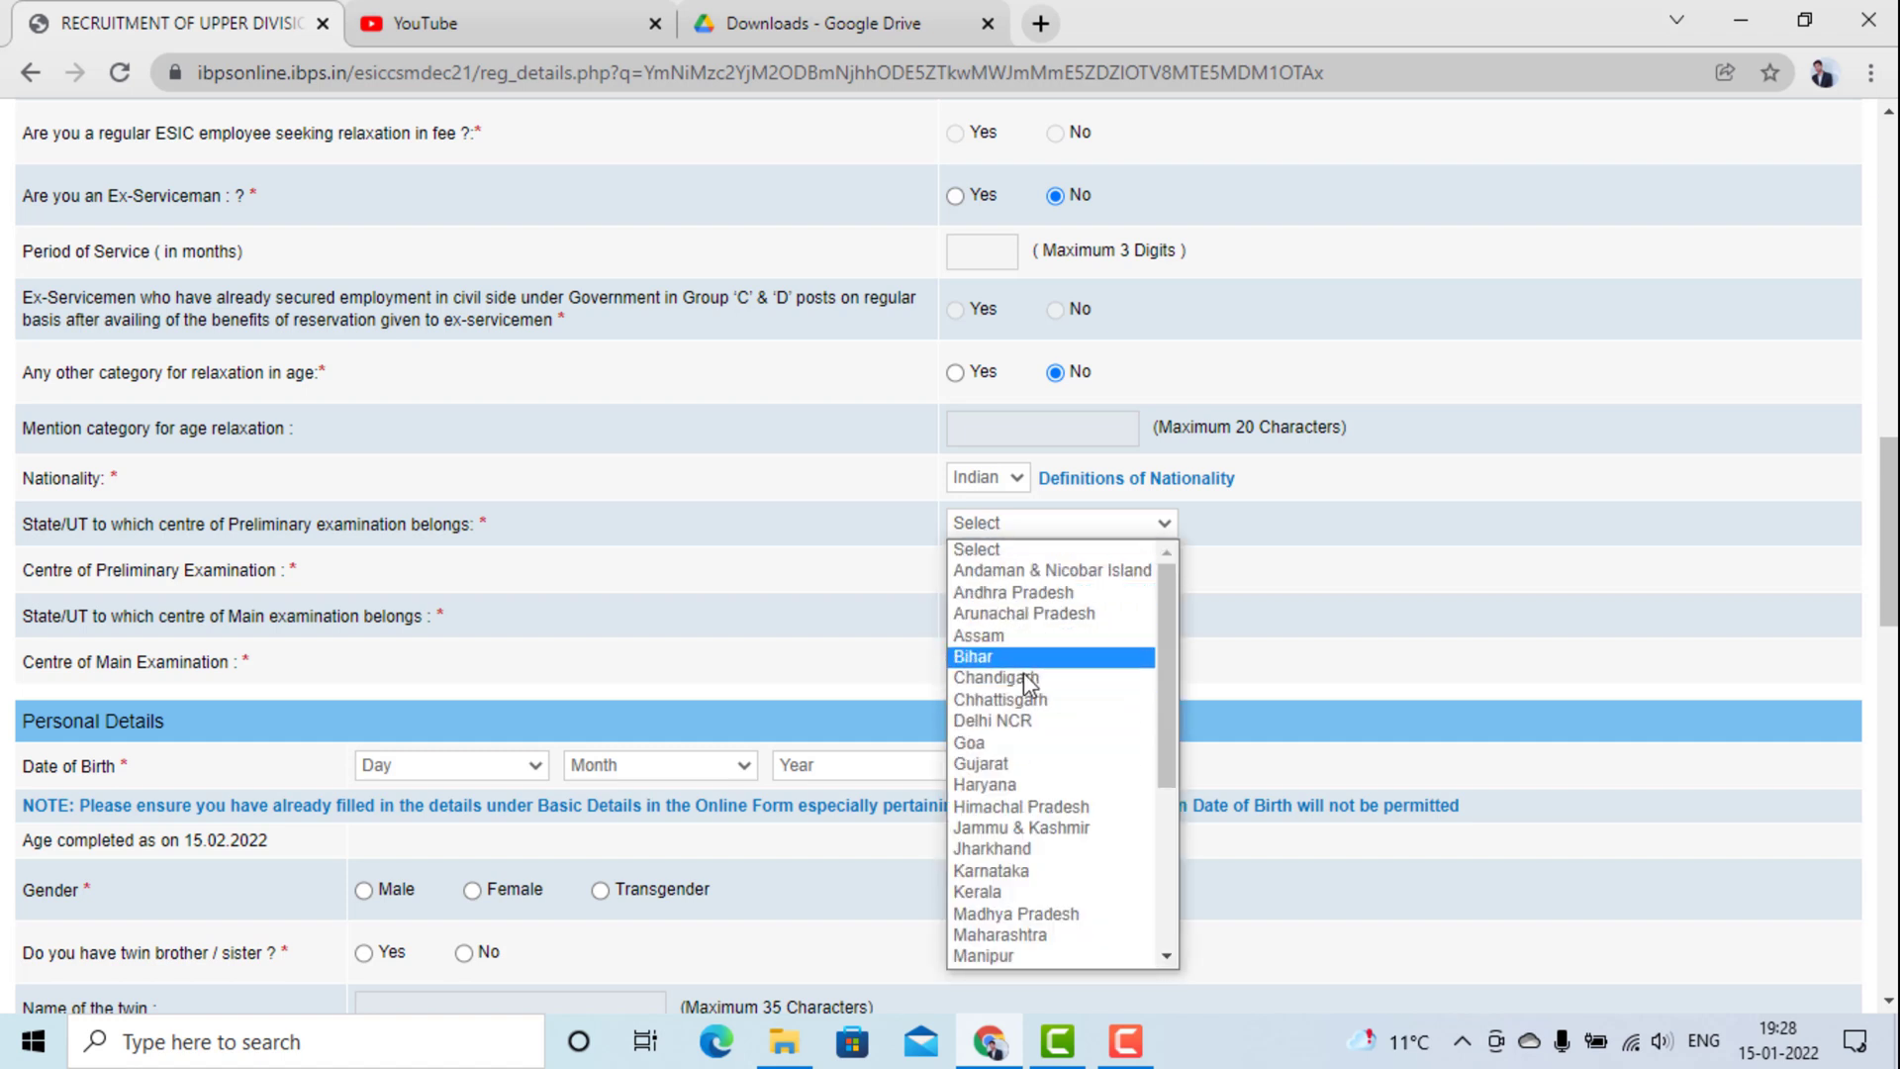
{"action": "left_click", "coordinate": [1029, 736]}
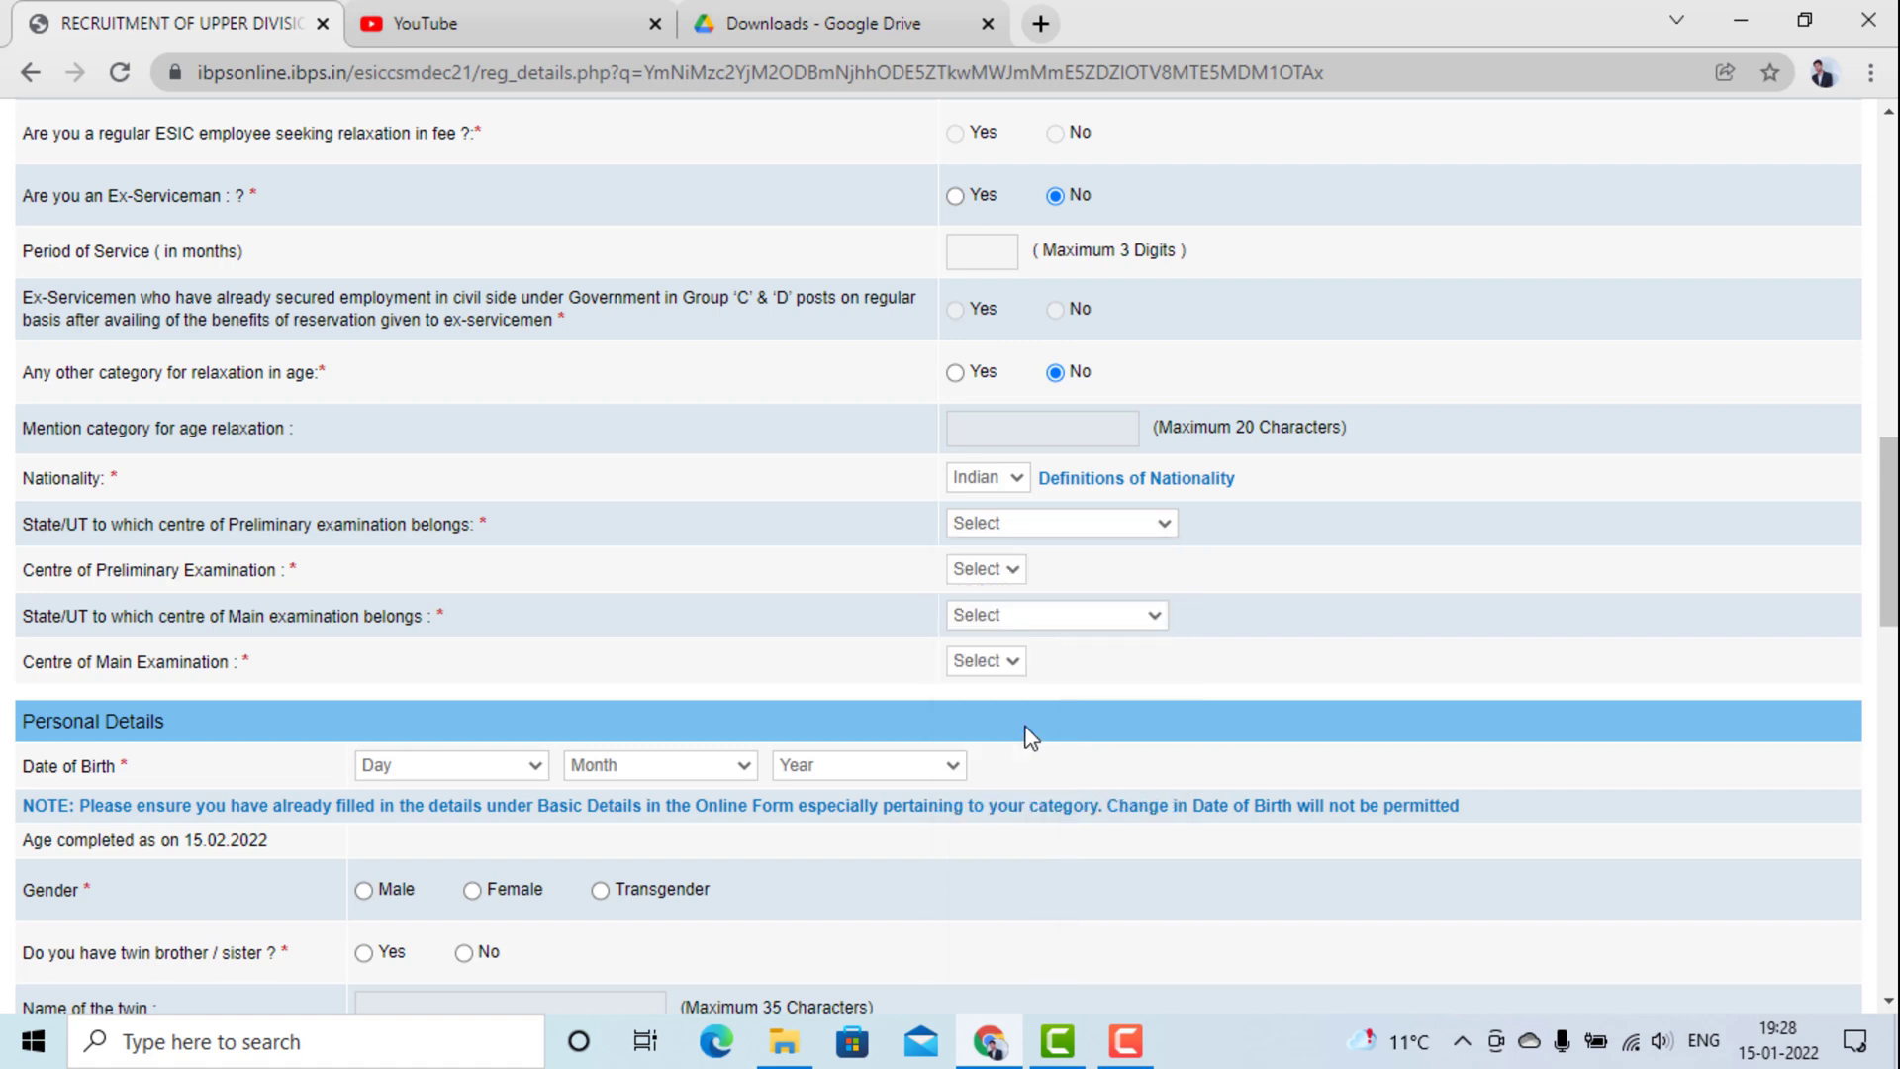
{"action": "left_click", "coordinate": [985, 574]}
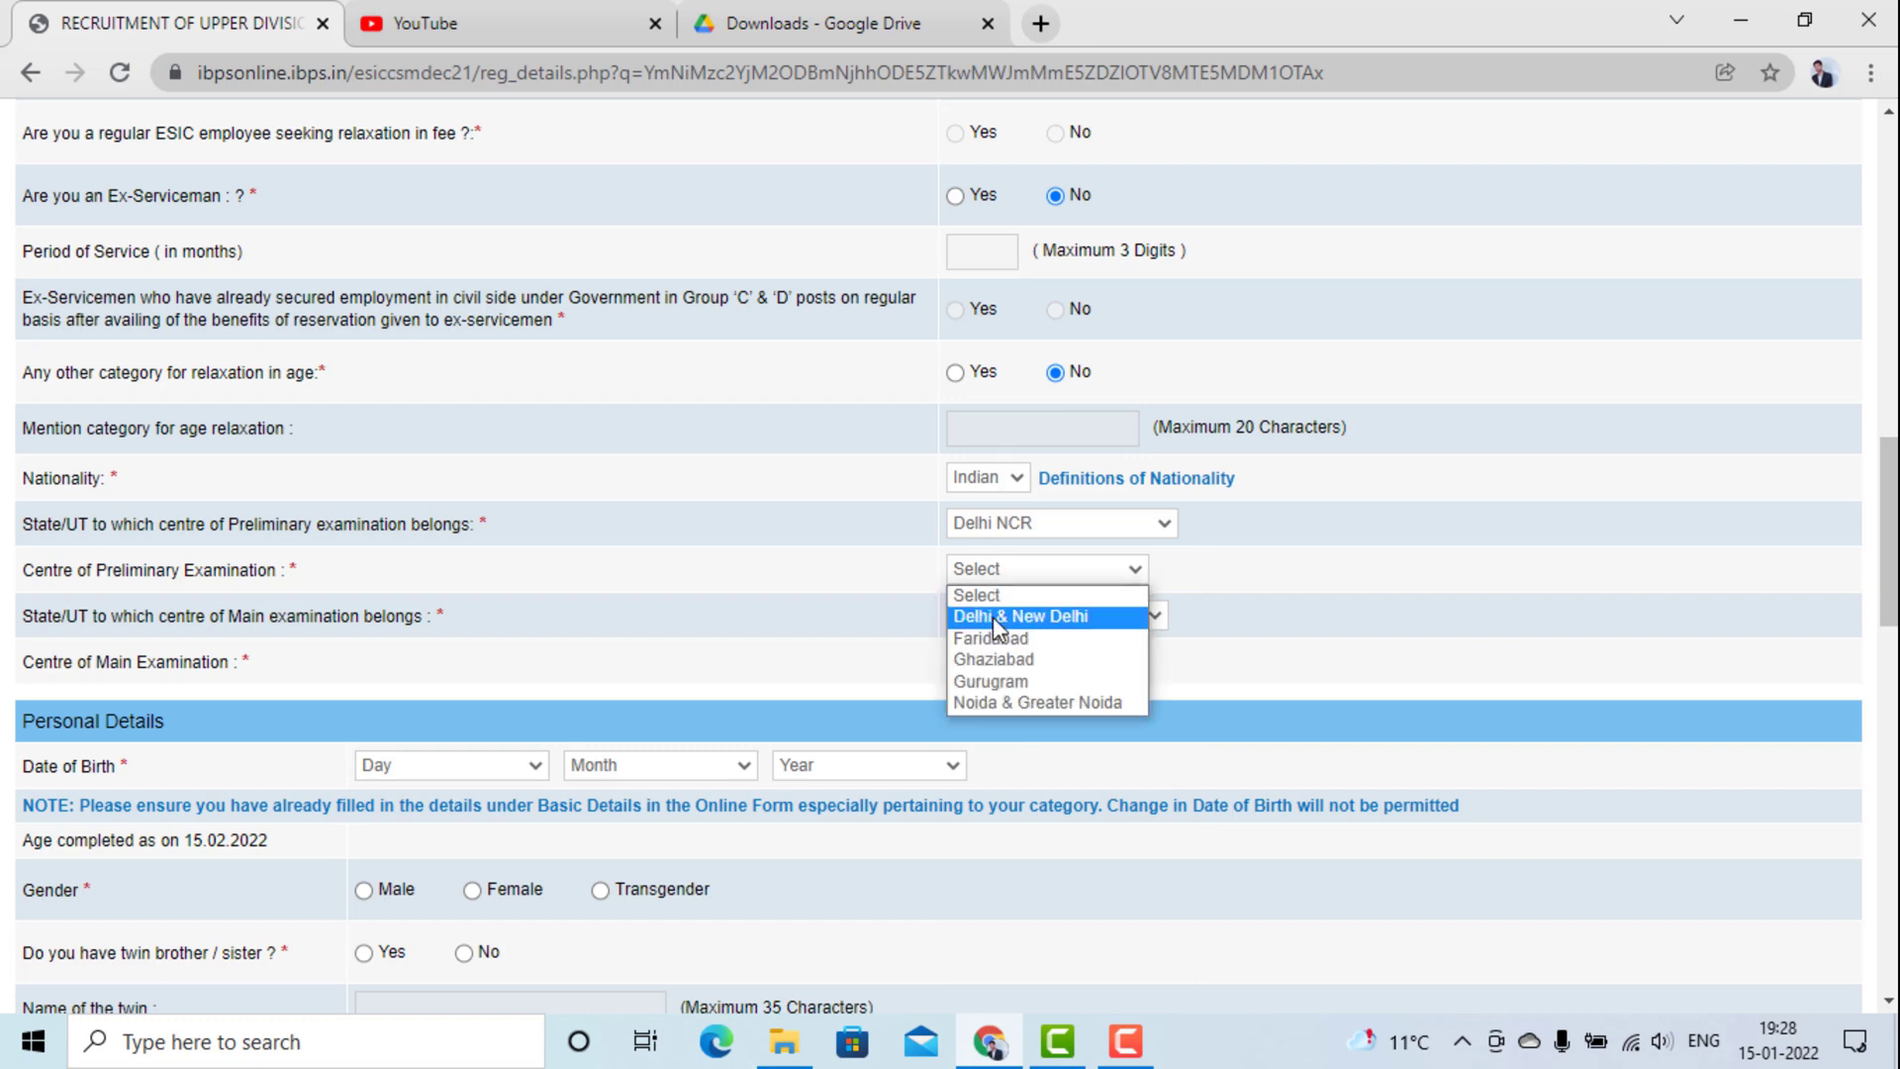
{"action": "left_click", "coordinate": [1001, 702]}
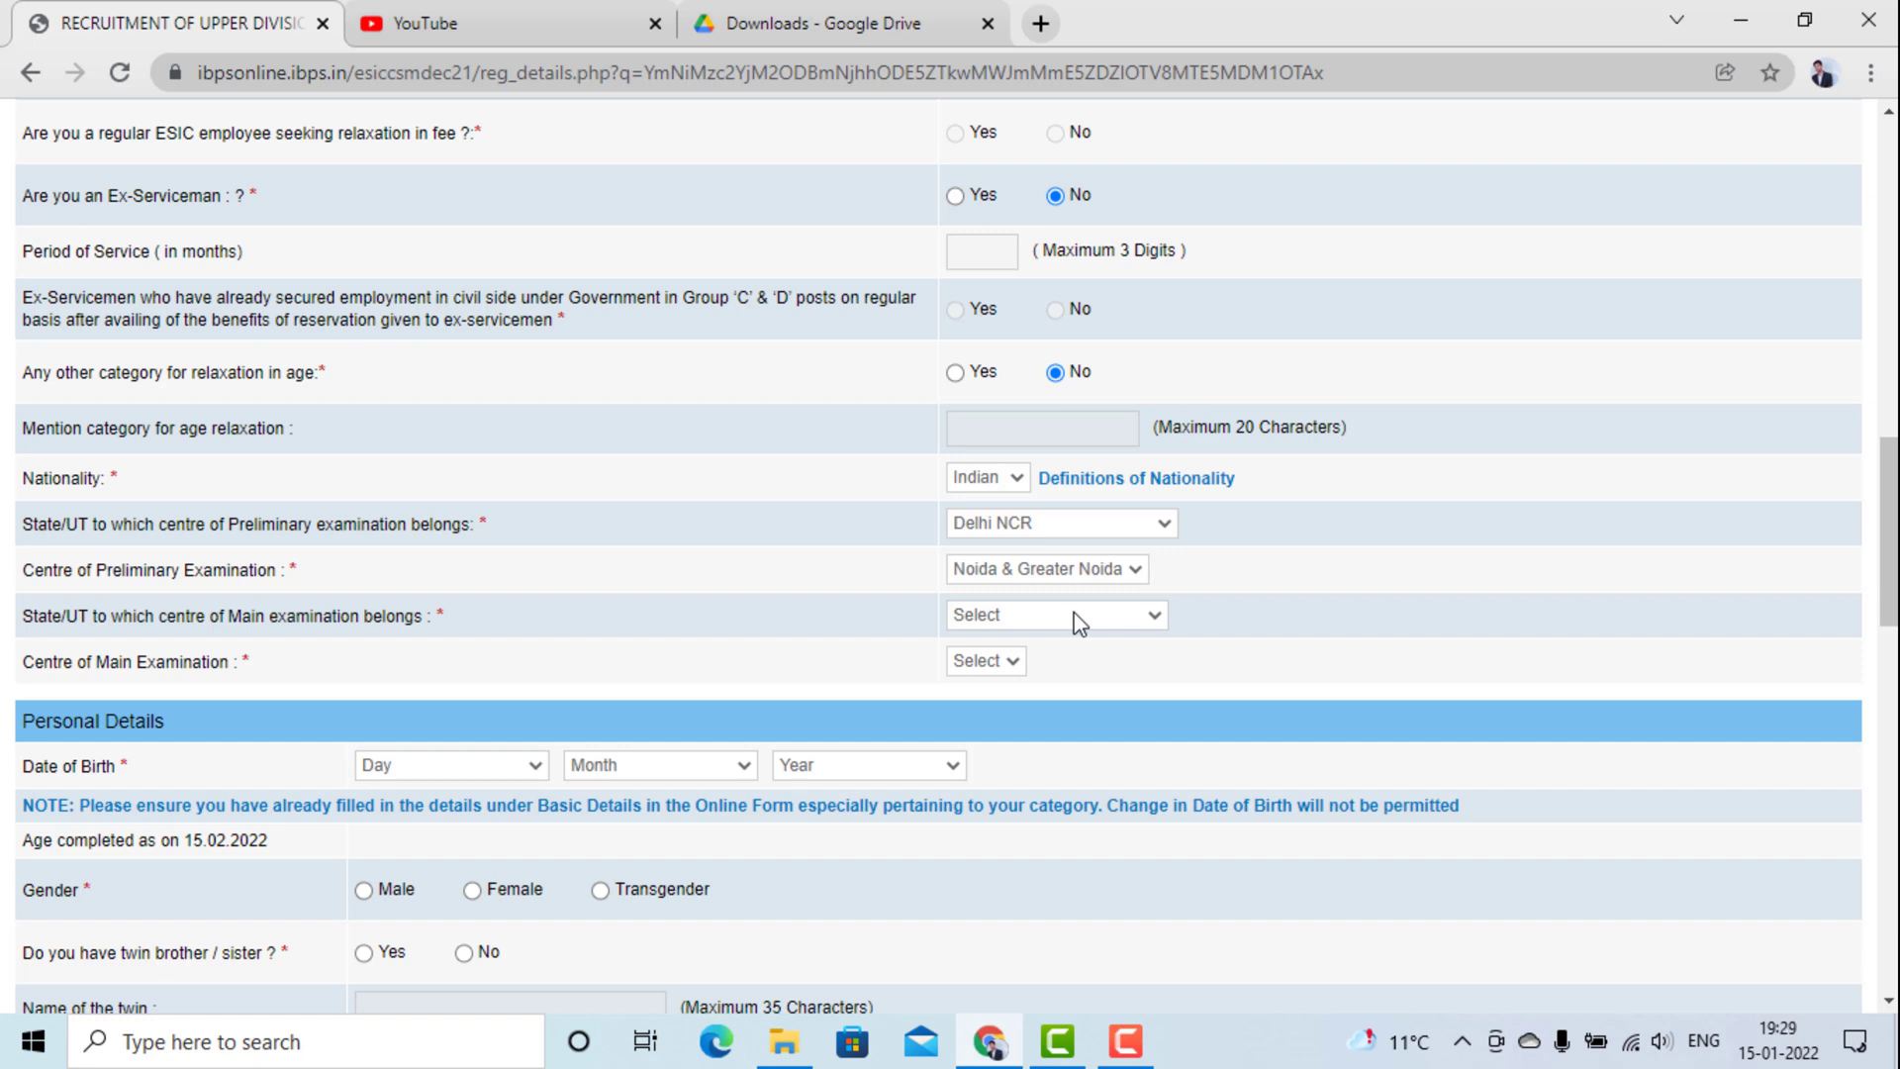
{"action": "left_click", "coordinate": [1059, 527]}
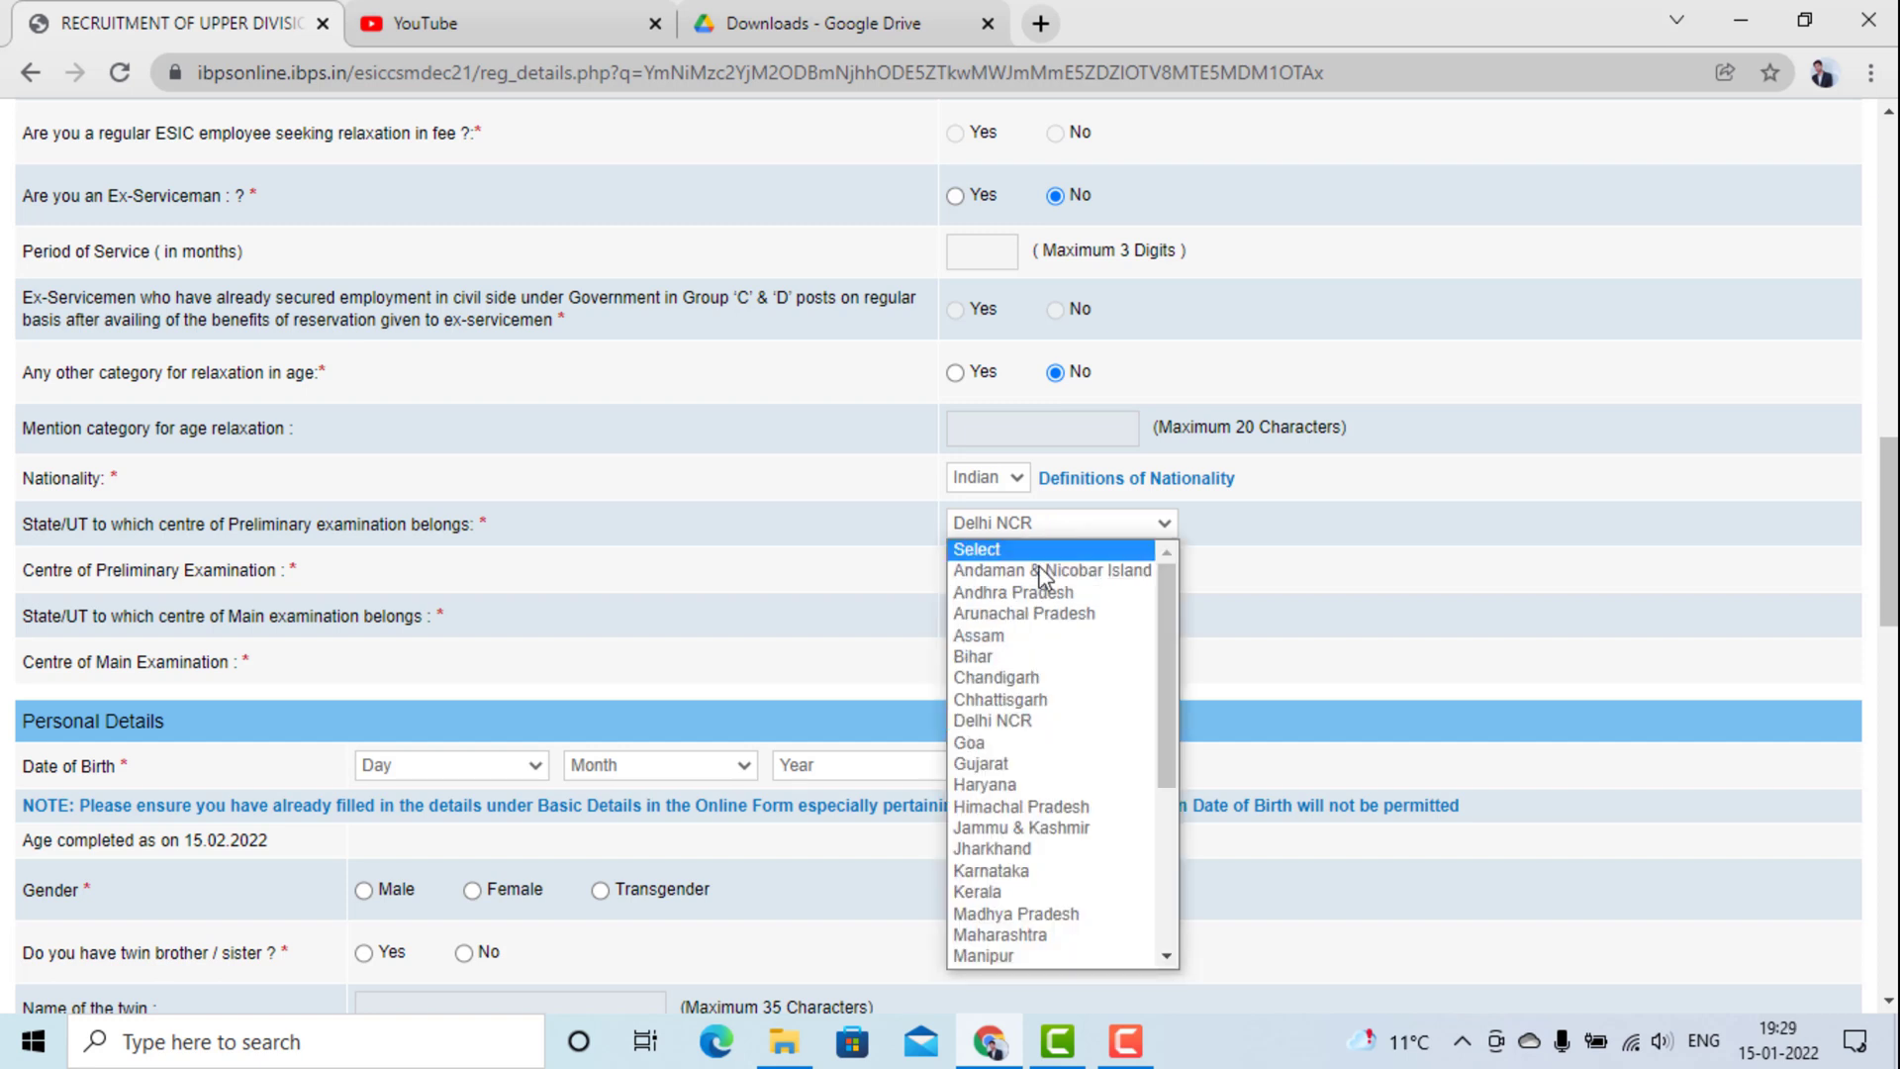
{"action": "left_click", "coordinate": [1023, 654]}
{"action": "left_click", "coordinate": [1029, 568]}
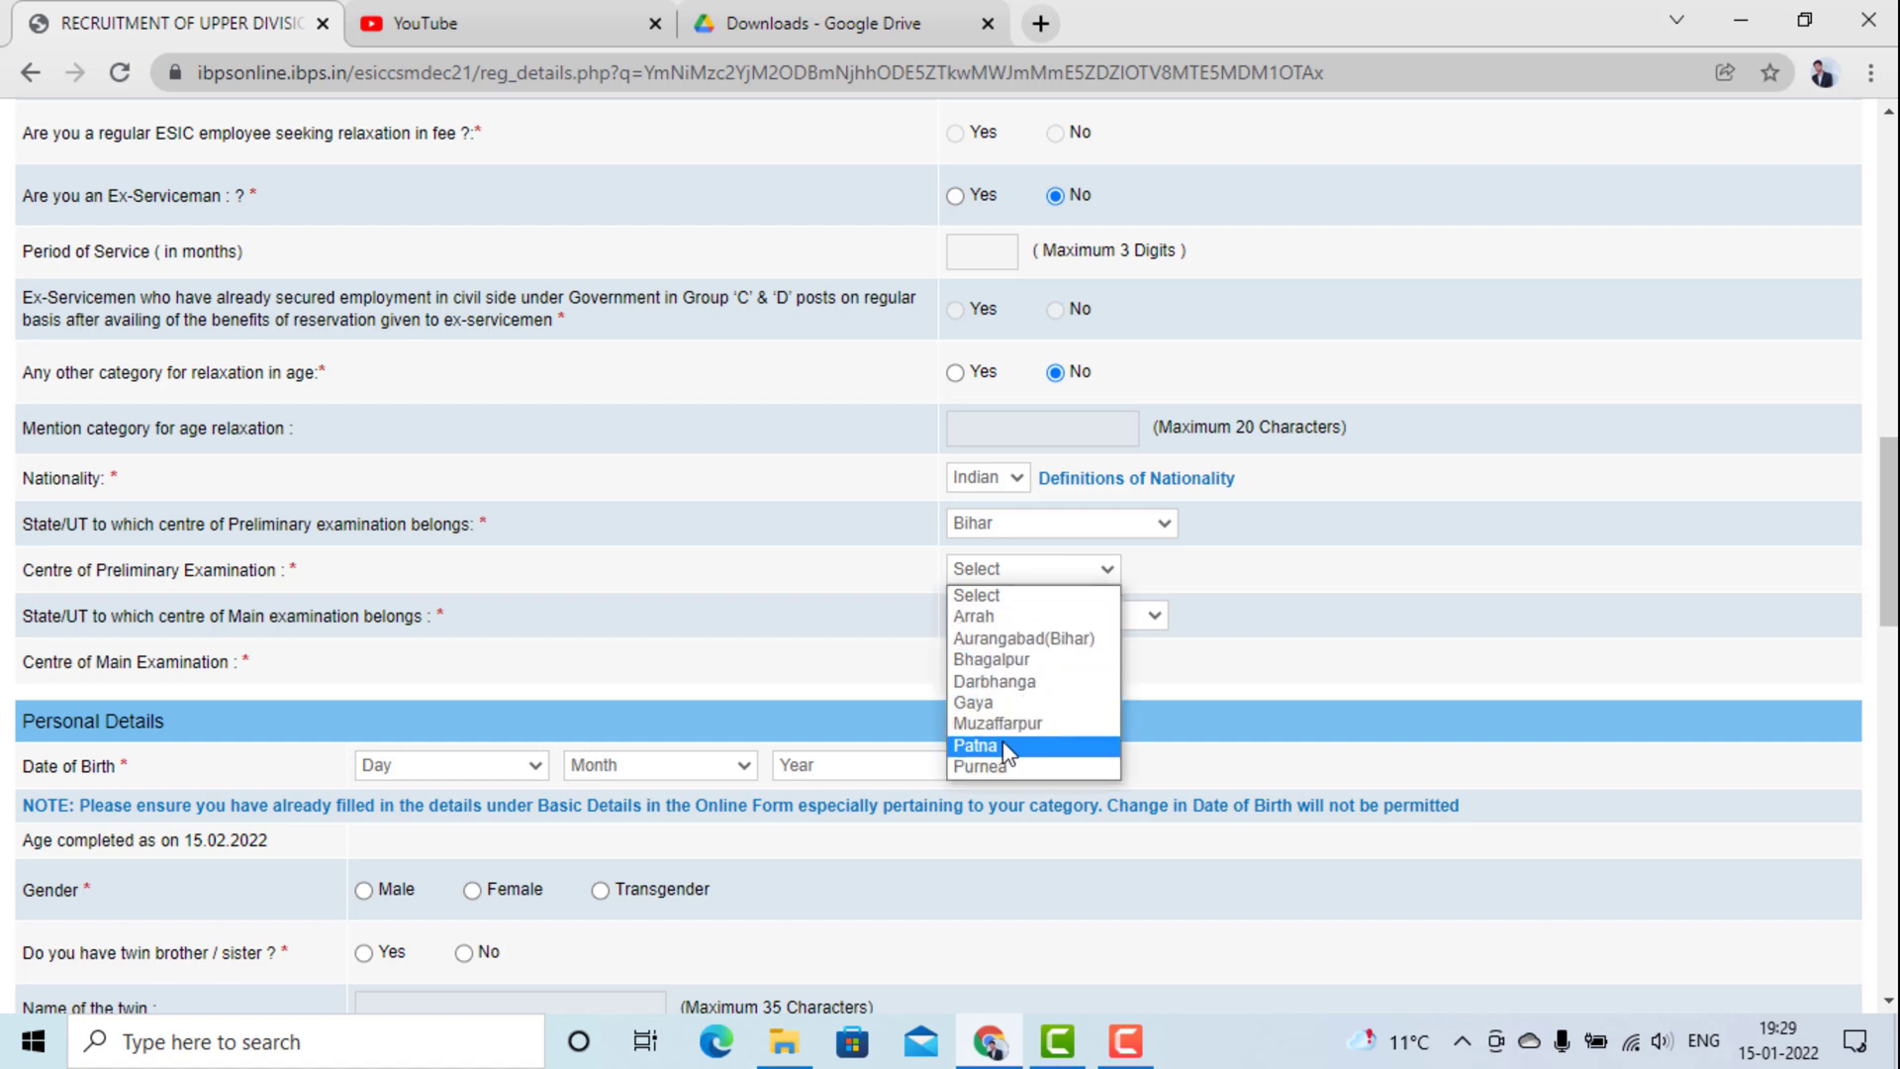
{"action": "left_click", "coordinate": [1002, 744]}
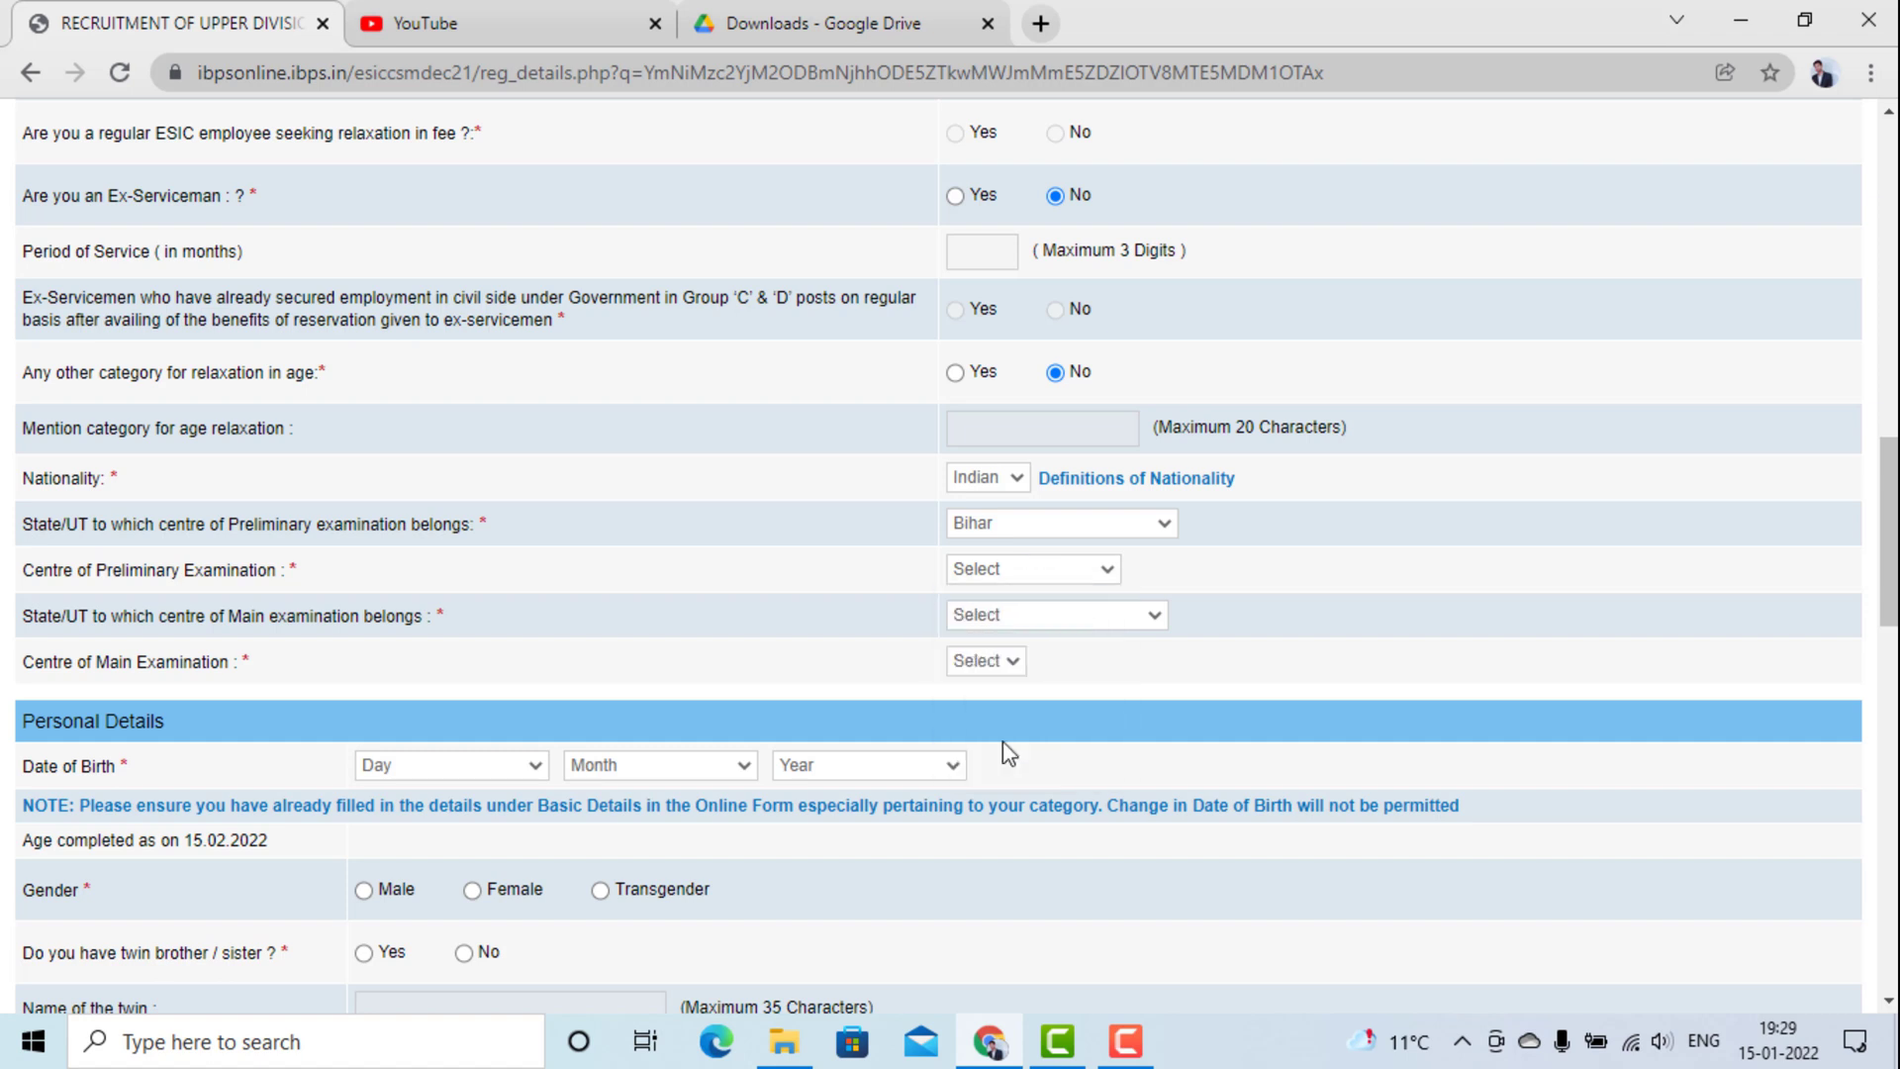
Set the main exam state to BIHAR and centre to PATNA.
{"action": "left_click", "coordinate": [1010, 622]}
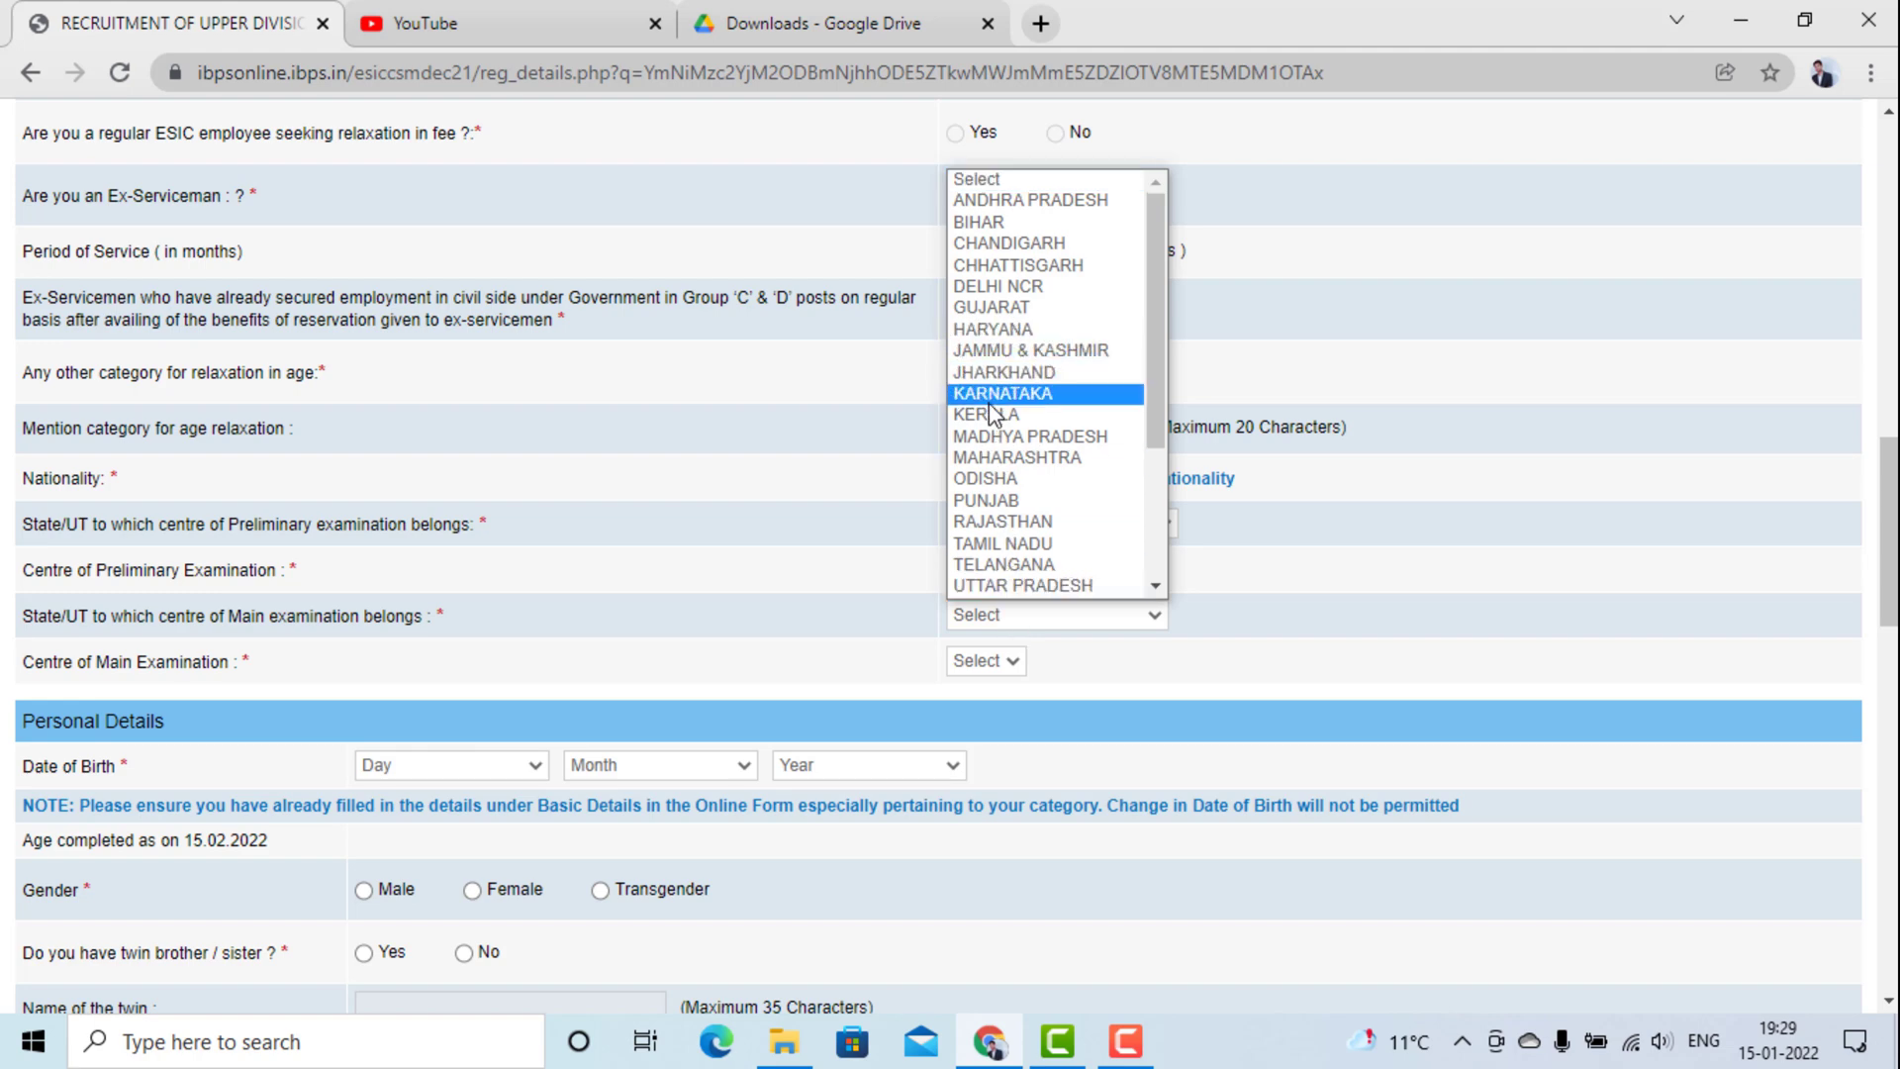
{"action": "key", "text": "ctrl+minus"}
{"action": "key", "text": "ctrl+plus"}
{"action": "key", "text": "ctrl+plus"}
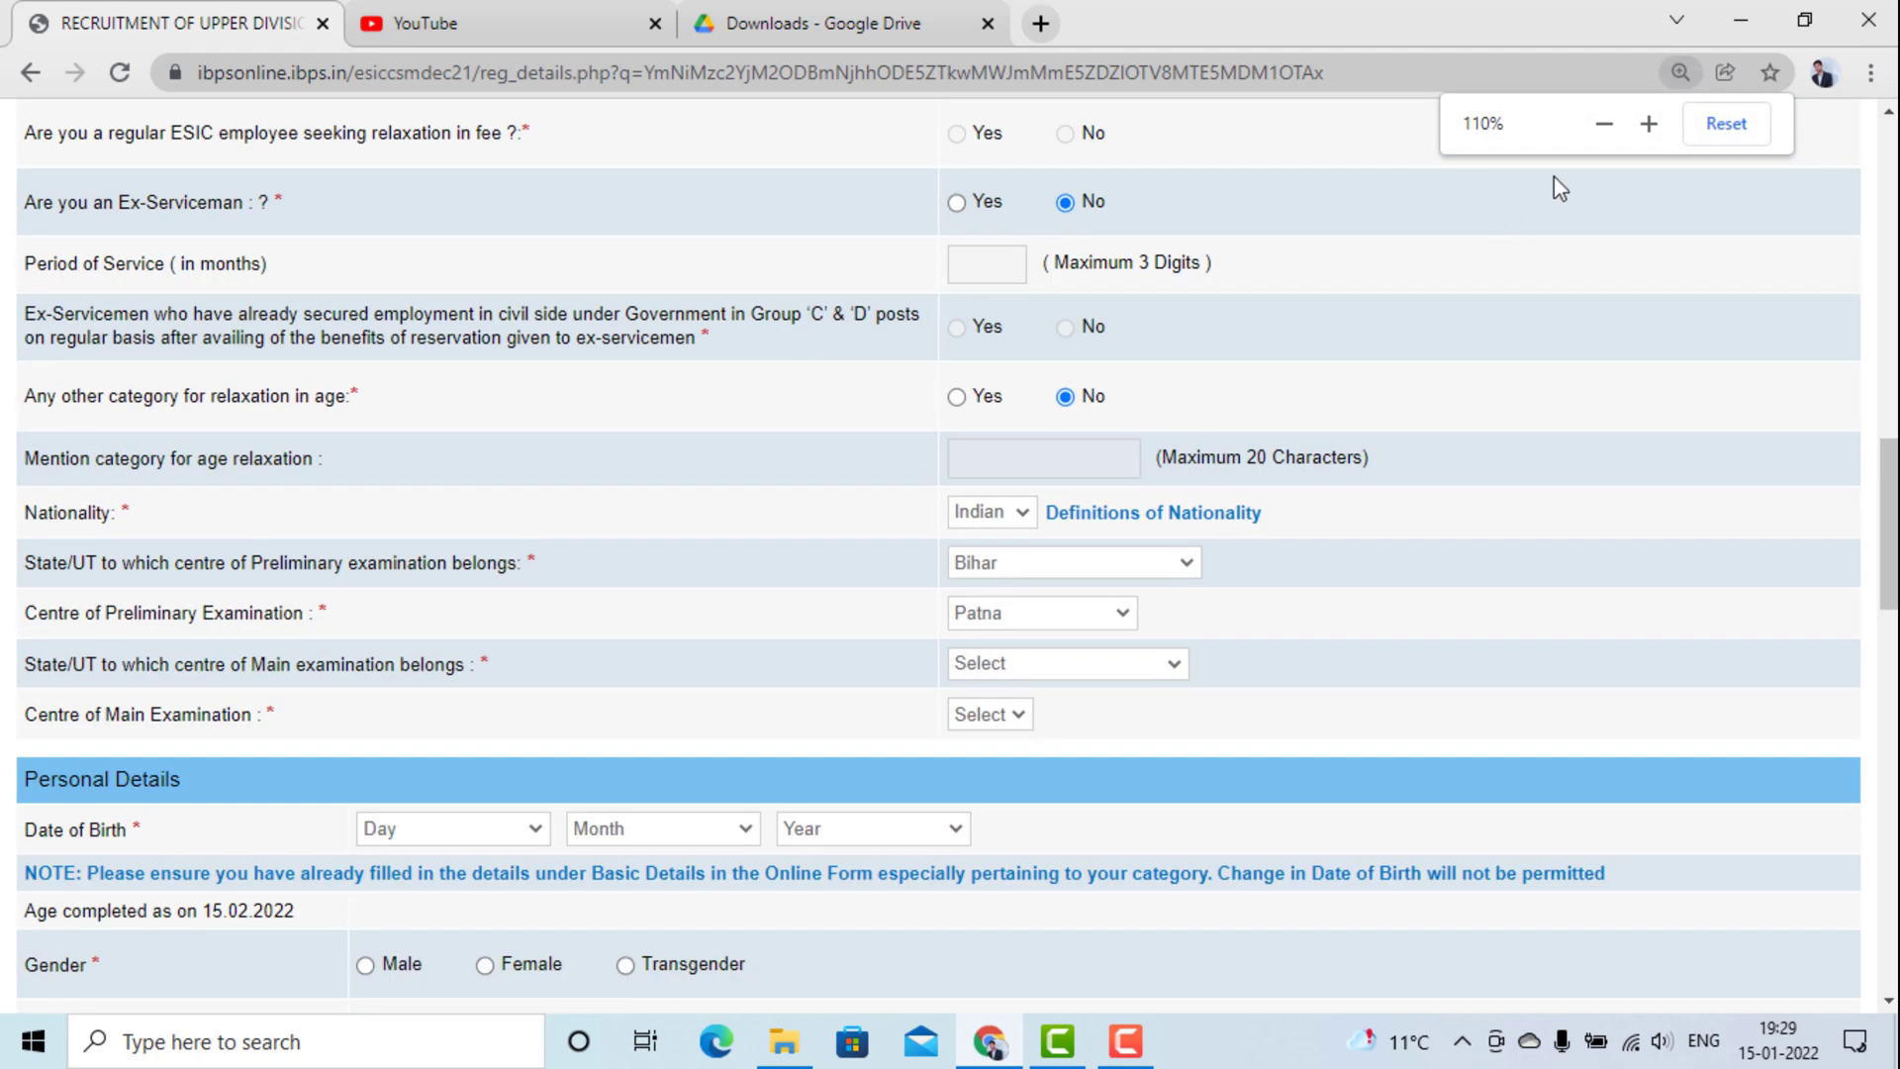
{"action": "left_click", "coordinate": [1701, 125]}
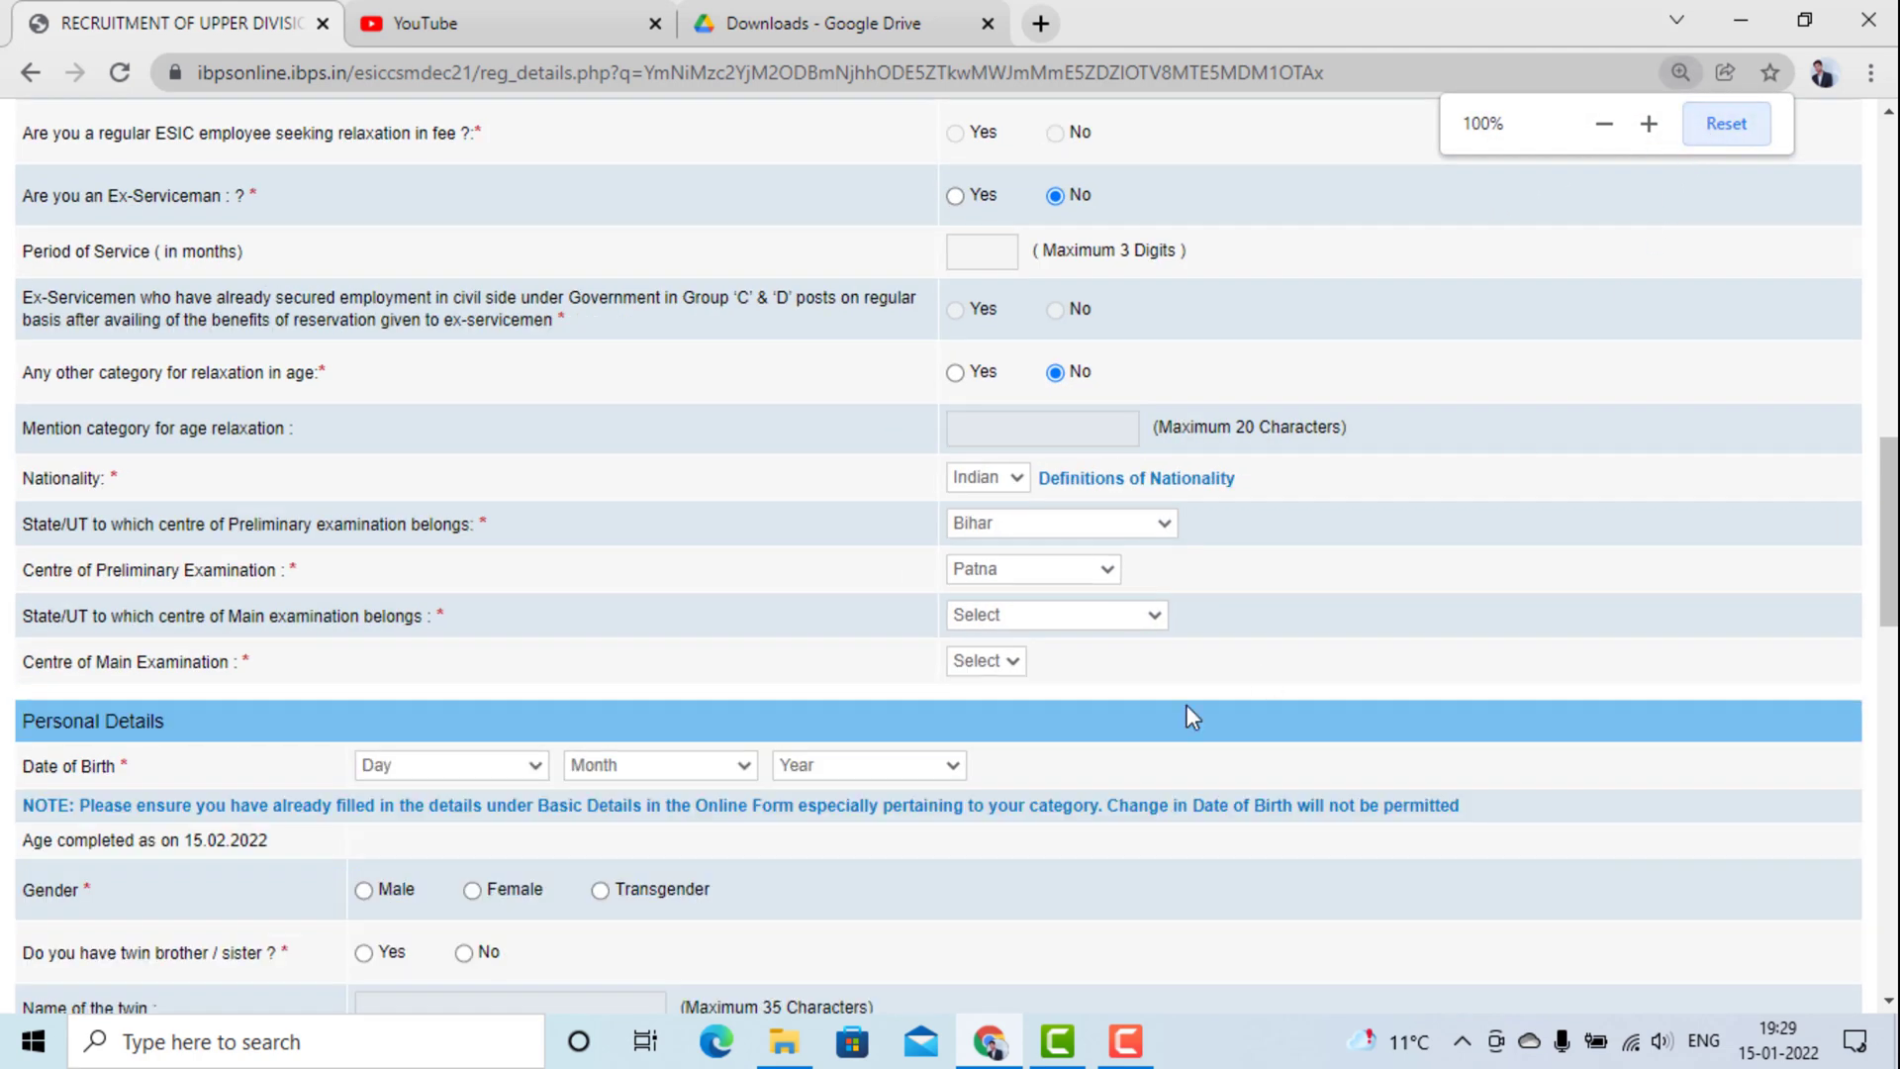
{"action": "left_click", "coordinate": [1061, 615]}
{"action": "scroll", "coordinate": [1042, 425], "scroll_direction": "down", "scroll_amount": 1}
{"action": "scroll", "coordinate": [1036, 353], "scroll_direction": "up", "scroll_amount": 1}
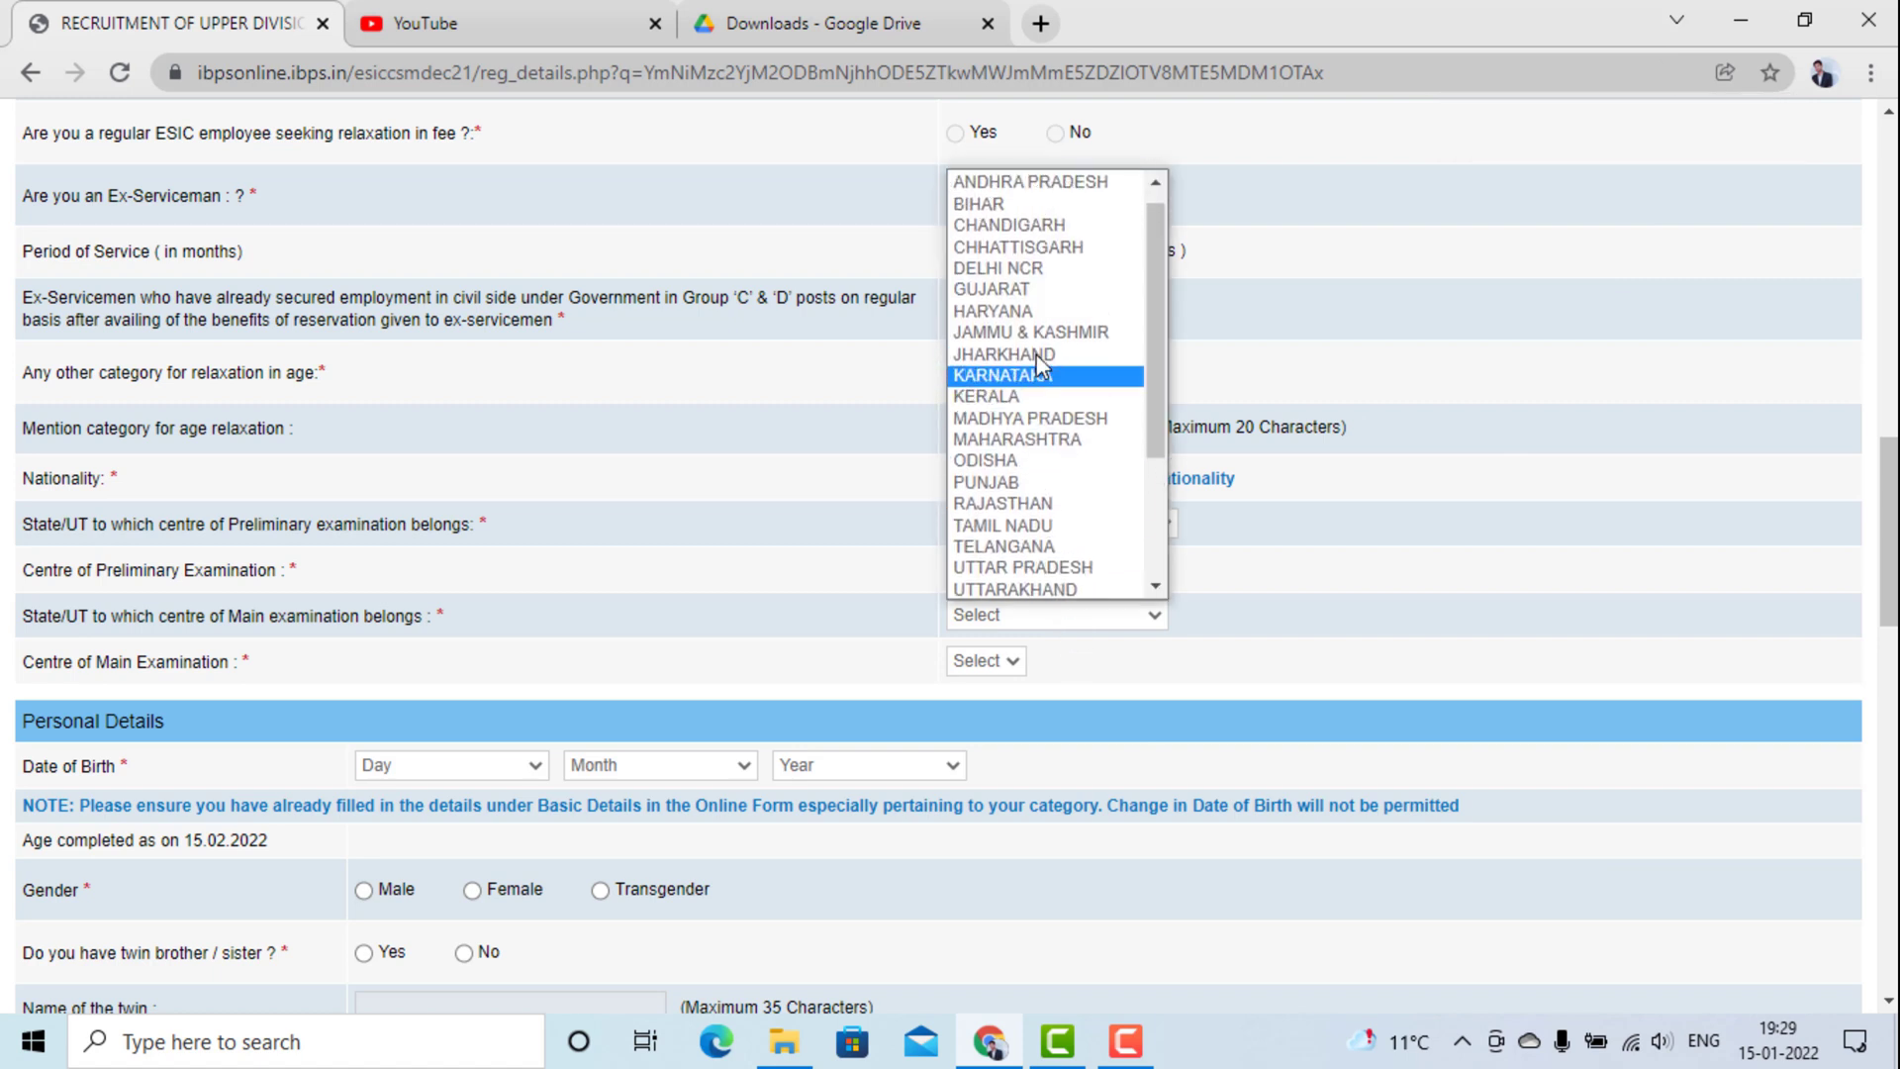
{"action": "left_click", "coordinate": [986, 226]}
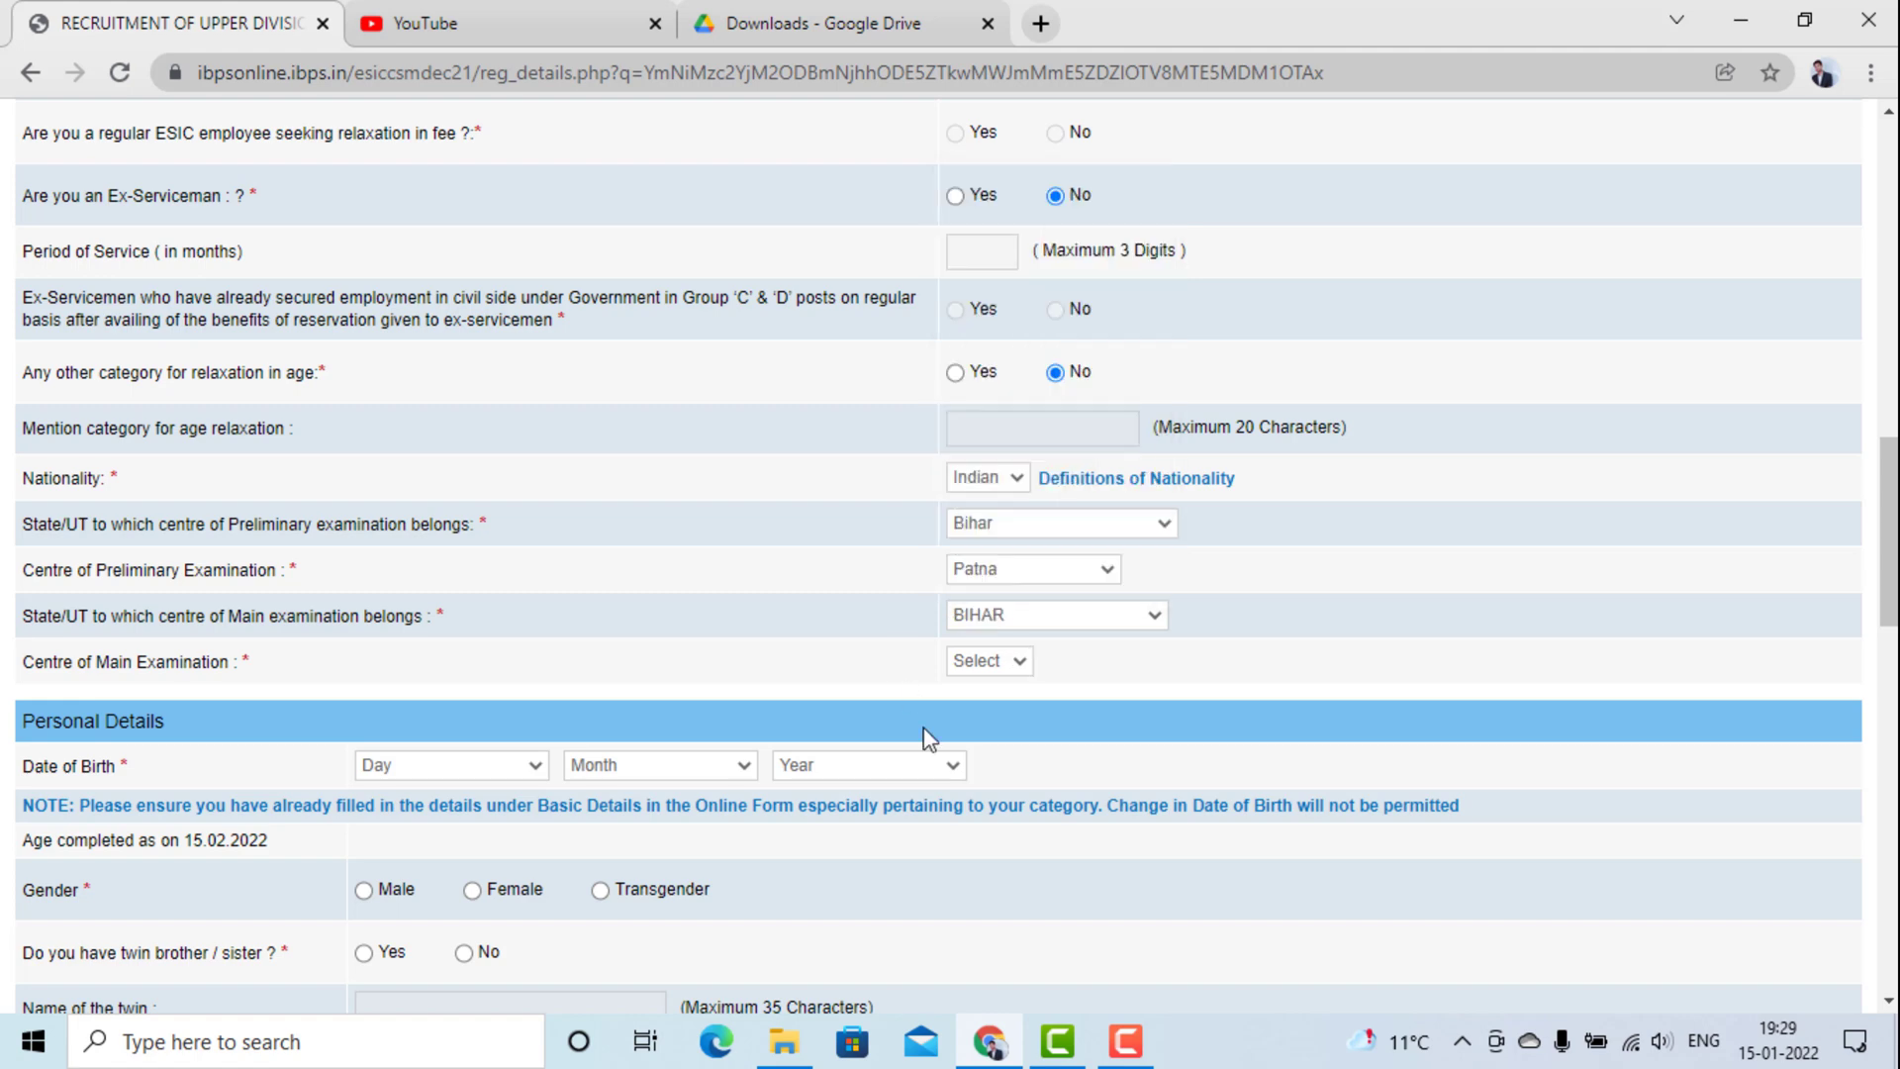
{"action": "left_click", "coordinate": [980, 661]}
{"action": "left_click", "coordinate": [971, 709]}
{"action": "scroll", "coordinate": [199, 789], "scroll_direction": "down", "scroll_amount": 3}
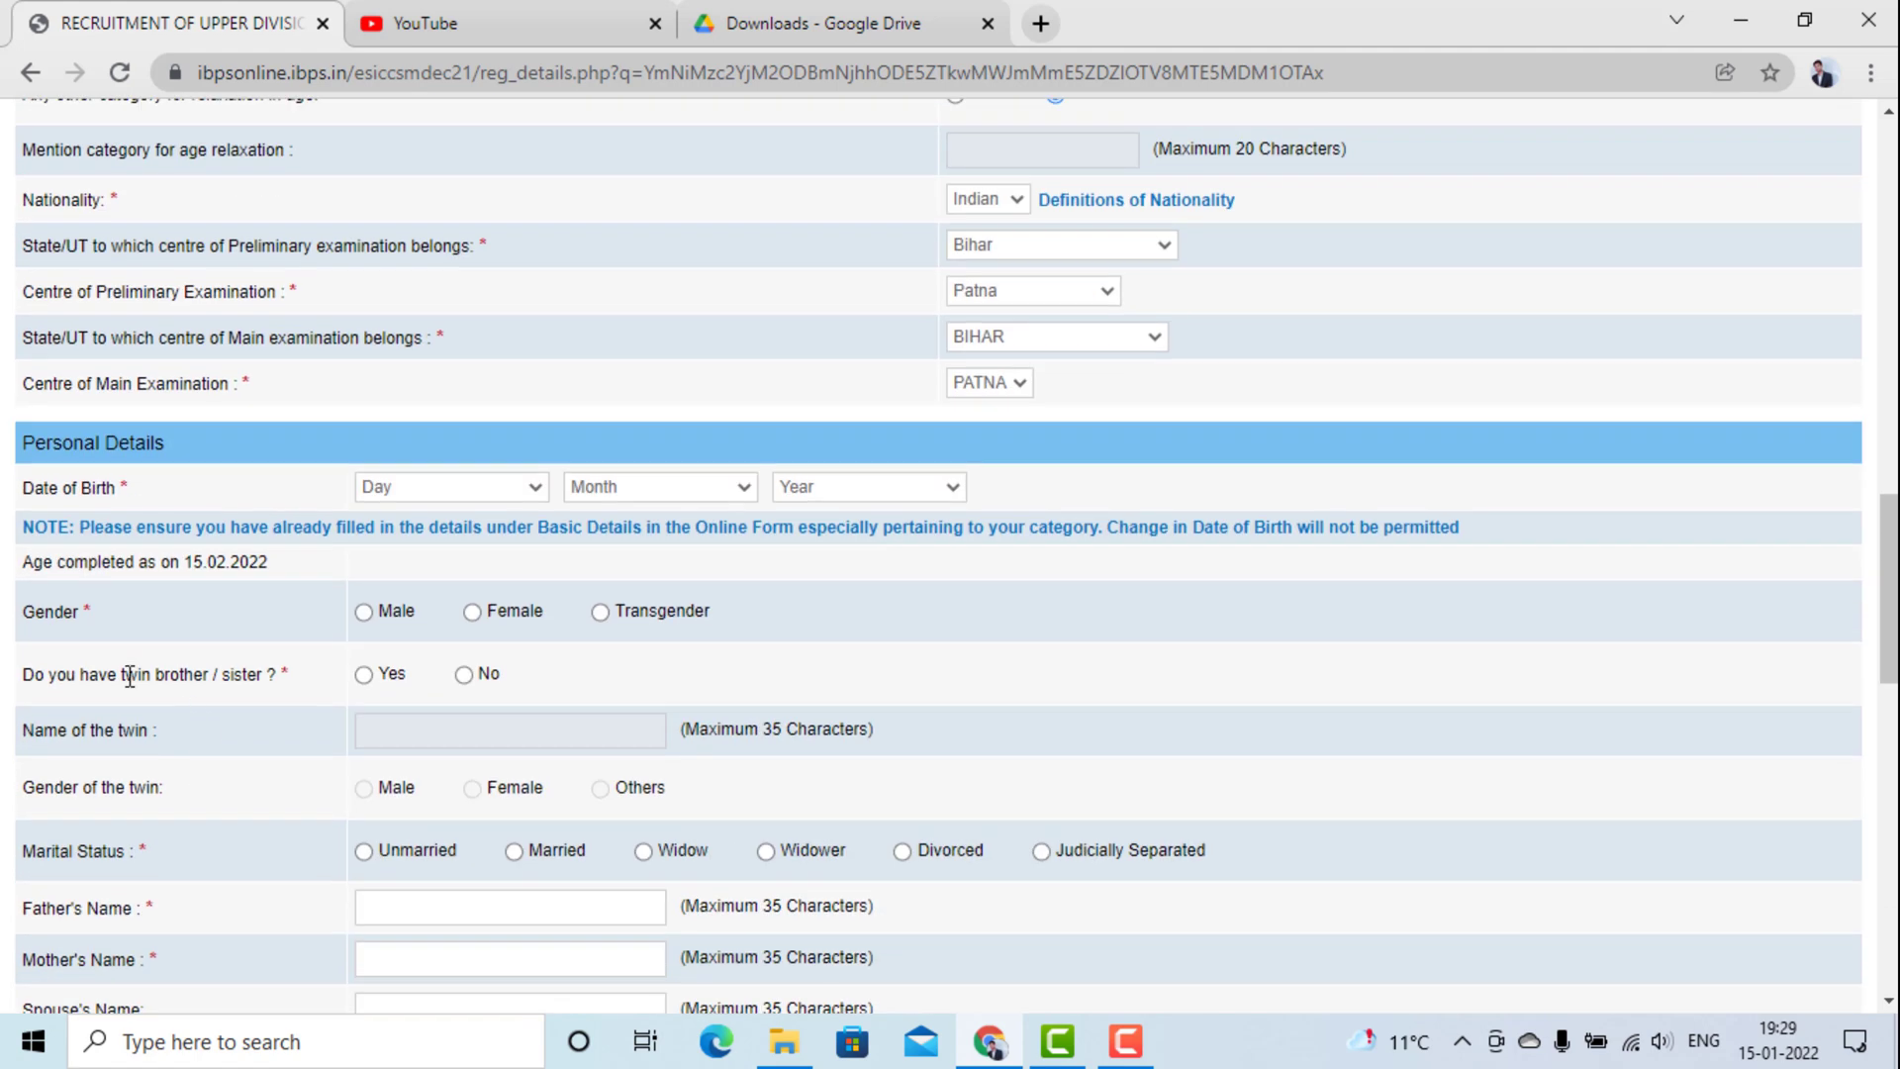
{"action": "scroll", "coordinate": [109, 557], "scroll_direction": "down", "scroll_amount": 1}
{"action": "left_click", "coordinate": [464, 348]}
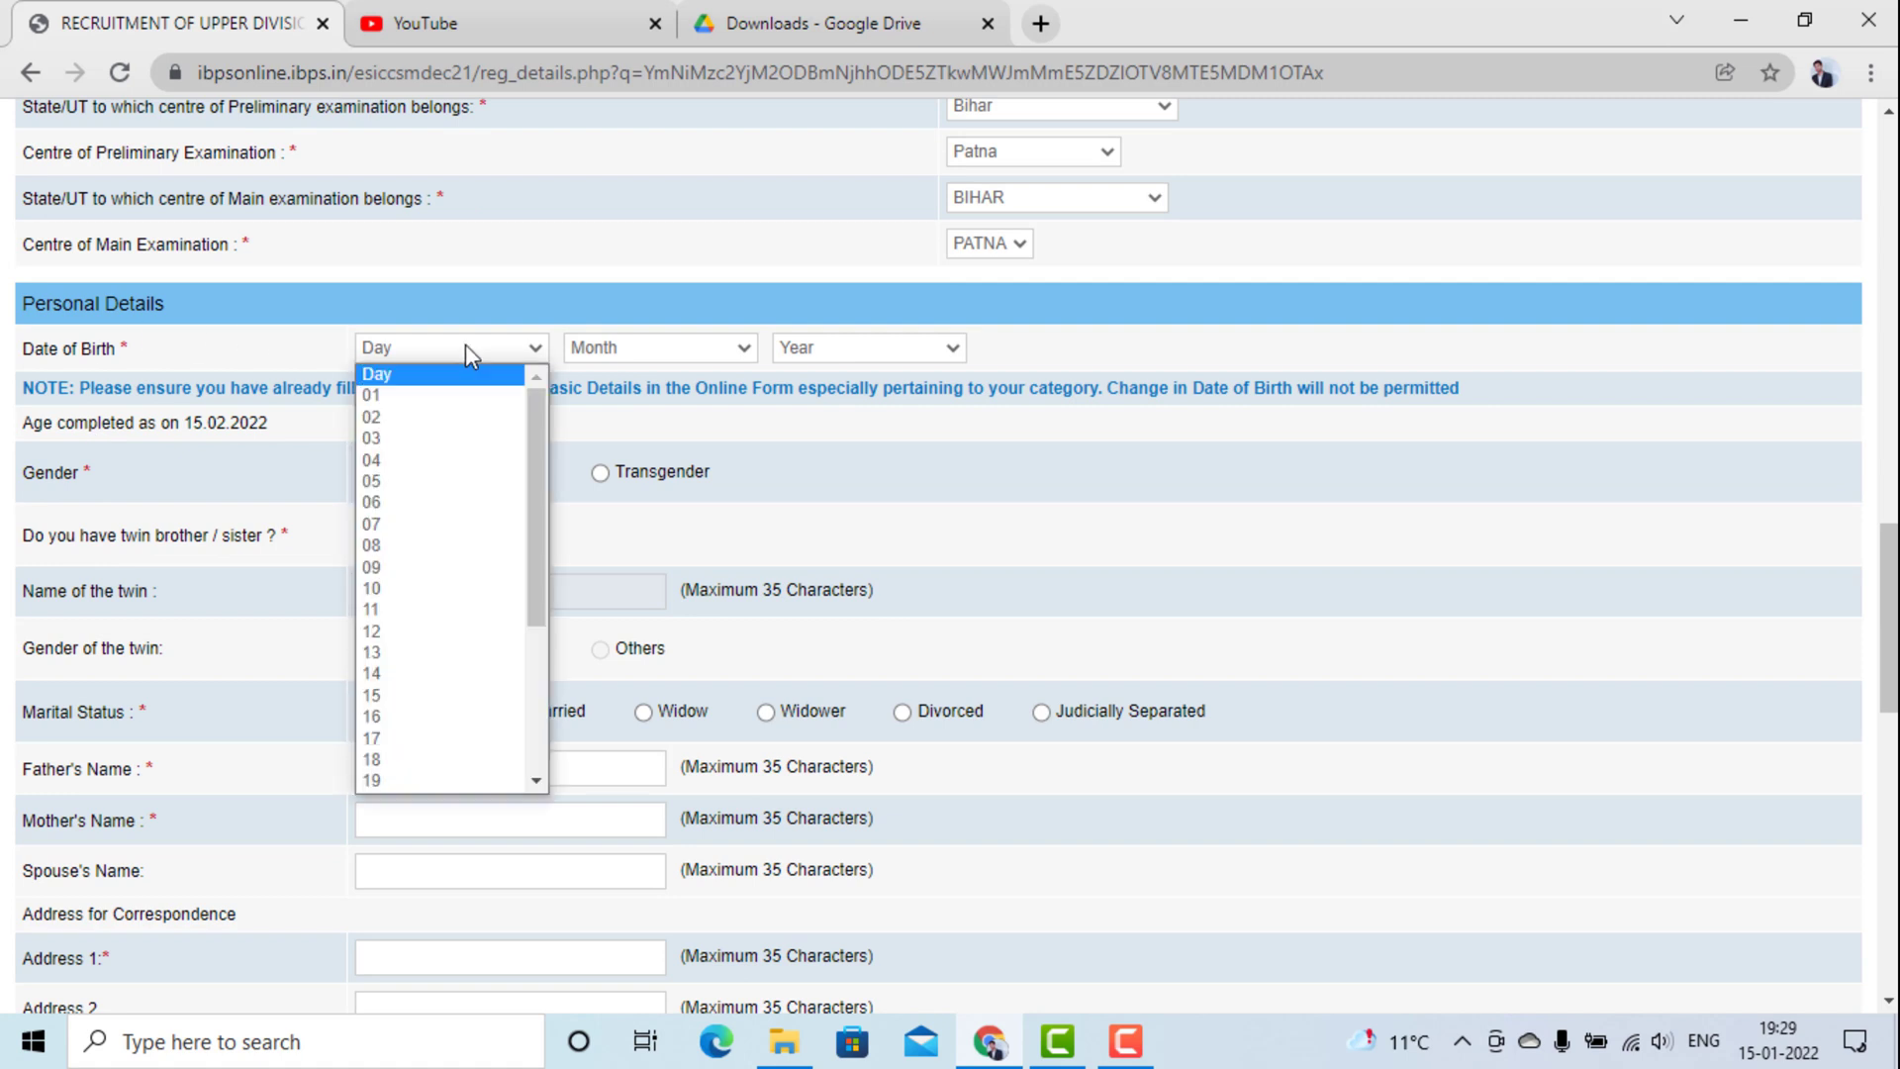
{"action": "left_click", "coordinate": [446, 416]}
{"action": "left_click", "coordinate": [648, 348]}
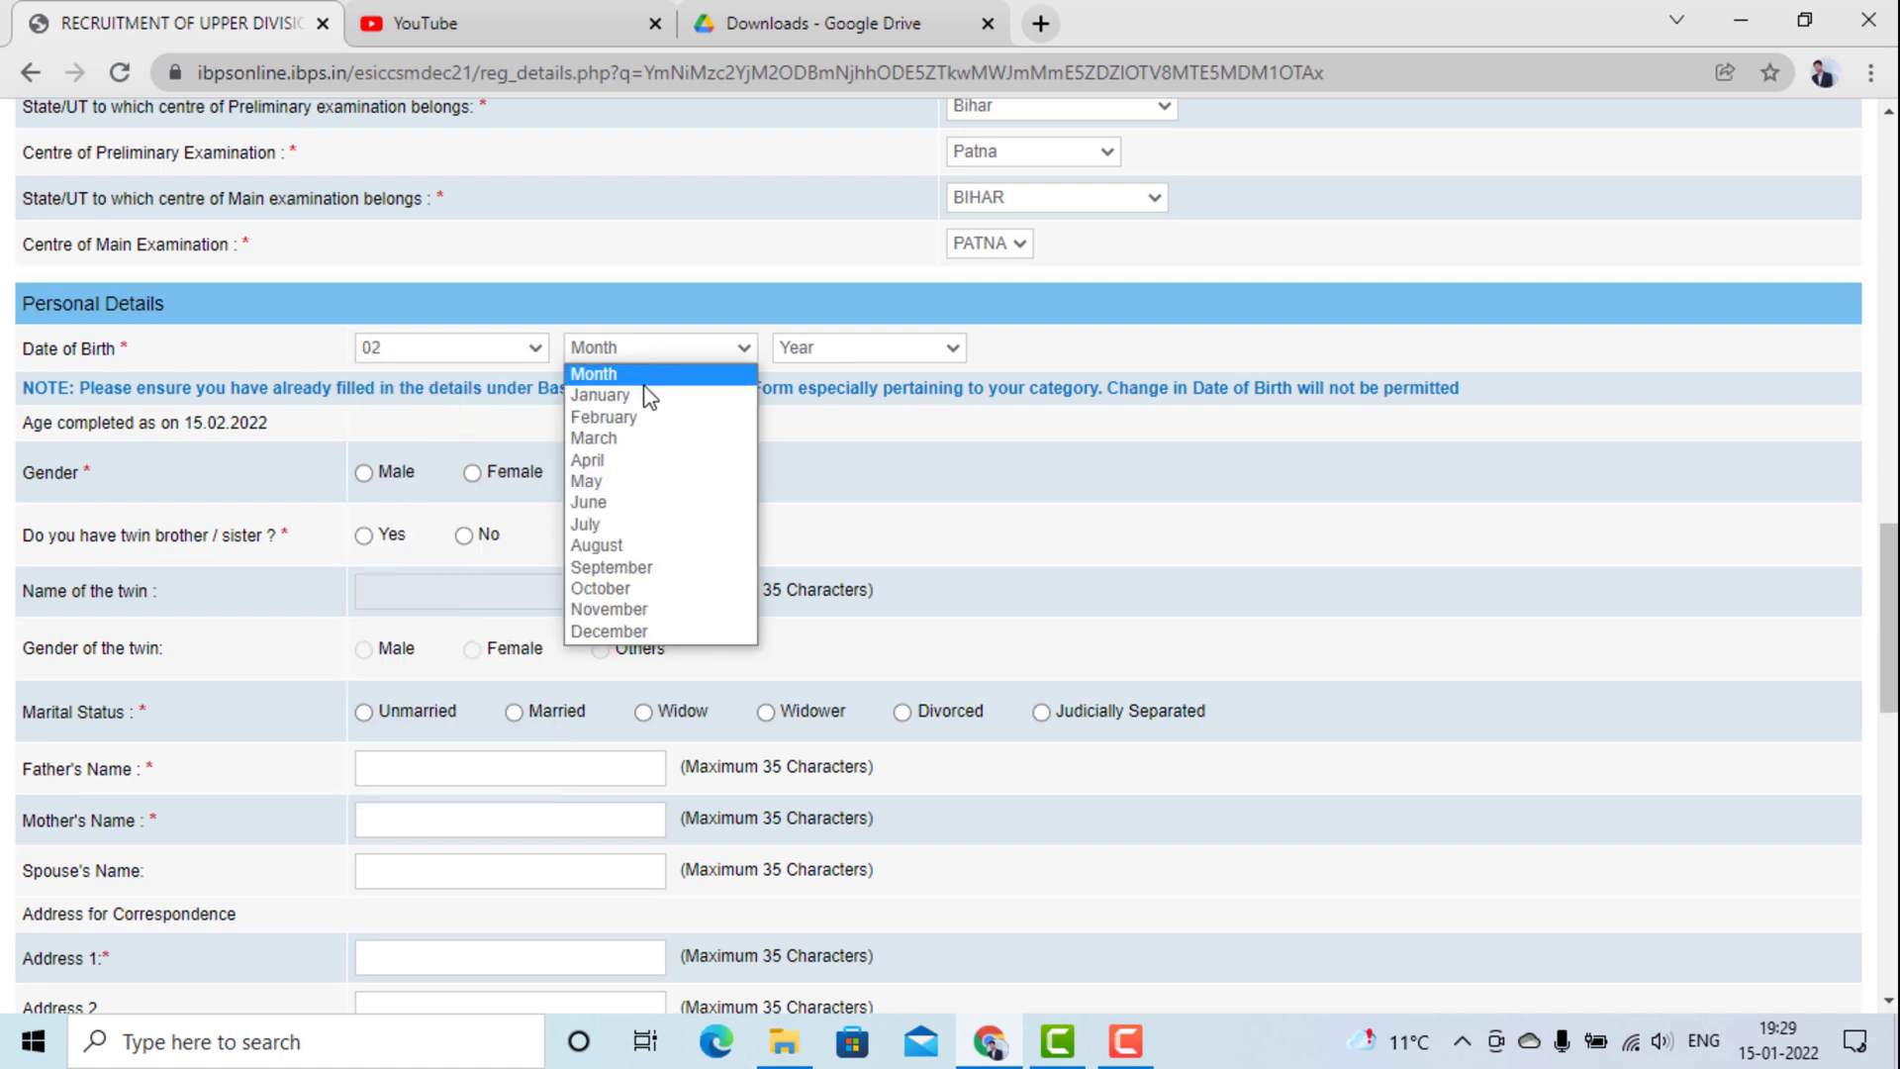
{"action": "left_click", "coordinate": [638, 460]}
{"action": "left_click", "coordinate": [797, 348]}
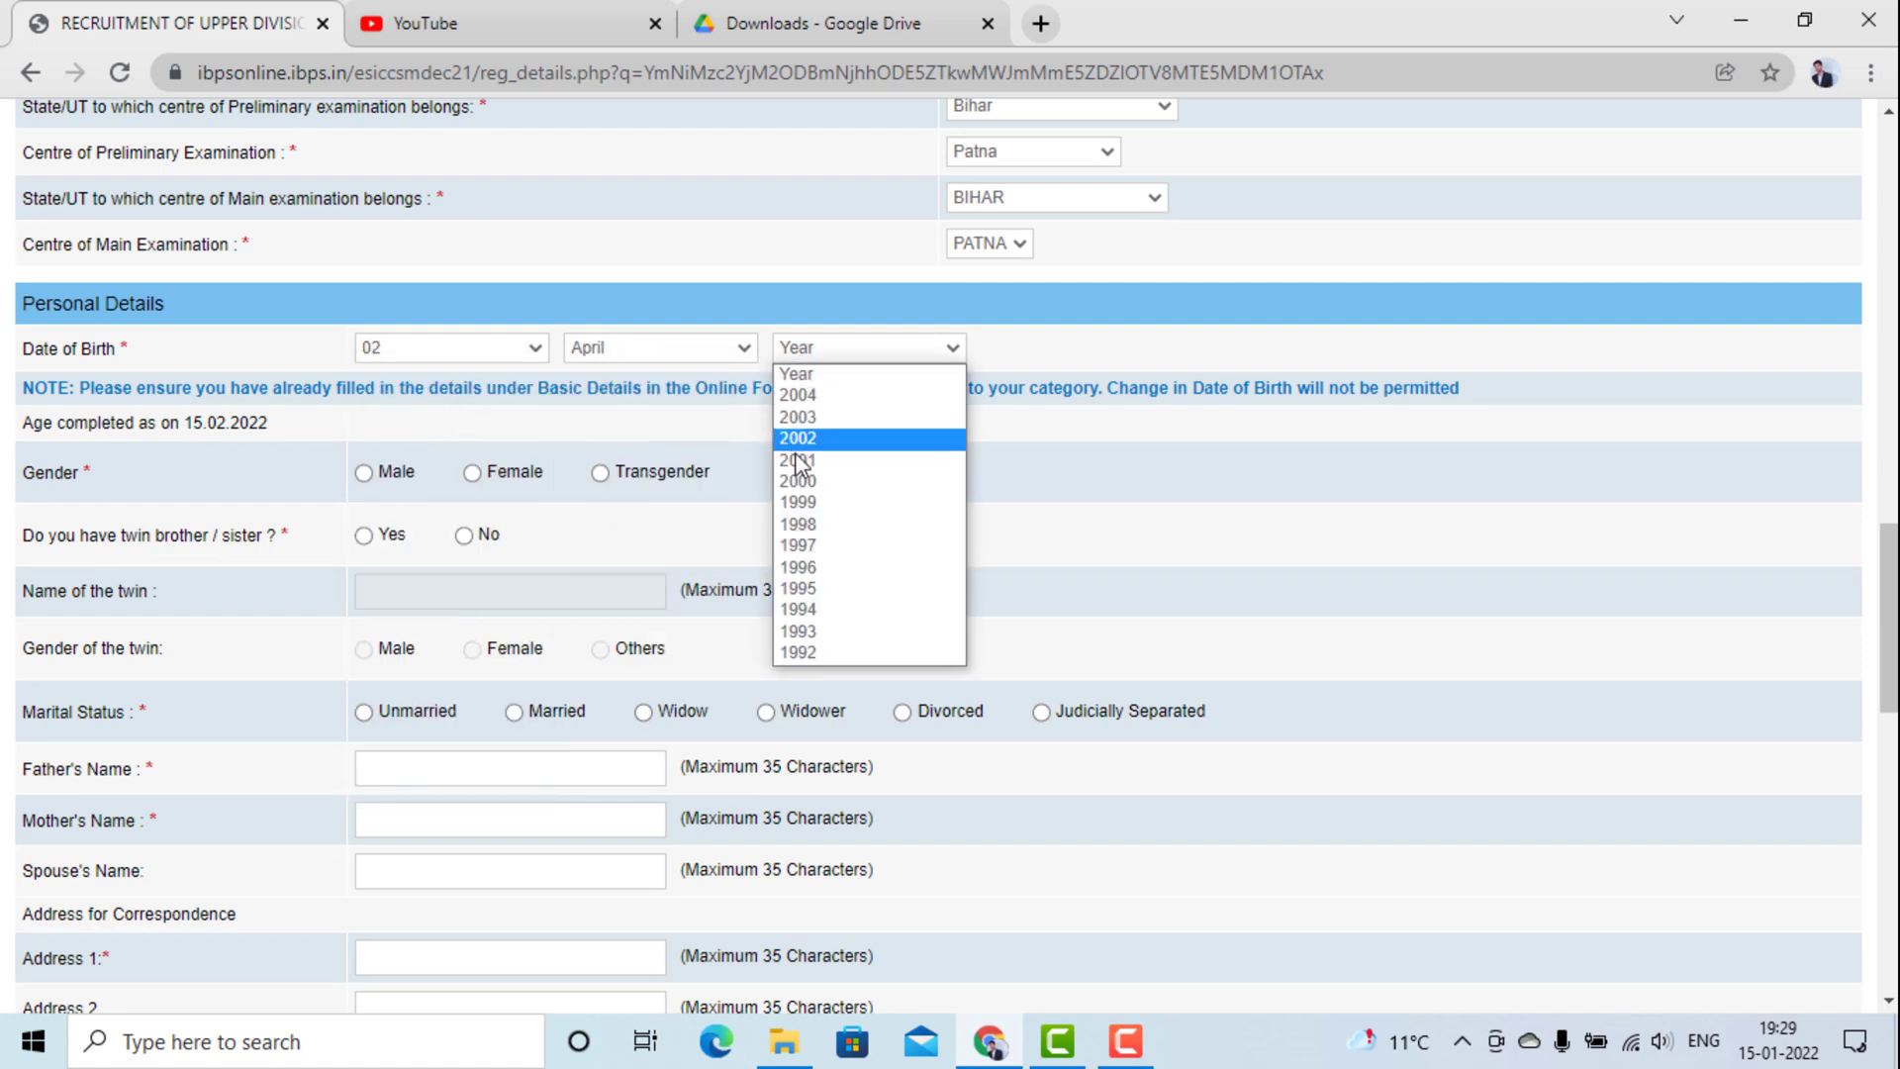
{"action": "left_click", "coordinate": [810, 566]}
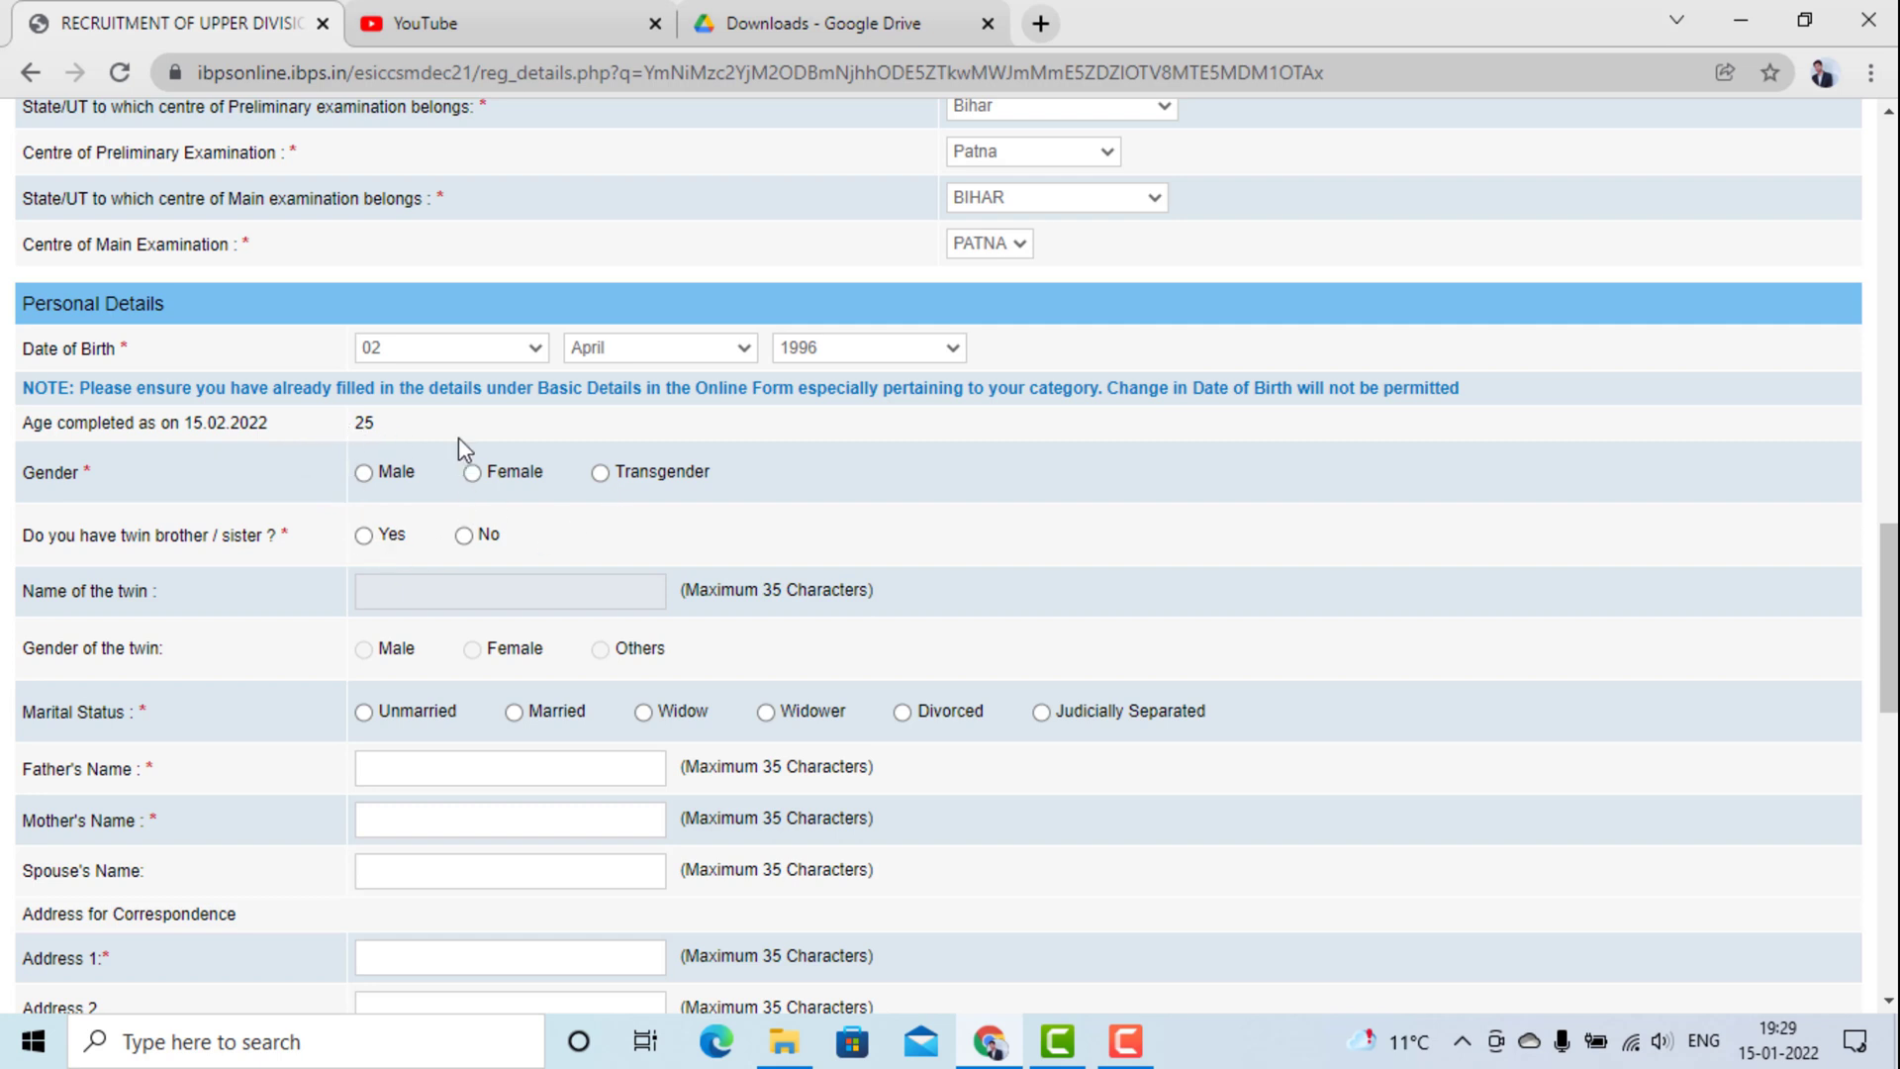
{"action": "left_click", "coordinate": [498, 358]}
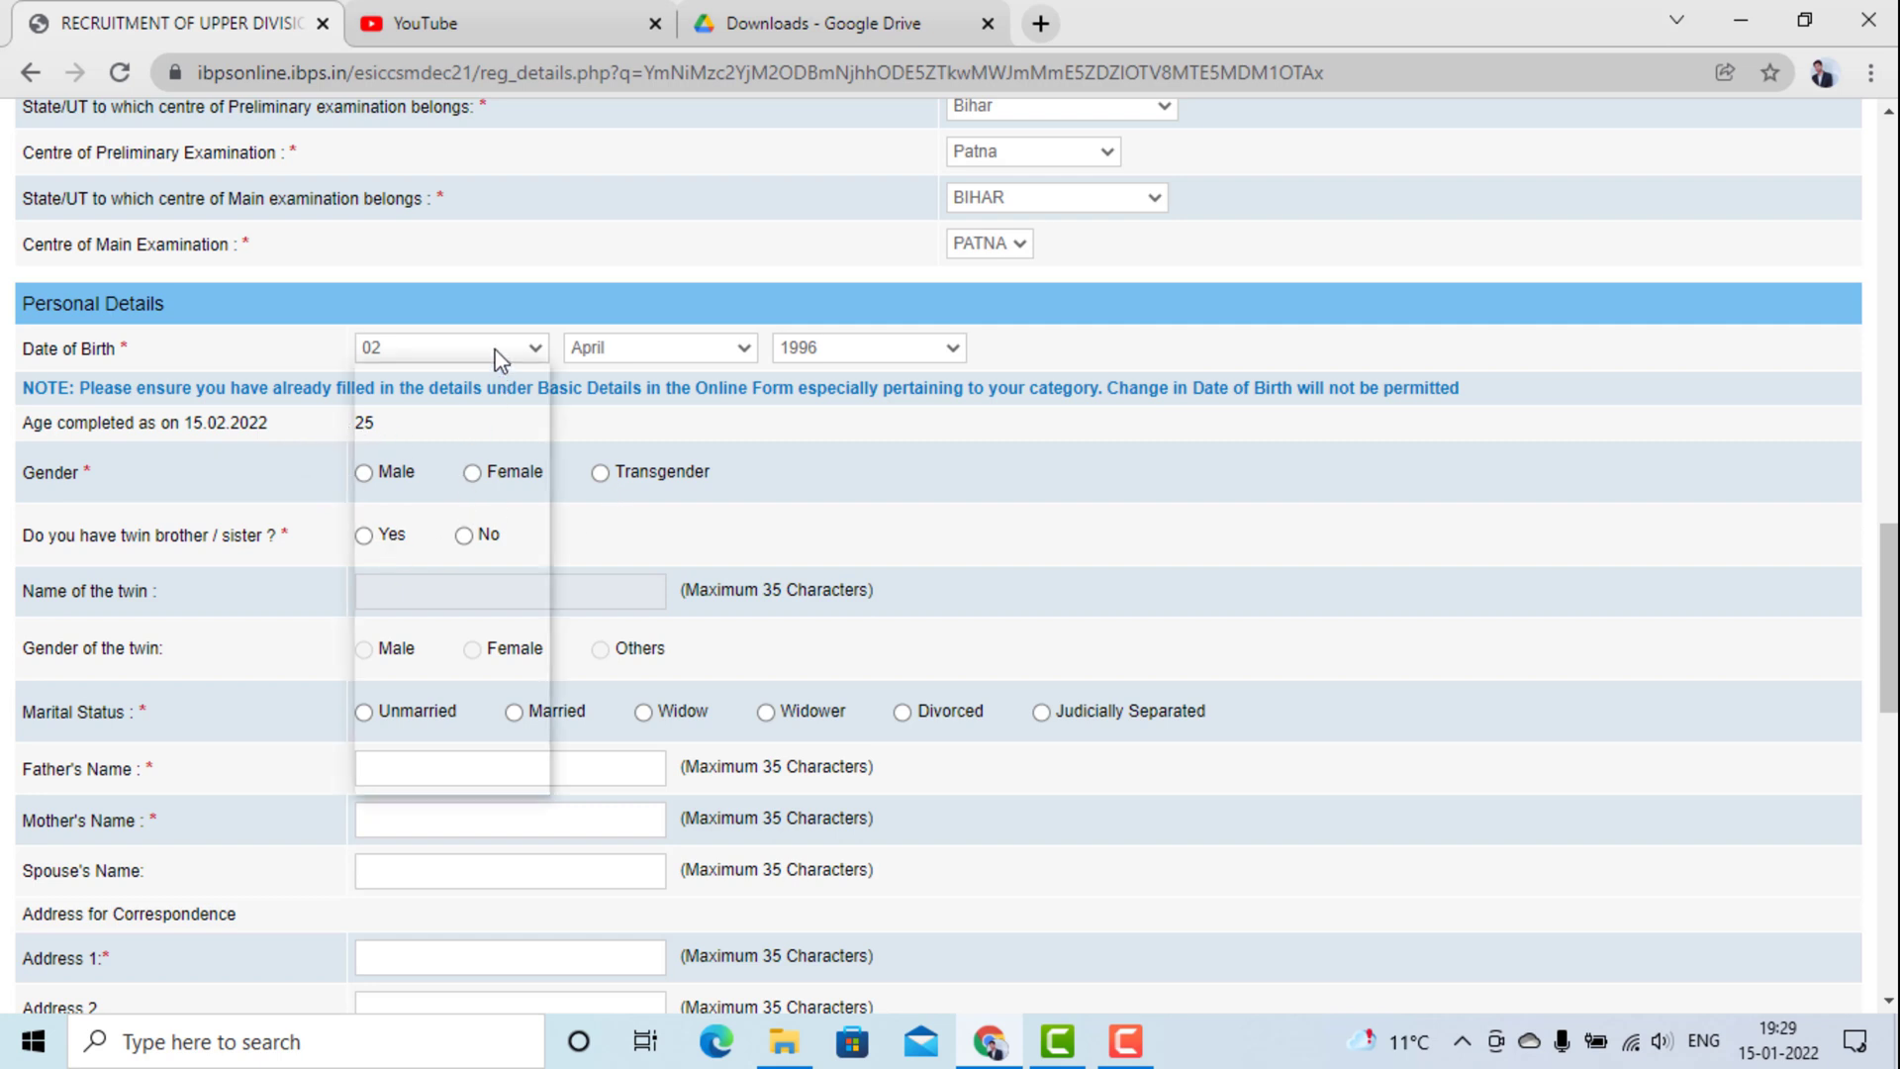
{"action": "left_click", "coordinate": [473, 590]}
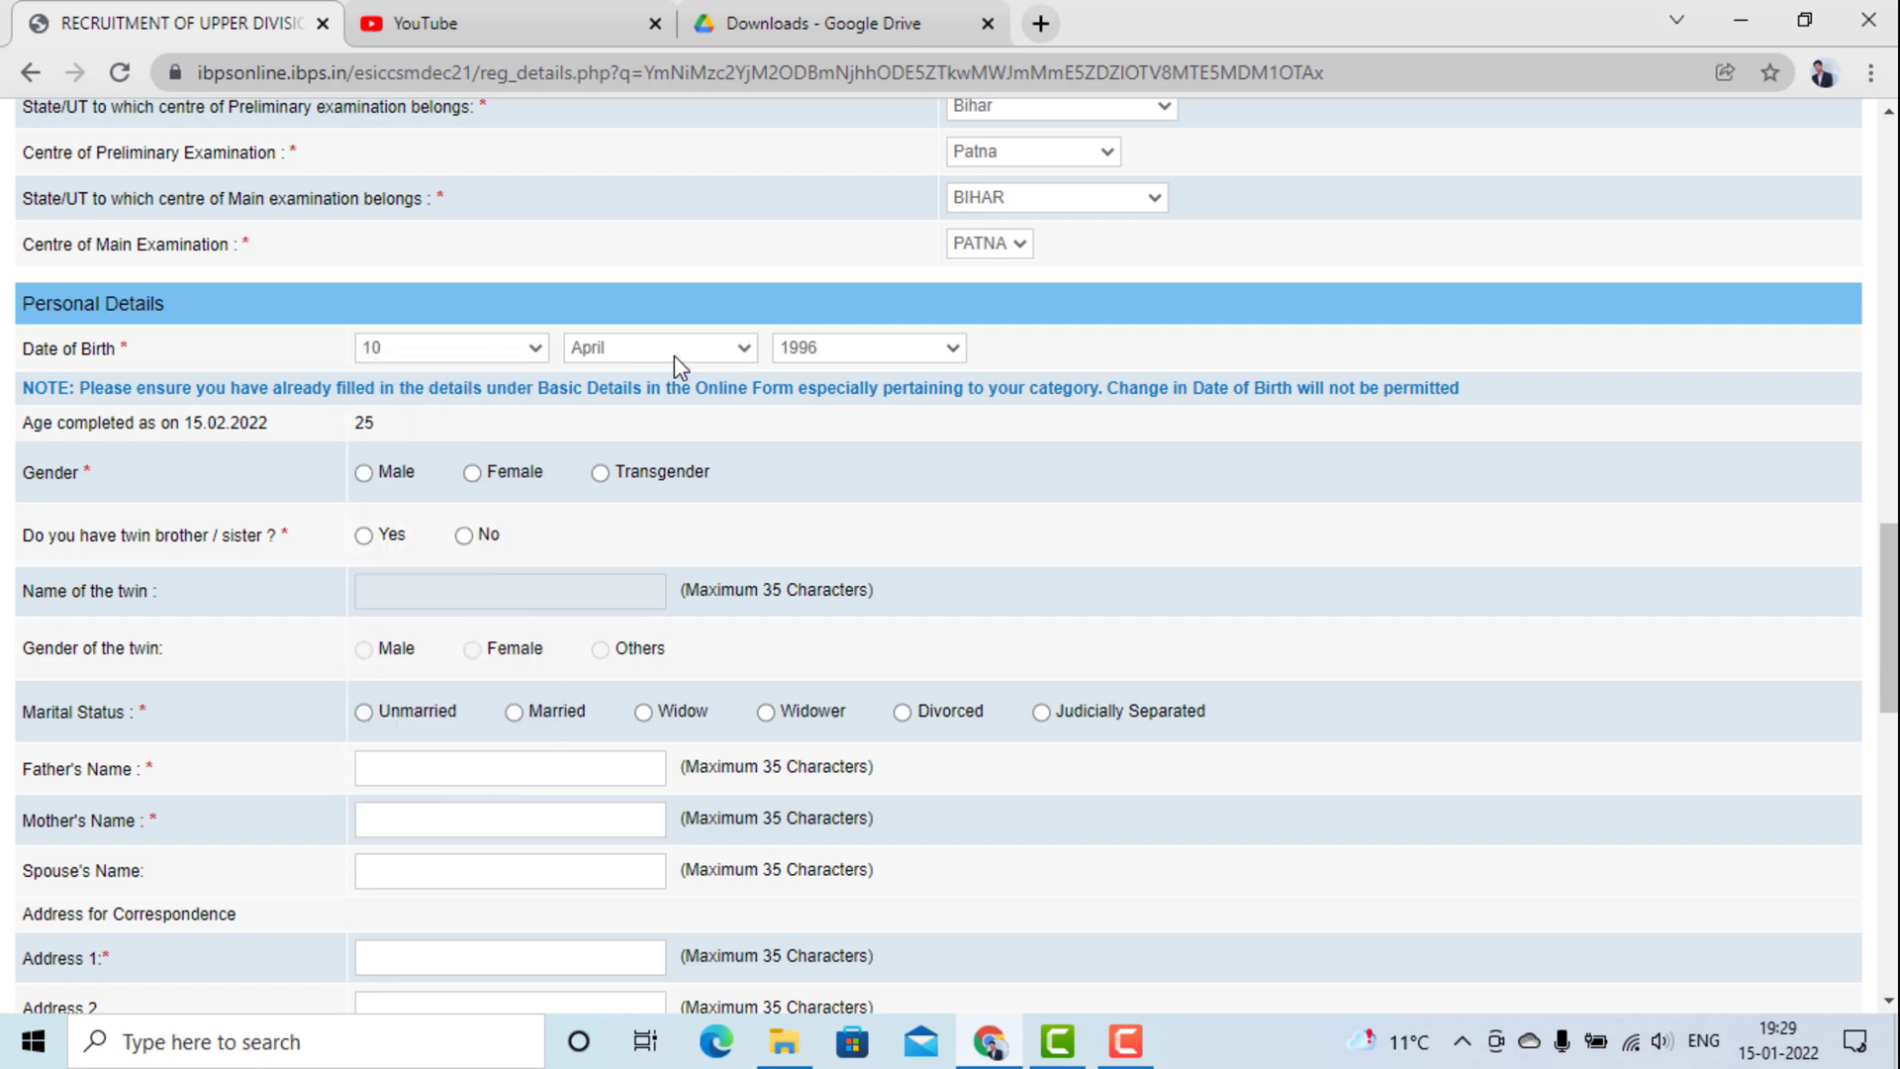
{"action": "left_click", "coordinate": [674, 355]}
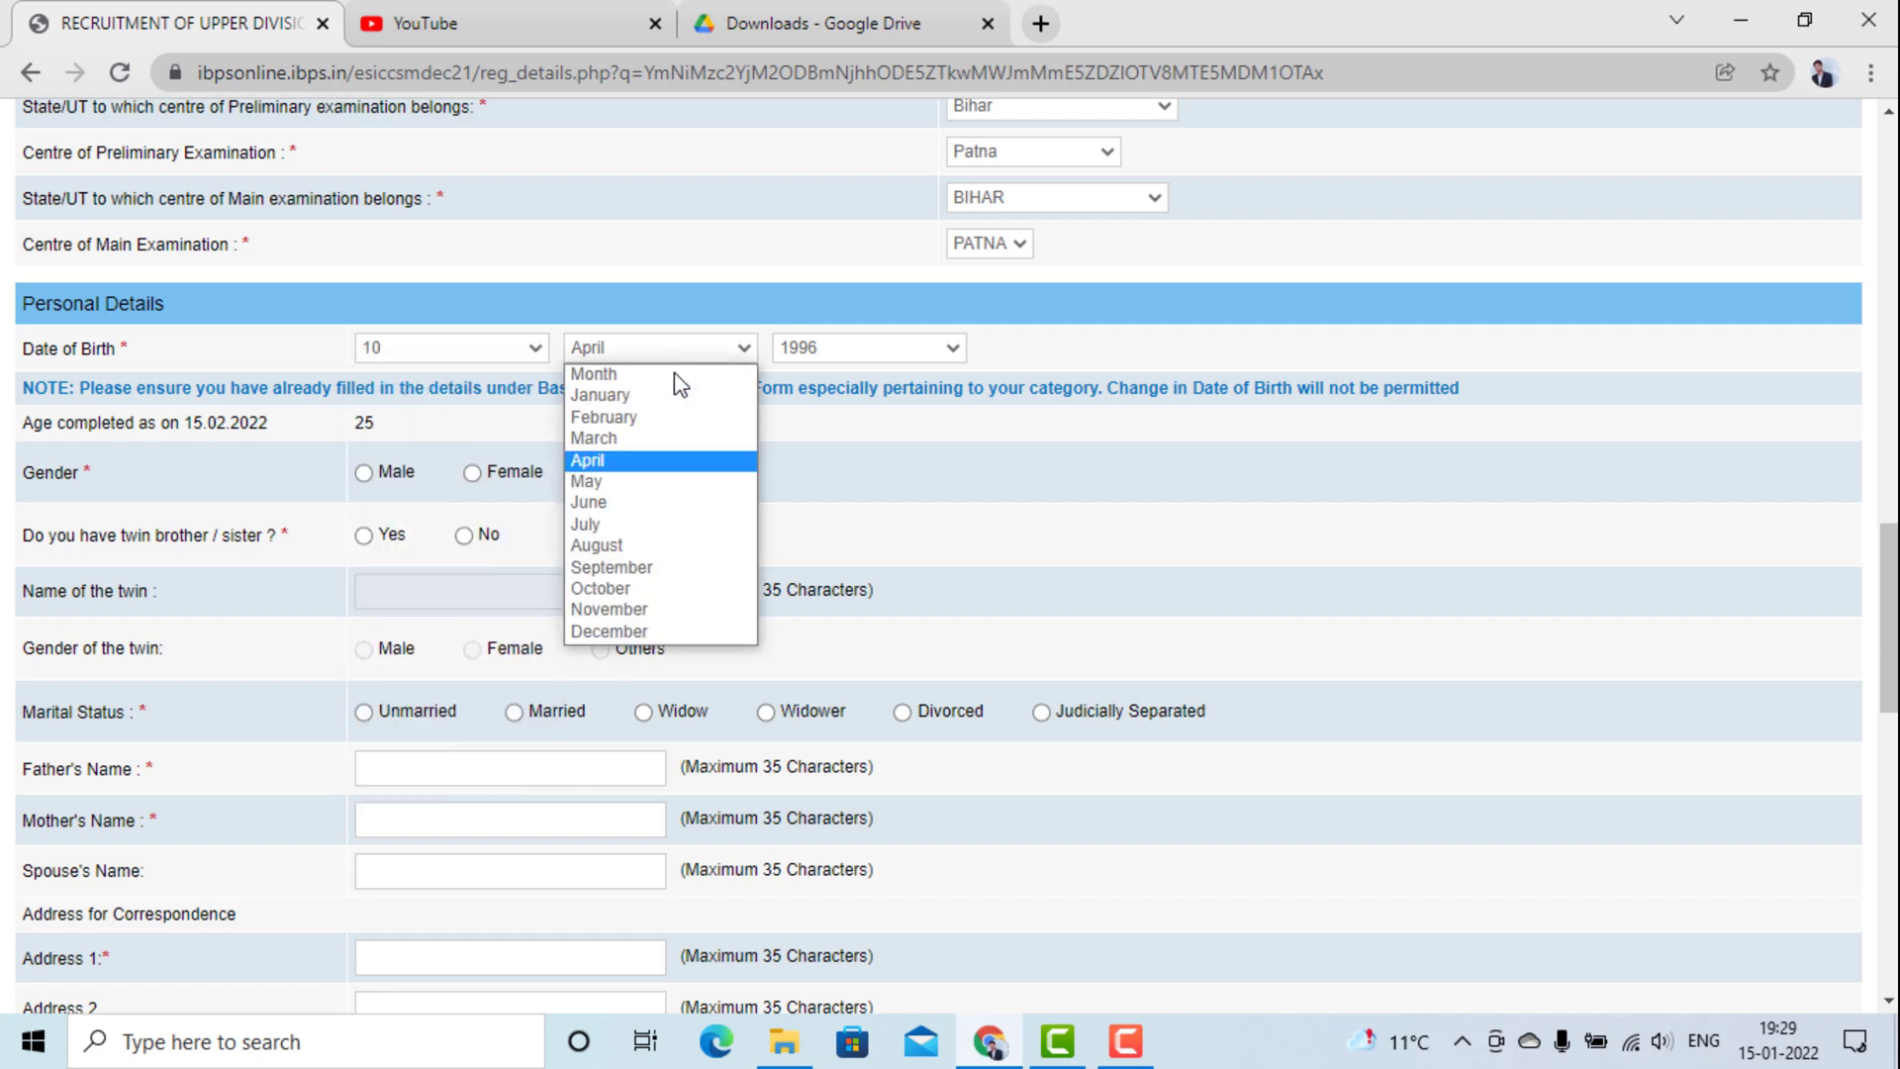
{"action": "left_click", "coordinate": [668, 546]}
{"action": "left_click", "coordinate": [842, 355]}
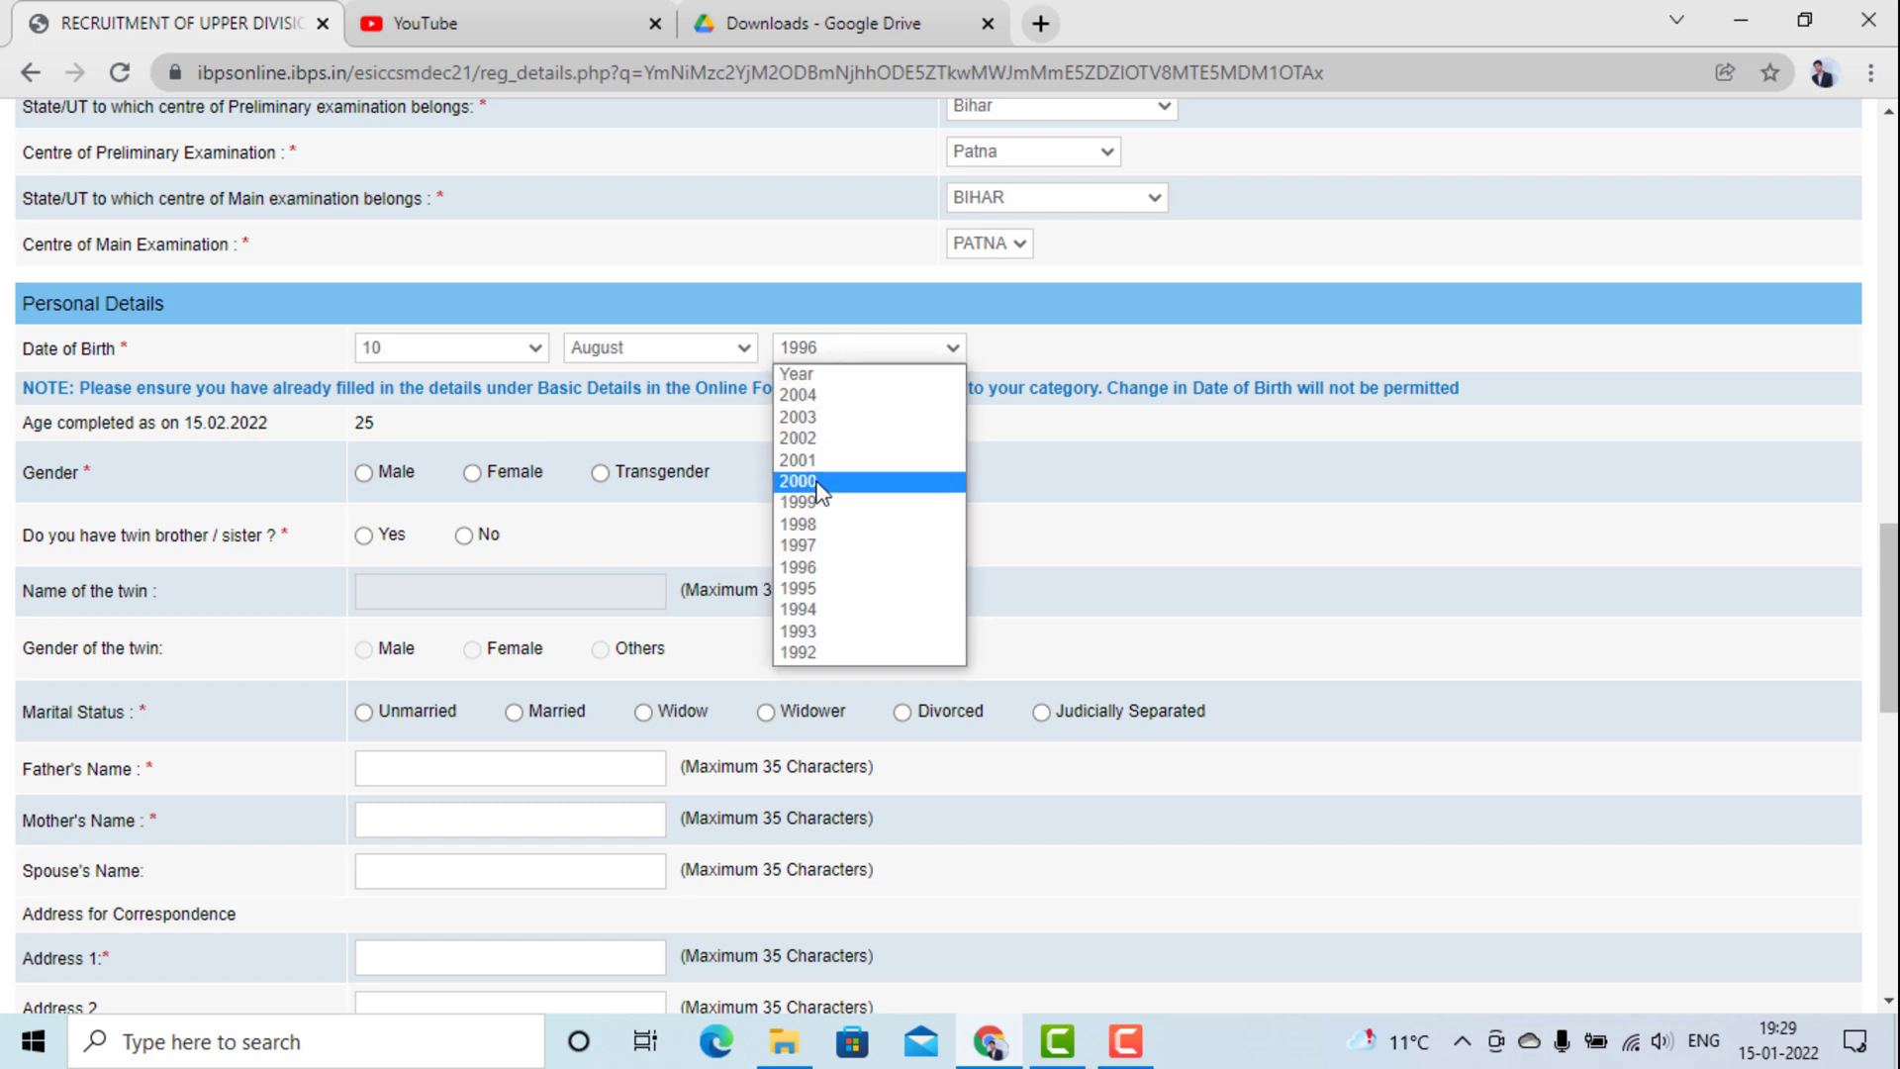
{"action": "left_click", "coordinate": [816, 572]}
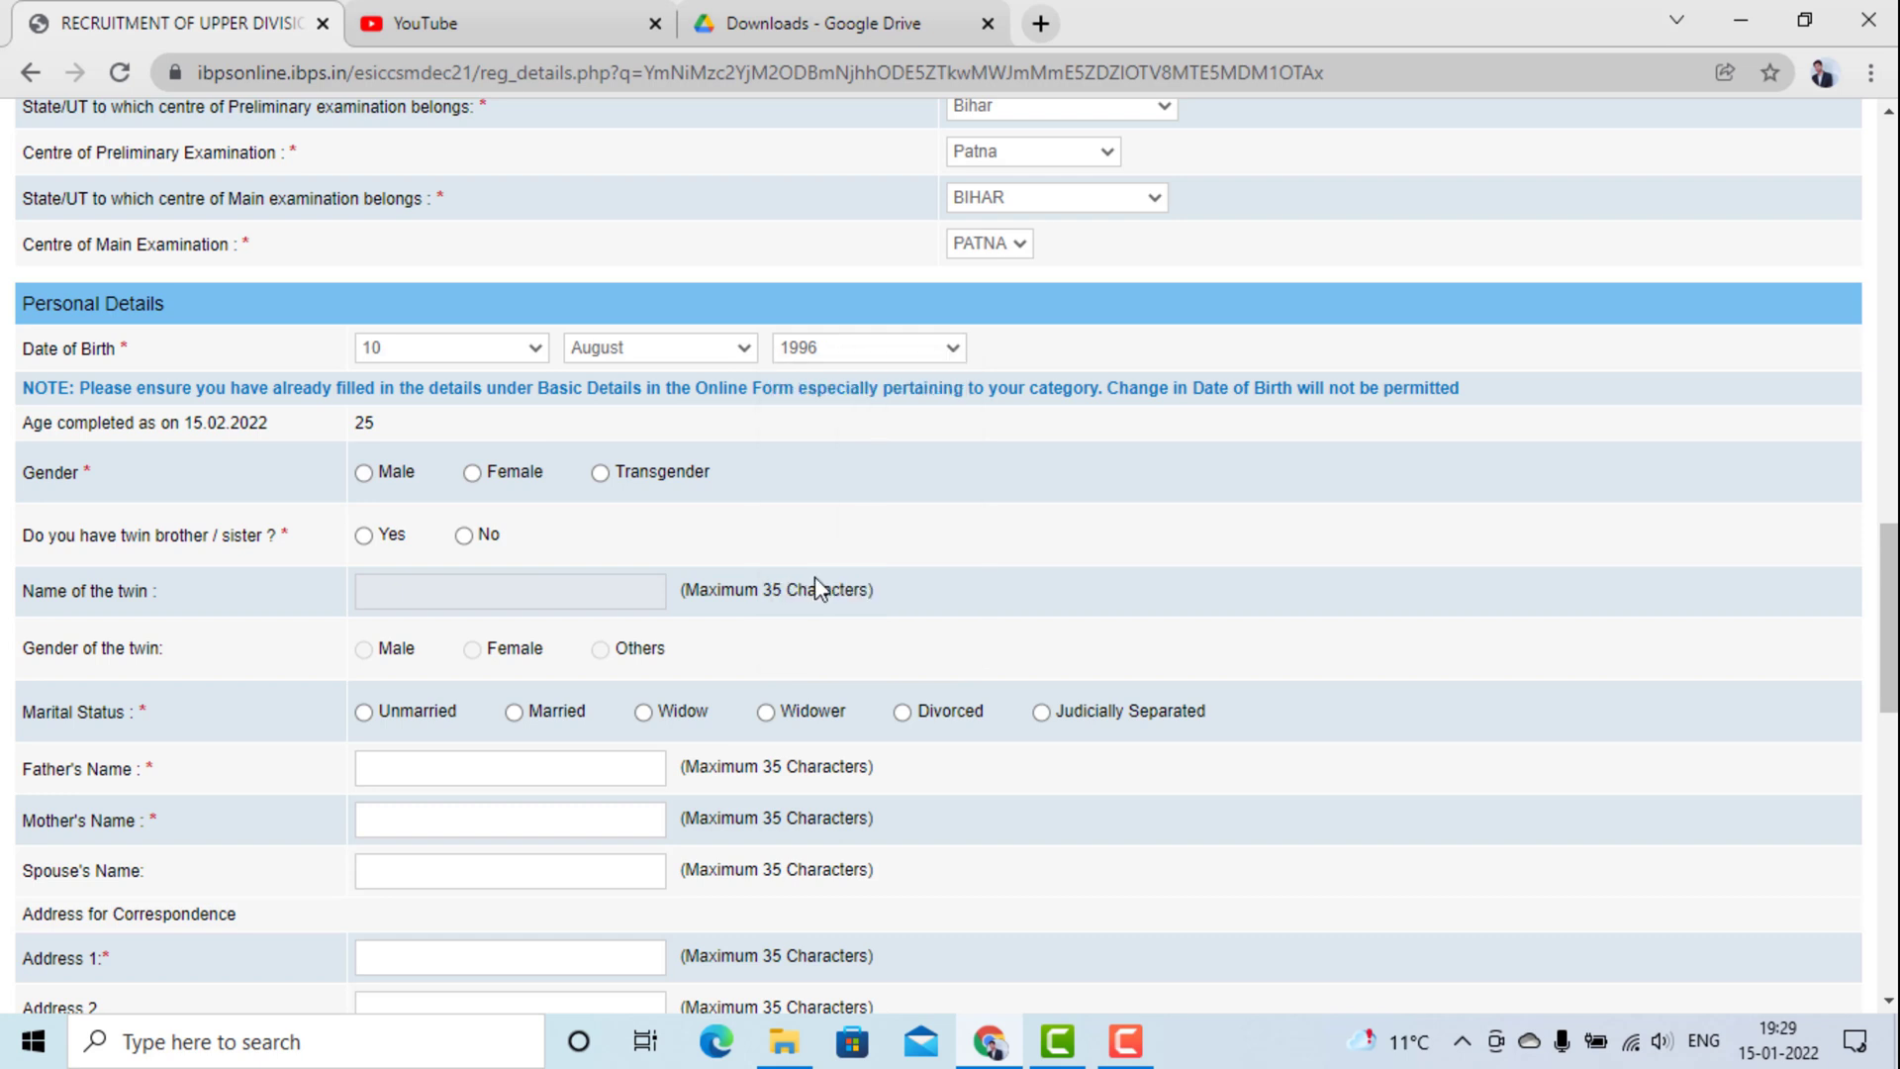
{"action": "left_click", "coordinate": [860, 356]}
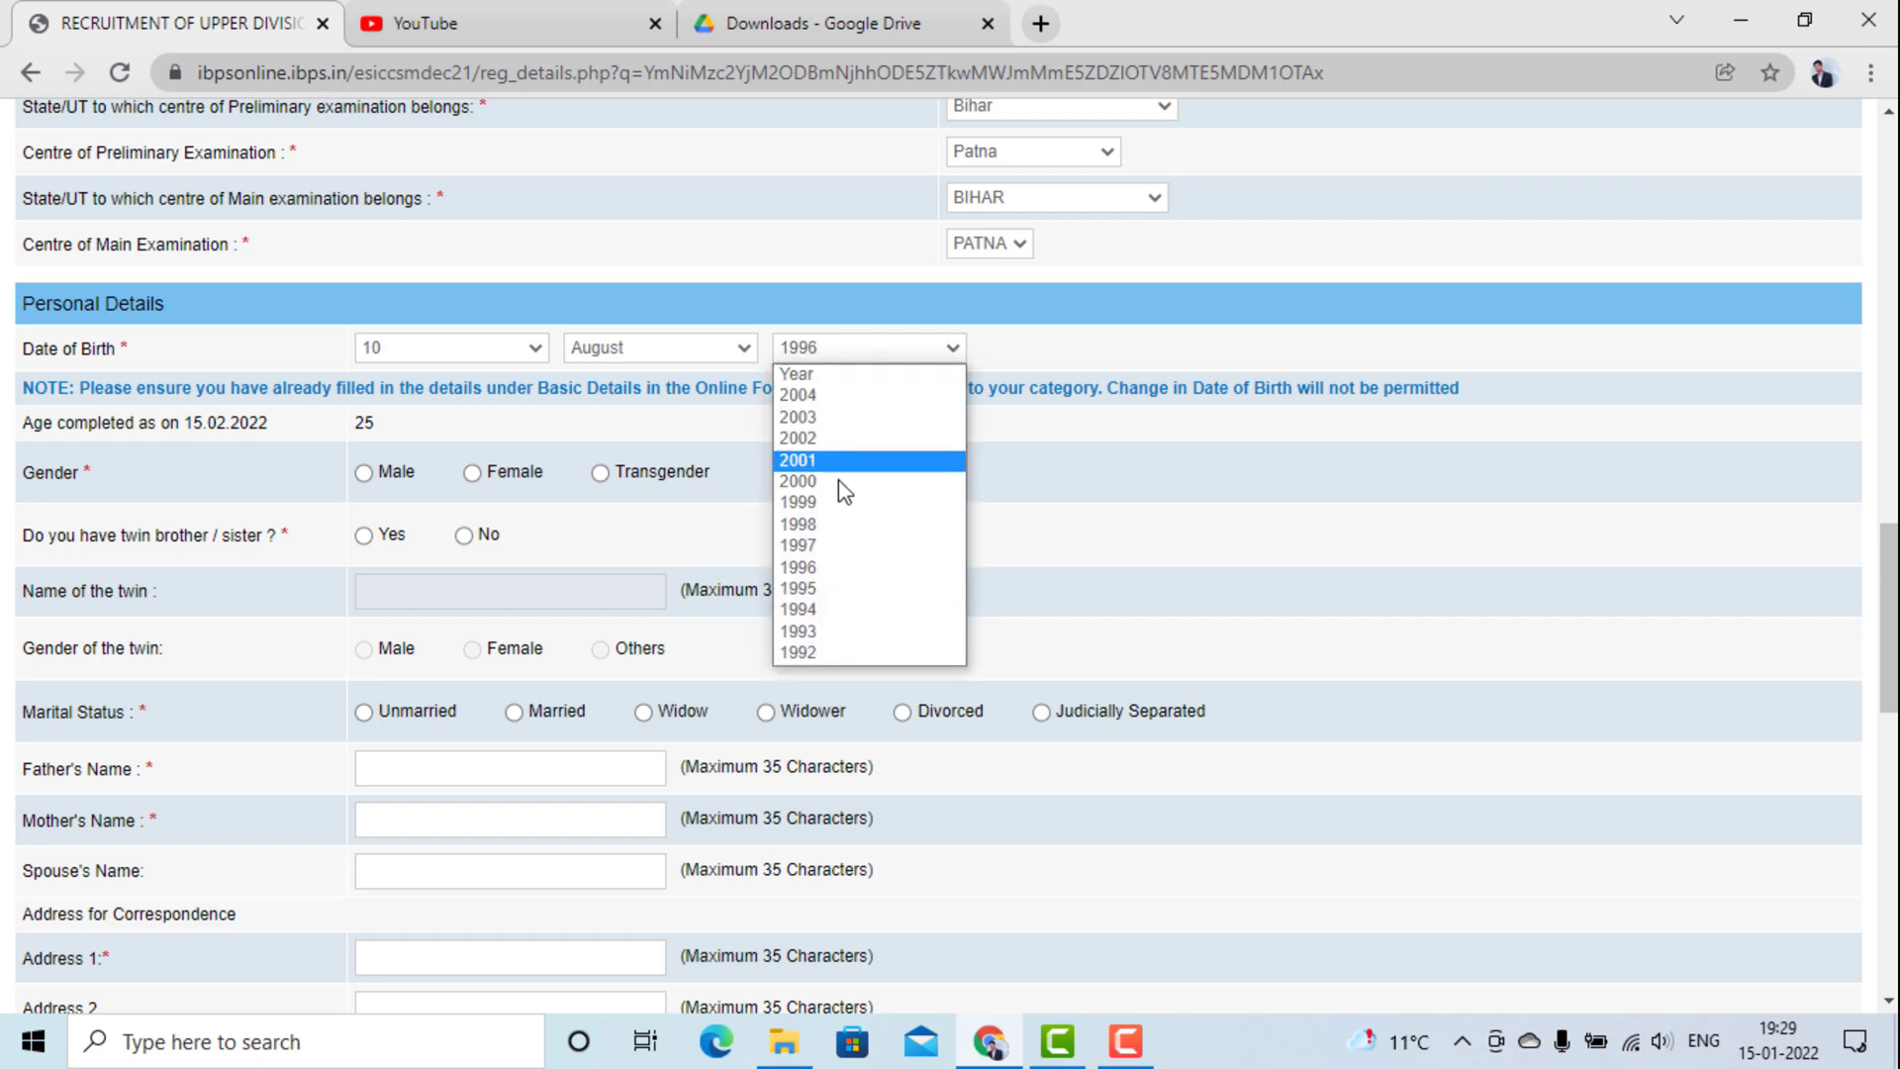
{"action": "left_click", "coordinate": [834, 591]}
{"action": "left_click", "coordinate": [492, 355]}
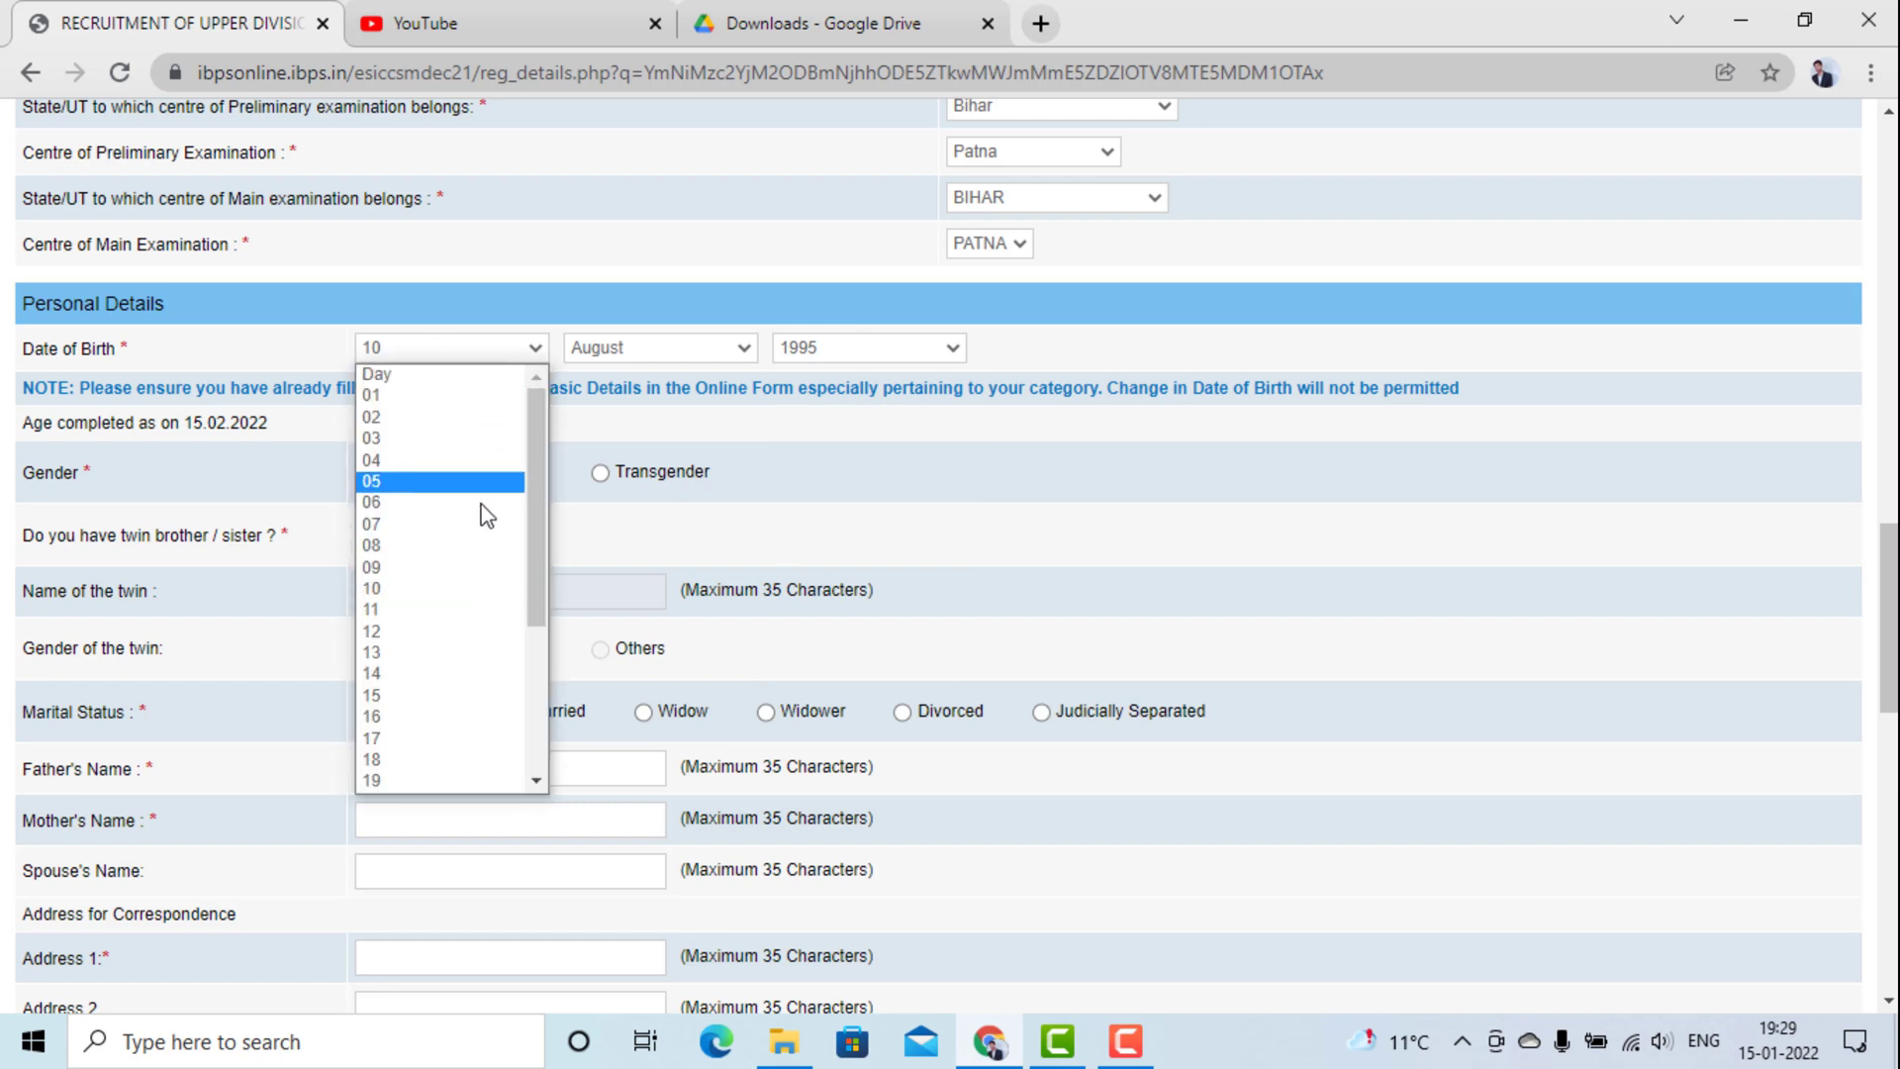
{"action": "left_click", "coordinate": [481, 420]}
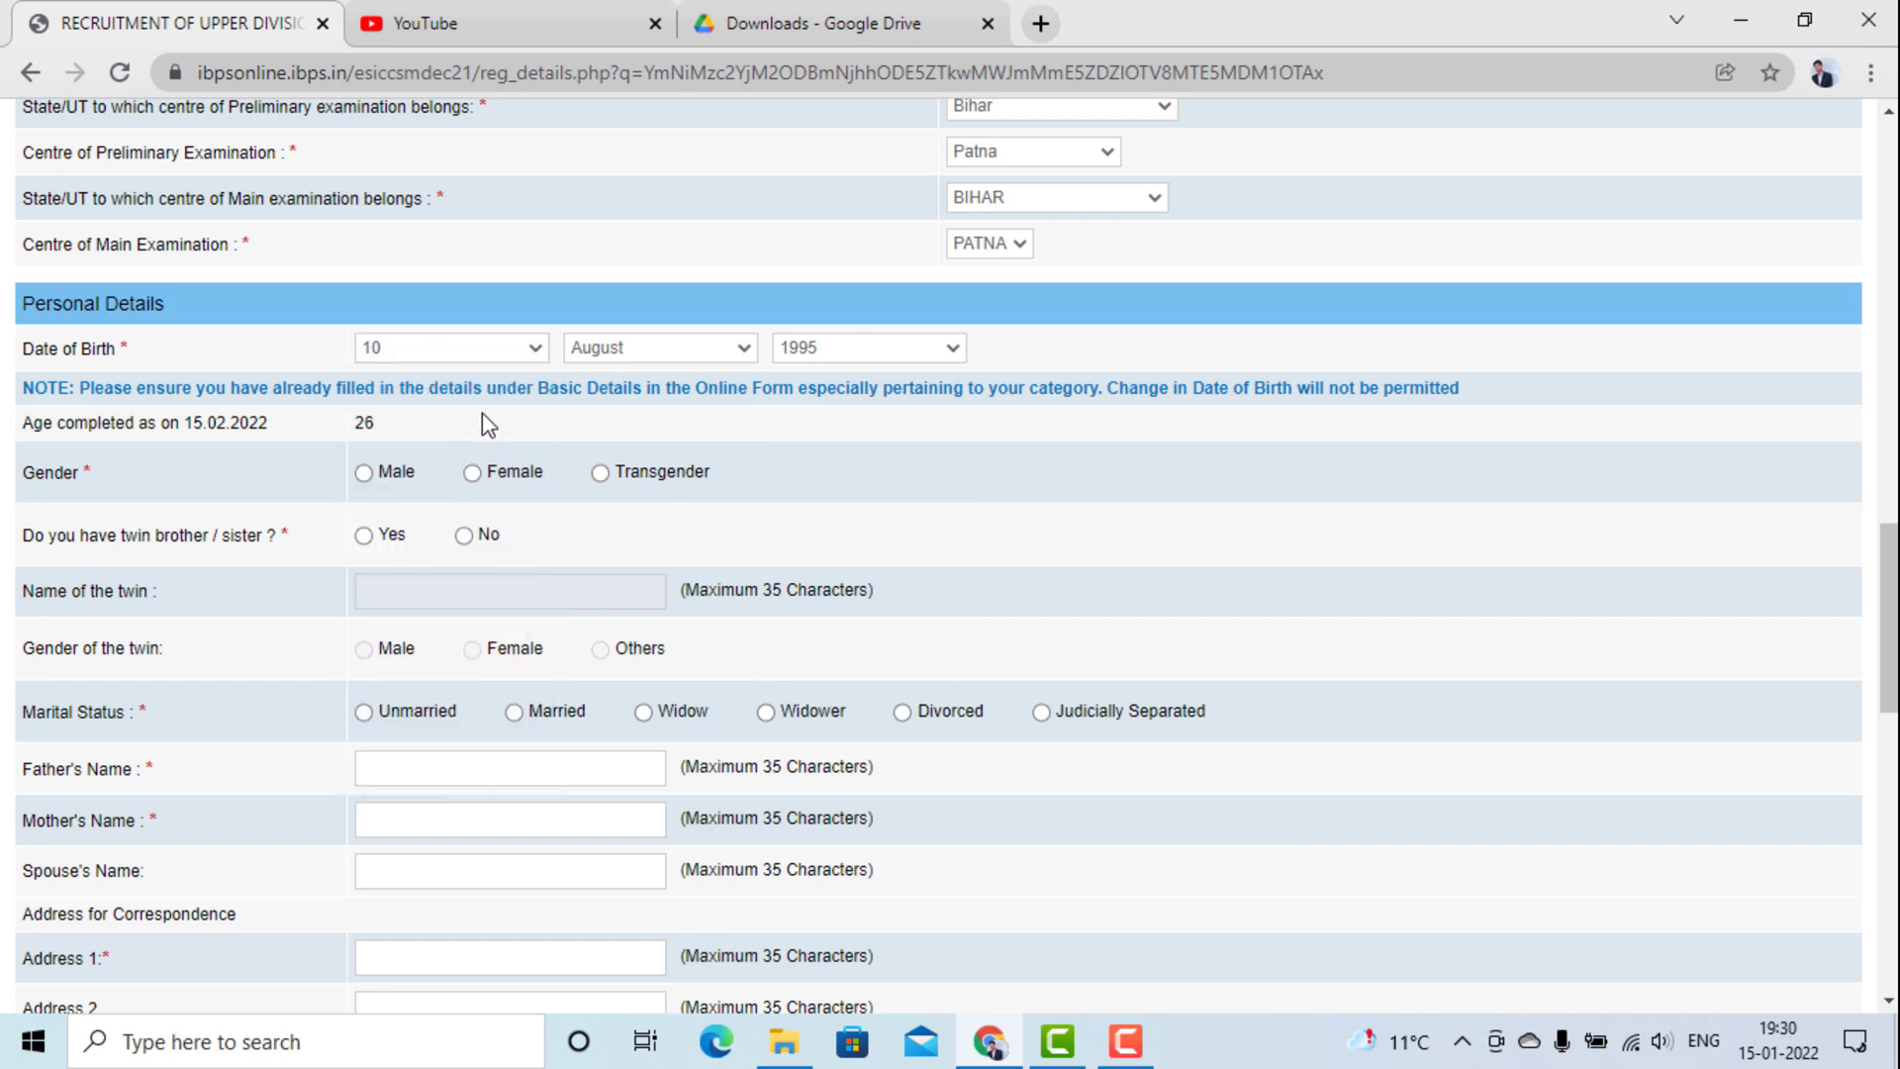
{"action": "left_click", "coordinate": [606, 354]}
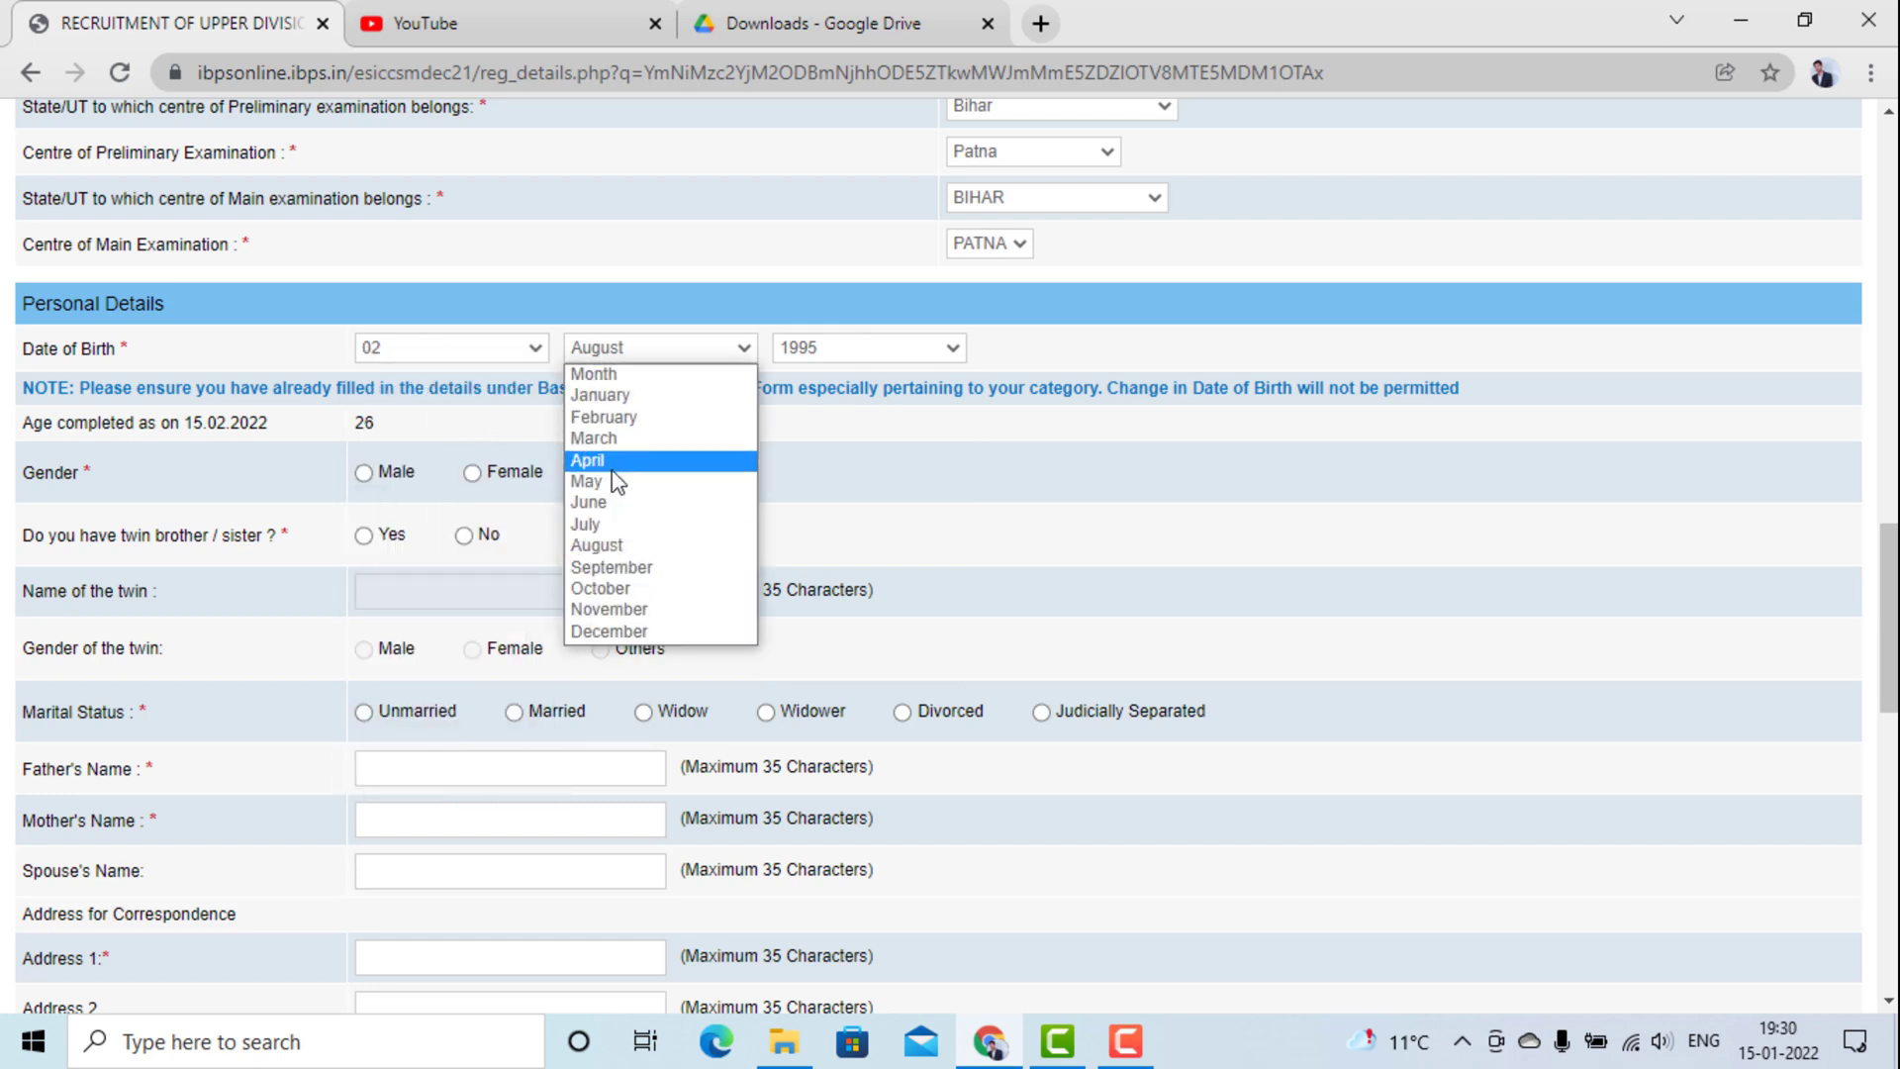
{"action": "left_click", "coordinate": [612, 463]}
{"action": "left_click", "coordinate": [782, 359]}
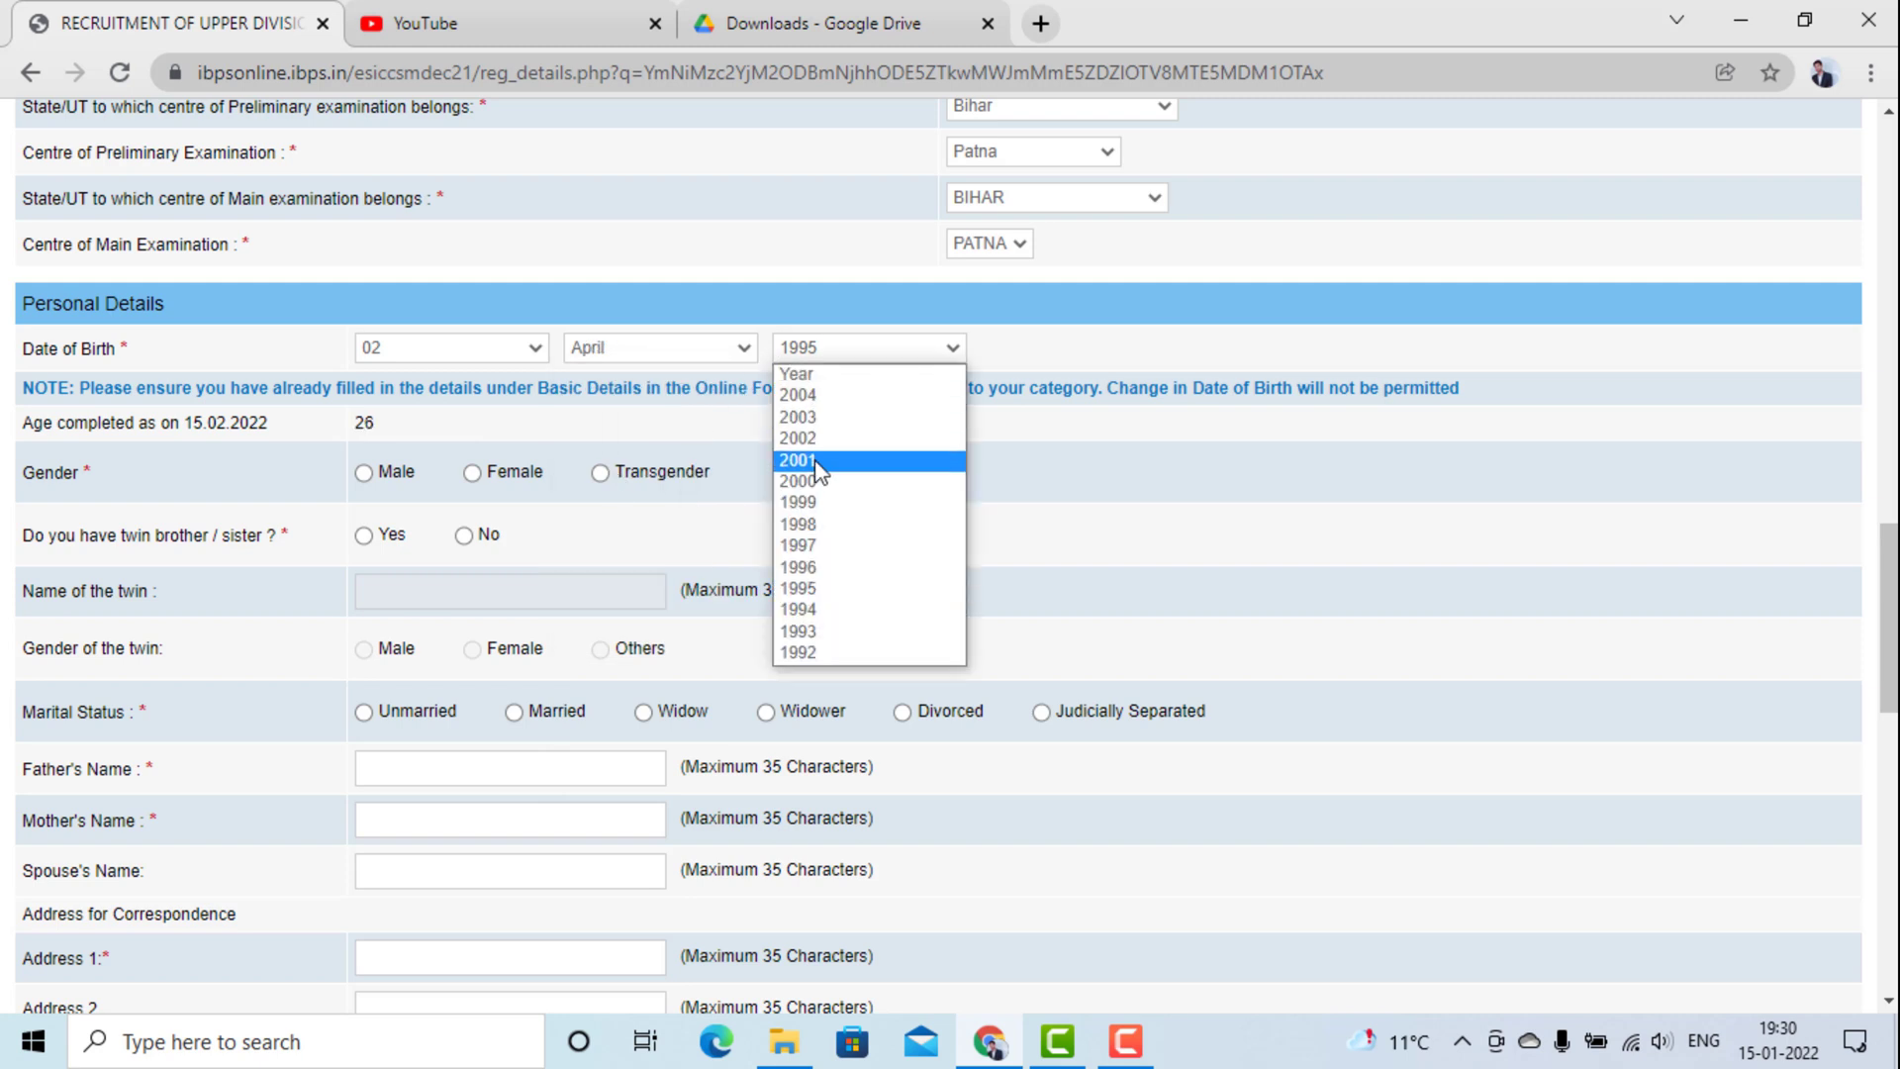
{"action": "left_click", "coordinate": [816, 562]}
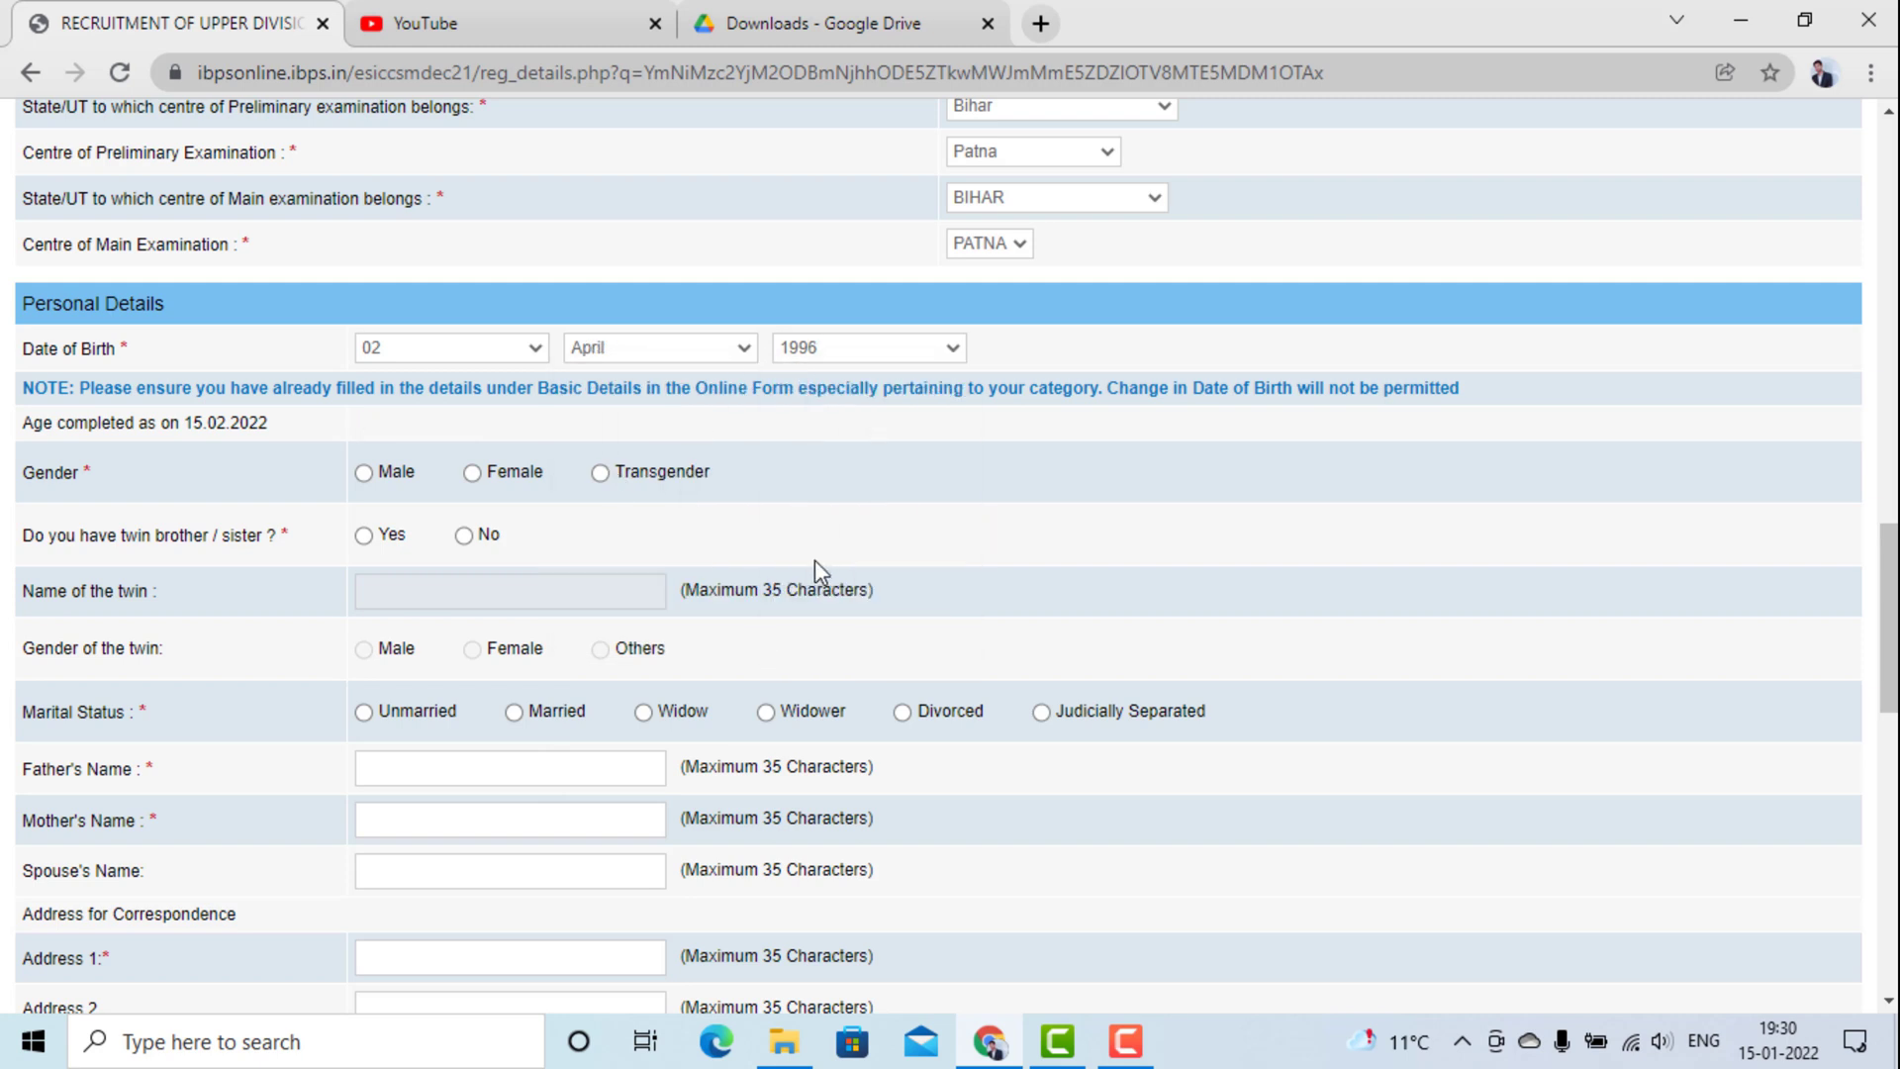
{"action": "left_click", "coordinate": [362, 473]}
Answer No to twin, choose Unmarried, and enter the father's and mother's names.
{"action": "left_click", "coordinate": [463, 536]}
{"action": "left_click", "coordinate": [364, 713]}
{"action": "left_click", "coordinate": [406, 771]}
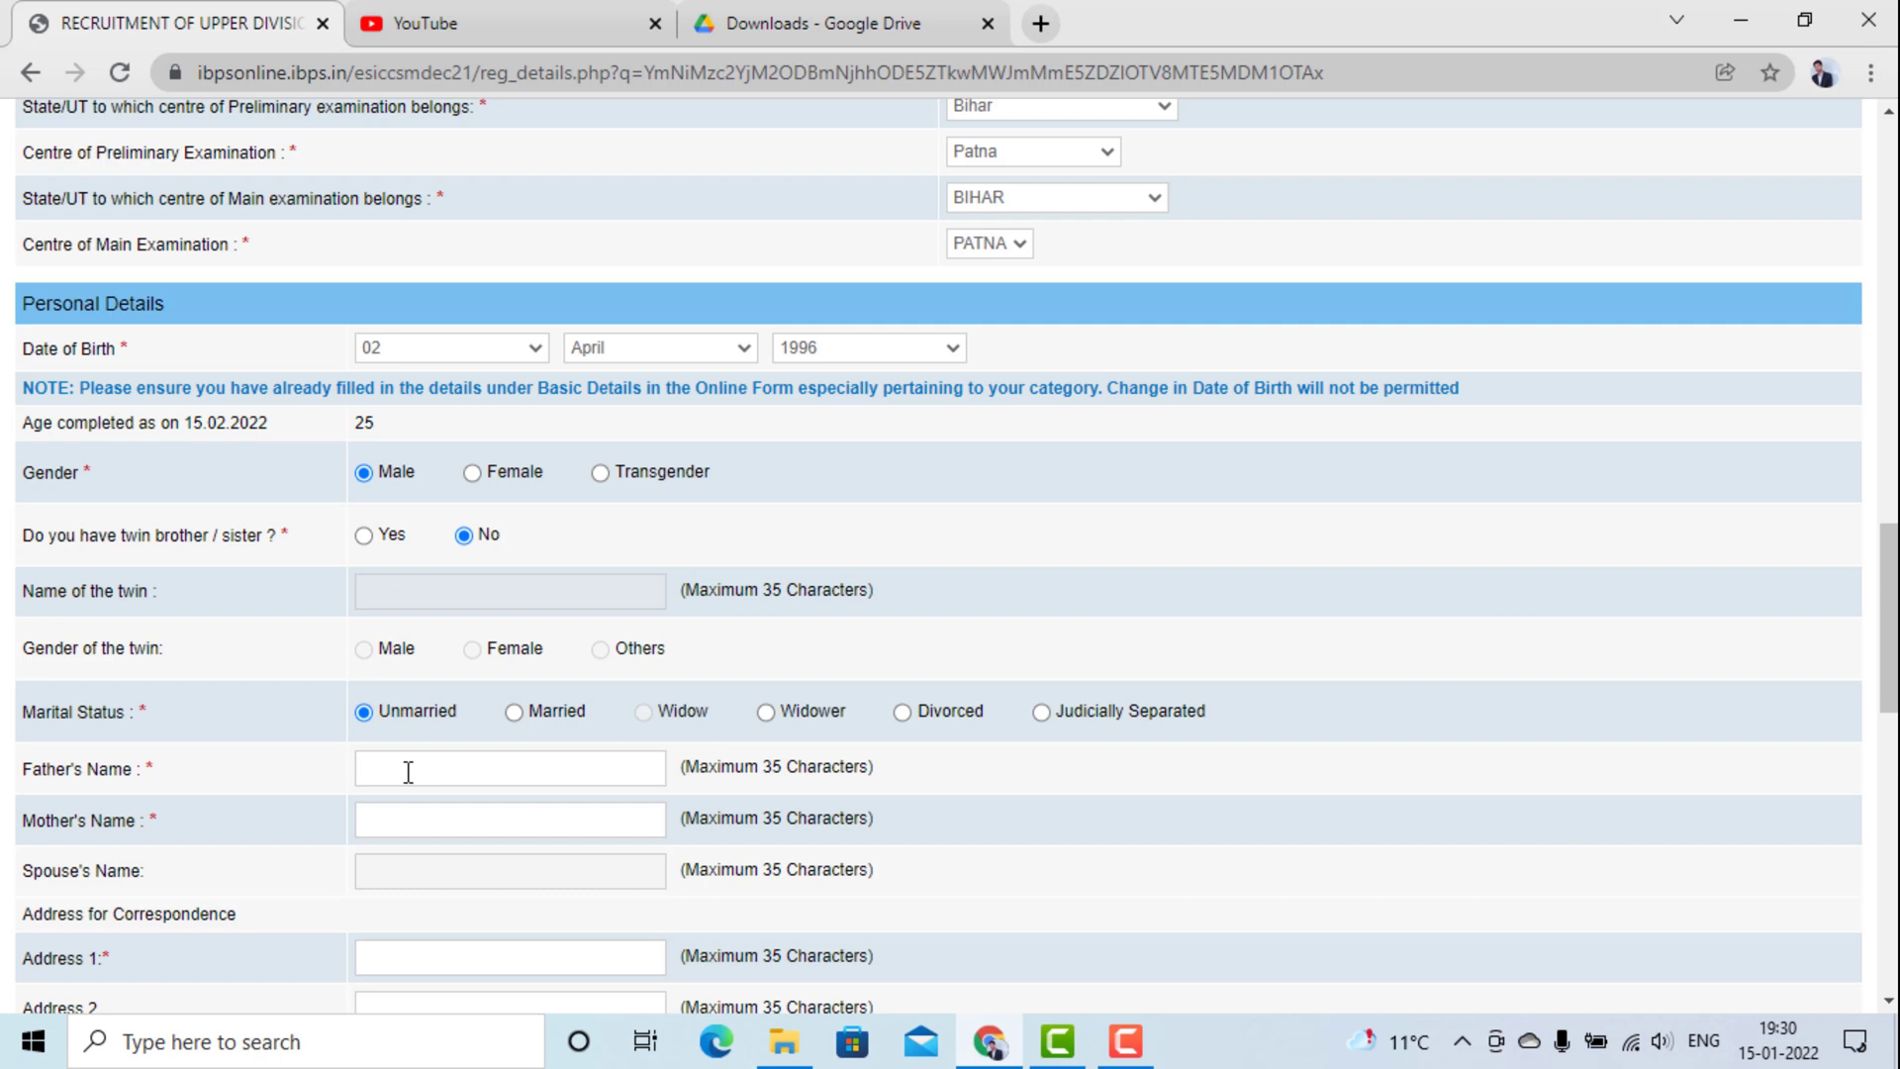
{"action": "type", "text": "sury"}
{"action": "key", "text": "BackSpace"}
{"action": "key", "text": "BackSpace"}
{"action": "key", "text": "BackSpace"}
{"action": "key", "text": "BackSpace"}
{"action": "key", "text": "Tab"}
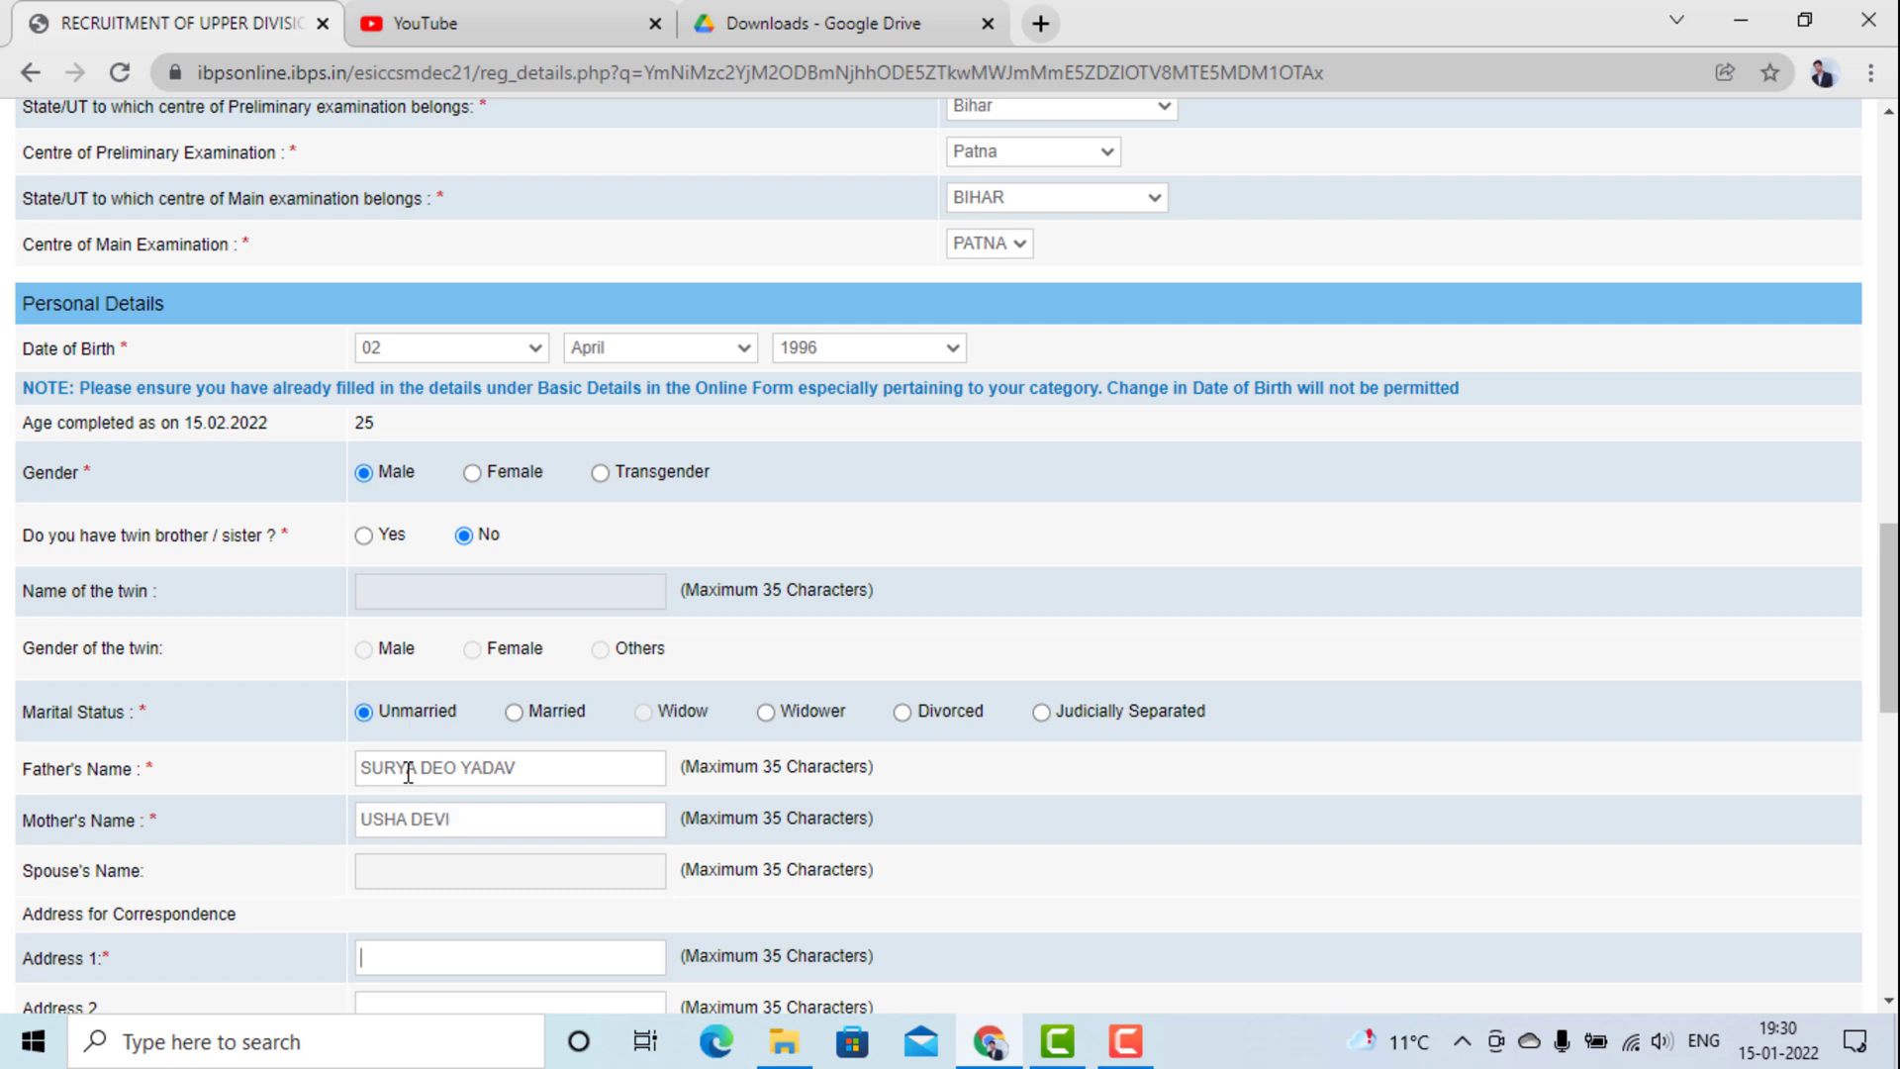
Enter the three correspondence address lines and the district.
{"action": "key", "text": "Tab"}
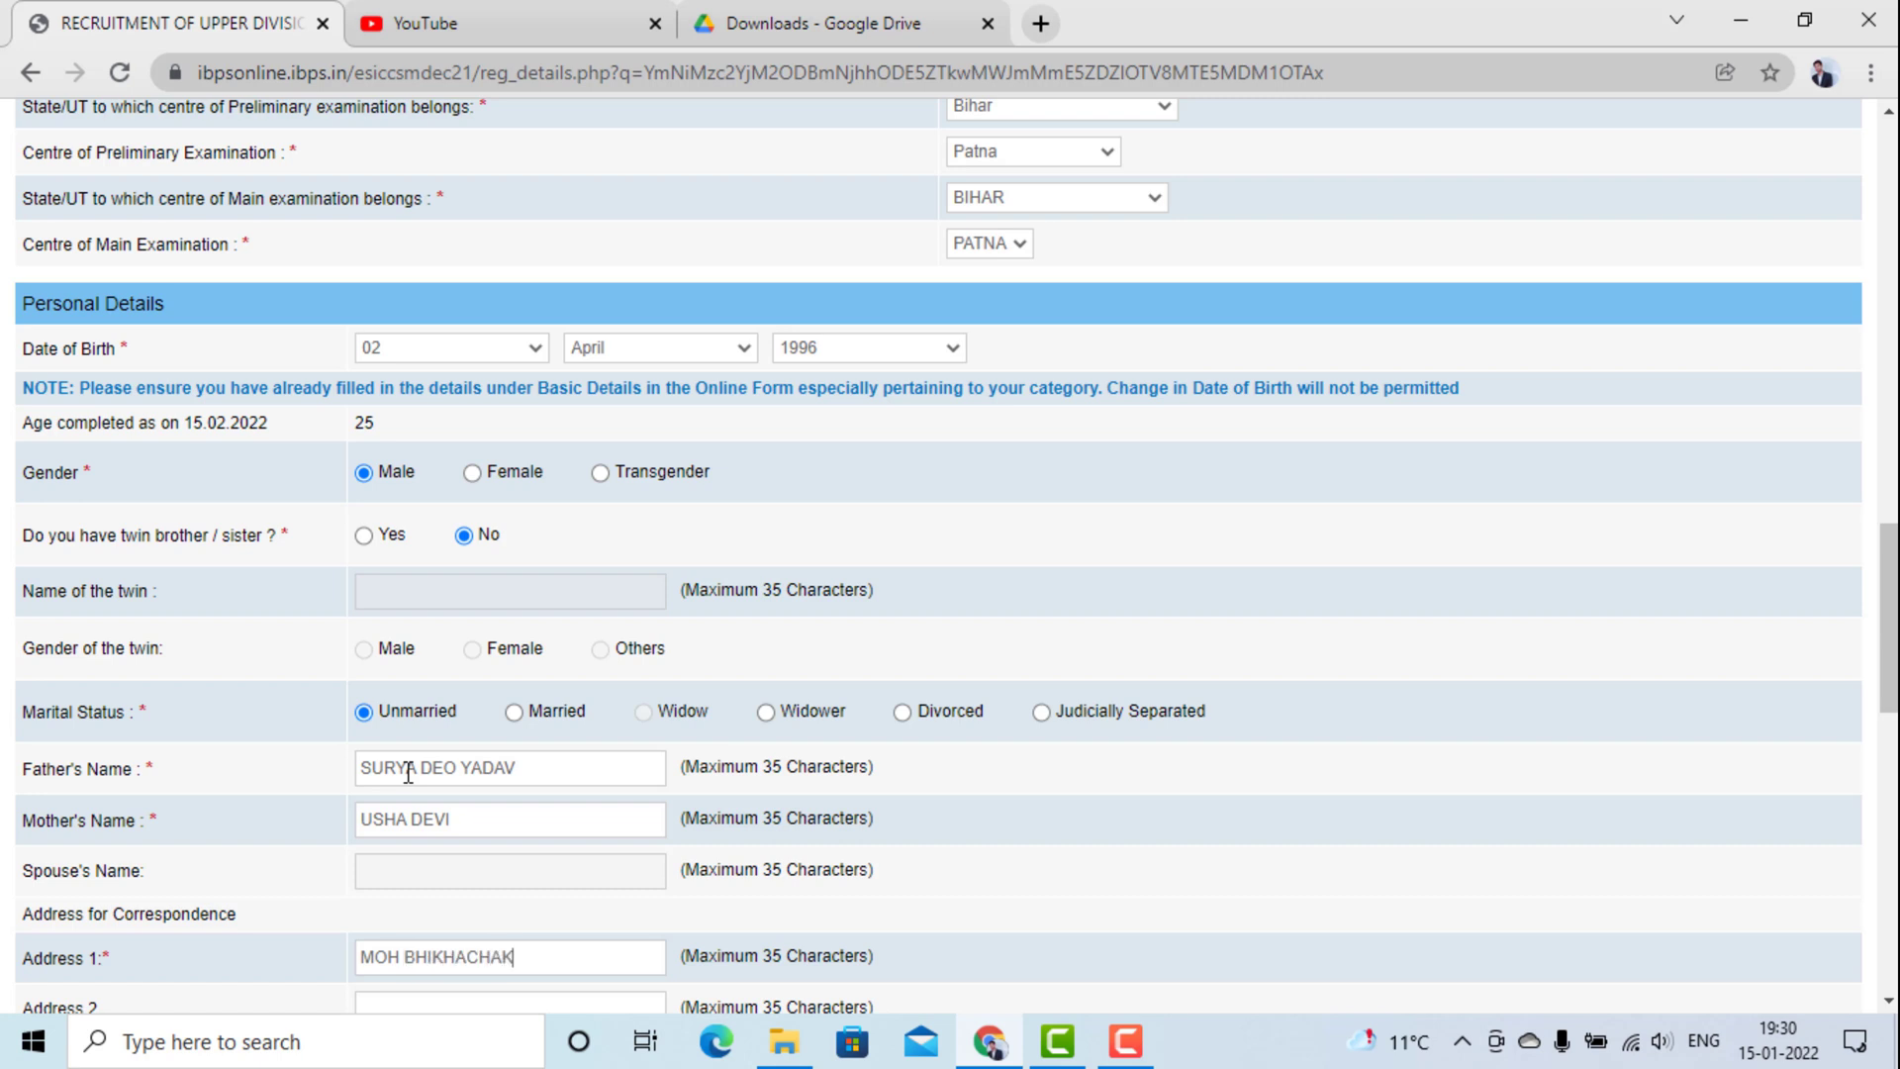
{"action": "key", "text": "Tab"}
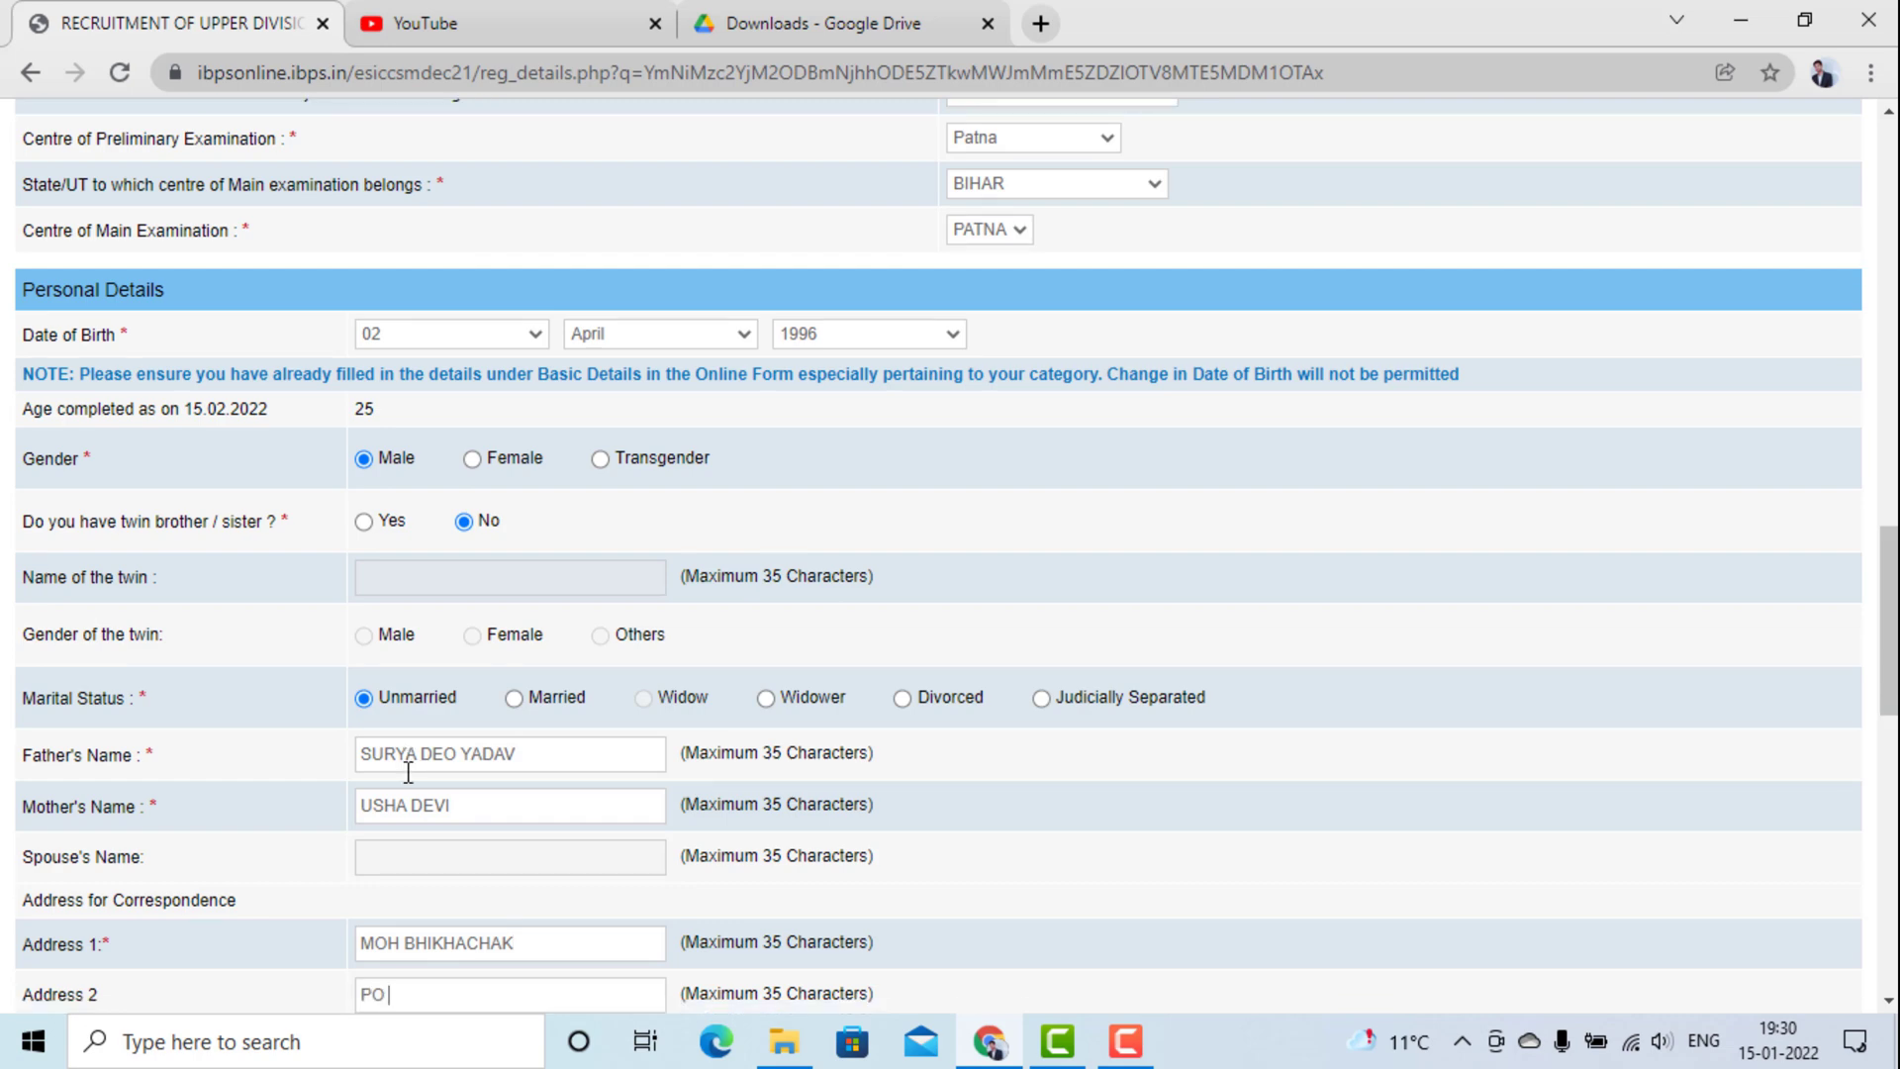
{"action": "key", "text": "Tab"}
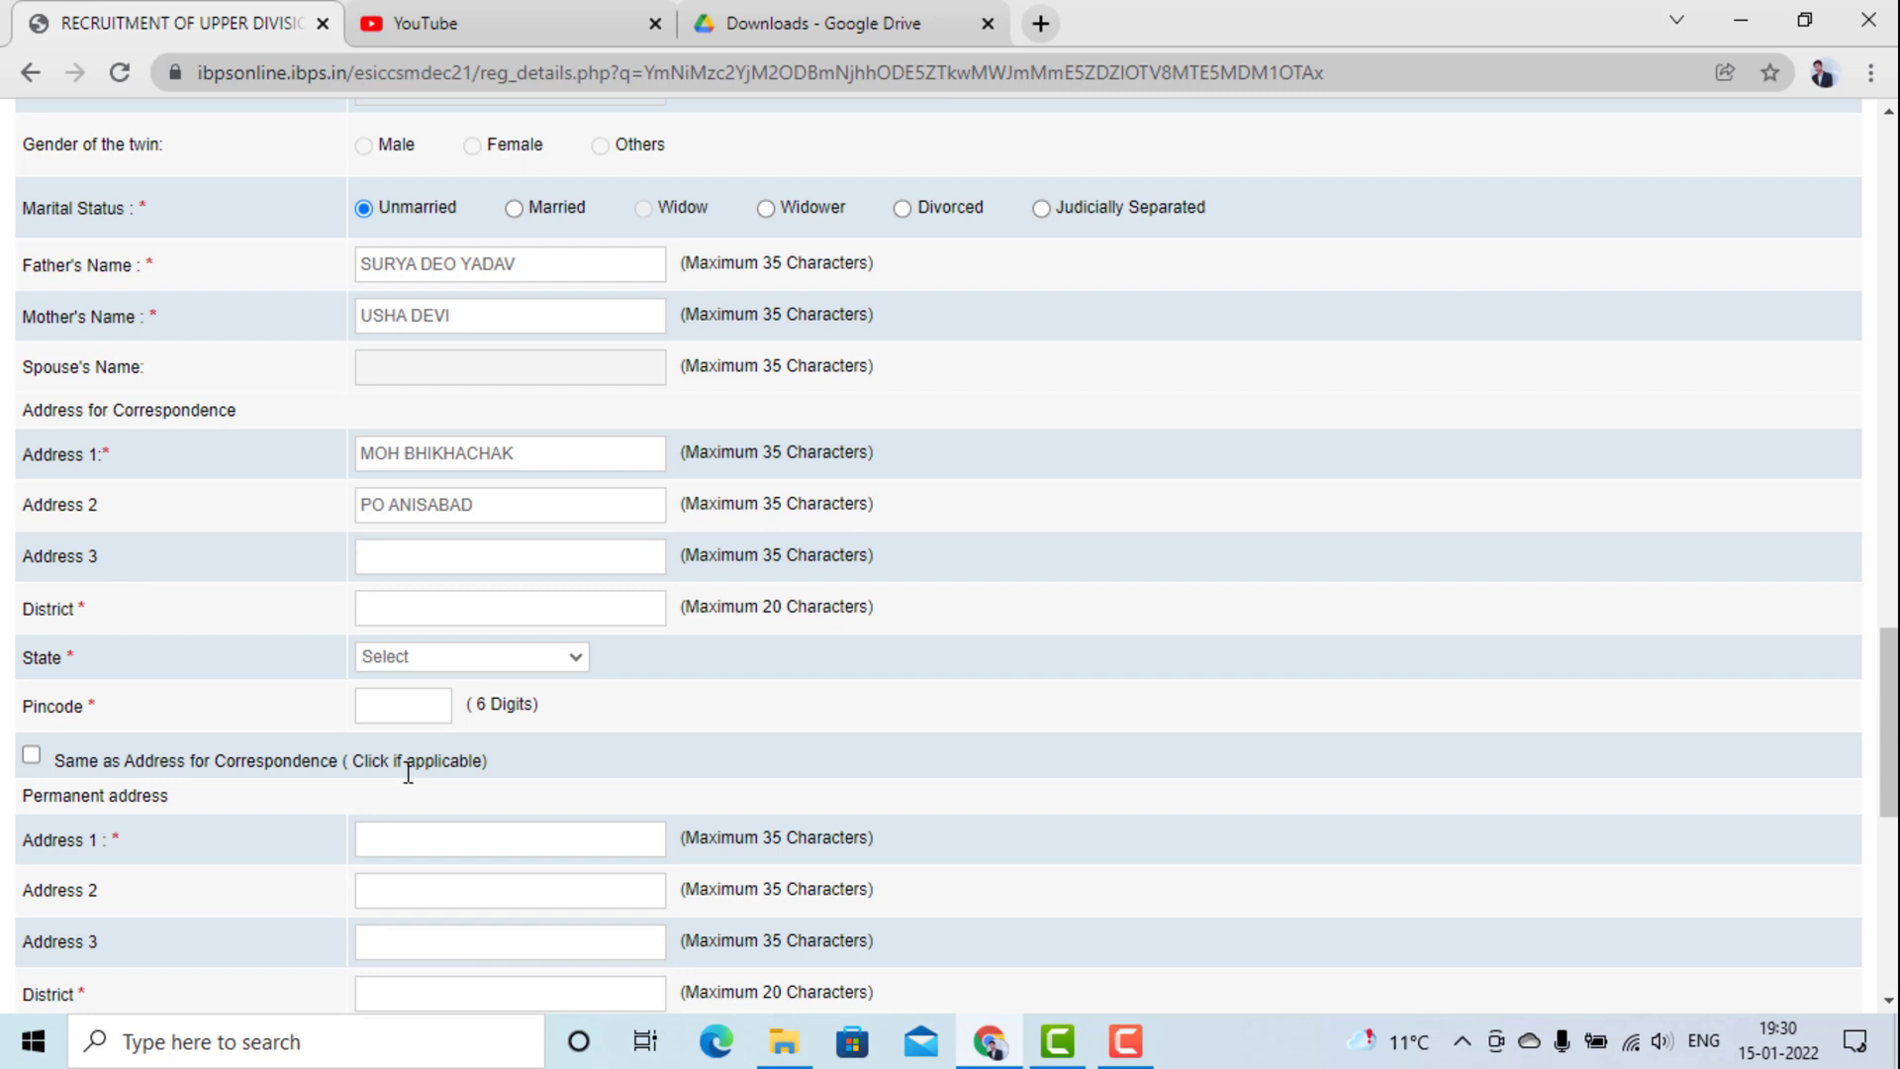
{"action": "key", "text": "Tab"}
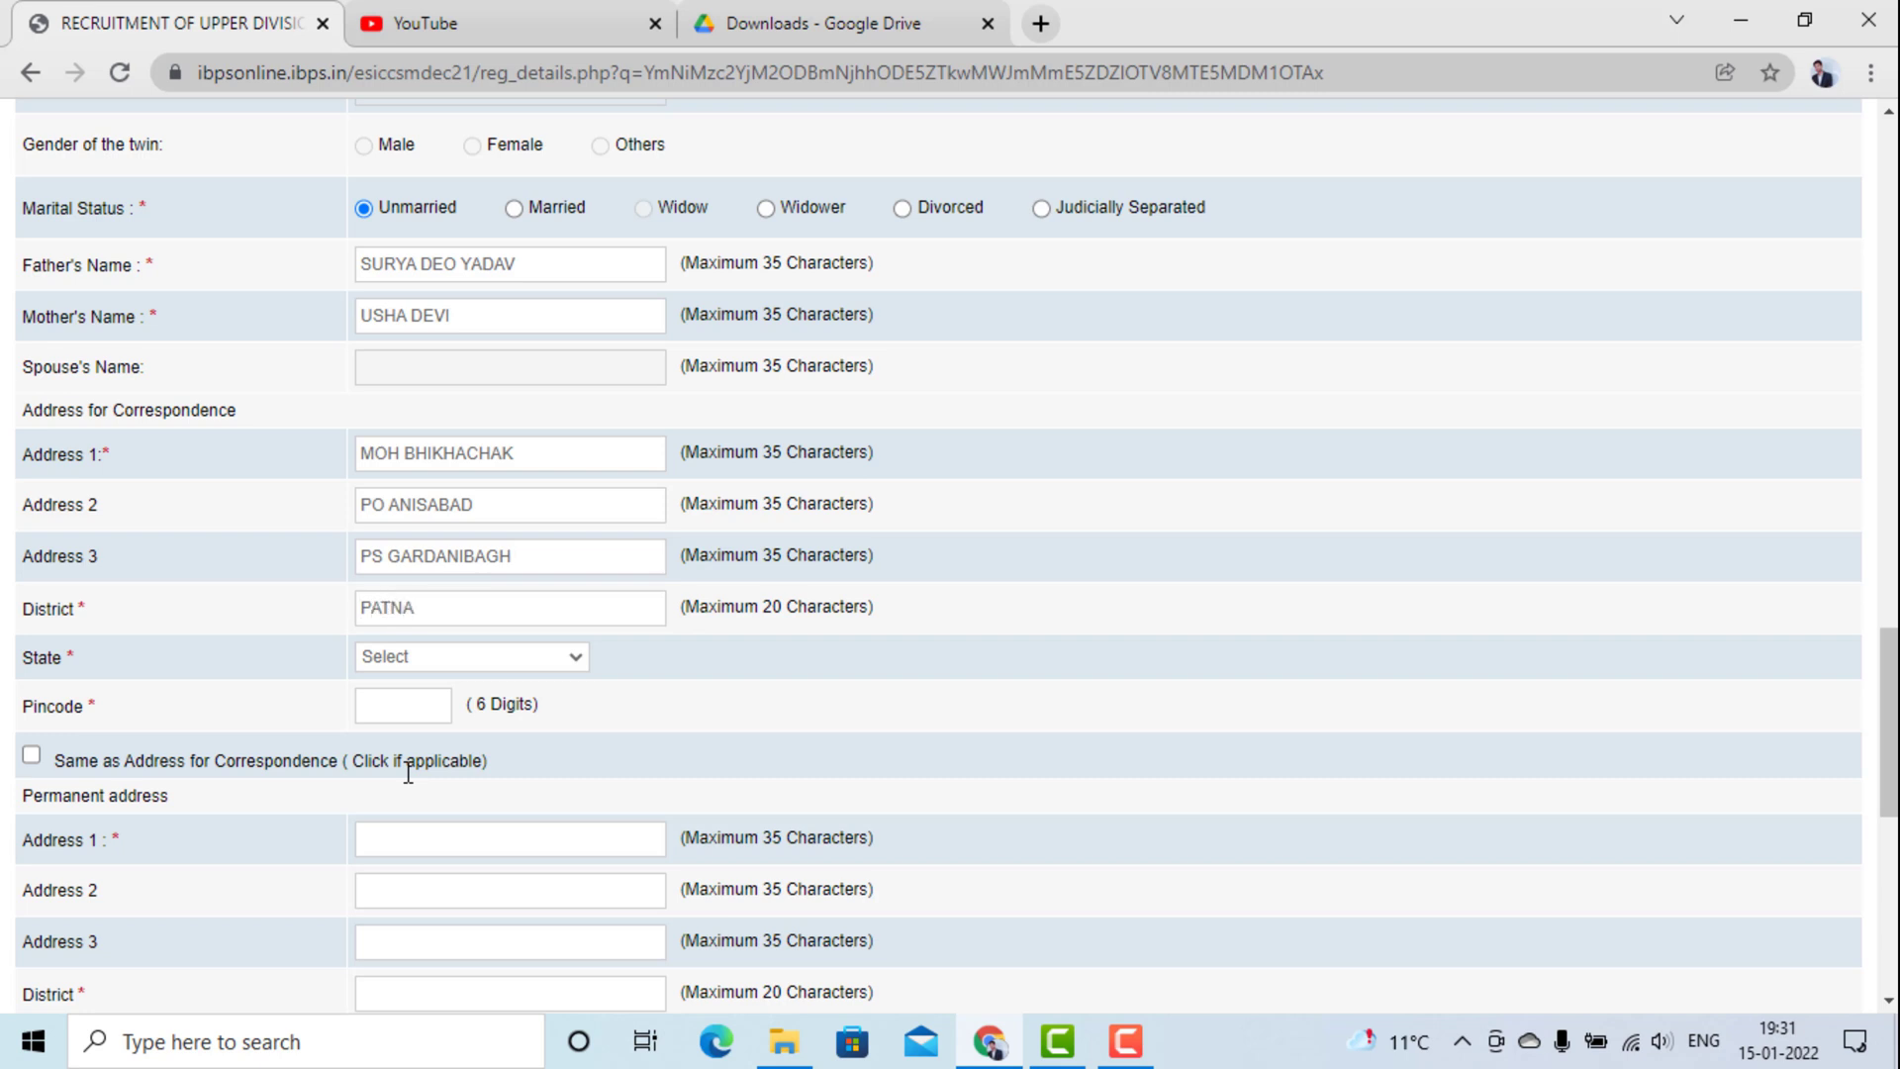
Set the state to BIHAR, enter the pincode, and copy it as the permanent address.
{"action": "left_click", "coordinate": [451, 660]}
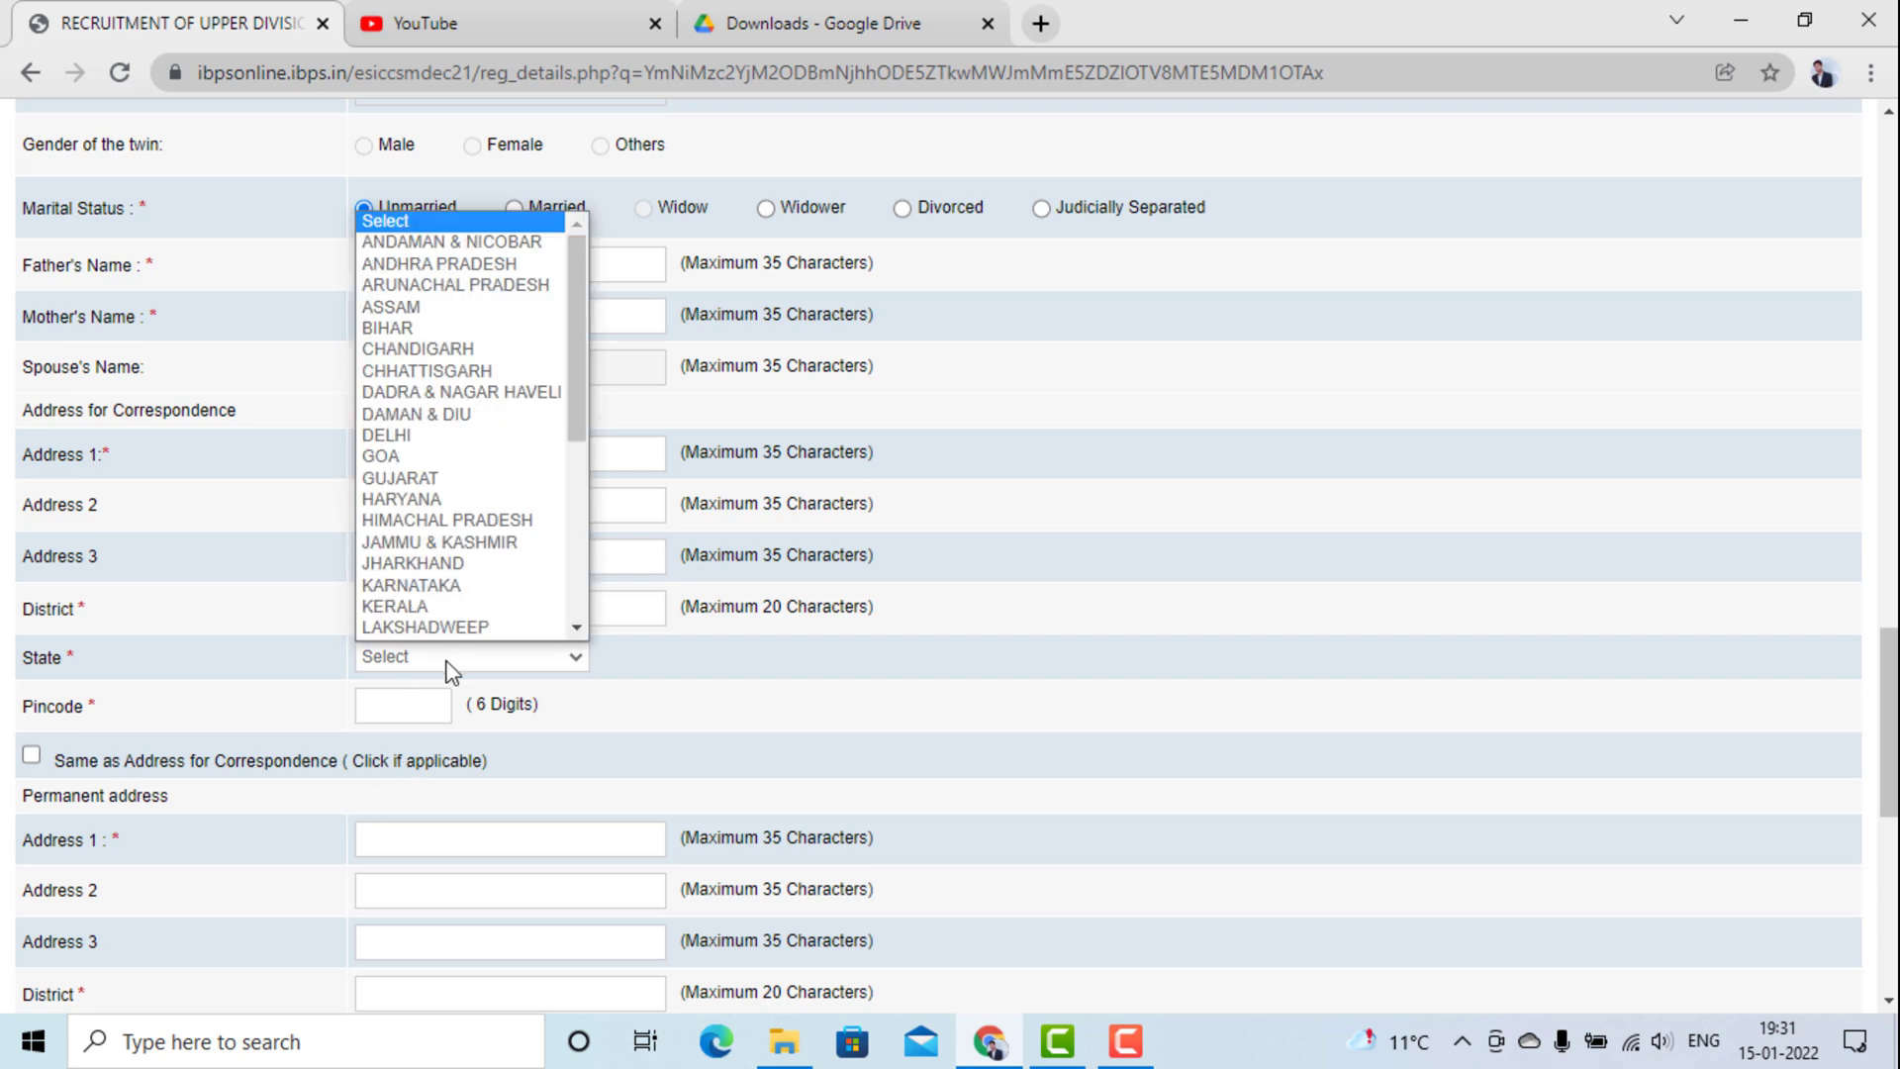
{"action": "left_click", "coordinate": [461, 309]}
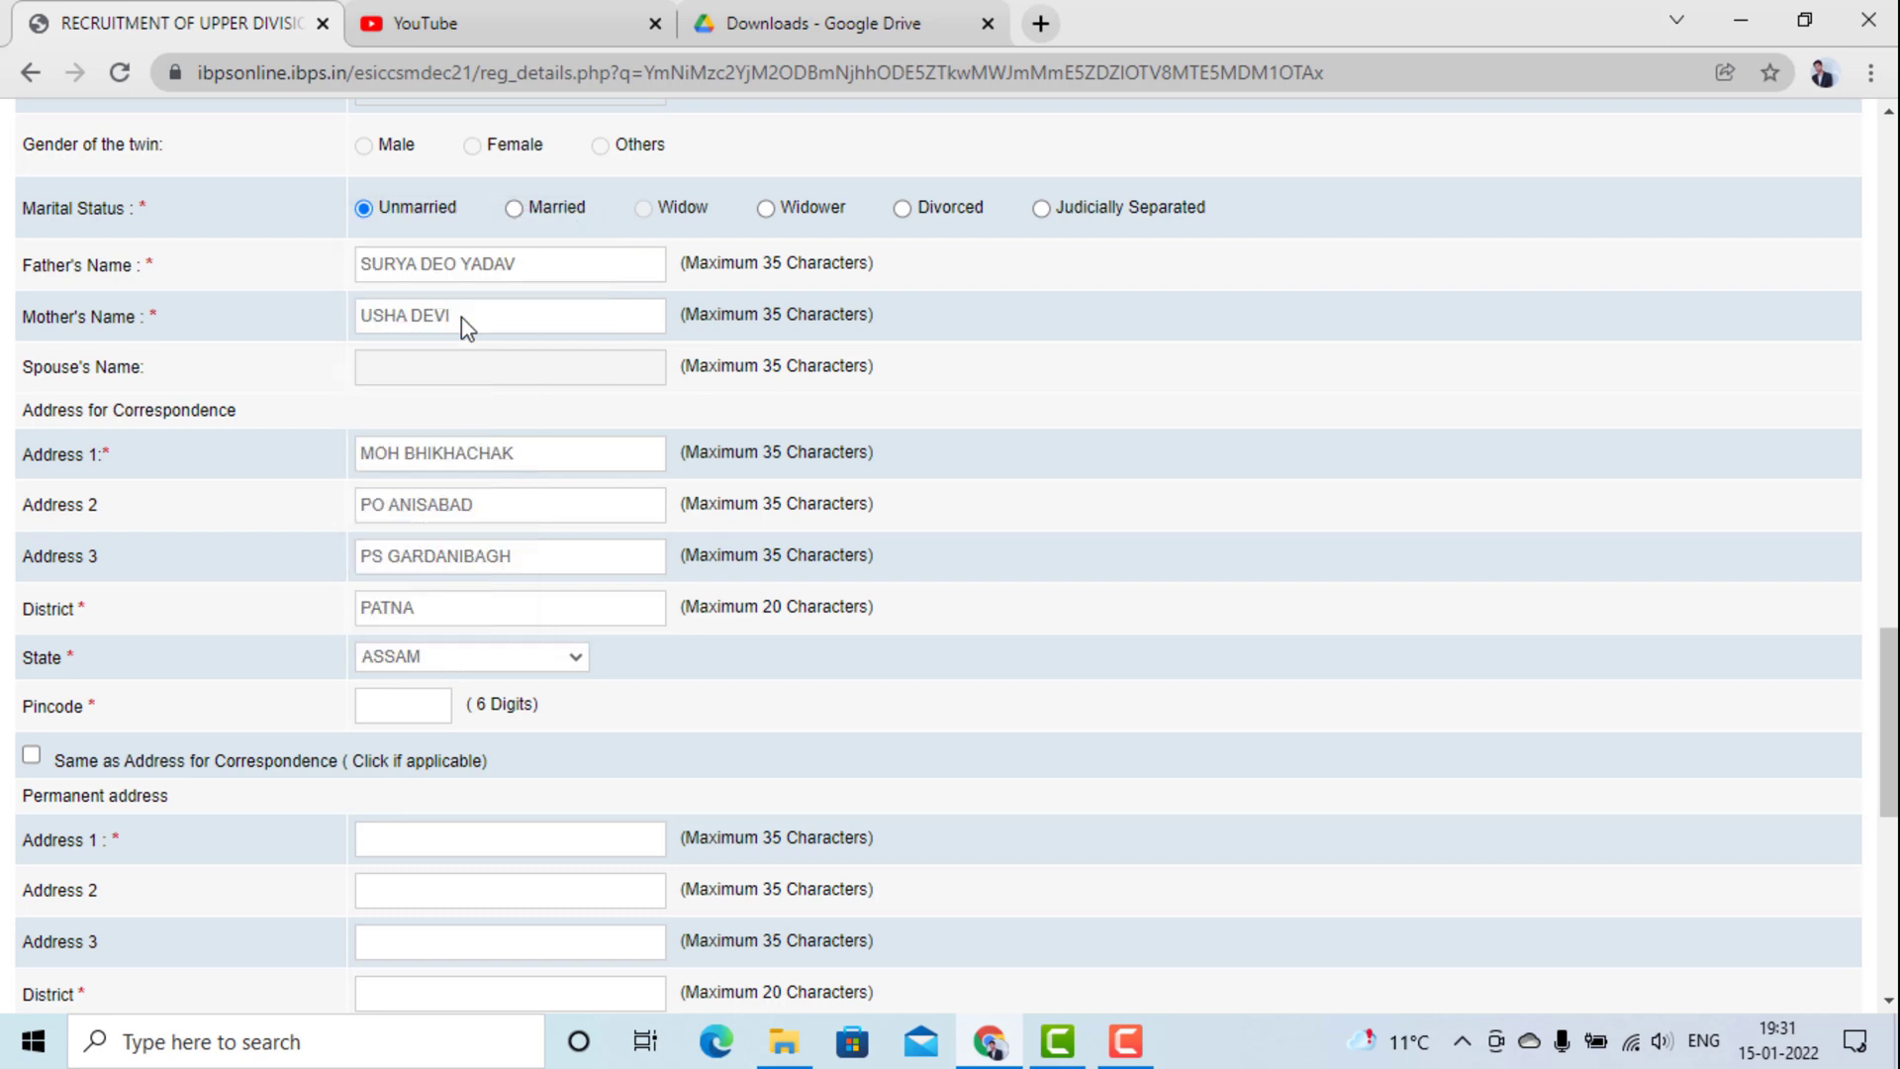
{"action": "left_click", "coordinate": [477, 662]}
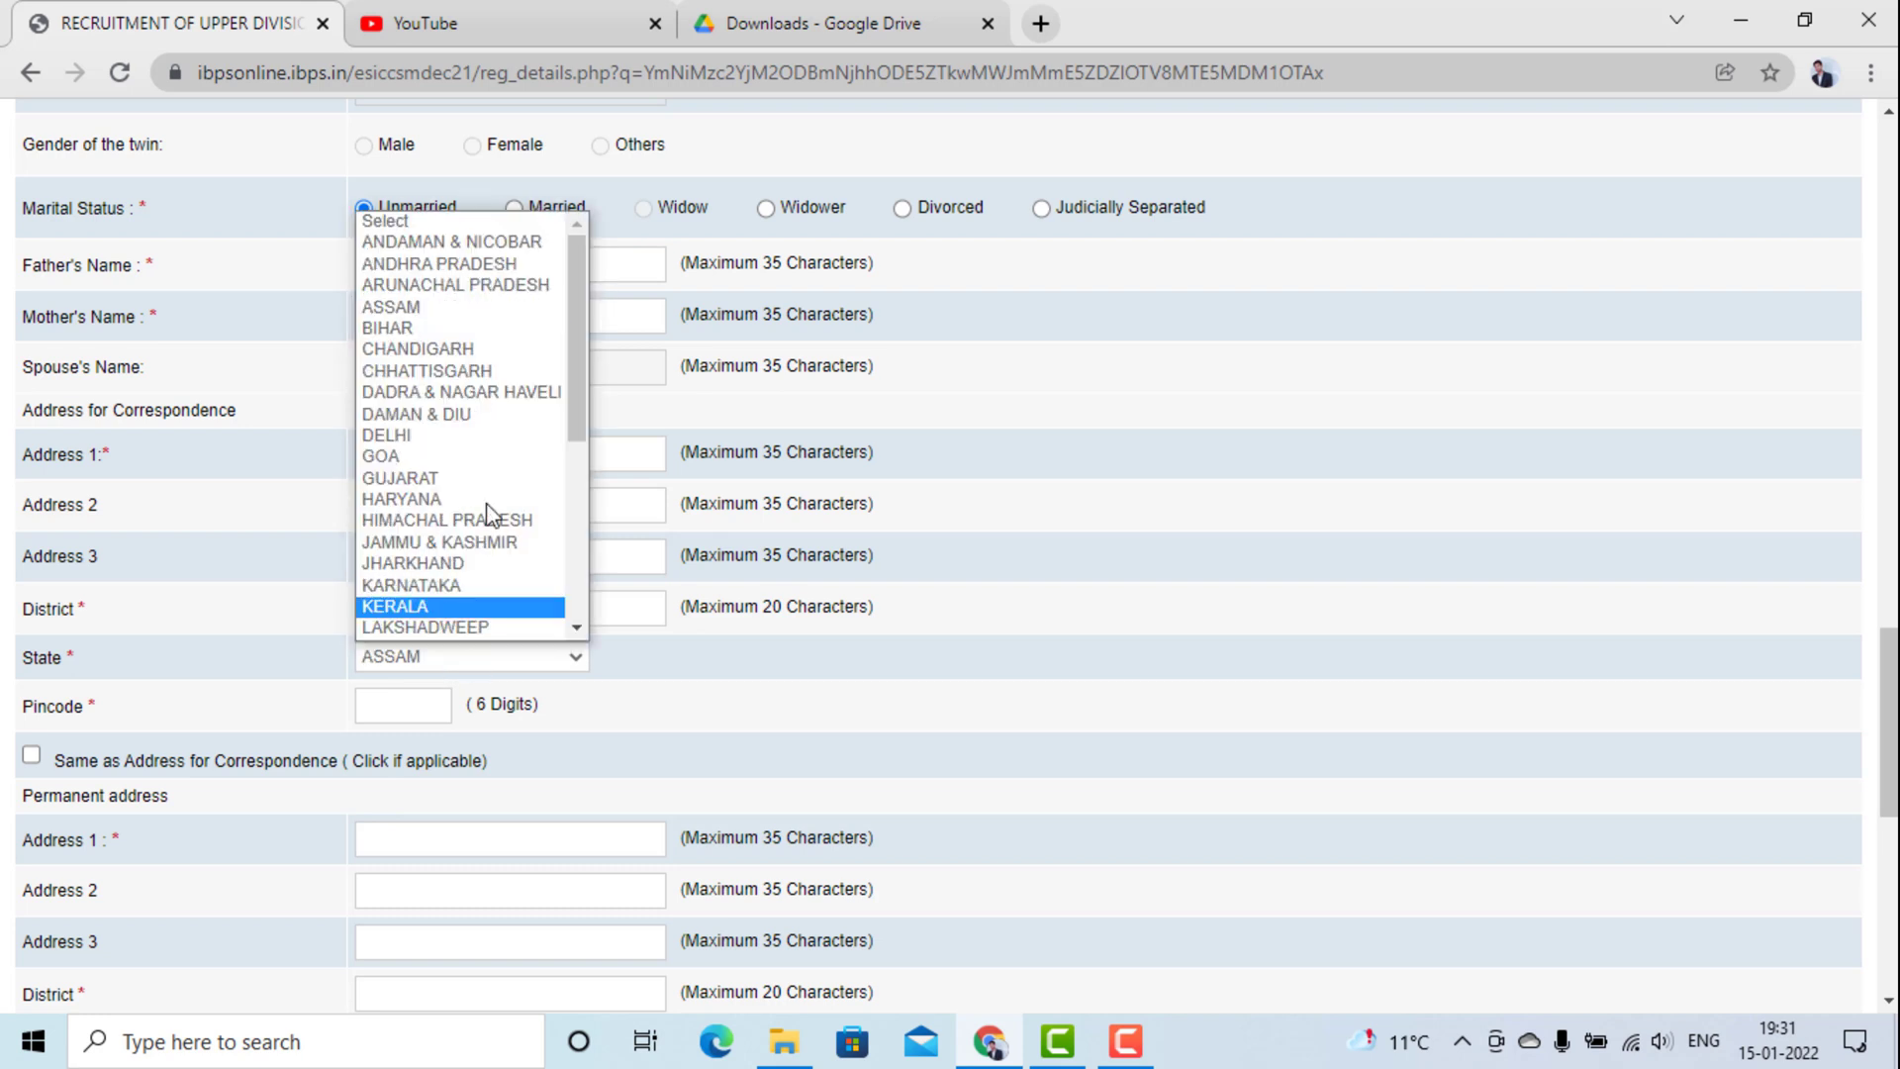
{"action": "left_click", "coordinate": [507, 329]}
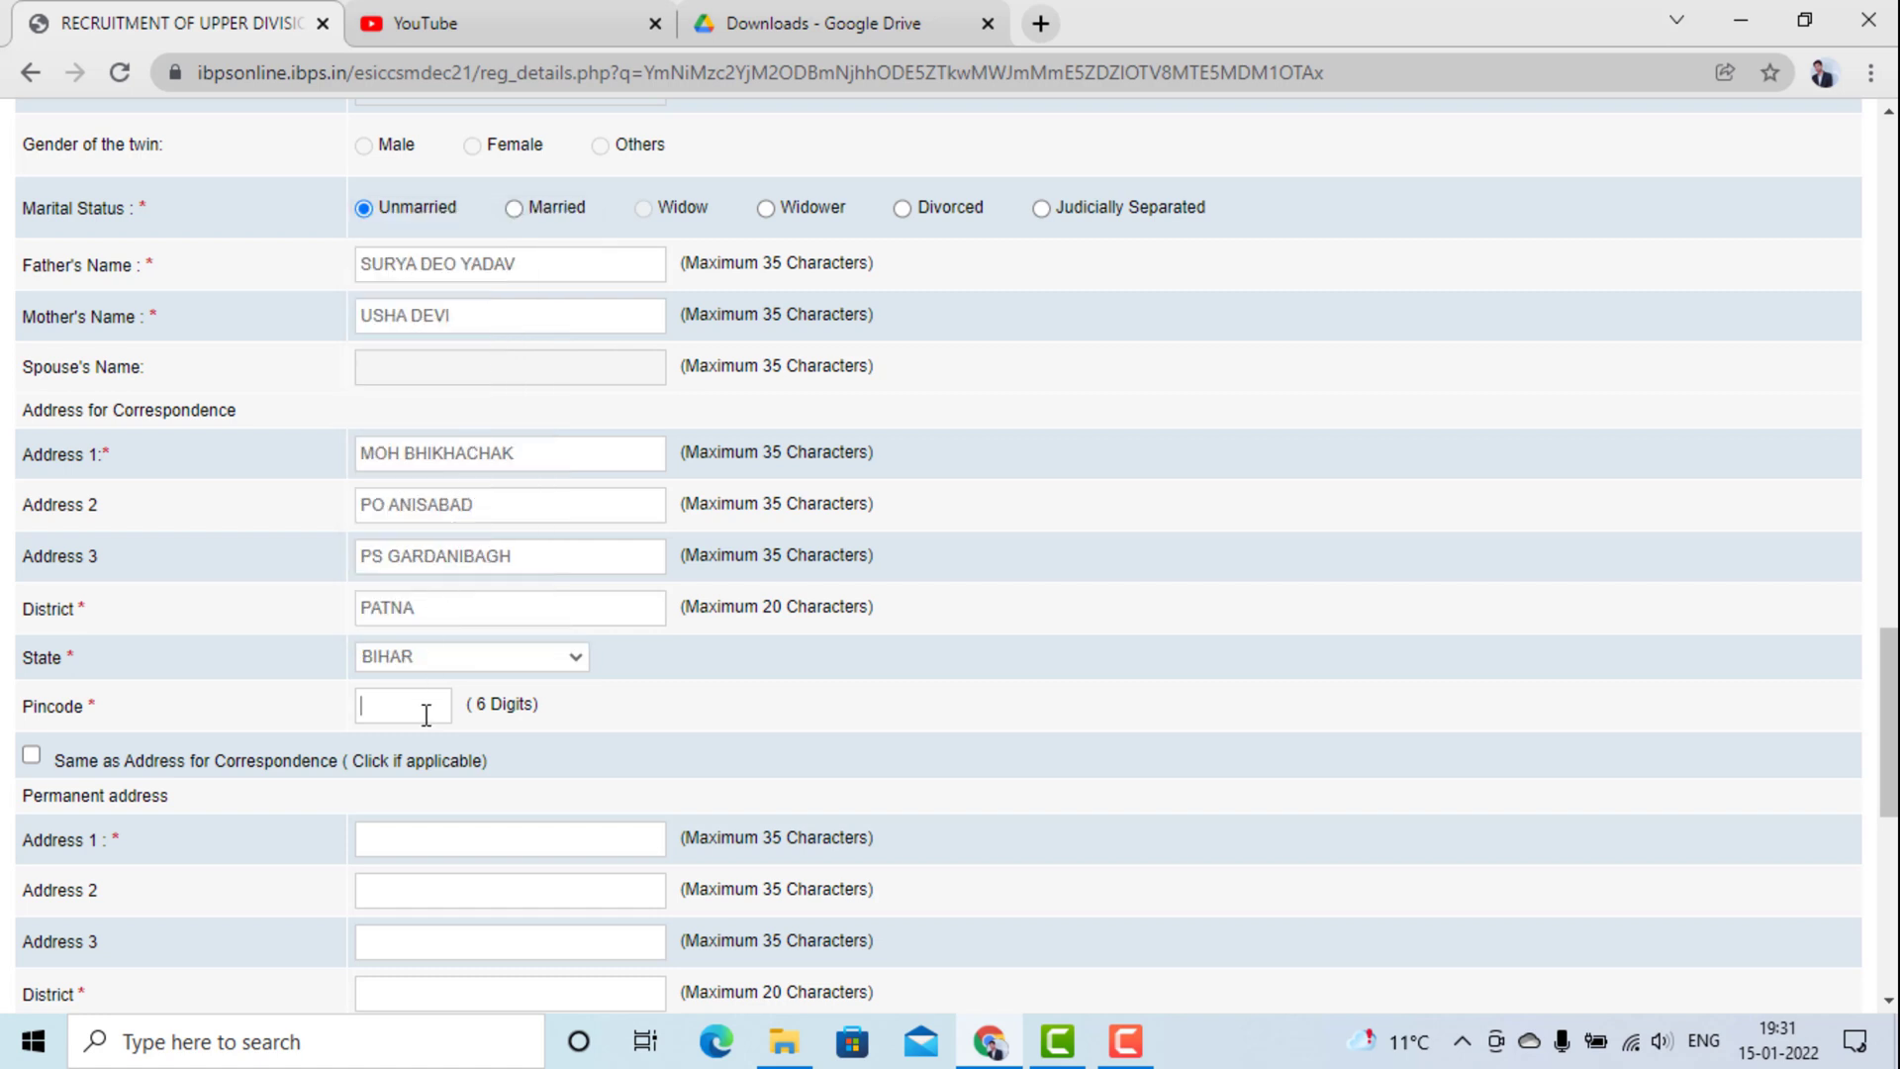
{"action": "type", "text": "800002"}
{"action": "left_click", "coordinate": [32, 758]}
{"action": "scroll", "coordinate": [228, 822], "scroll_direction": "down", "scroll_amount": 1}
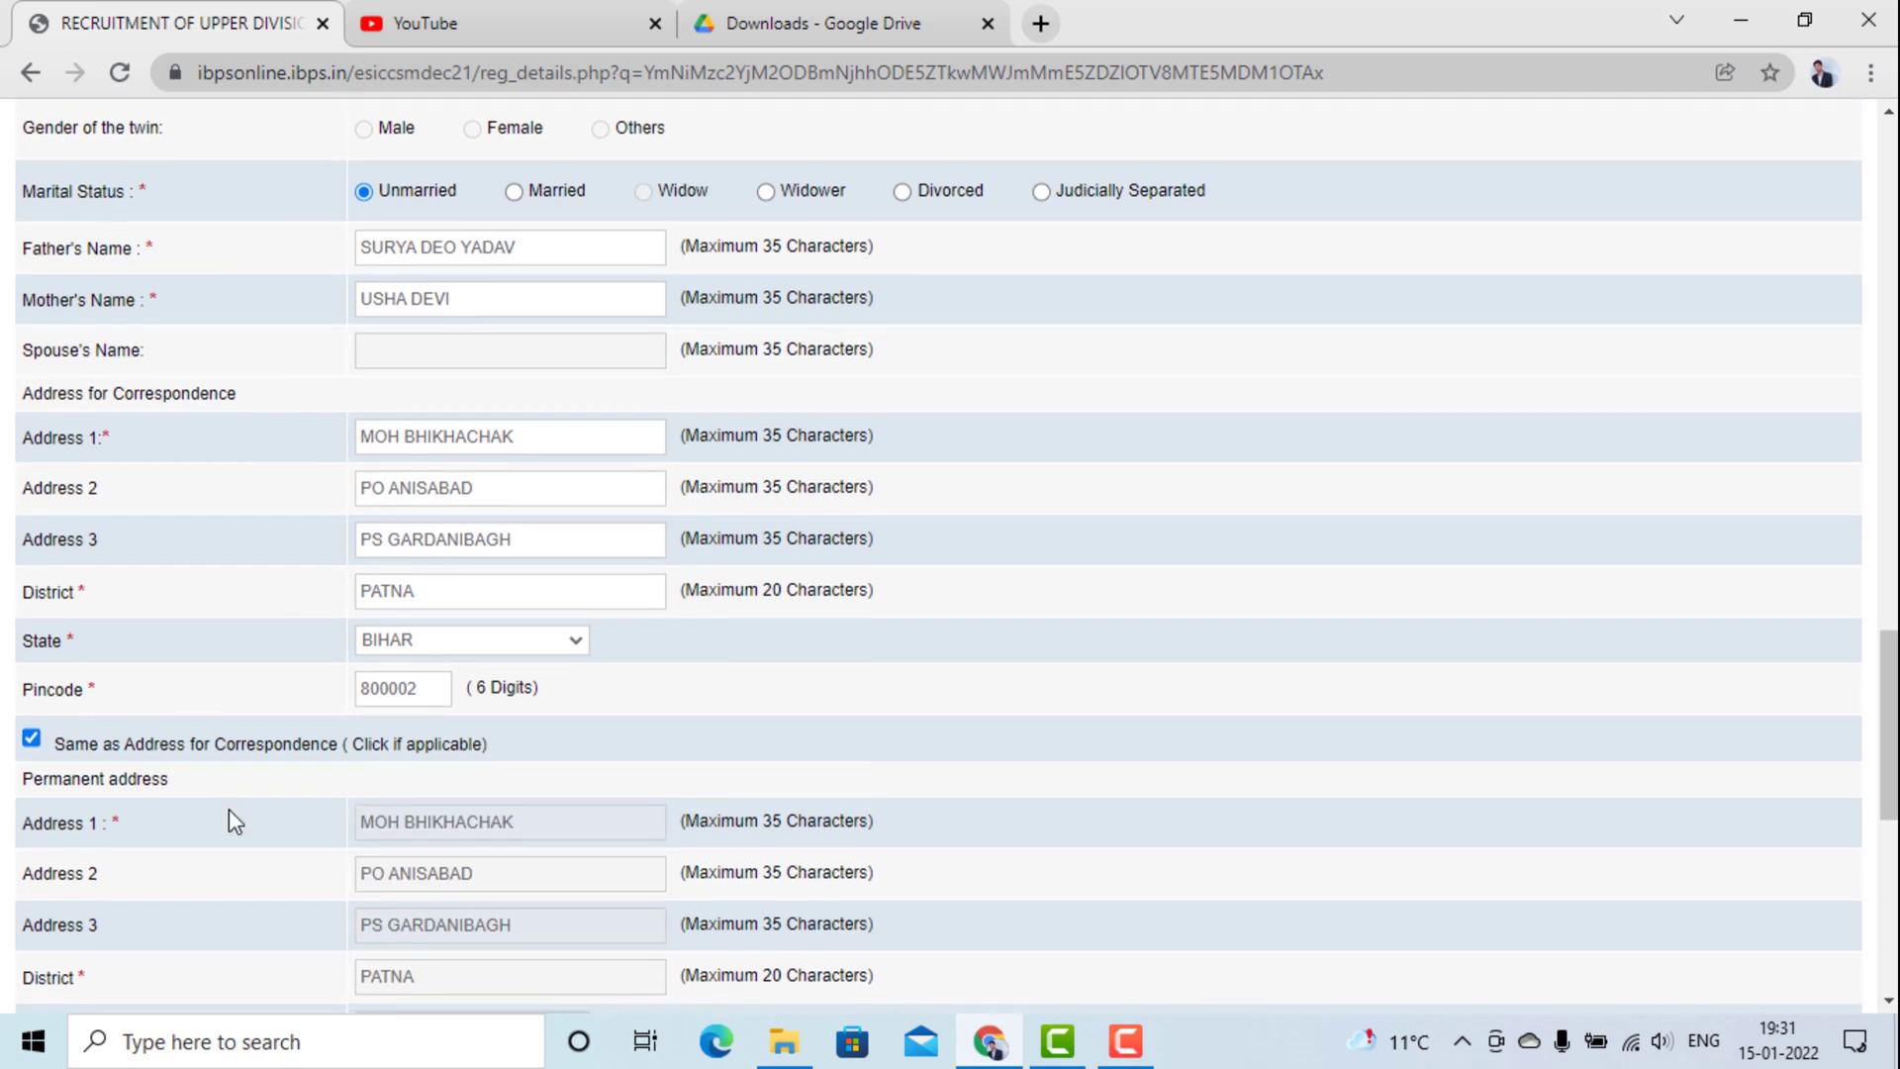
{"action": "scroll", "coordinate": [228, 810], "scroll_direction": "down", "scroll_amount": 3}
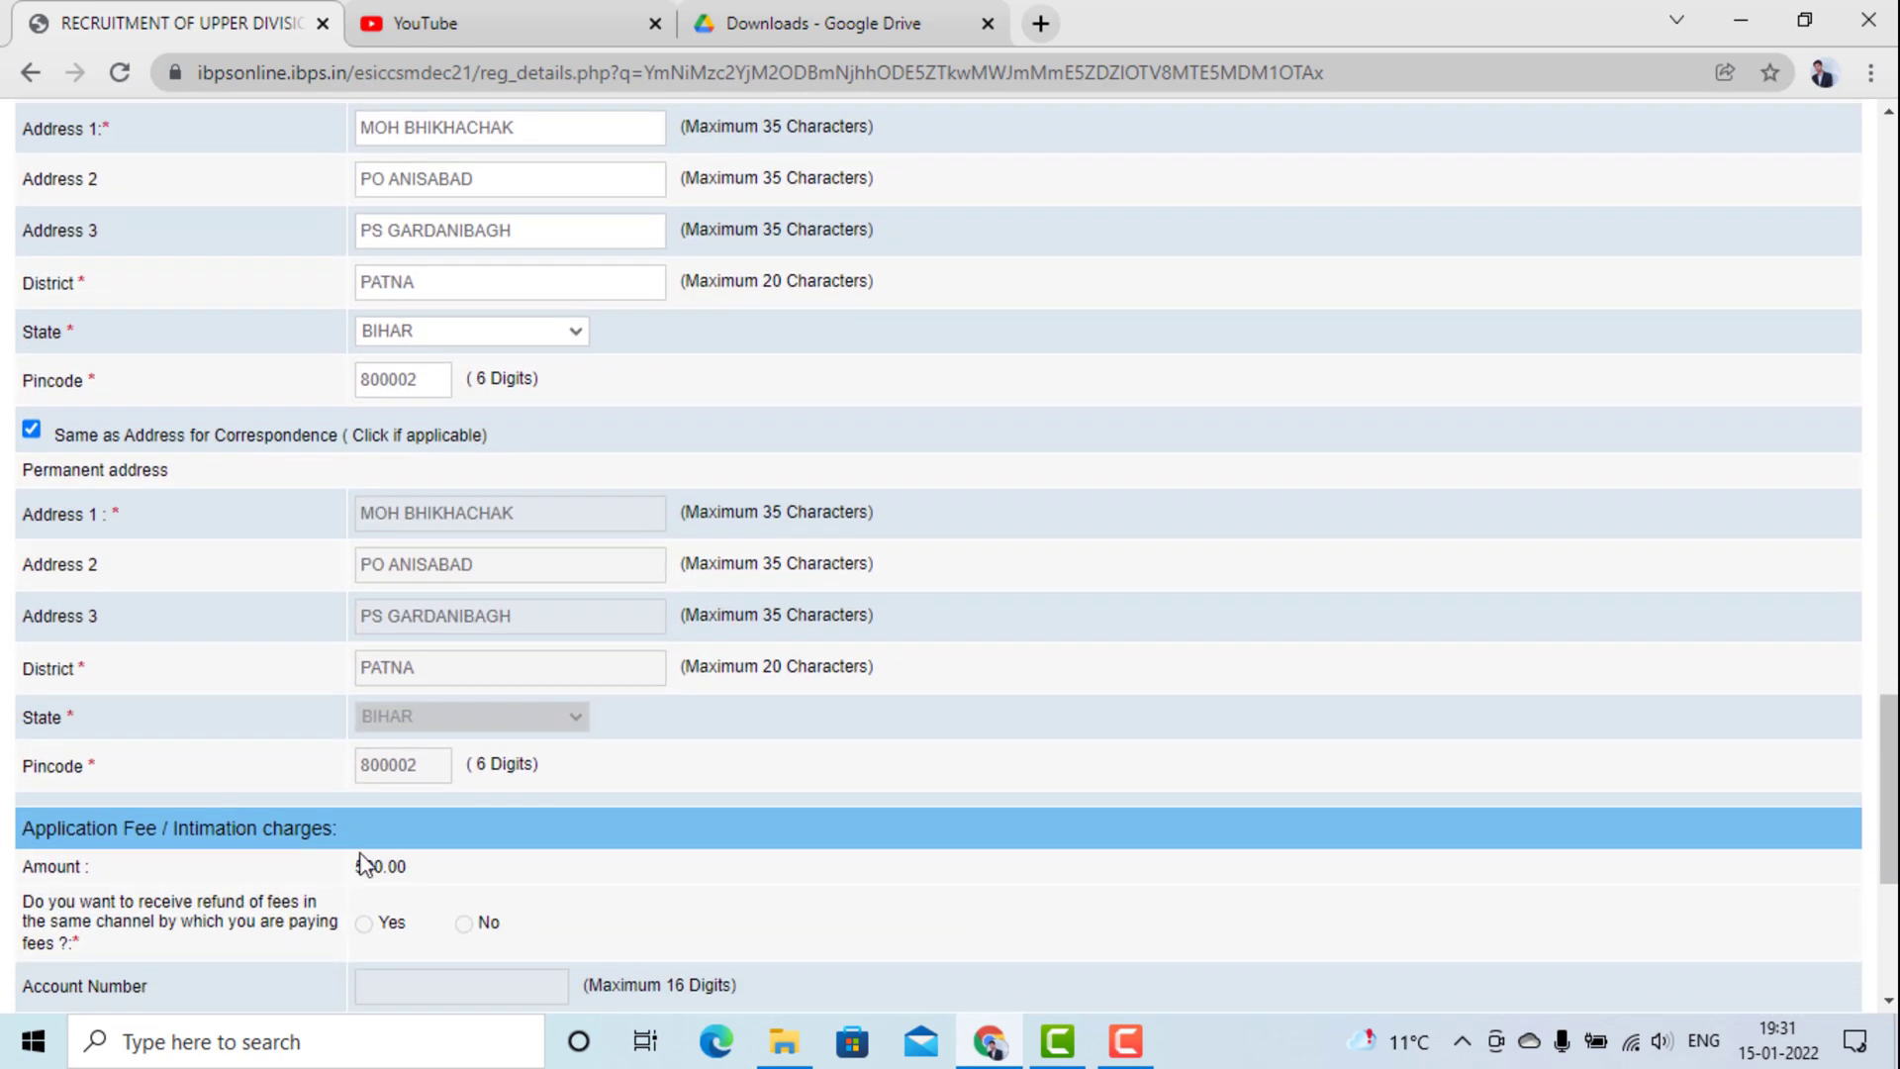
Validate the application details and dismiss the 'Verified Successfully' alert.
{"action": "scroll", "coordinate": [364, 864], "scroll_direction": "down", "scroll_amount": 2}
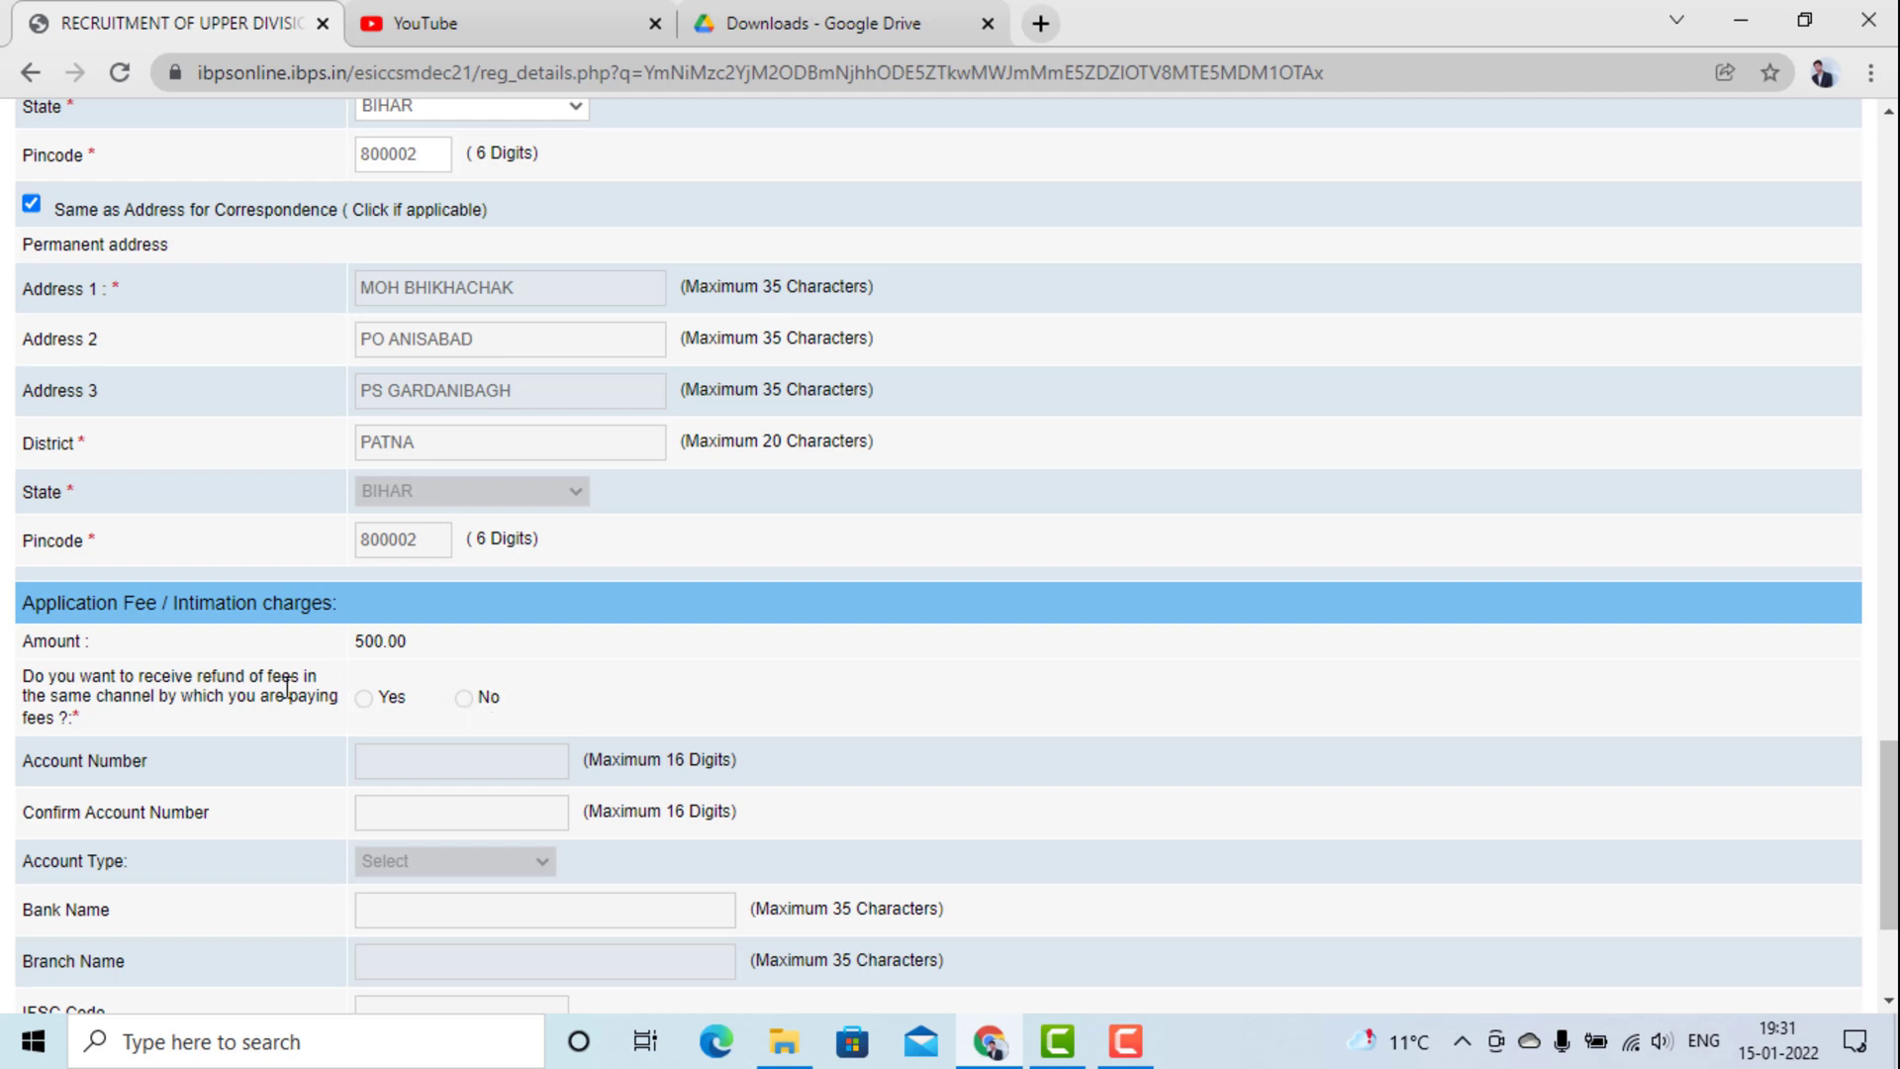
{"action": "scroll", "coordinate": [287, 685], "scroll_direction": "down", "scroll_amount": 2}
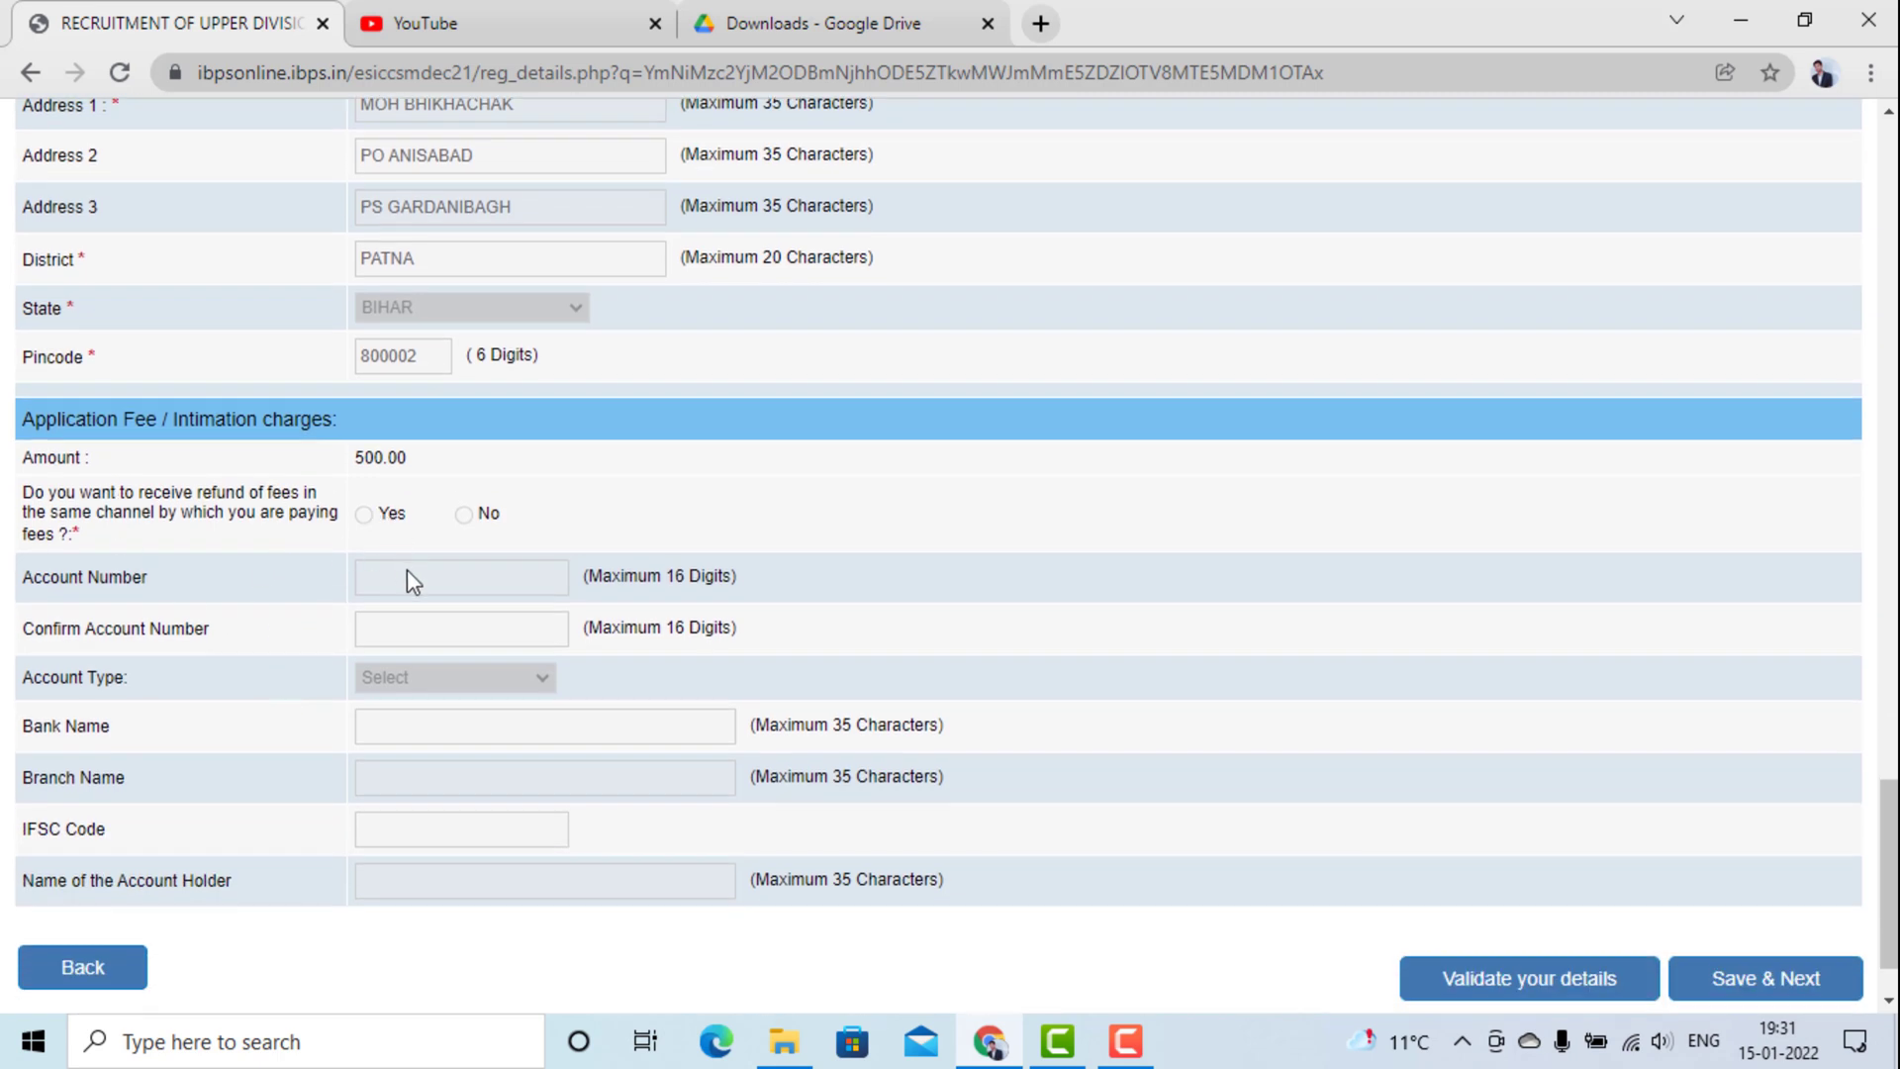
{"action": "left_click", "coordinate": [386, 636]}
{"action": "left_click", "coordinate": [474, 775]}
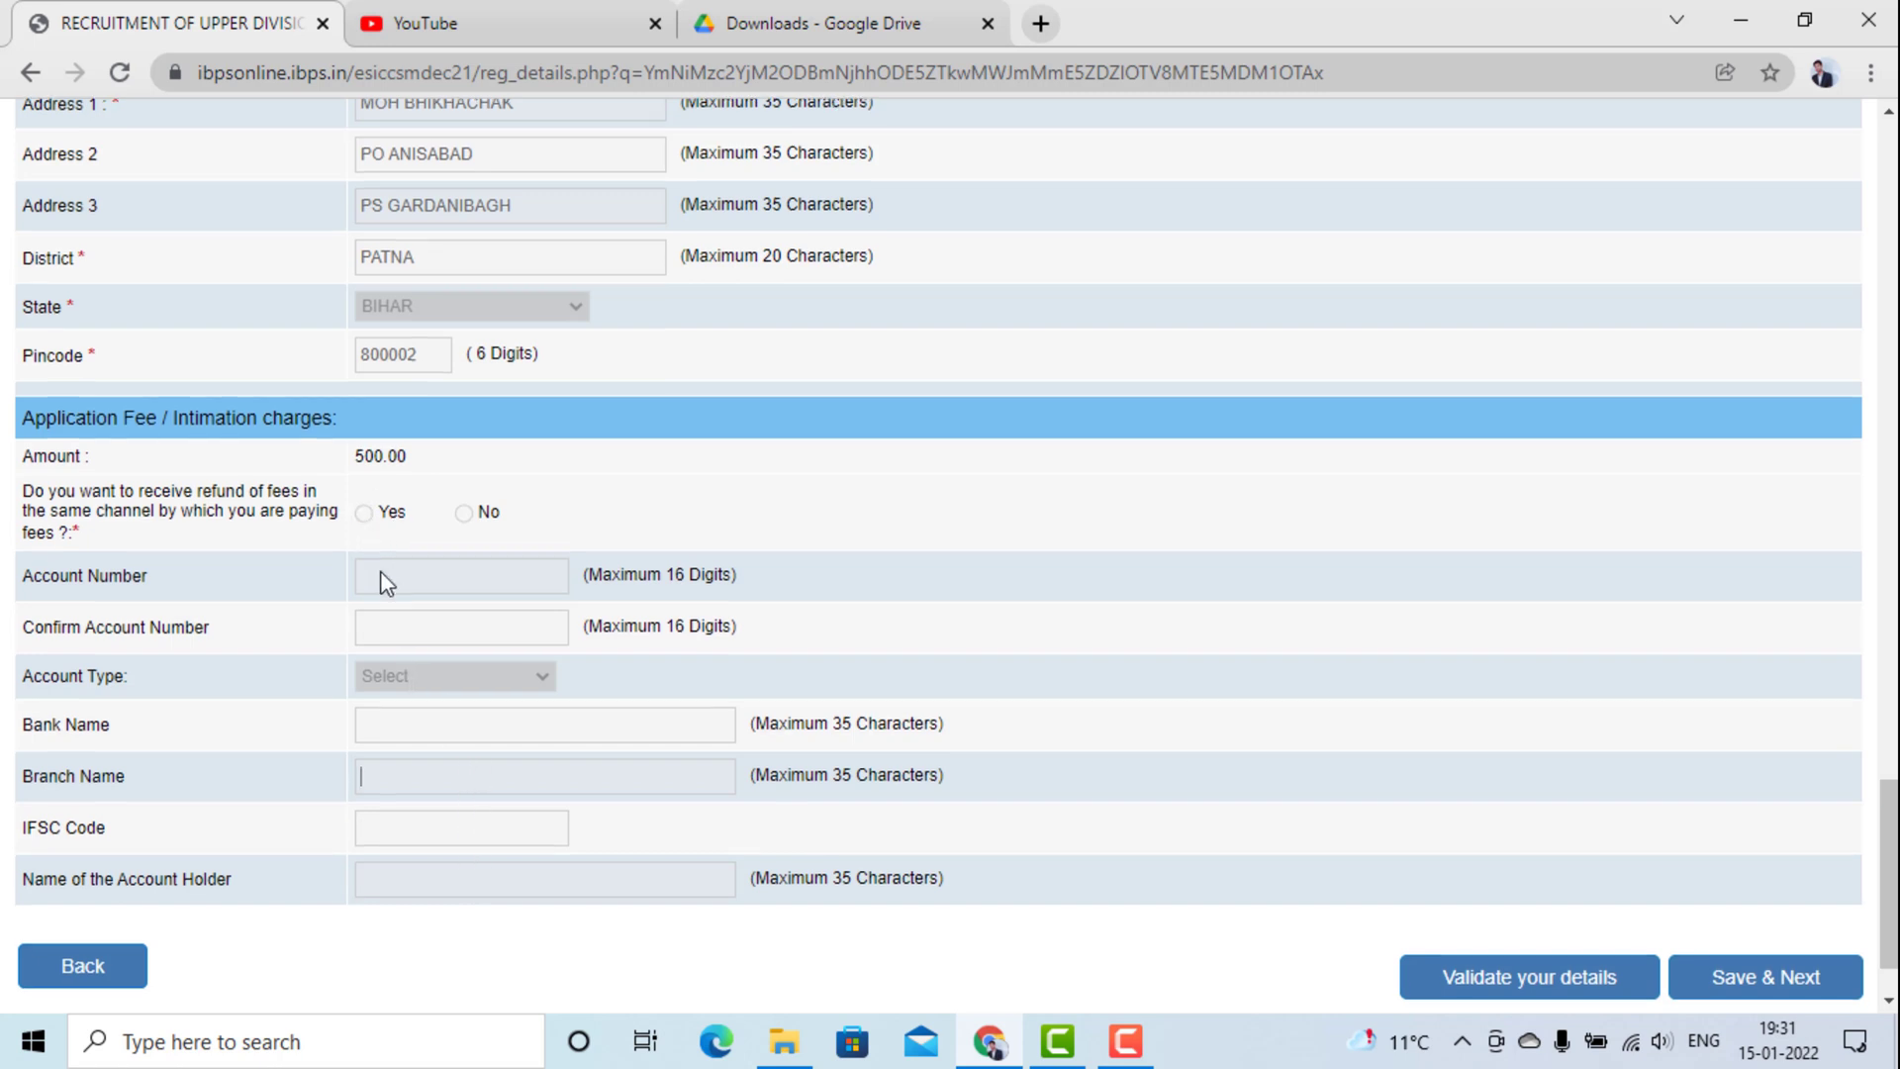
{"action": "scroll", "coordinate": [380, 579], "scroll_direction": "down", "scroll_amount": 1}
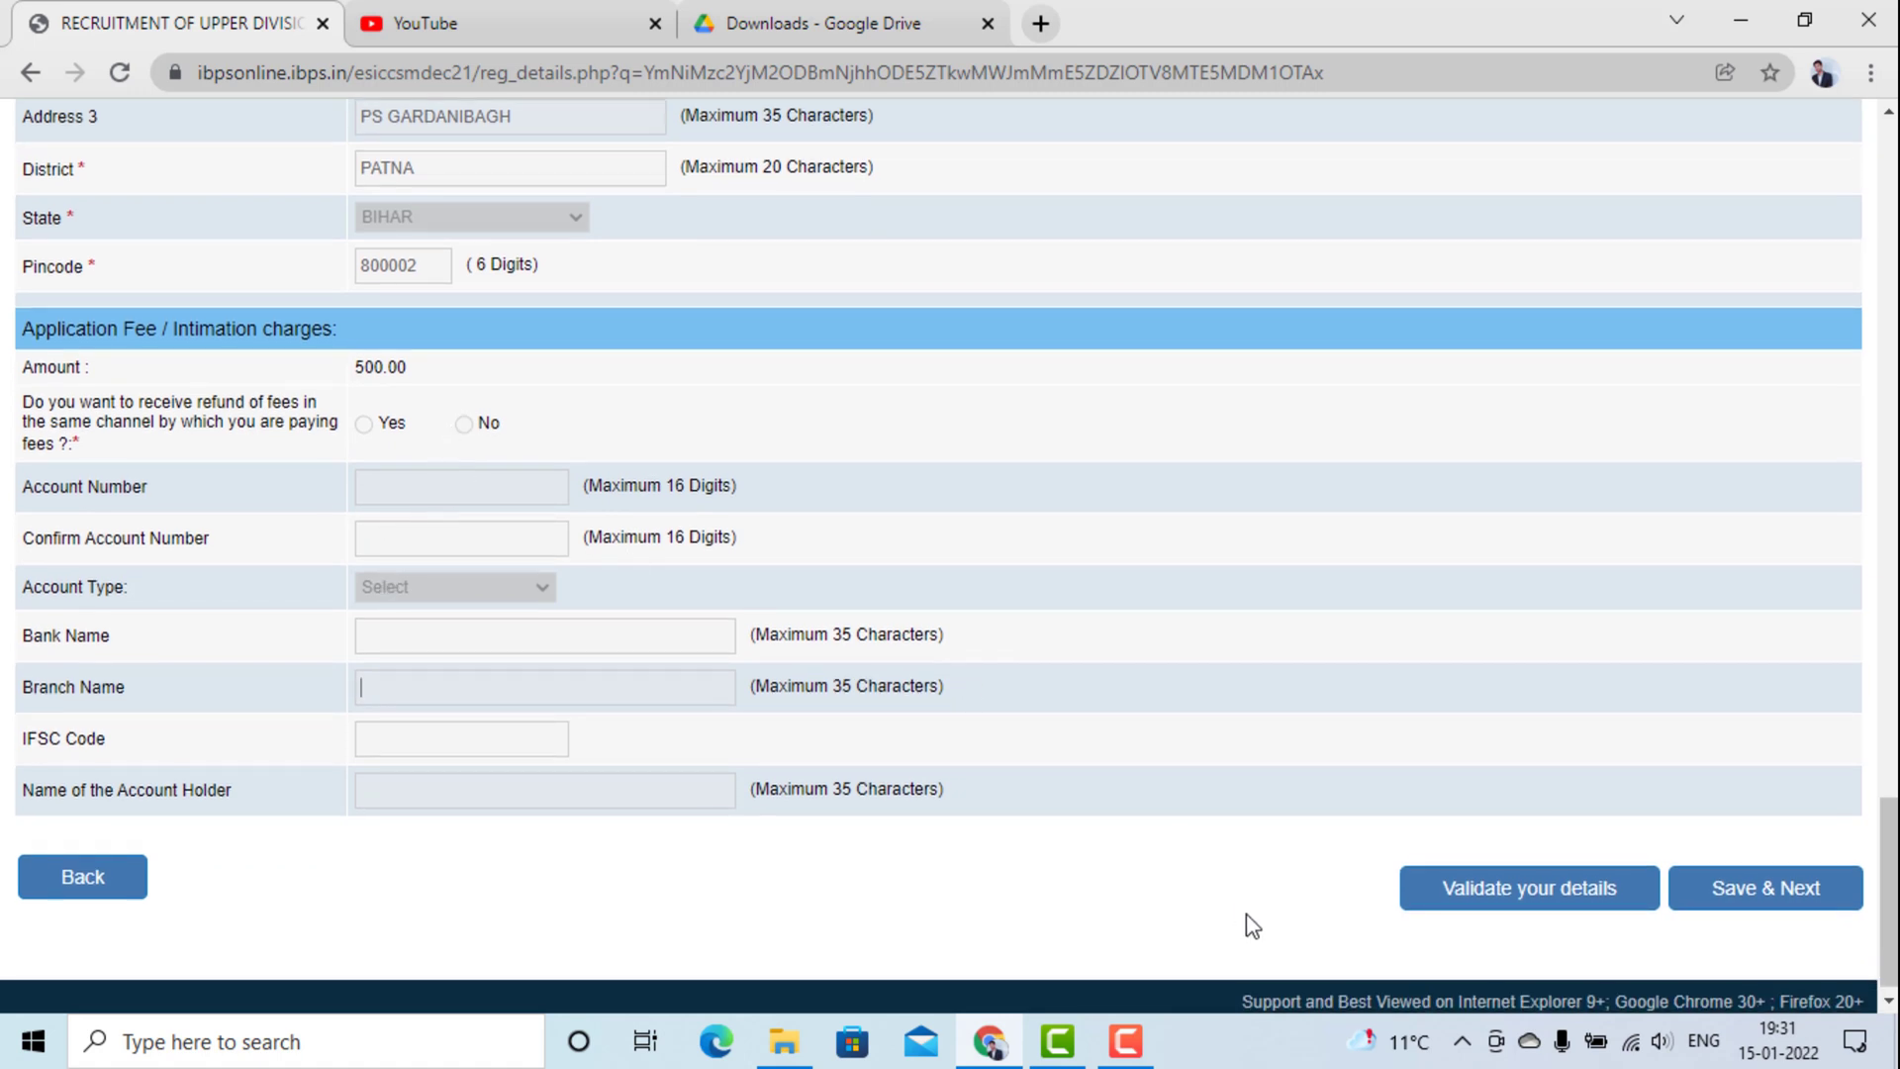
{"action": "left_click", "coordinate": [1449, 896]}
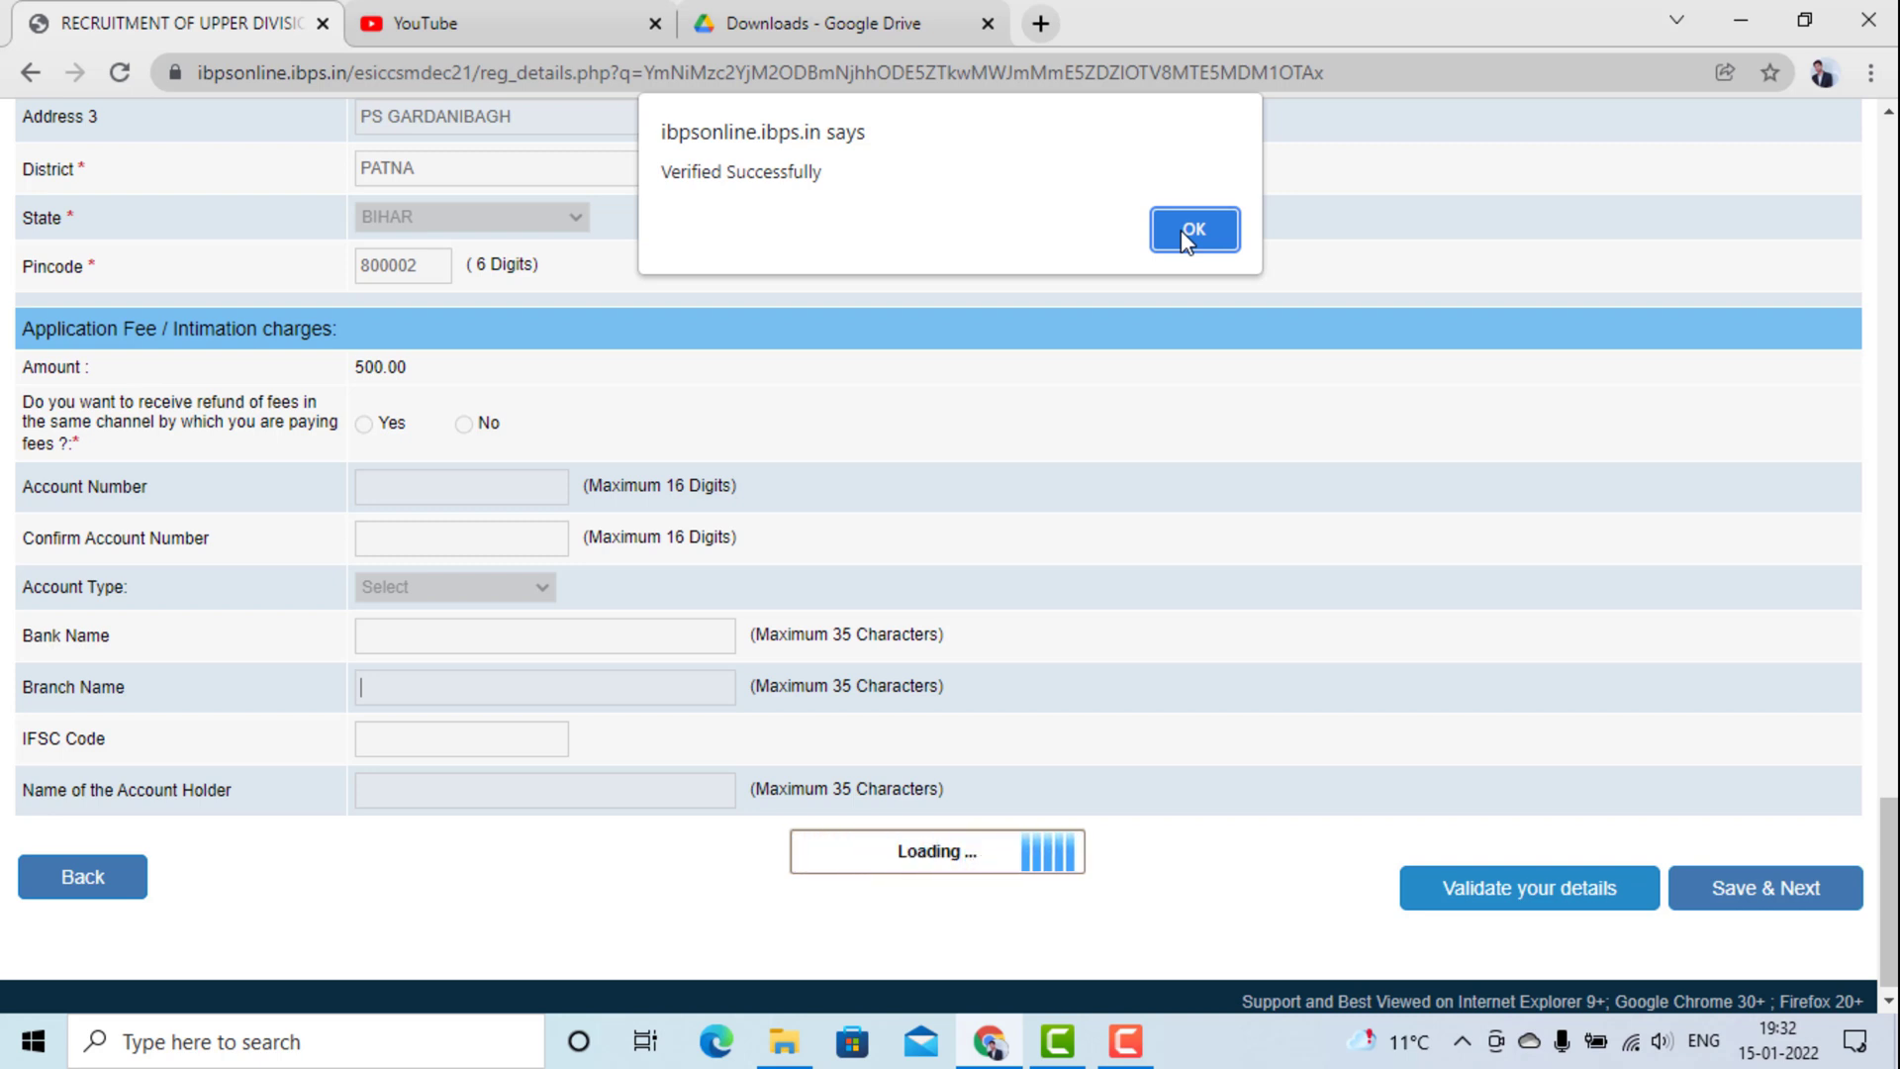
{"action": "left_click", "coordinate": [1181, 231]}
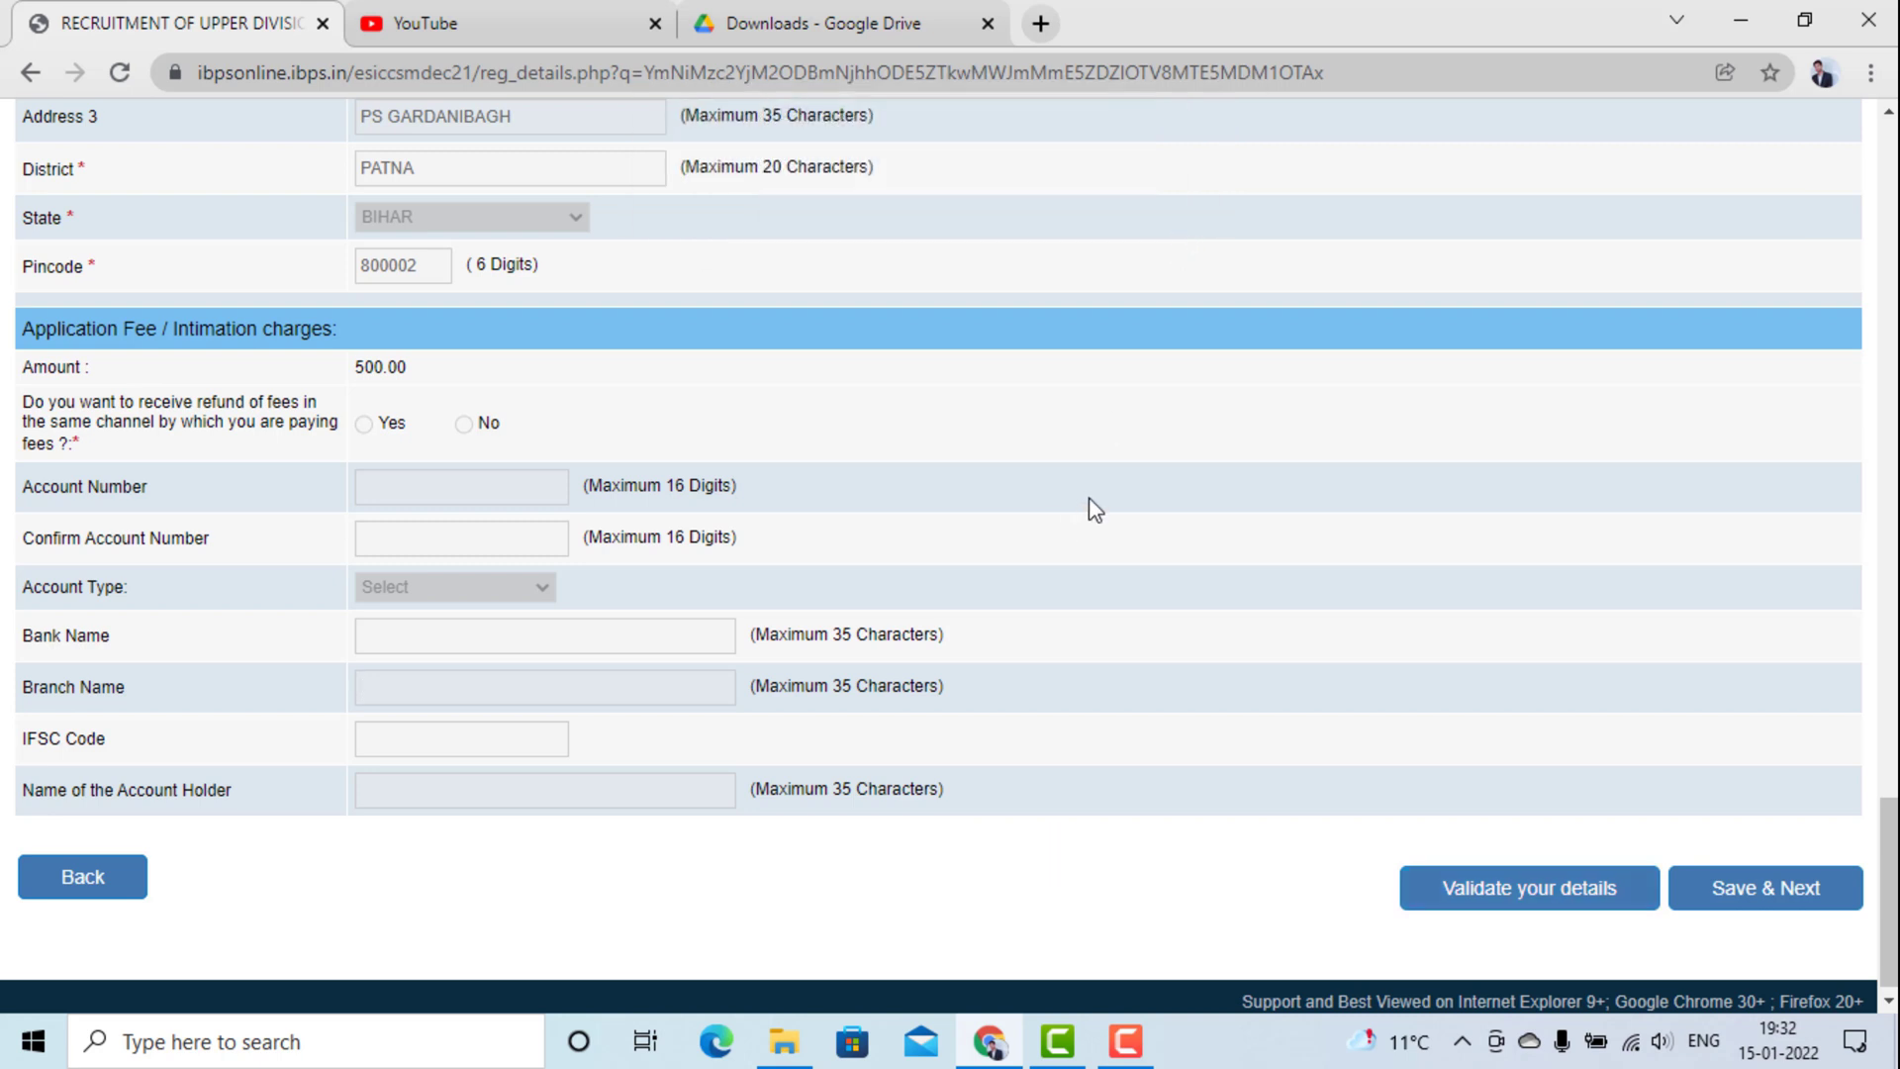
Save the basic details with Save & Next to reach the Educational Qualification form.
{"action": "scroll", "coordinate": [1093, 506], "scroll_direction": "up", "scroll_amount": 2}
{"action": "scroll", "coordinate": [1089, 497], "scroll_direction": "up", "scroll_amount": 3}
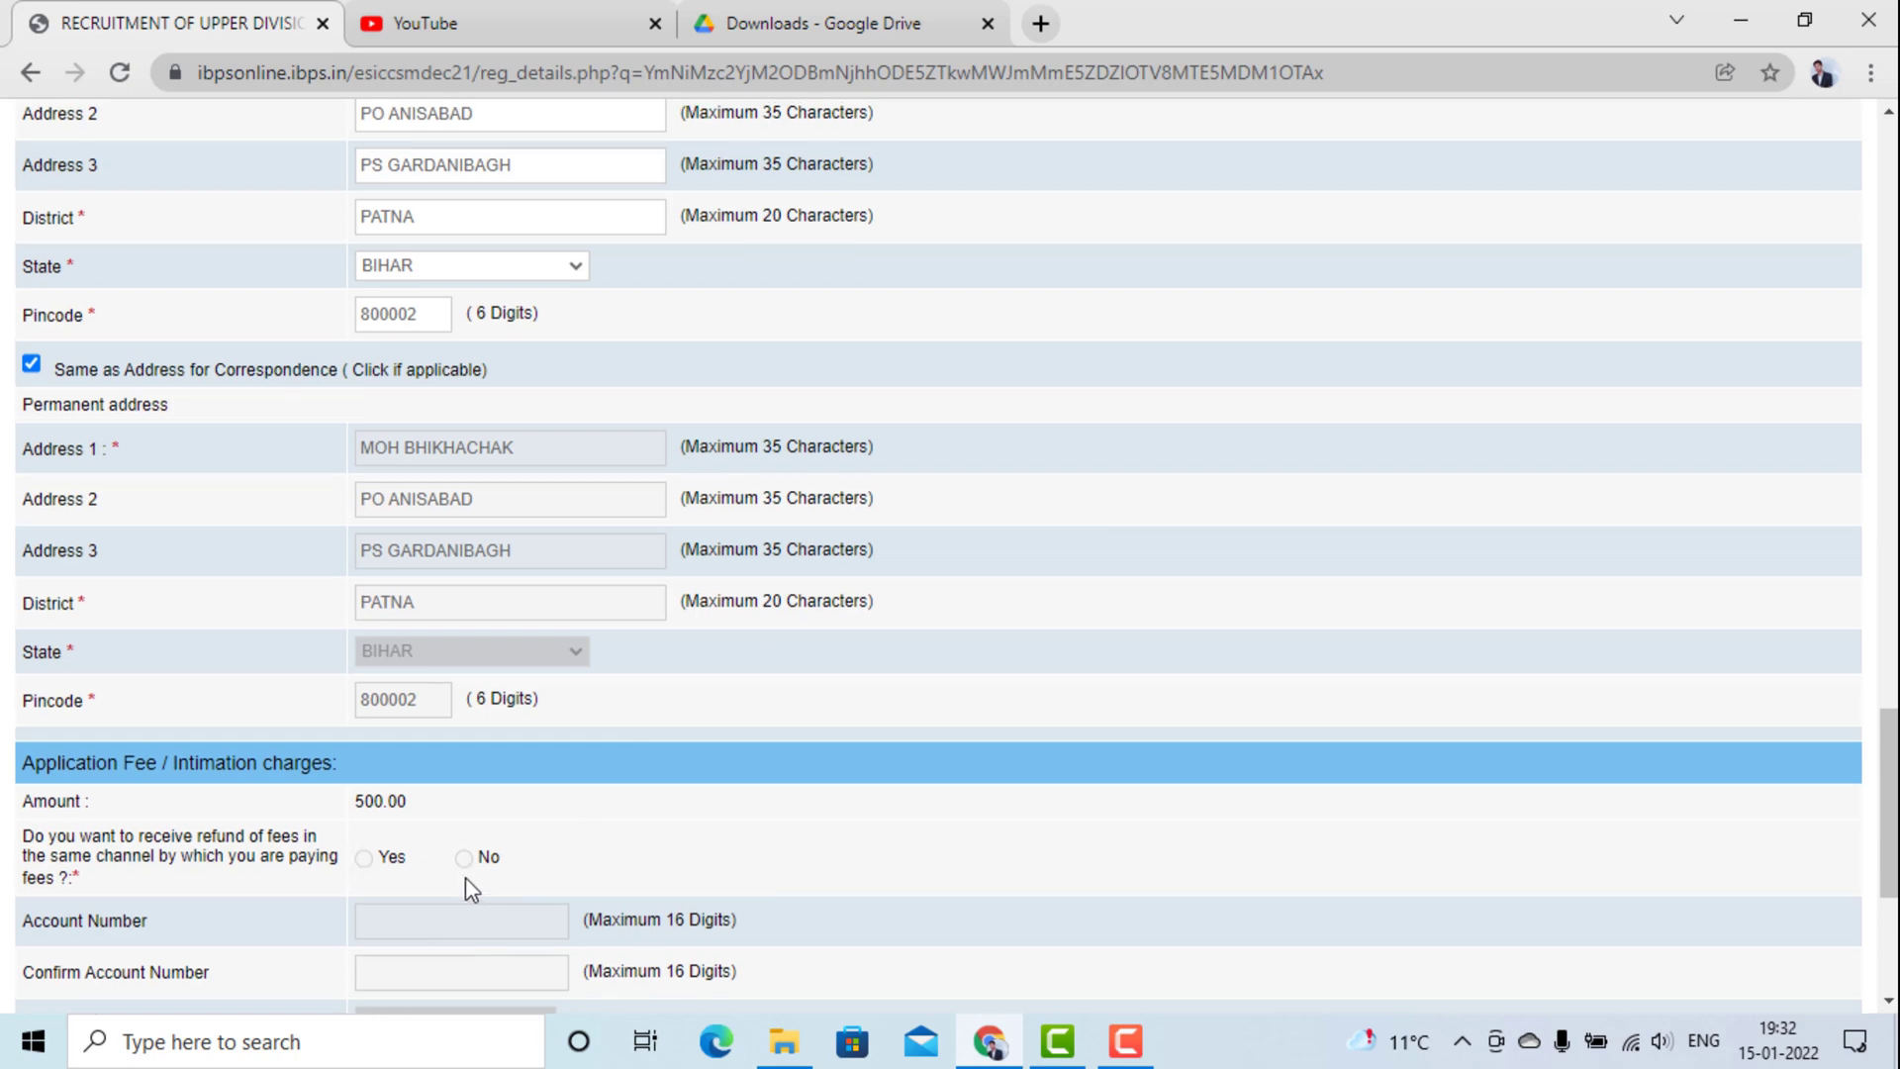
{"action": "scroll", "coordinate": [465, 877], "scroll_direction": "up", "scroll_amount": 8}
{"action": "scroll", "coordinate": [627, 406], "scroll_direction": "up", "scroll_amount": 9}
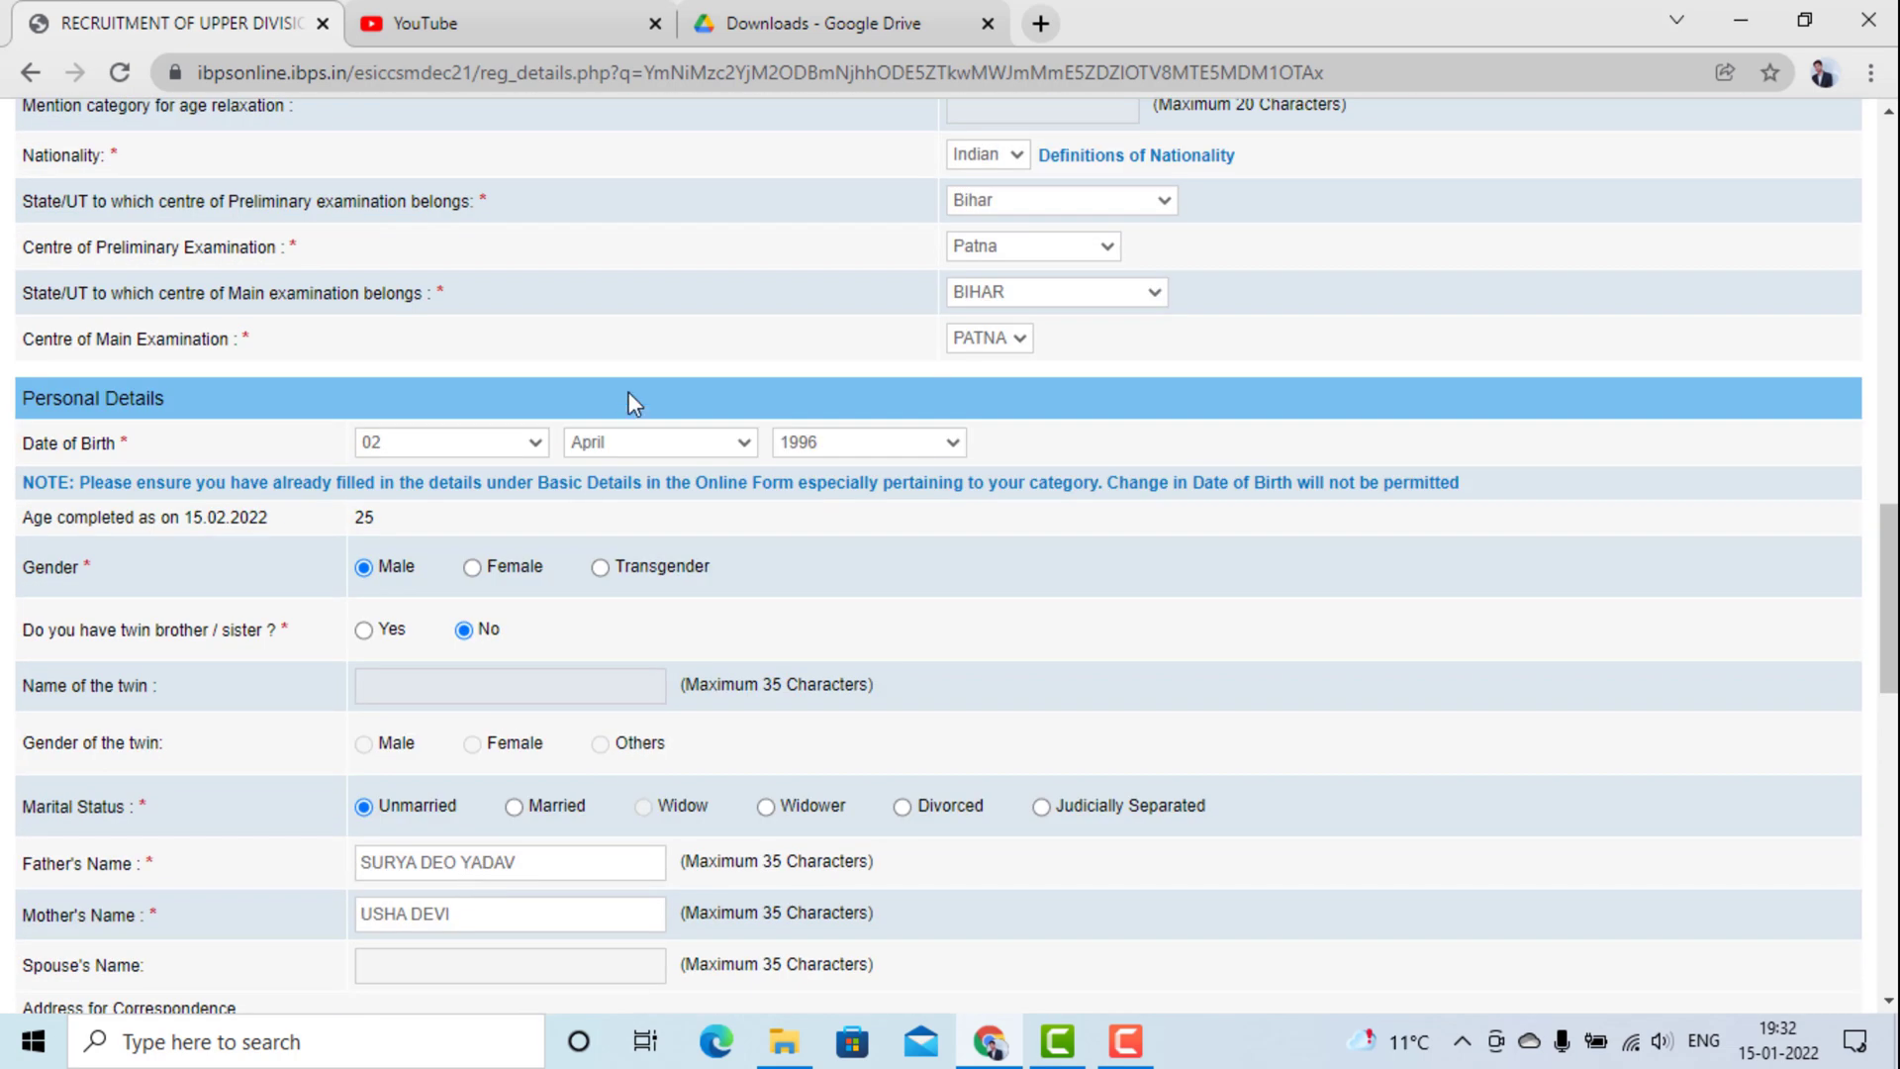
{"action": "scroll", "coordinate": [627, 424], "scroll_direction": "up", "scroll_amount": 11}
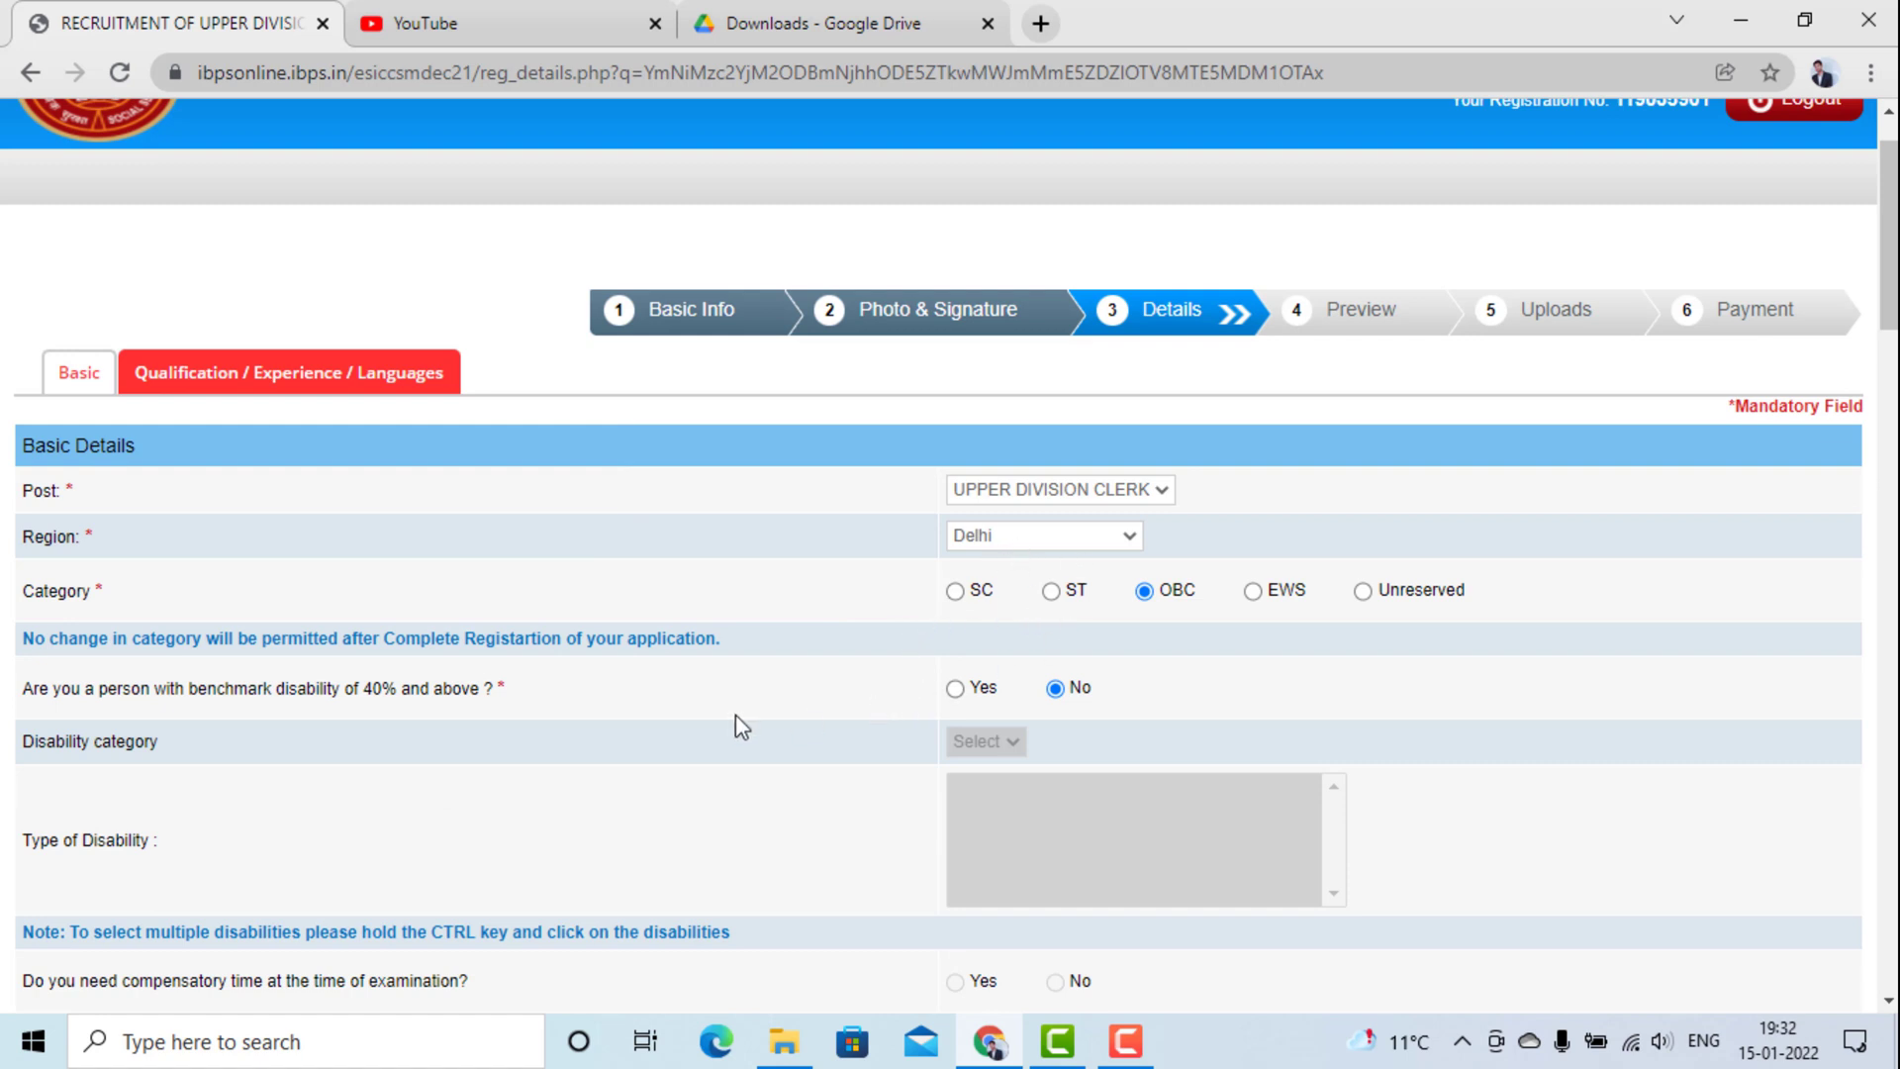
{"action": "scroll", "coordinate": [735, 715], "scroll_direction": "down", "scroll_amount": 1}
{"action": "scroll", "coordinate": [735, 715], "scroll_direction": "down", "scroll_amount": 2}
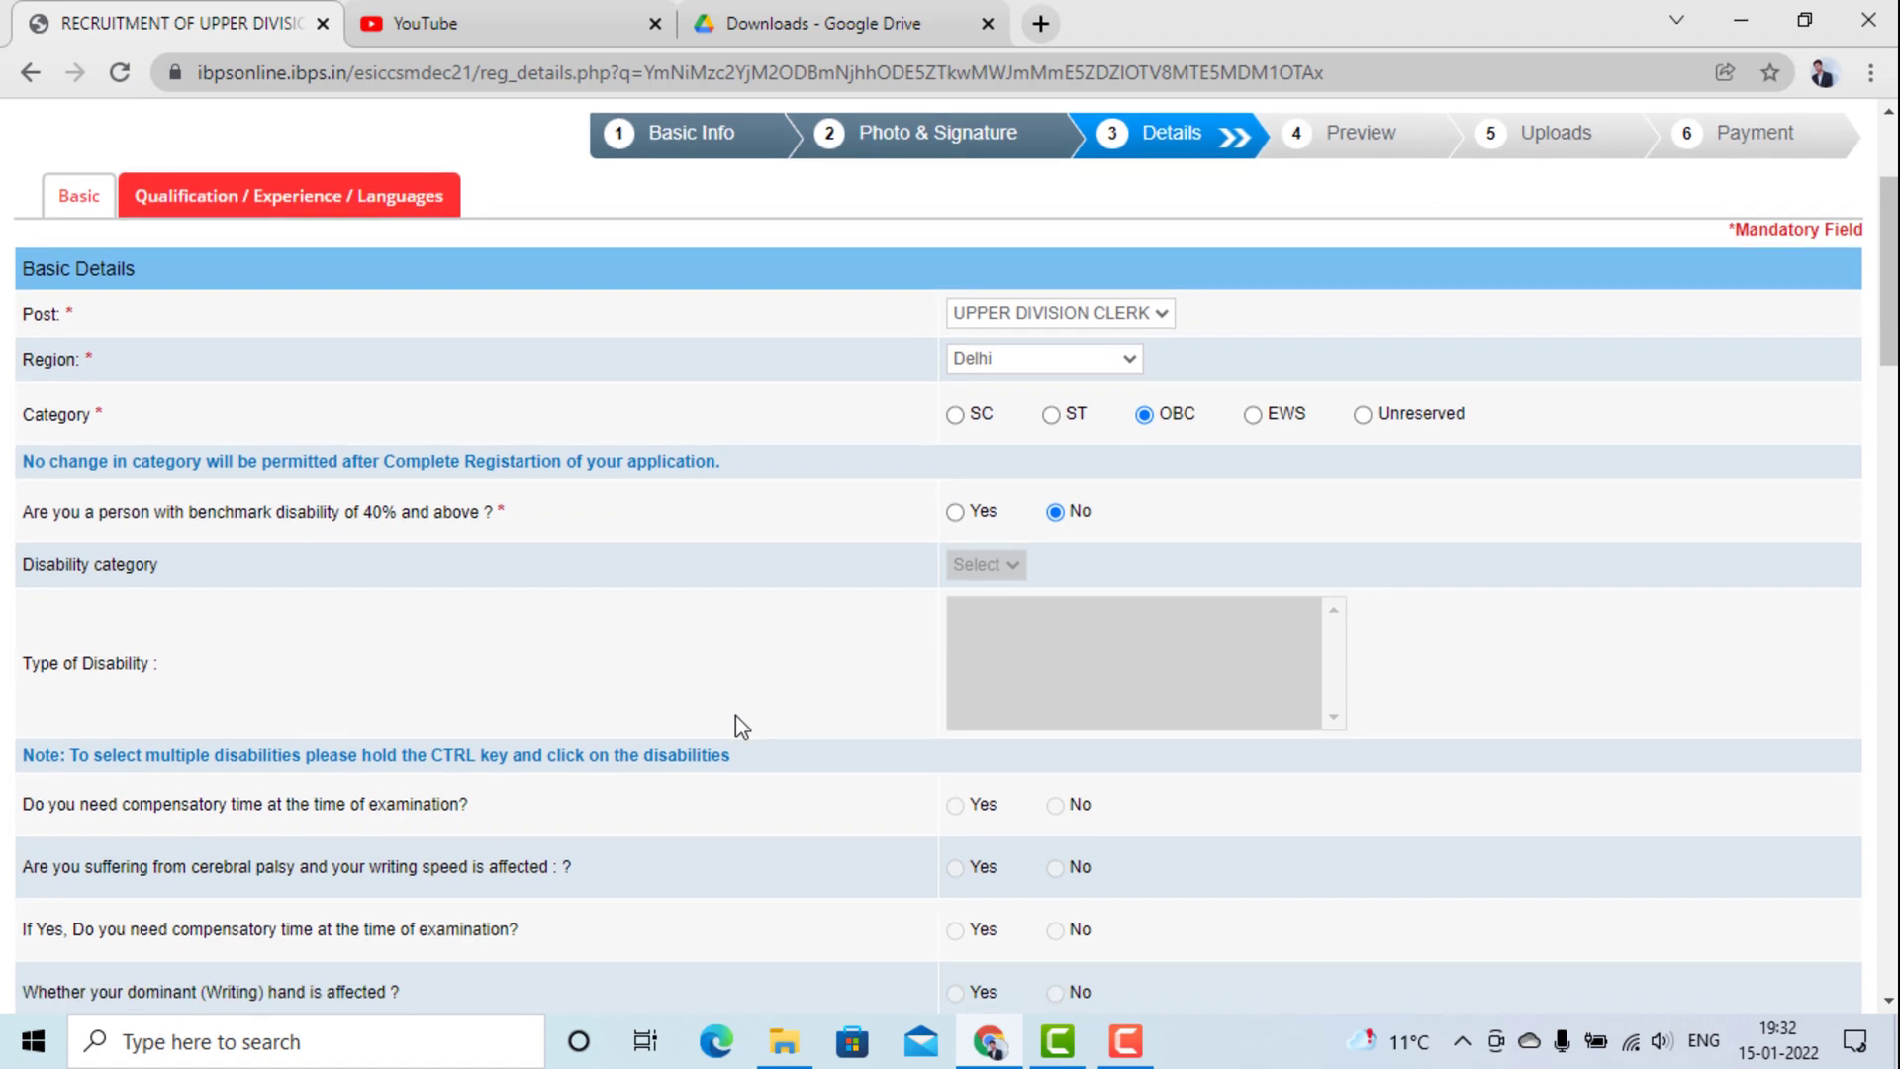
{"action": "scroll", "coordinate": [737, 719], "scroll_direction": "down", "scroll_amount": 6}
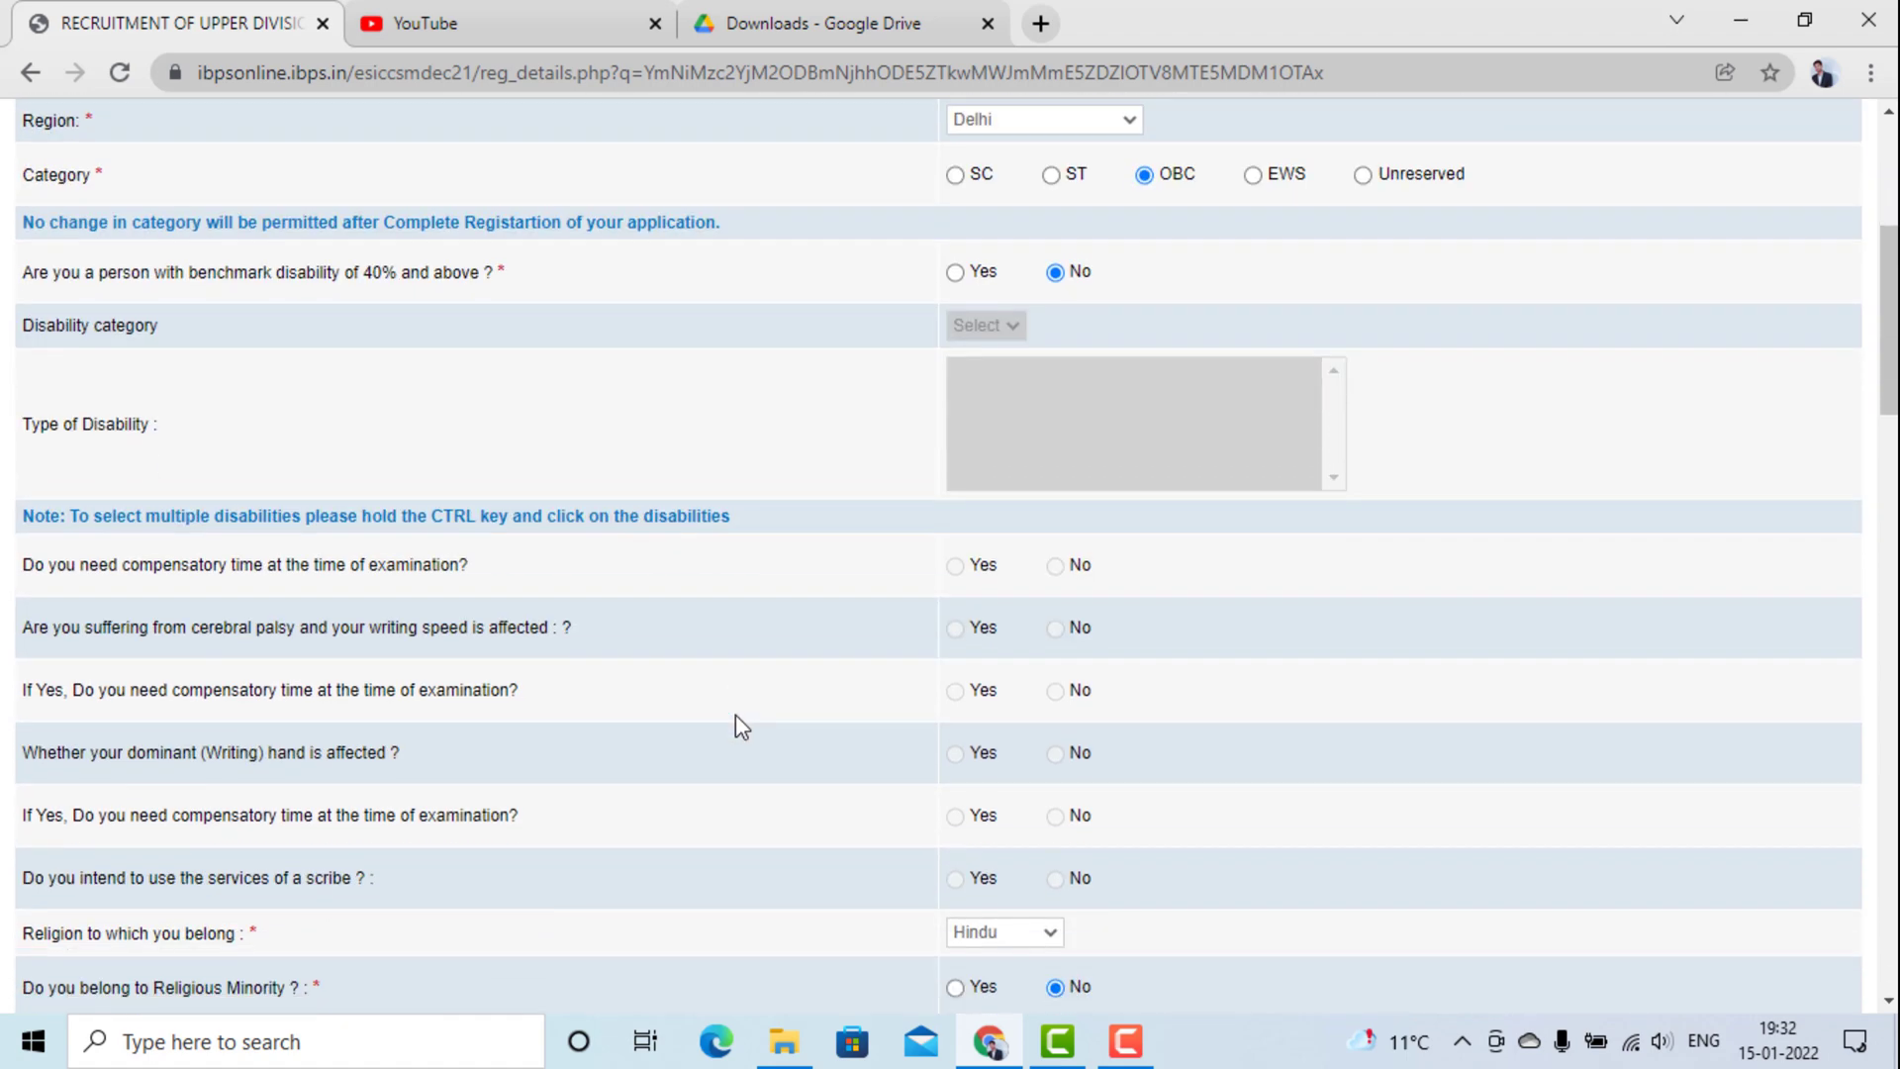
{"action": "scroll", "coordinate": [736, 715], "scroll_direction": "down", "scroll_amount": 8}
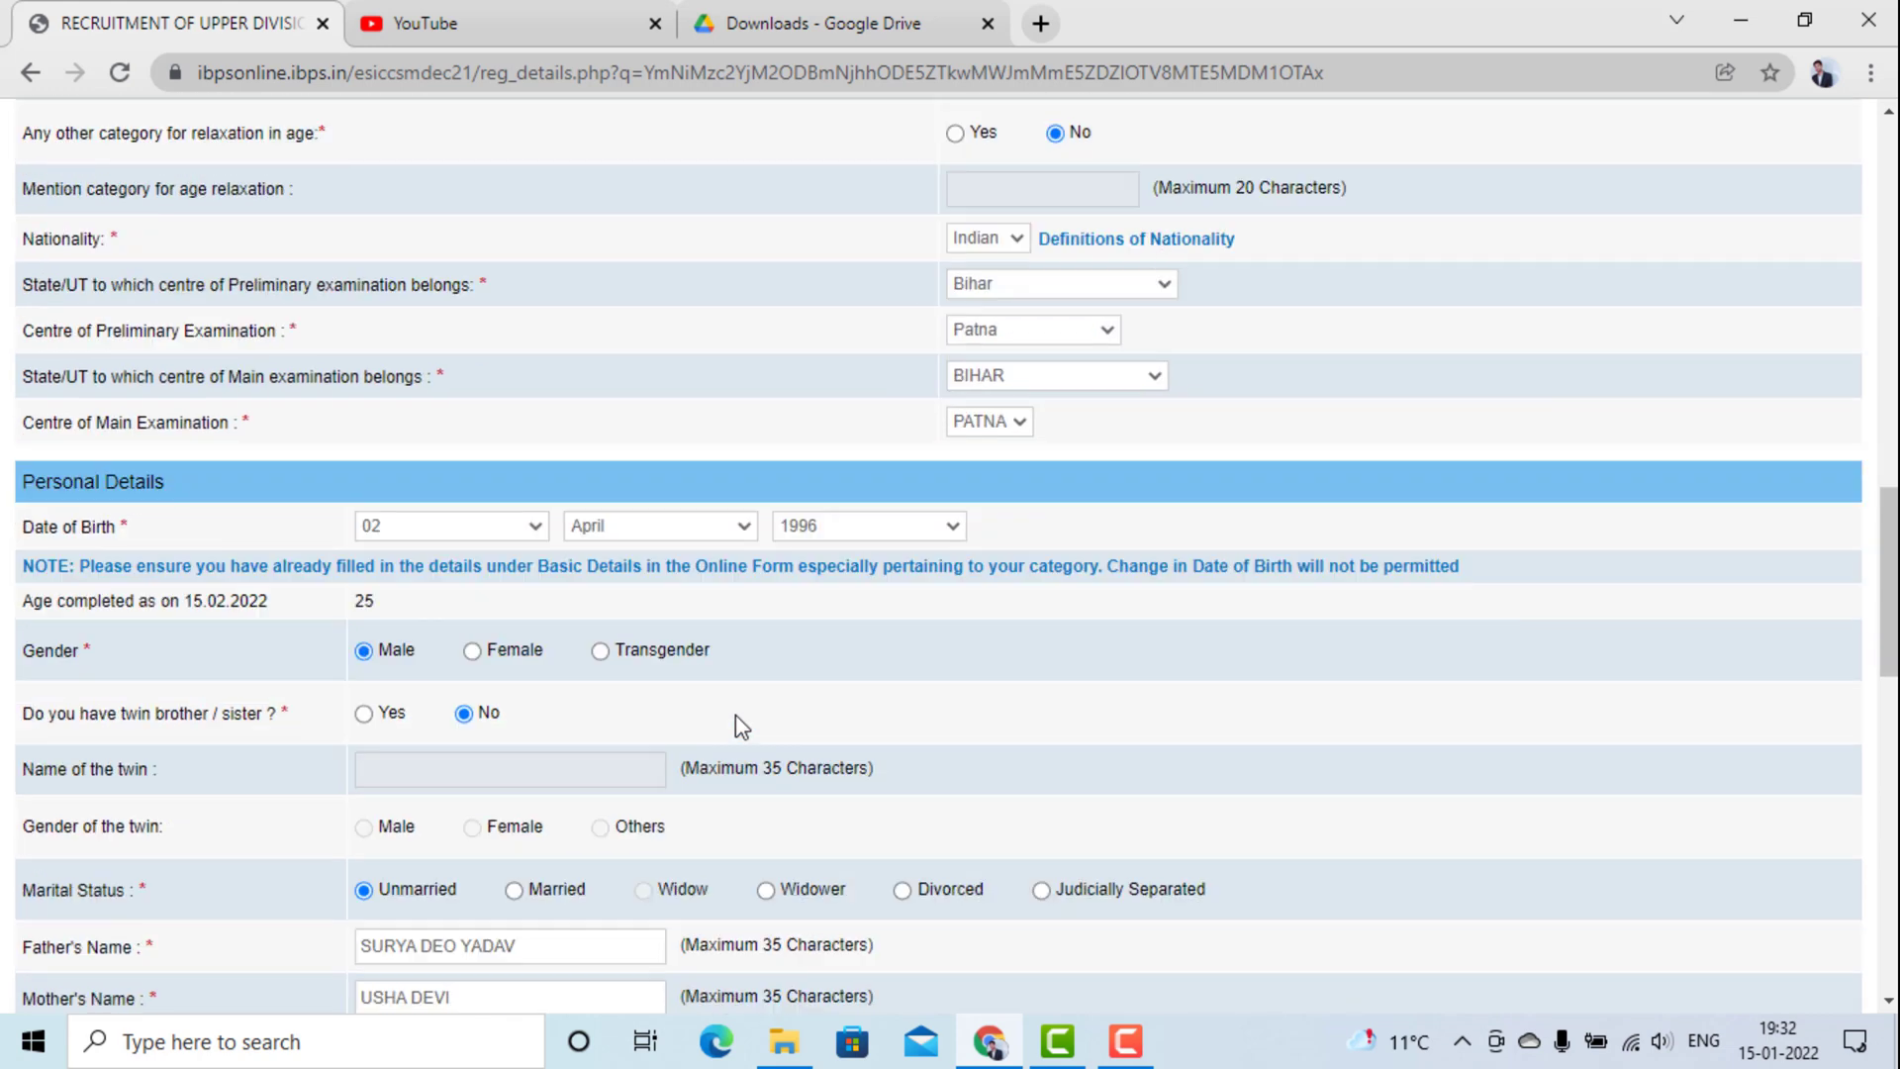
{"action": "scroll", "coordinate": [734, 715], "scroll_direction": "down", "scroll_amount": 4}
{"action": "scroll", "coordinate": [734, 714], "scroll_direction": "down", "scroll_amount": 4}
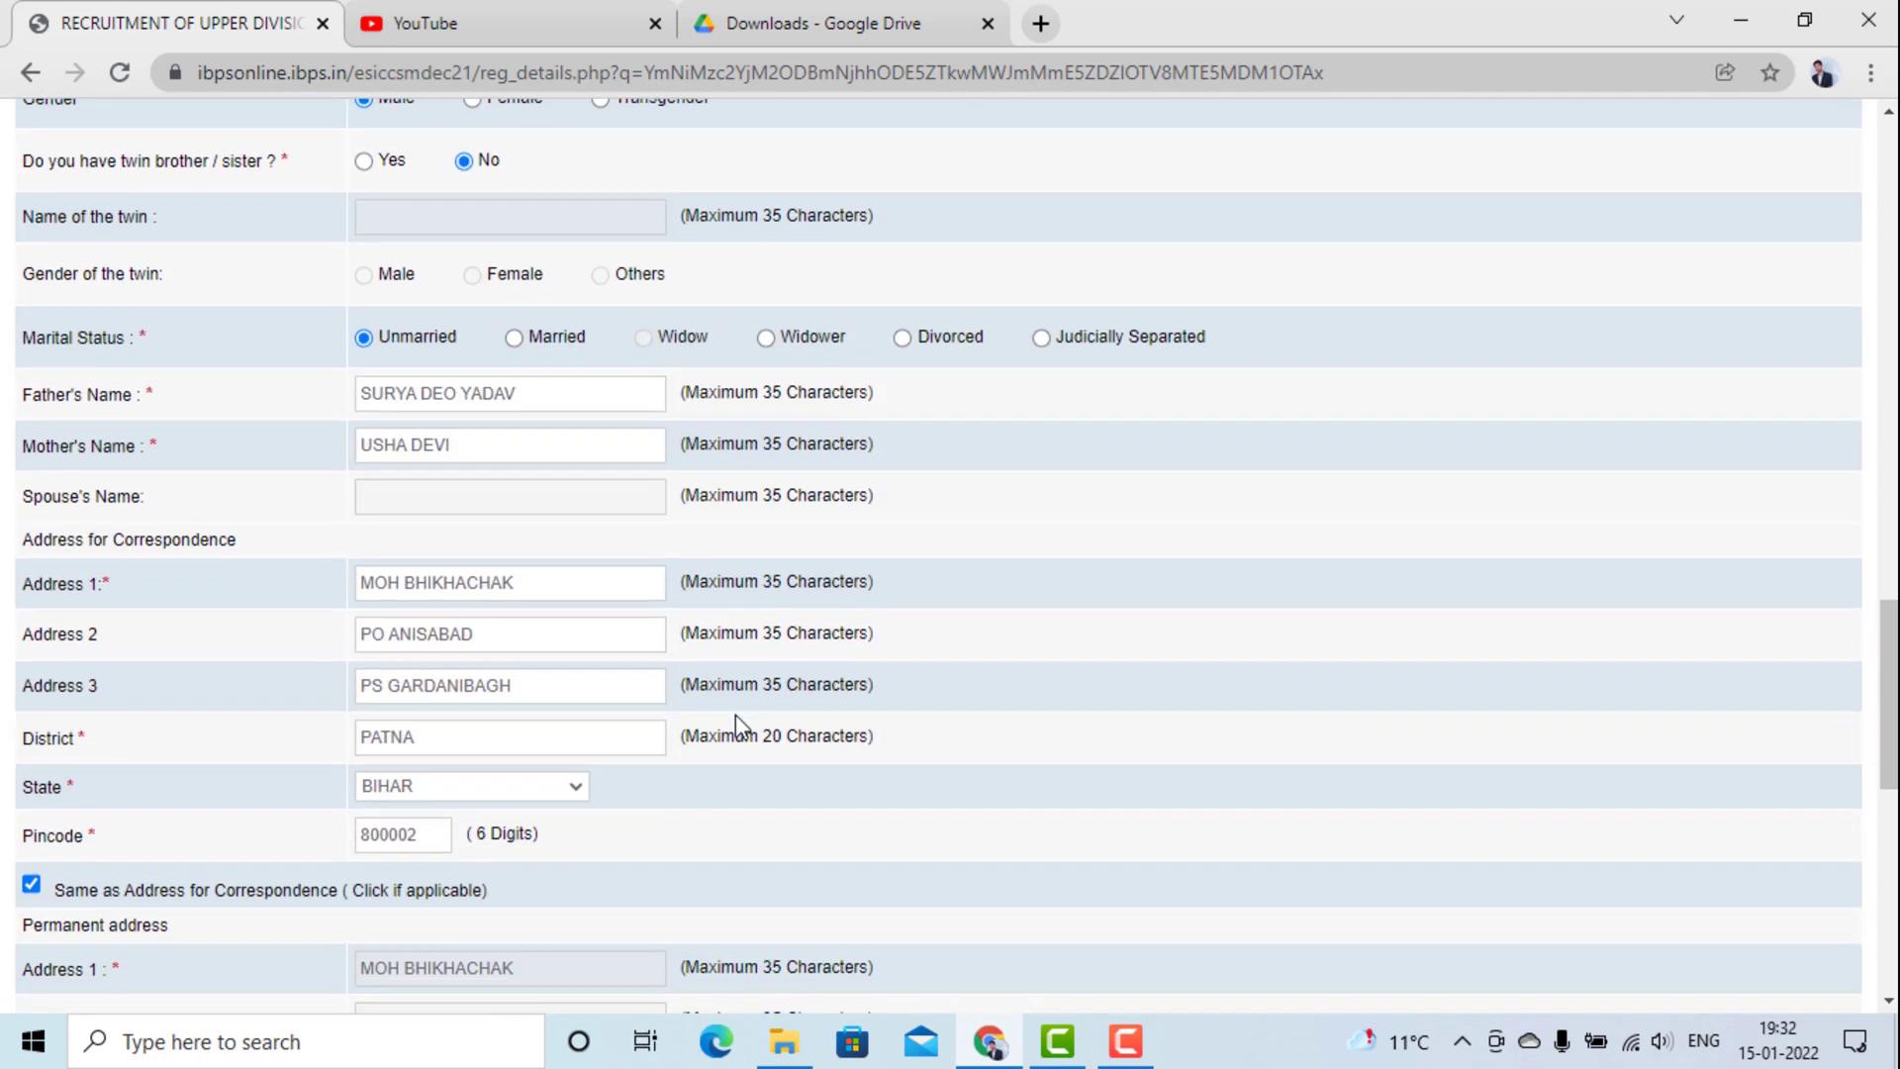
{"action": "scroll", "coordinate": [734, 715], "scroll_direction": "down", "scroll_amount": 4}
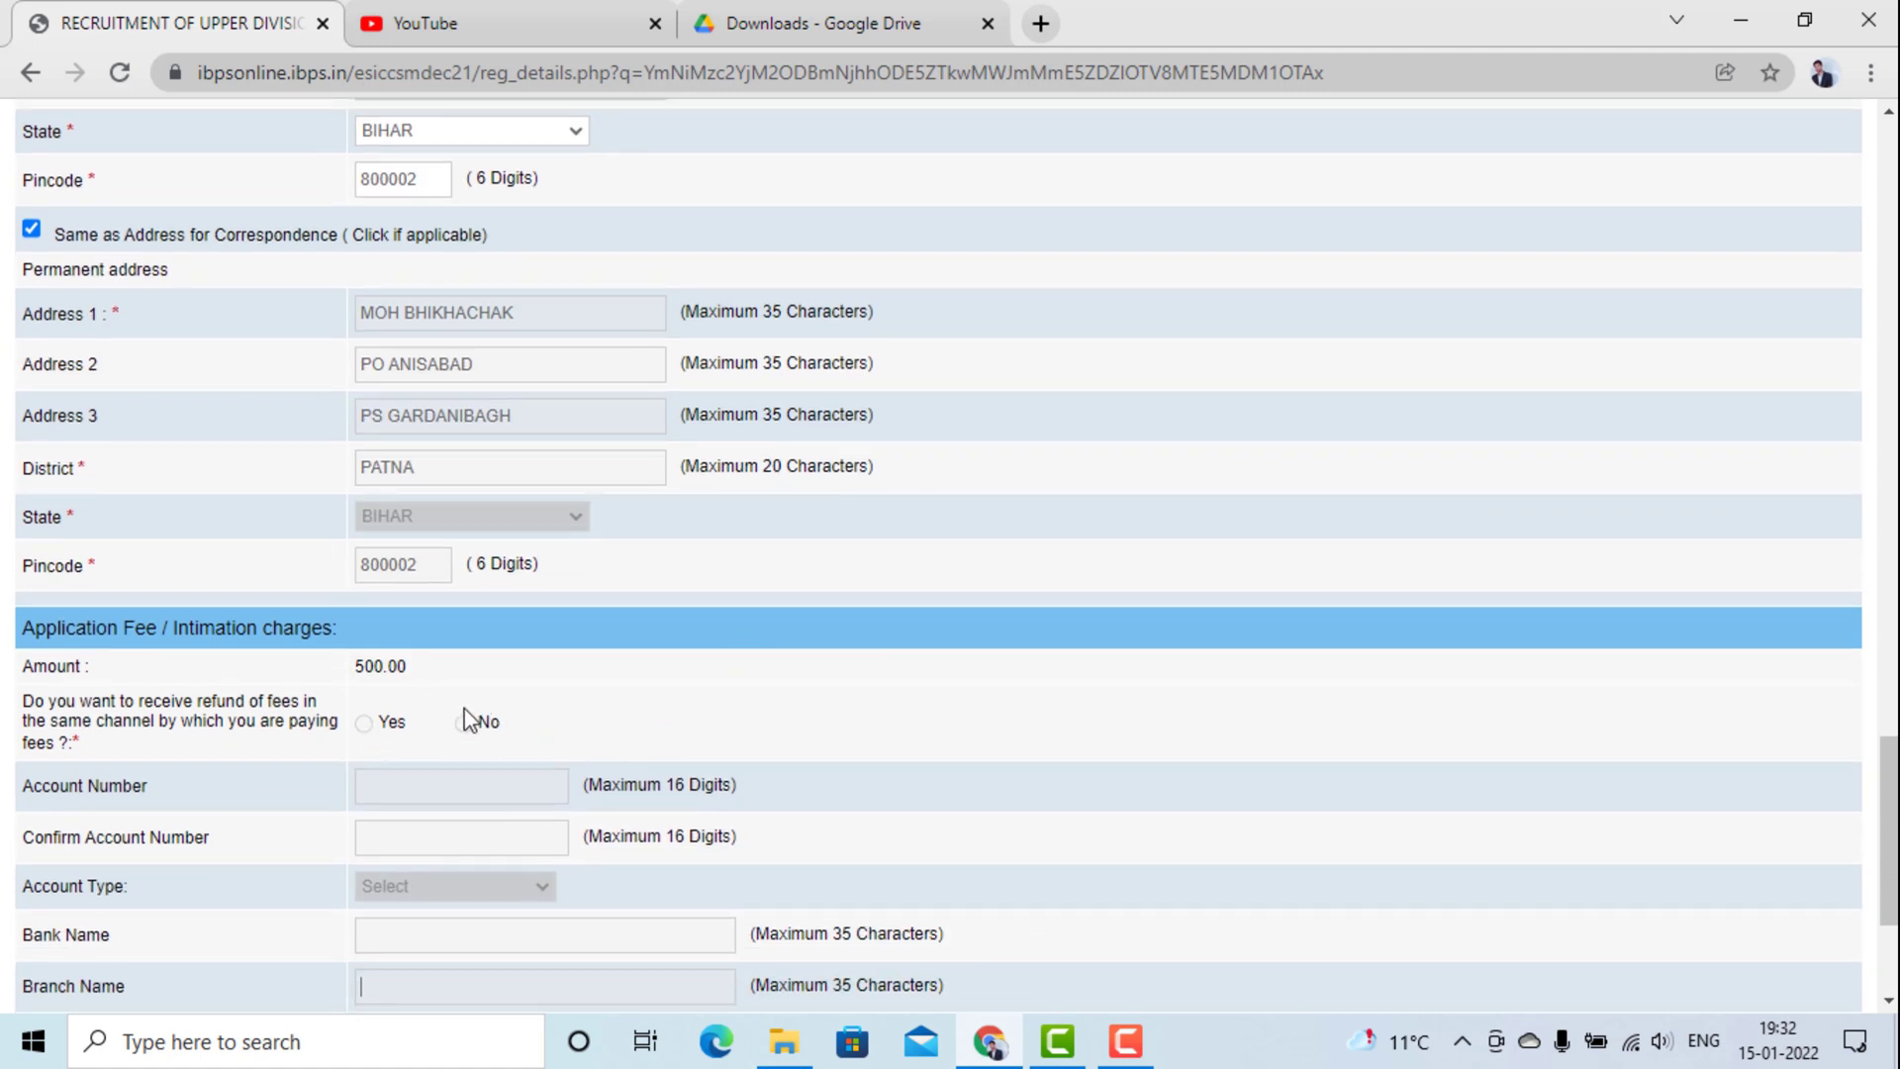
{"action": "scroll", "coordinate": [502, 801], "scroll_direction": "down", "scroll_amount": 3}
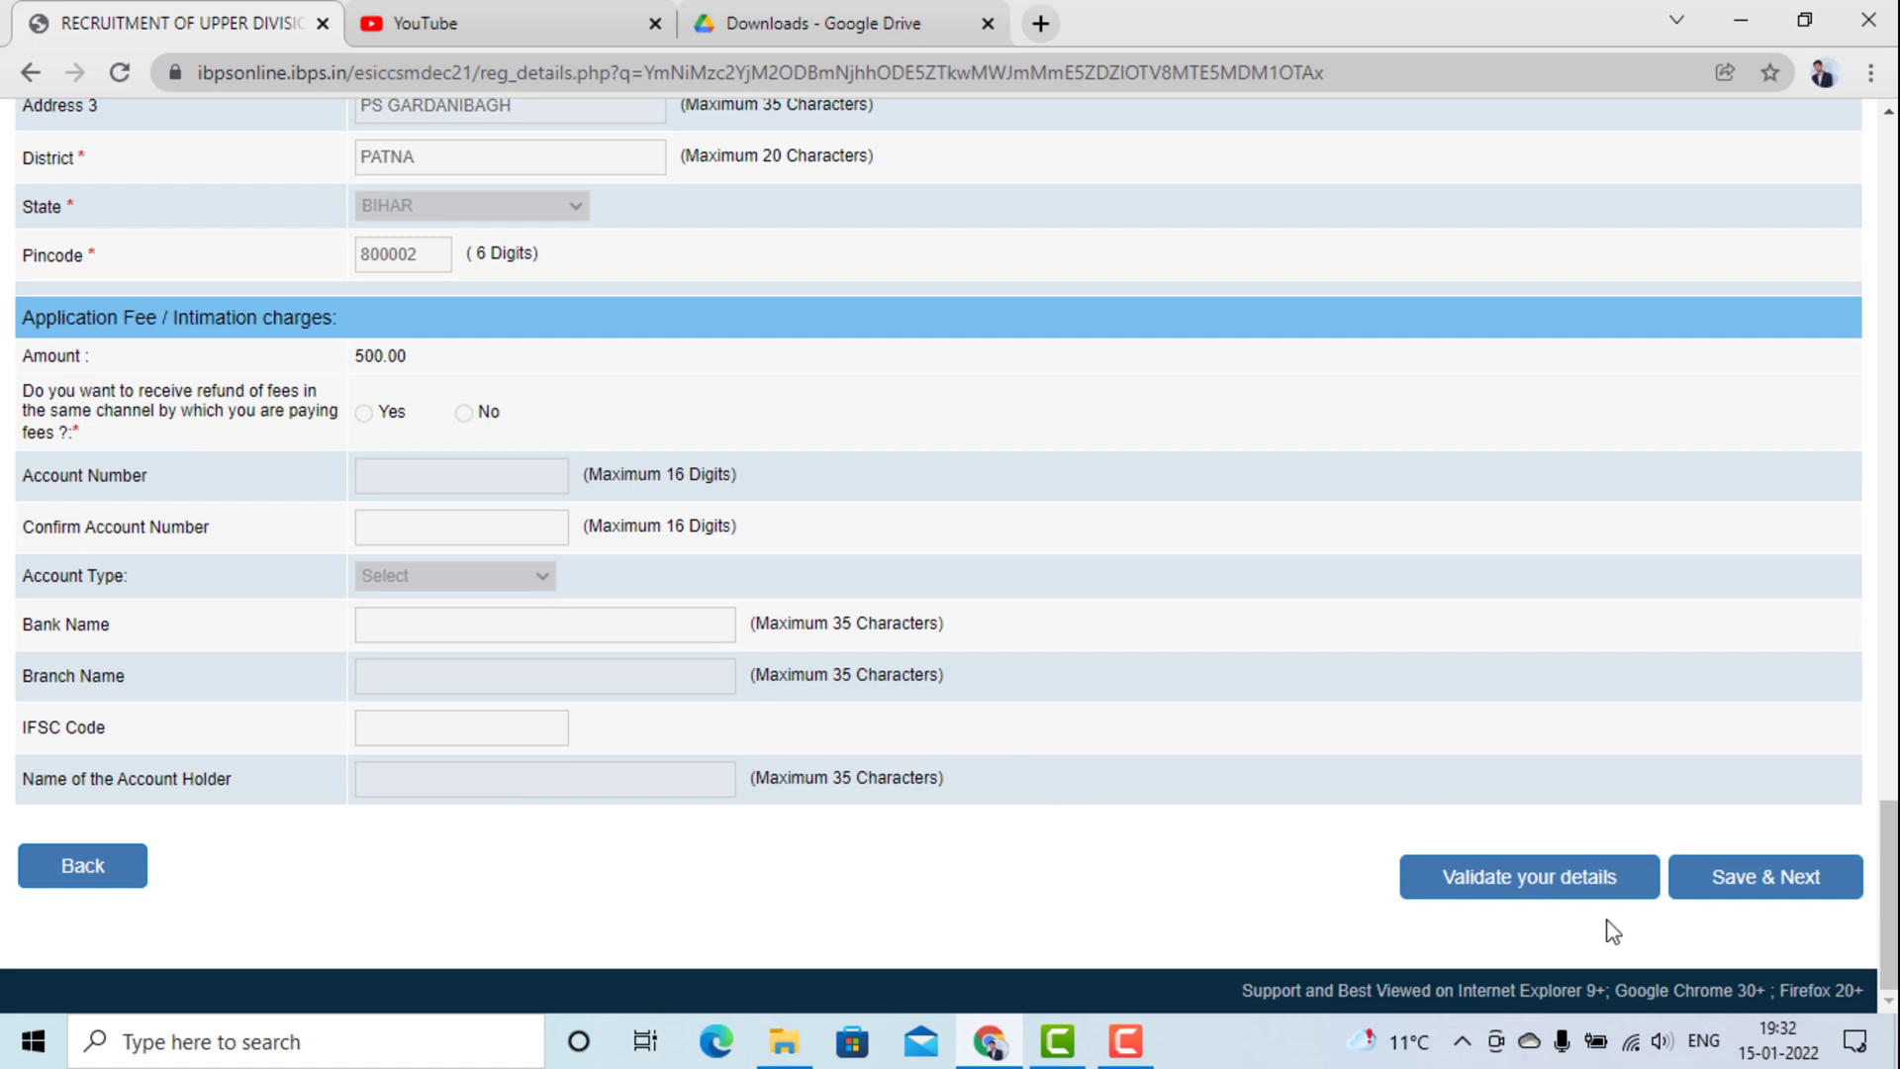
{"action": "left_click", "coordinate": [1774, 880]}
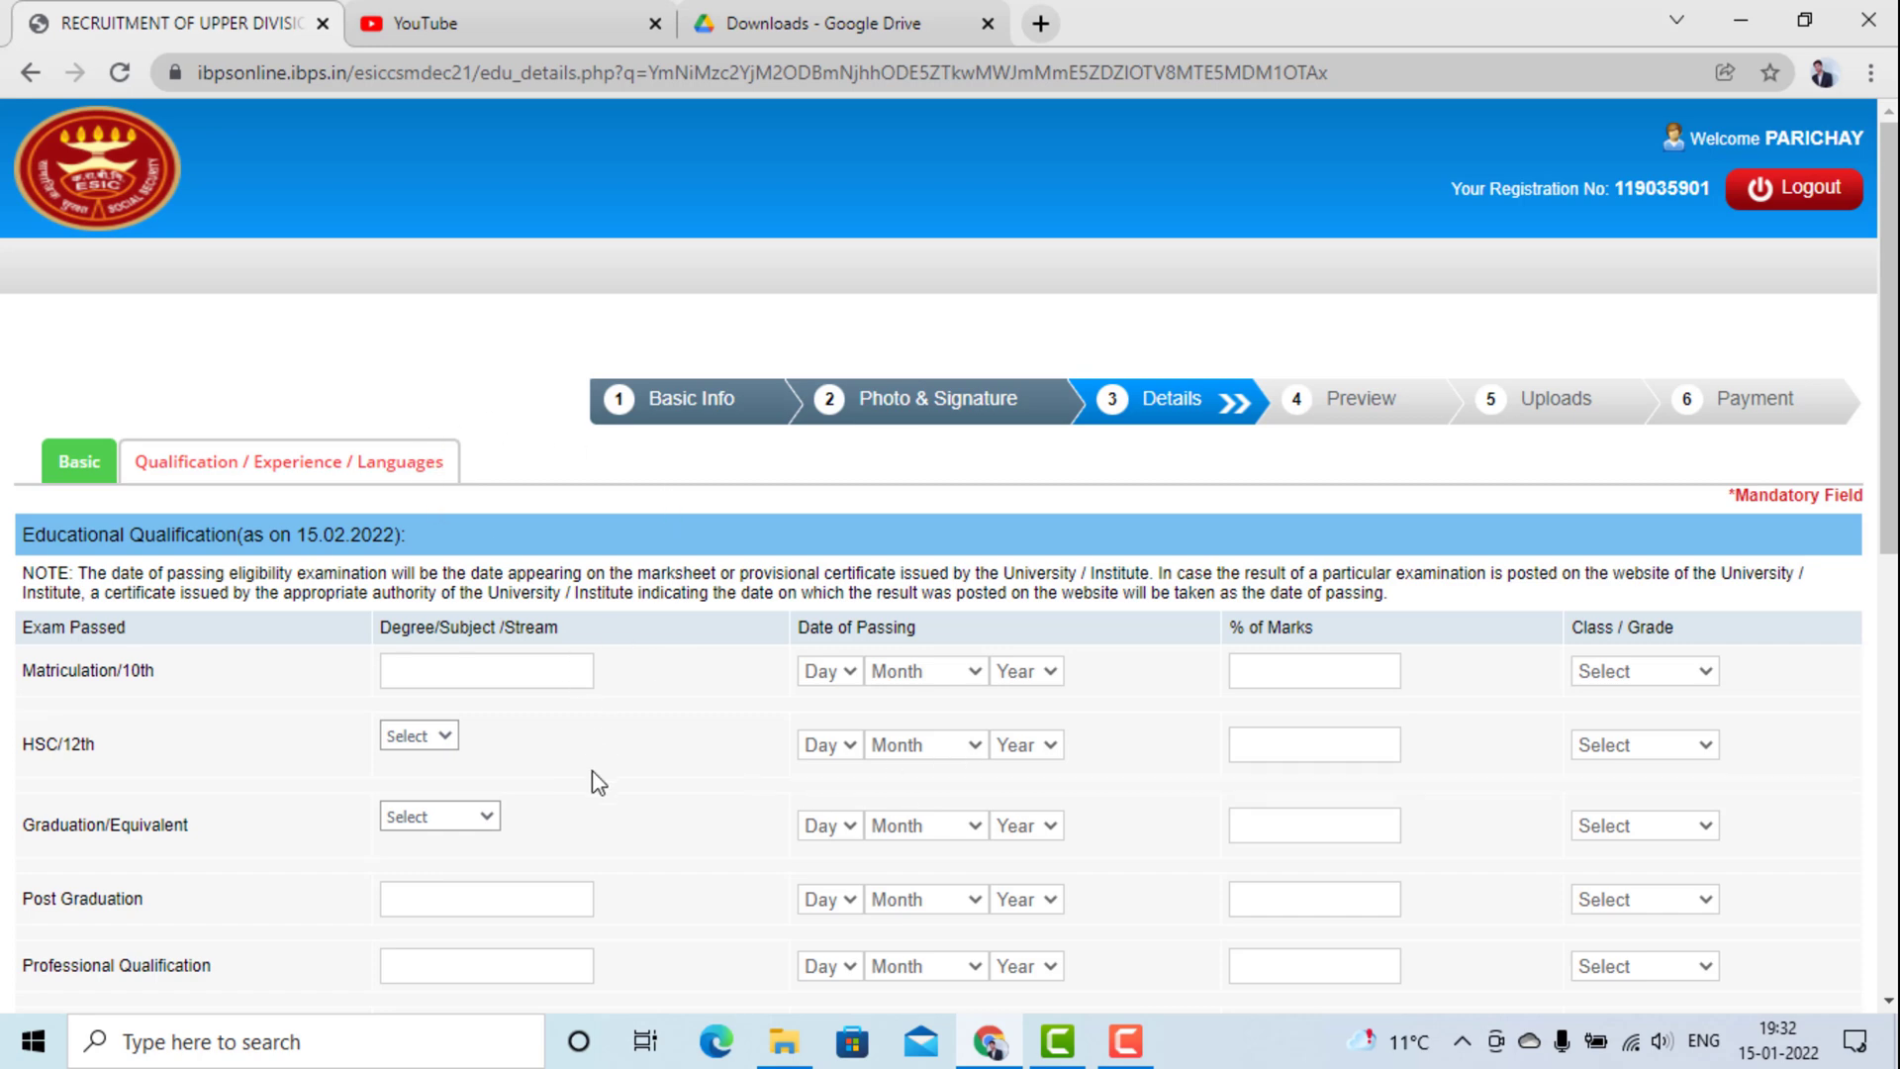
{"action": "scroll", "coordinate": [596, 782], "scroll_direction": "down", "scroll_amount": 1}
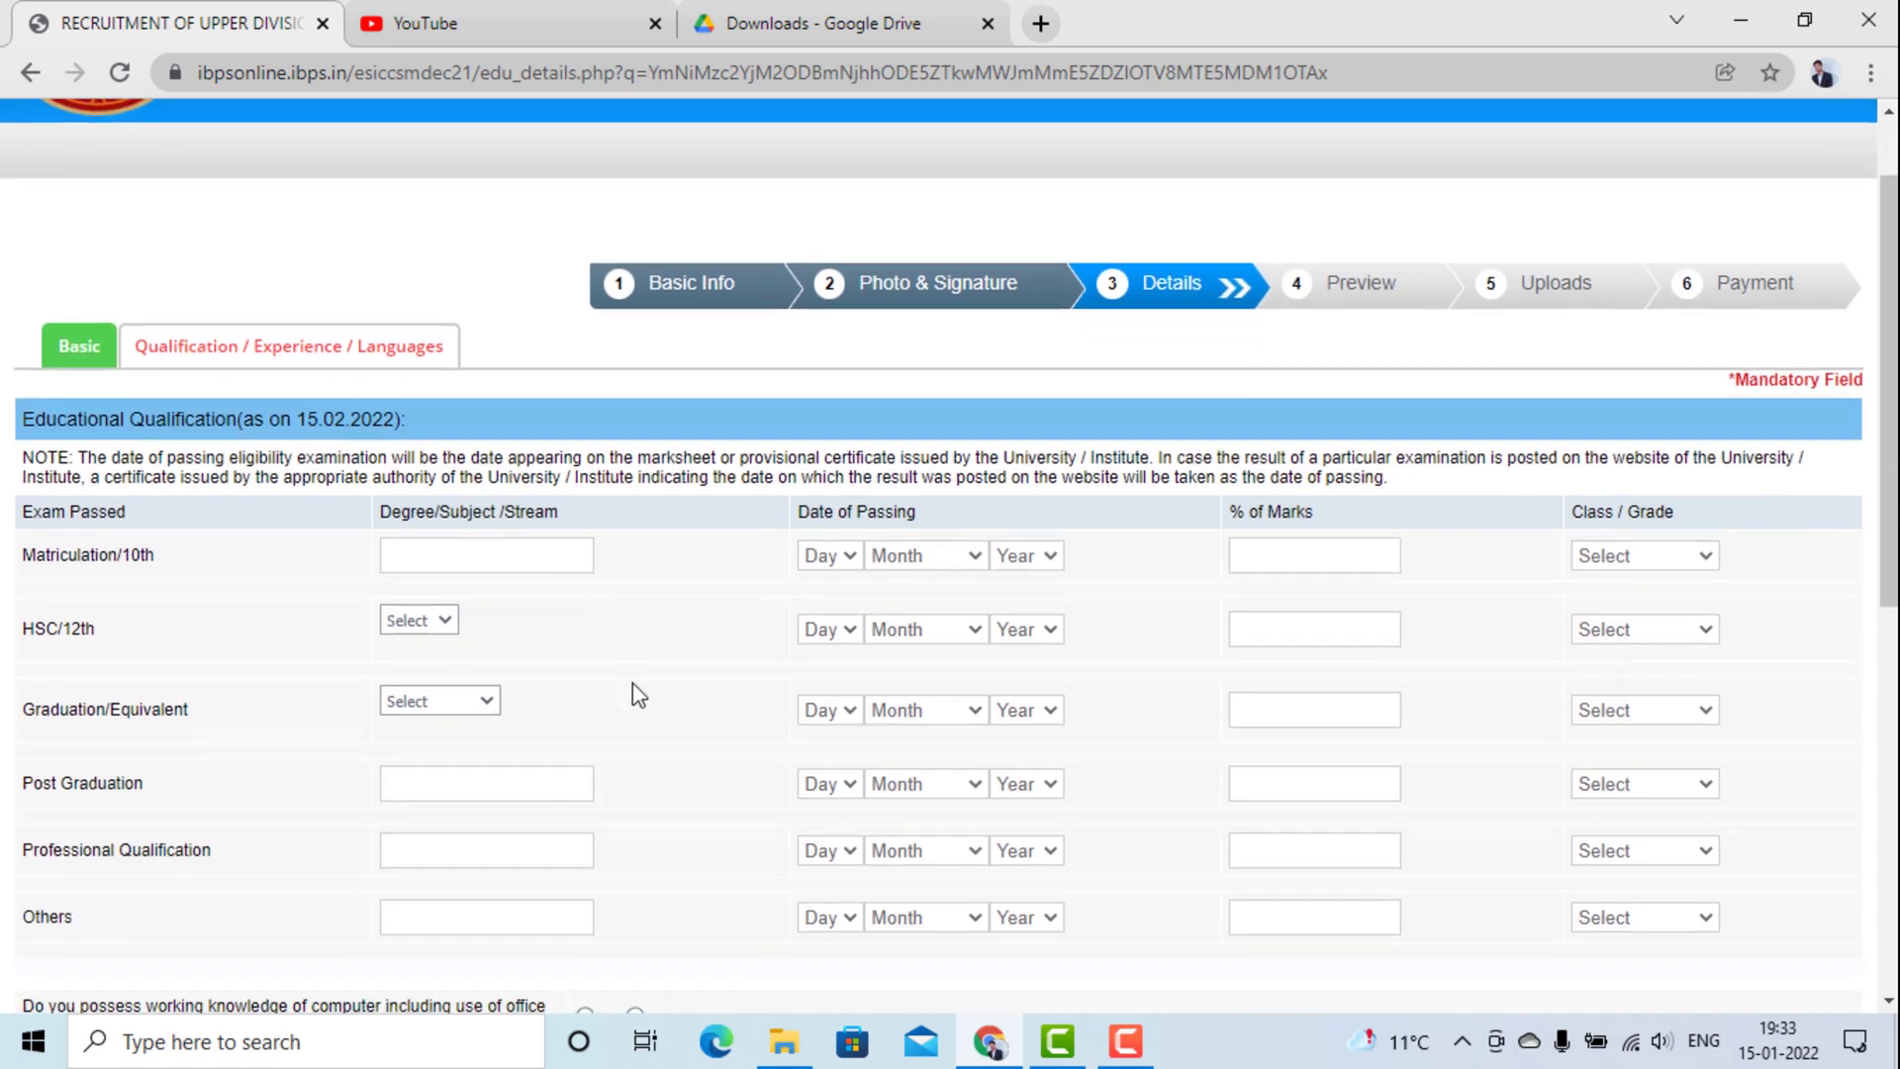
{"action": "scroll", "coordinate": [637, 690], "scroll_direction": "down", "scroll_amount": 1}
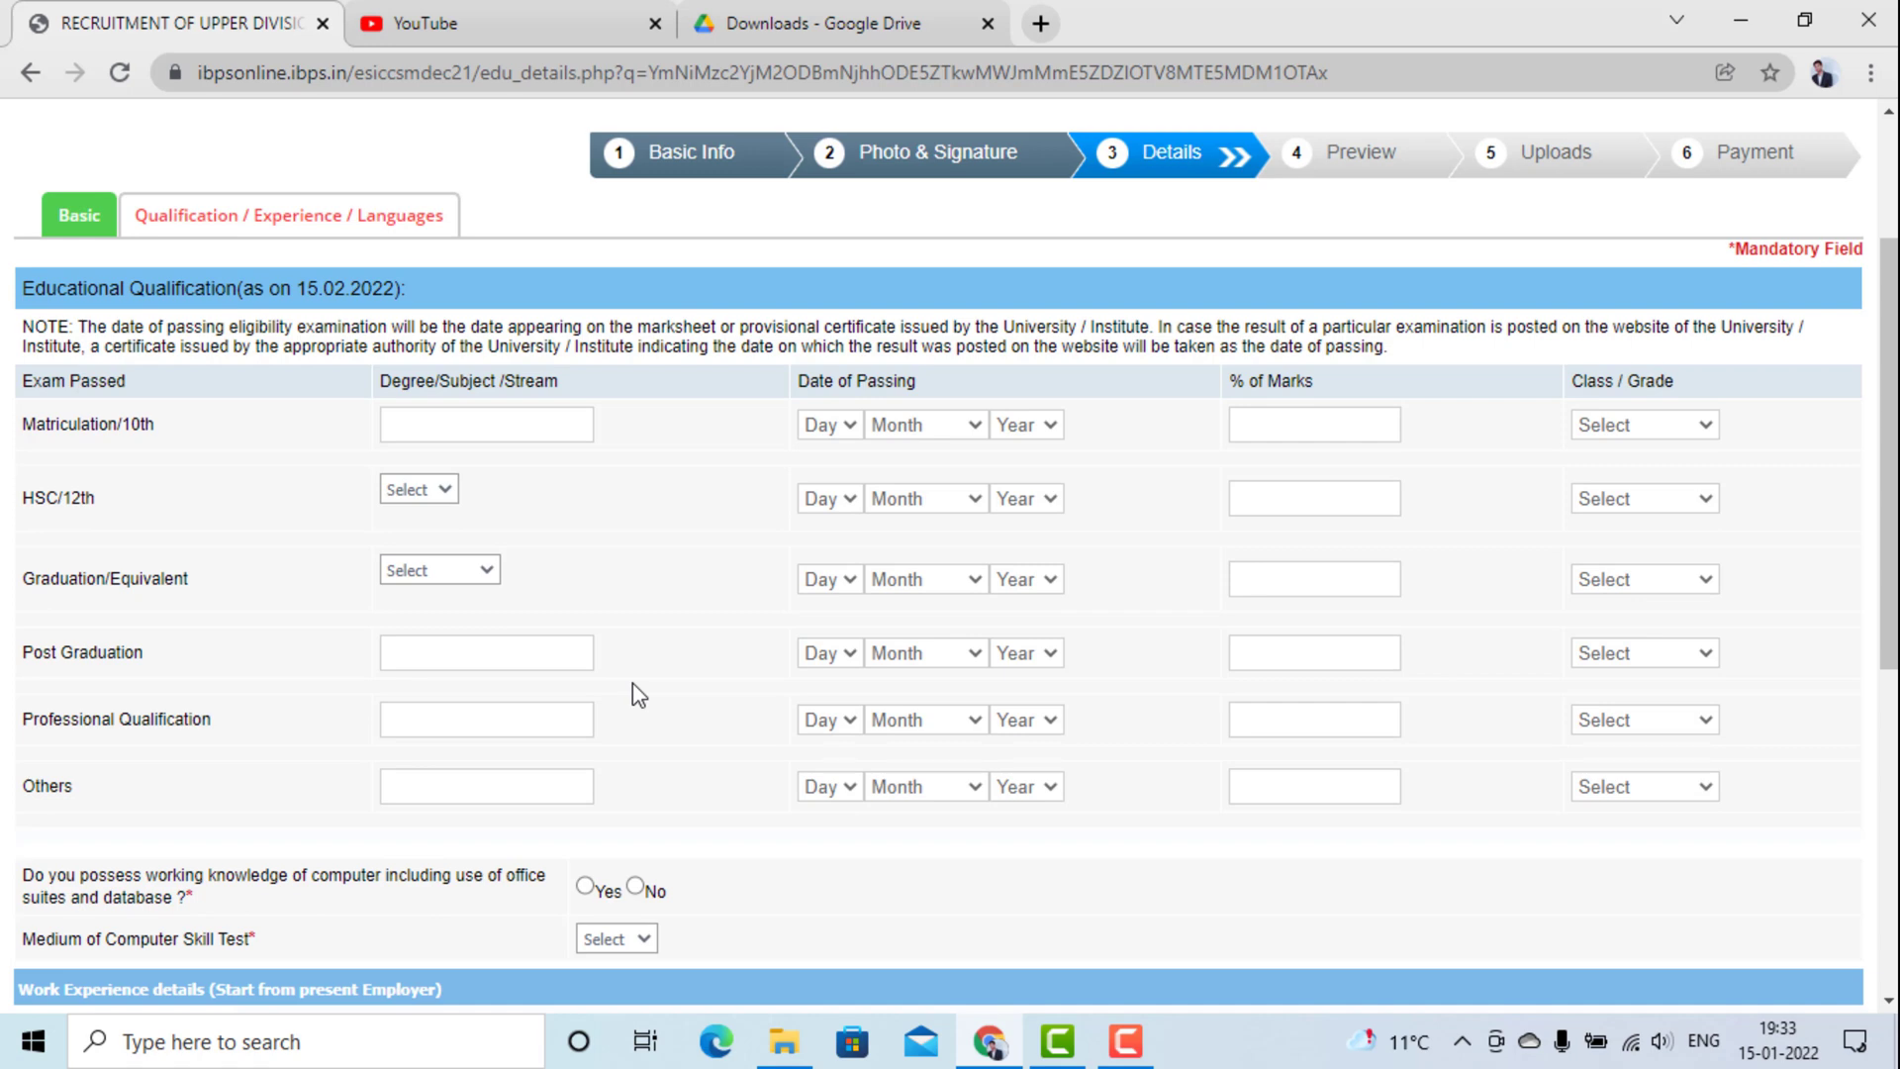
{"action": "scroll", "coordinate": [634, 685], "scroll_direction": "down", "scroll_amount": 2}
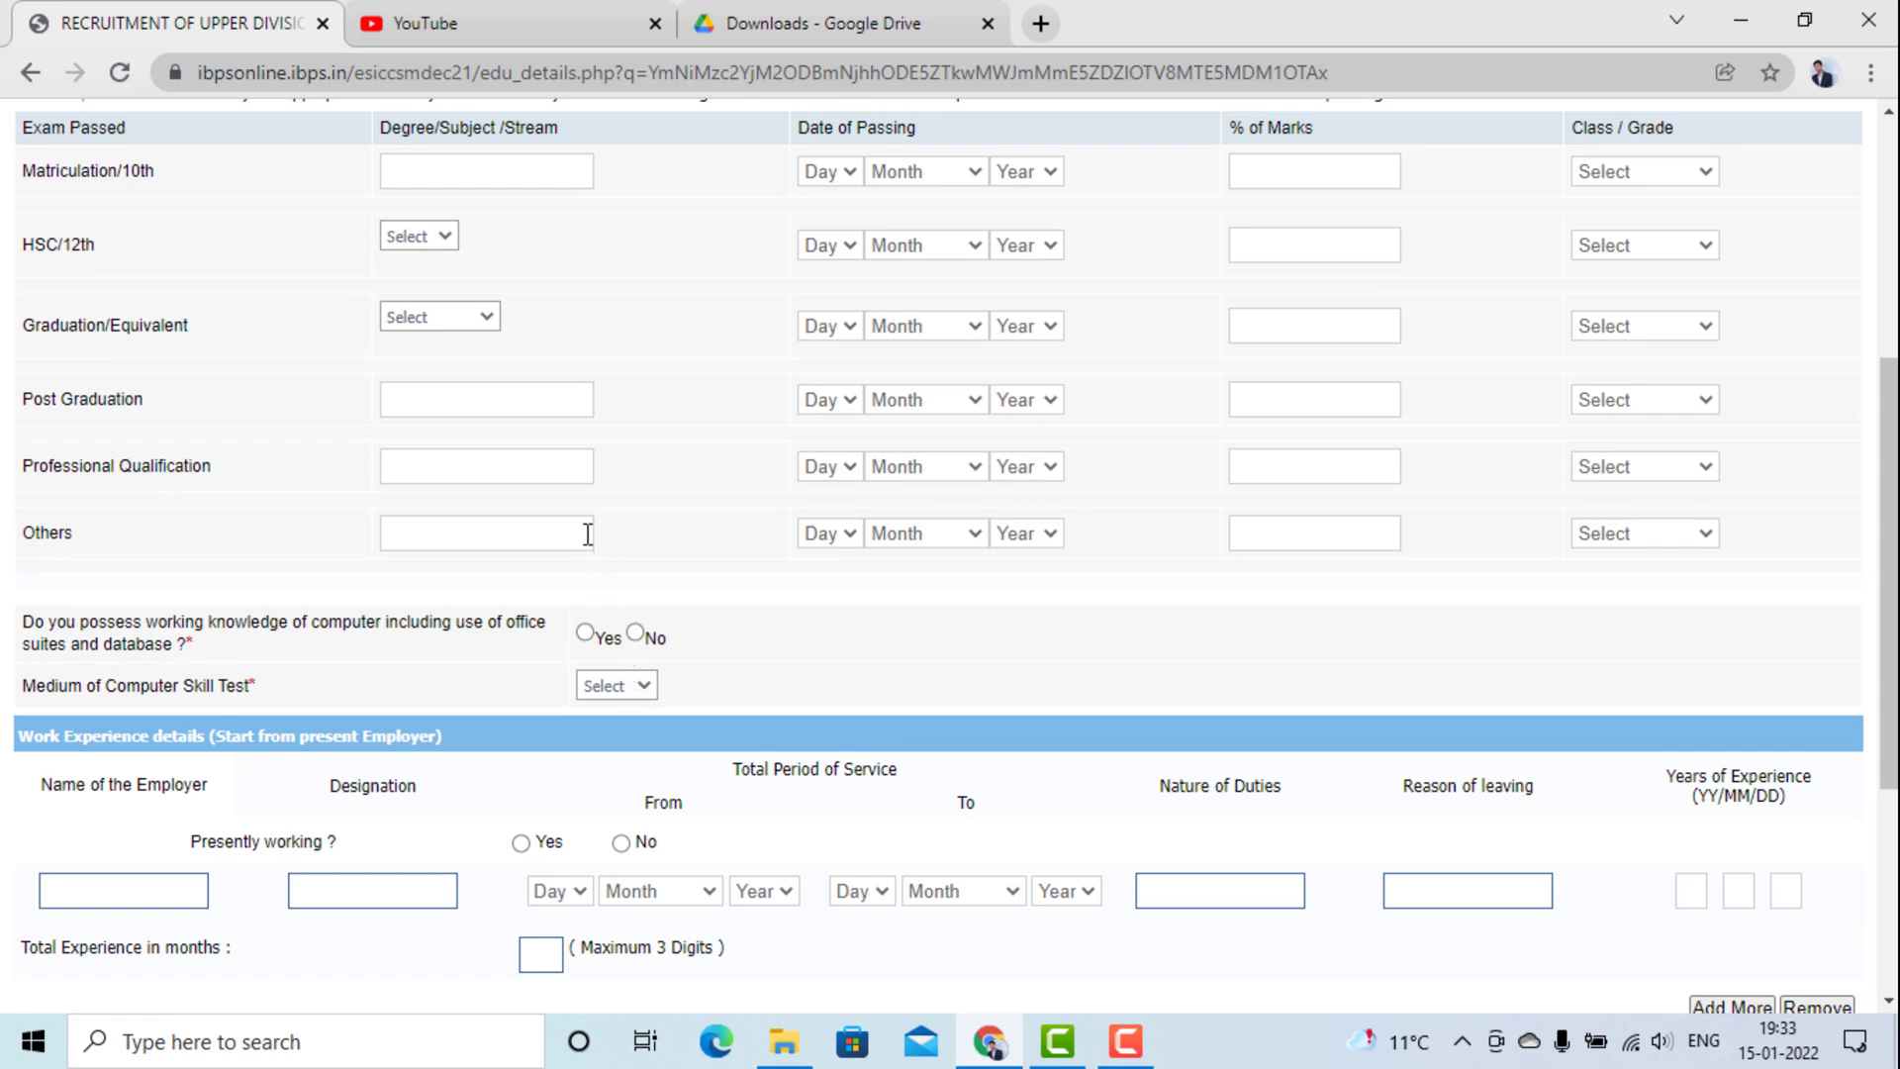
{"action": "scroll", "coordinate": [588, 535], "scroll_direction": "up", "scroll_amount": 4}
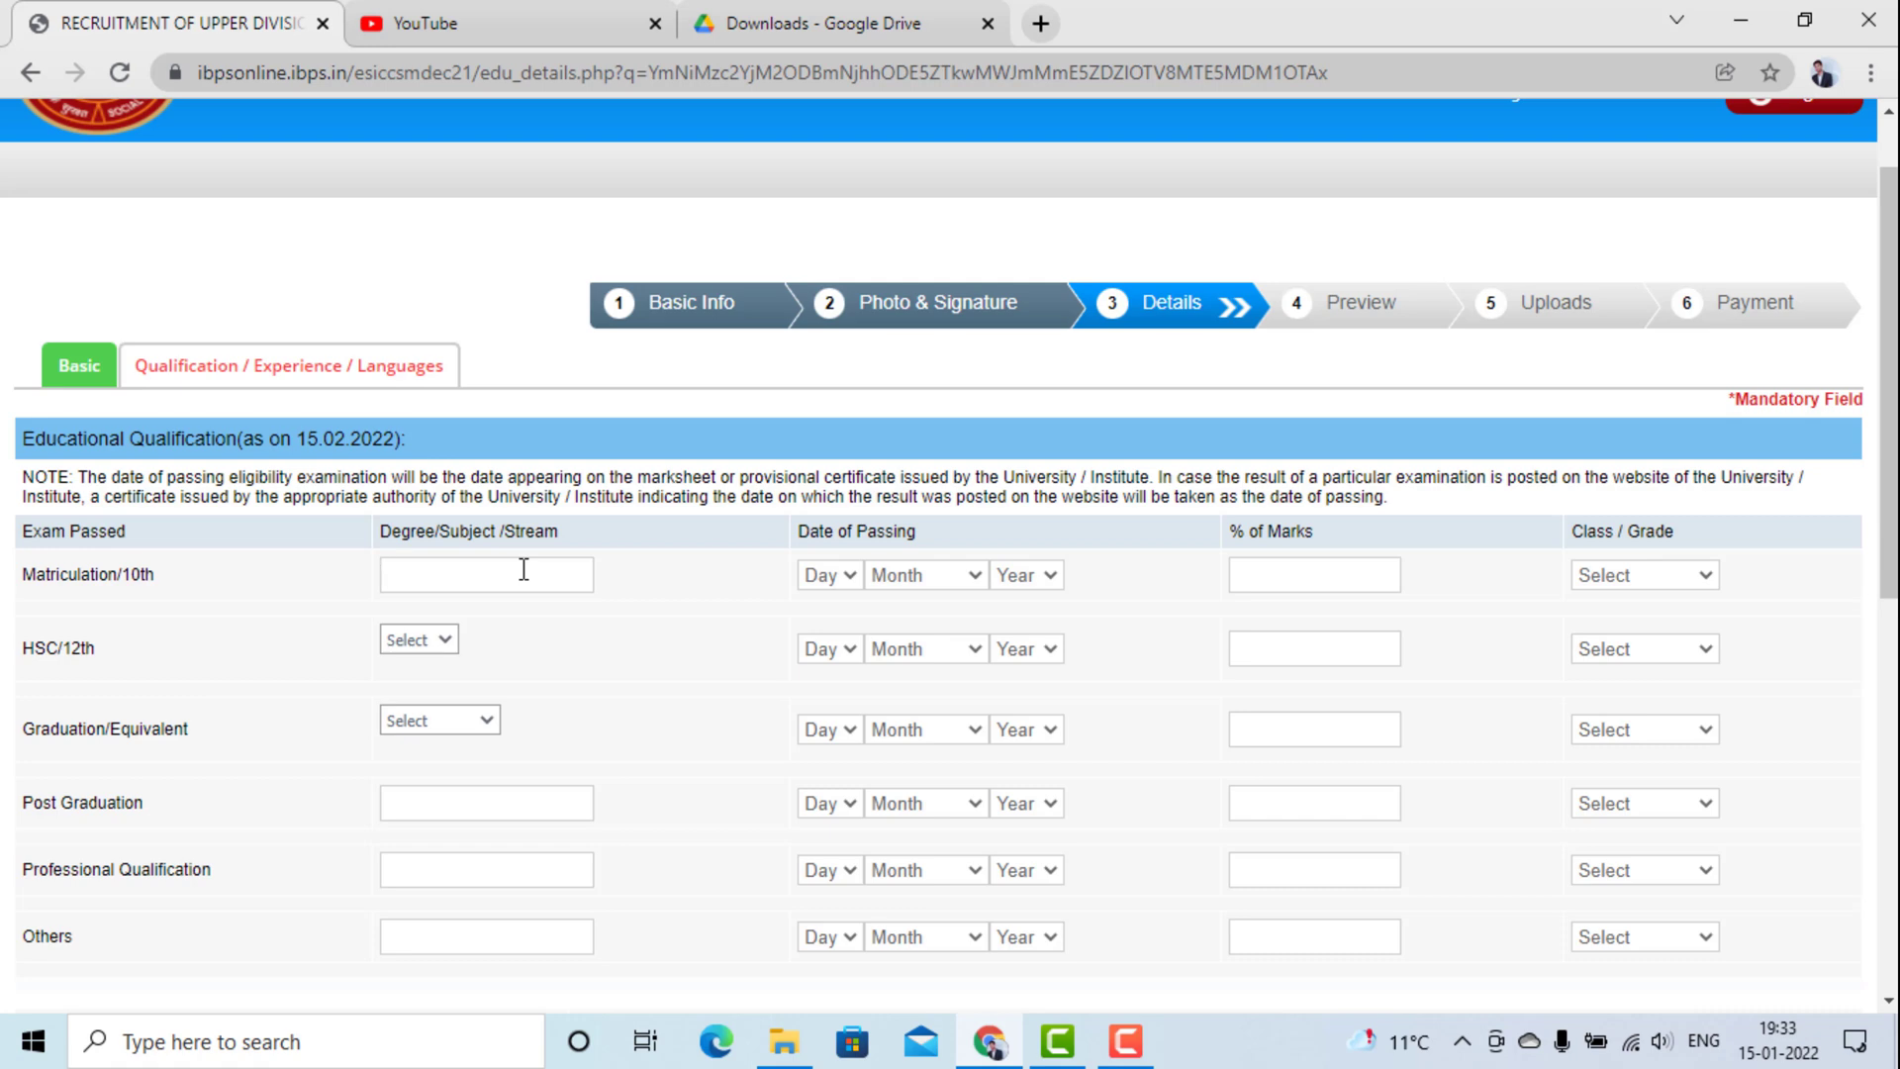
Enter SCIENCE as the Matriculation stream.
{"action": "type", "text": "SCIENCE"}
{"action": "left_click", "coordinate": [821, 578]}
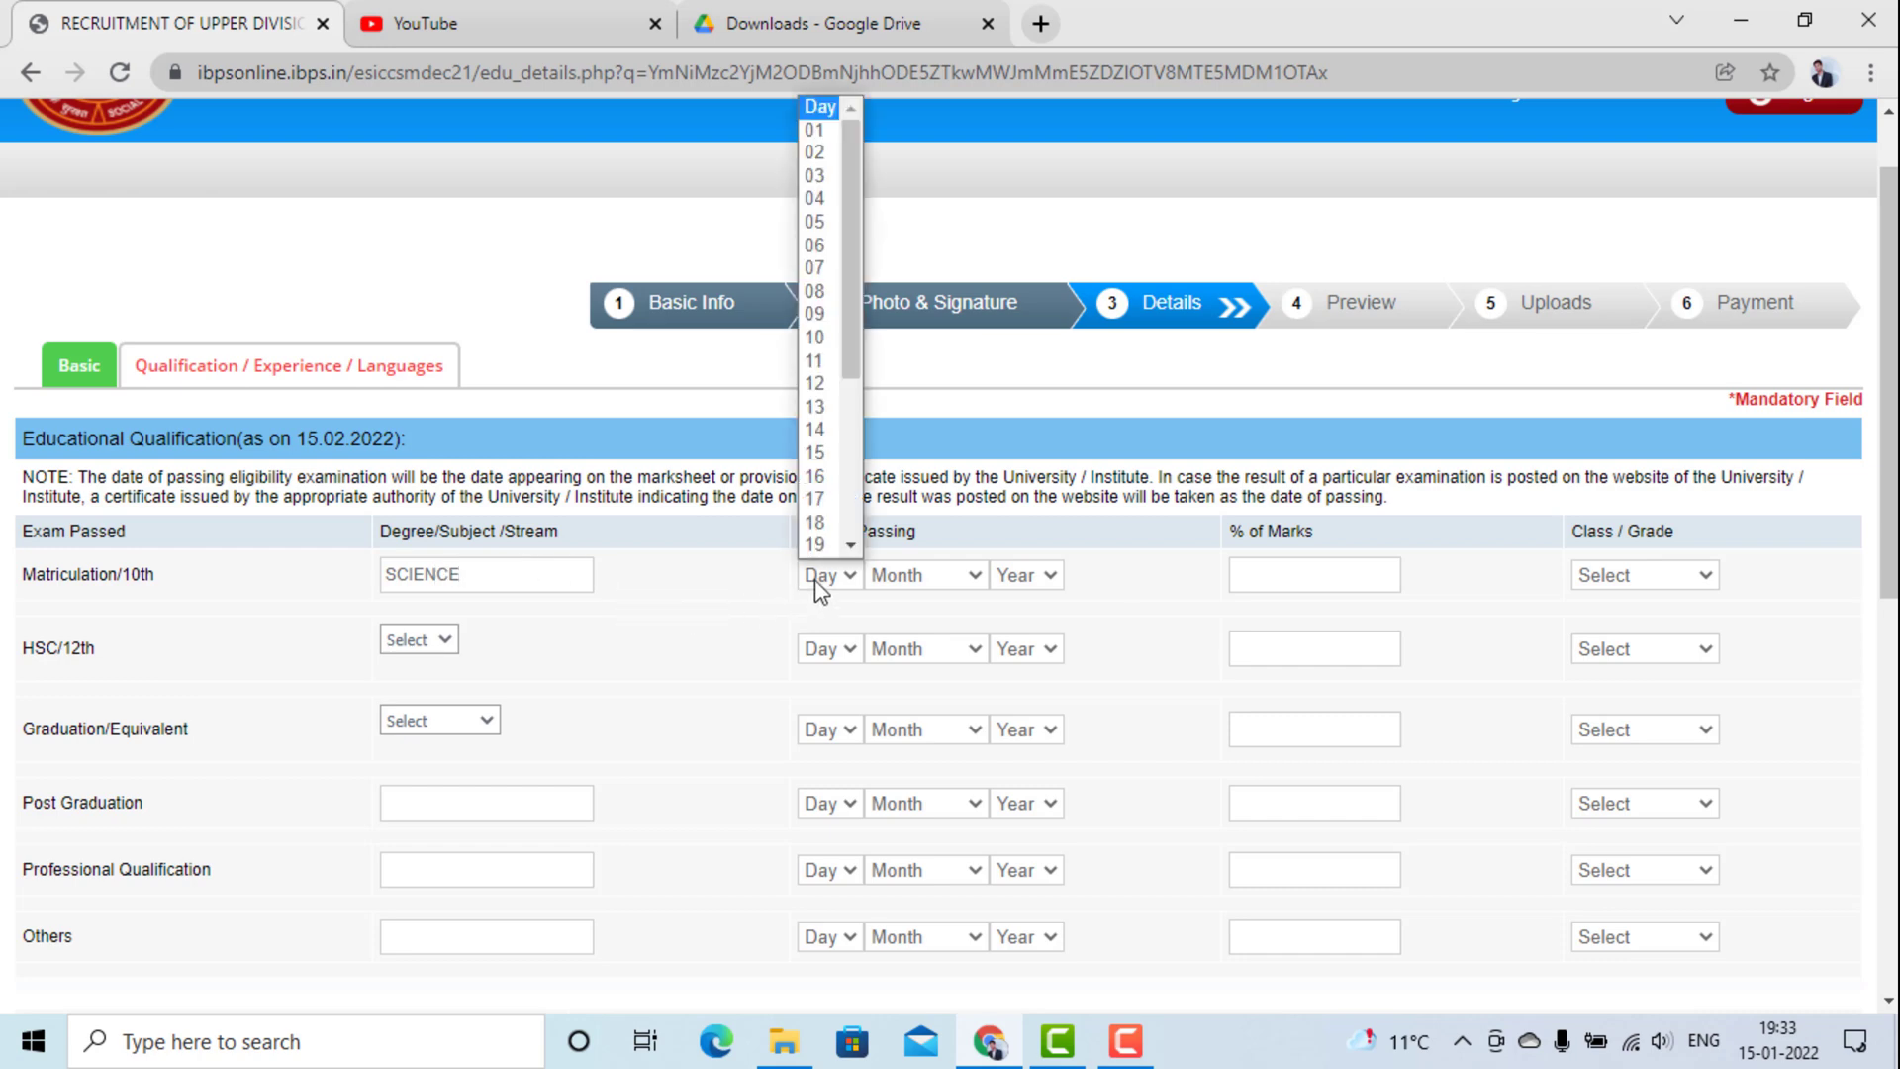
{"action": "left_click", "coordinate": [821, 582]}
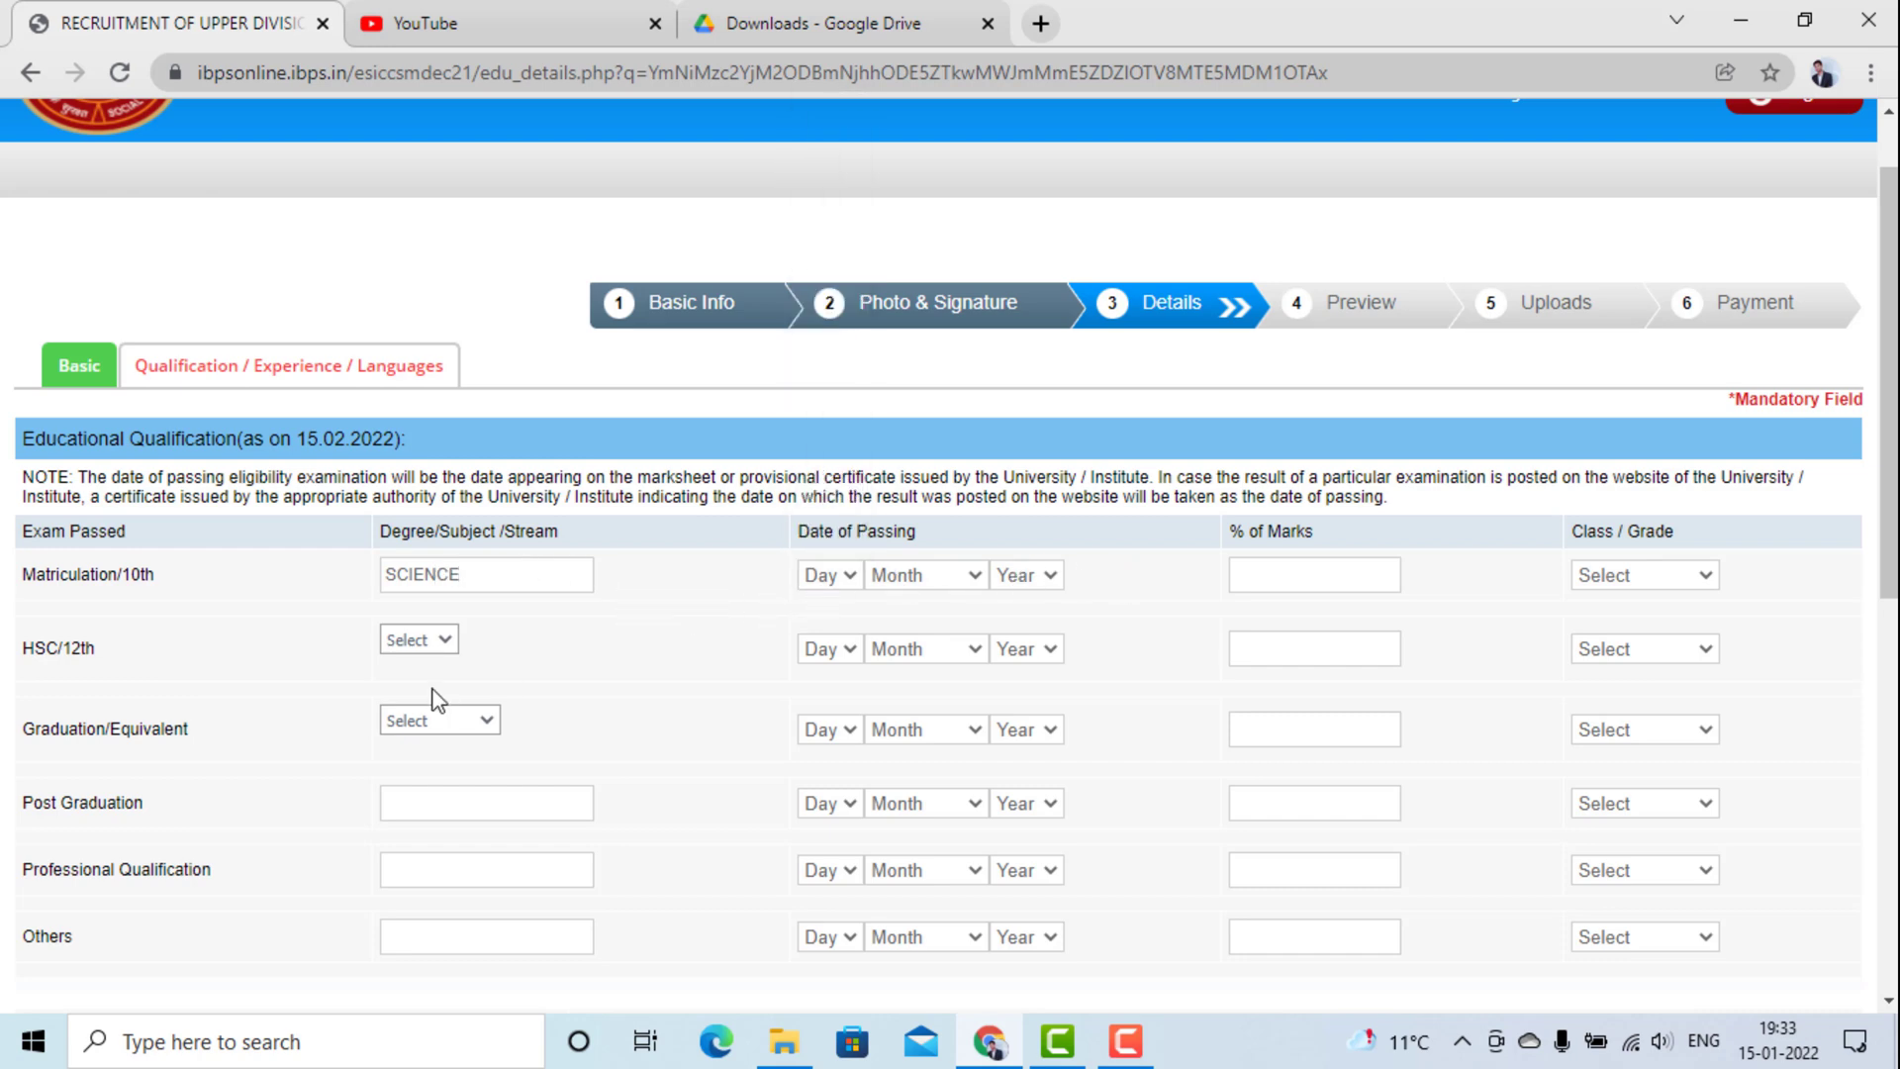
Set the HSC/12th stream to Others, then clear it, leaving Graduation stream unchosen.
{"action": "left_click", "coordinate": [434, 655]}
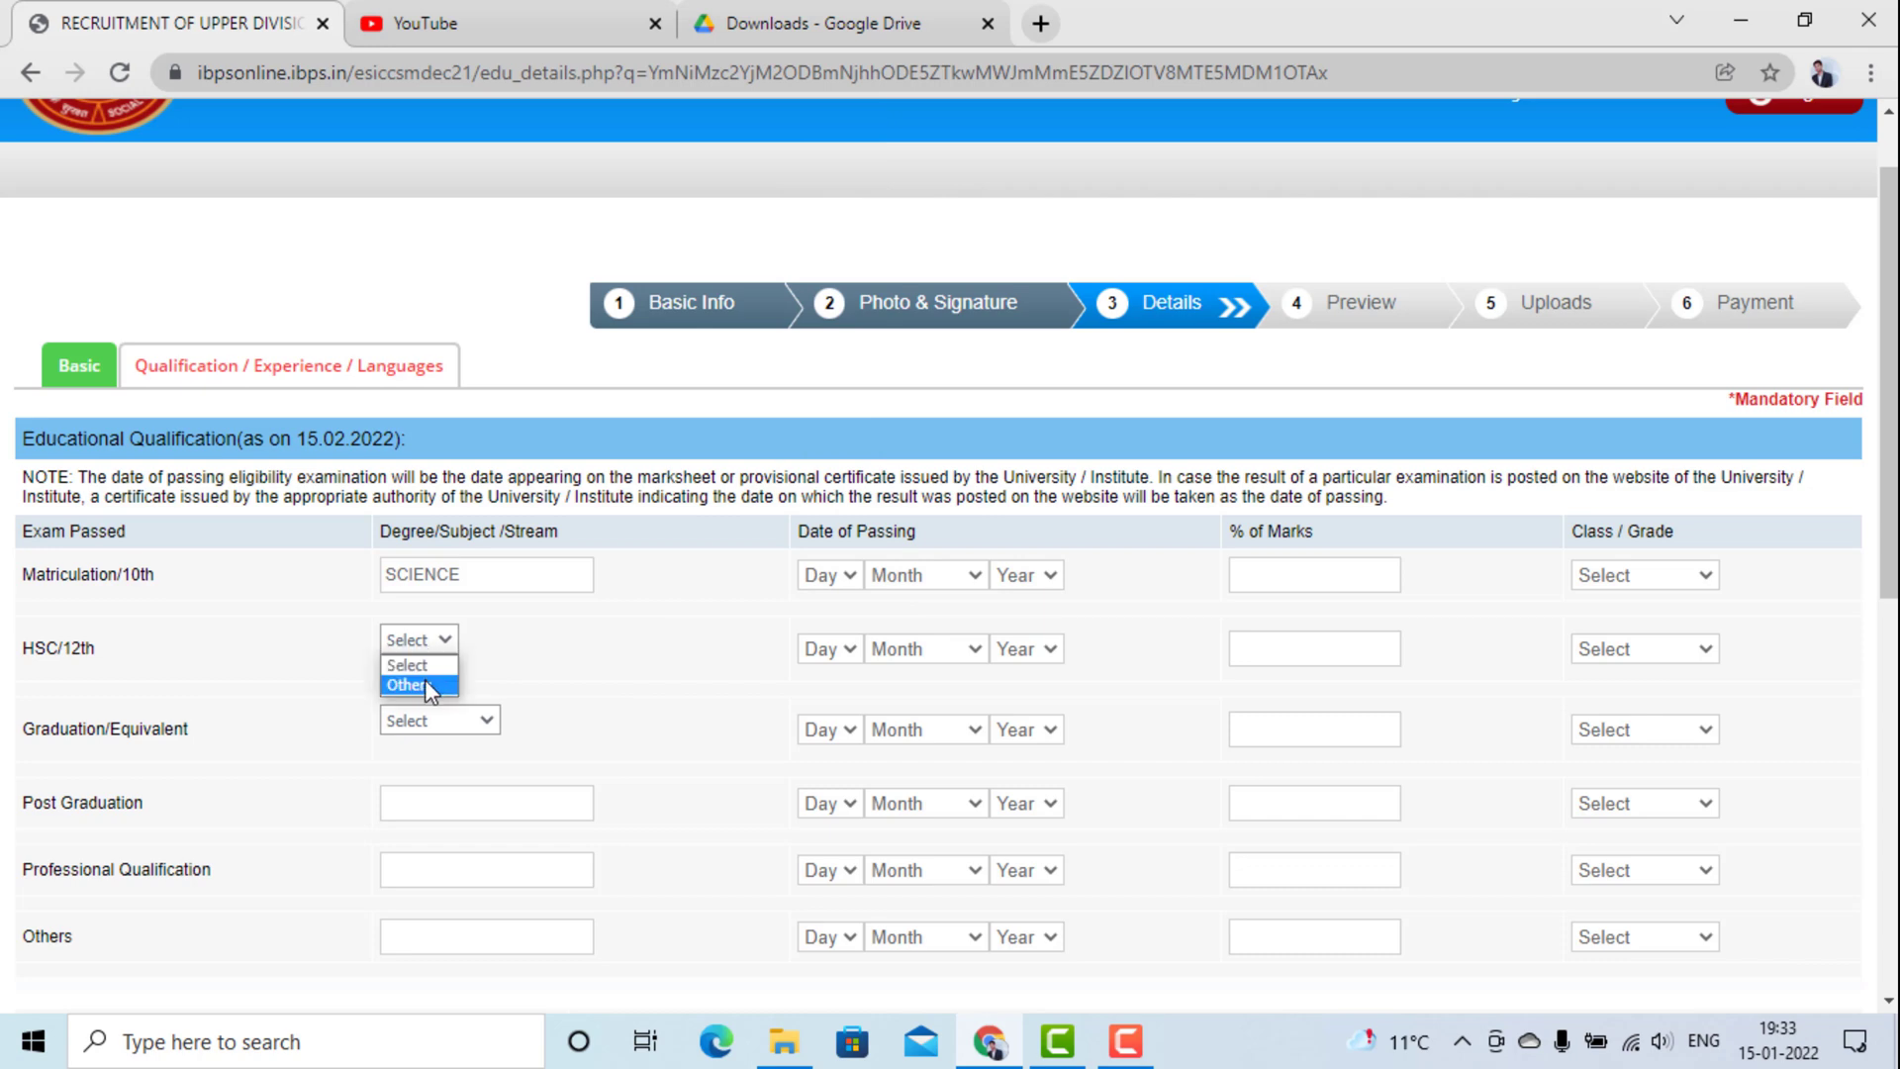
{"action": "left_click", "coordinate": [427, 684]}
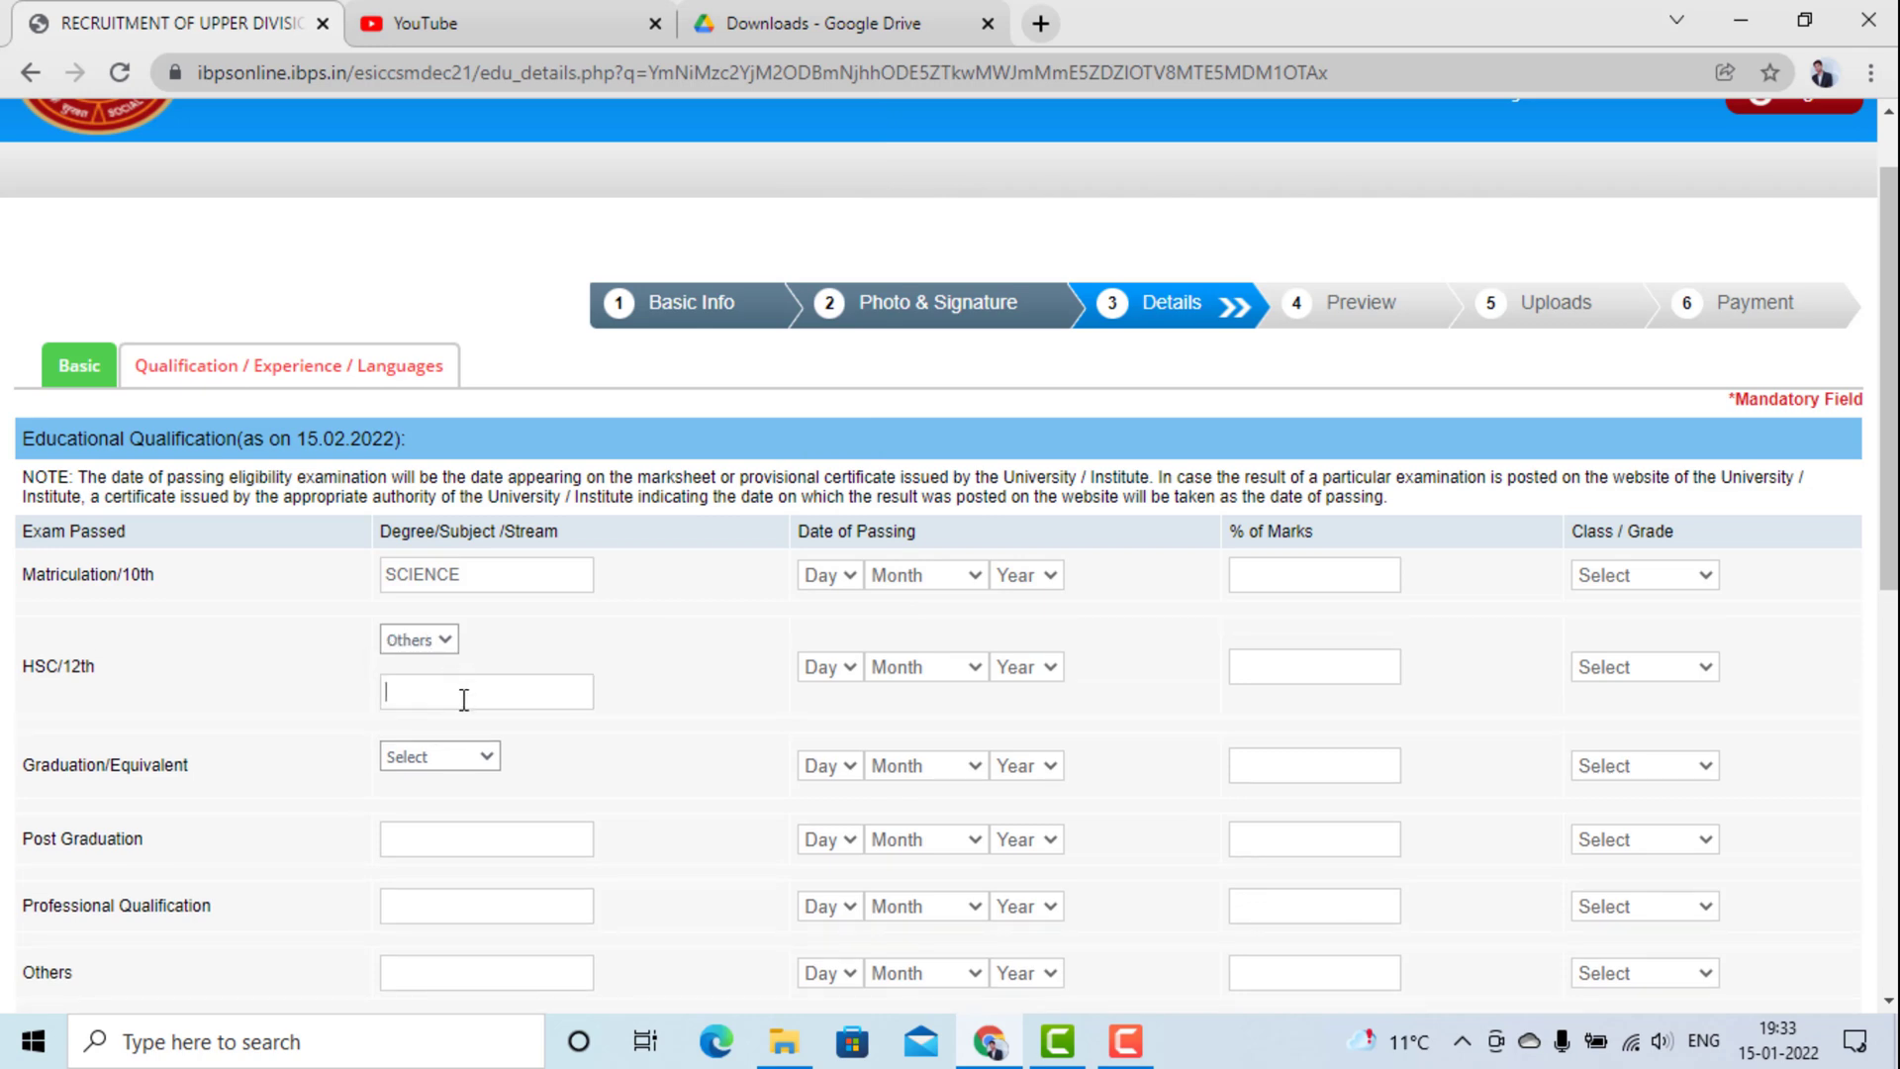
{"action": "left_click", "coordinate": [448, 641]}
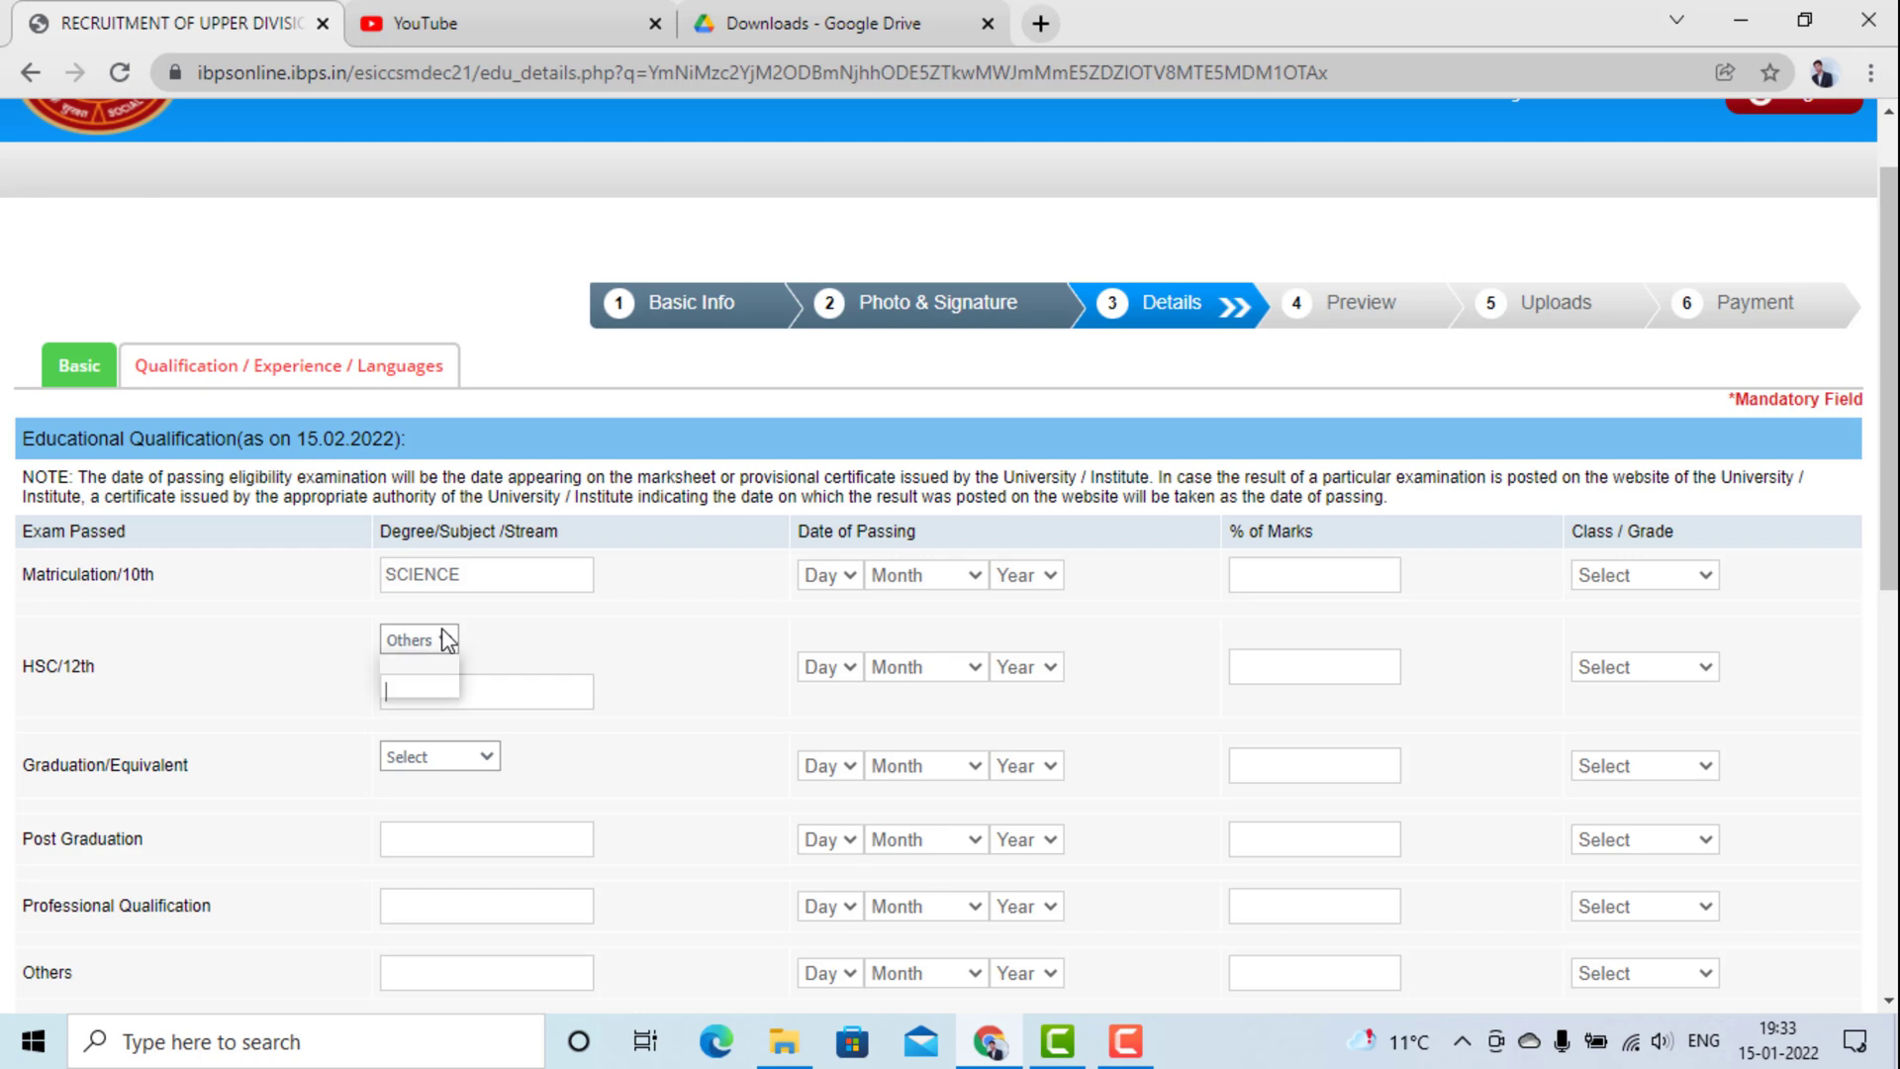
{"action": "left_click", "coordinate": [442, 660]}
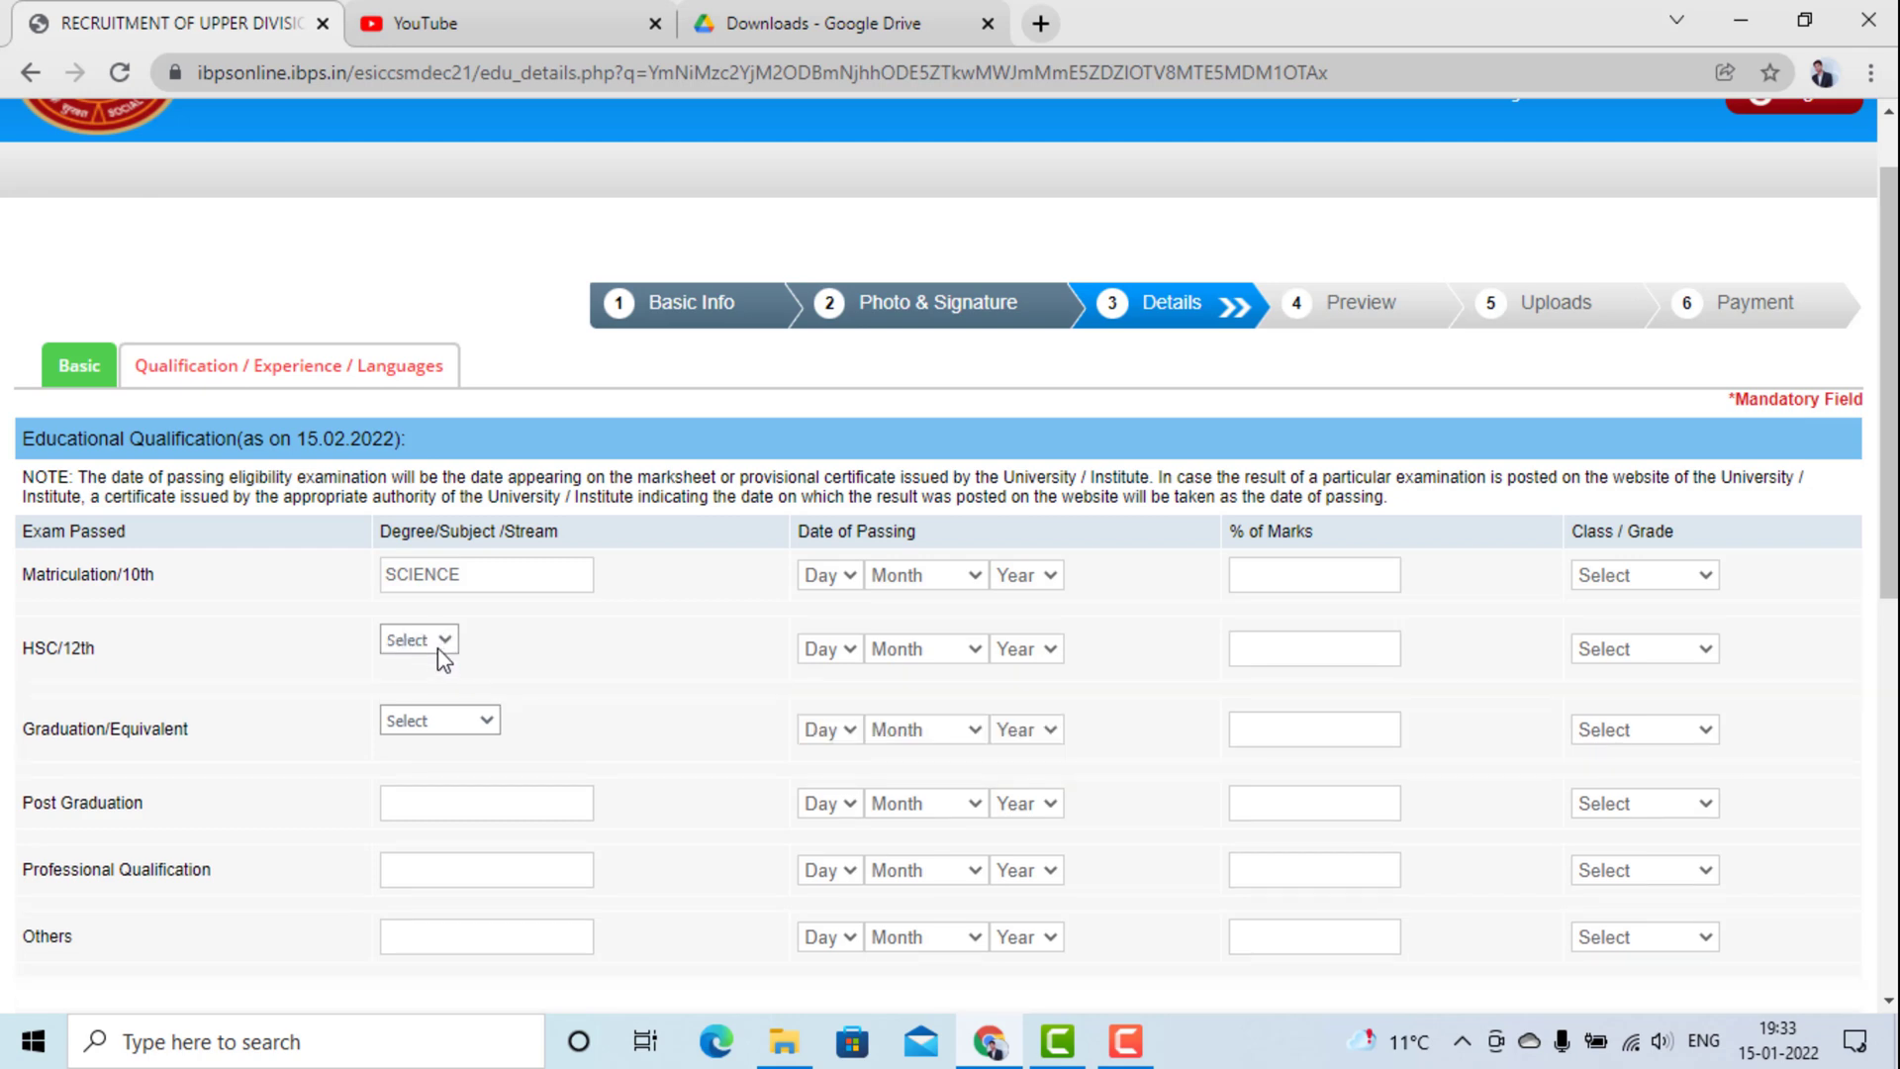
{"action": "left_click", "coordinate": [438, 645]}
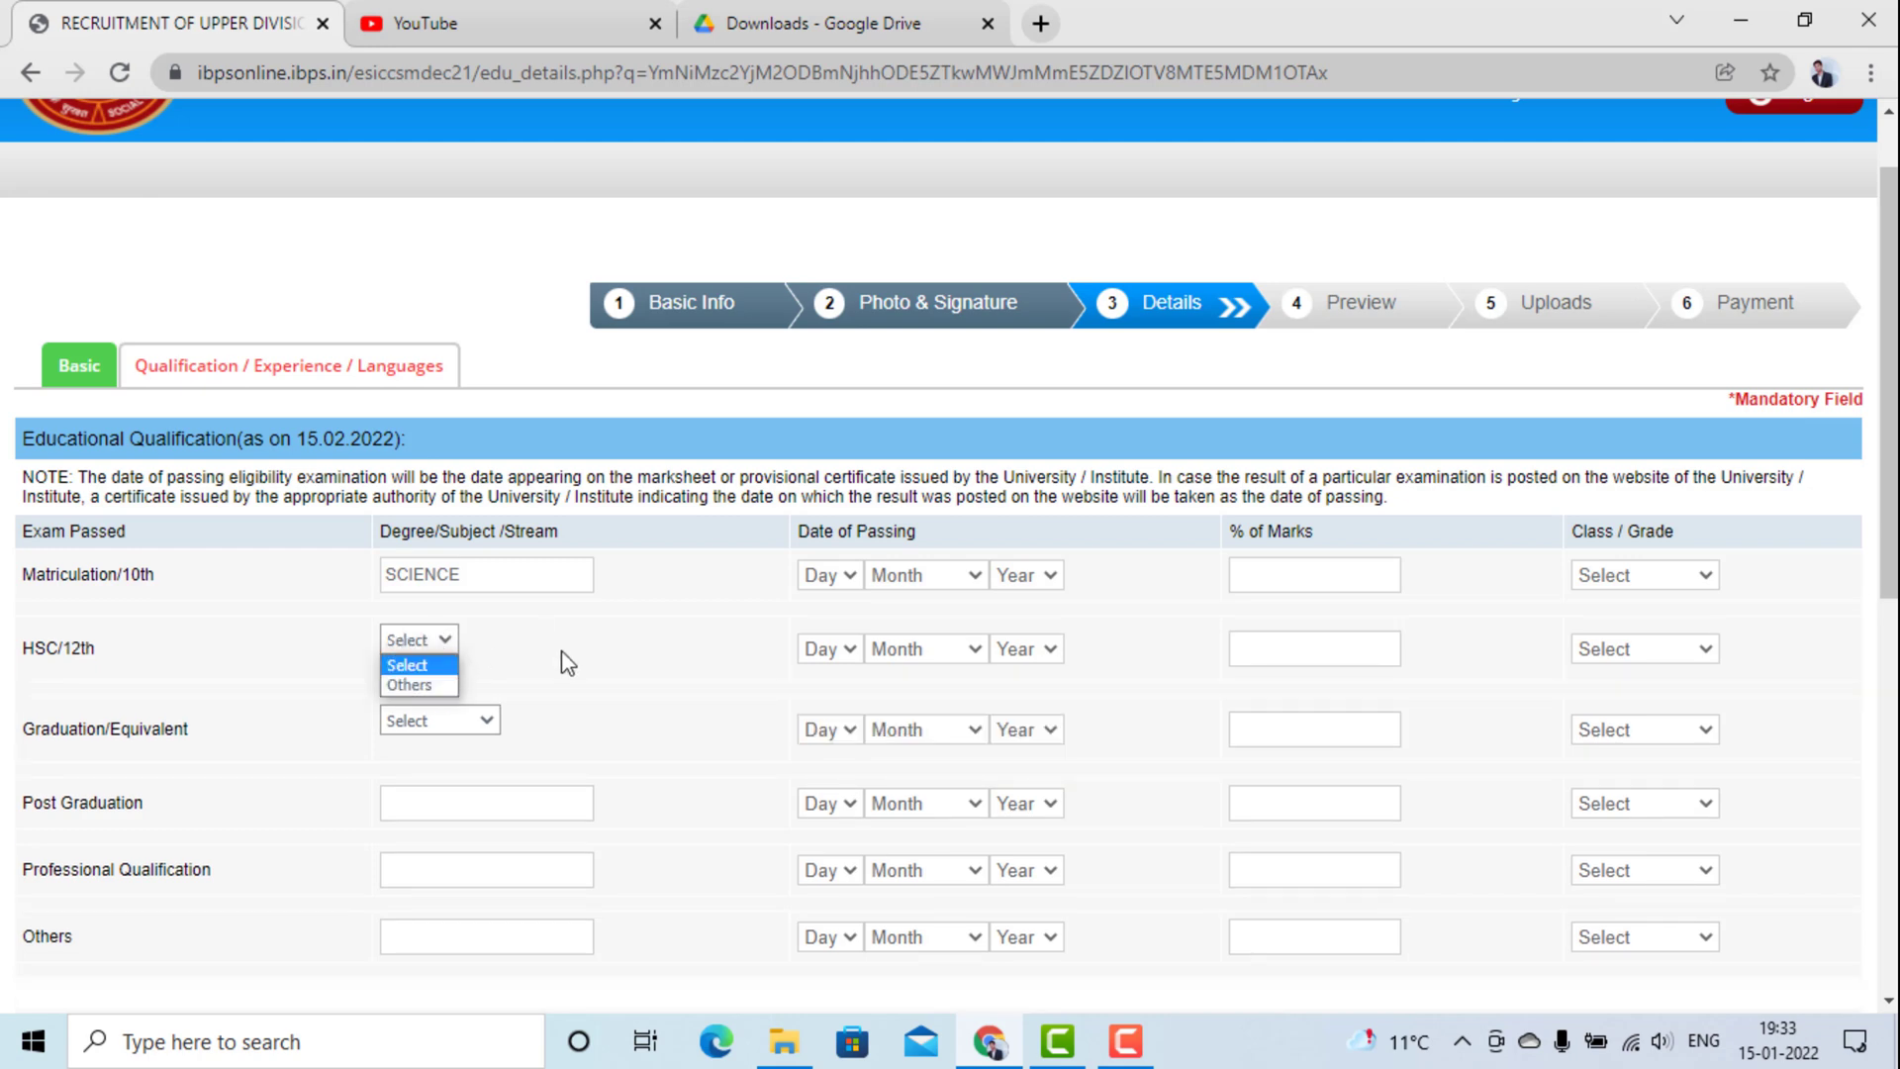
{"action": "left_click", "coordinate": [480, 738]}
{"action": "left_click", "coordinate": [475, 730]}
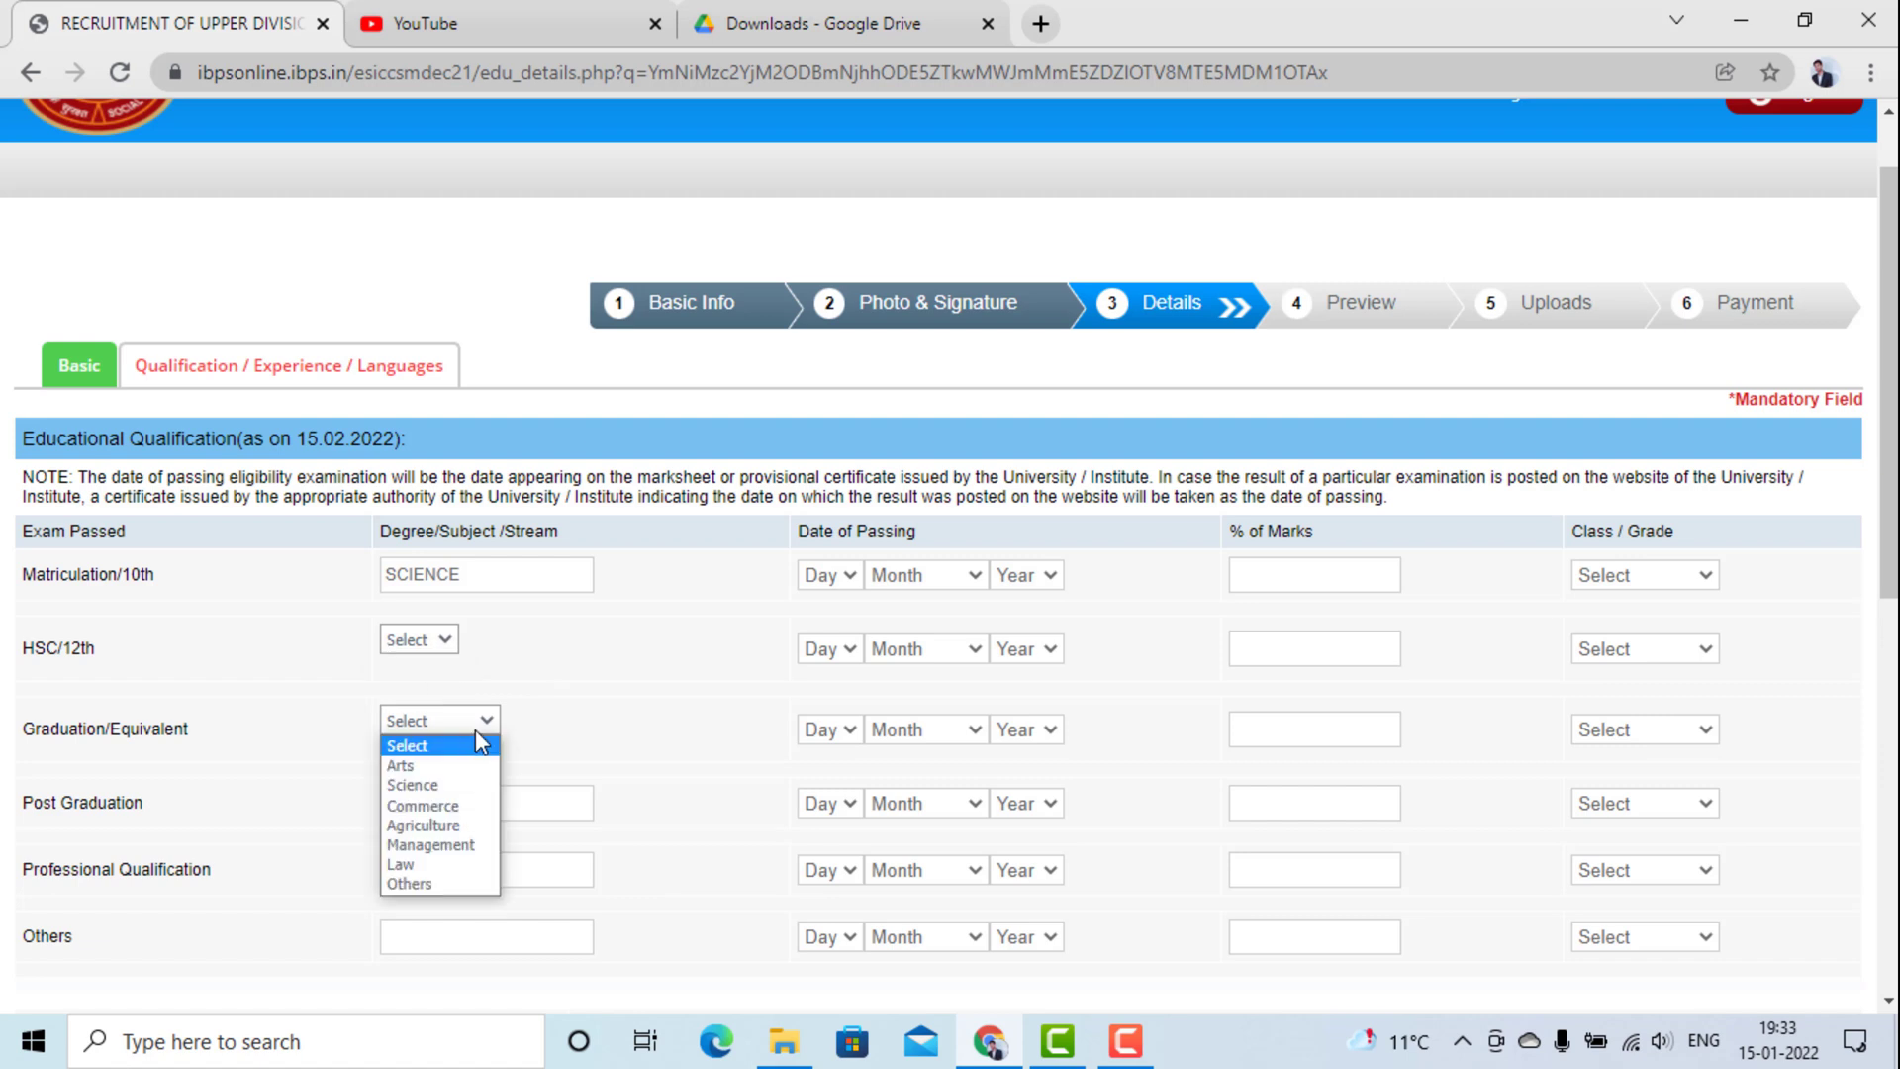
{"action": "left_click", "coordinate": [475, 728]}
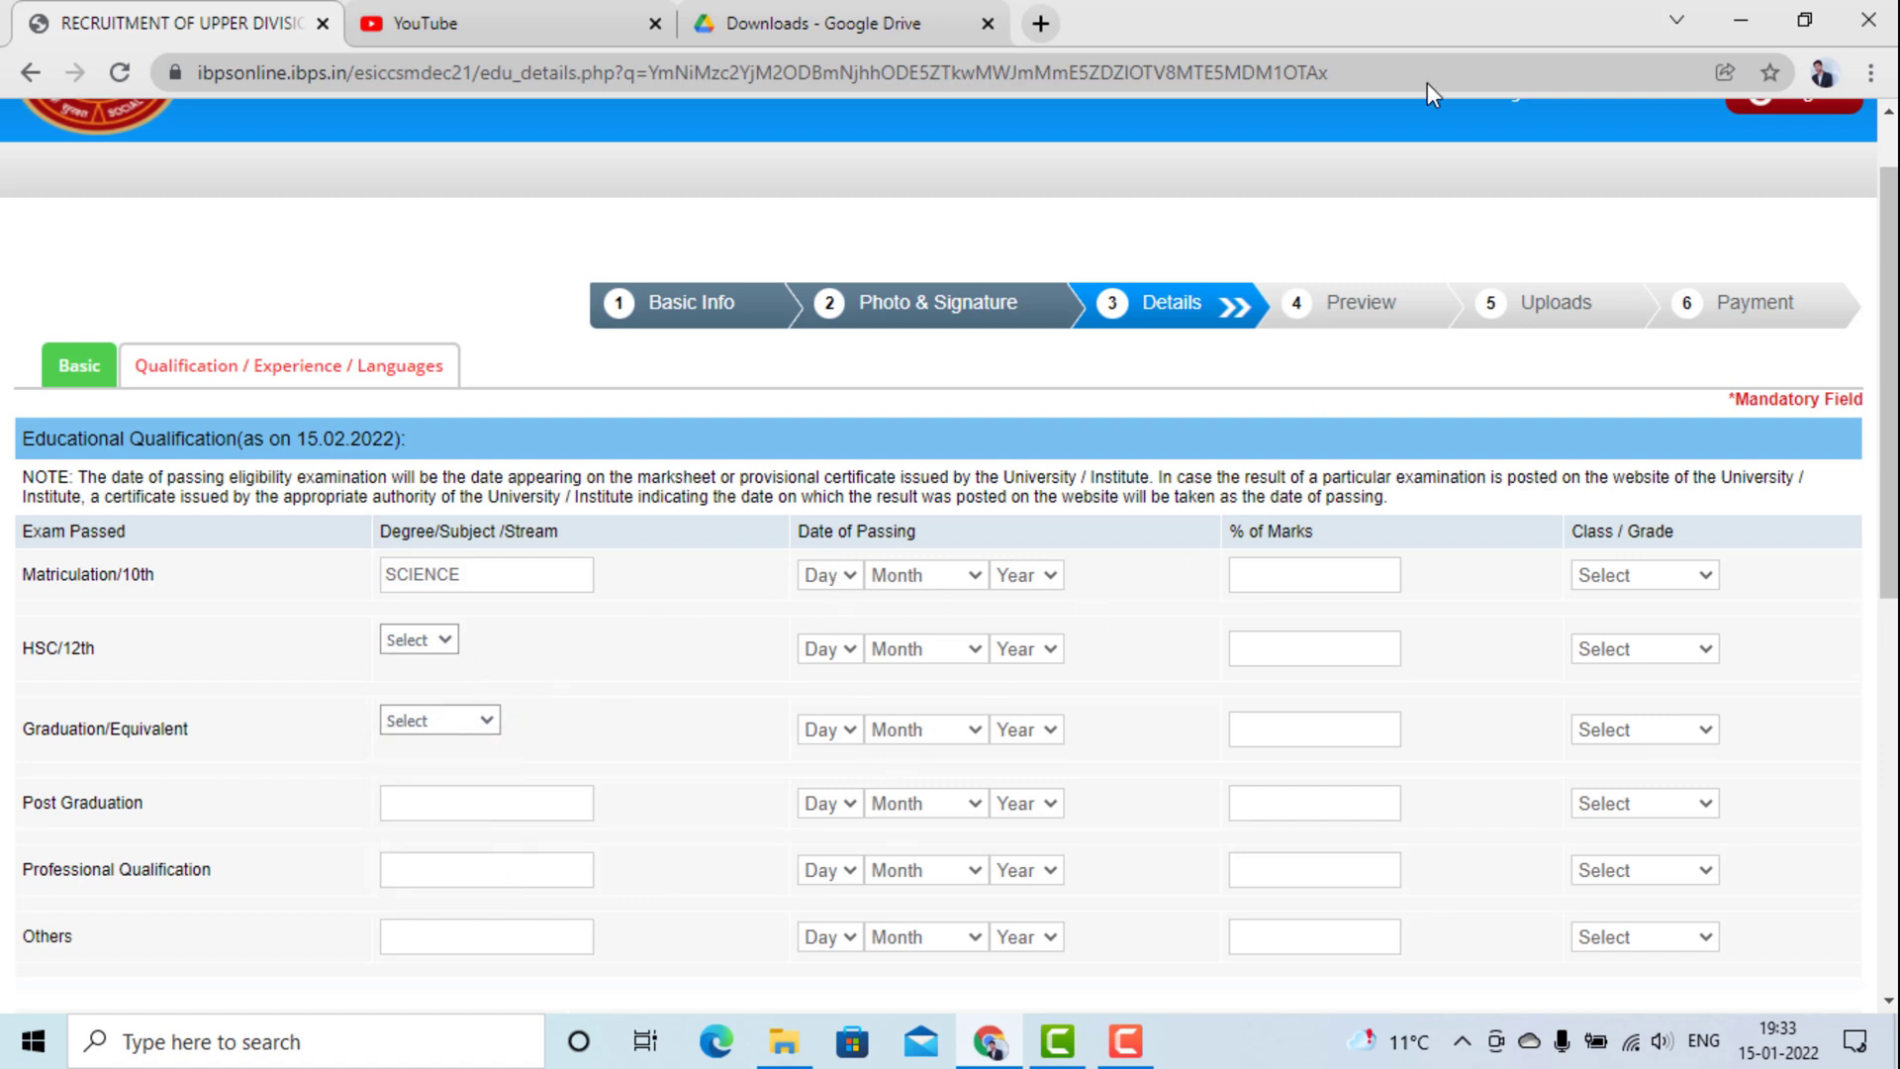
{"action": "left_click", "coordinate": [1741, 20]}
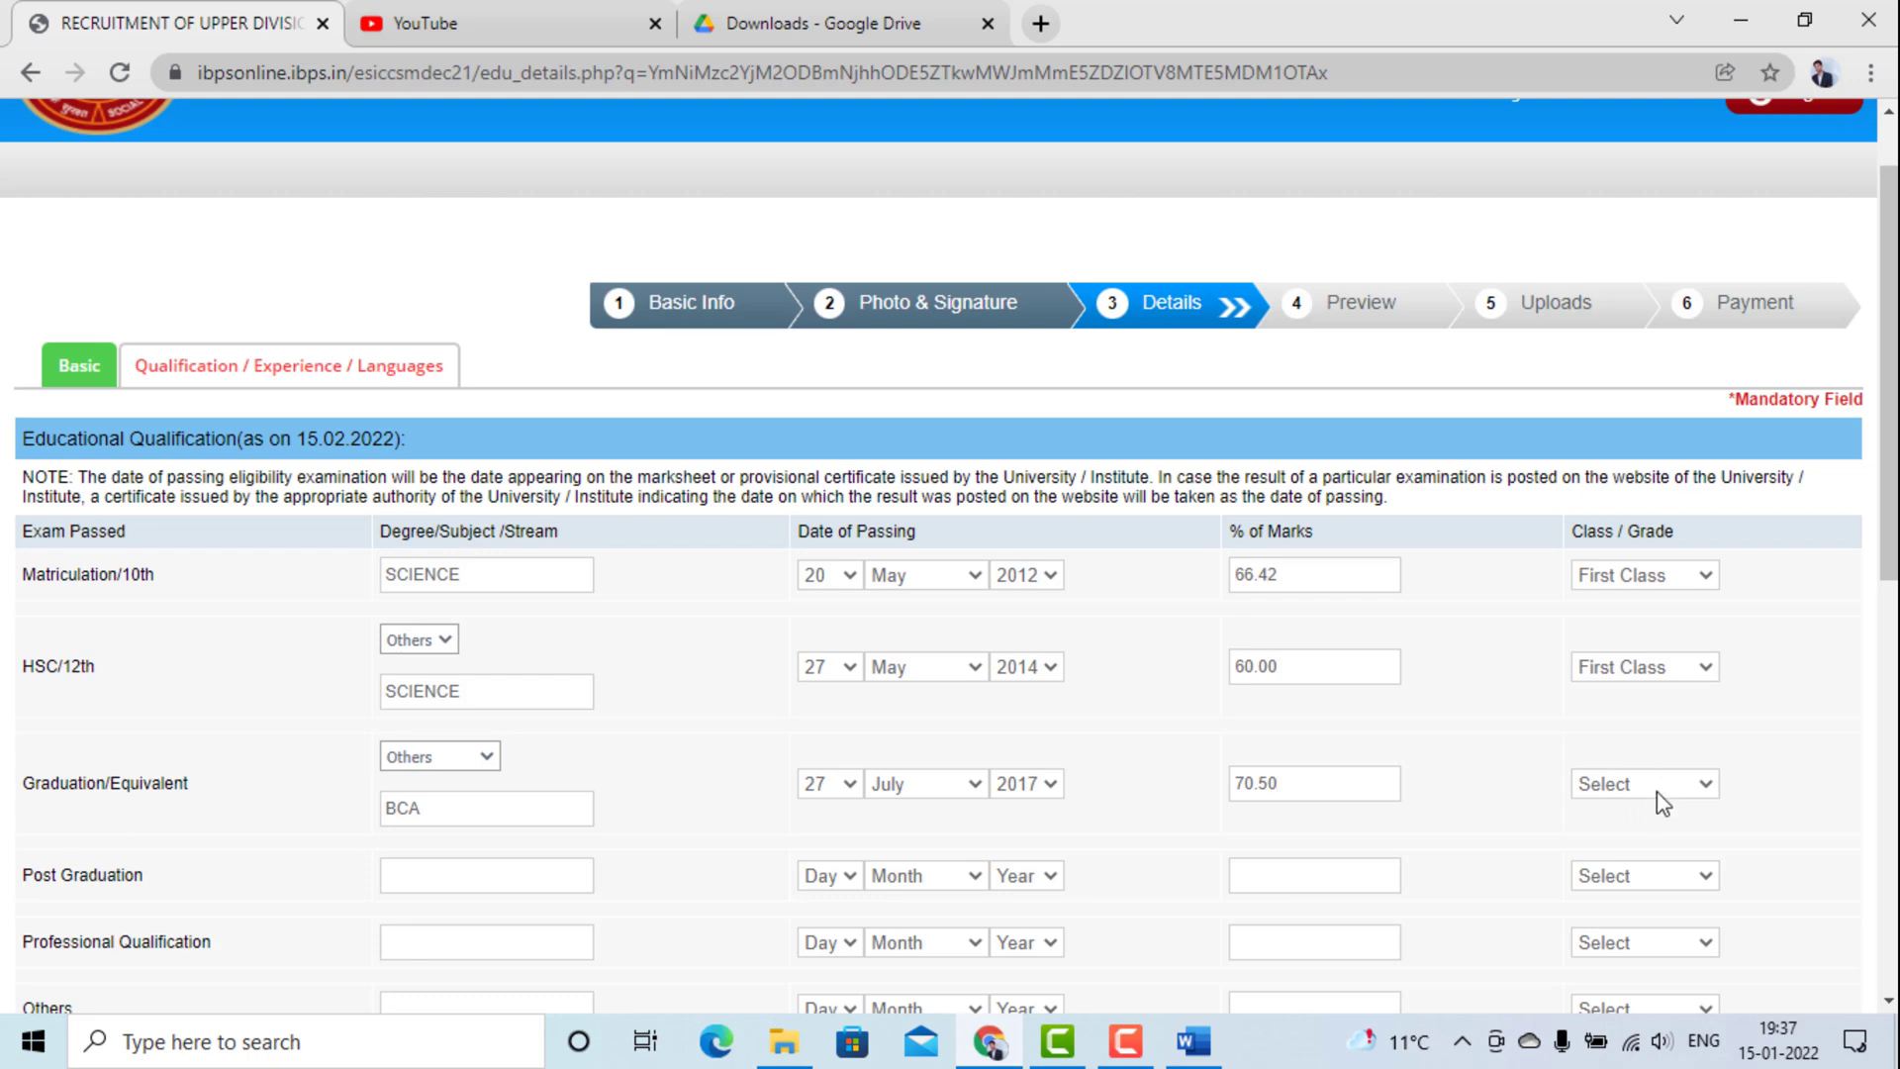
{"action": "left_click", "coordinate": [1663, 803]}
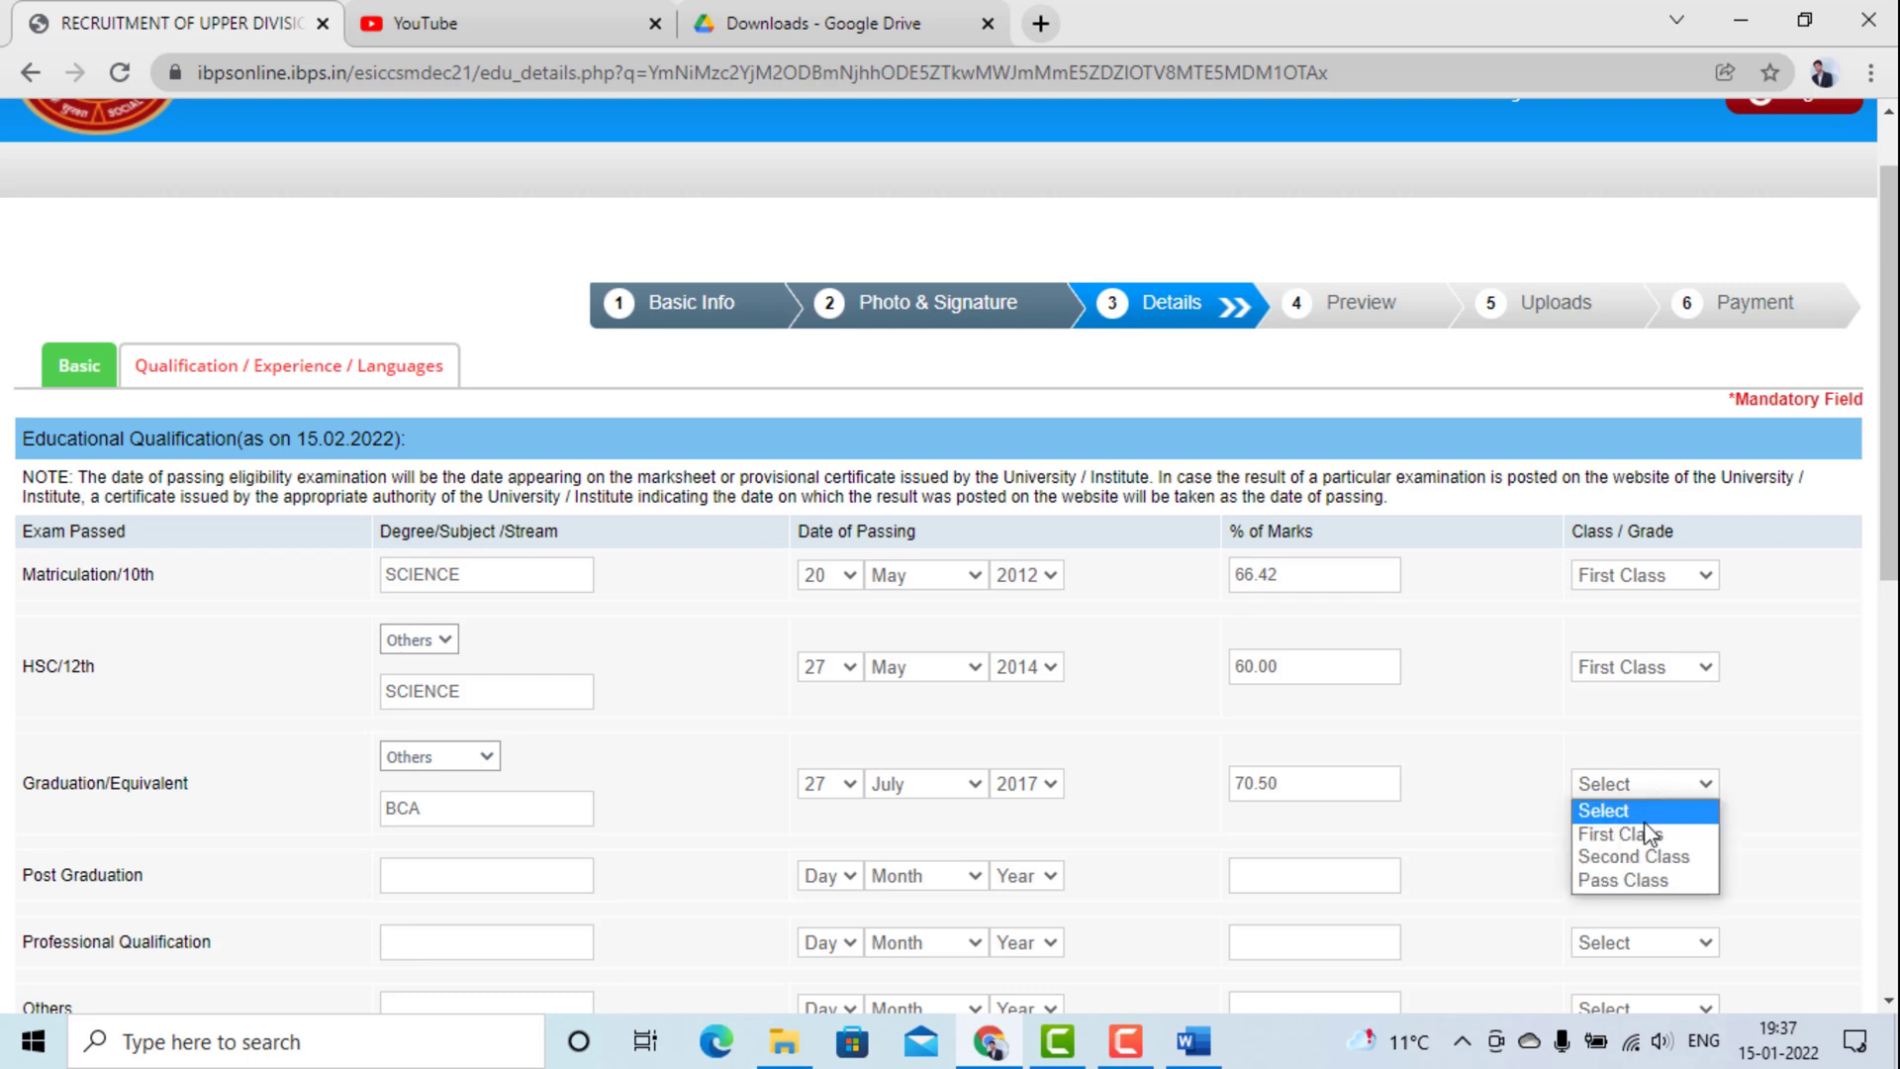
Set the Graduation class to First Class.
{"action": "left_click", "coordinate": [1645, 832]}
{"action": "scroll", "coordinate": [1027, 811], "scroll_direction": "down", "scroll_amount": 3}
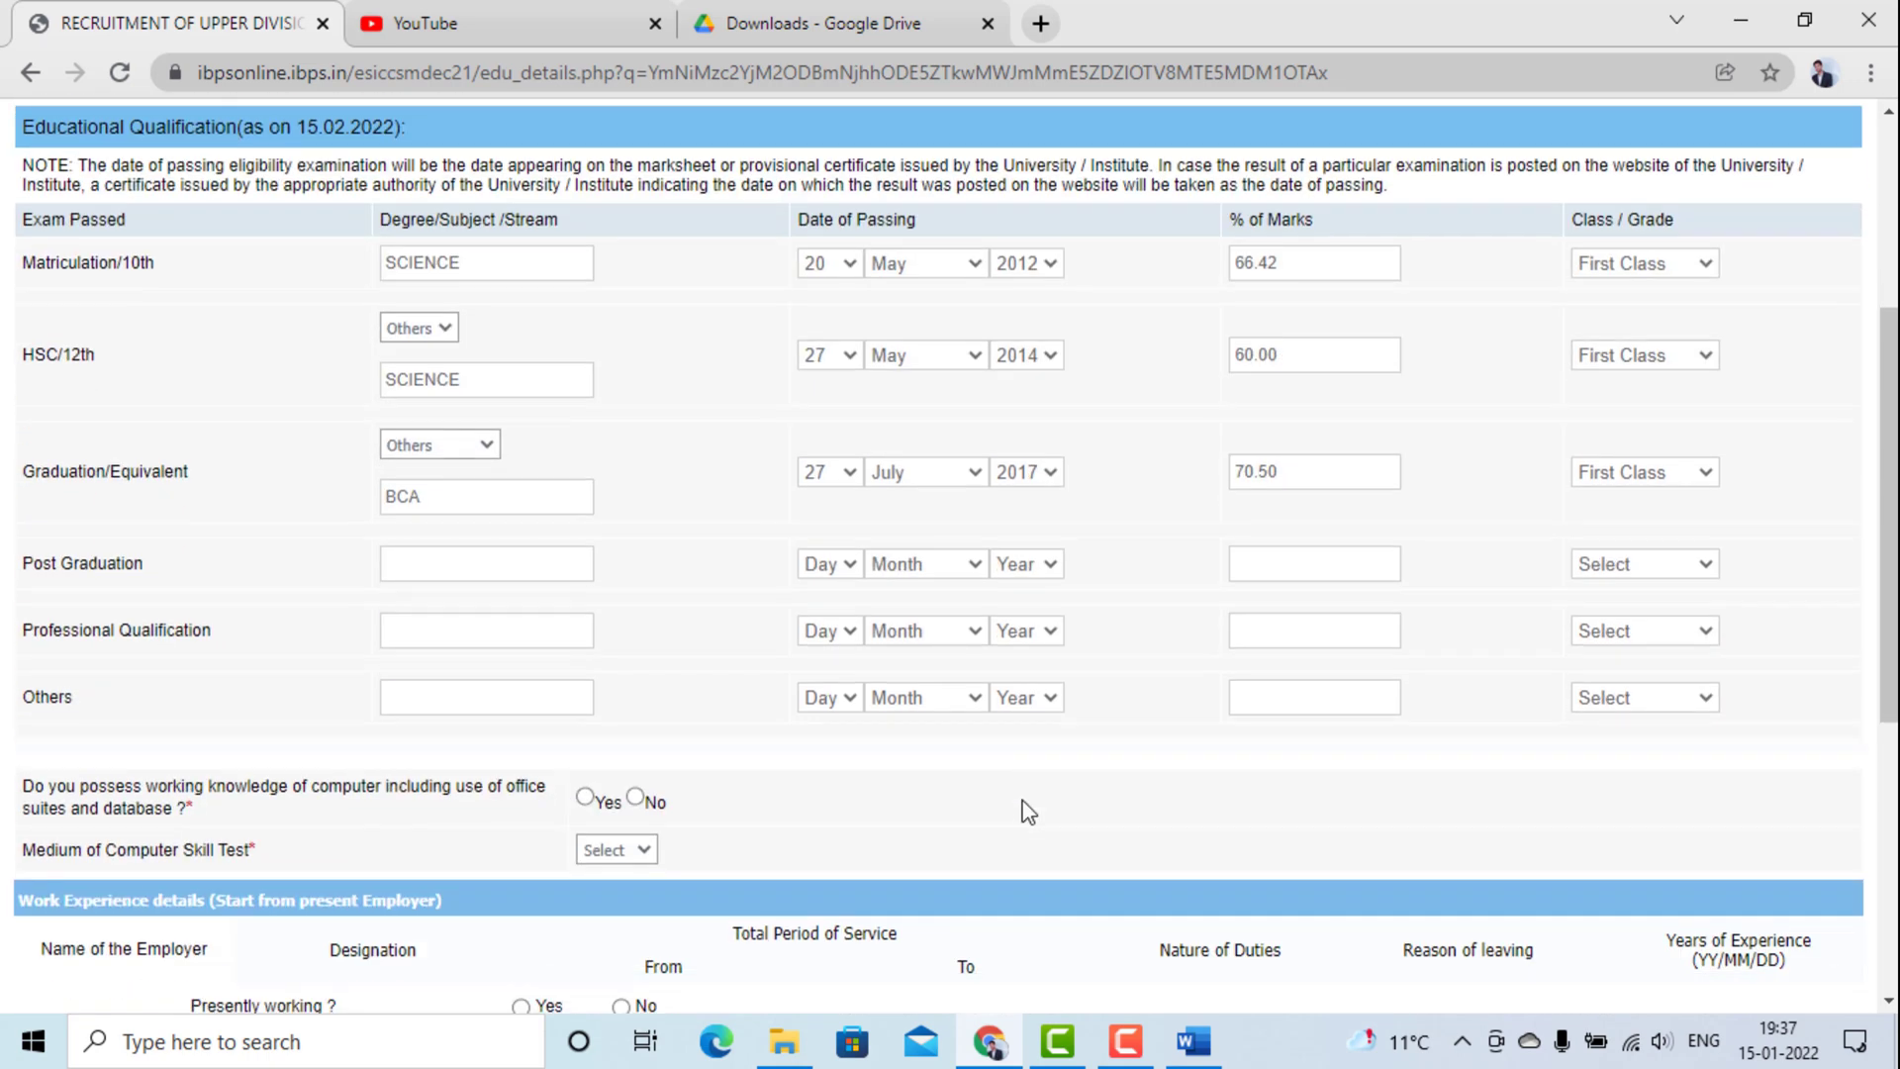
{"action": "scroll", "coordinate": [1027, 812], "scroll_direction": "down", "scroll_amount": 3}
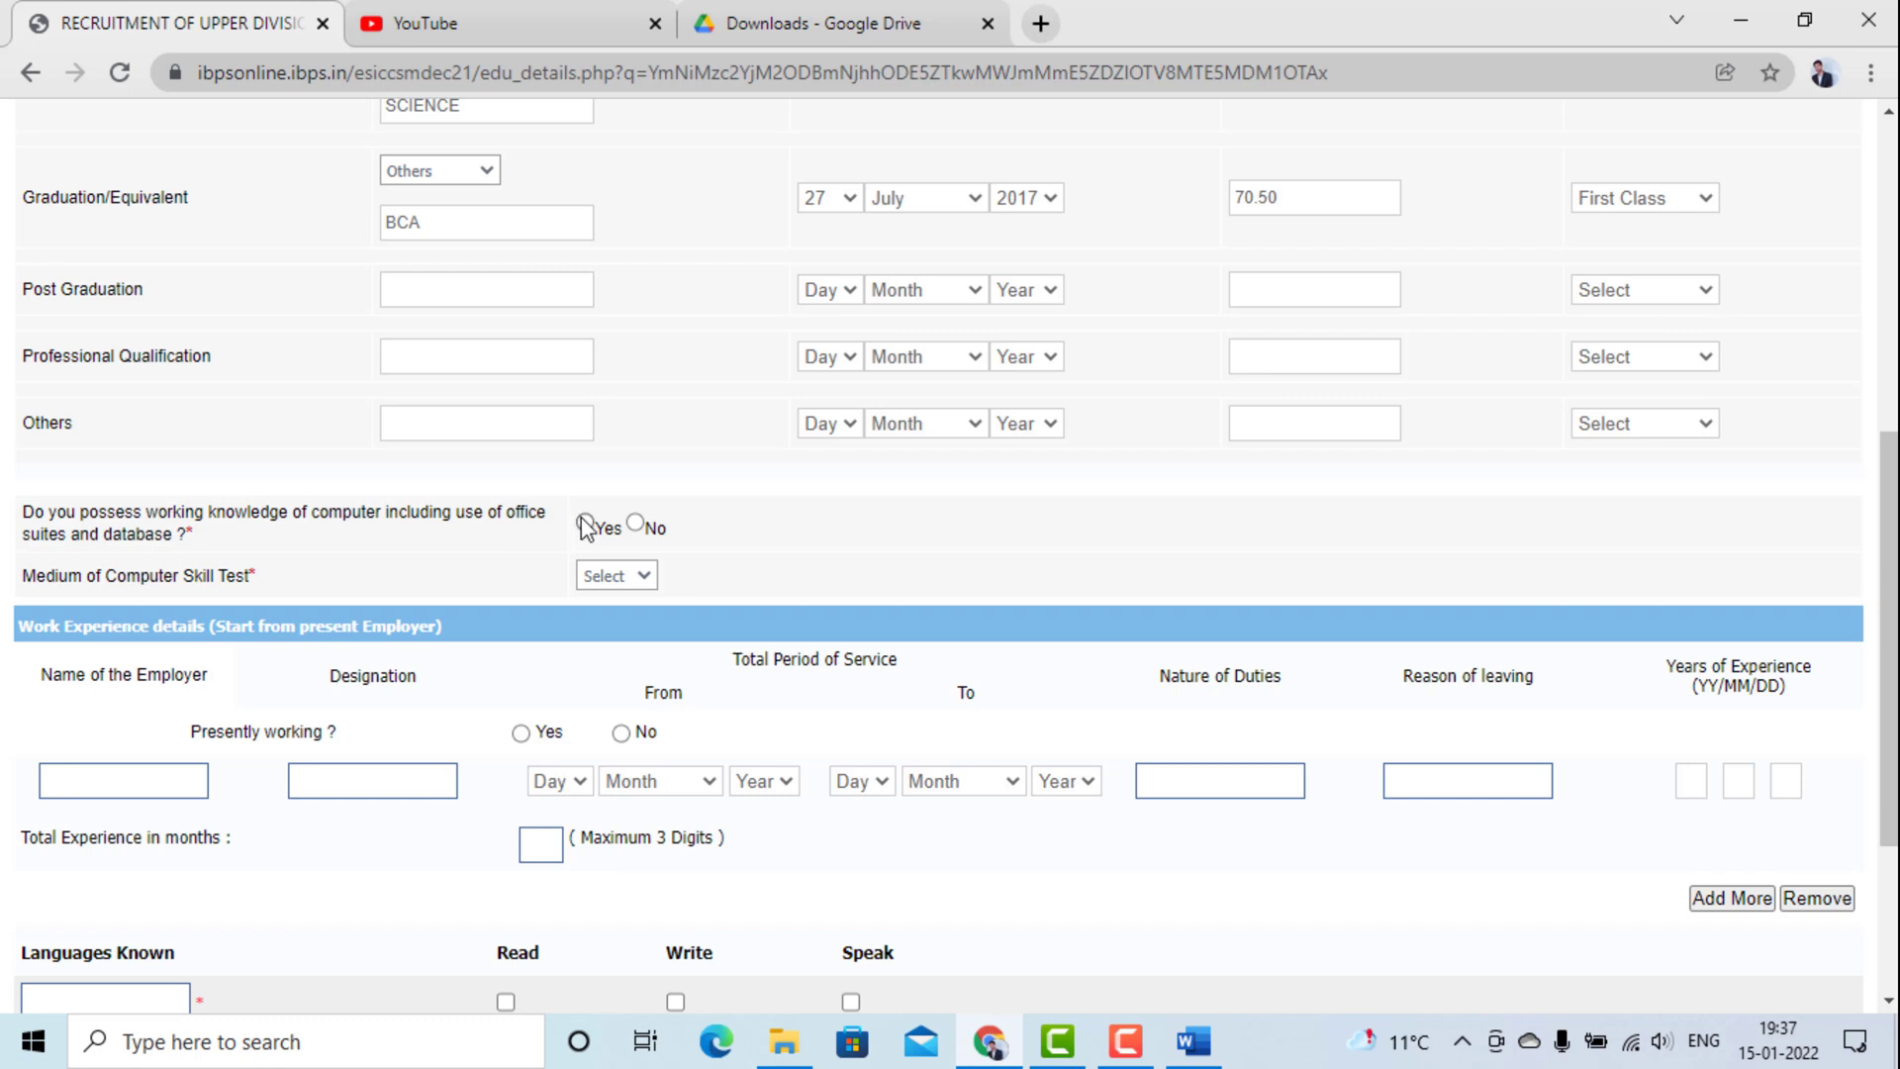
Answer Yes to computer knowledge with English skill-test medium, and No to presently working.
{"action": "left_click", "coordinate": [584, 522]}
{"action": "left_click", "coordinate": [626, 578]}
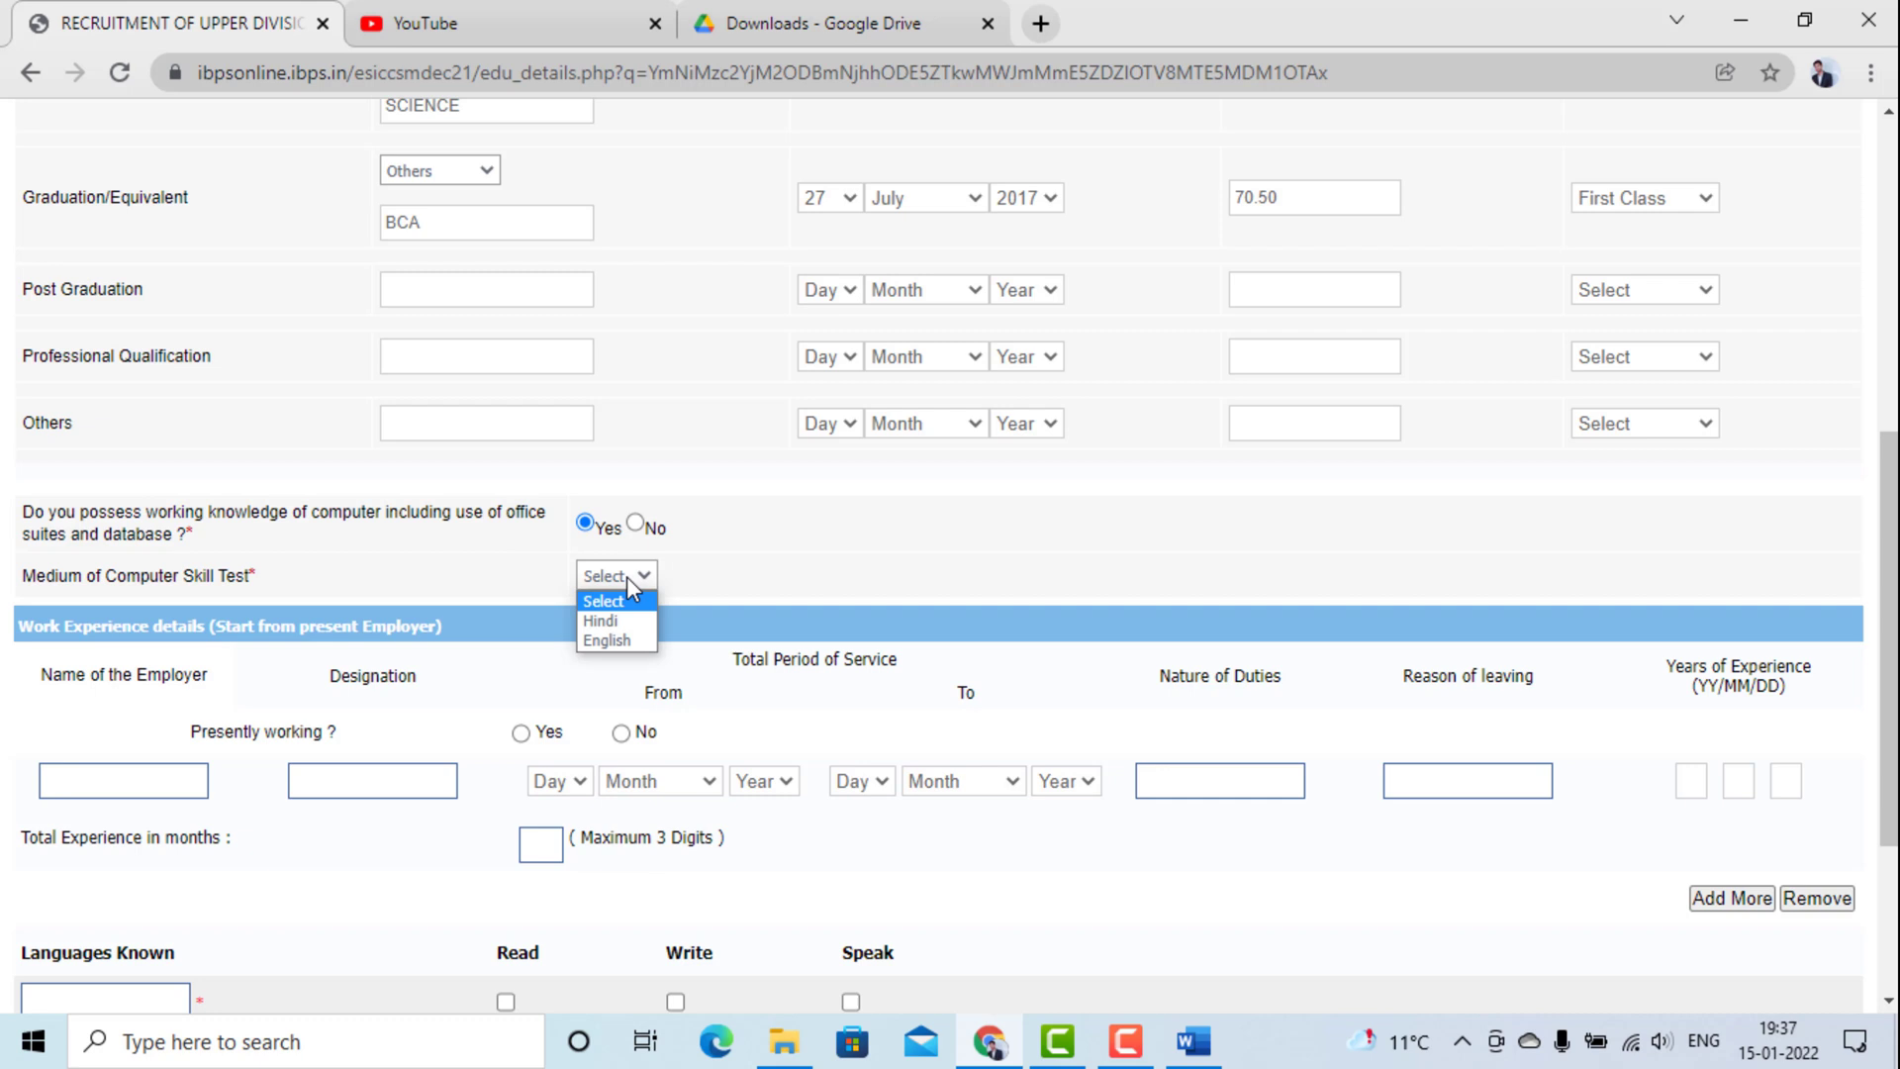
{"action": "left_click", "coordinate": [621, 644]}
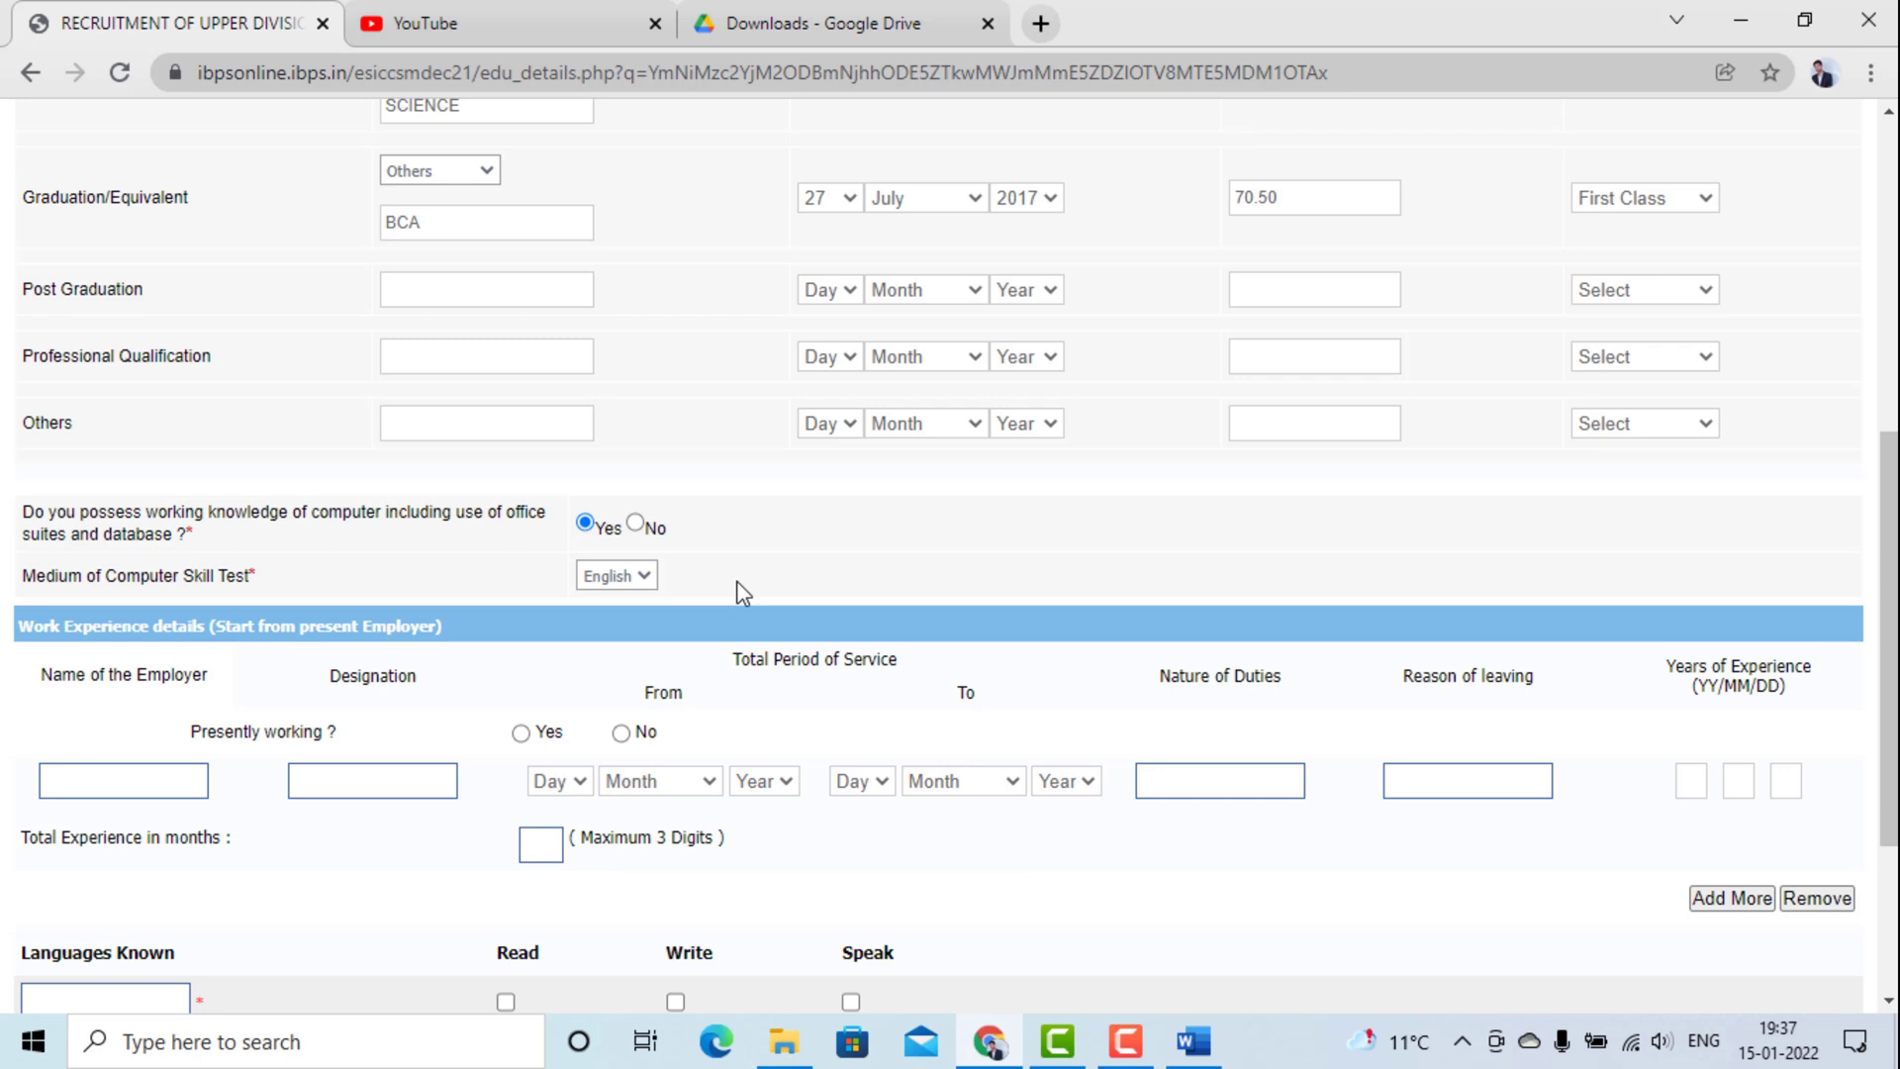
{"action": "scroll", "coordinate": [741, 592], "scroll_direction": "down", "scroll_amount": 1}
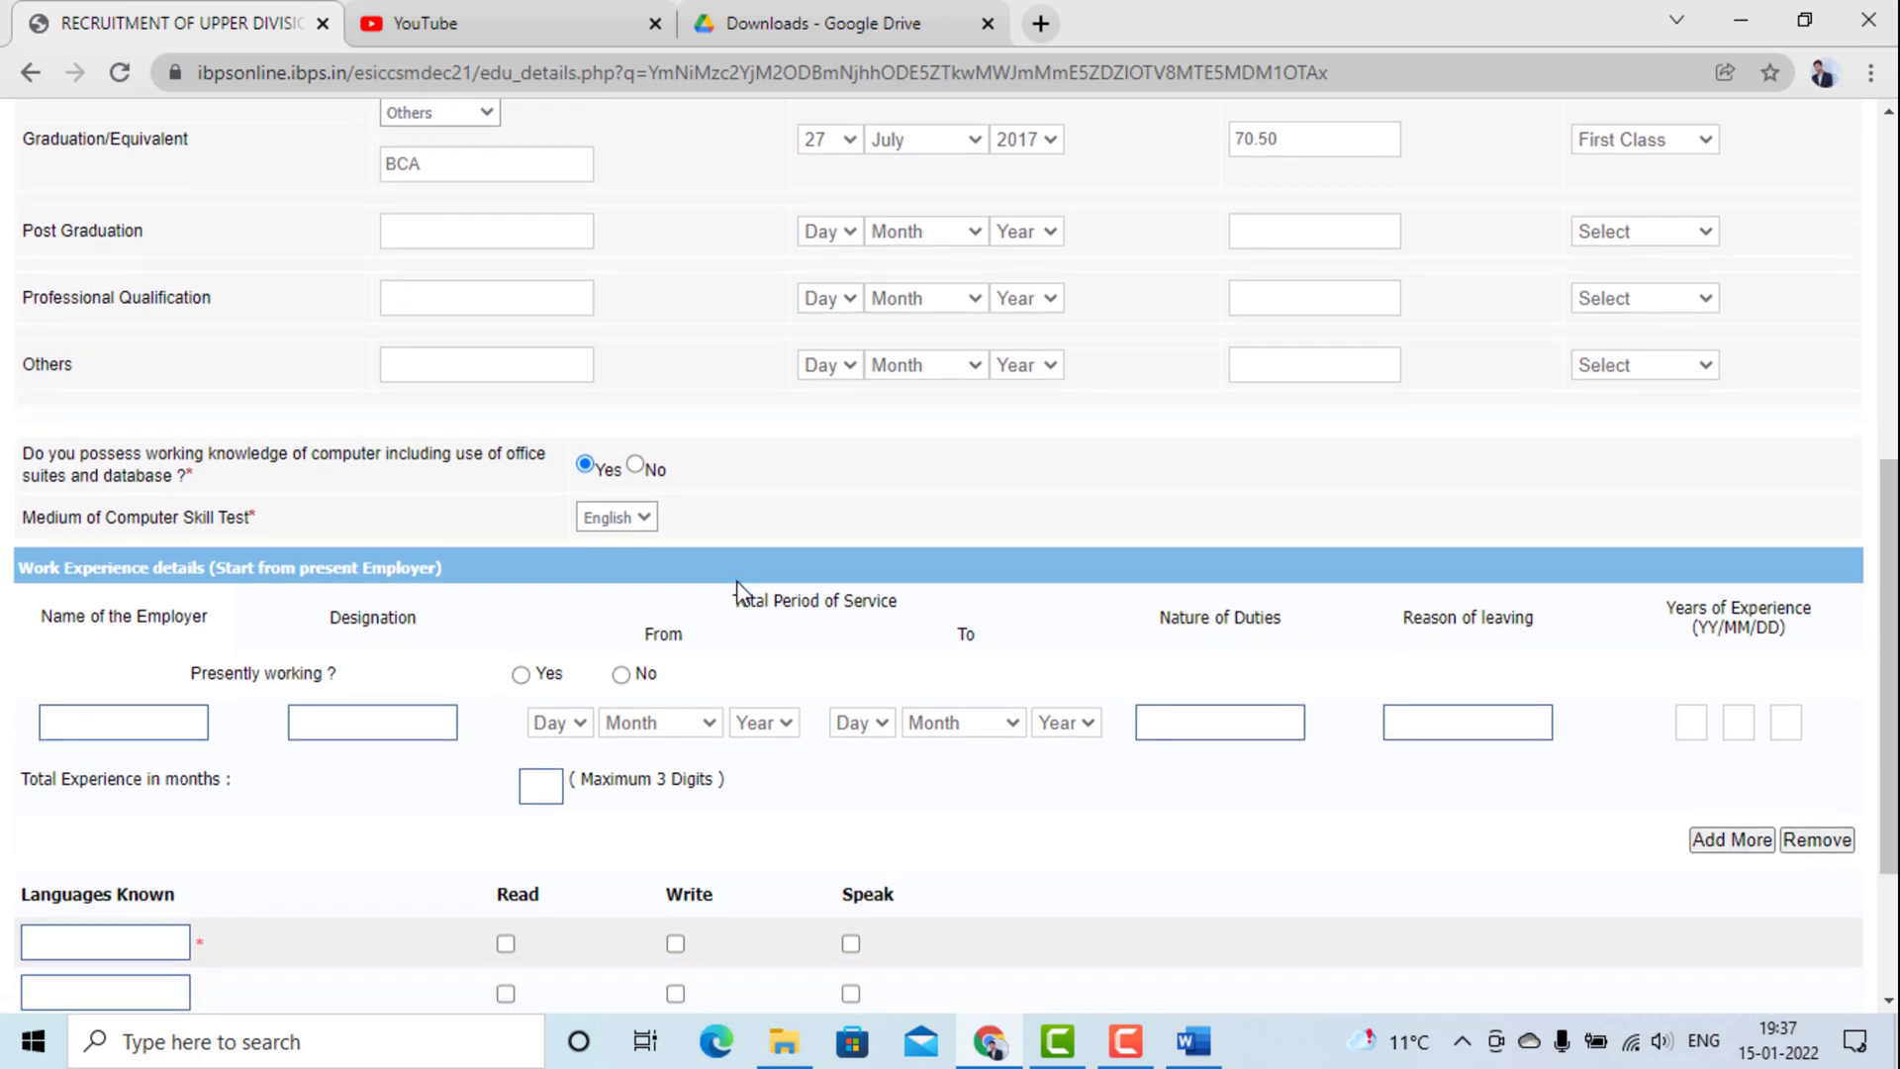
{"action": "scroll", "coordinate": [741, 592], "scroll_direction": "down", "scroll_amount": 1}
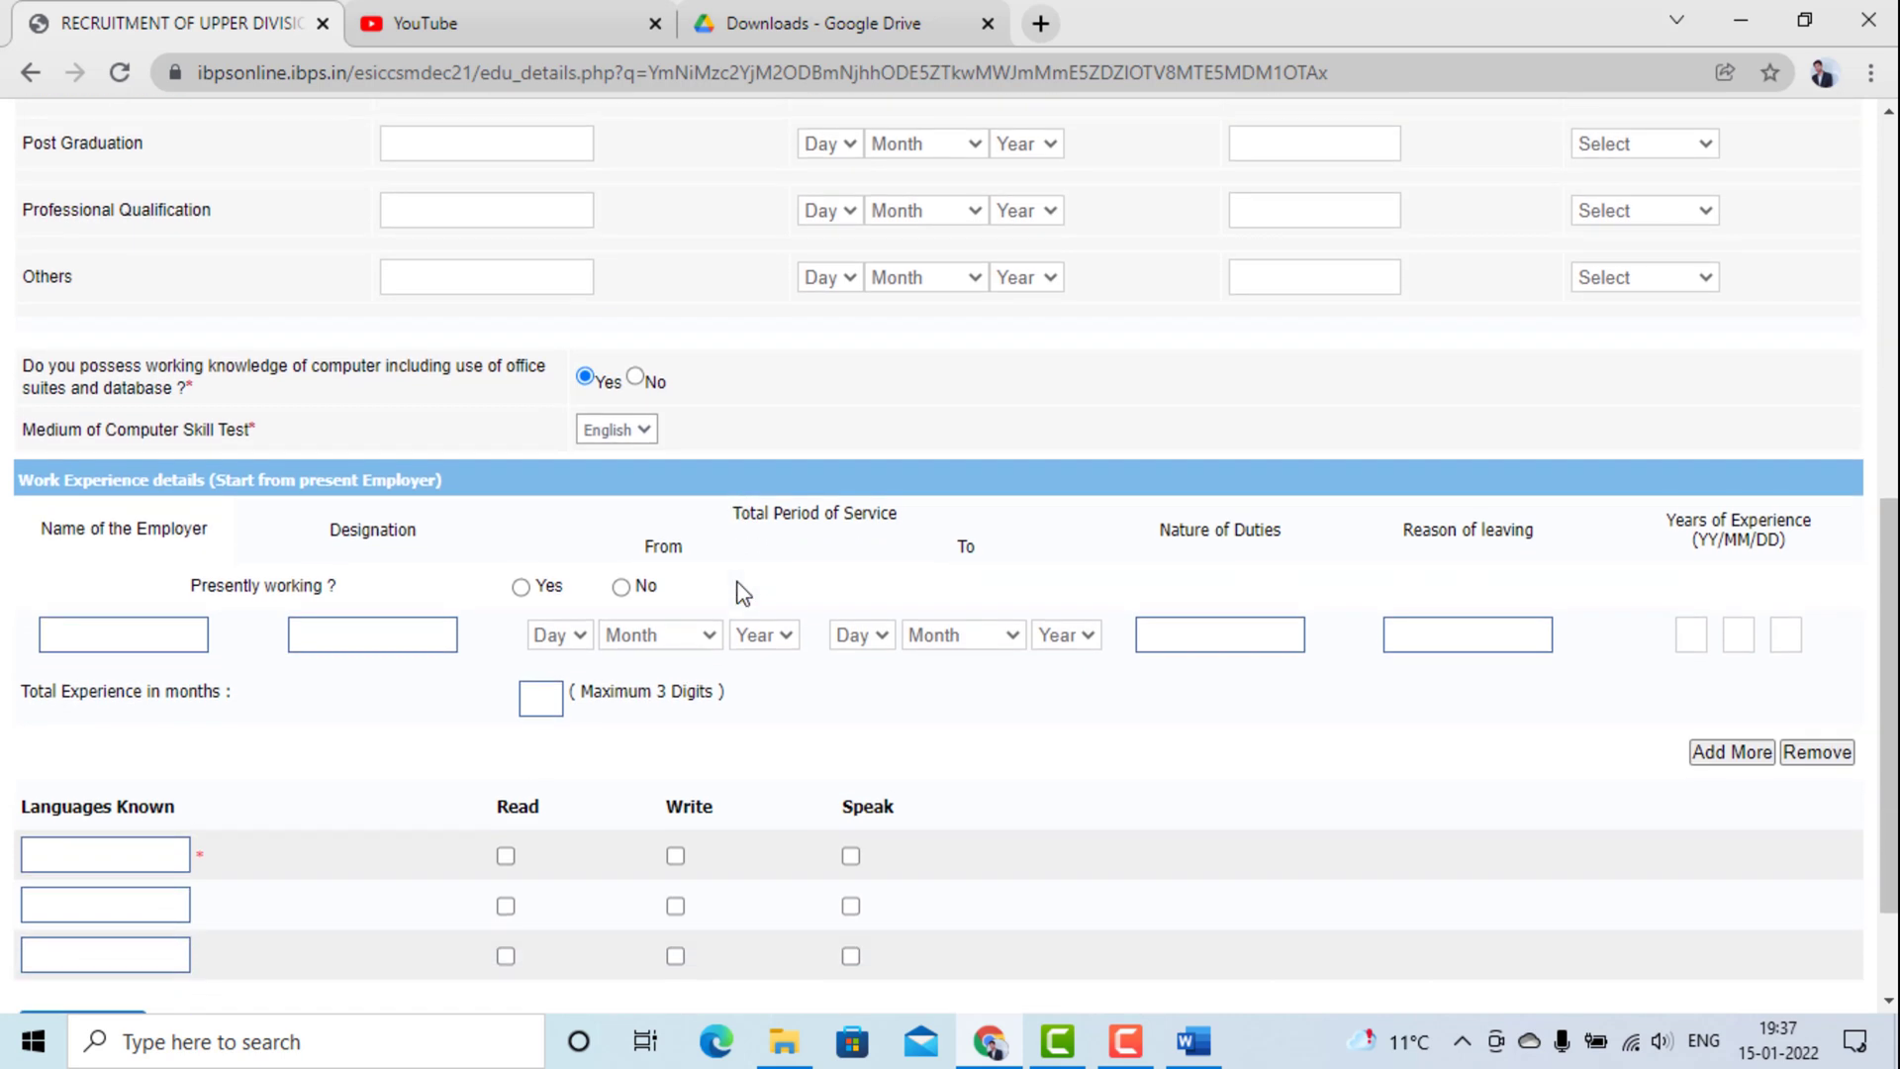
{"action": "scroll", "coordinate": [741, 591], "scroll_direction": "down", "scroll_amount": 1}
{"action": "left_click", "coordinate": [624, 481]}
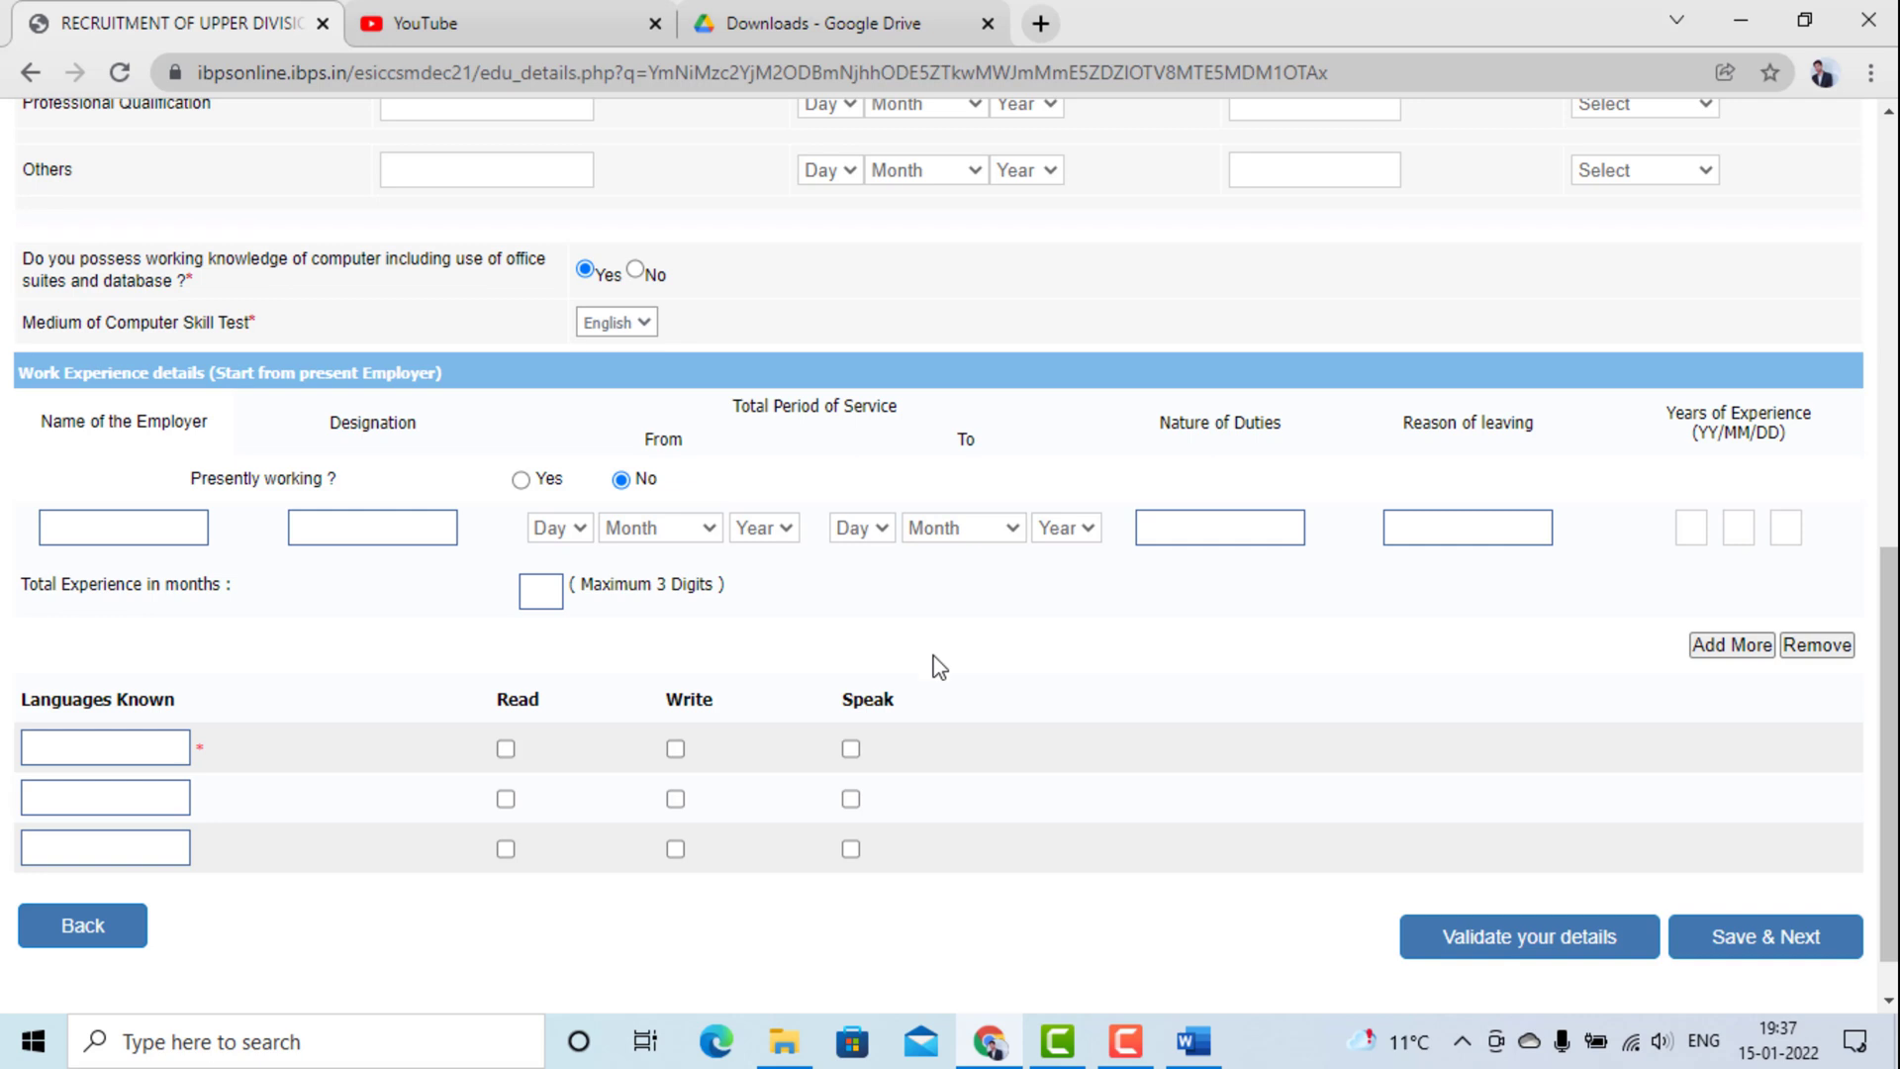
{"action": "scroll", "coordinate": [939, 666], "scroll_direction": "down", "scroll_amount": 1}
Tick read and write for HINDI, and read, write and speak for ENGLISH.
{"action": "left_click", "coordinate": [79, 692]}
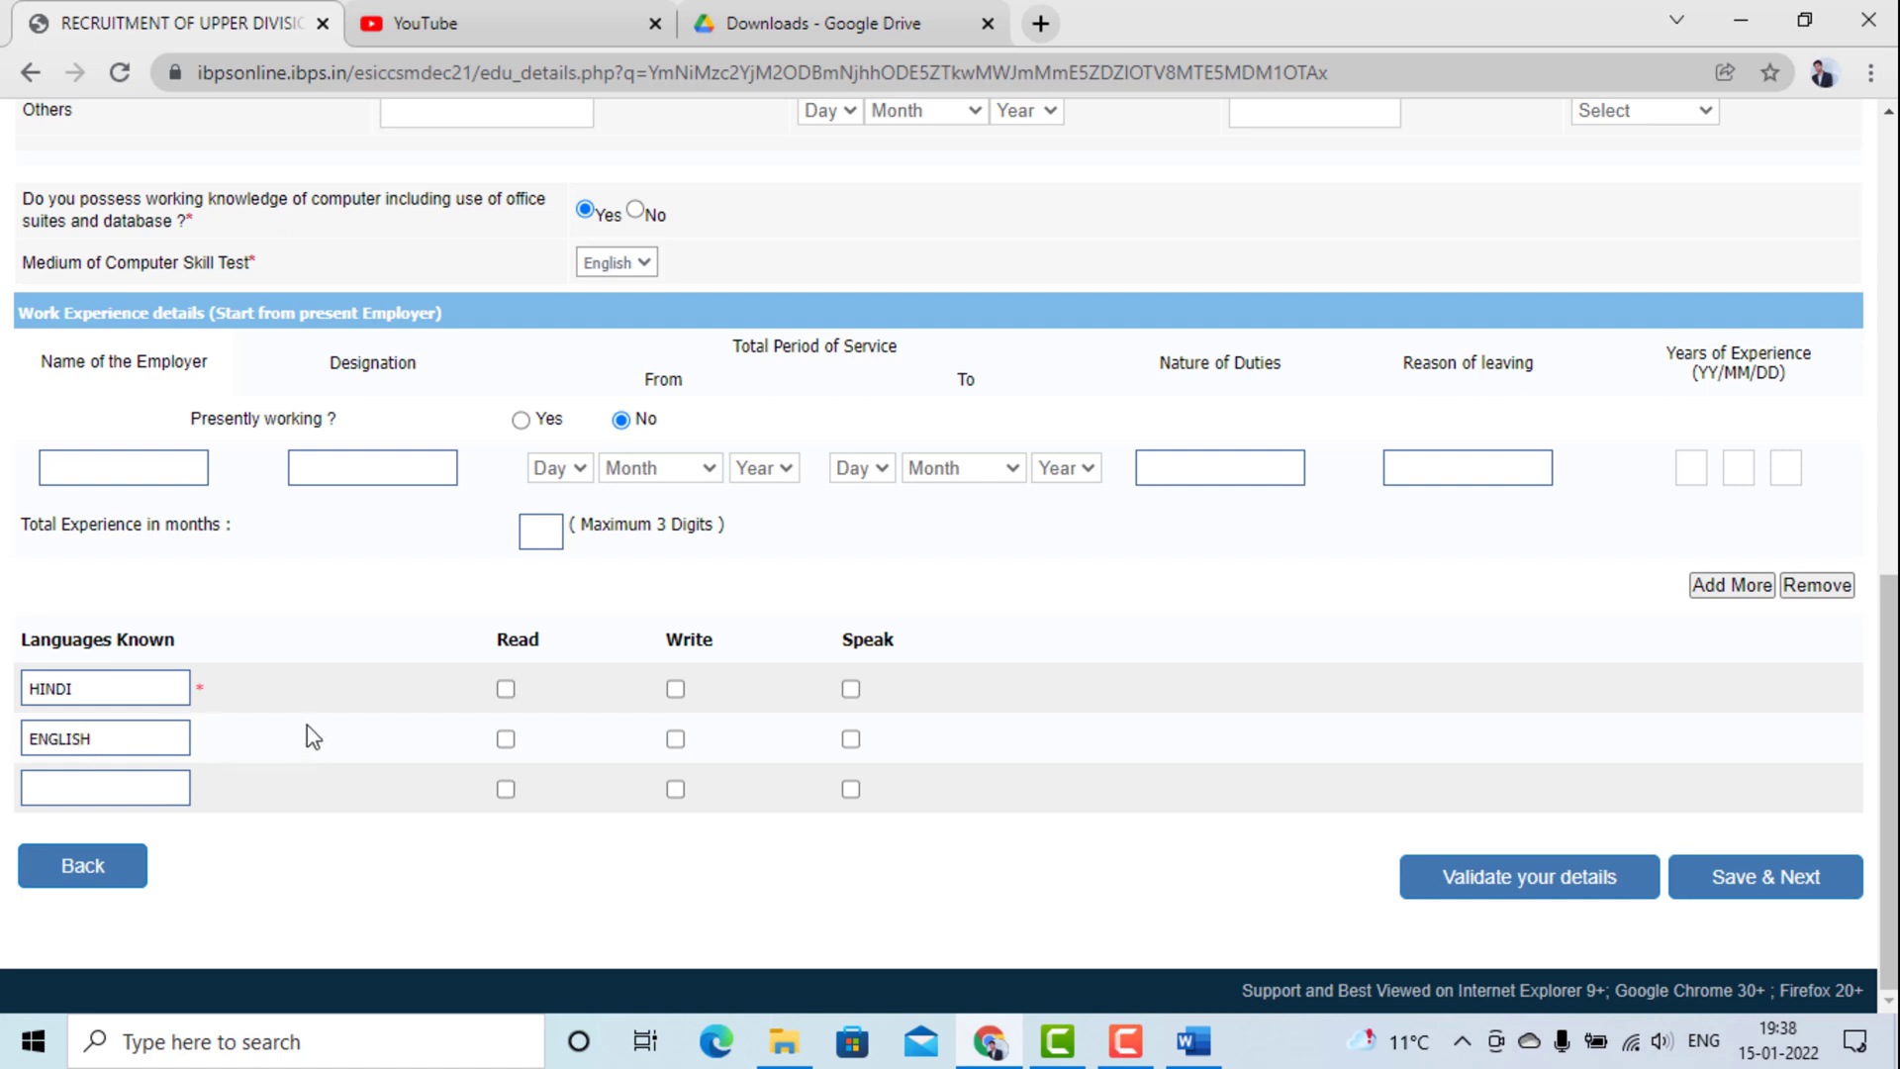
{"action": "left_click", "coordinate": [506, 689]}
{"action": "left_click", "coordinate": [675, 690]}
{"action": "left_click", "coordinate": [506, 740]}
{"action": "left_click", "coordinate": [676, 742]}
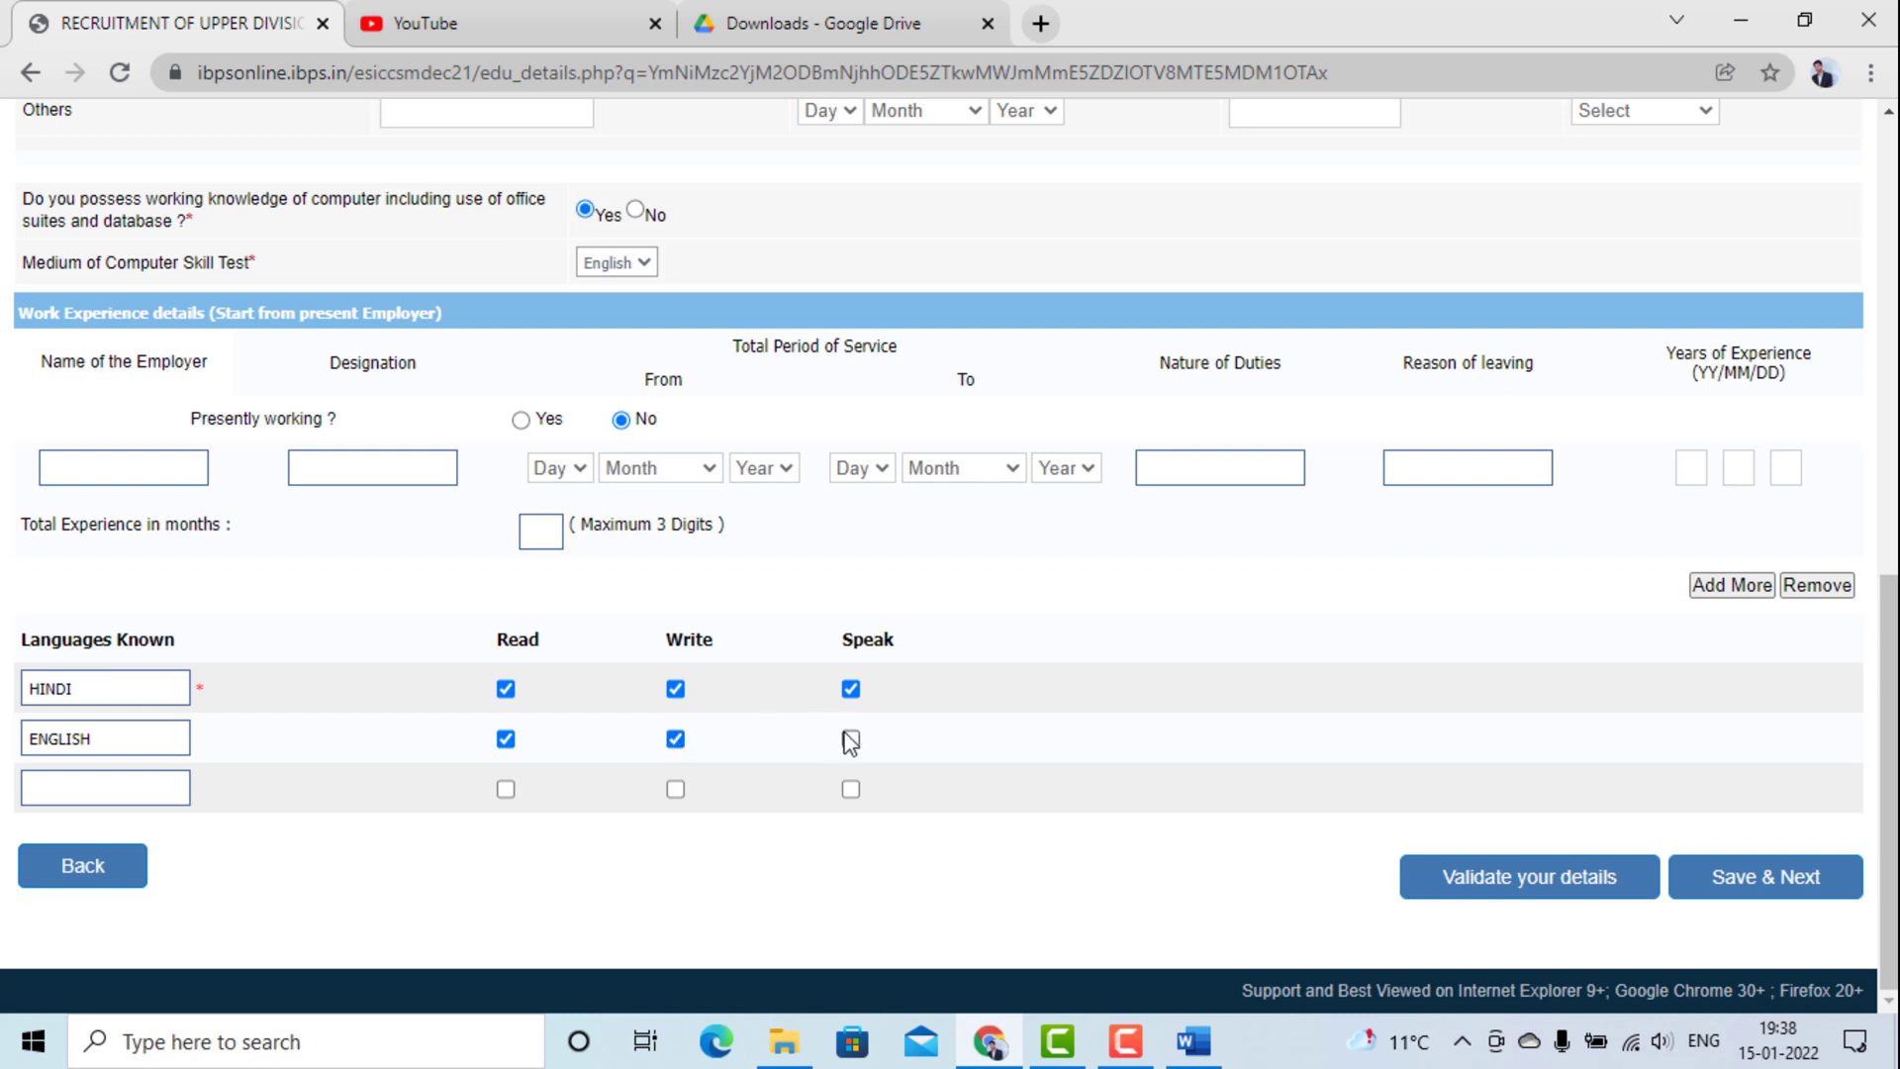
{"action": "left_click", "coordinate": [851, 741]}
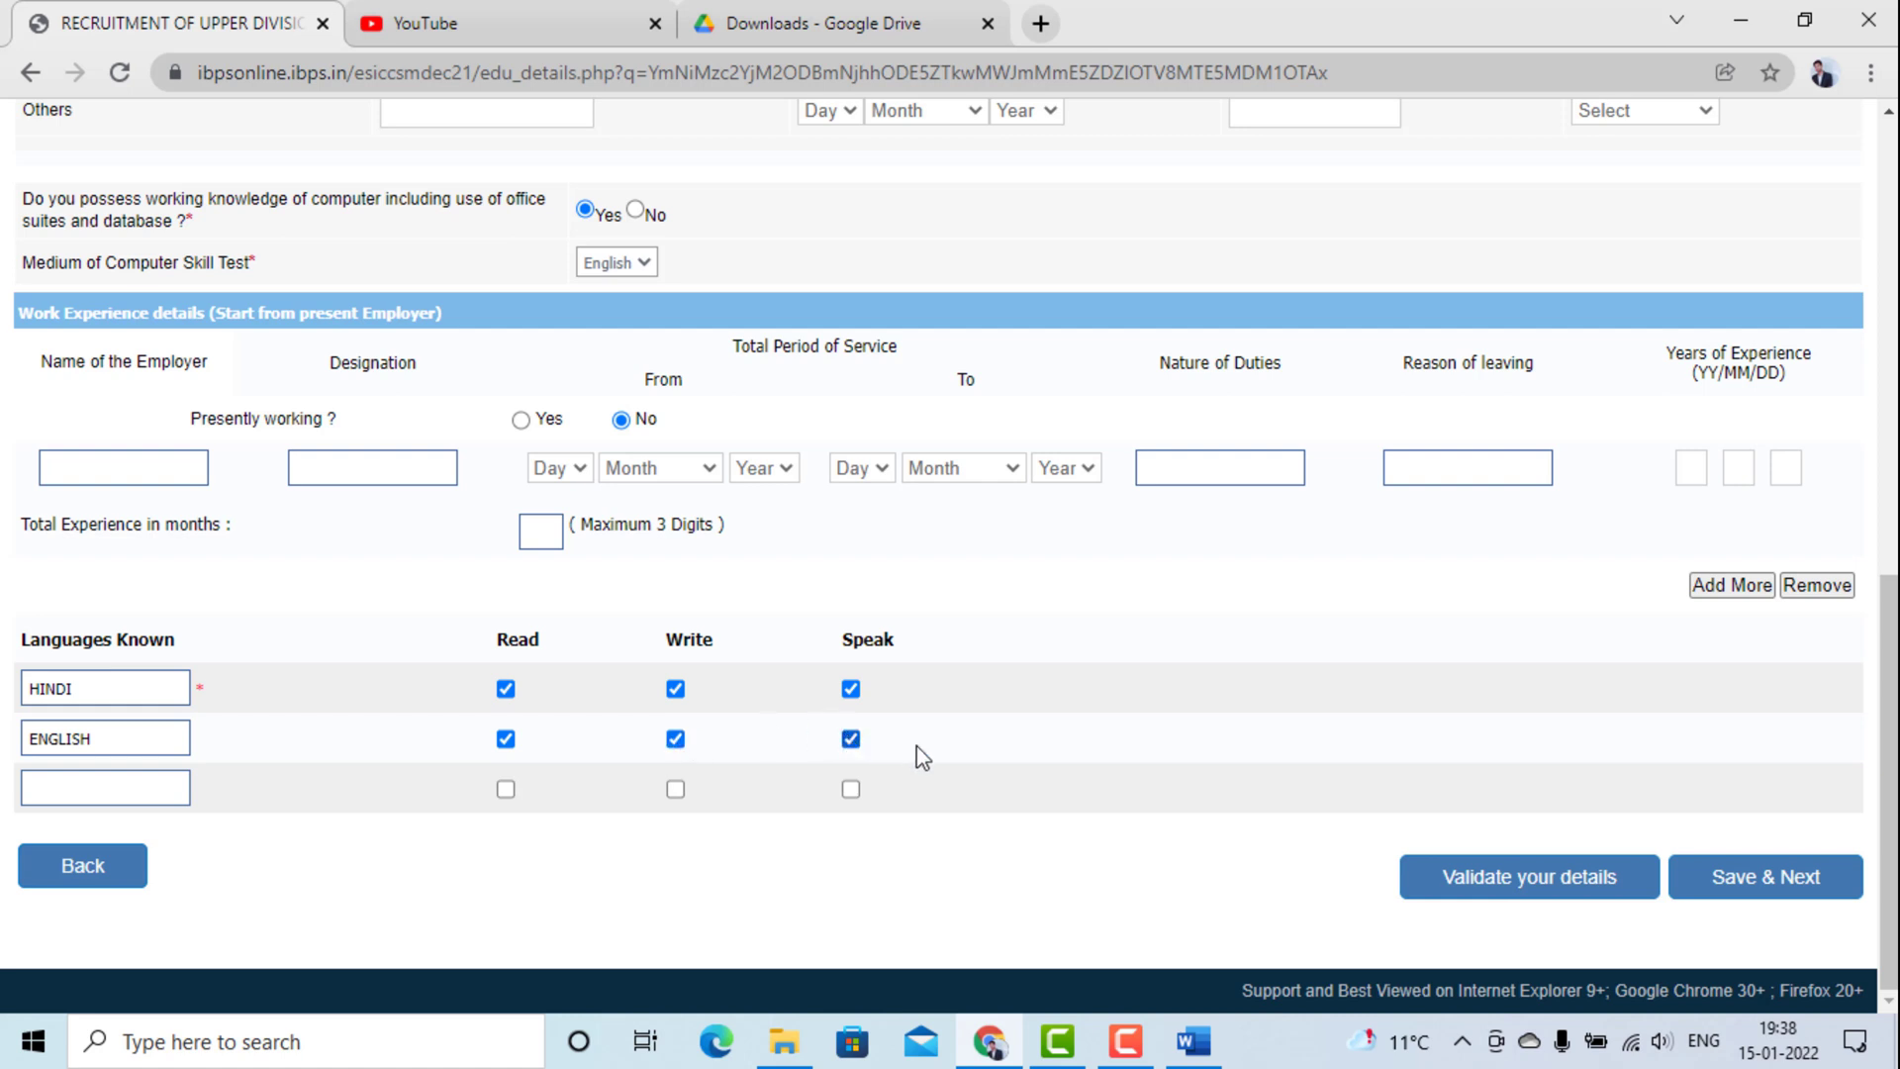
Validate the qualification details and dismiss the 'Verified Successfully' alert.
{"action": "left_click", "coordinate": [1455, 888]}
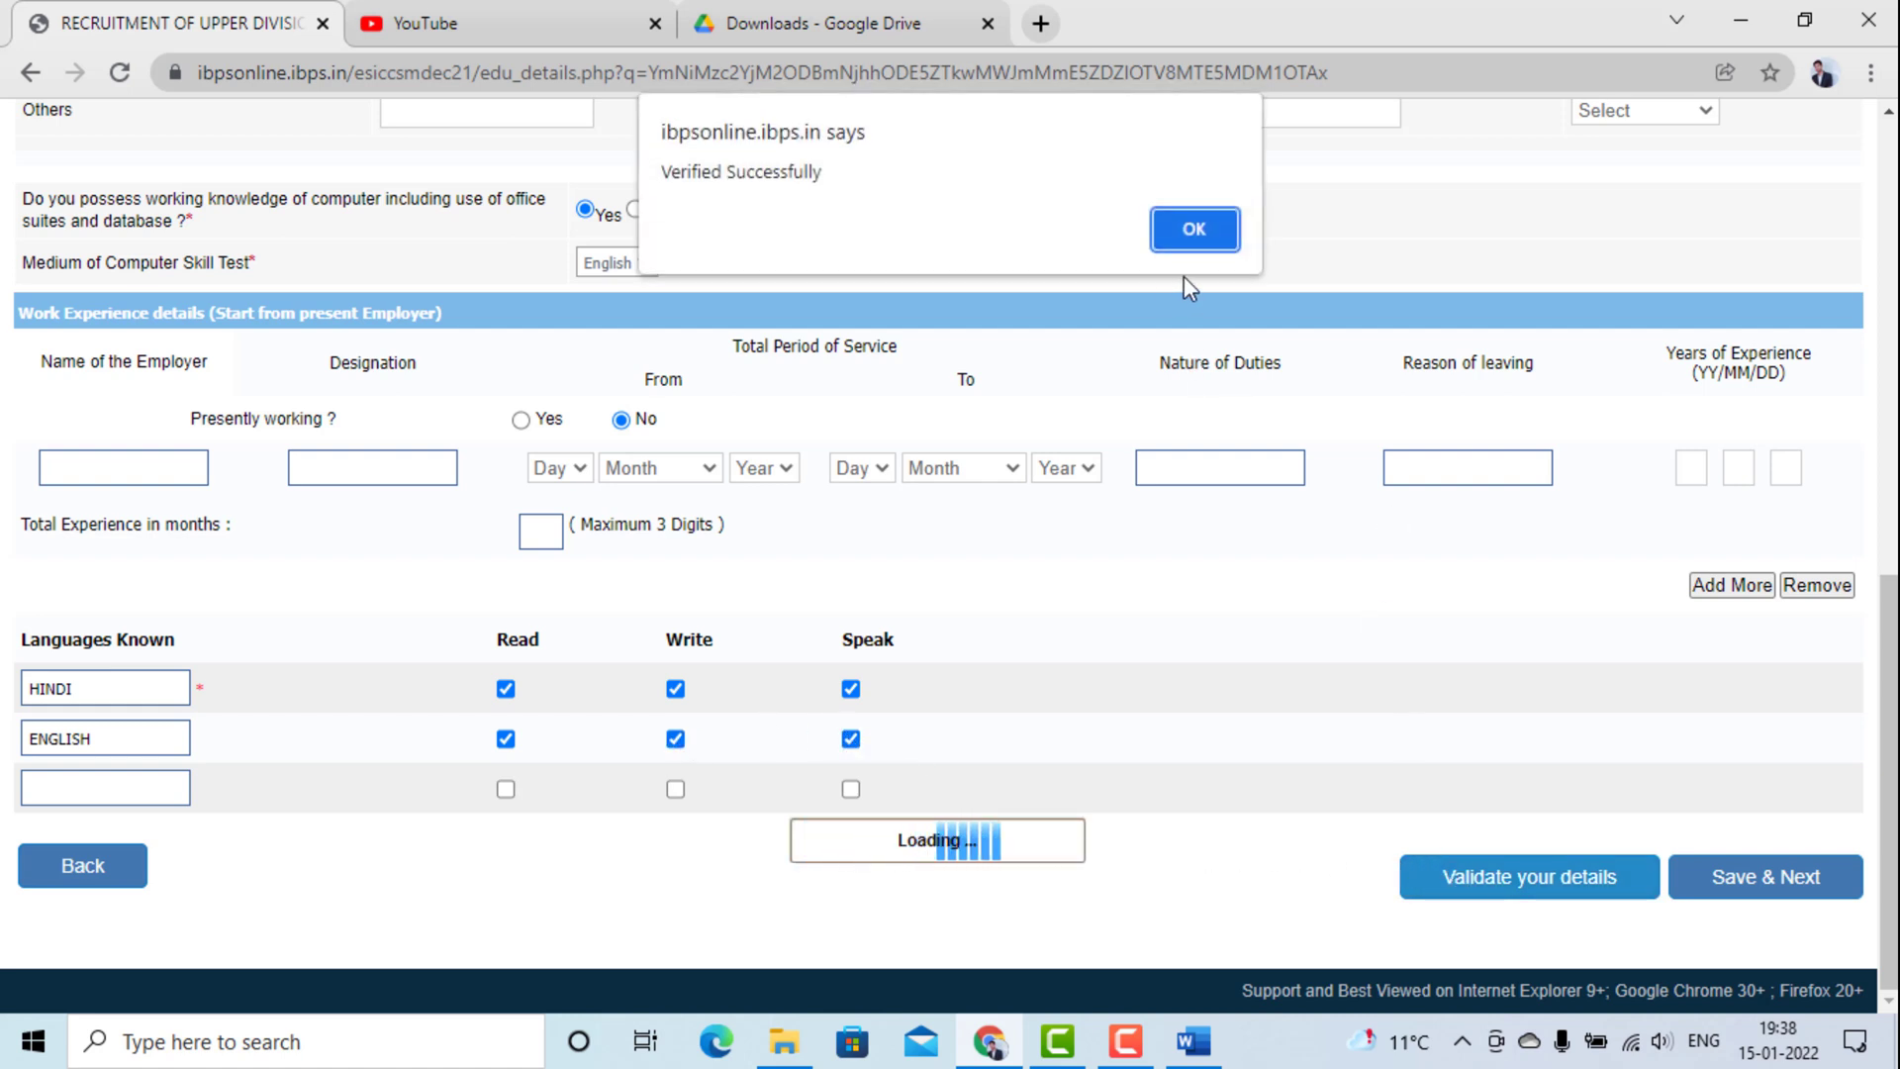
{"action": "left_click", "coordinate": [1177, 240]}
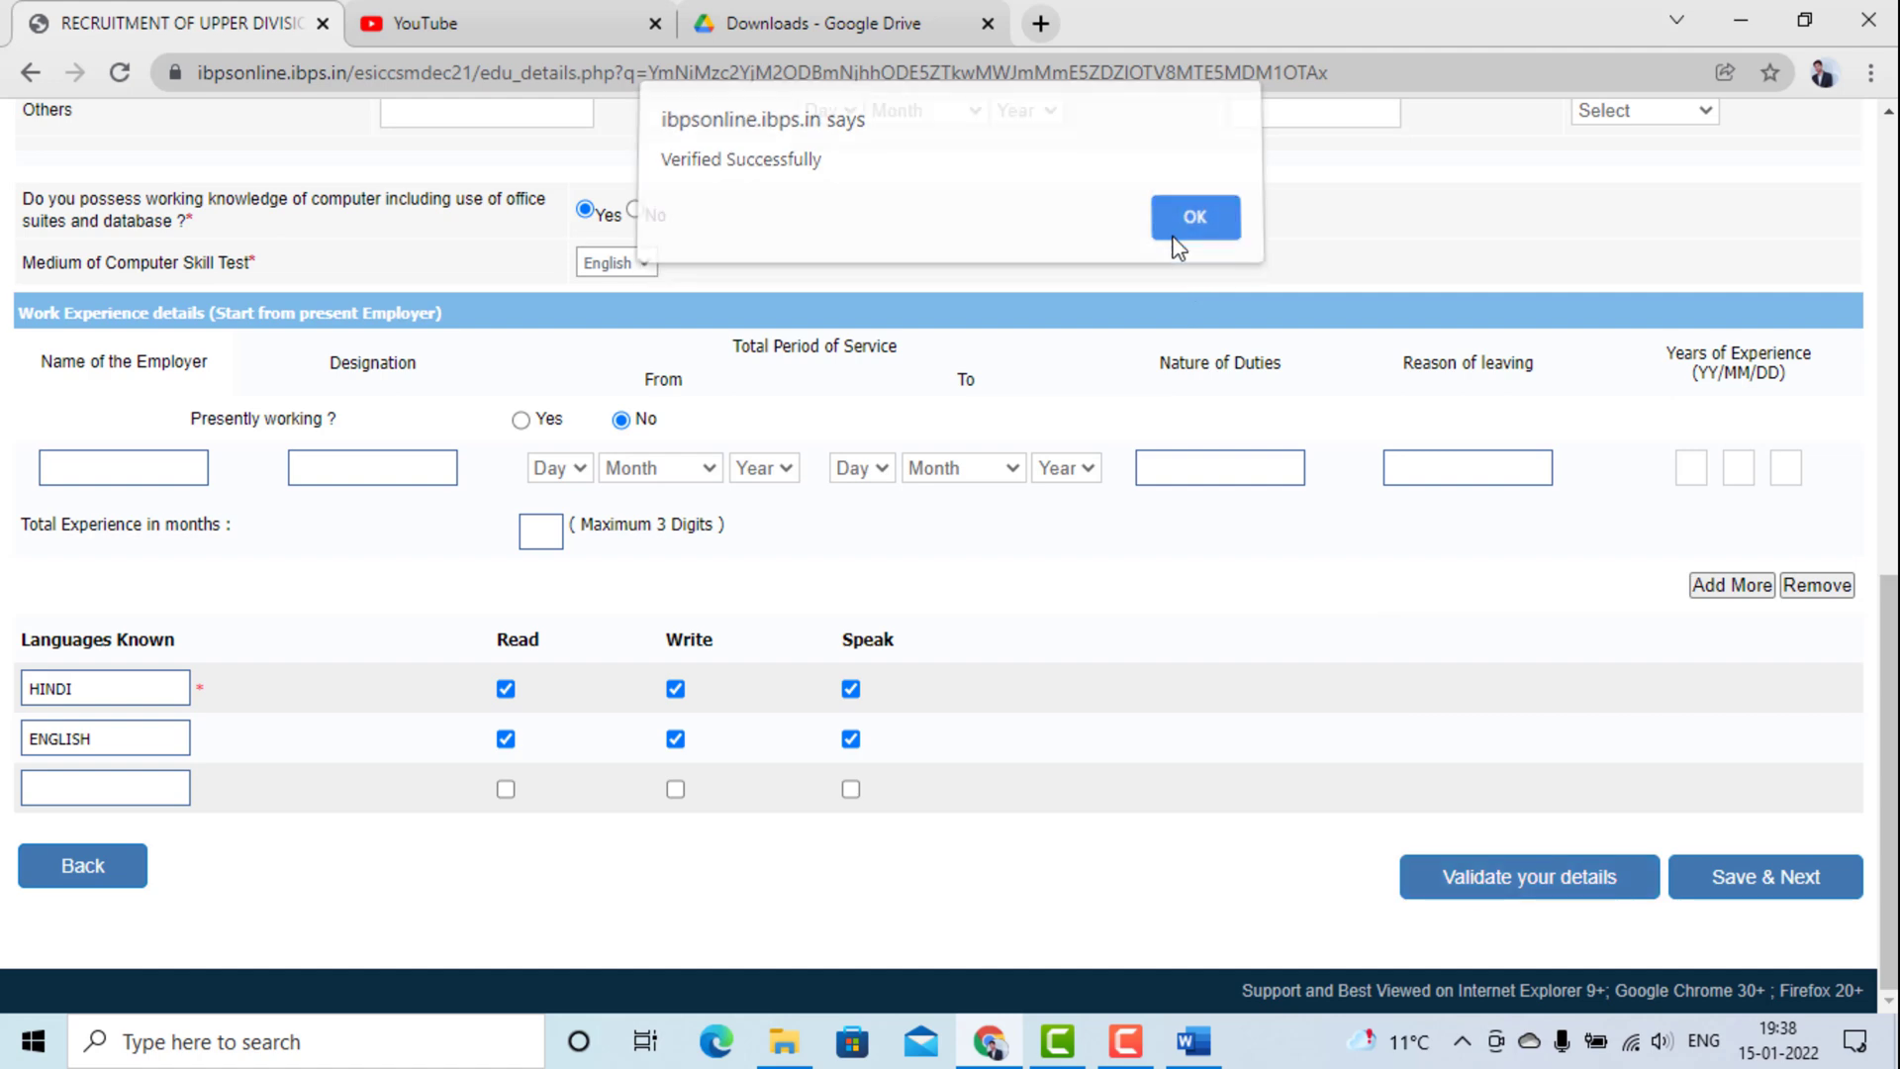
{"action": "scroll", "coordinate": [1177, 247], "scroll_direction": "up", "scroll_amount": 15}
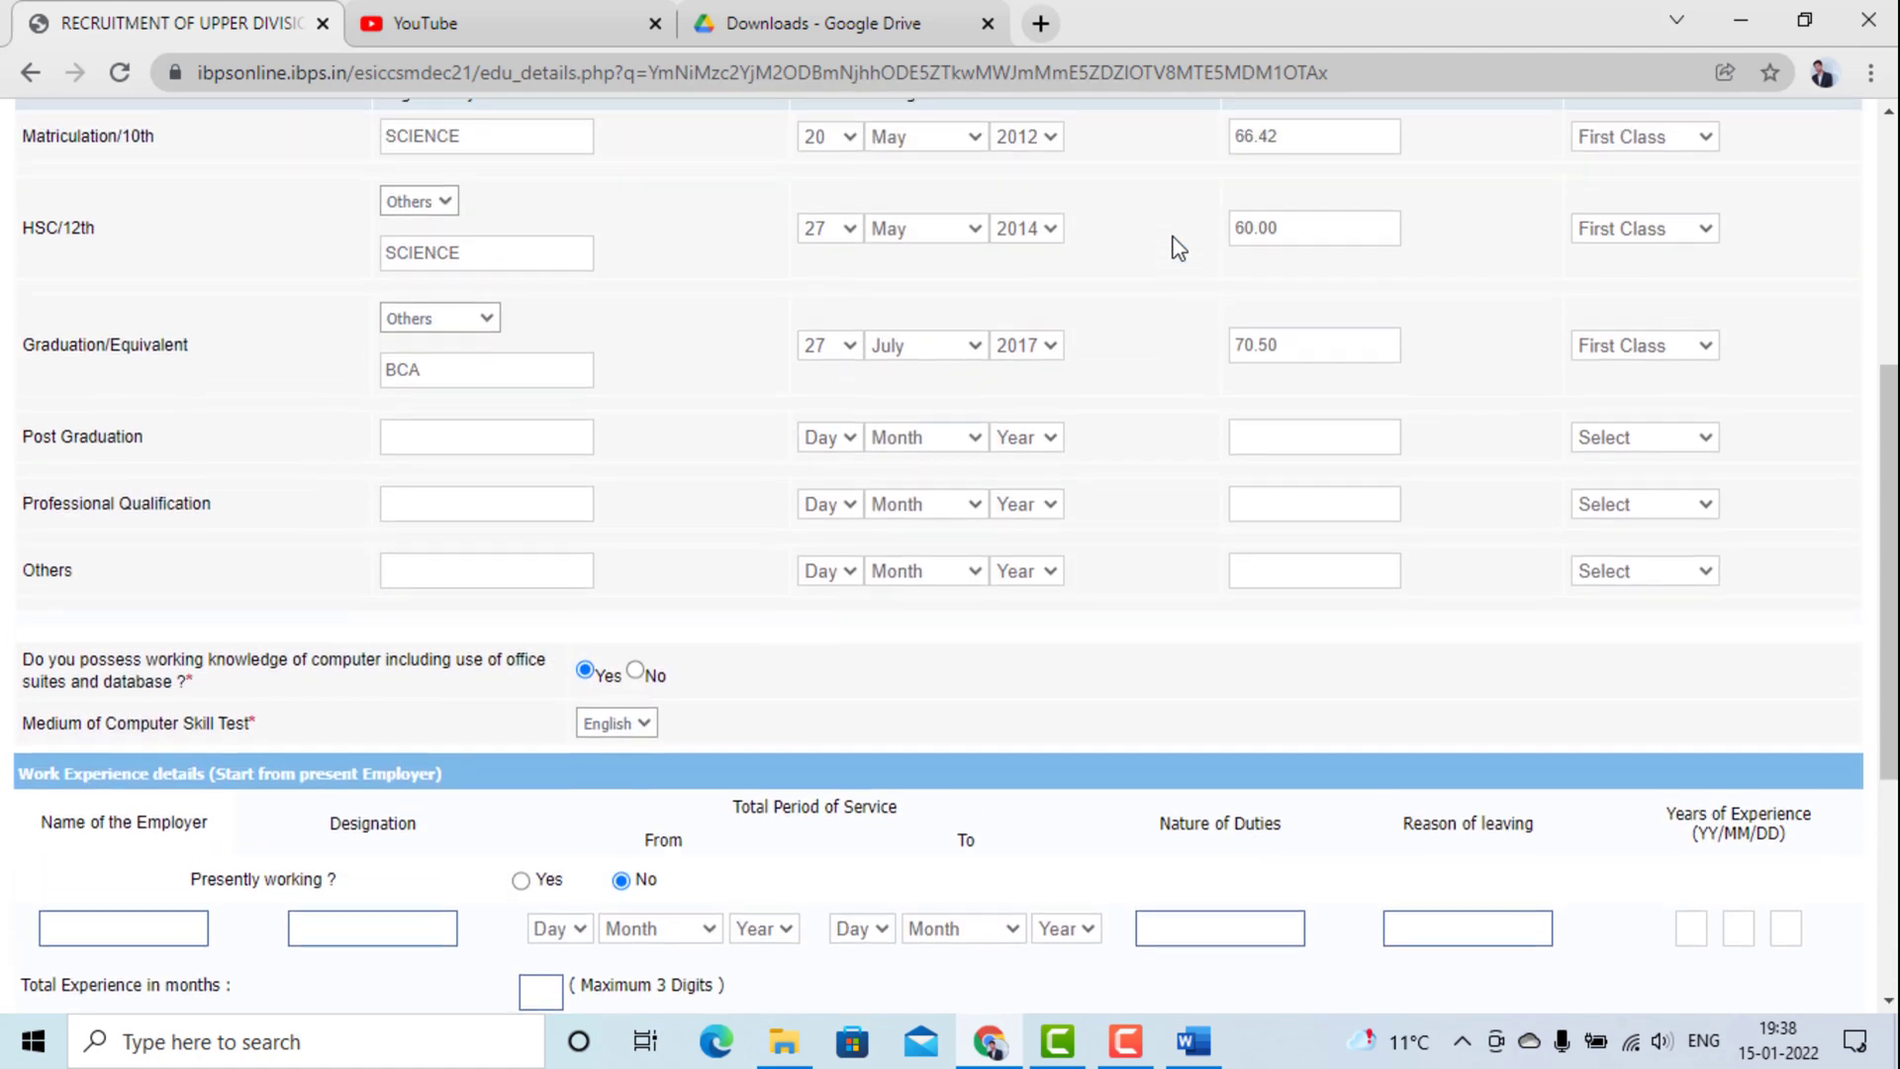
{"action": "scroll", "coordinate": [1021, 579], "scroll_direction": "down", "scroll_amount": 10}
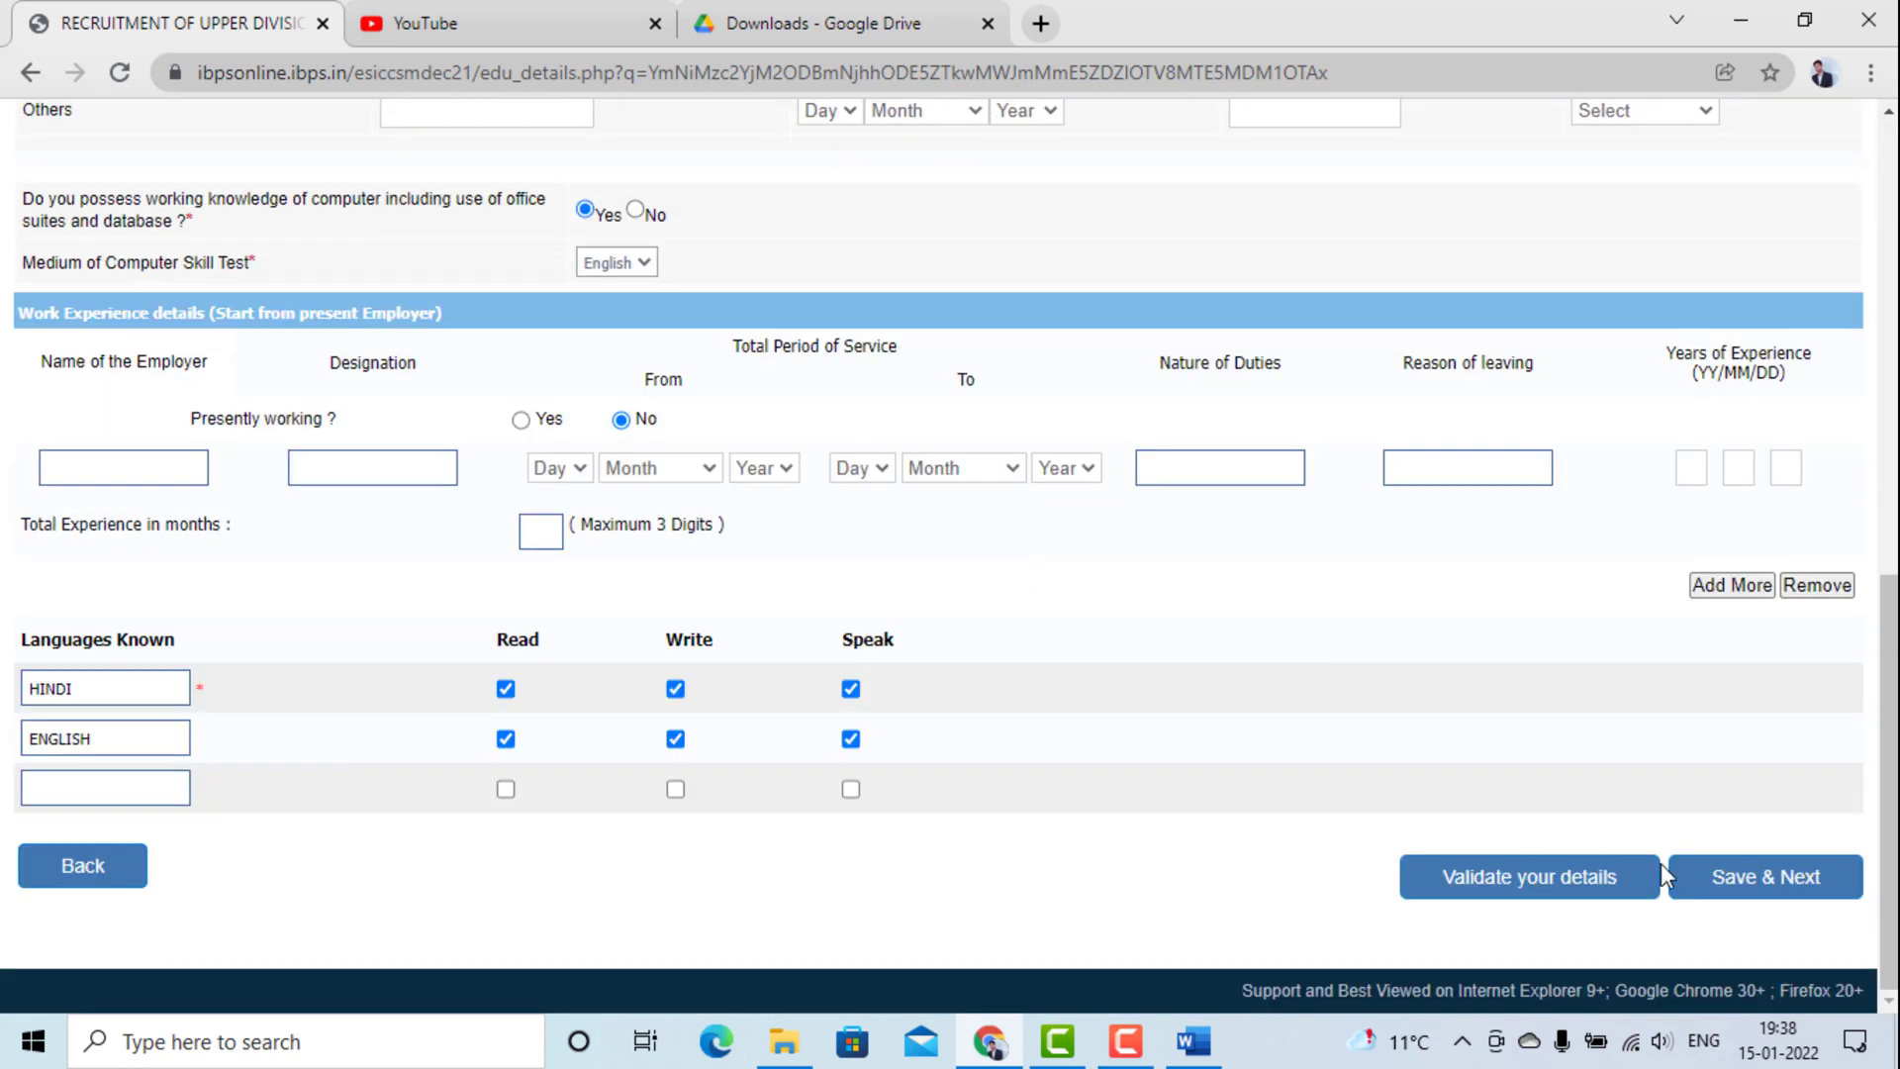
Save the details and scroll down through the registration preview page.
{"action": "left_click", "coordinate": [1730, 891]}
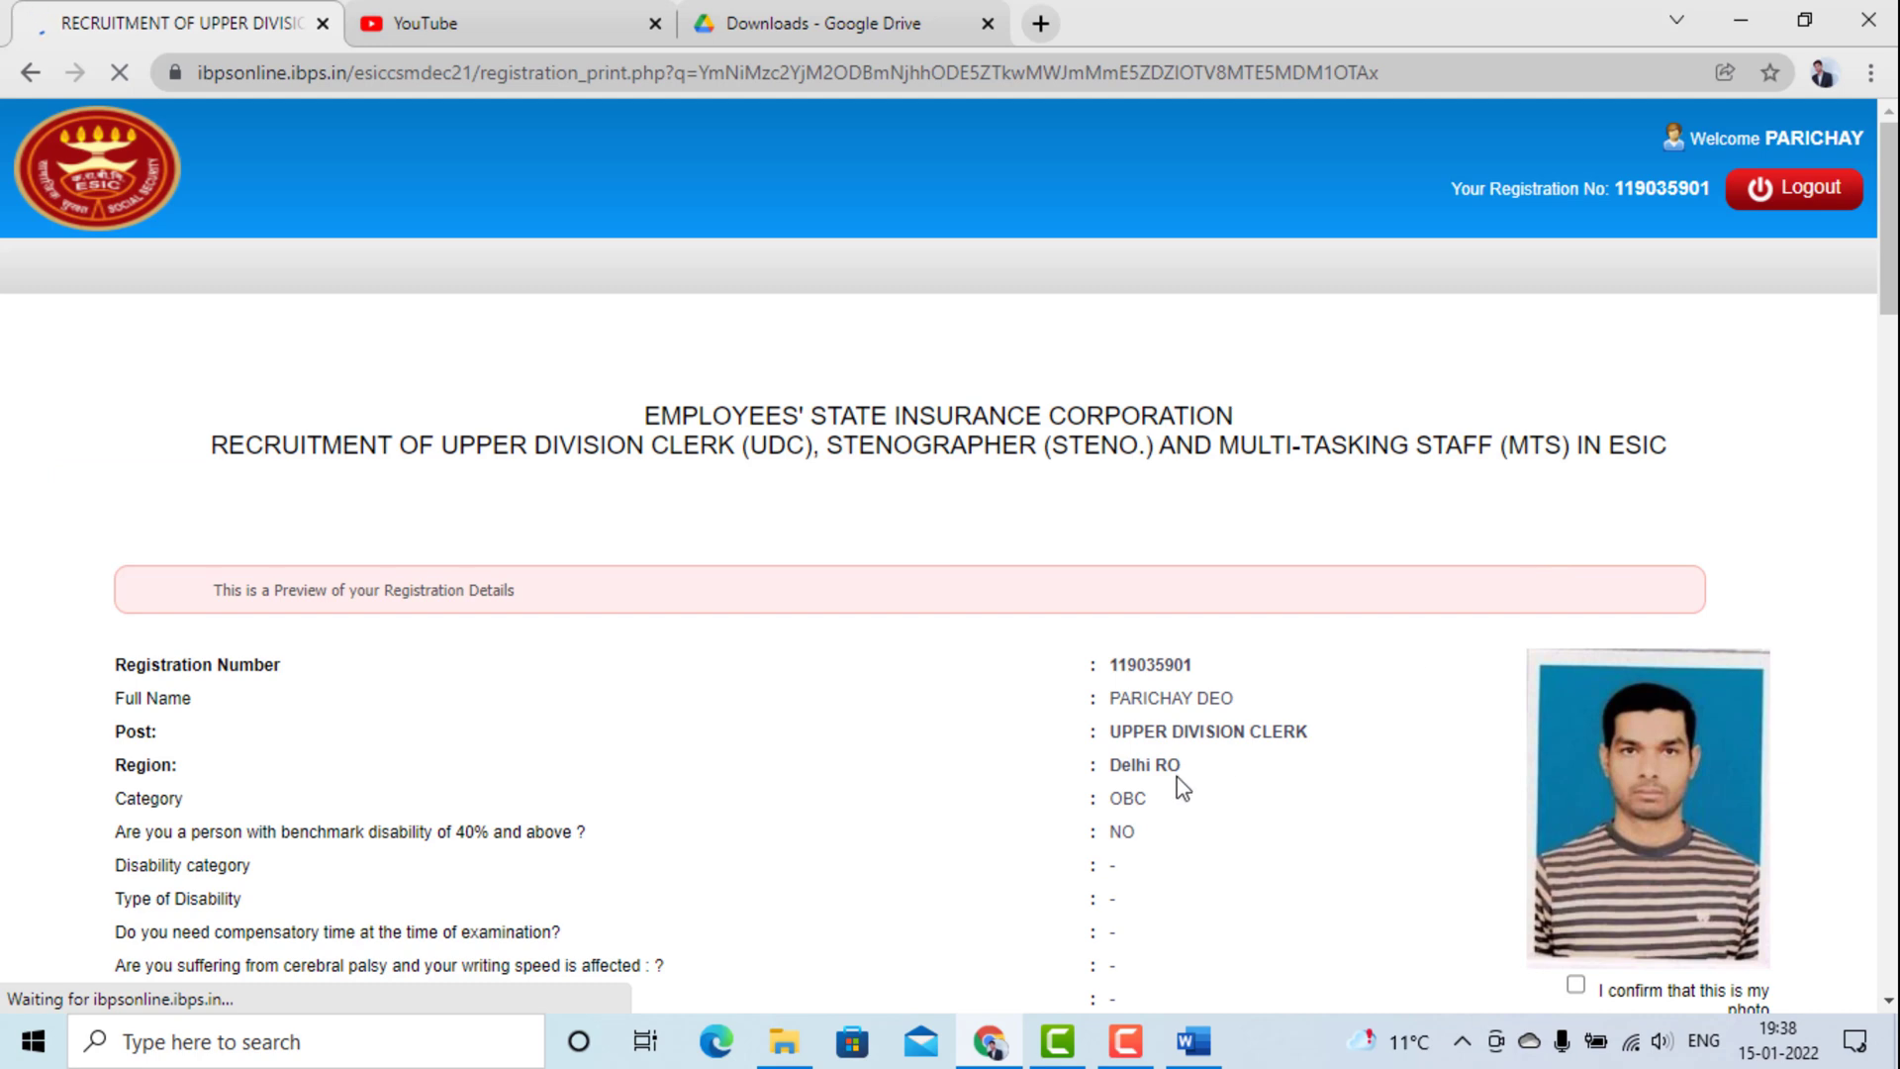
{"action": "scroll", "coordinate": [1178, 778], "scroll_direction": "down", "scroll_amount": 2}
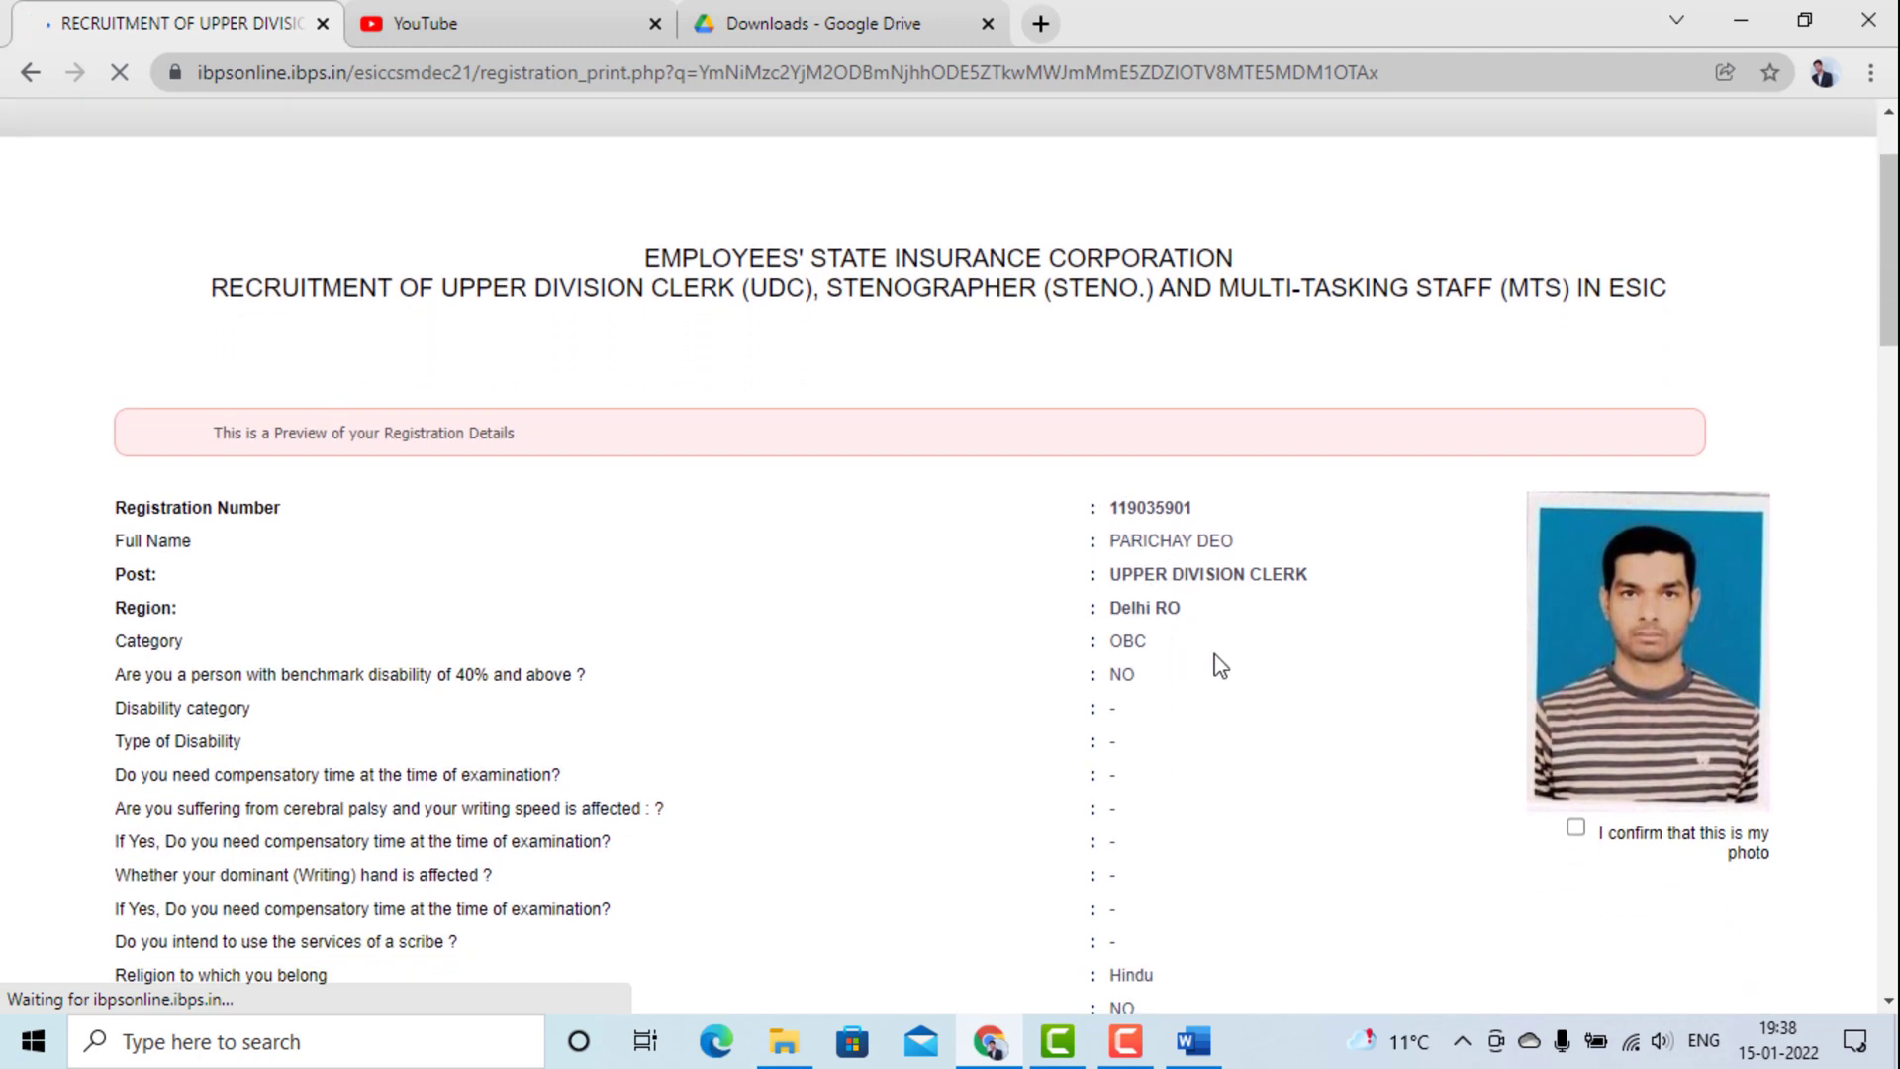
{"action": "scroll", "coordinate": [1220, 666], "scroll_direction": "down", "scroll_amount": 2}
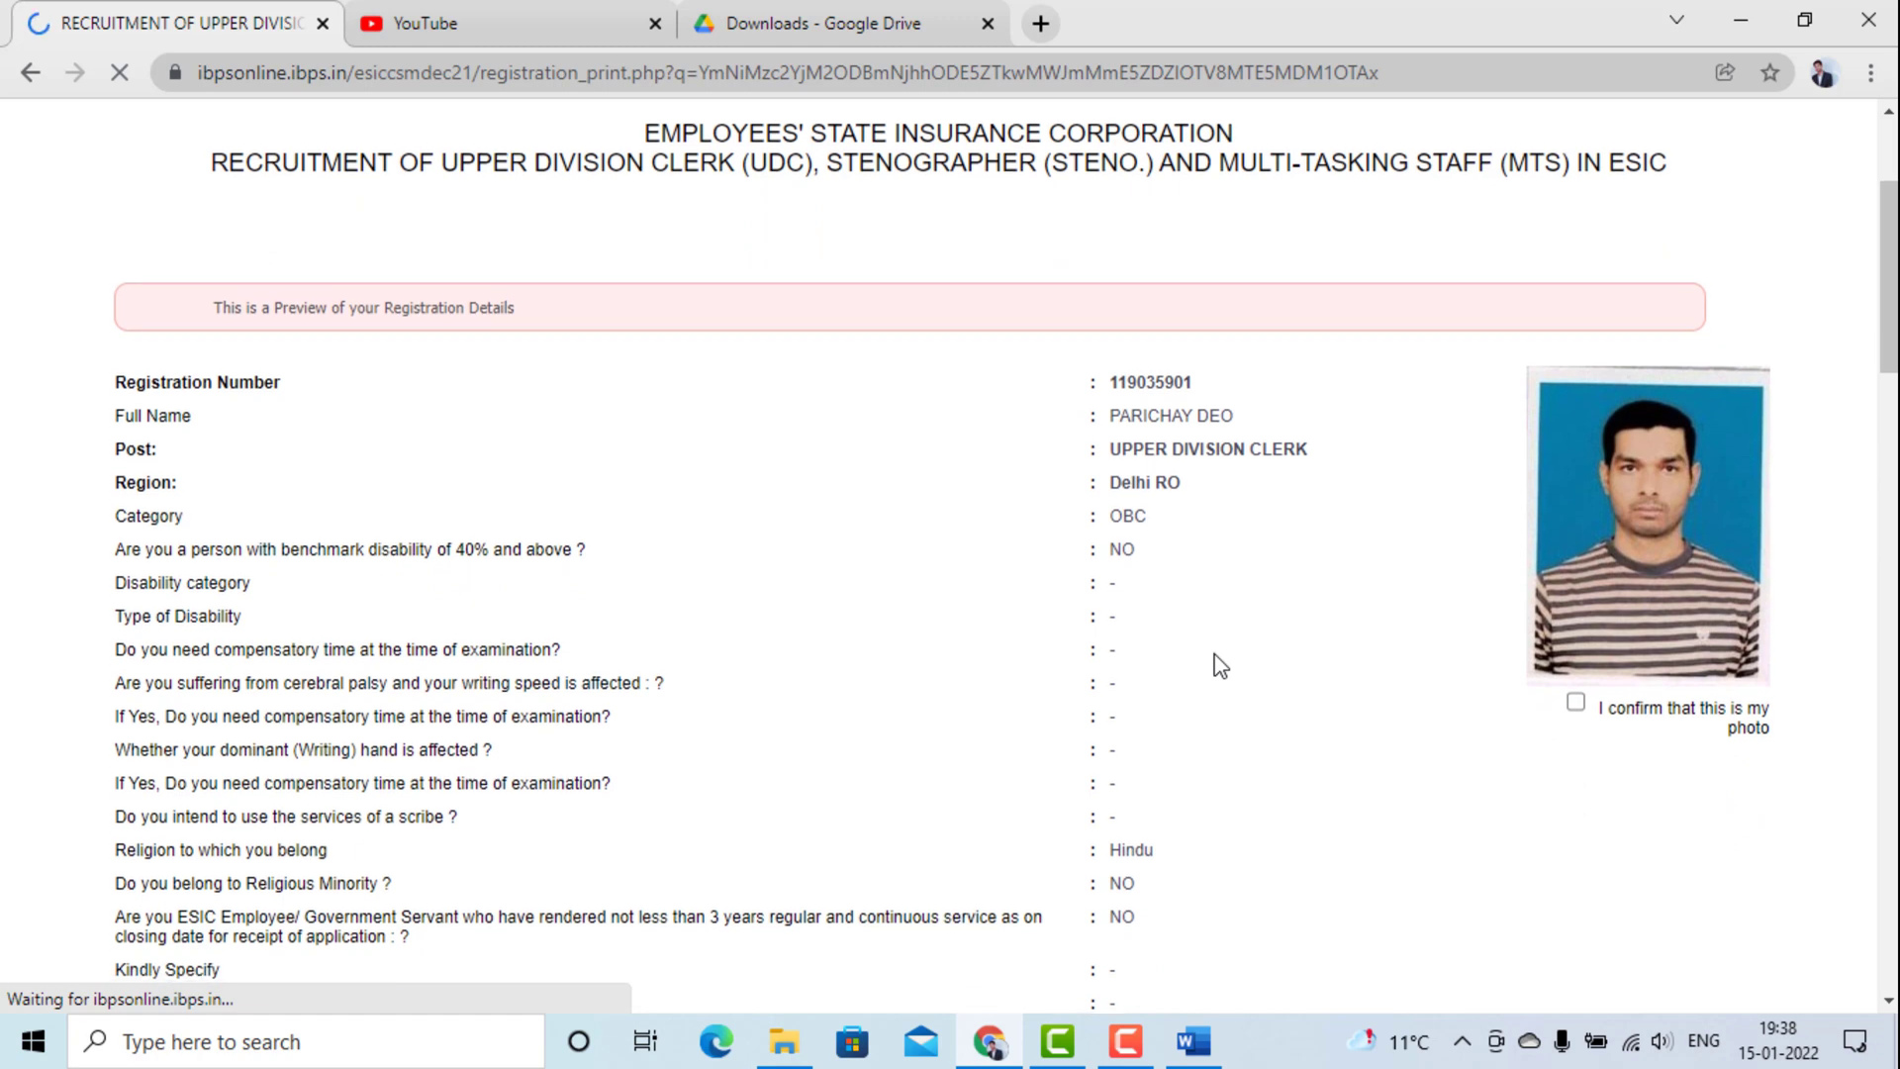
{"action": "scroll", "coordinate": [1220, 666], "scroll_direction": "down", "scroll_amount": 4}
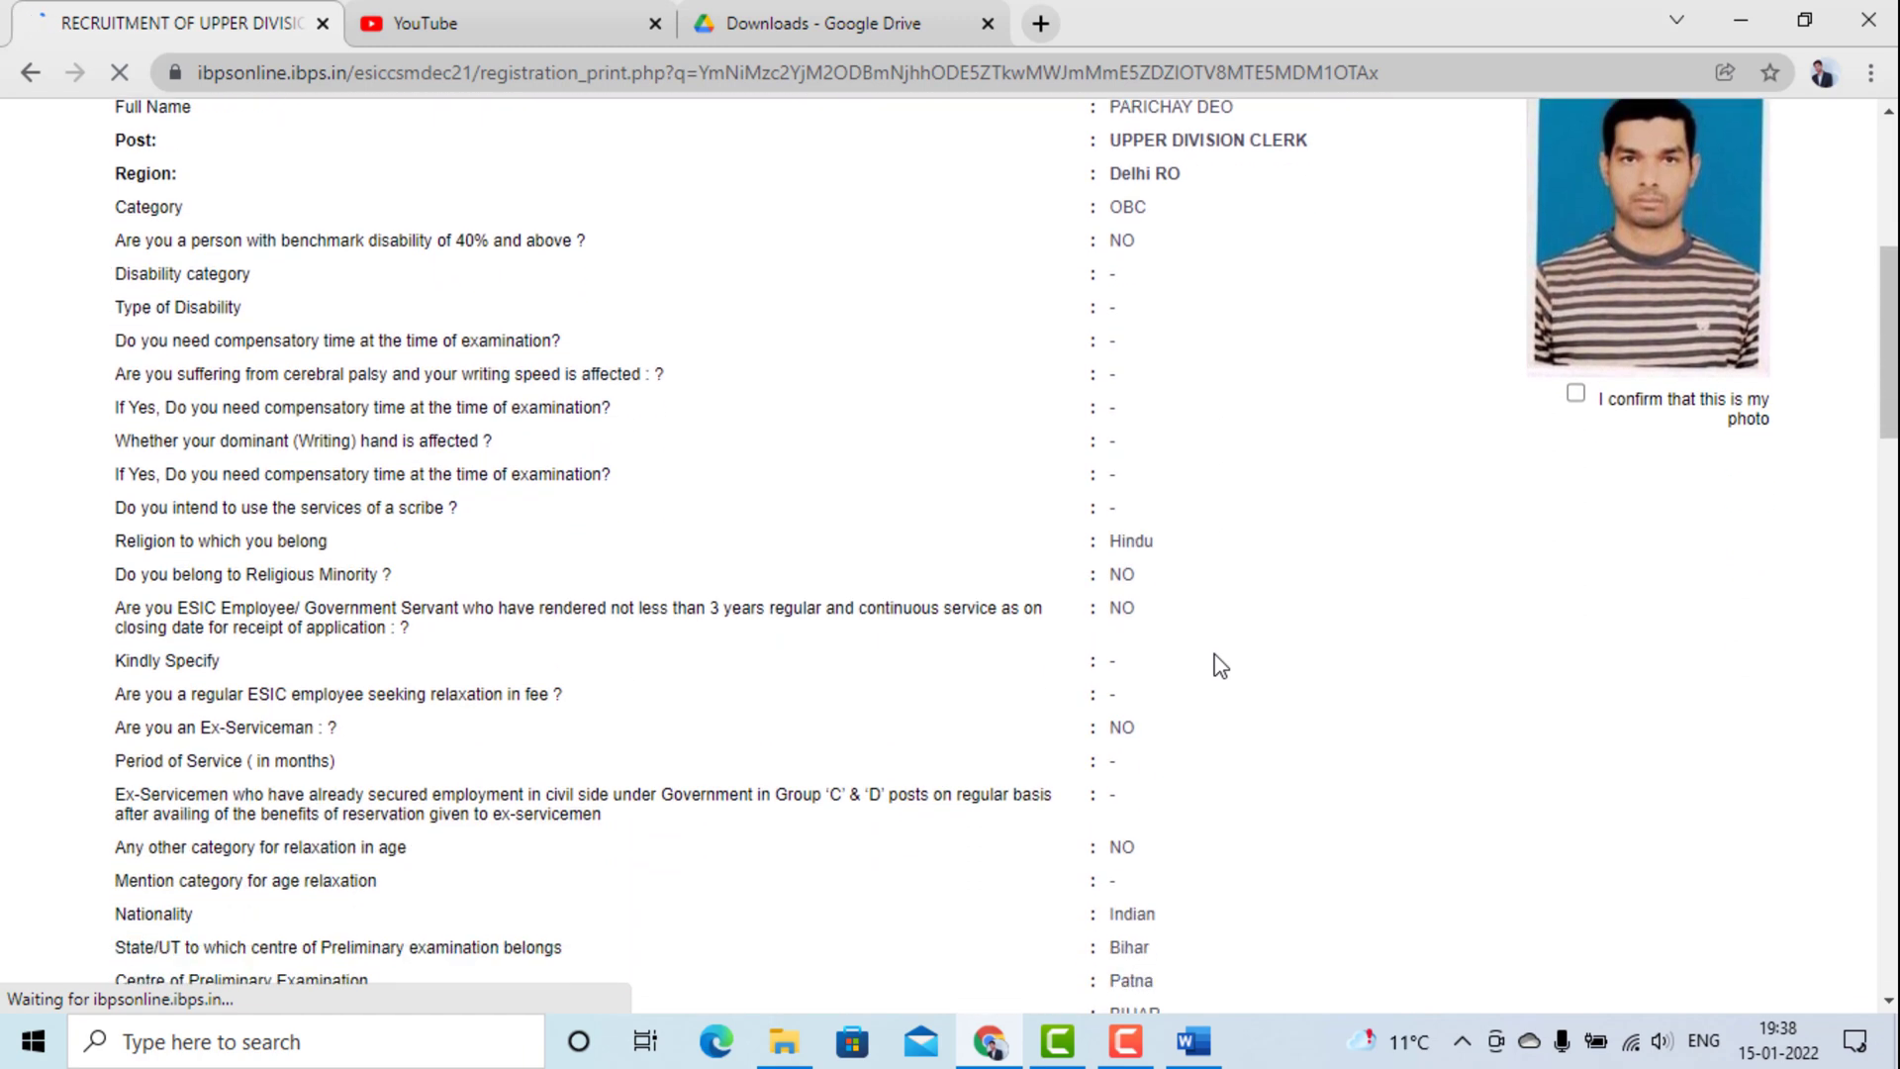
{"action": "scroll", "coordinate": [1220, 666], "scroll_direction": "down", "scroll_amount": 7}
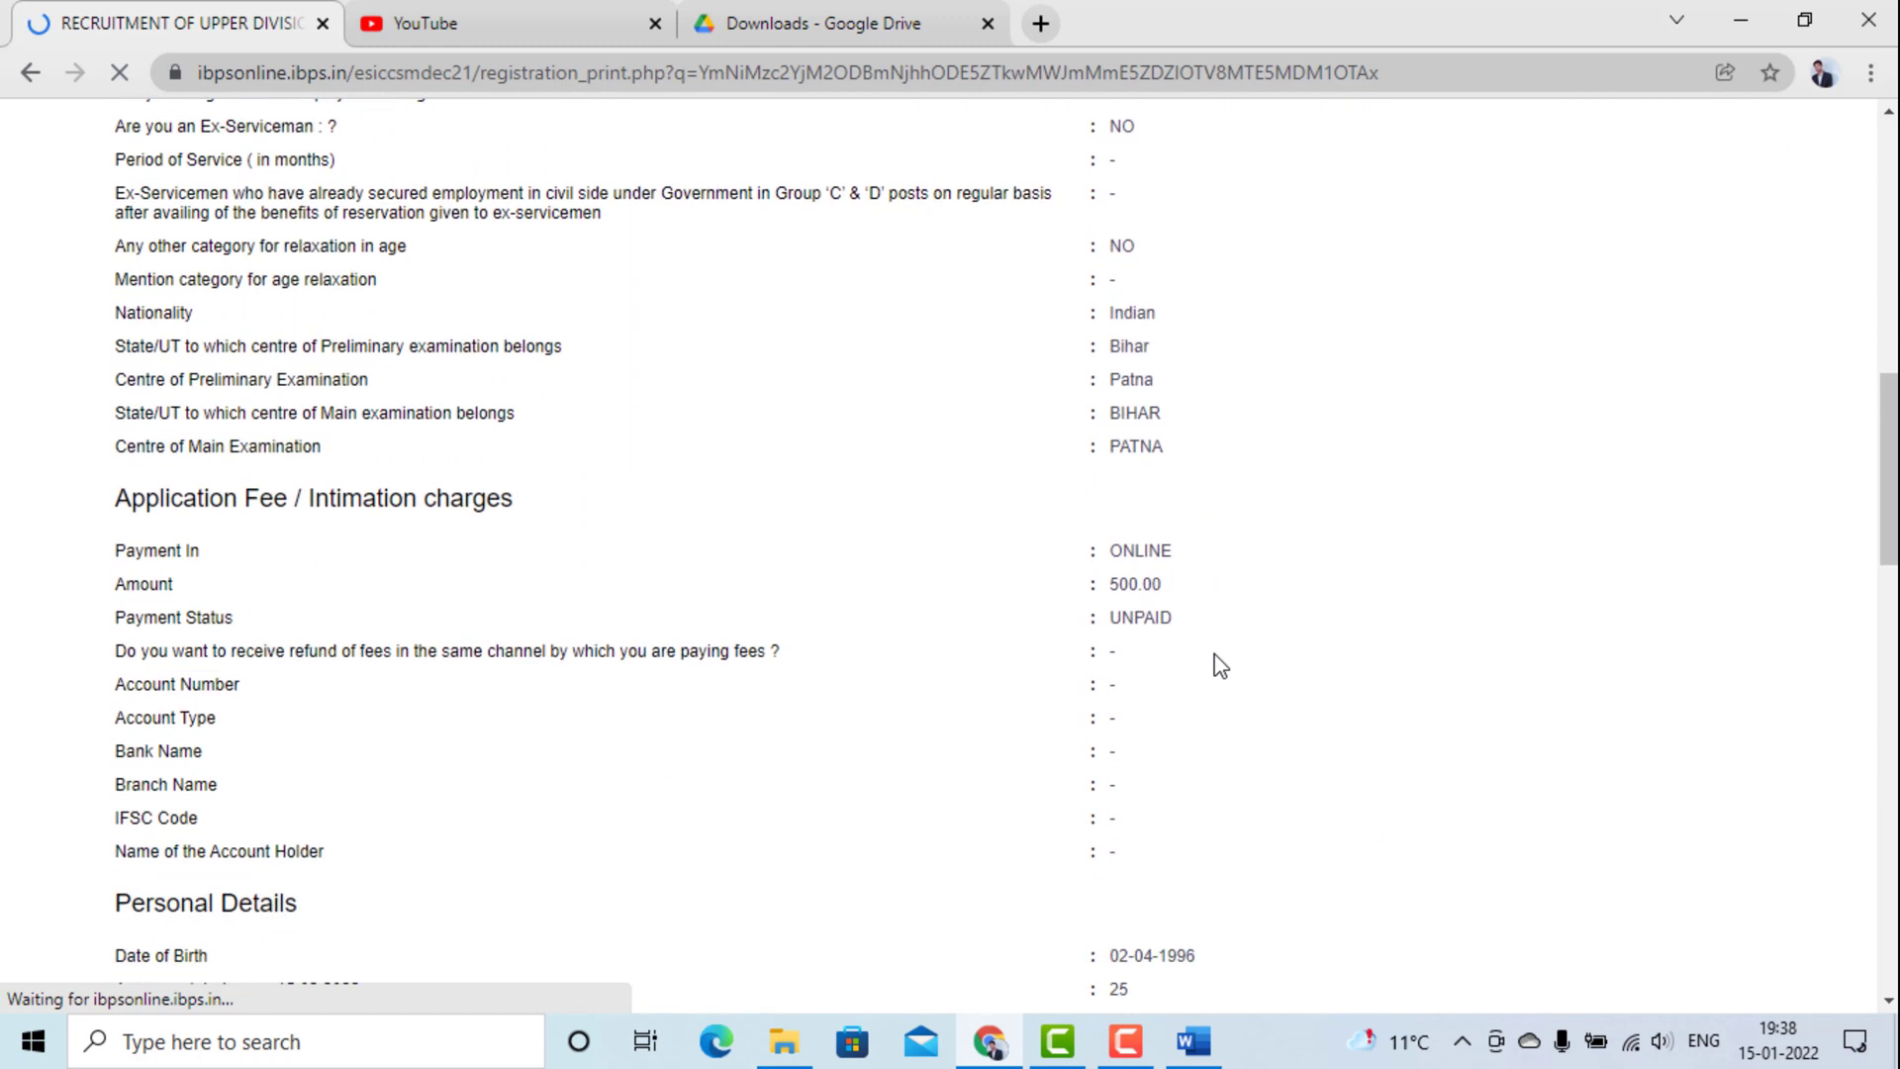
{"action": "scroll", "coordinate": [1220, 666], "scroll_direction": "down", "scroll_amount": 2}
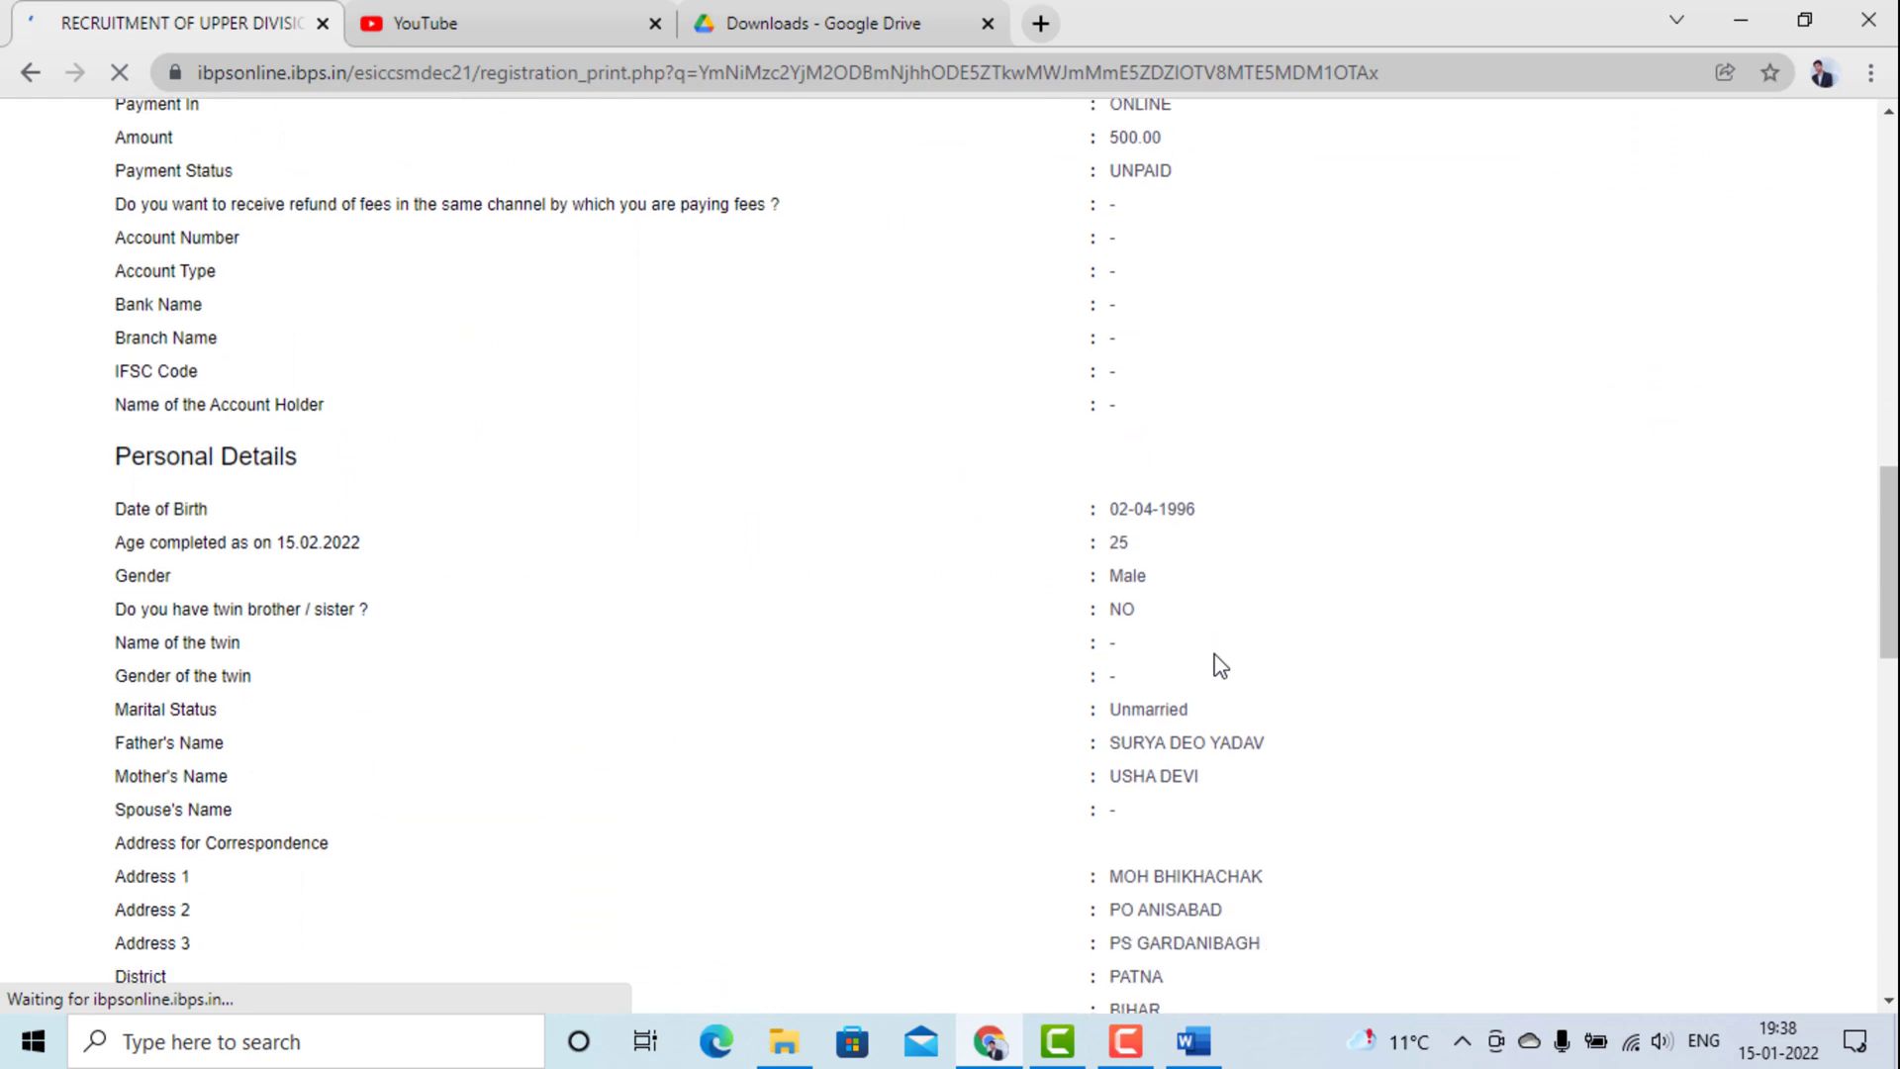
{"action": "scroll", "coordinate": [1220, 666], "scroll_direction": "down", "scroll_amount": 3}
{"action": "scroll", "coordinate": [1220, 666], "scroll_direction": "down", "scroll_amount": 6}
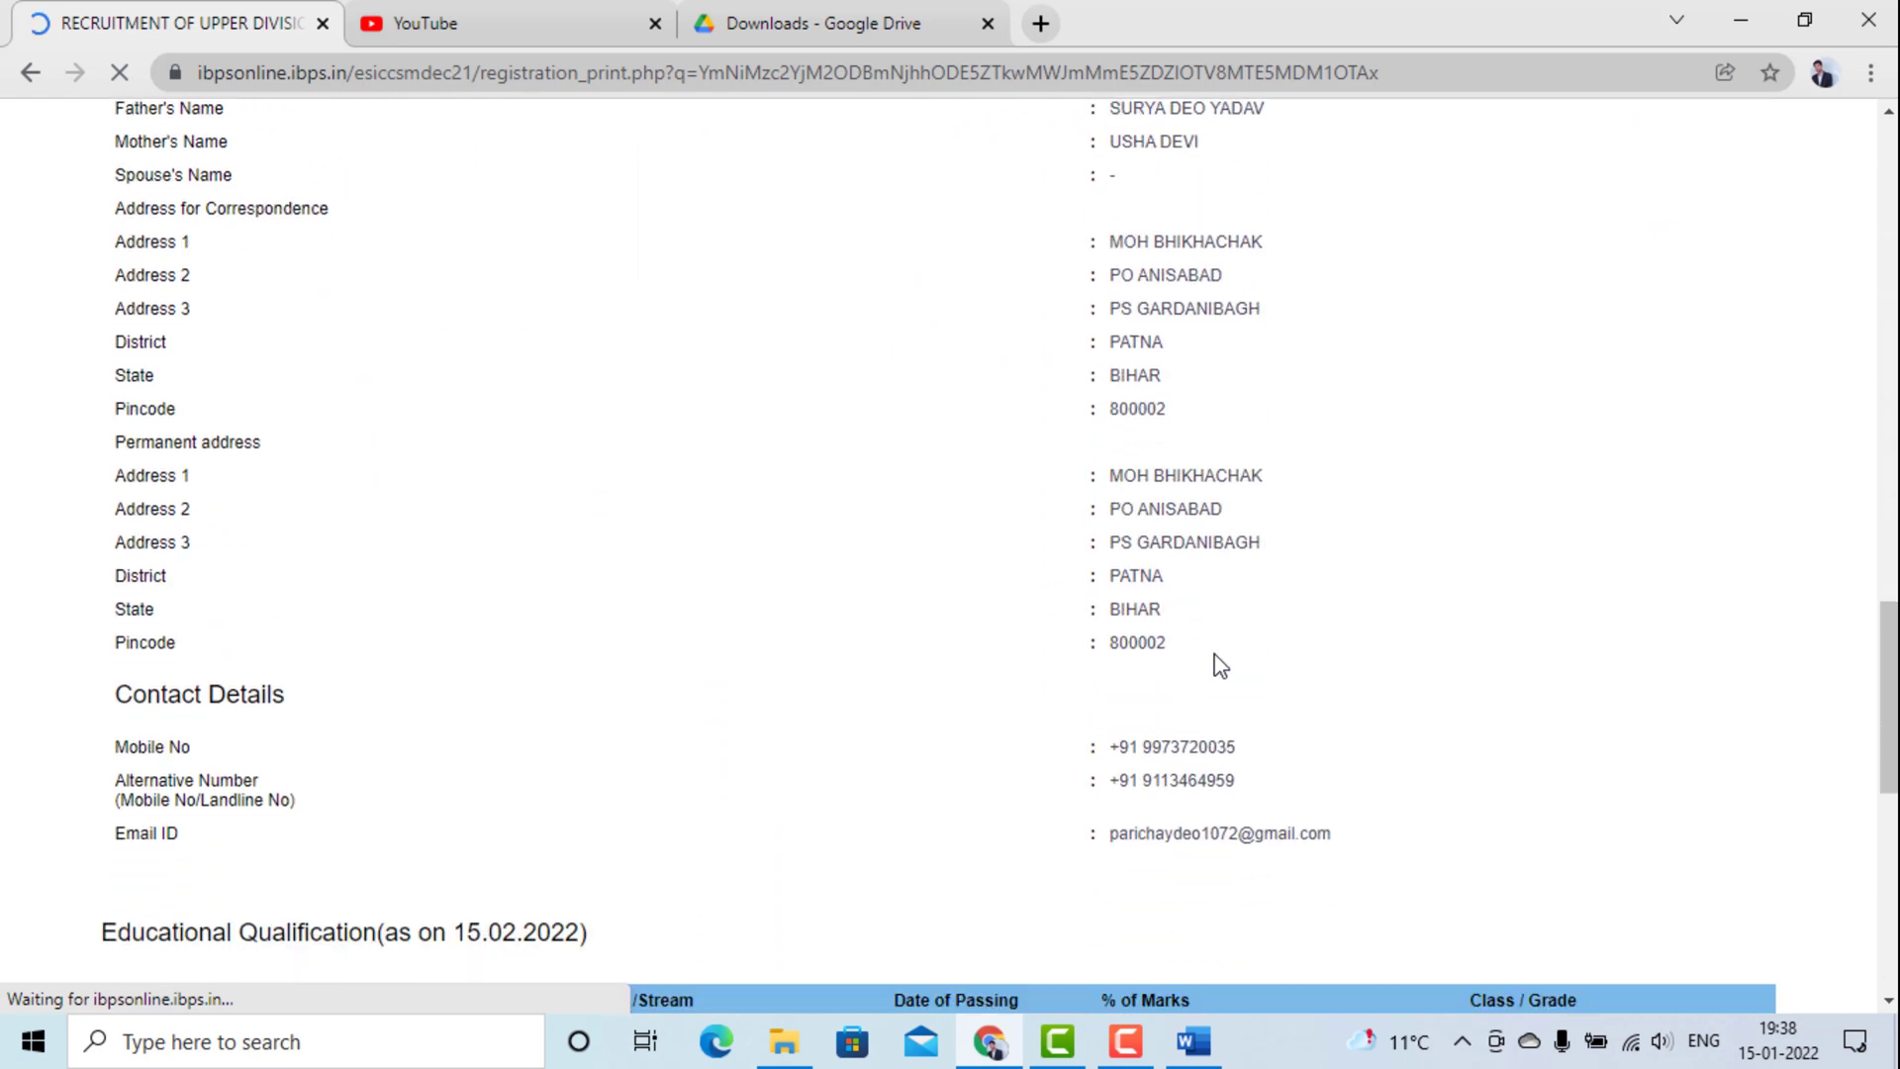
{"action": "scroll", "coordinate": [1219, 666], "scroll_direction": "down", "scroll_amount": 3}
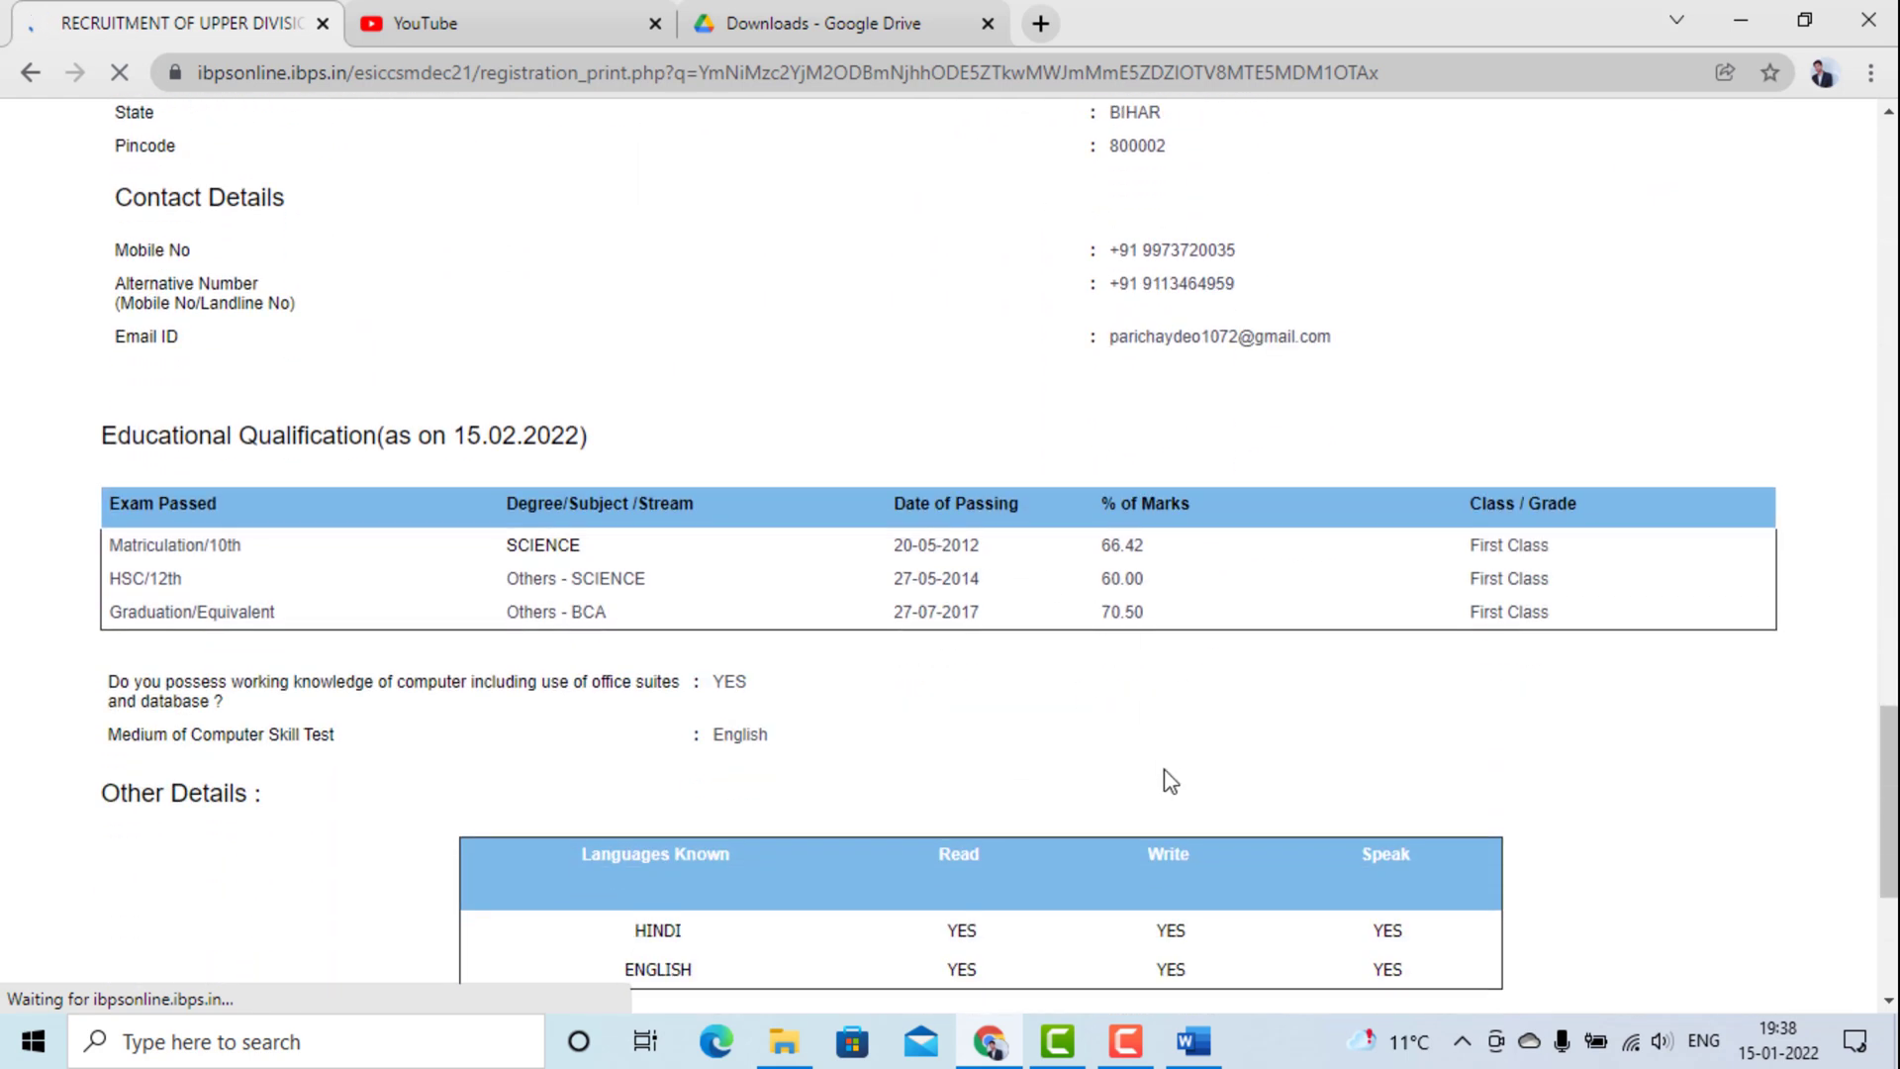
{"action": "scroll", "coordinate": [1164, 769], "scroll_direction": "down", "scroll_amount": 1}
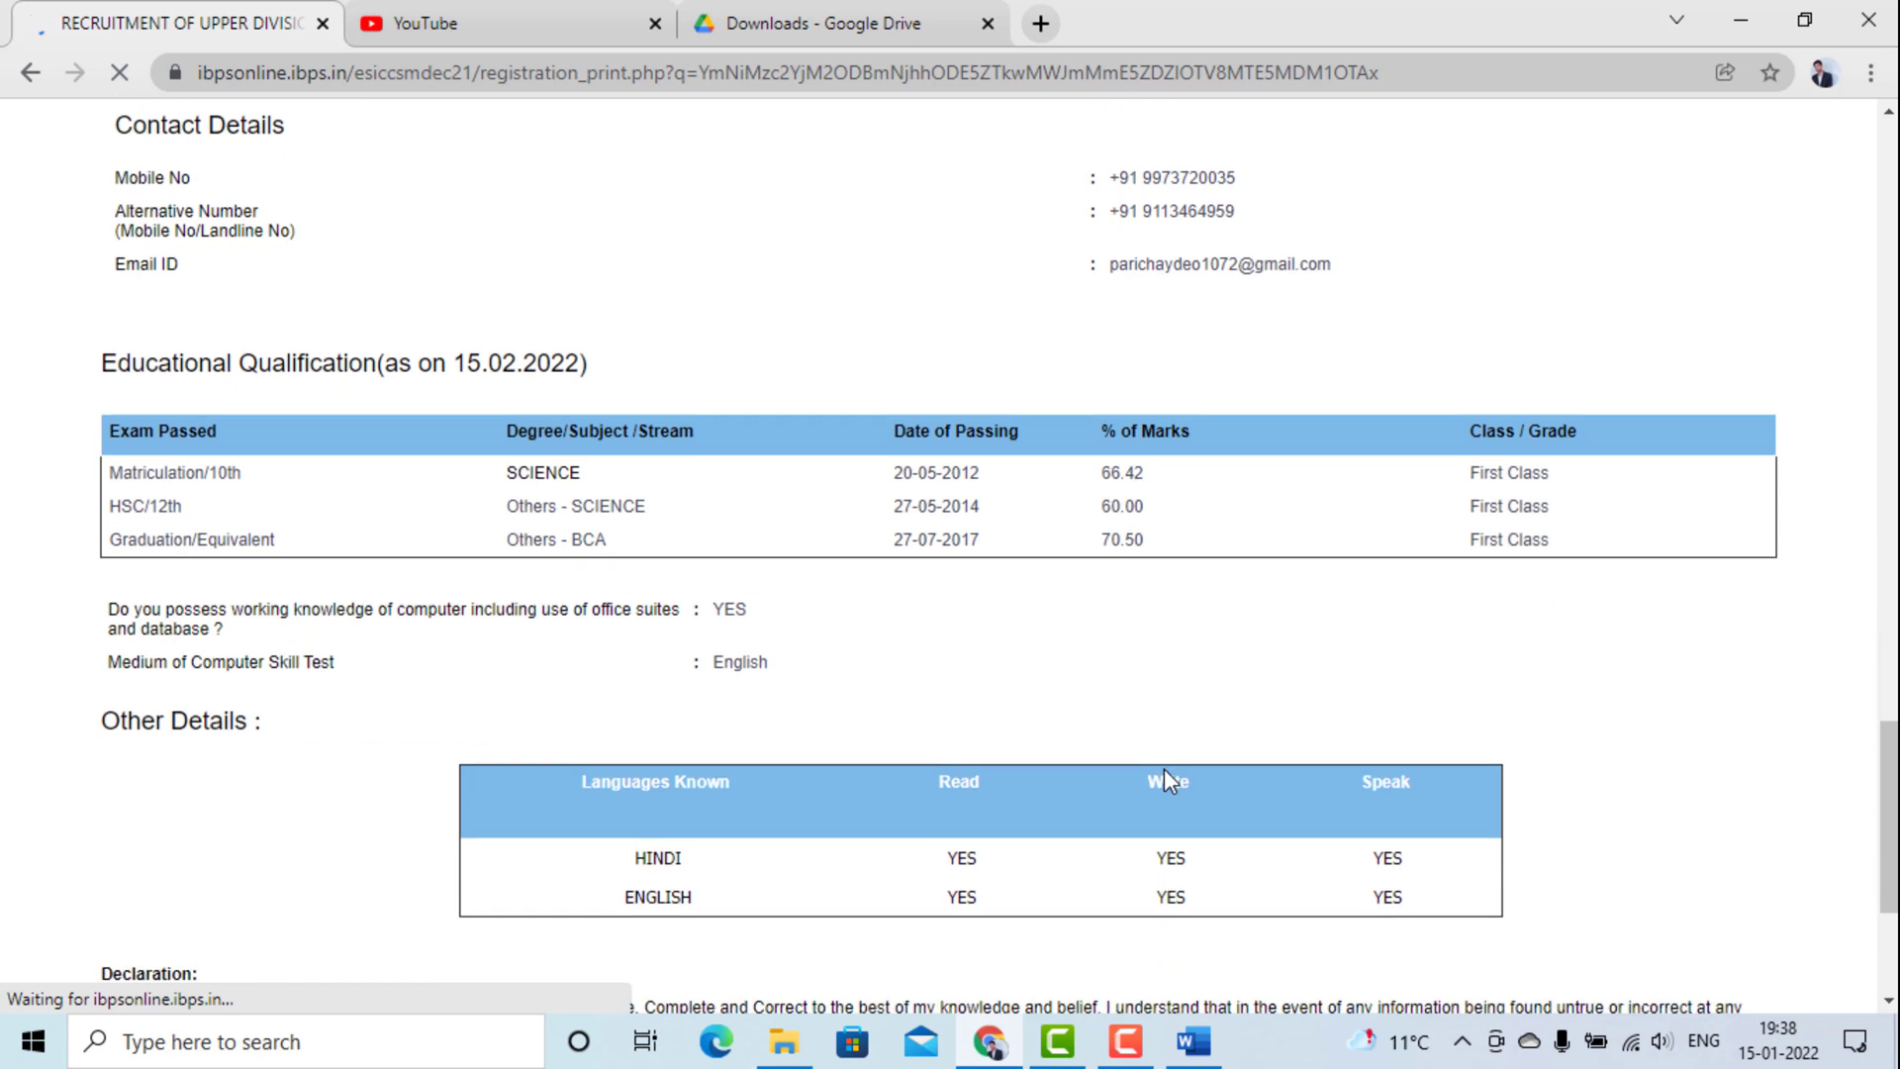
{"action": "scroll", "coordinate": [1164, 769], "scroll_direction": "down", "scroll_amount": 2}
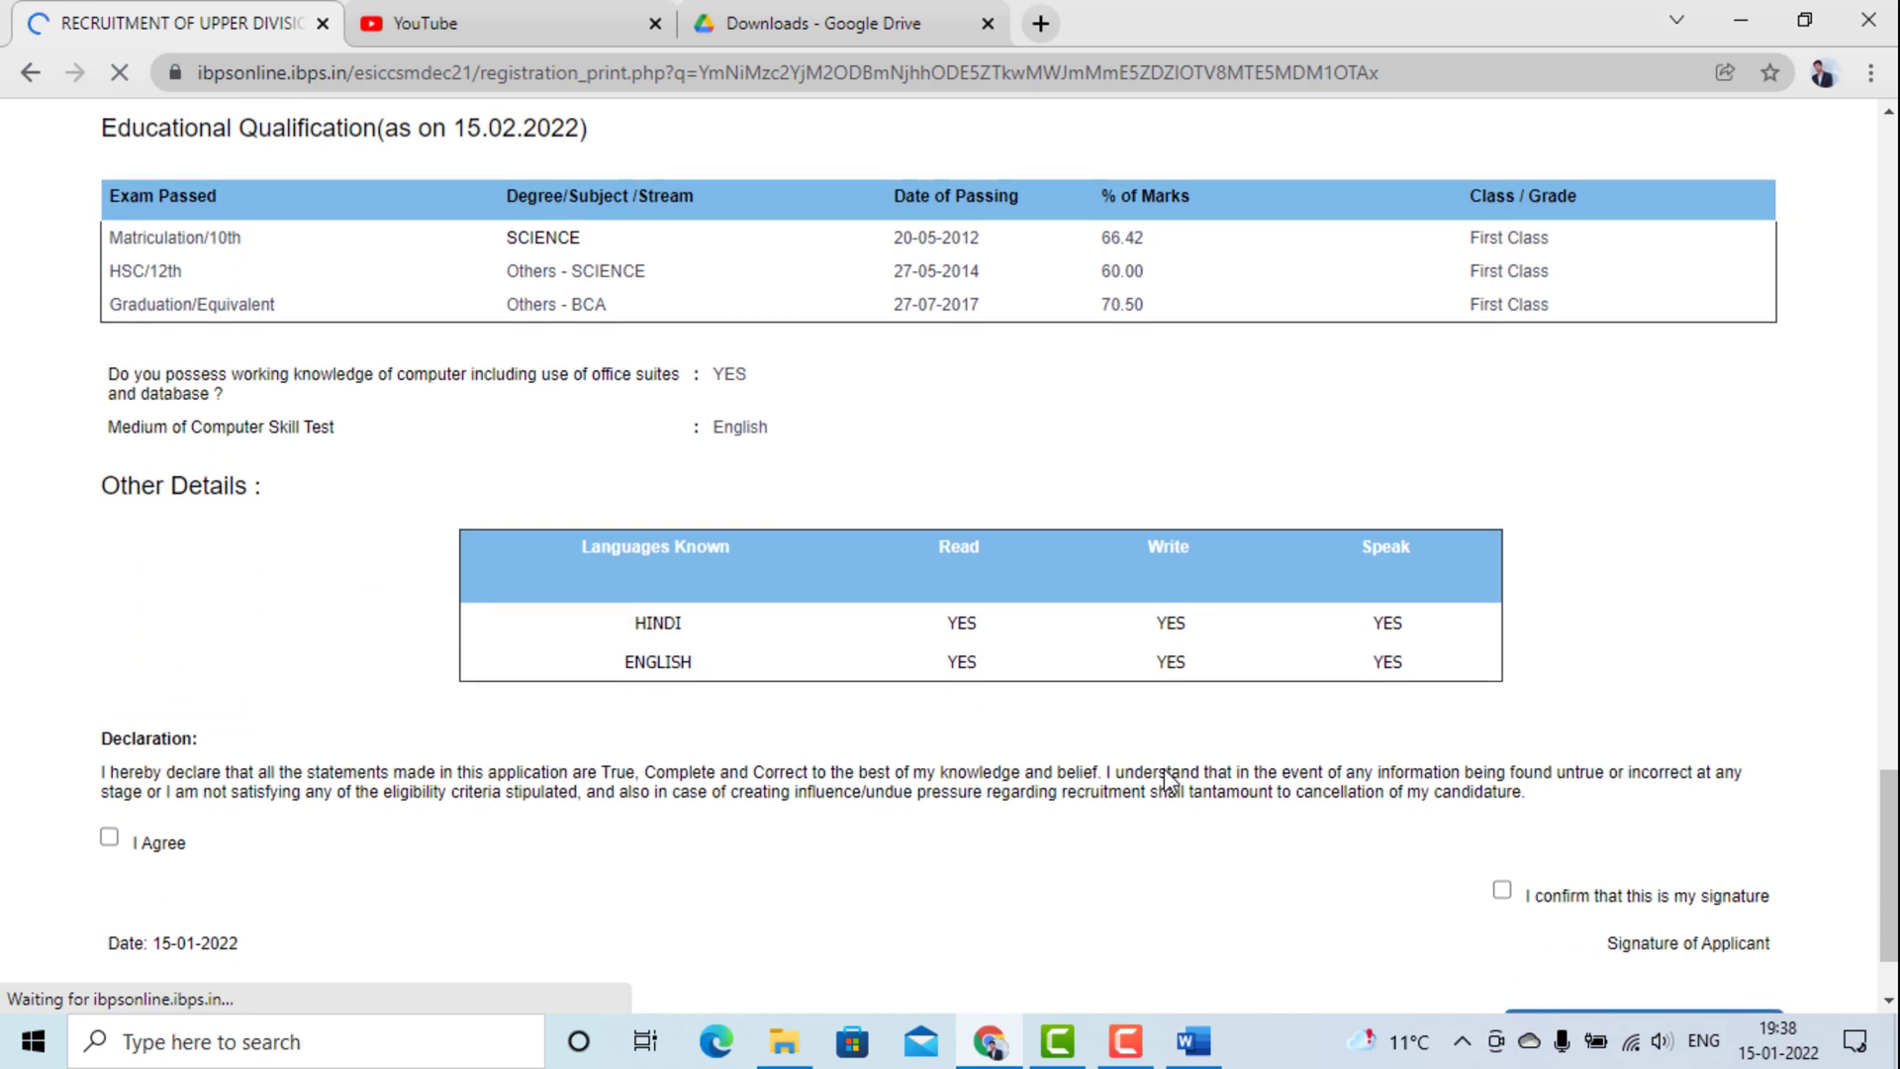
{"action": "scroll", "coordinate": [1166, 777], "scroll_direction": "down", "scroll_amount": 1}
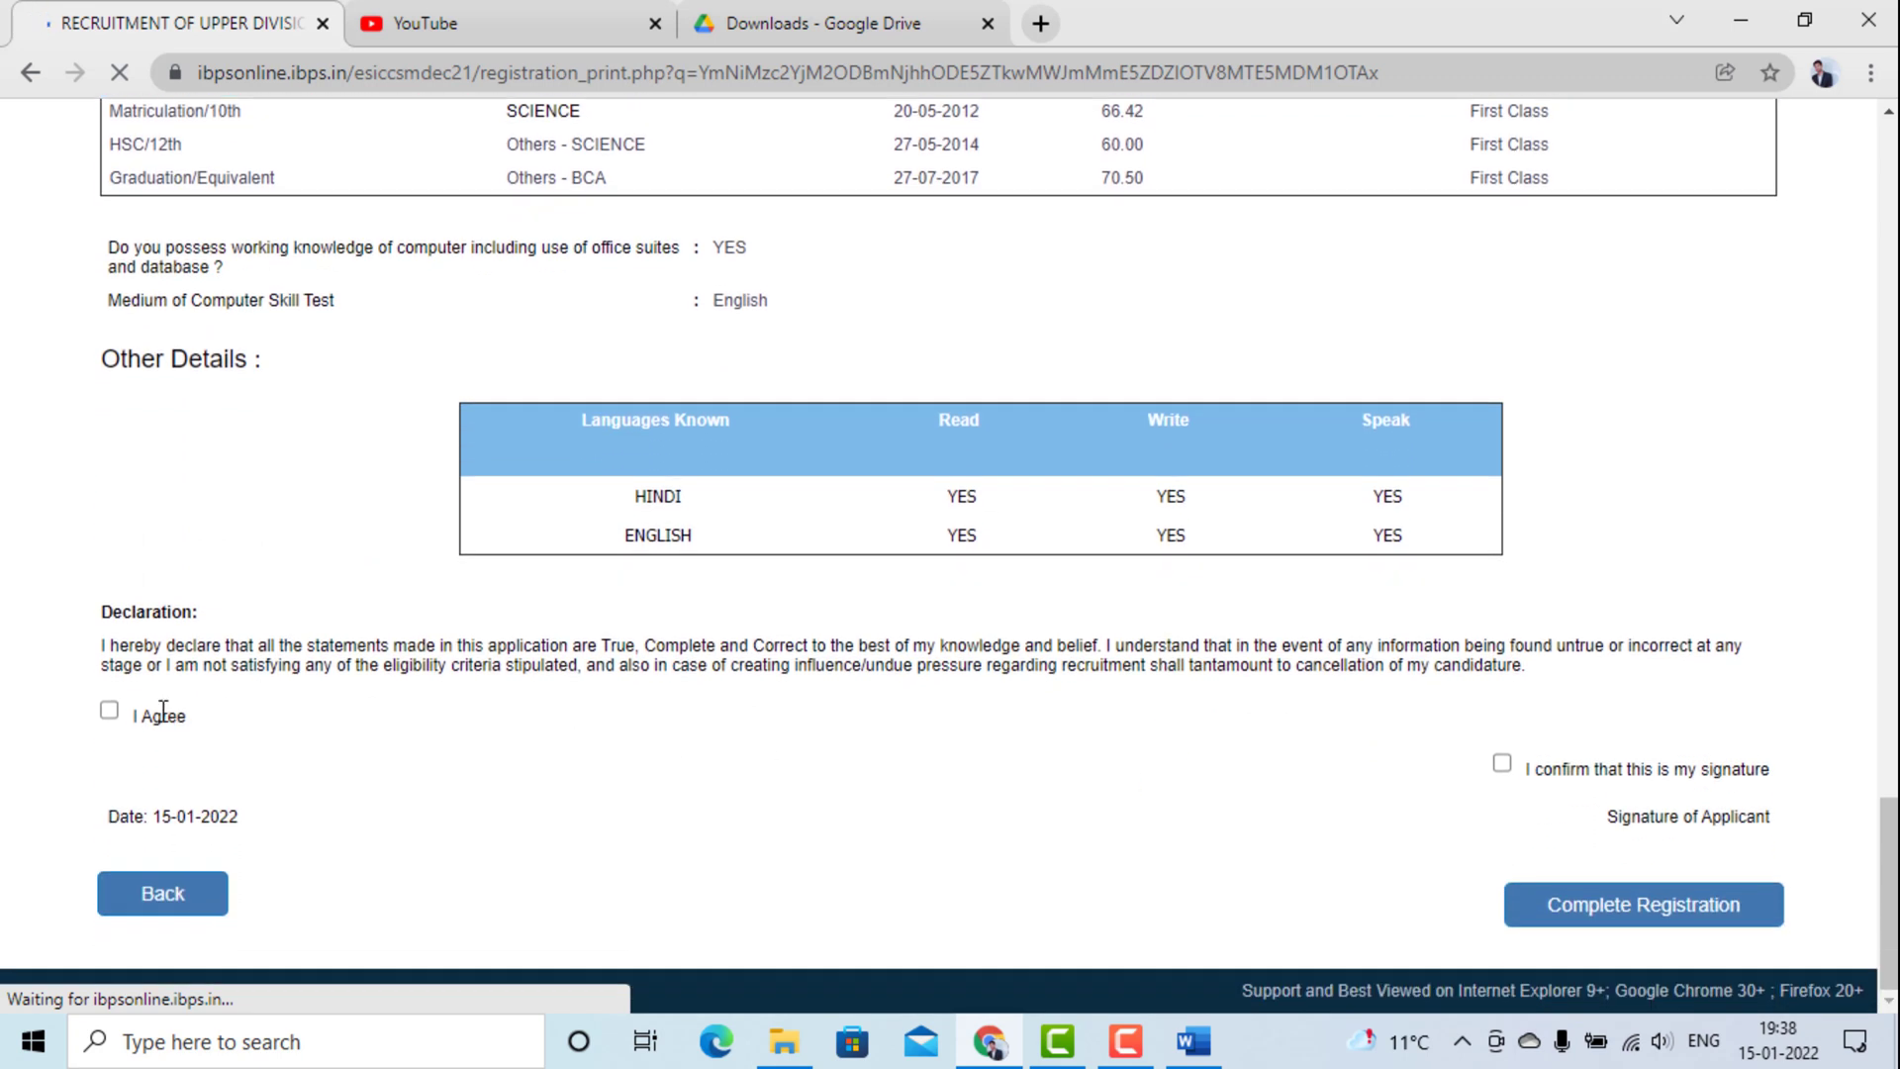
Tick I Agree, confirm the signature and photo are yours, and clear an accidental text selection.
{"action": "left_click", "coordinate": [115, 714]}
{"action": "left_click", "coordinate": [1511, 773]}
{"action": "scroll", "coordinate": [1619, 472], "scroll_direction": "up", "scroll_amount": 20}
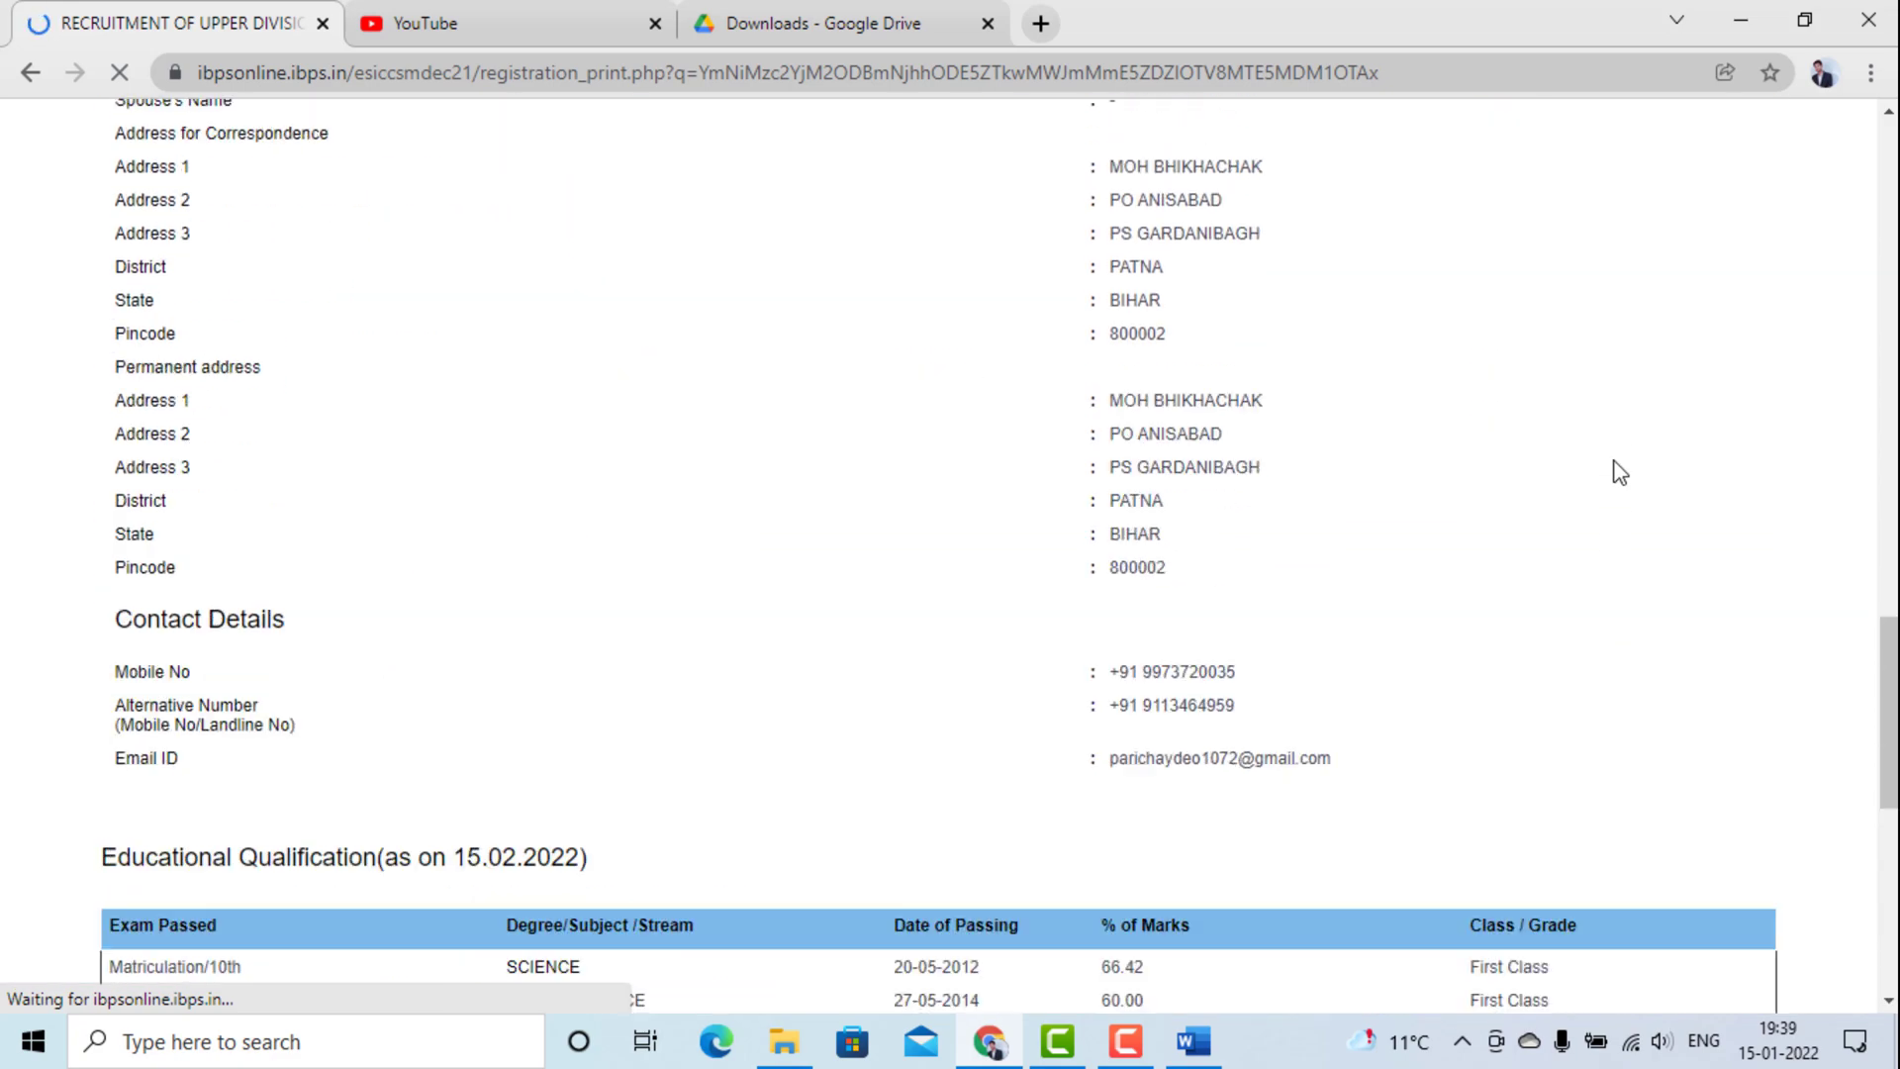
{"action": "scroll", "coordinate": [1619, 472], "scroll_direction": "up", "scroll_amount": 3}
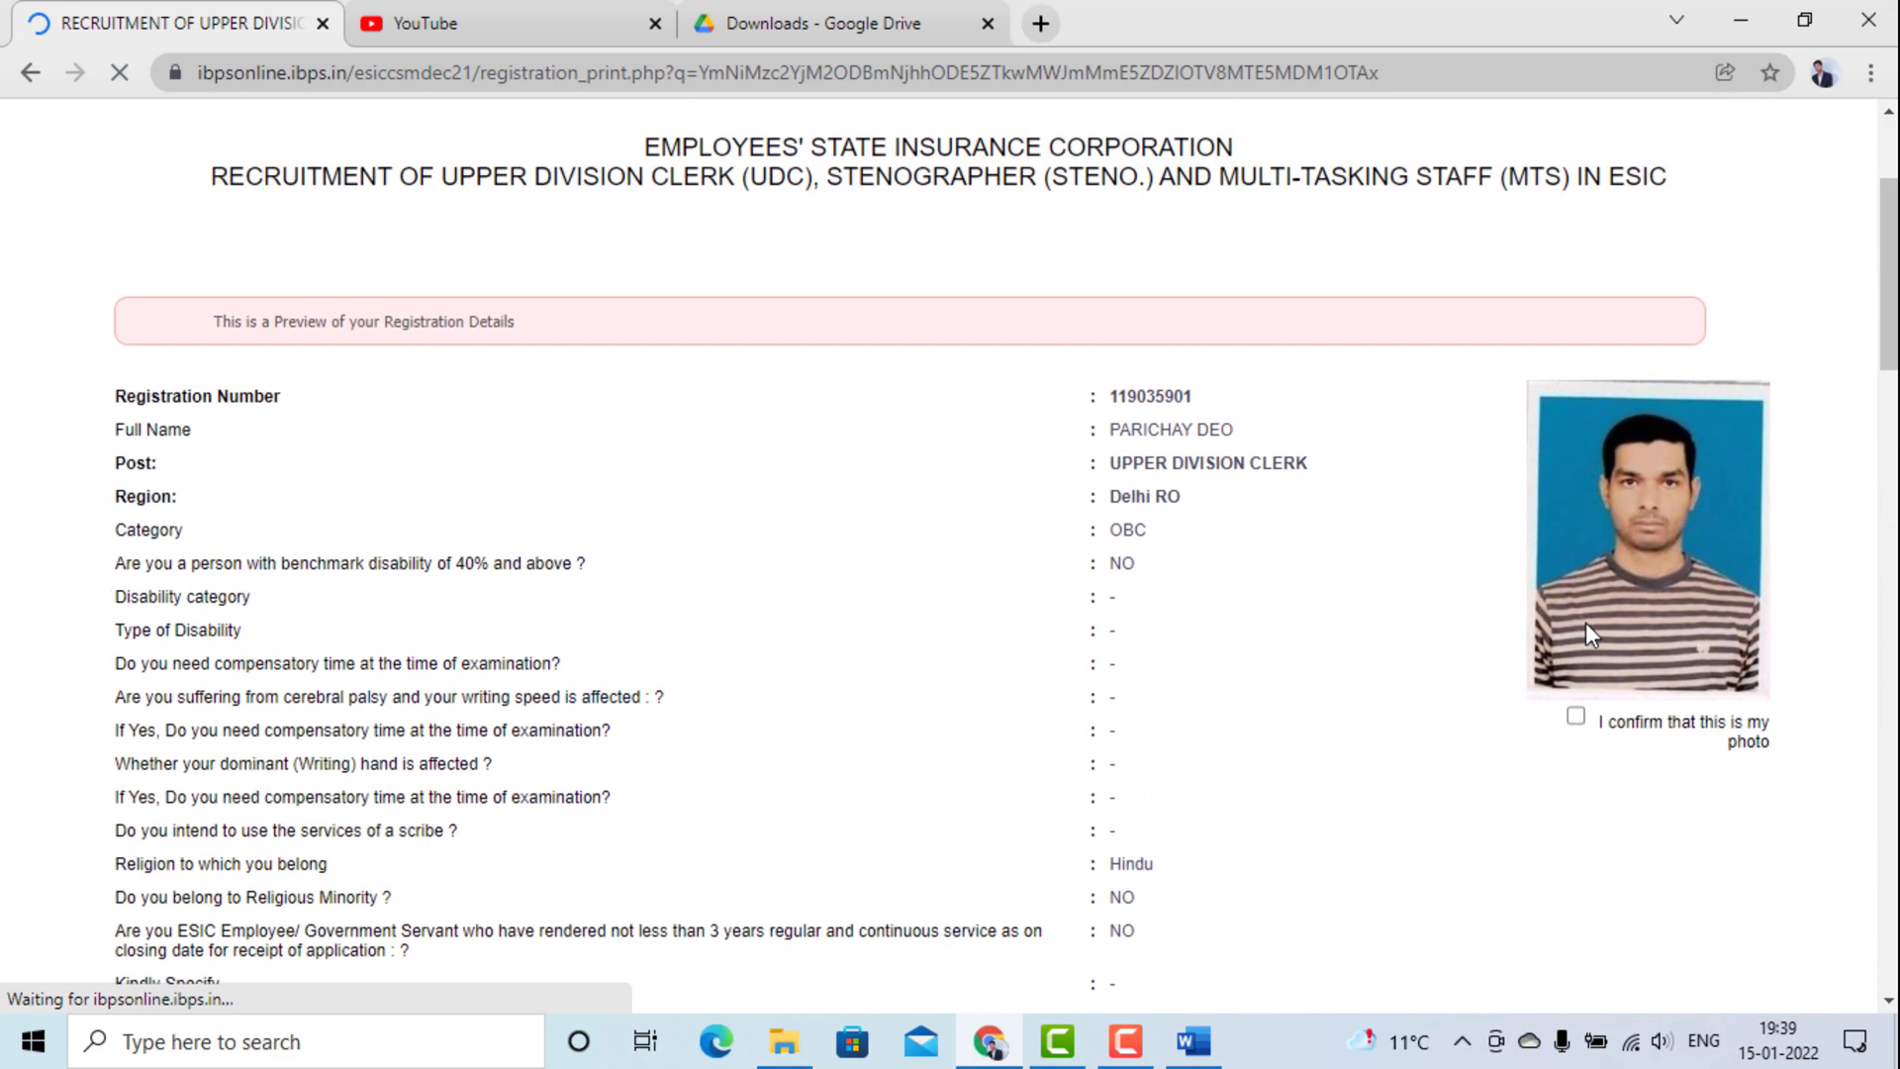
{"action": "left_click", "coordinate": [1580, 723]}
{"action": "scroll", "coordinate": [1583, 732], "scroll_direction": "down", "scroll_amount": 20}
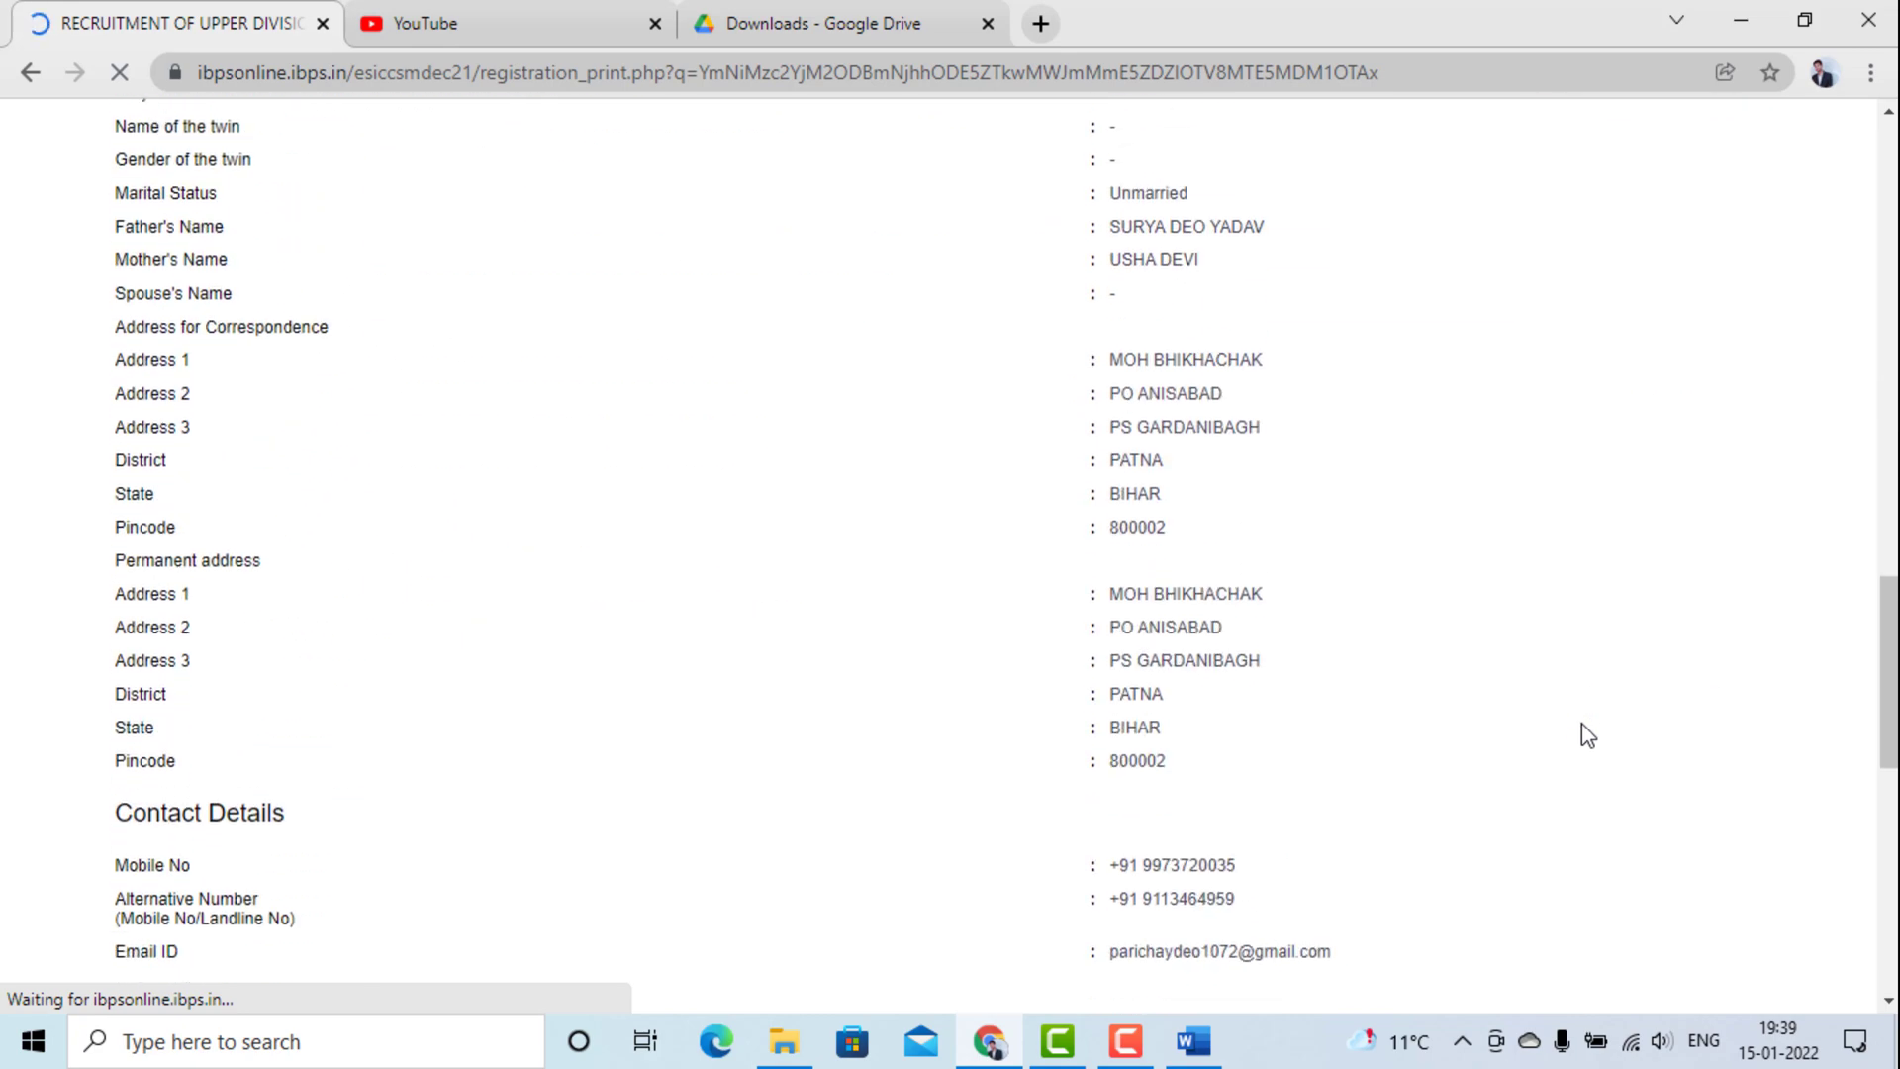
{"action": "scroll", "coordinate": [1587, 735], "scroll_direction": "down", "scroll_amount": 4}
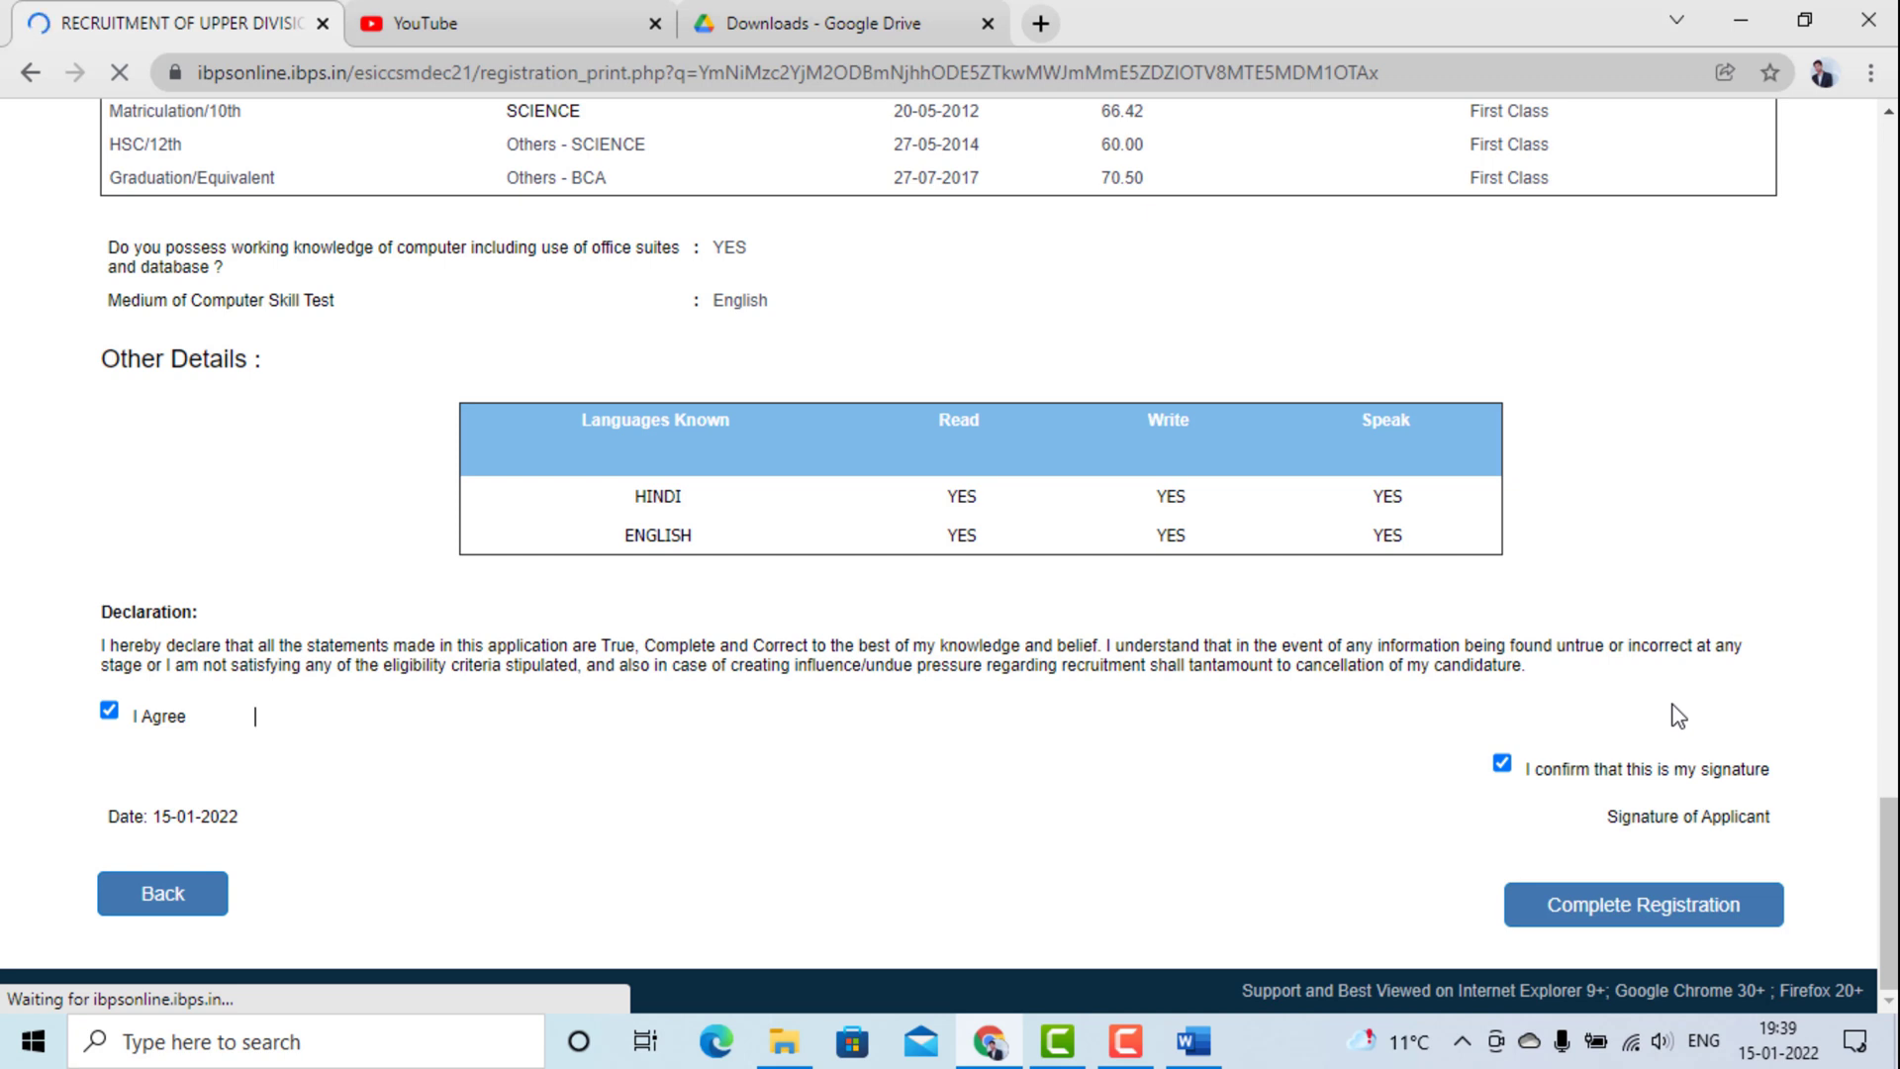
{"action": "key", "text": "shift+Home"}
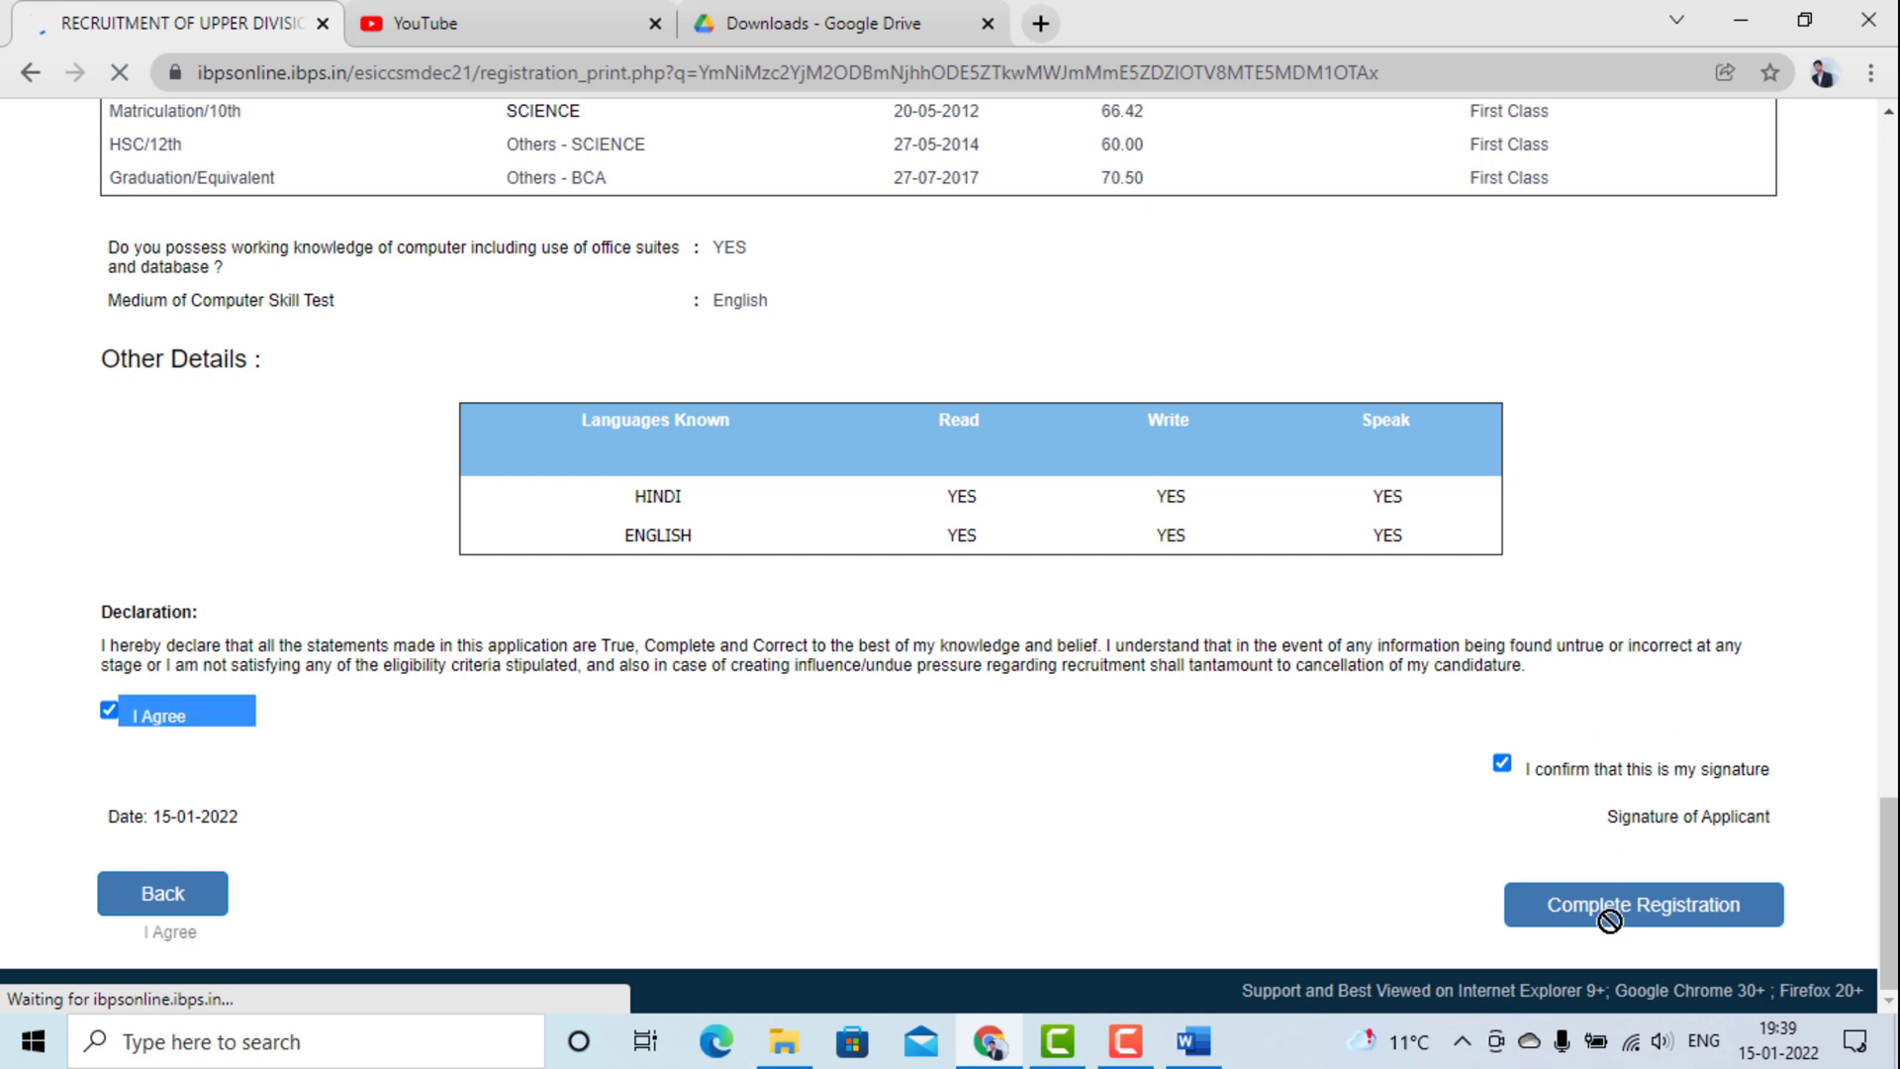
{"action": "left_click", "coordinate": [687, 920]}
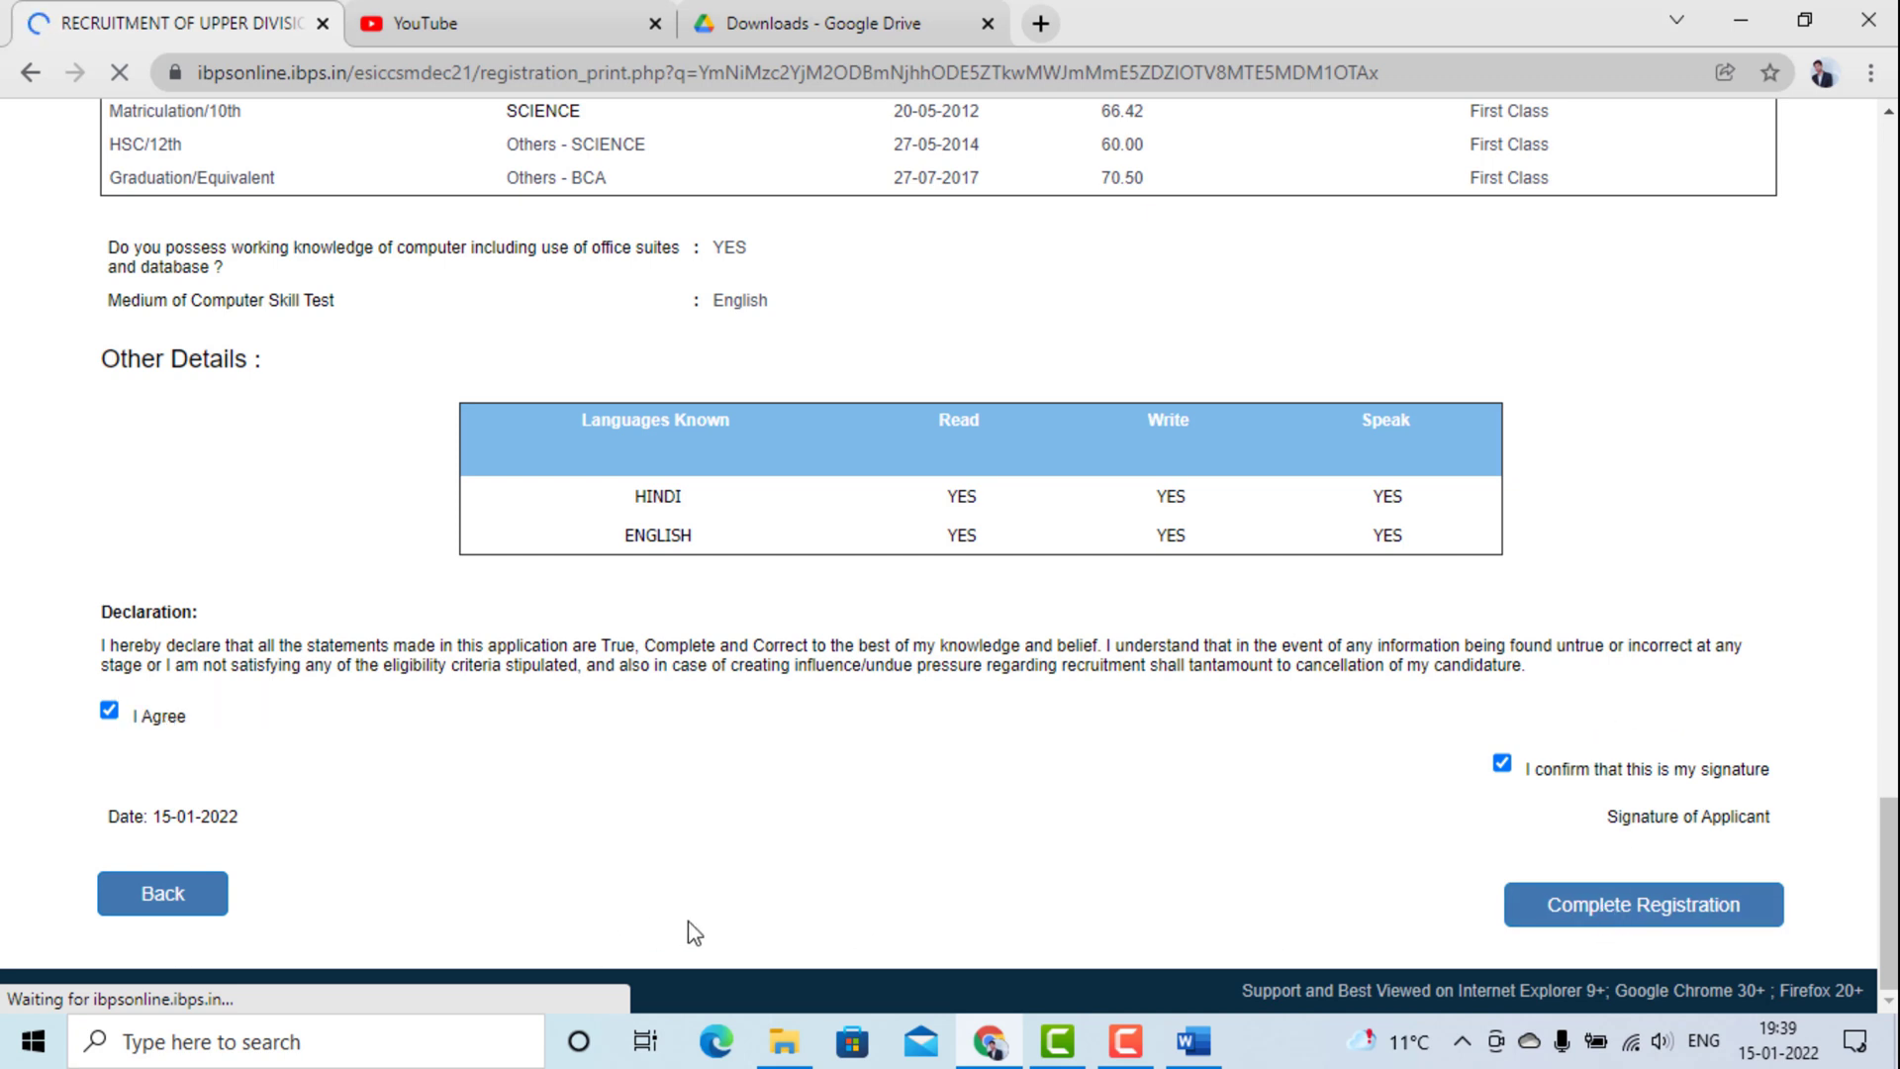
Go back to the Photo & Signature step and continue to the basic details form.
{"action": "left_click", "coordinate": [171, 903]}
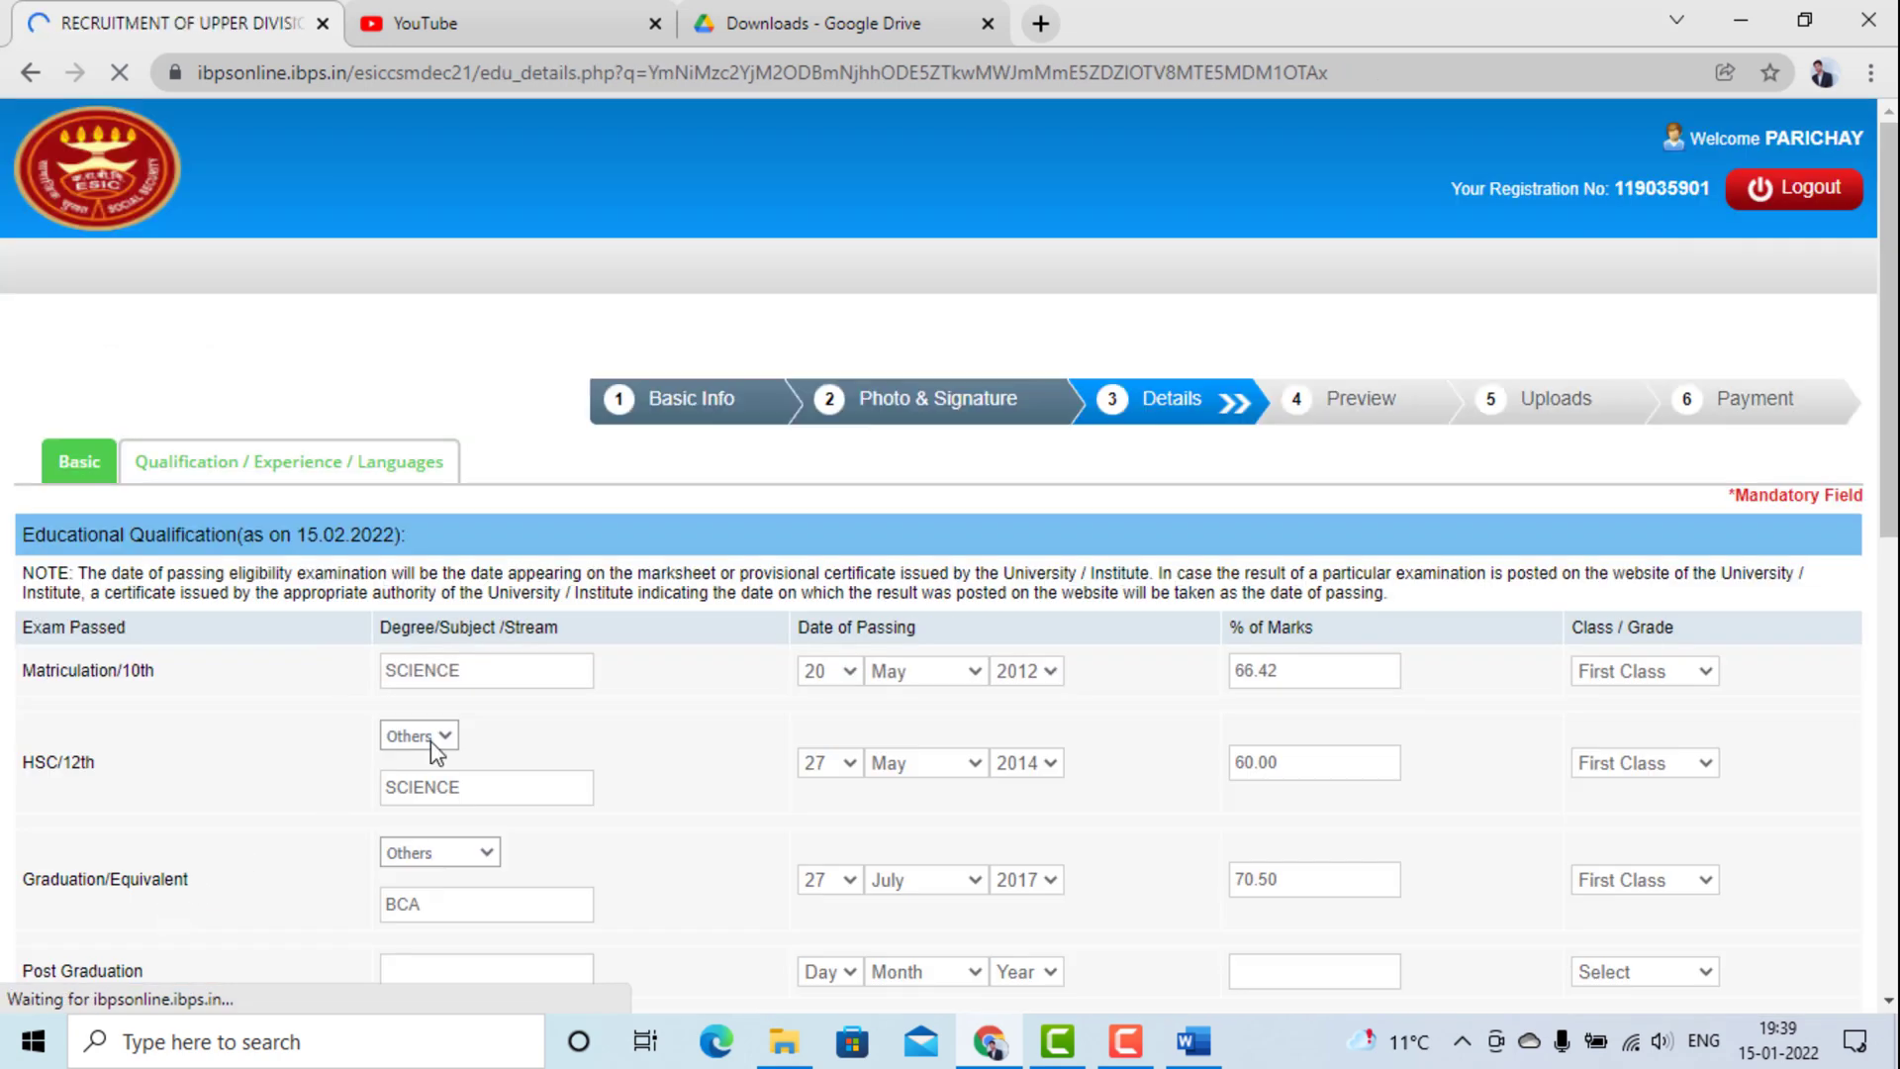
{"action": "left_click", "coordinate": [880, 408]}
{"action": "scroll", "coordinate": [736, 746], "scroll_direction": "down", "scroll_amount": 2}
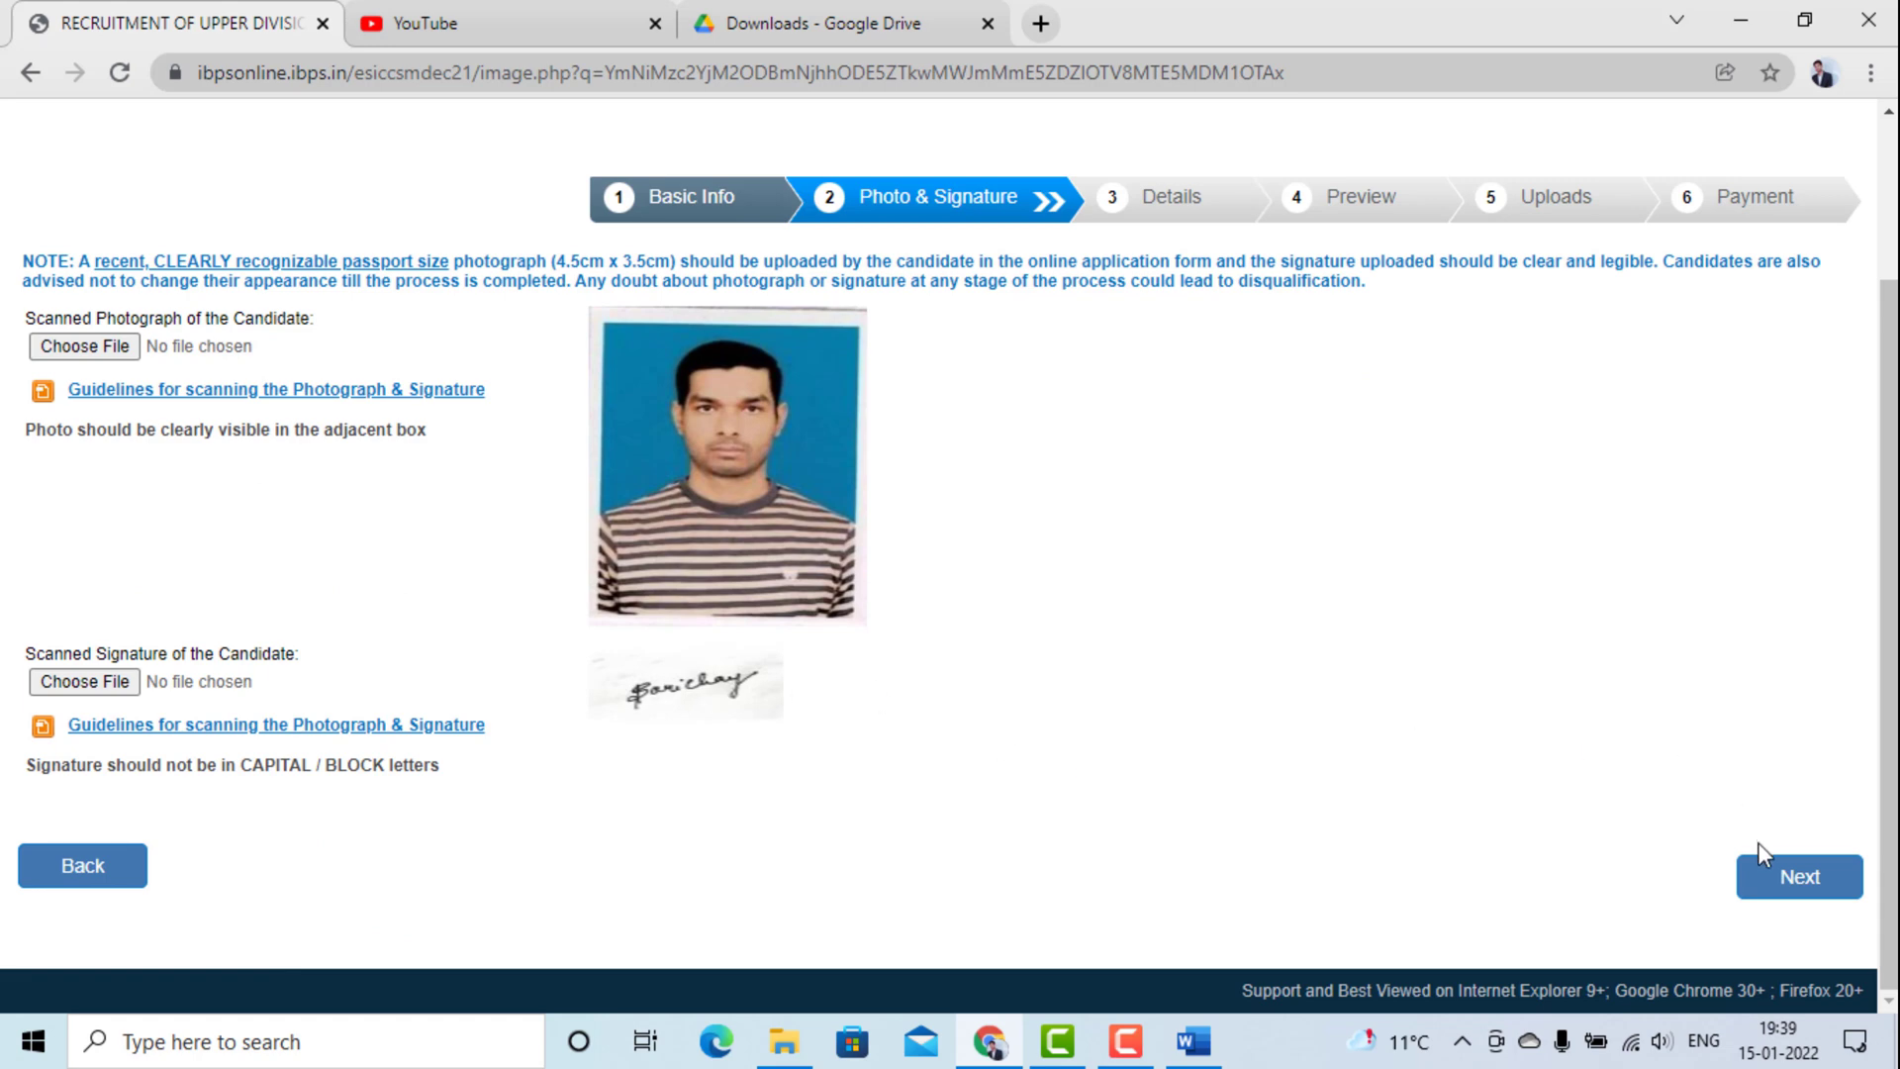
{"action": "left_click", "coordinate": [1771, 878]}
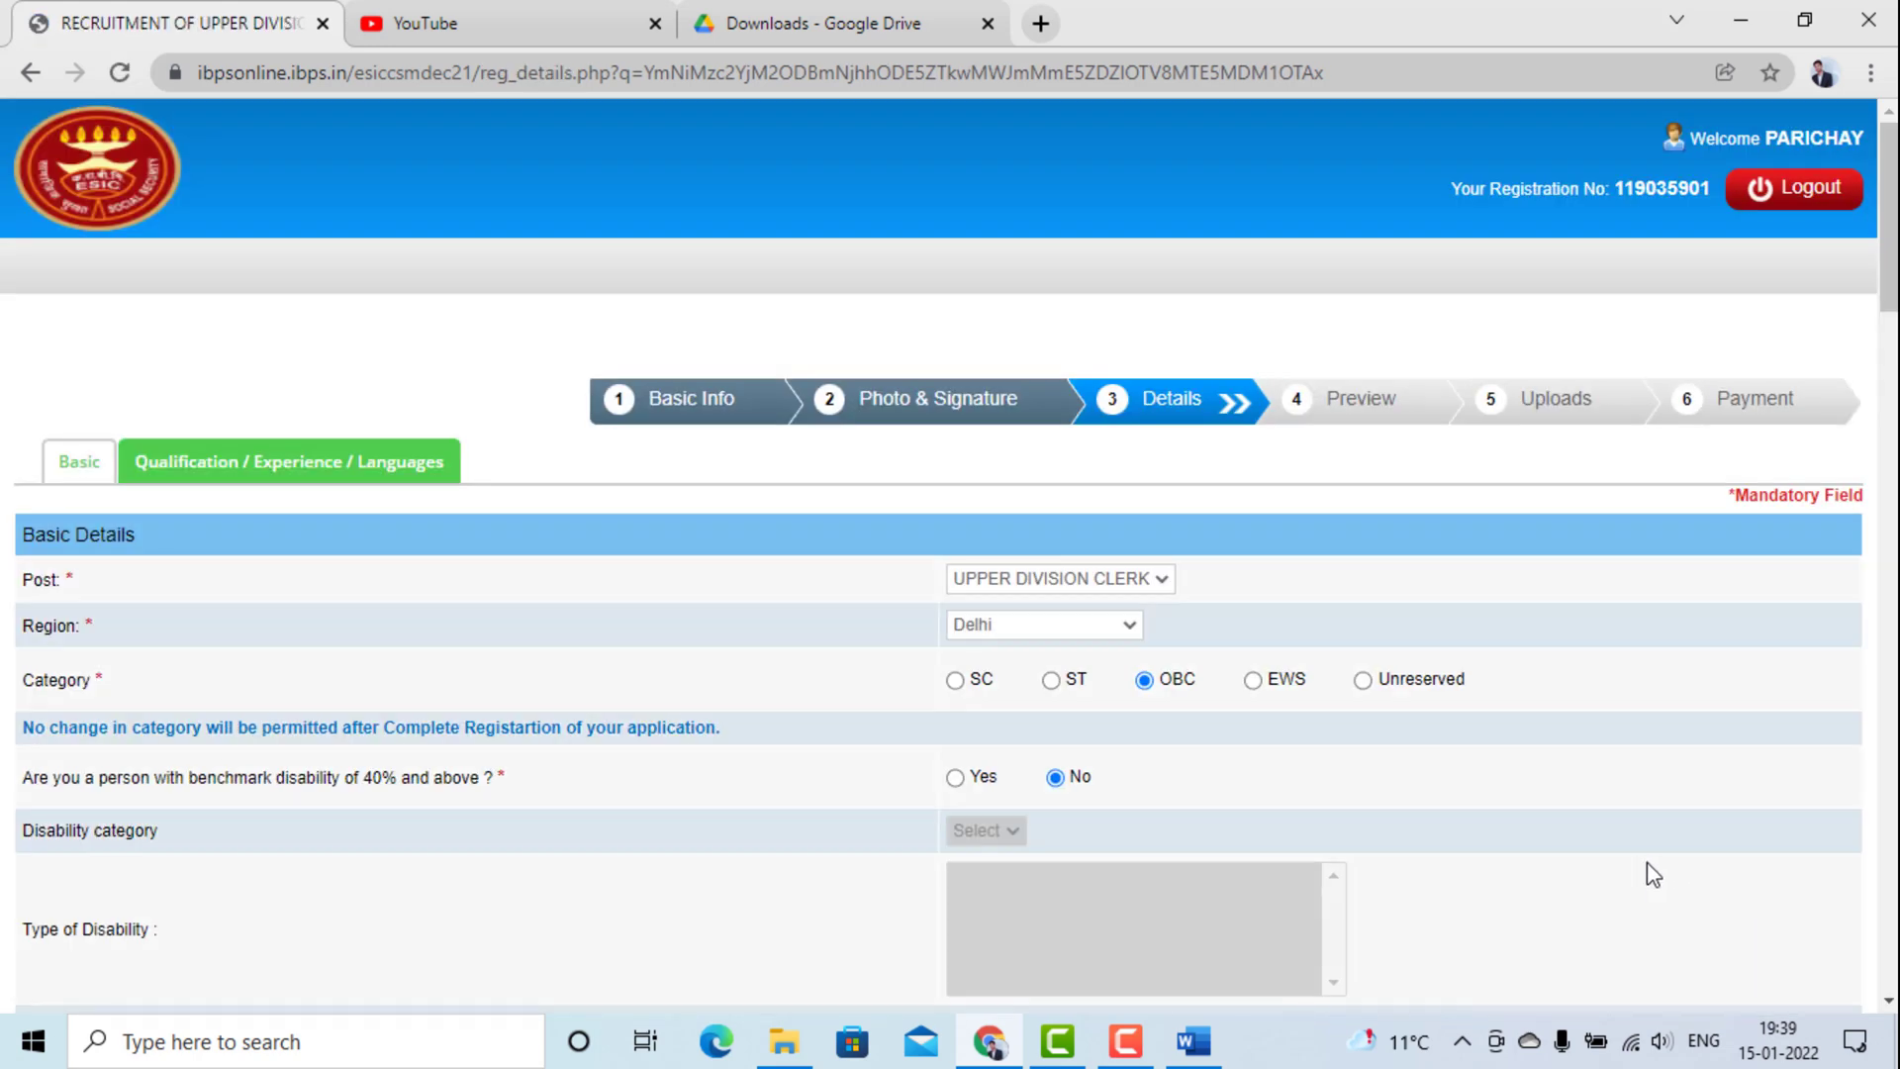
Resave the basic details and qualifications to return to the registration preview.
{"action": "scroll", "coordinate": [1622, 827], "scroll_direction": "down", "scroll_amount": 6}
{"action": "scroll", "coordinate": [1624, 827], "scroll_direction": "down", "scroll_amount": 20}
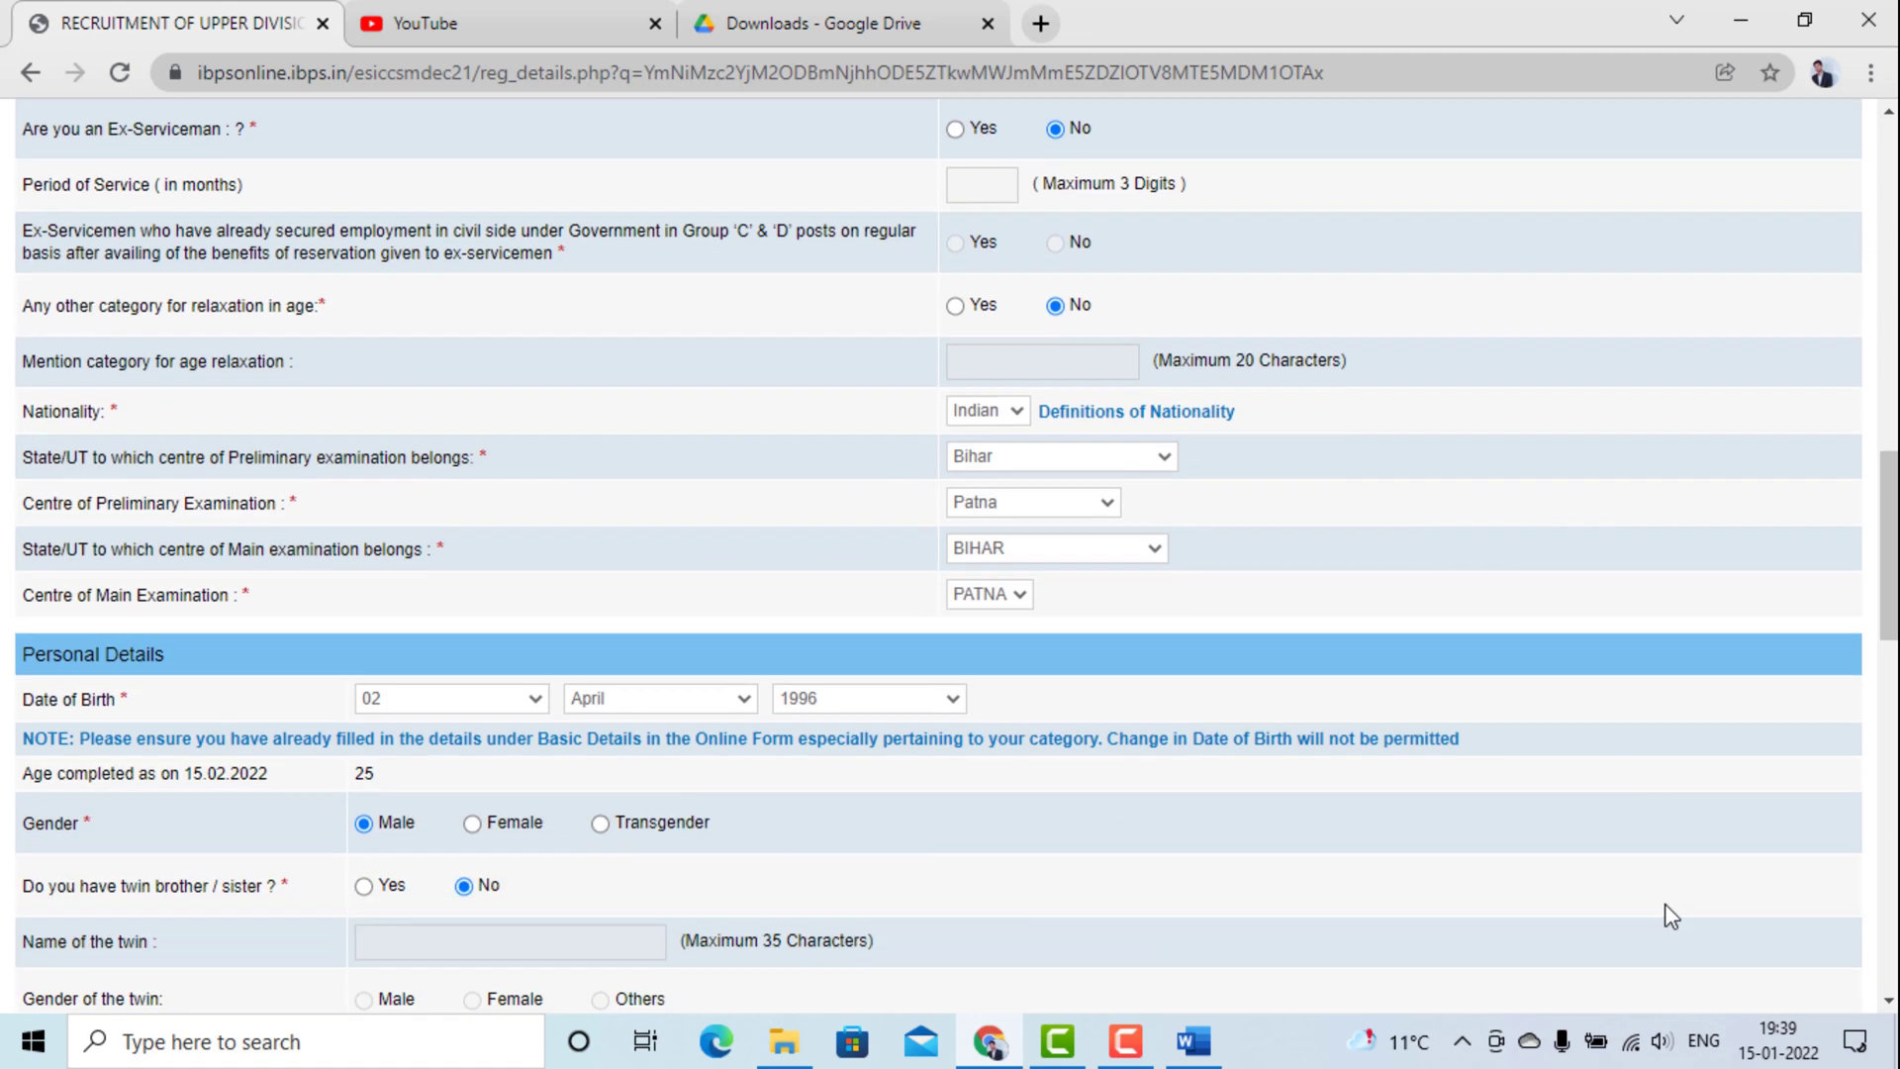
{"action": "scroll", "coordinate": [1667, 905], "scroll_direction": "down", "scroll_amount": 8}
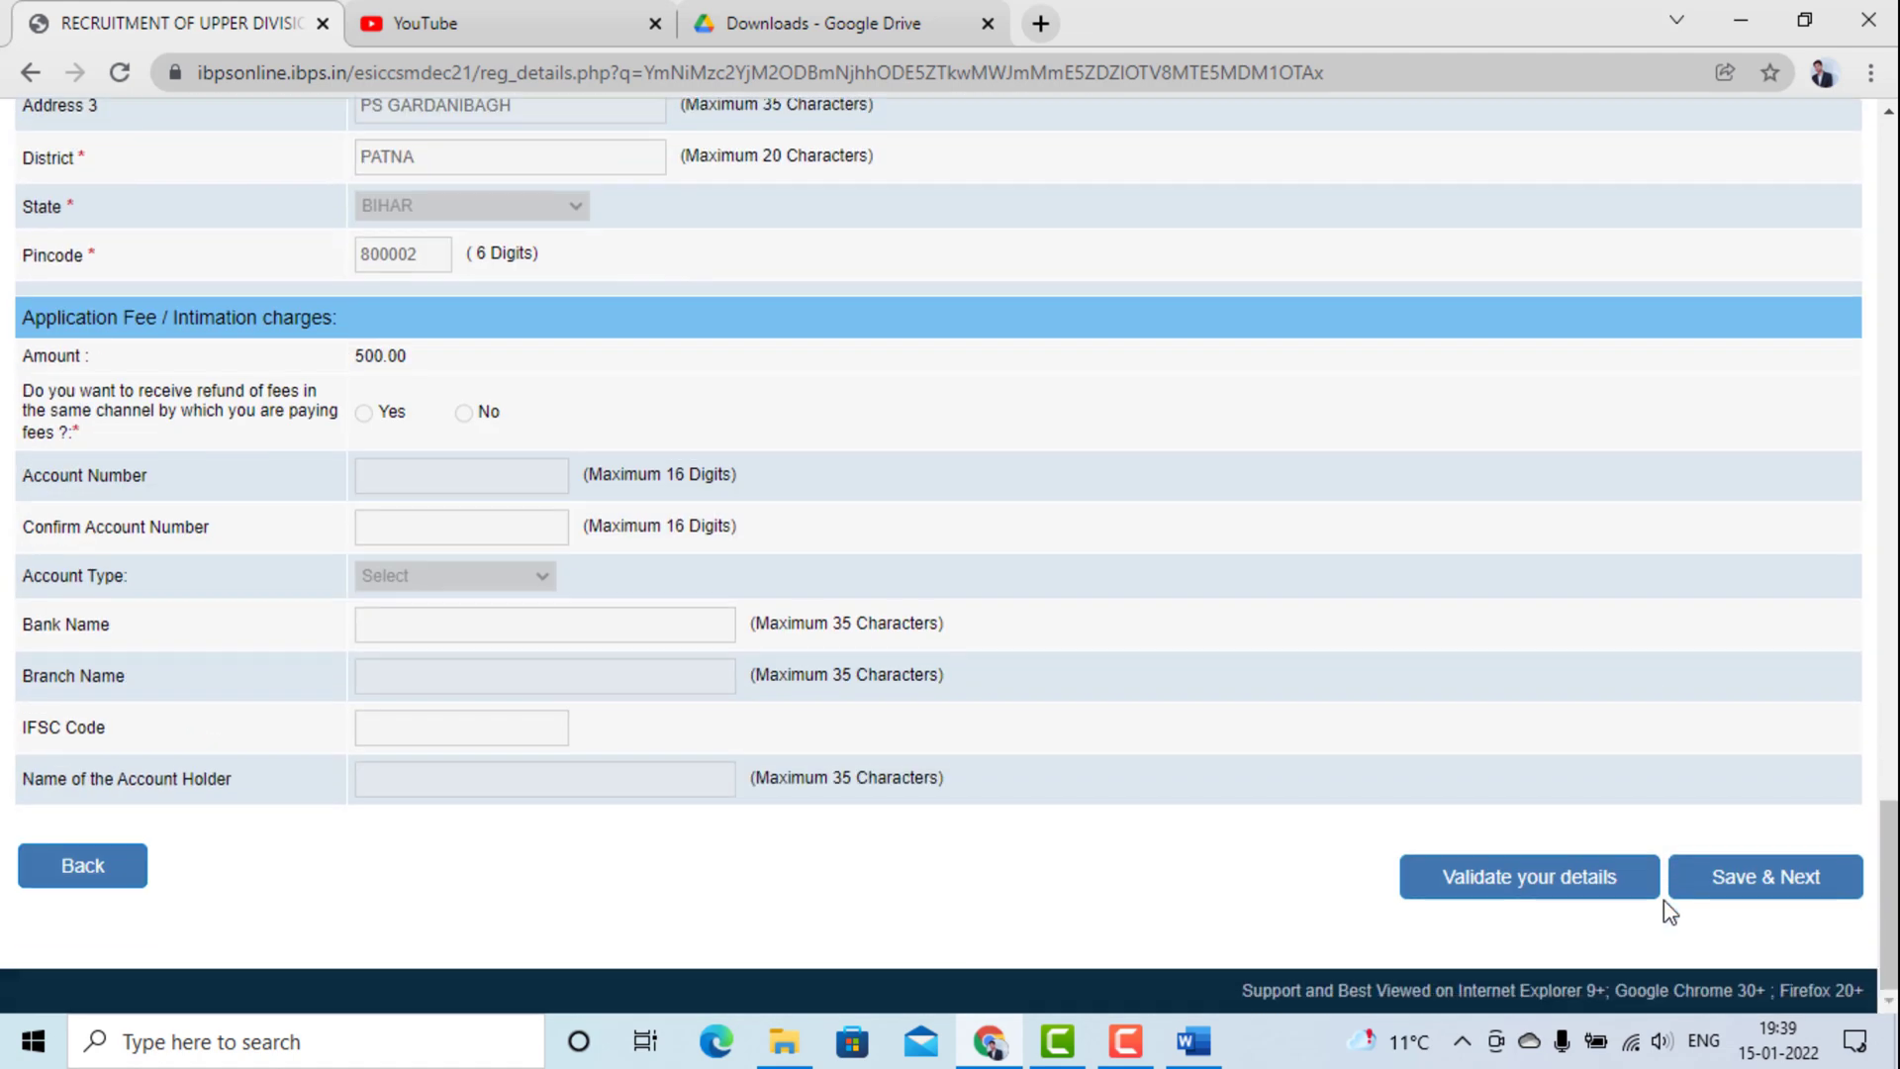
{"action": "left_click", "coordinate": [1722, 876]}
{"action": "scroll", "coordinate": [1351, 703], "scroll_direction": "down", "scroll_amount": 6}
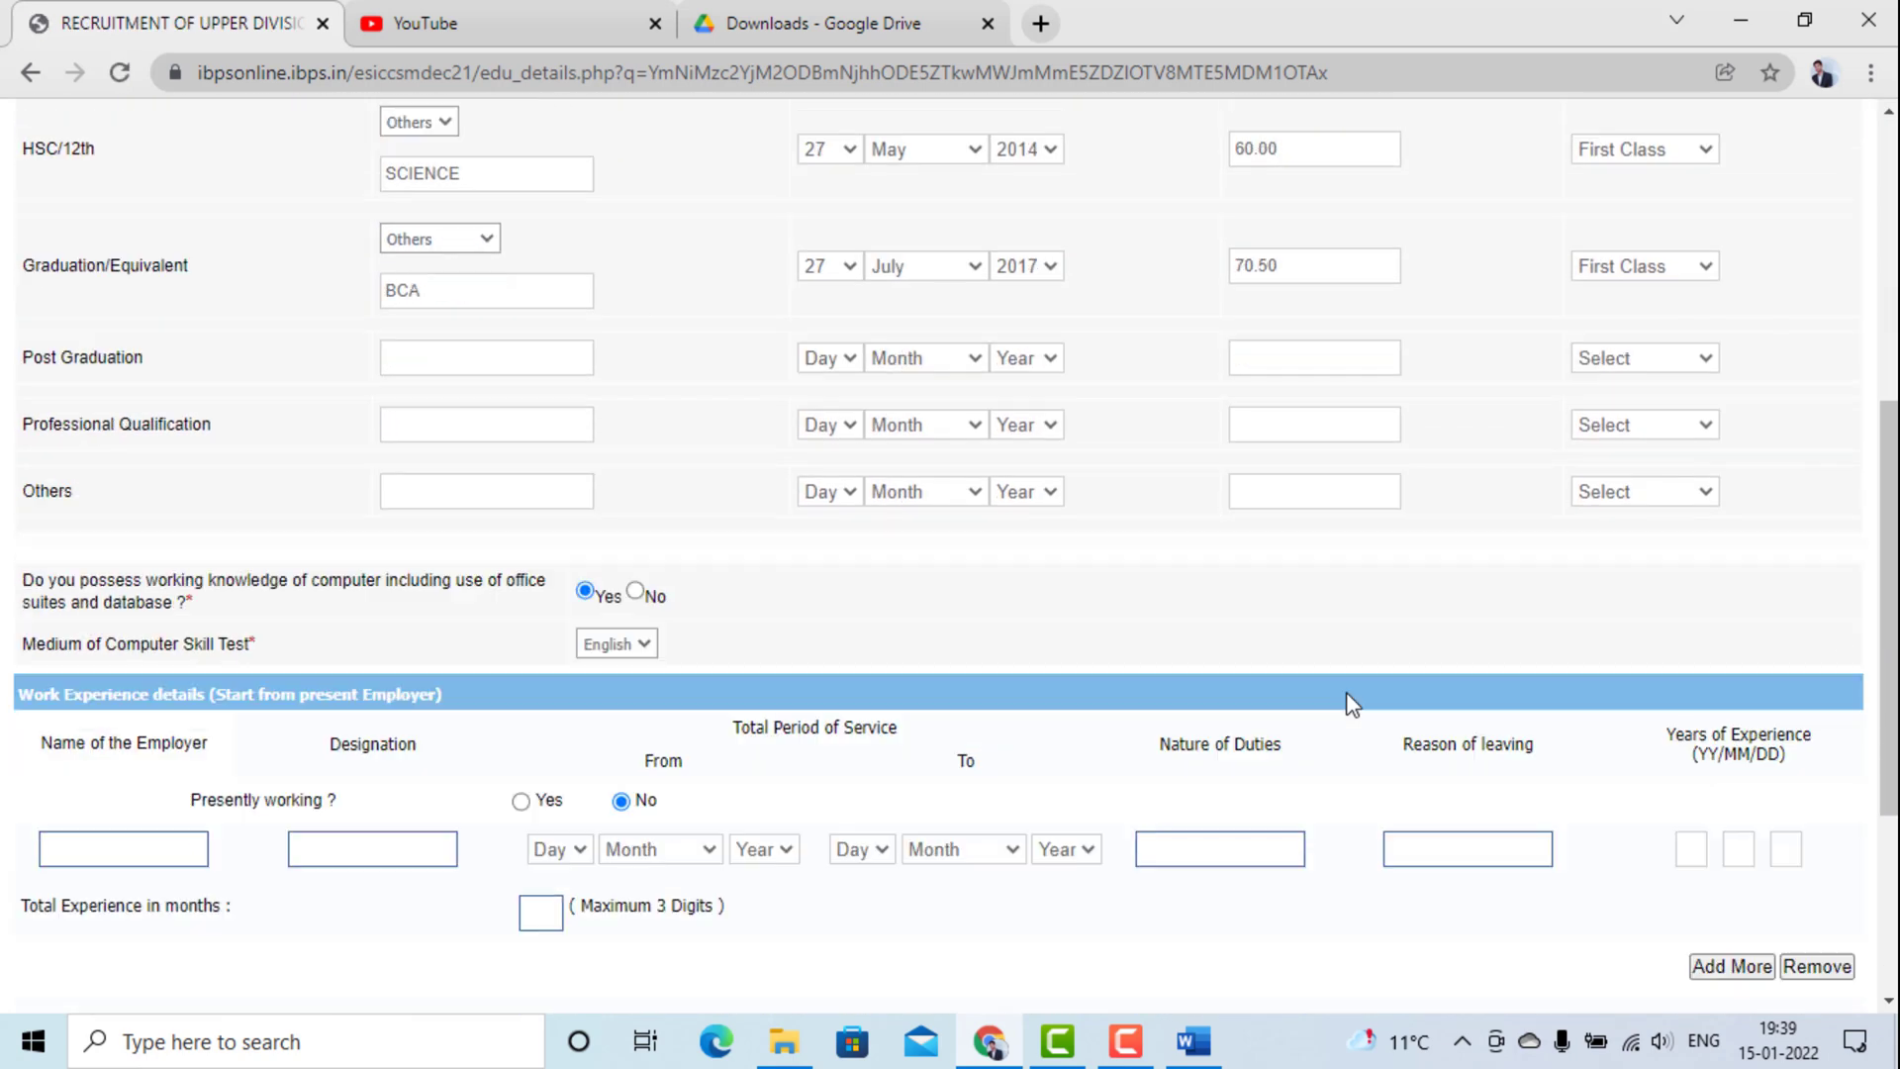
{"action": "scroll", "coordinate": [1351, 705], "scroll_direction": "down", "scroll_amount": 4}
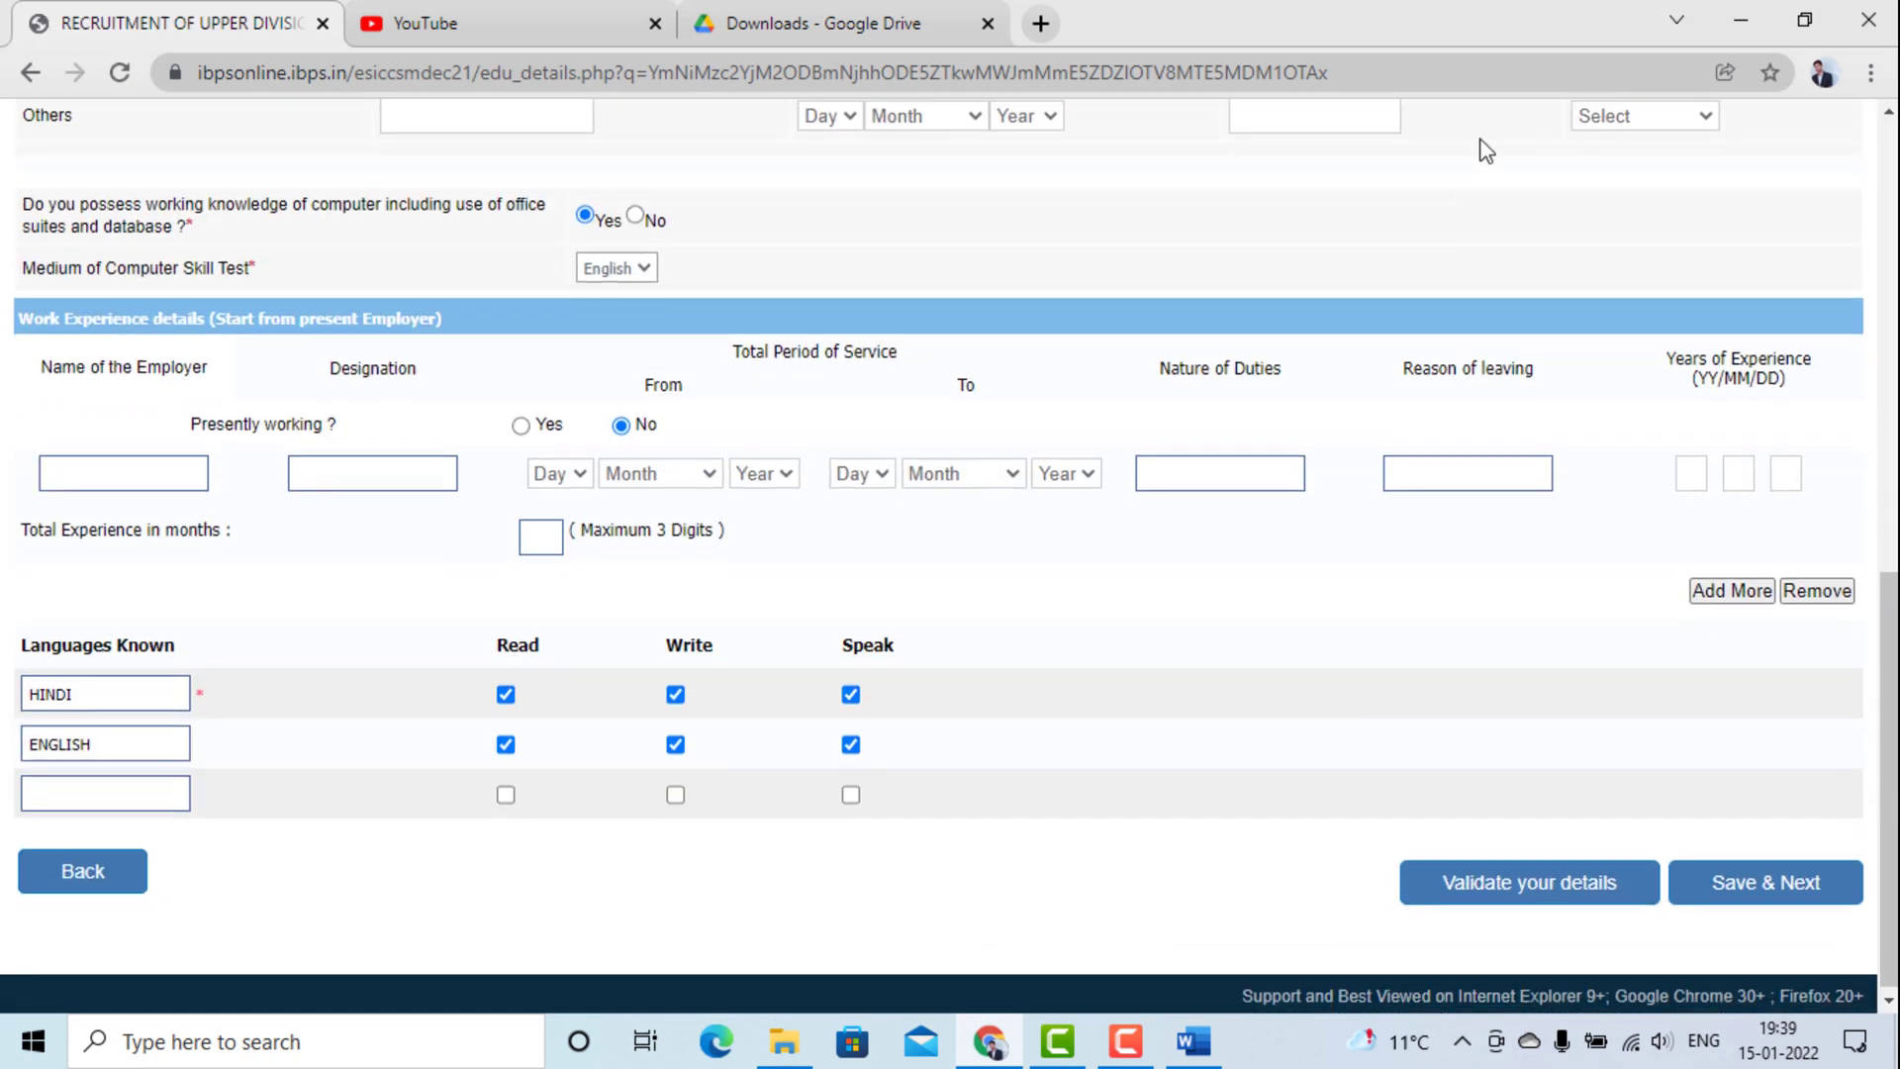
{"action": "left_click", "coordinate": [1730, 884]}
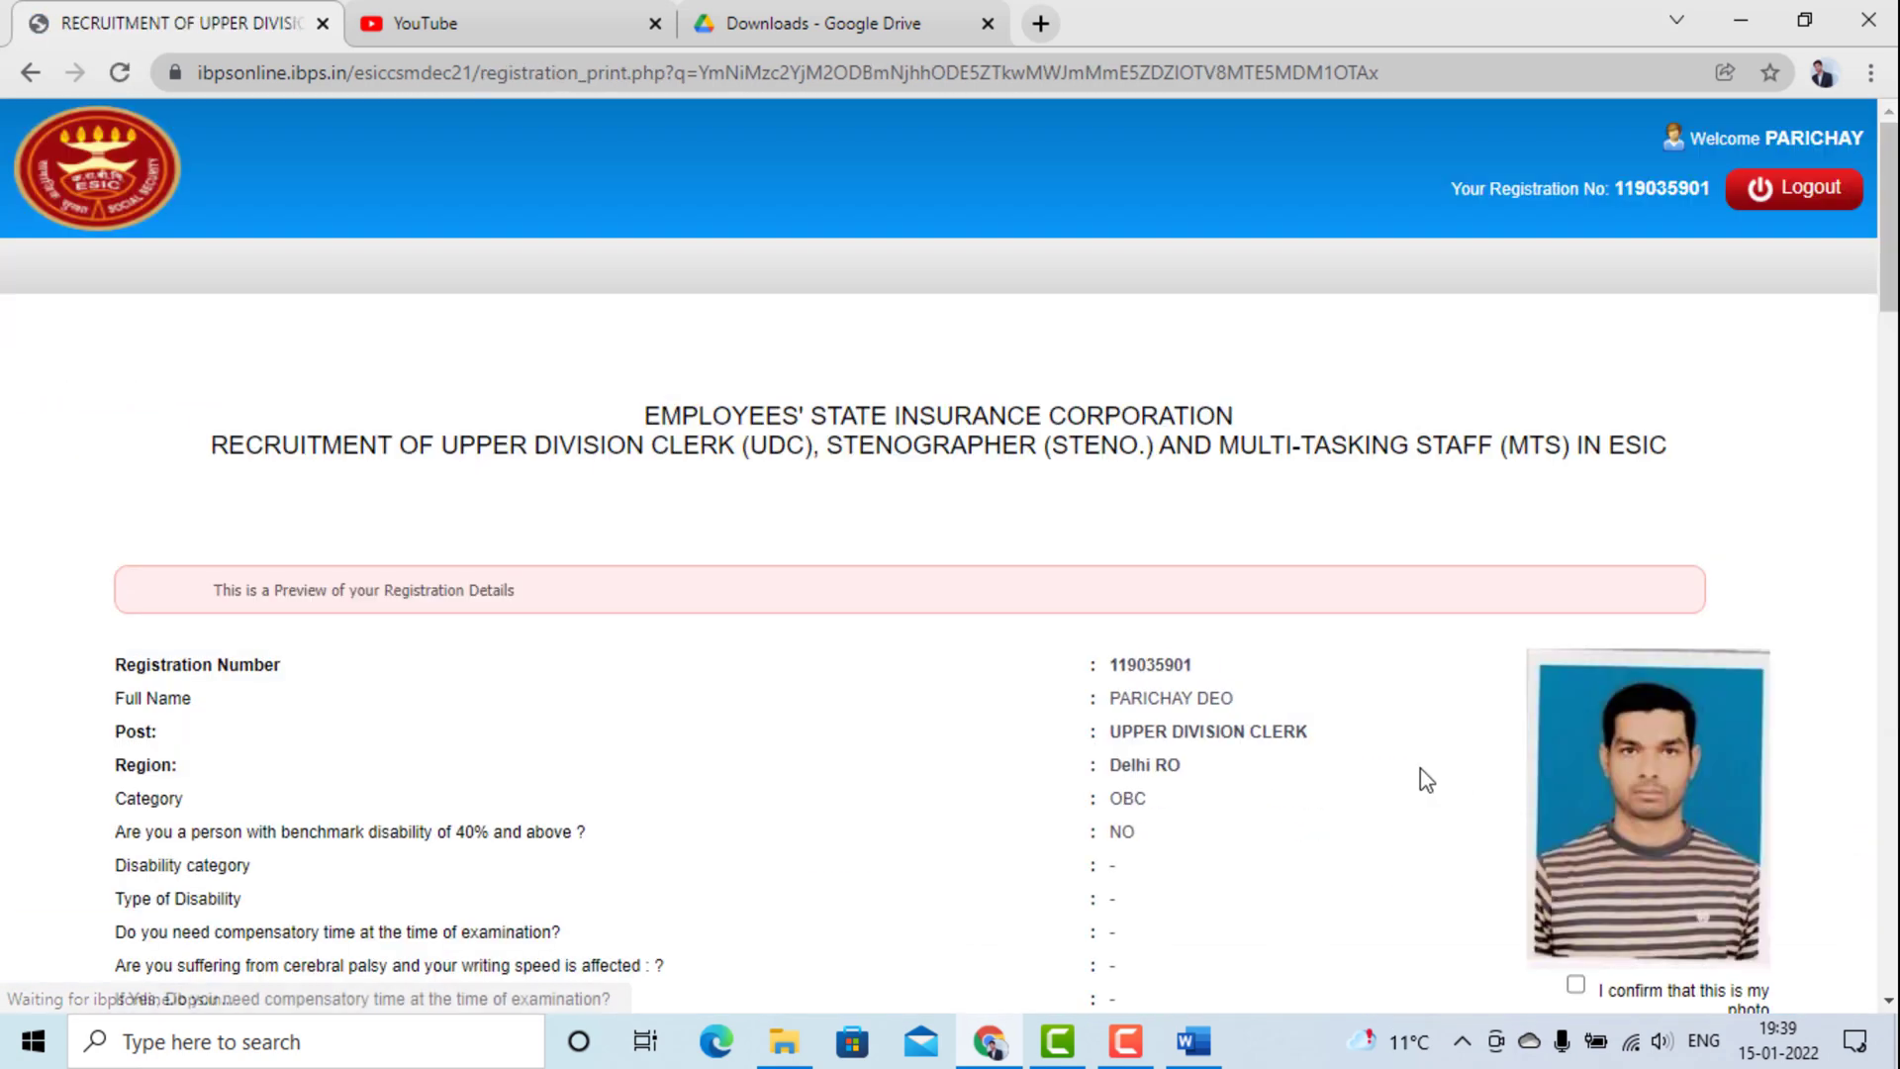
Tick the confirmations that the shown signature and photo are the applicant's.
{"action": "scroll", "coordinate": [1422, 768], "scroll_direction": "down", "scroll_amount": 20}
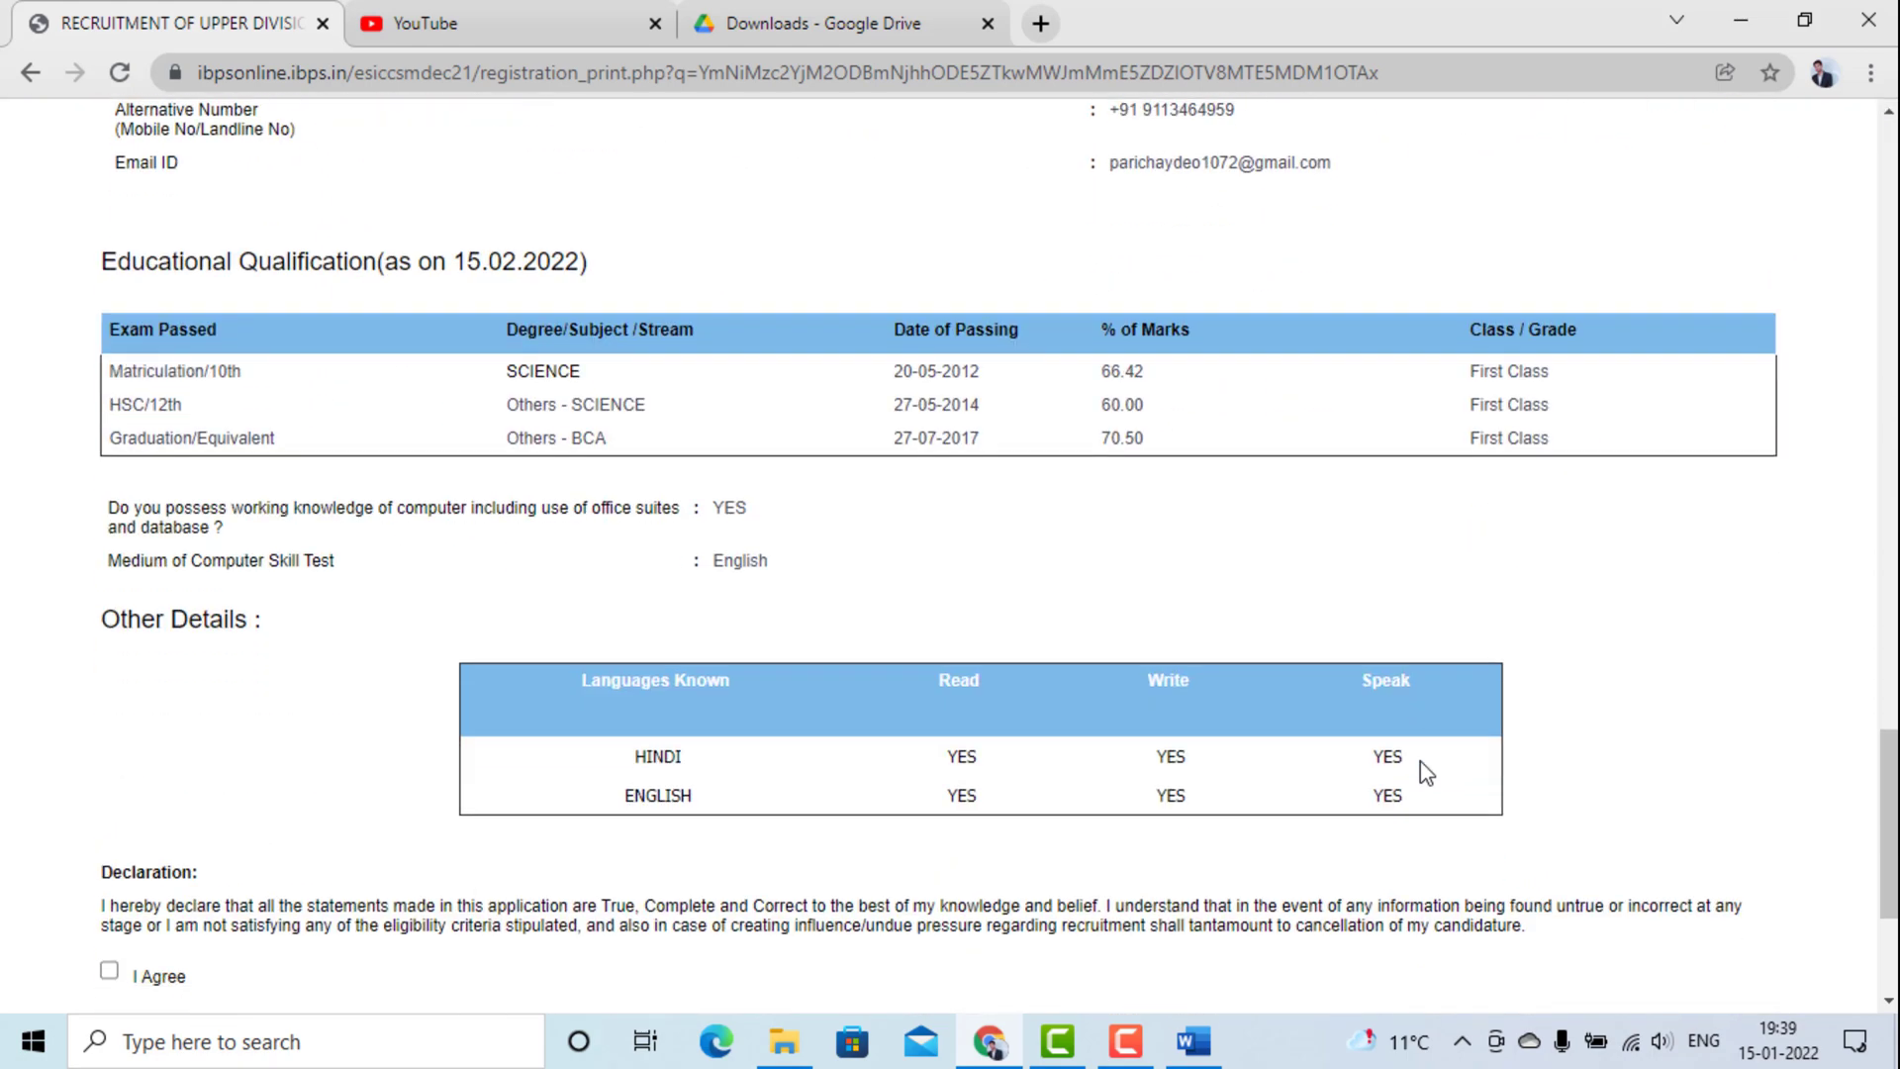
{"action": "scroll", "coordinate": [1422, 772], "scroll_direction": "down", "scroll_amount": 4}
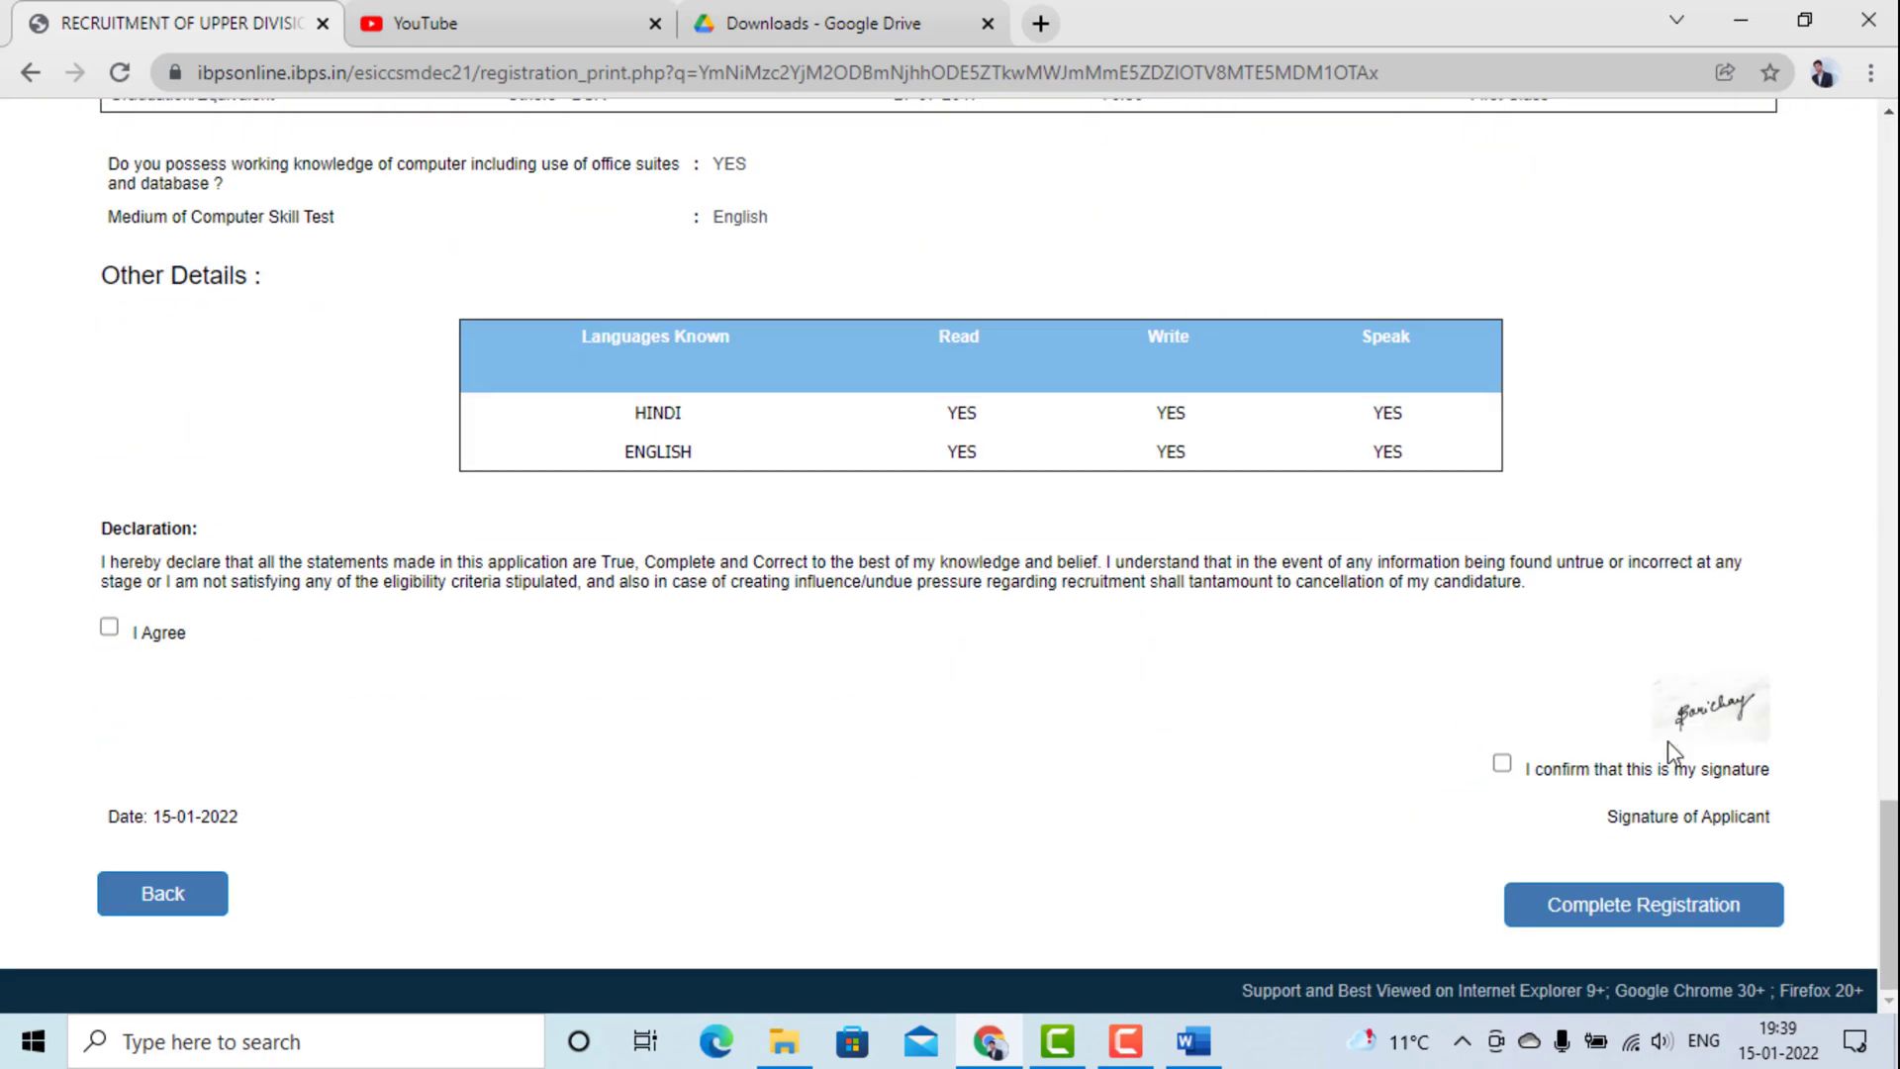
{"action": "left_click", "coordinate": [1502, 764]}
{"action": "scroll", "coordinate": [1284, 390], "scroll_direction": "up", "scroll_amount": 20}
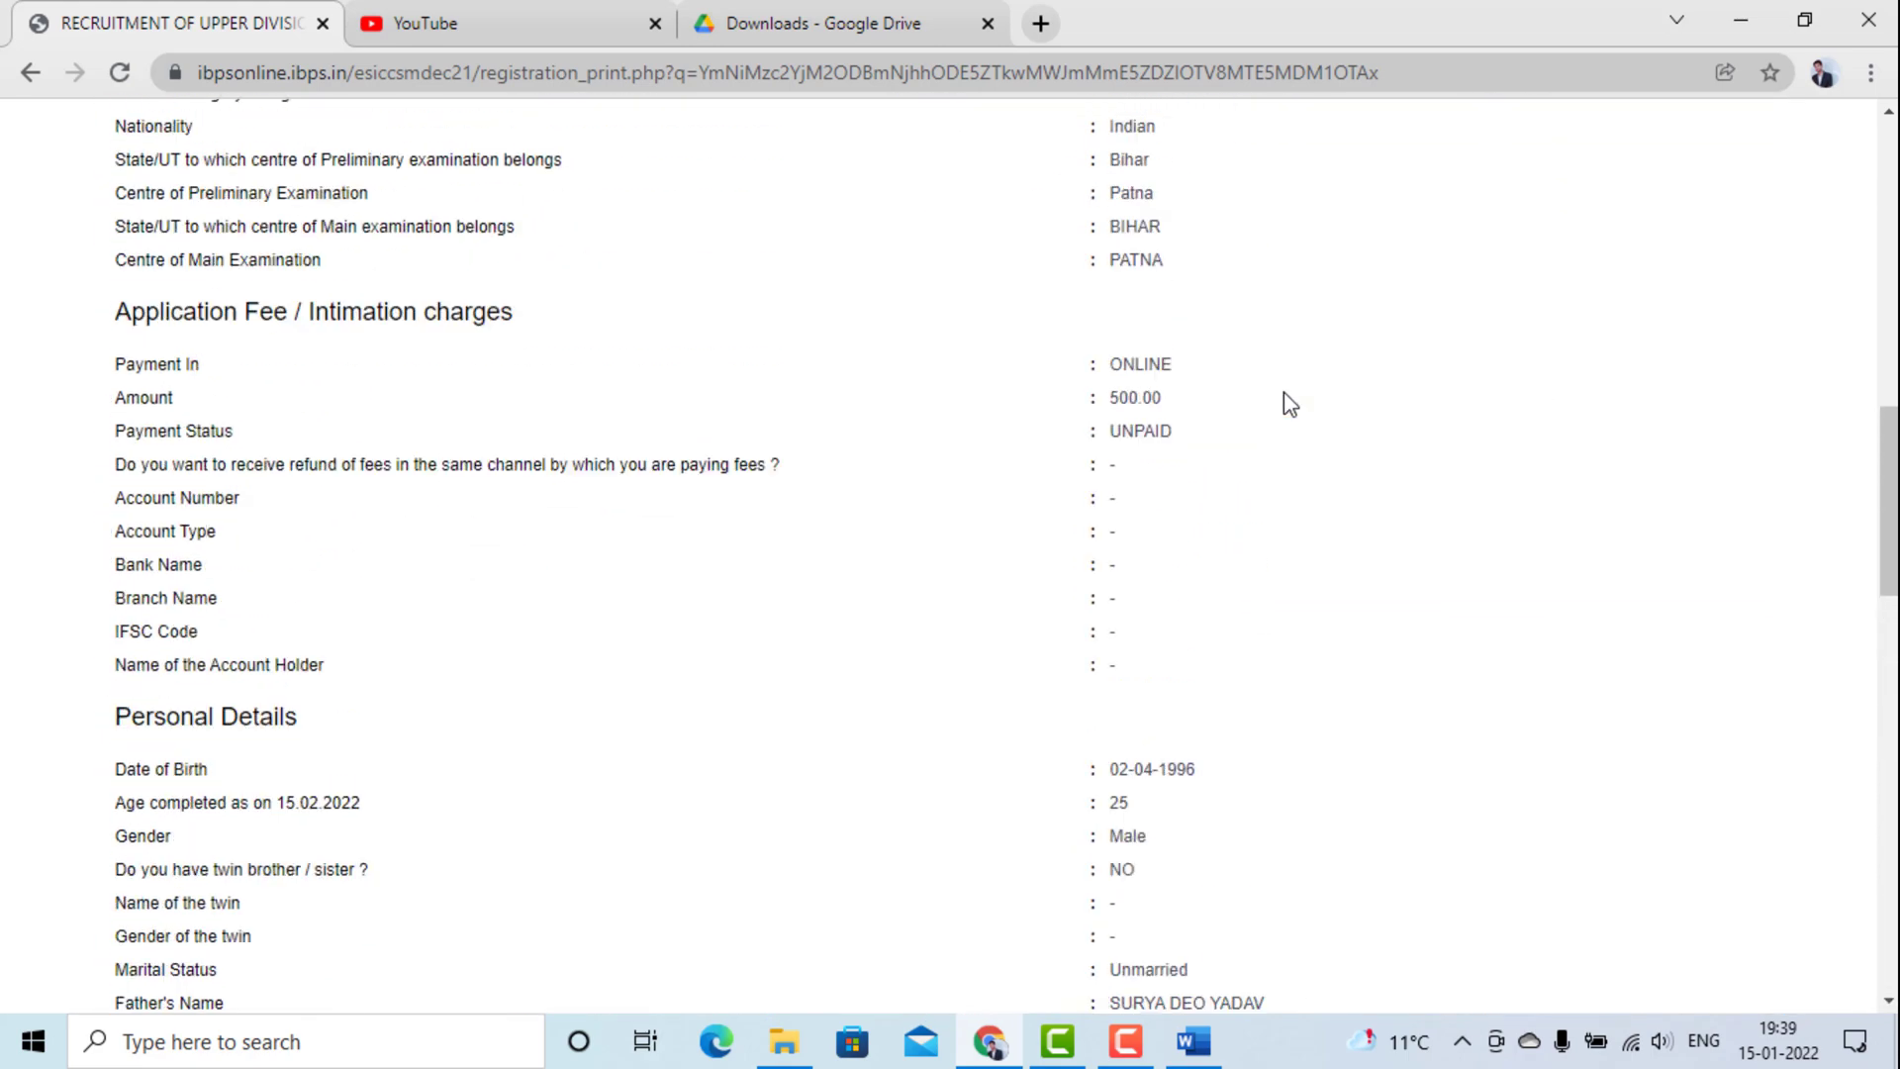
{"action": "scroll", "coordinate": [1285, 404], "scroll_direction": "up", "scroll_amount": 3}
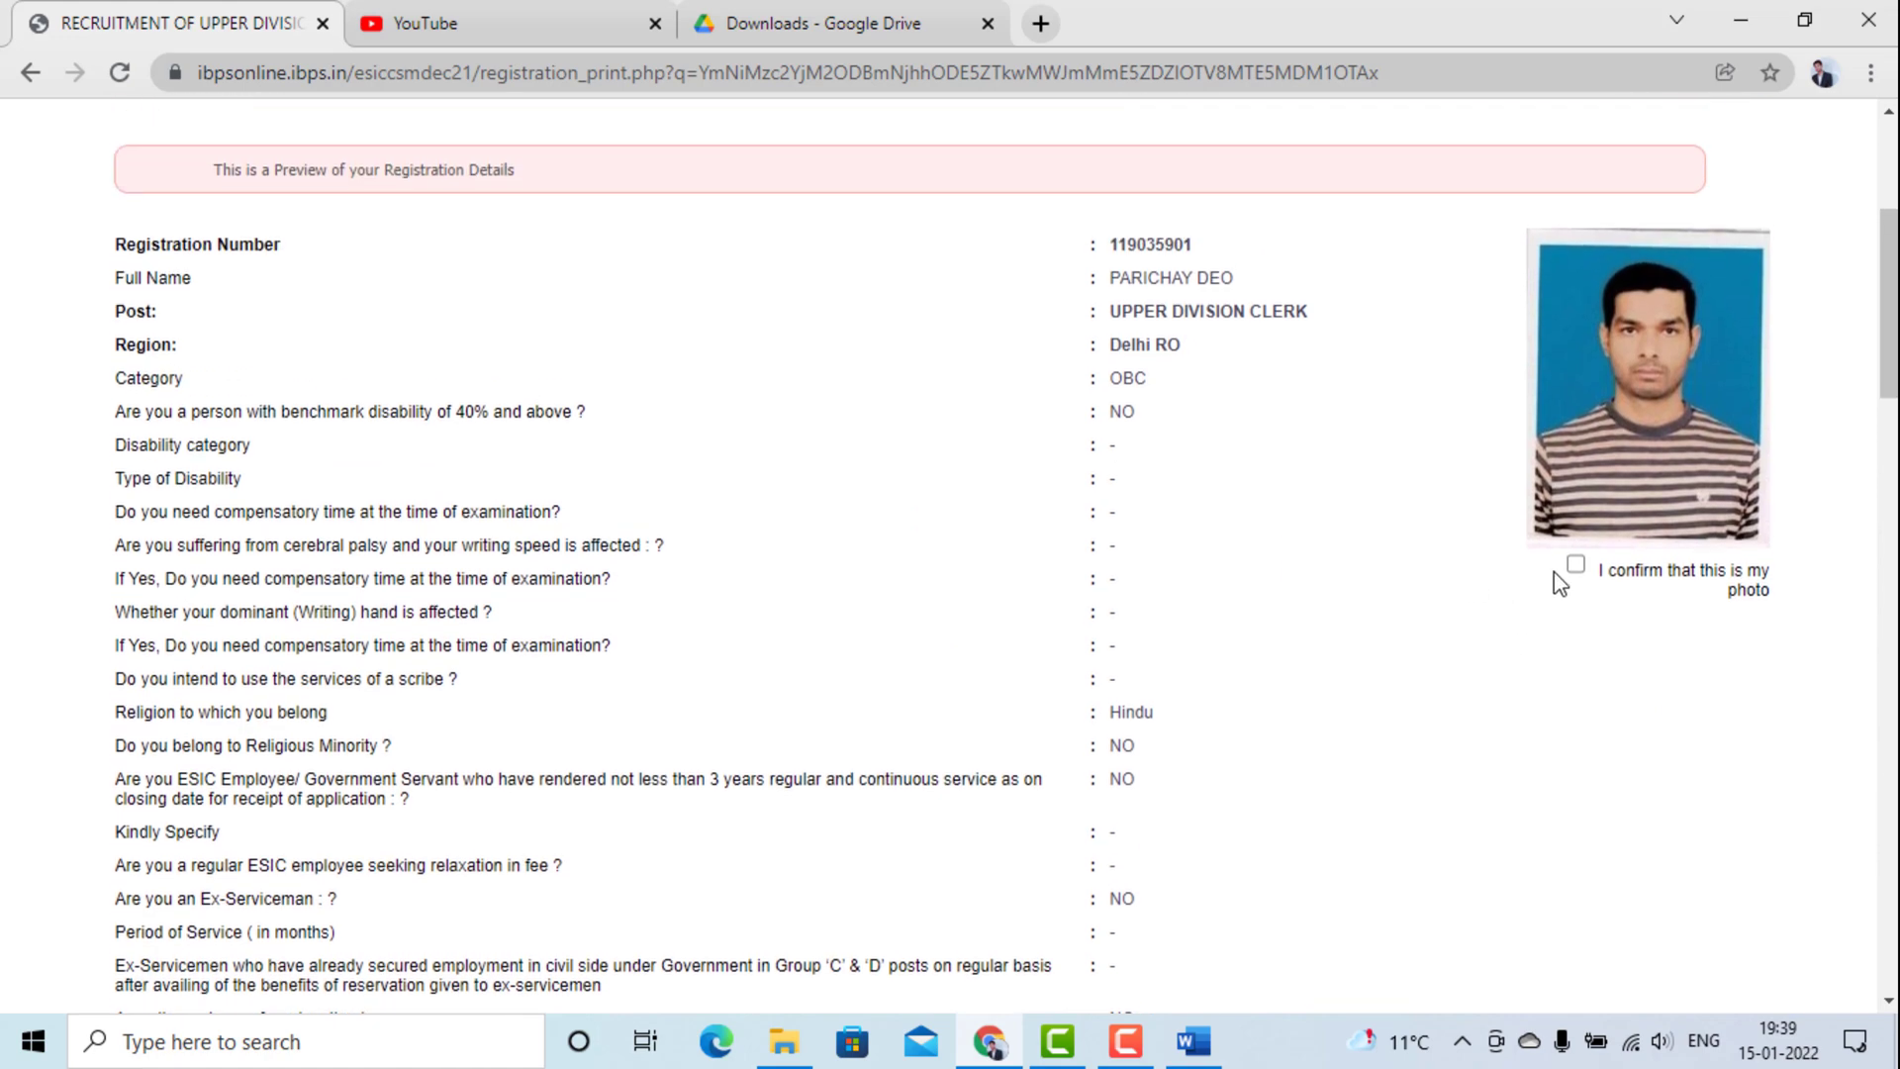
{"action": "left_click", "coordinate": [1576, 565]}
Complete the registration and accept both confirmation dialogs to reach the Uploads step.
{"action": "scroll", "coordinate": [1342, 730], "scroll_direction": "down", "scroll_amount": 10}
{"action": "scroll", "coordinate": [1344, 729], "scroll_direction": "down", "scroll_amount": 15}
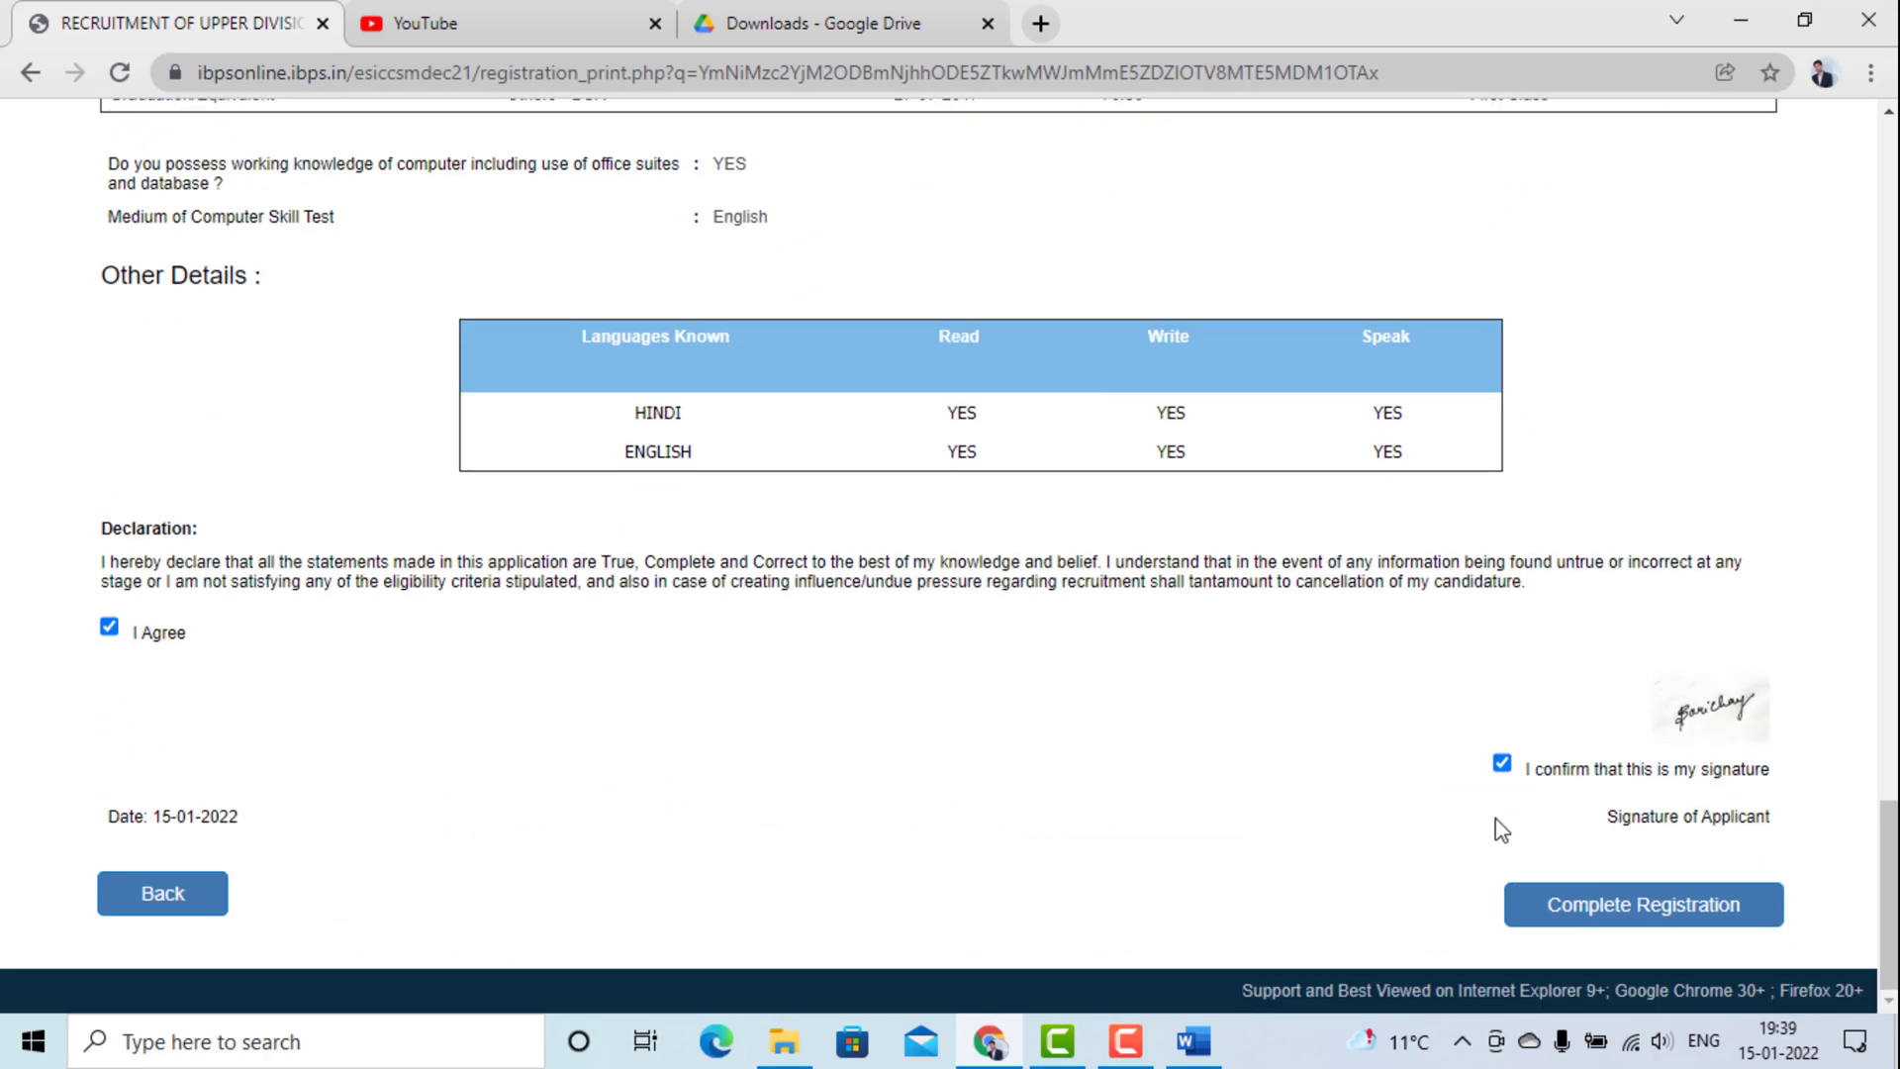
{"action": "left_click", "coordinate": [1580, 908]}
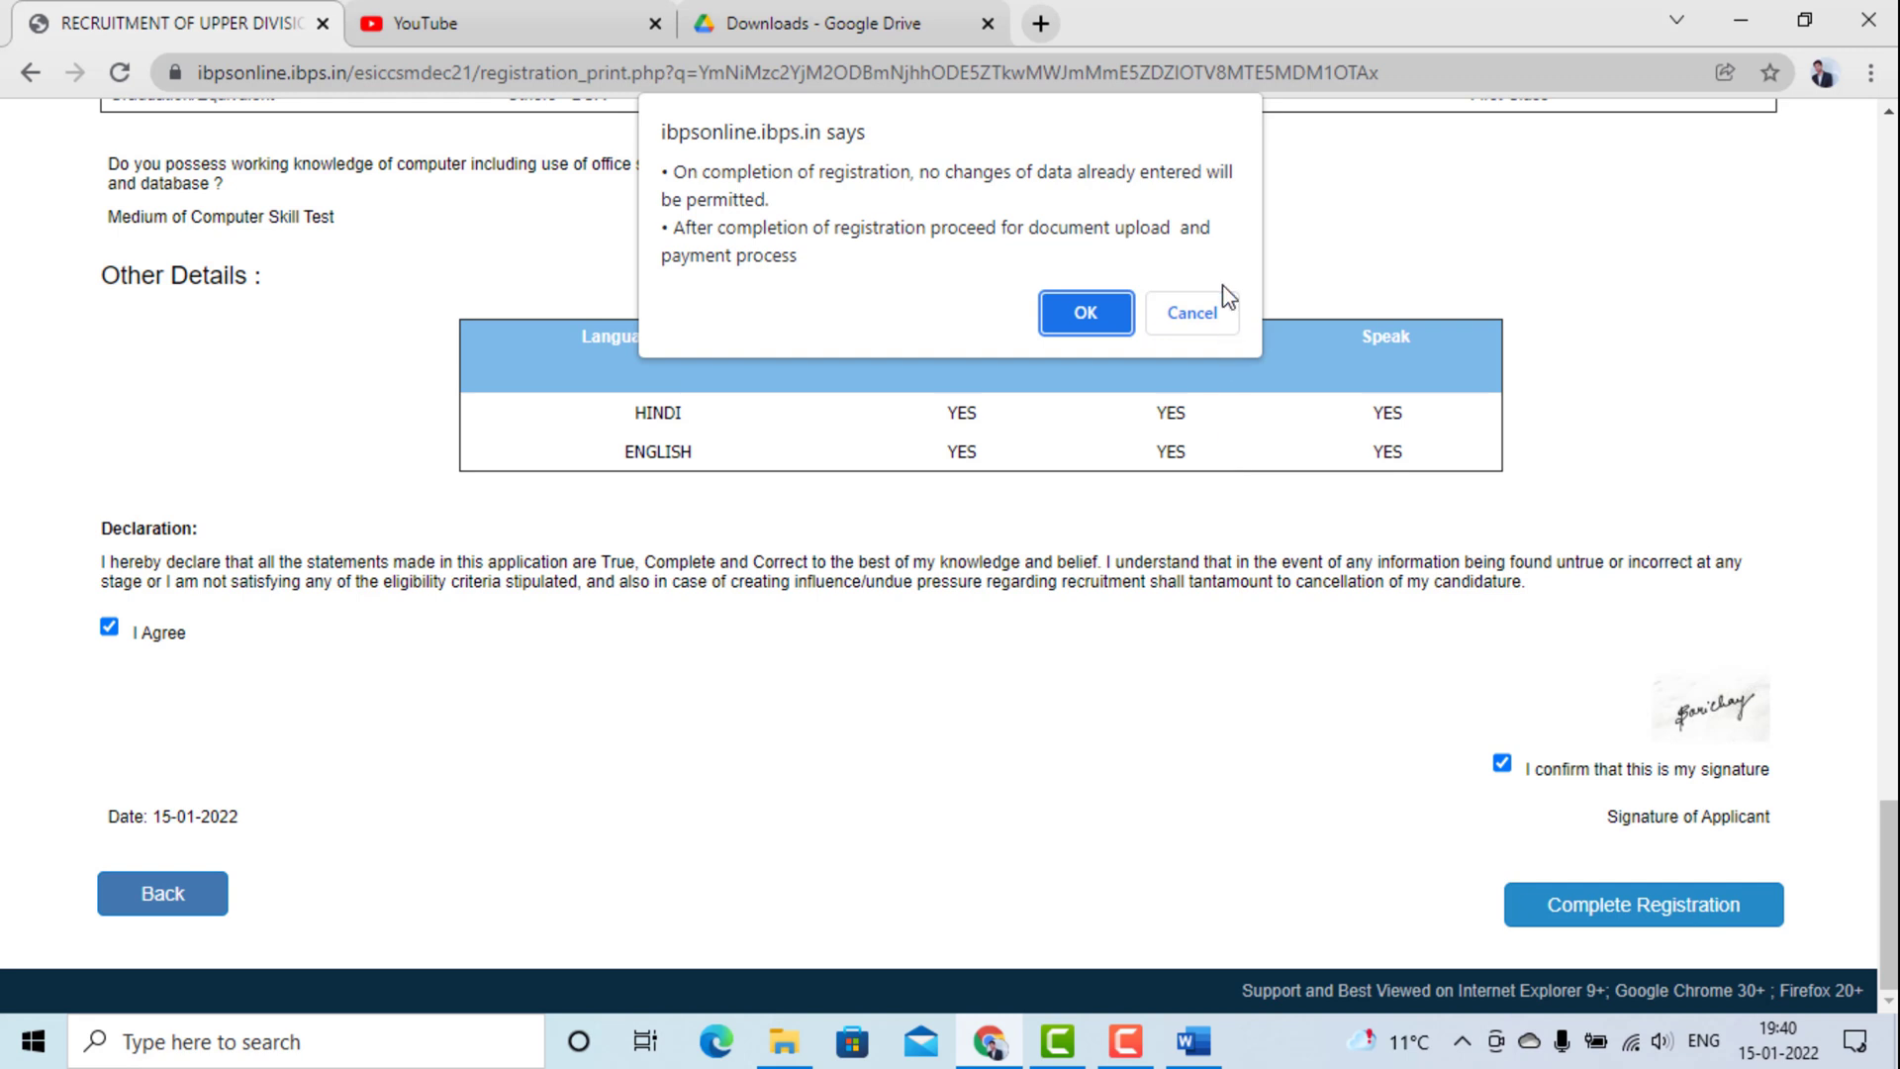
{"action": "left_click", "coordinate": [1079, 313]}
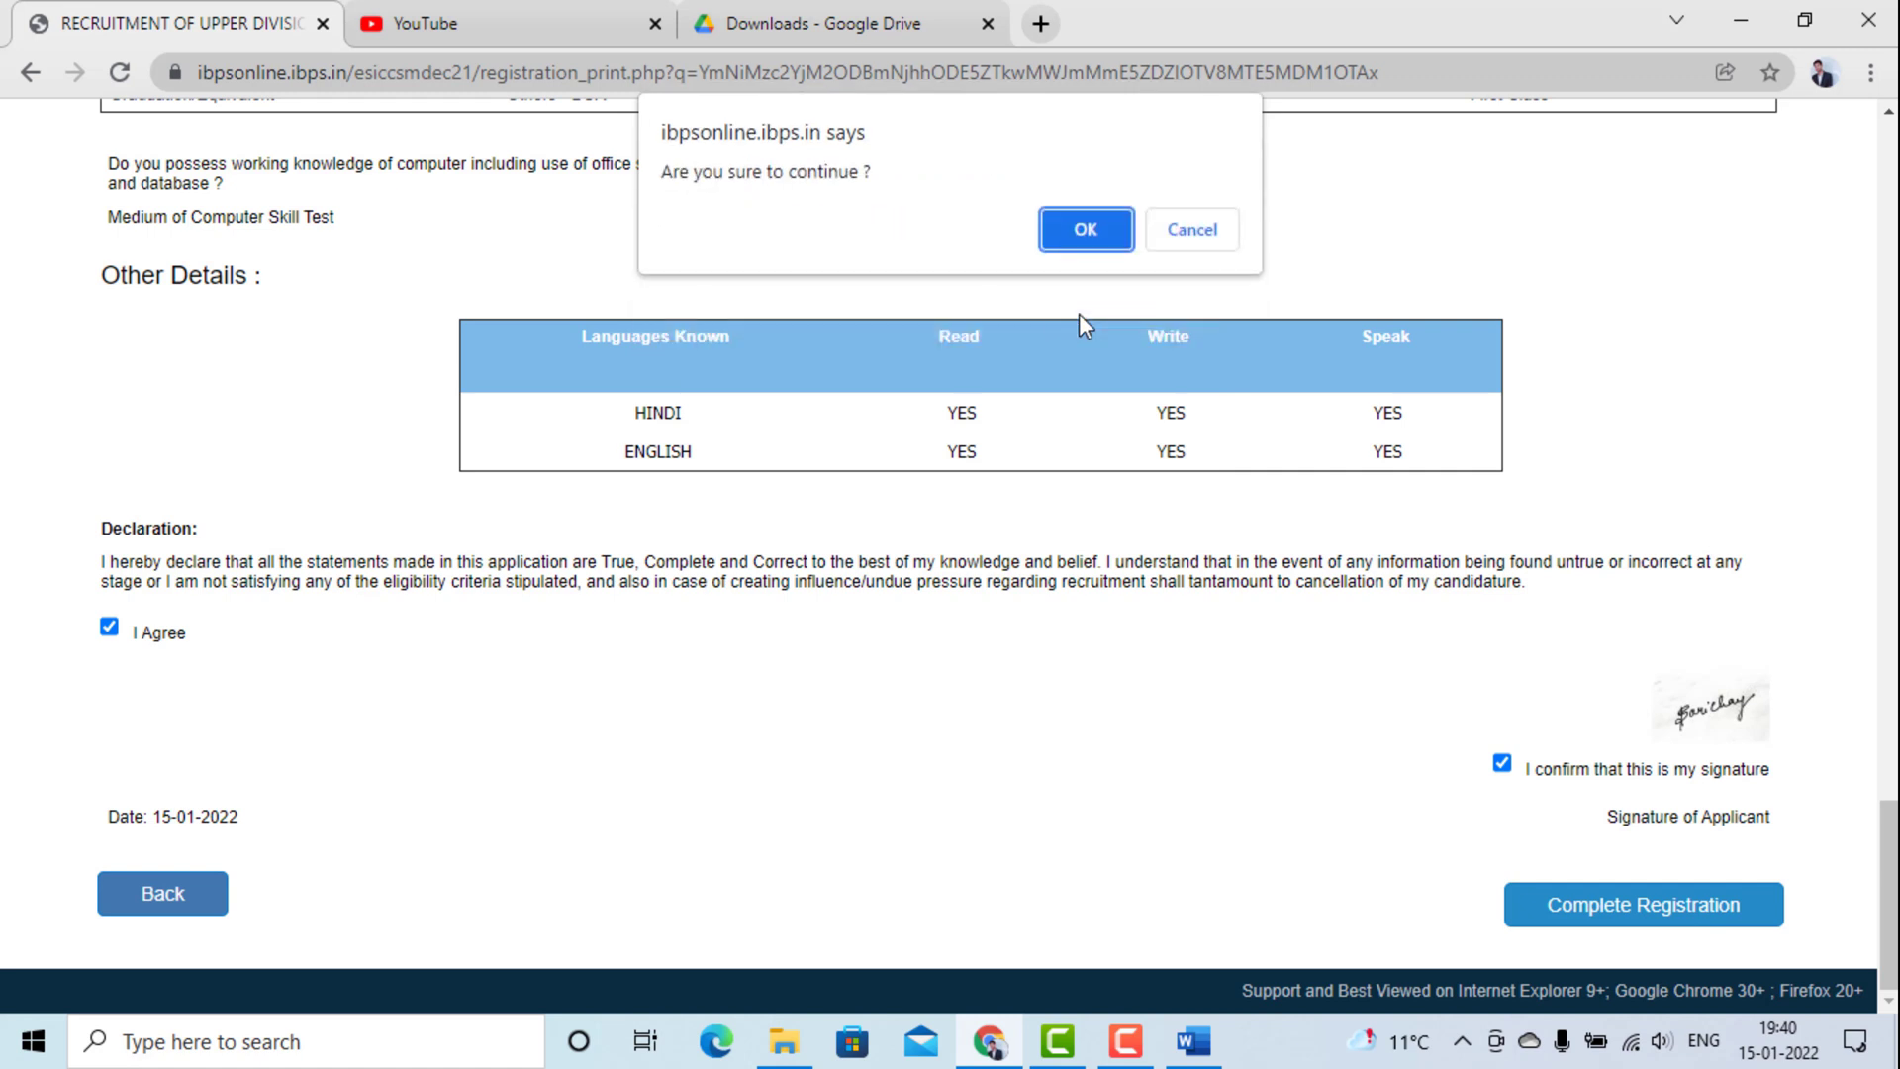
{"action": "left_click", "coordinate": [1086, 231]}
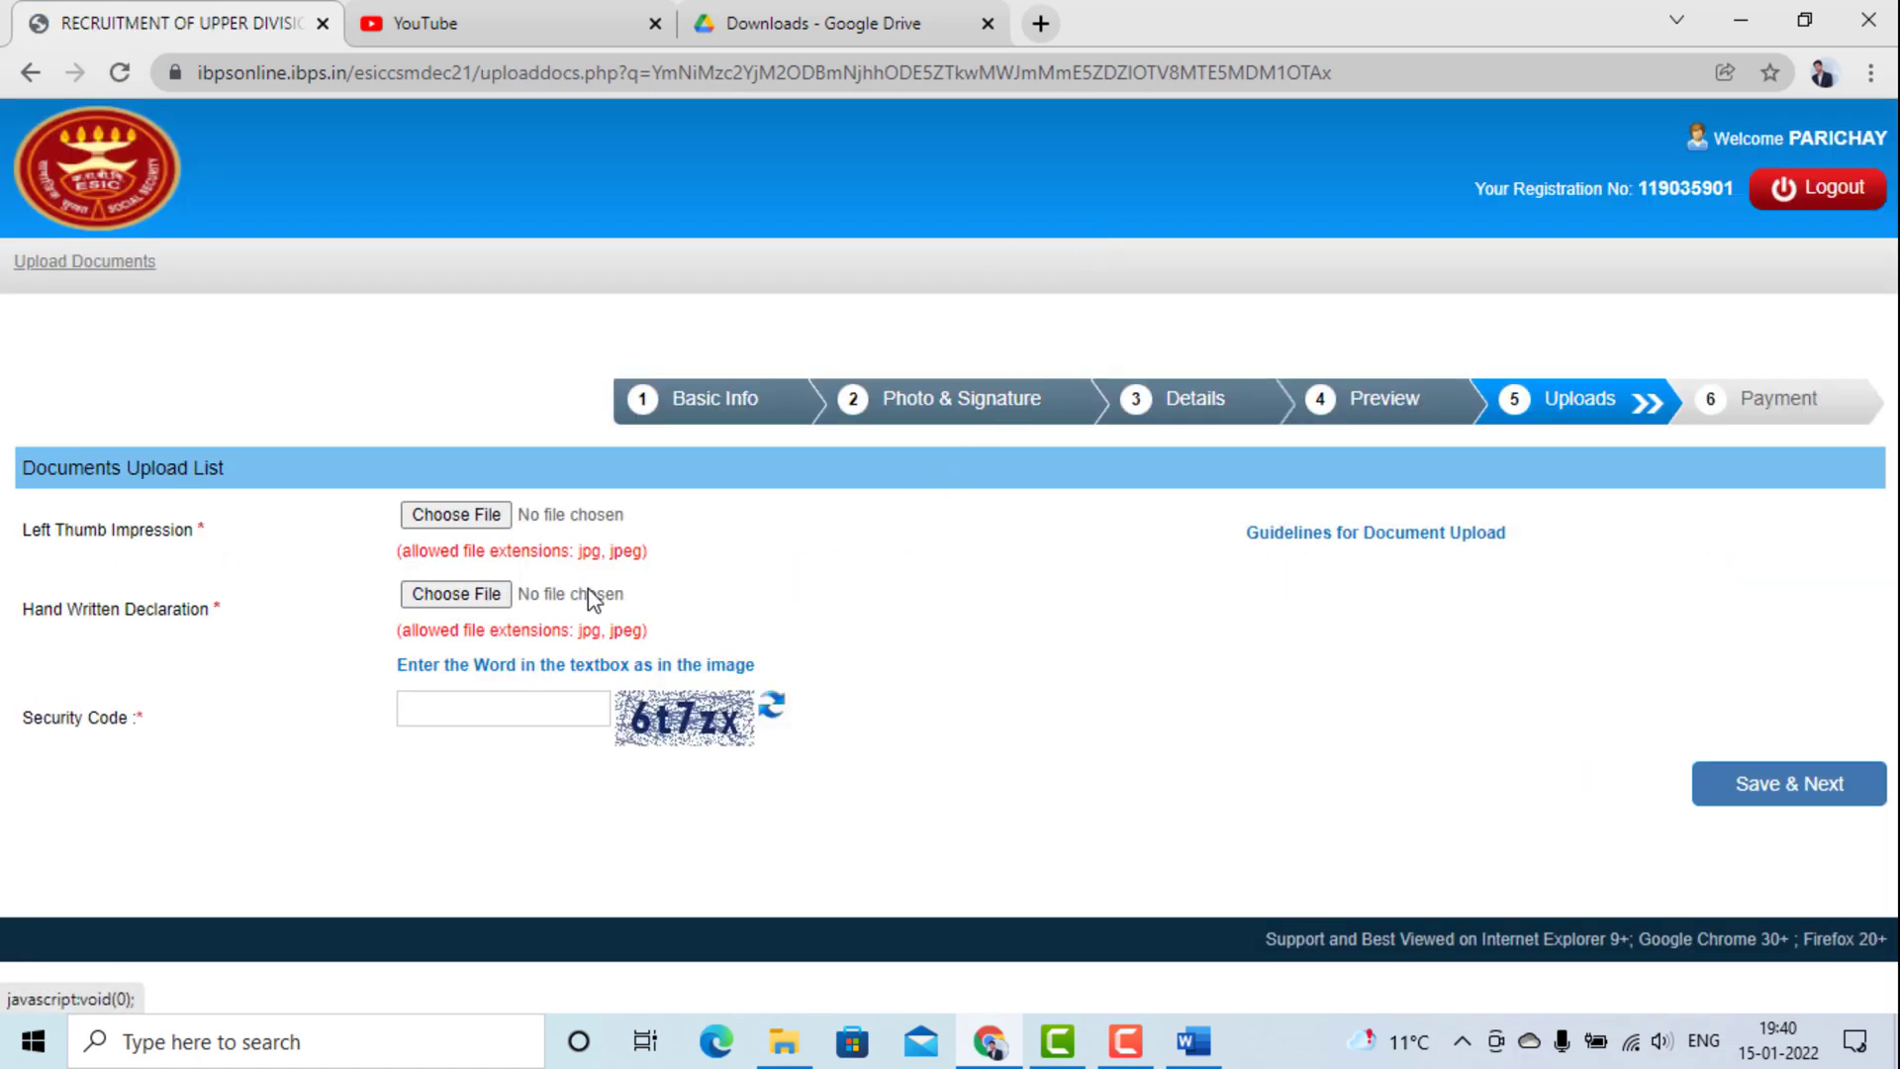
Upload ppp.jpg as the left thumb impression, replacing file 1, and accept its preview.
{"action": "left_click", "coordinate": [454, 514]}
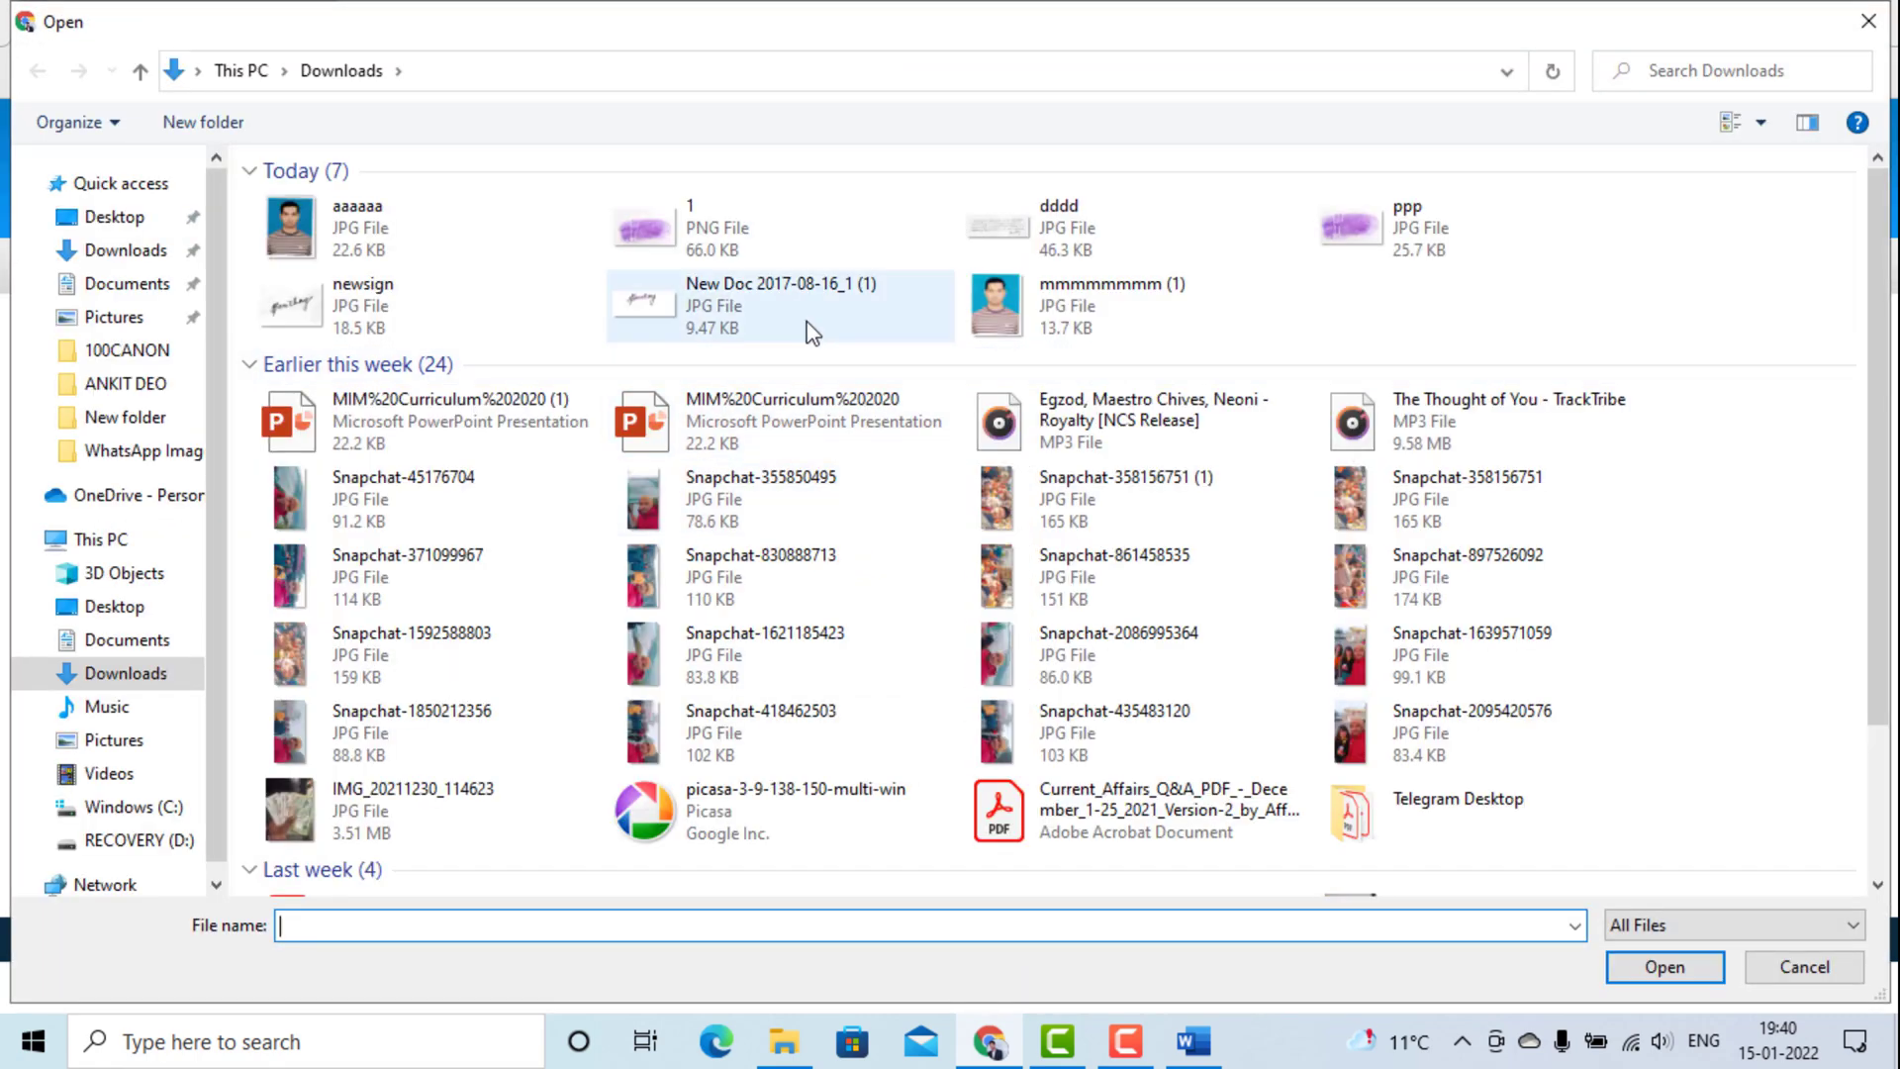
{"action": "left_click", "coordinate": [742, 229]}
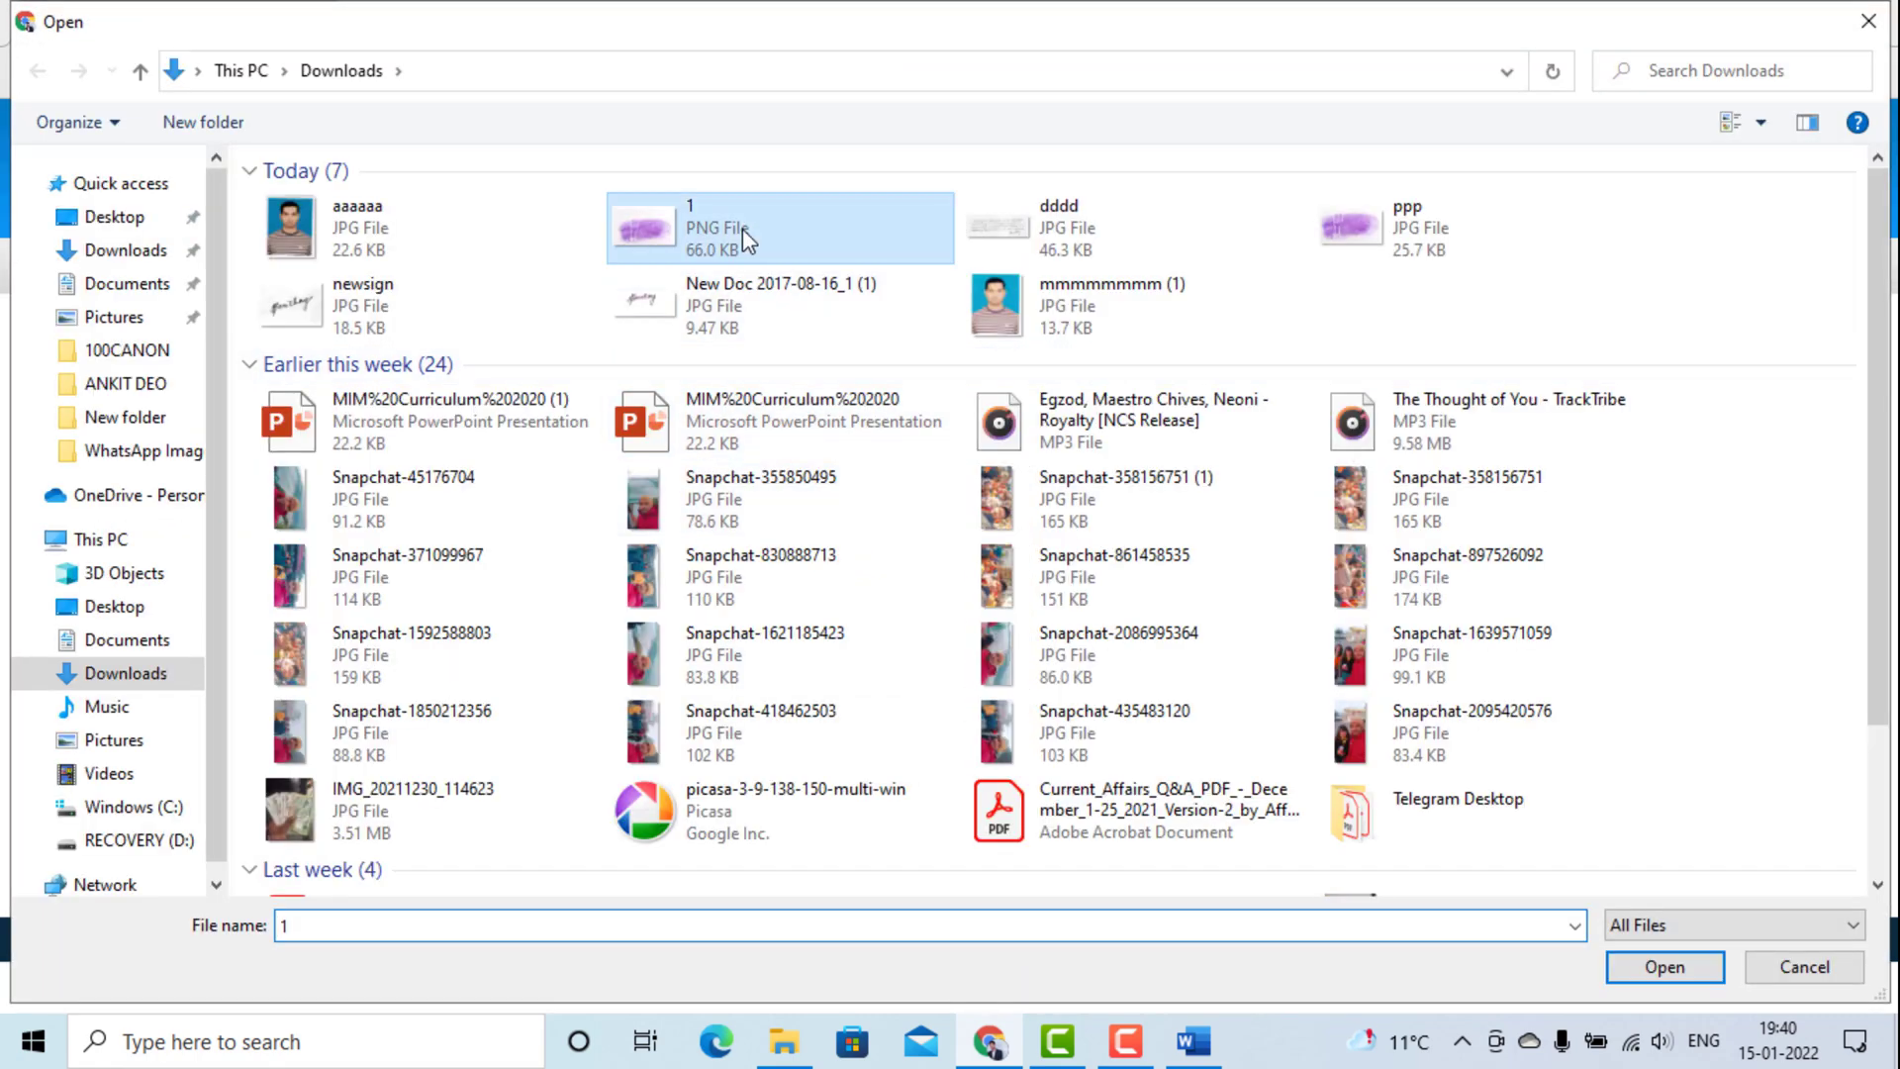
{"action": "left_click", "coordinate": [1672, 978]}
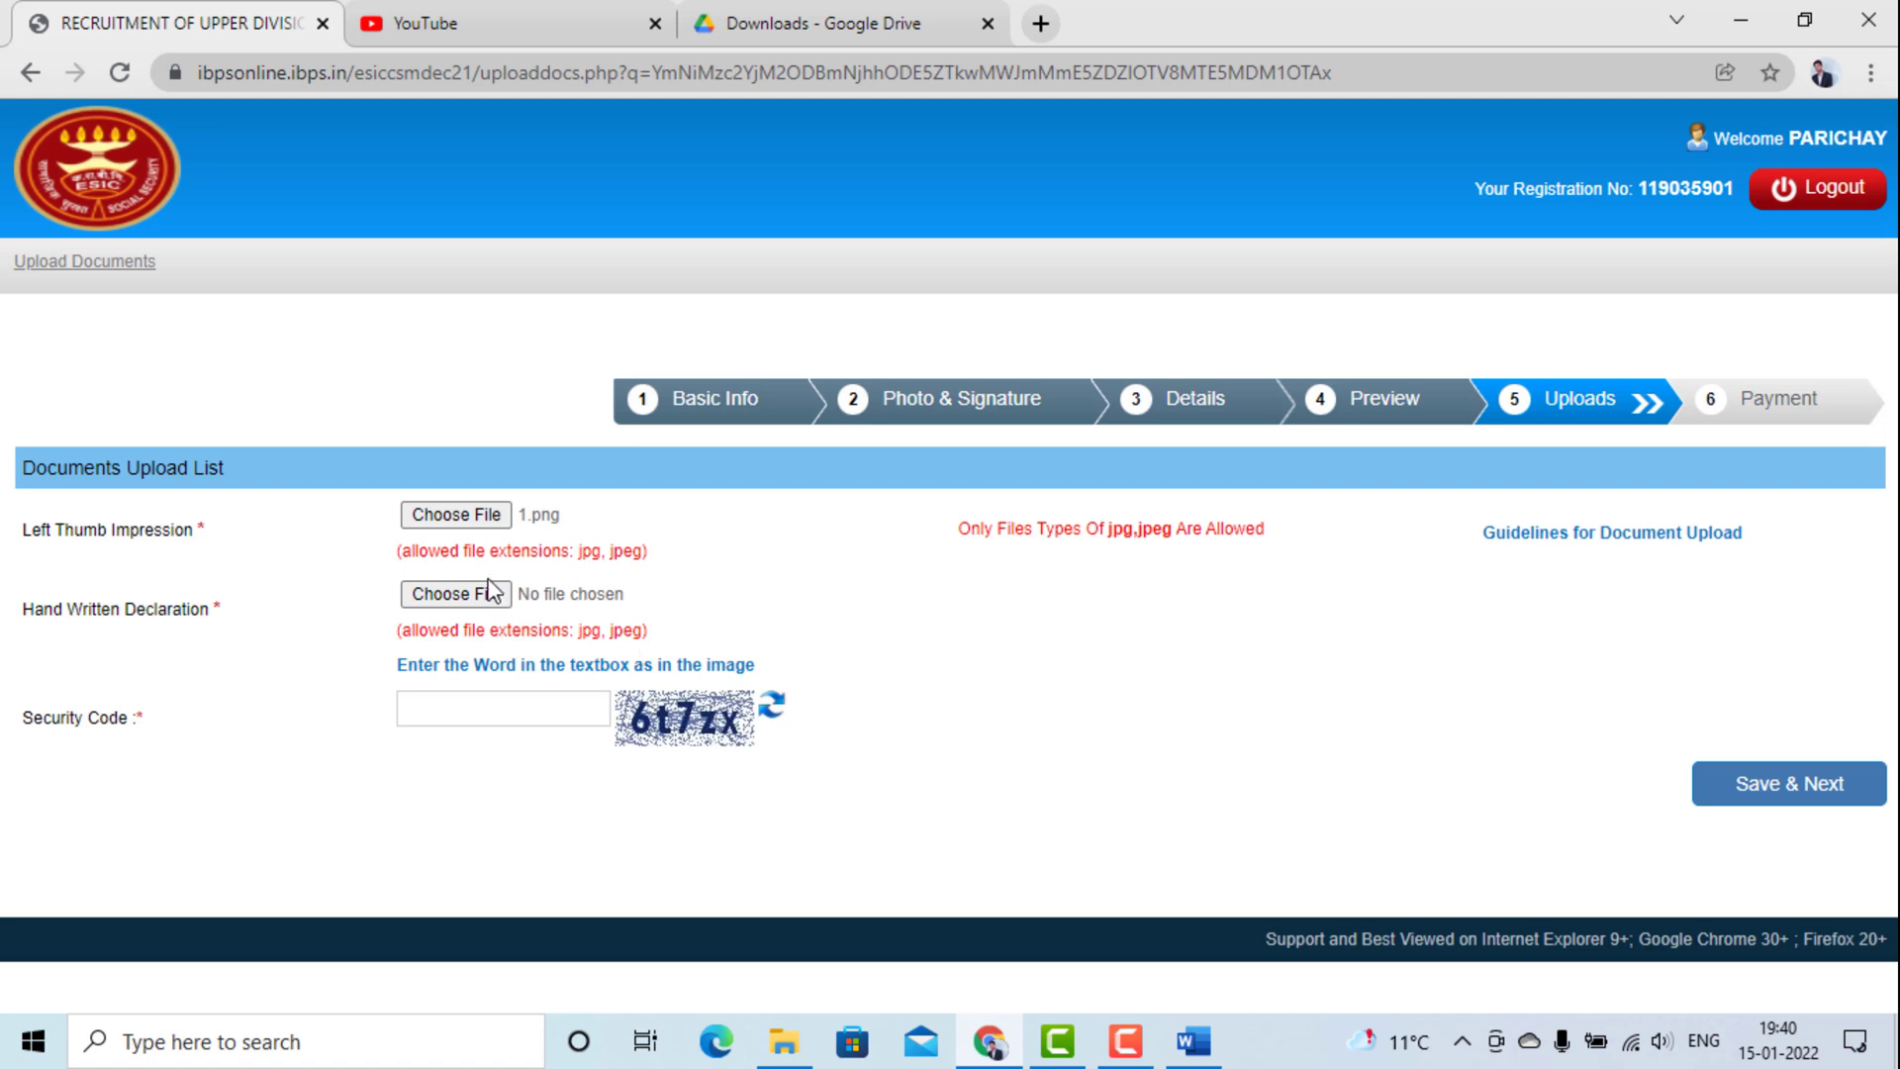
{"action": "left_click", "coordinate": [483, 515]}
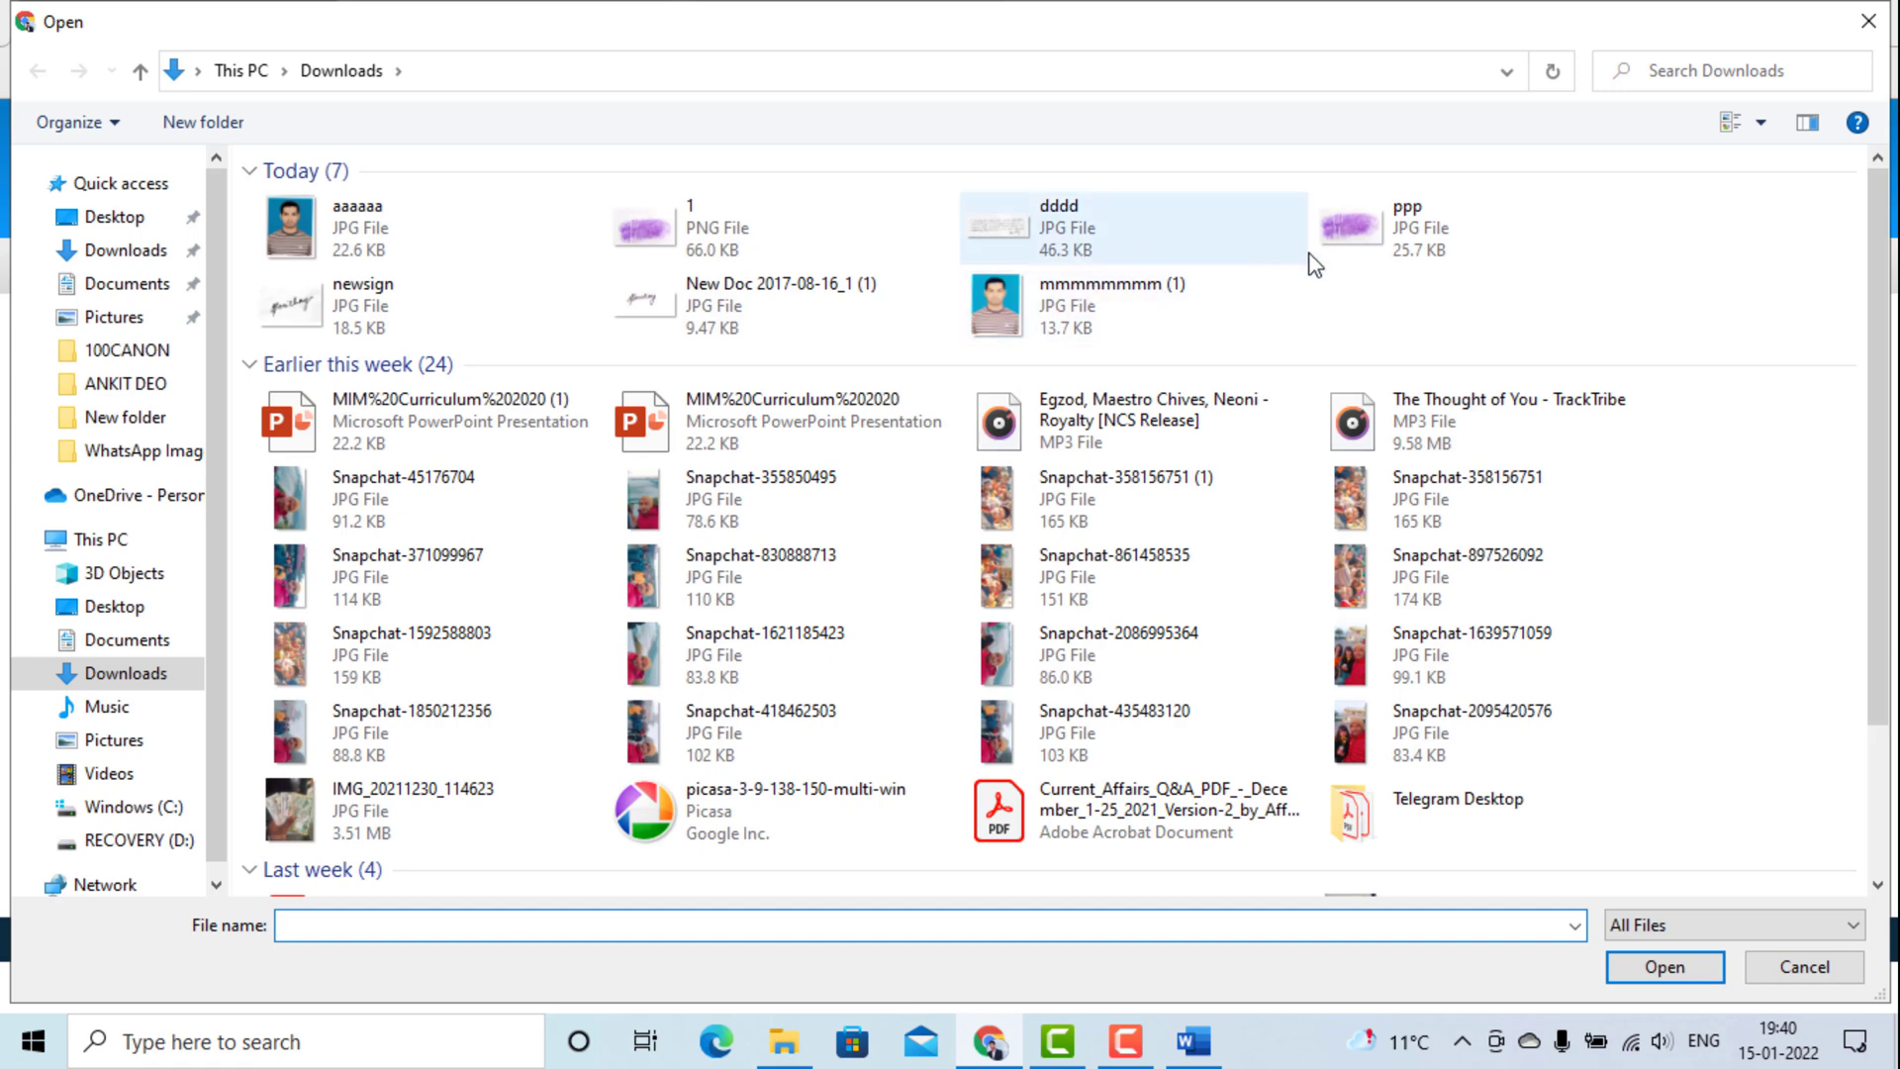
{"action": "left_click", "coordinate": [1371, 259]}
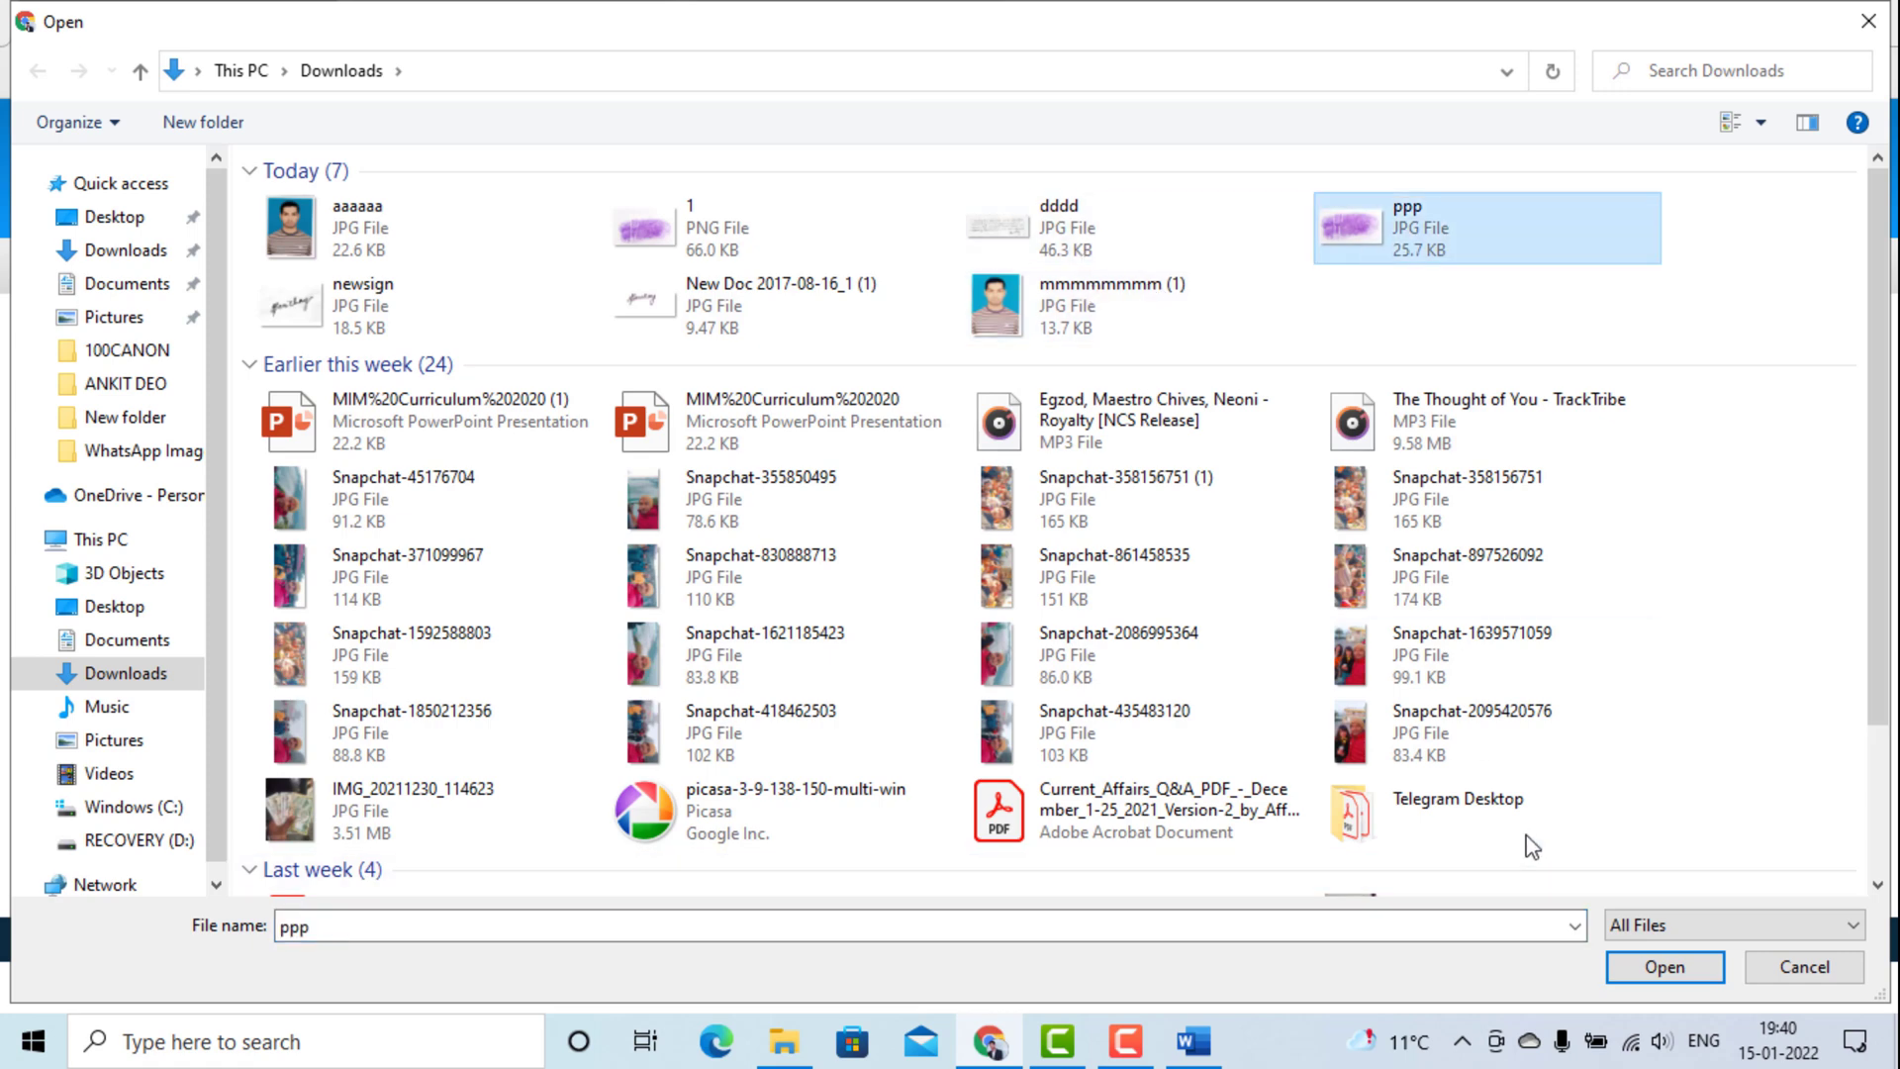
{"action": "left_click", "coordinate": [1663, 968]}
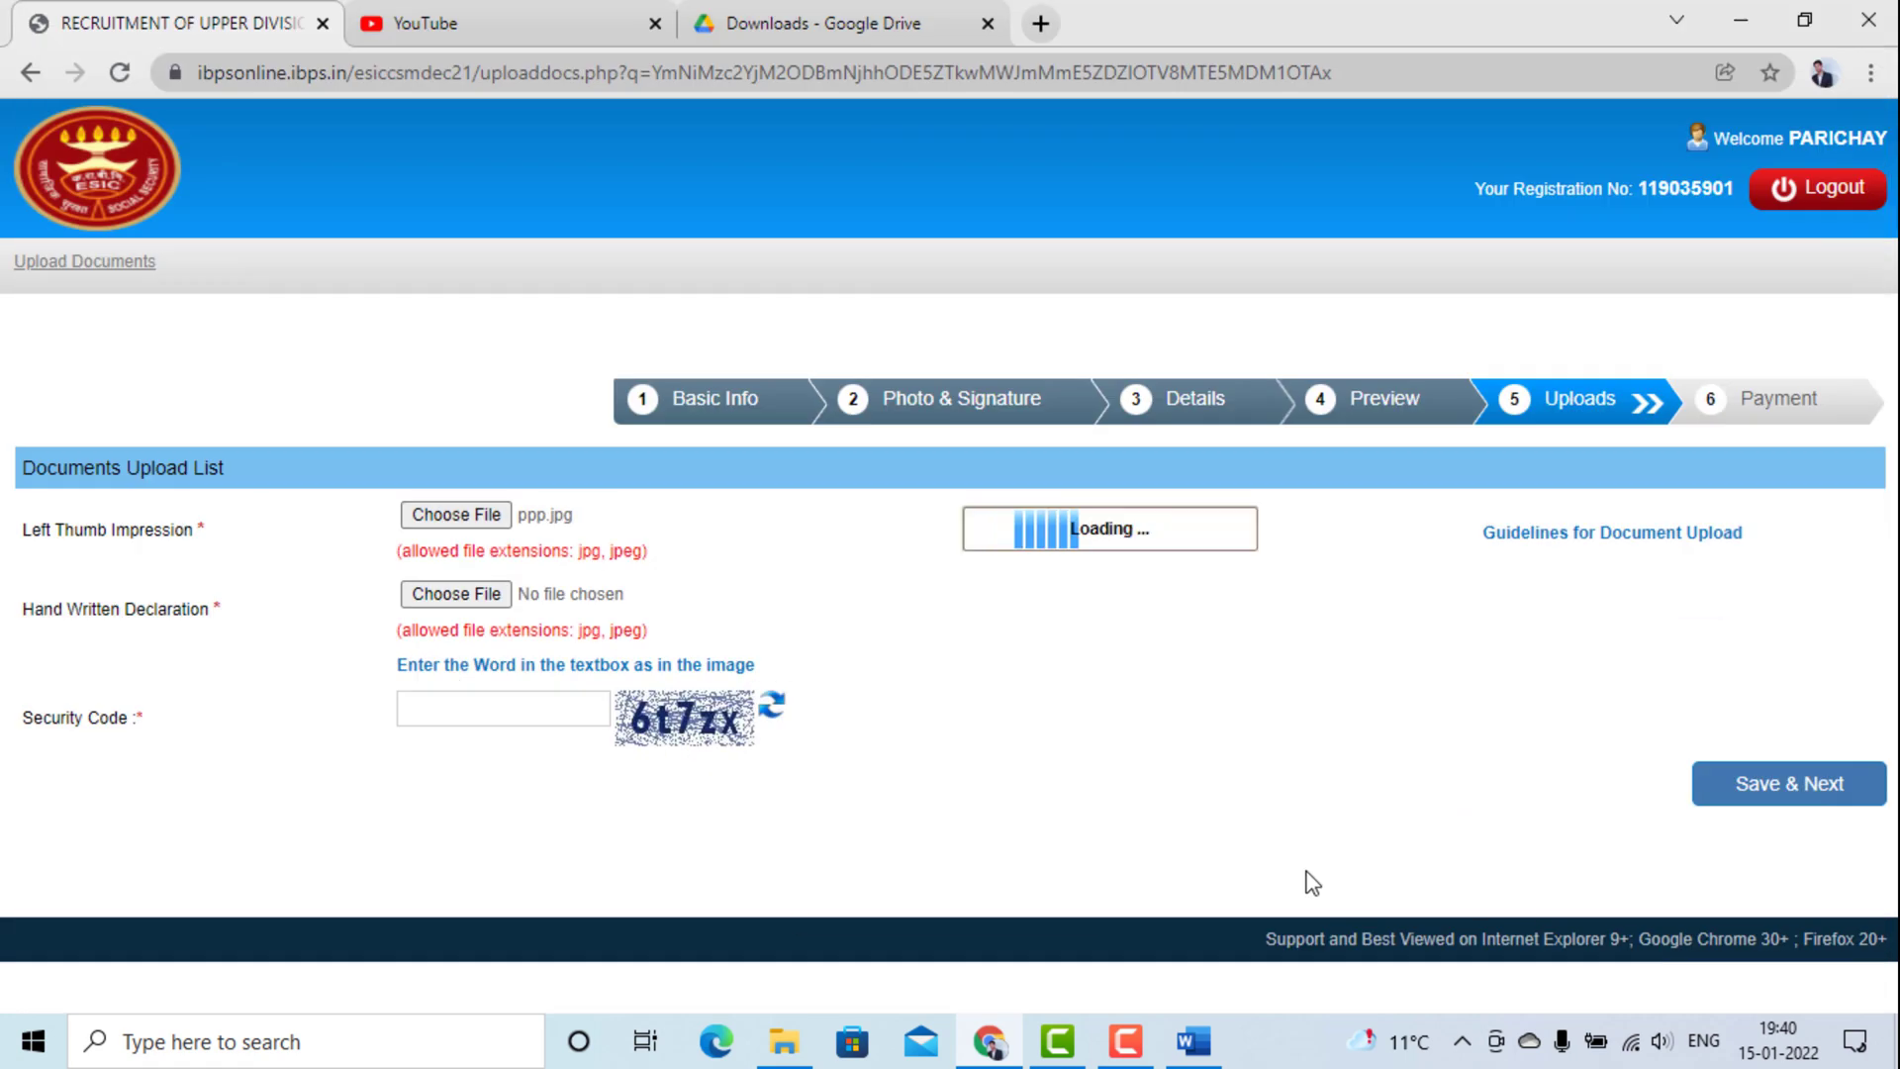
{"action": "scroll", "coordinate": [1103, 759], "scroll_direction": "down", "scroll_amount": 2}
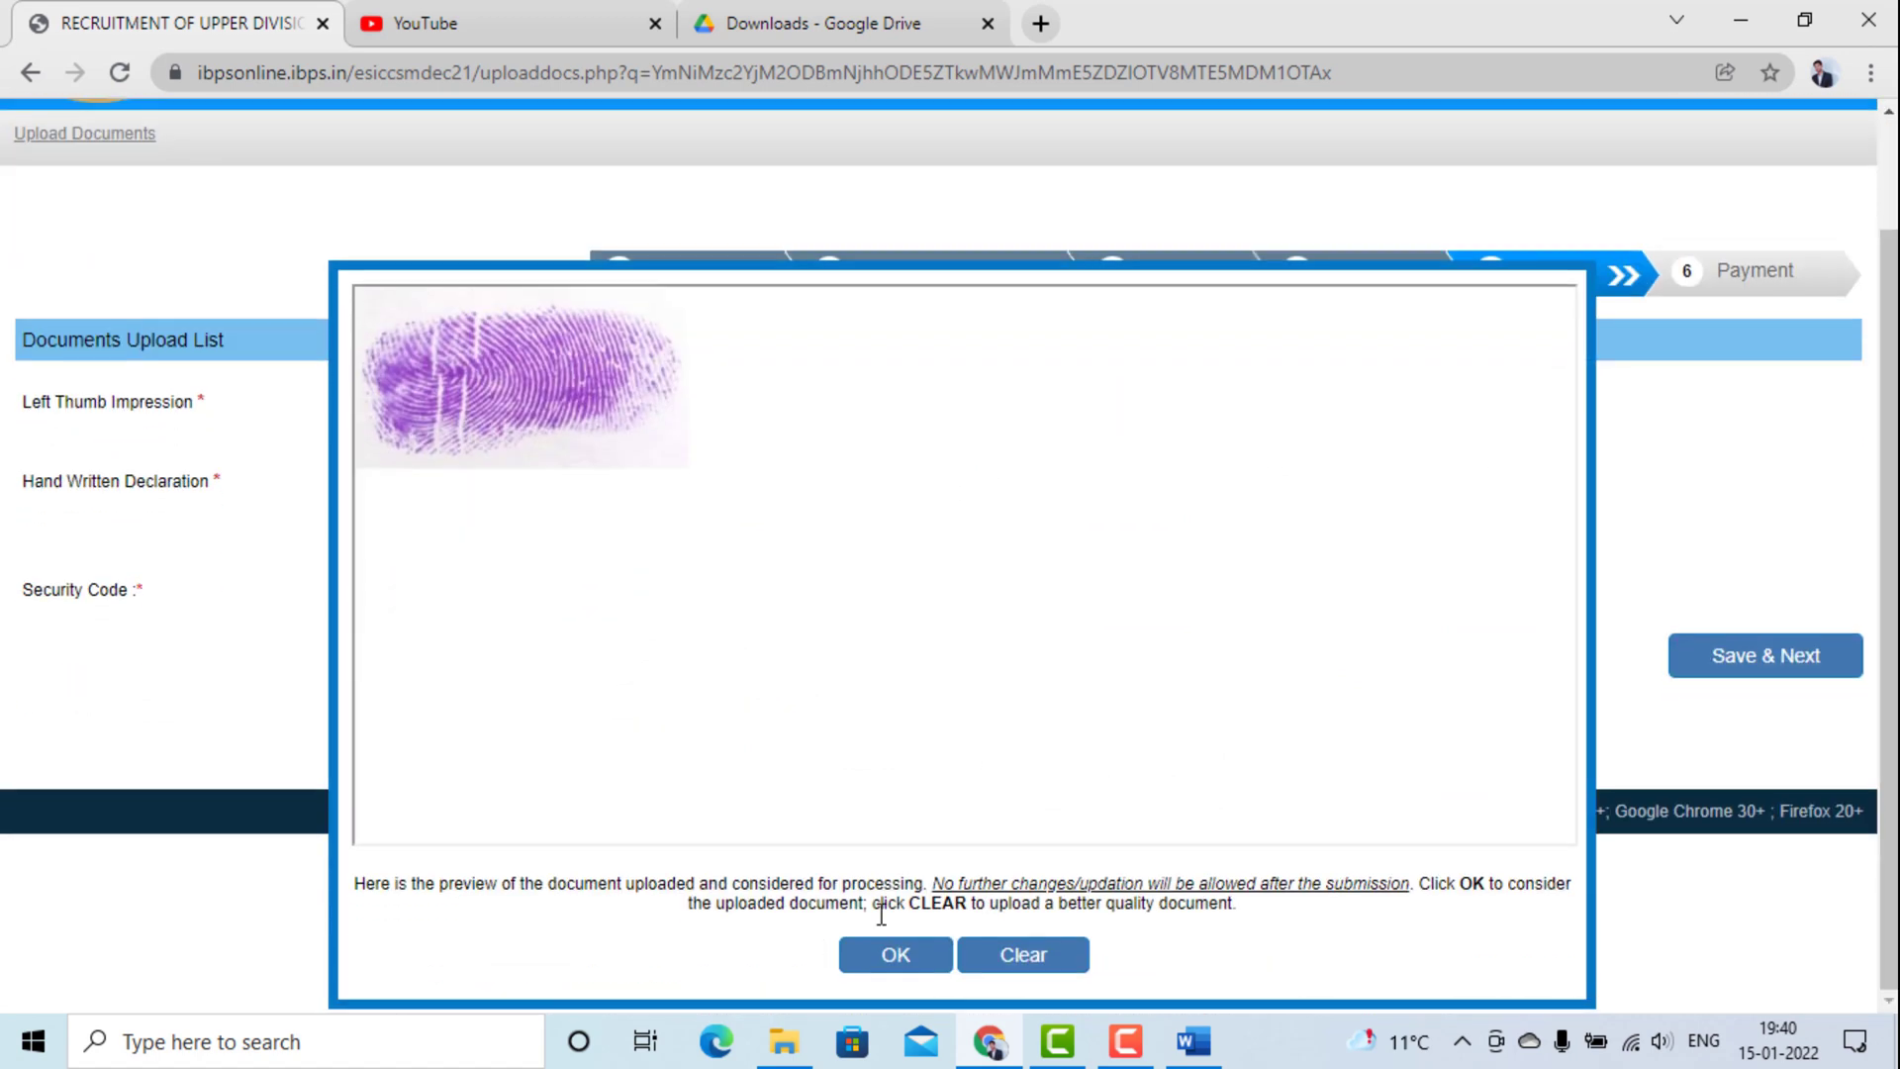
{"action": "left_click", "coordinate": [879, 948]}
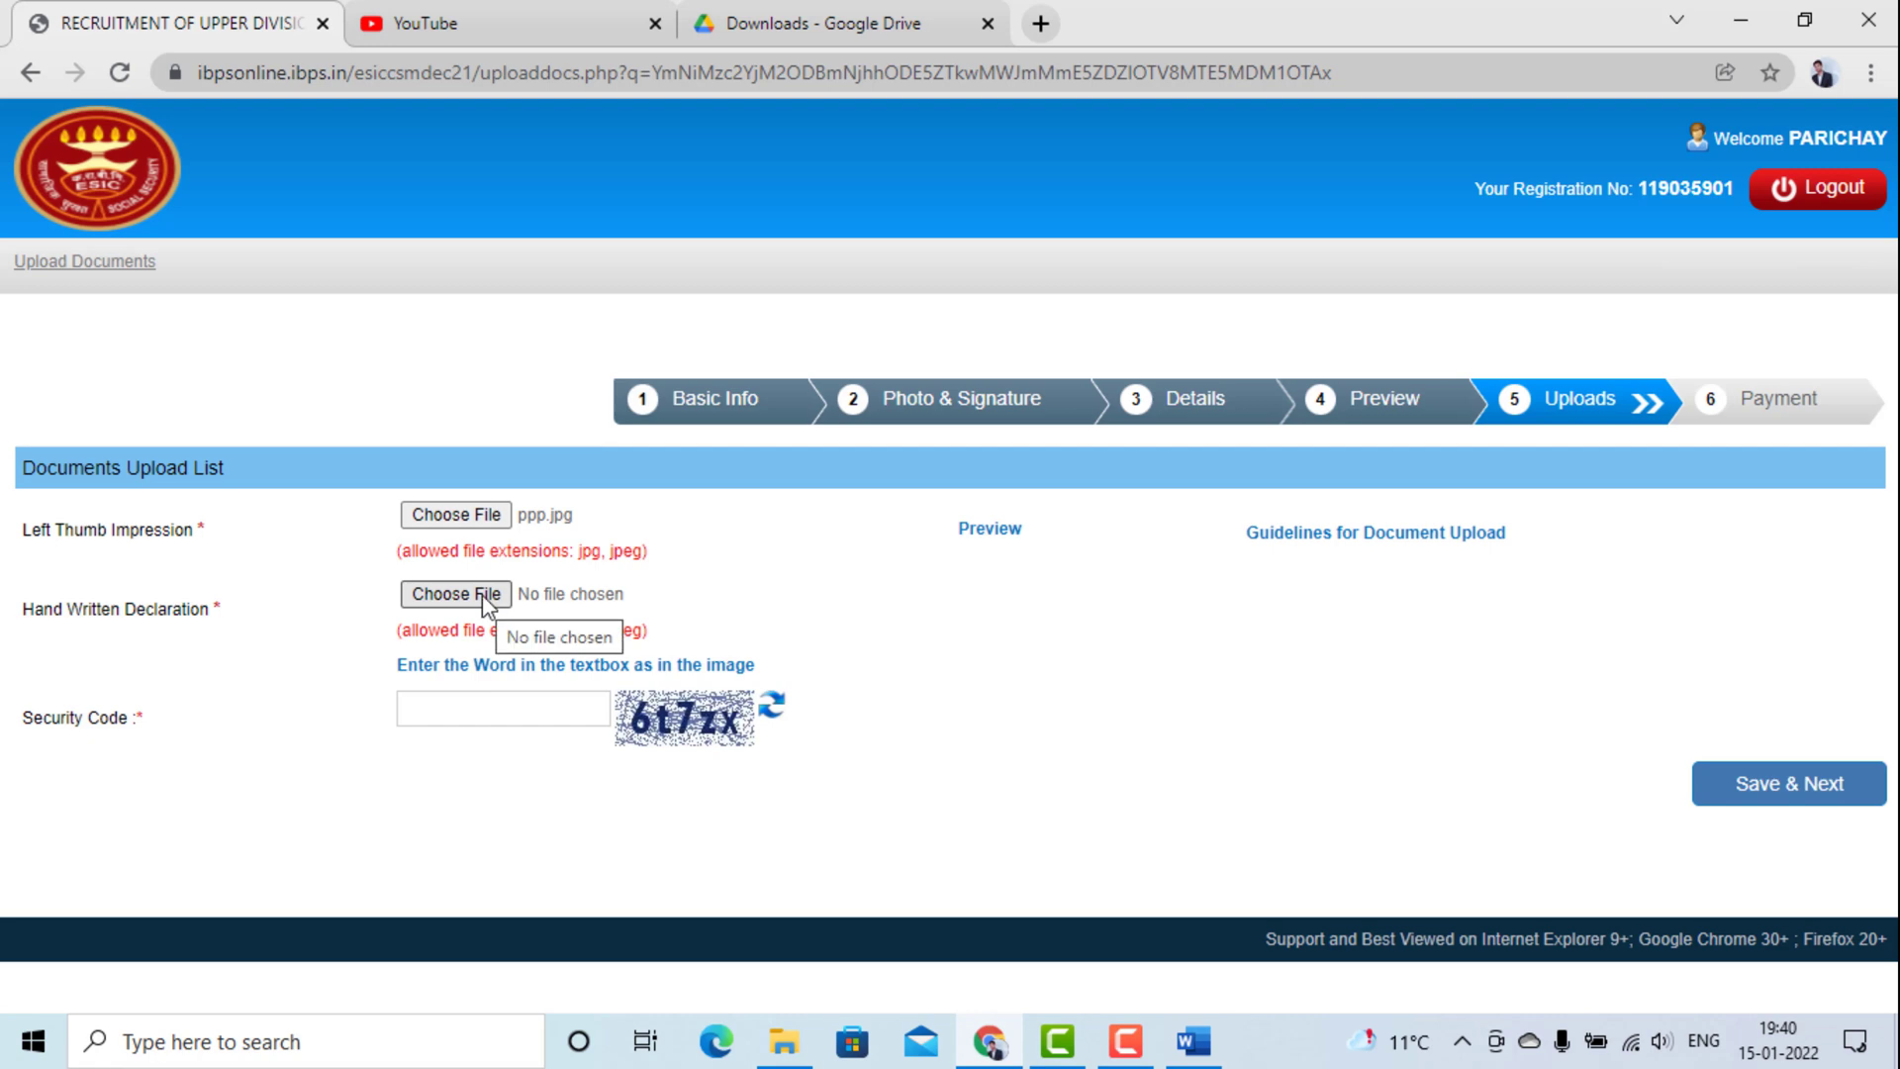
Attach dddd.jpg as the handwritten declaration, then browse Google Drive's Downloads folder after it fails the size rule.
{"action": "left_click", "coordinate": [484, 597]}
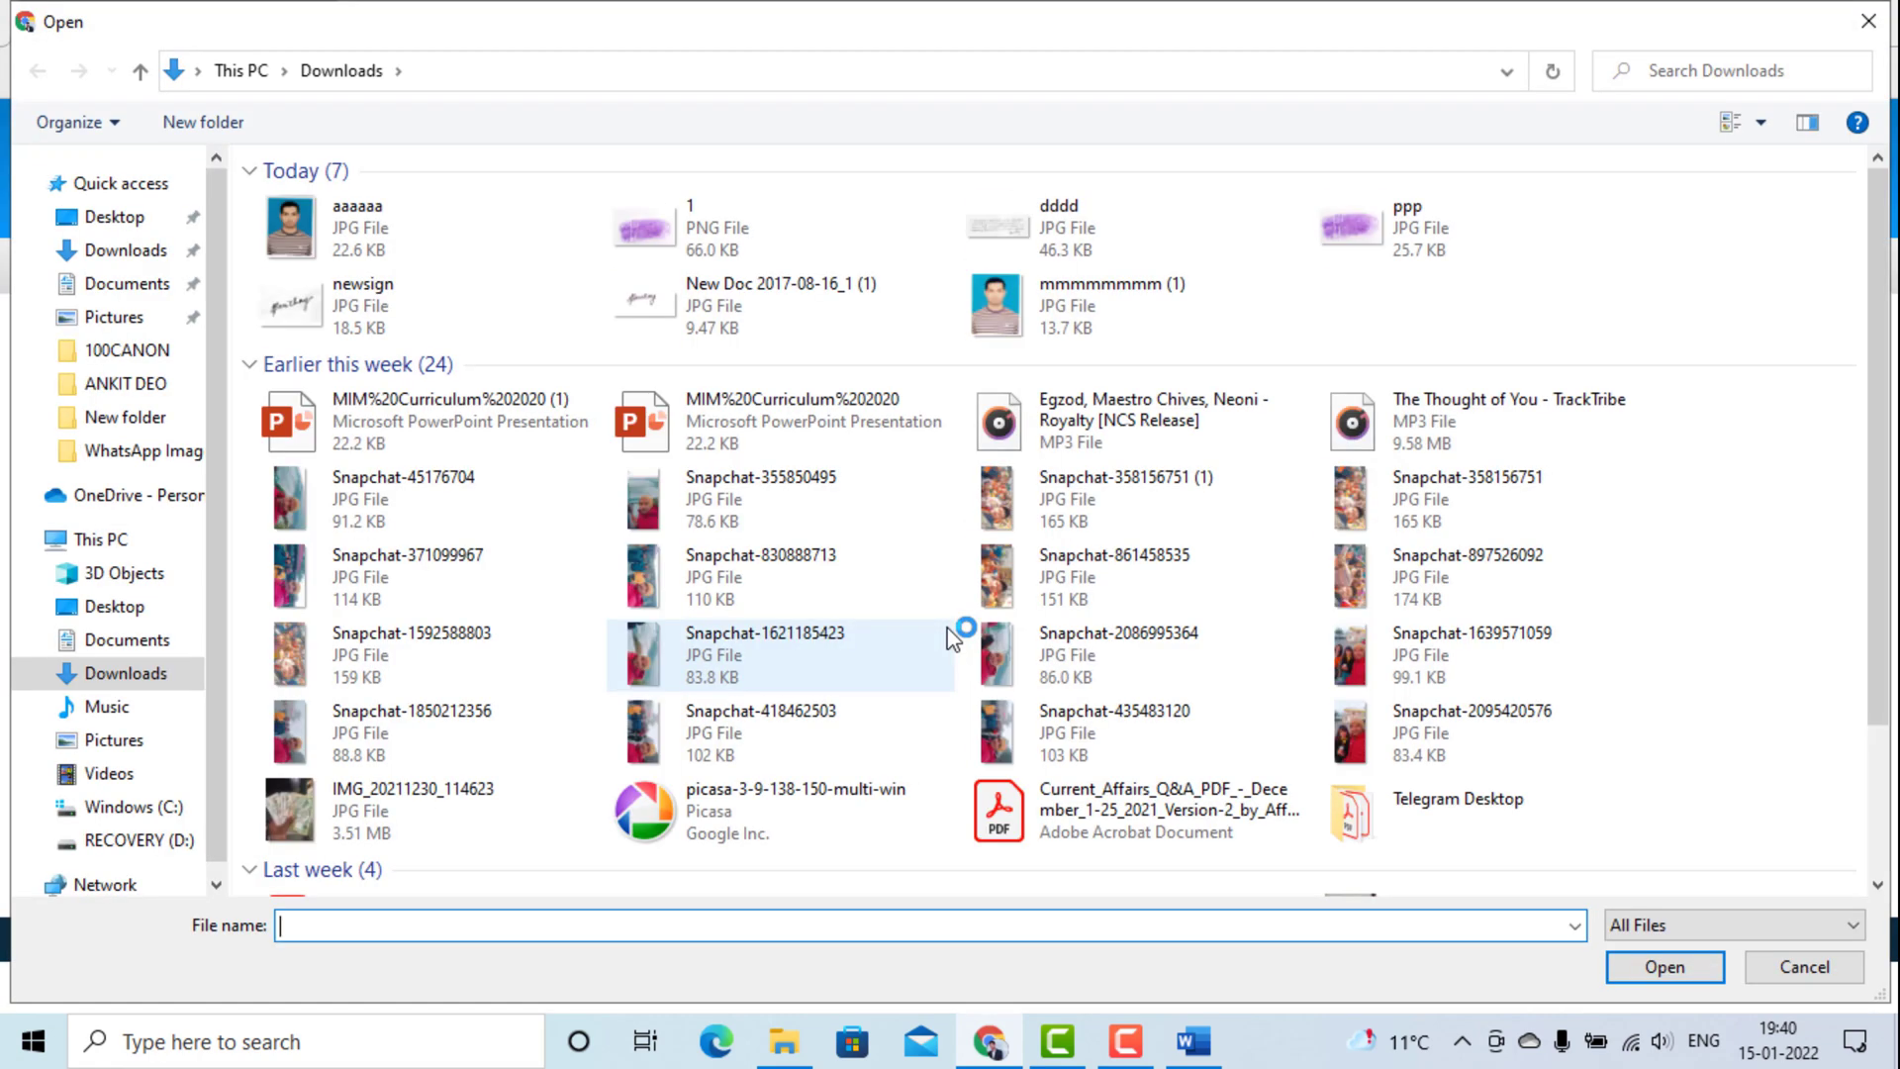
{"action": "left_click", "coordinate": [1089, 255]}
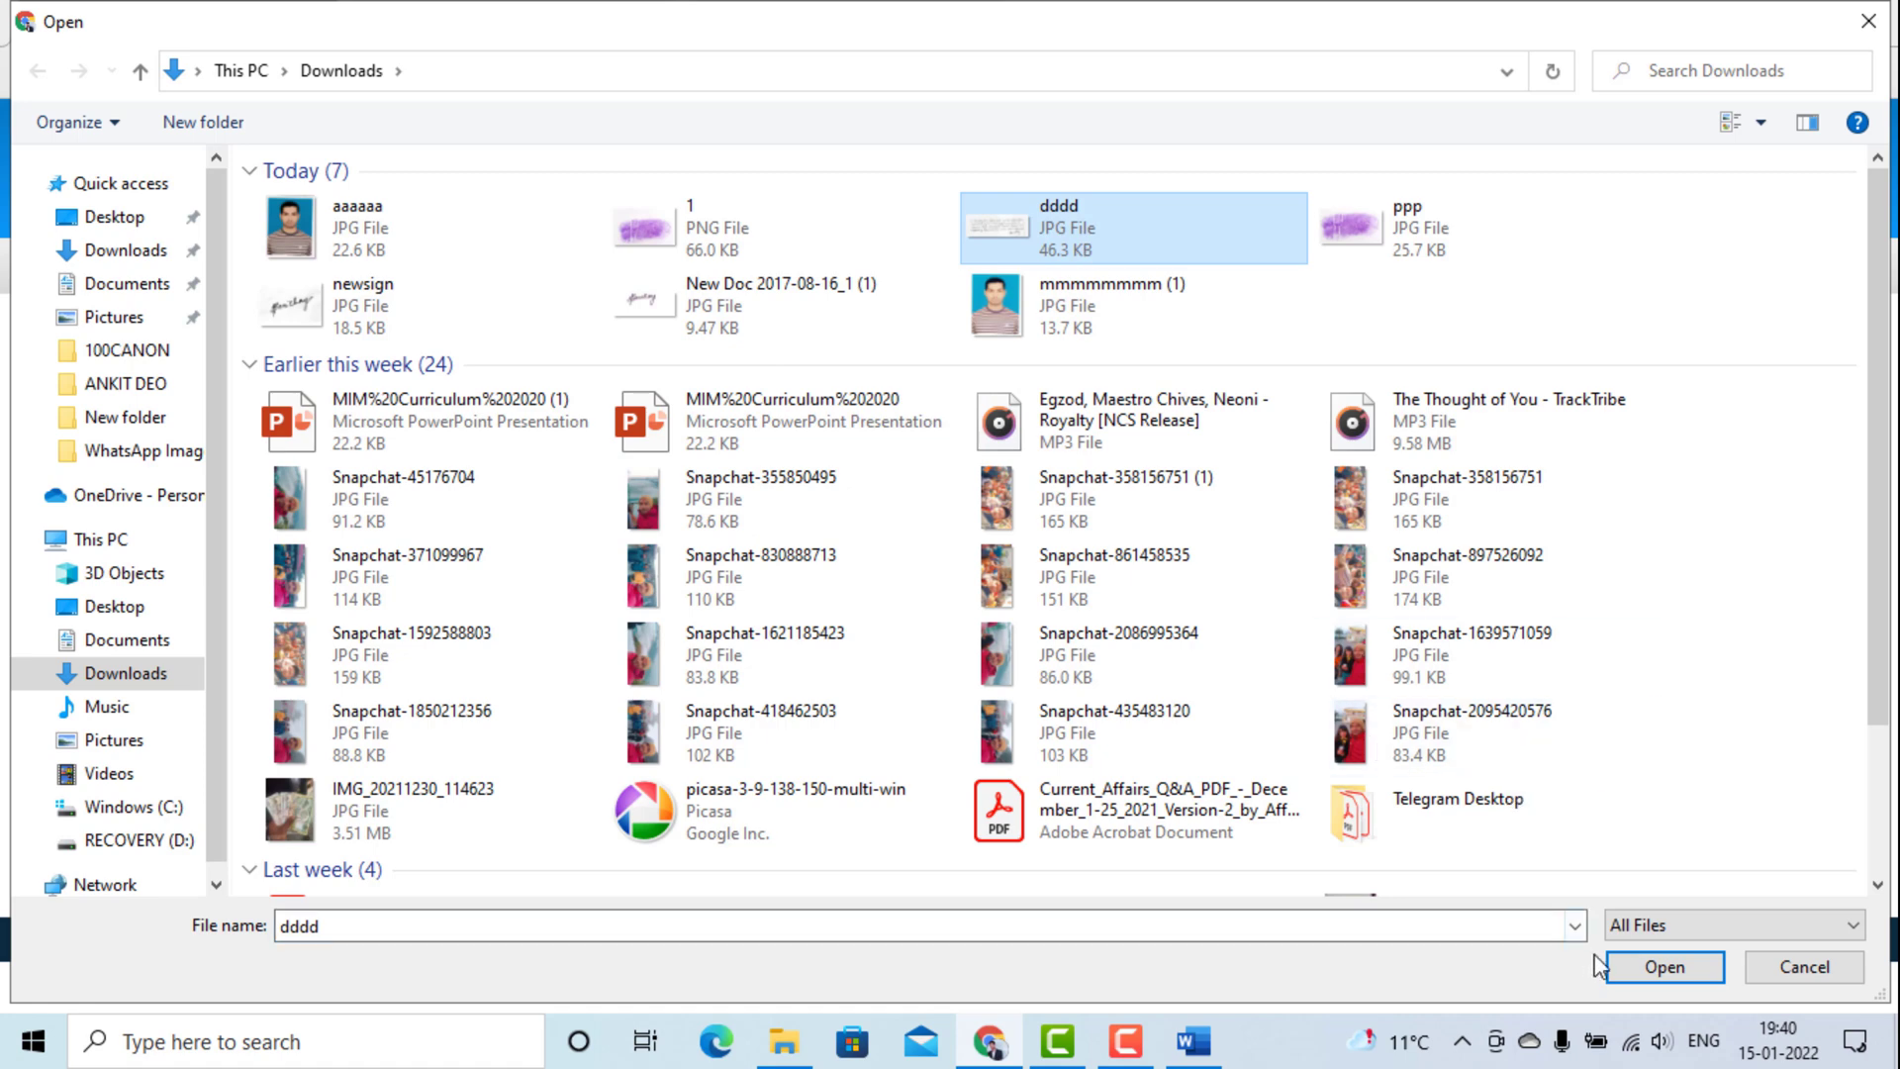
{"action": "left_click", "coordinate": [1669, 966]}
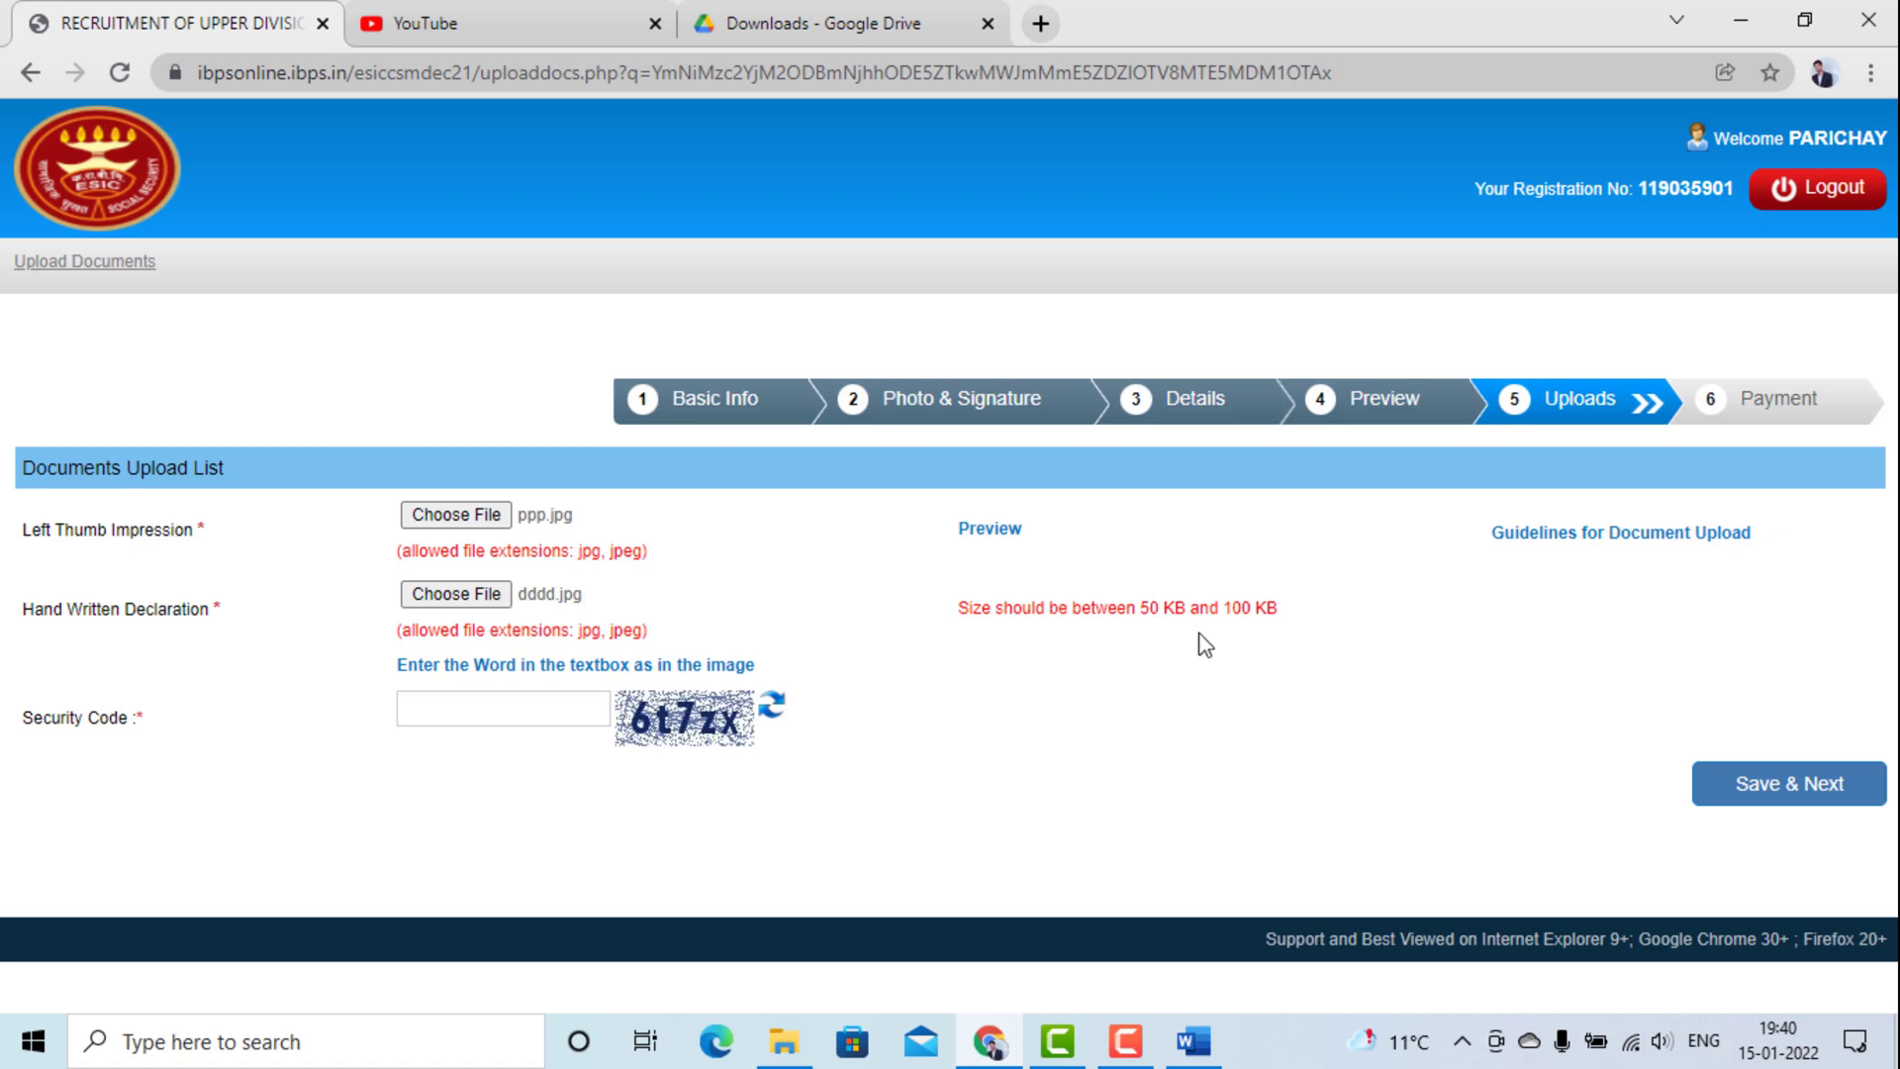
{"action": "left_click", "coordinate": [848, 20]}
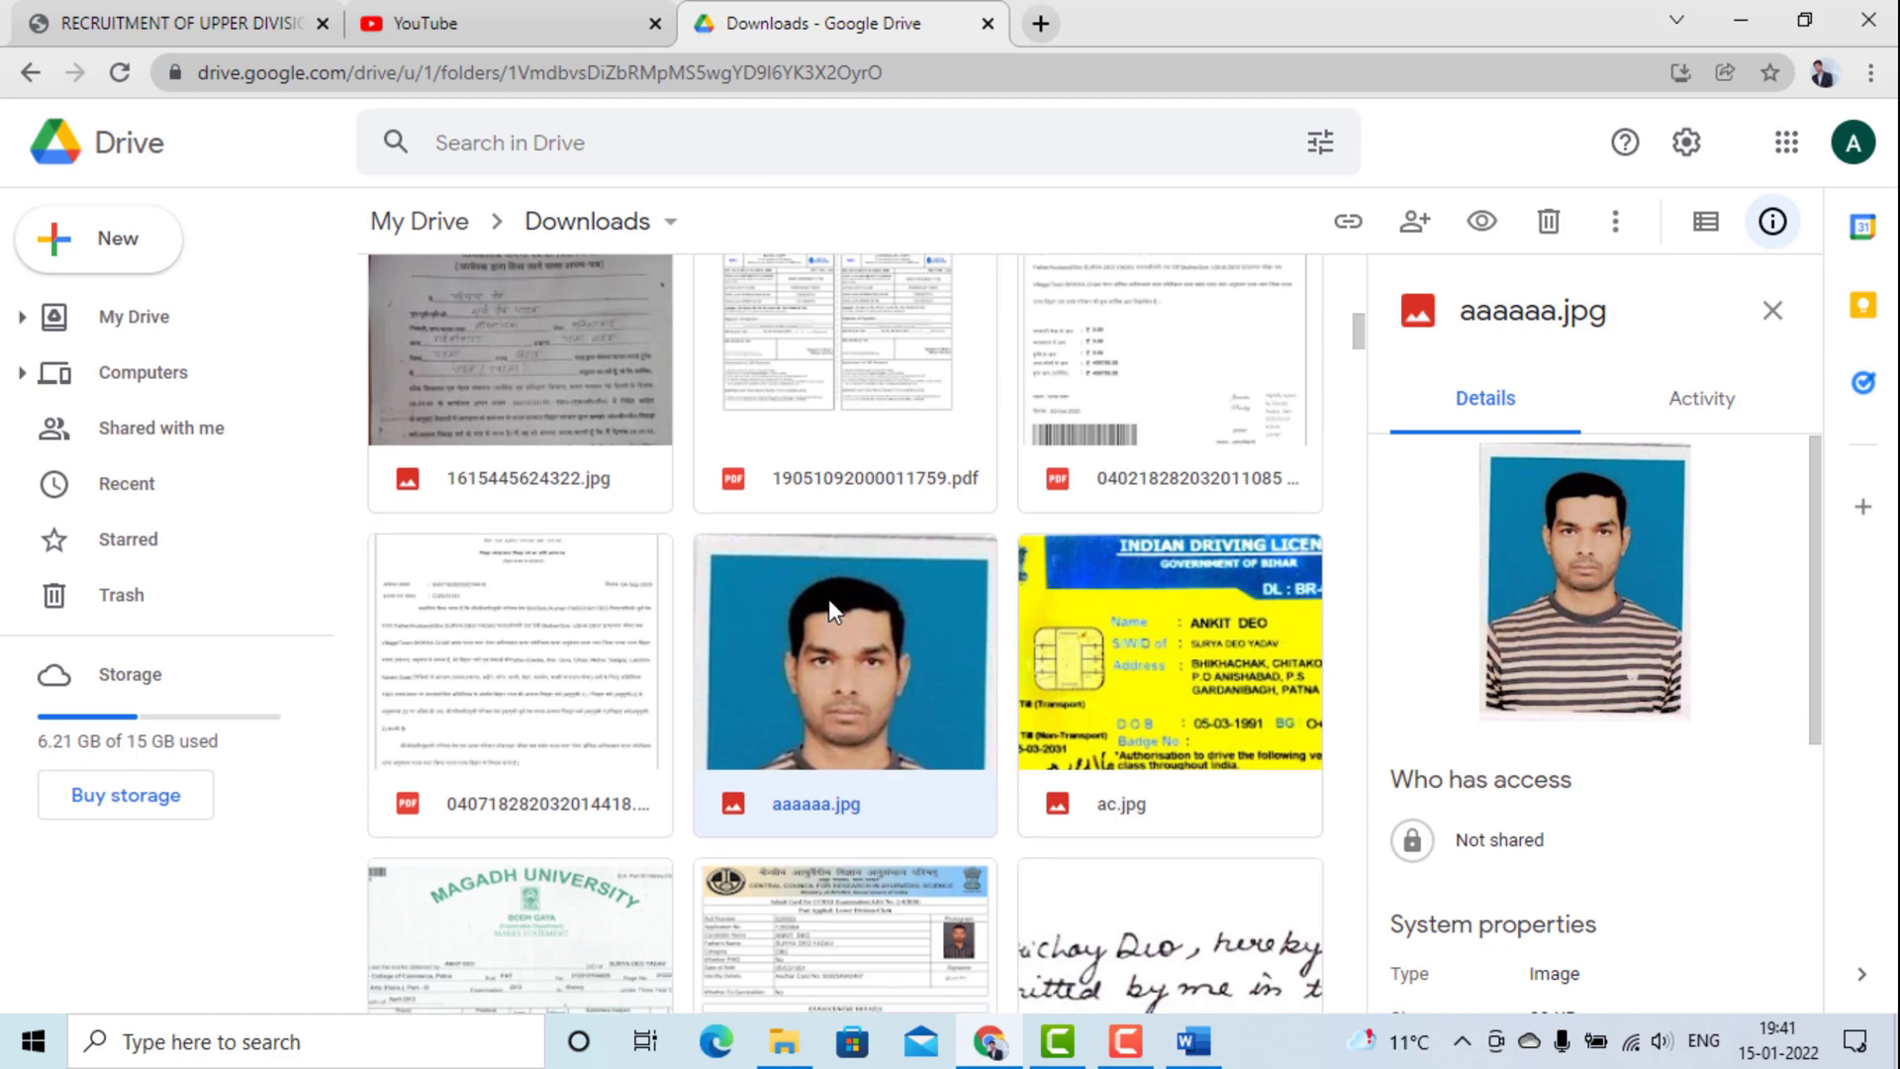
{"action": "scroll", "coordinate": [829, 598], "scroll_direction": "down", "scroll_amount": 8}
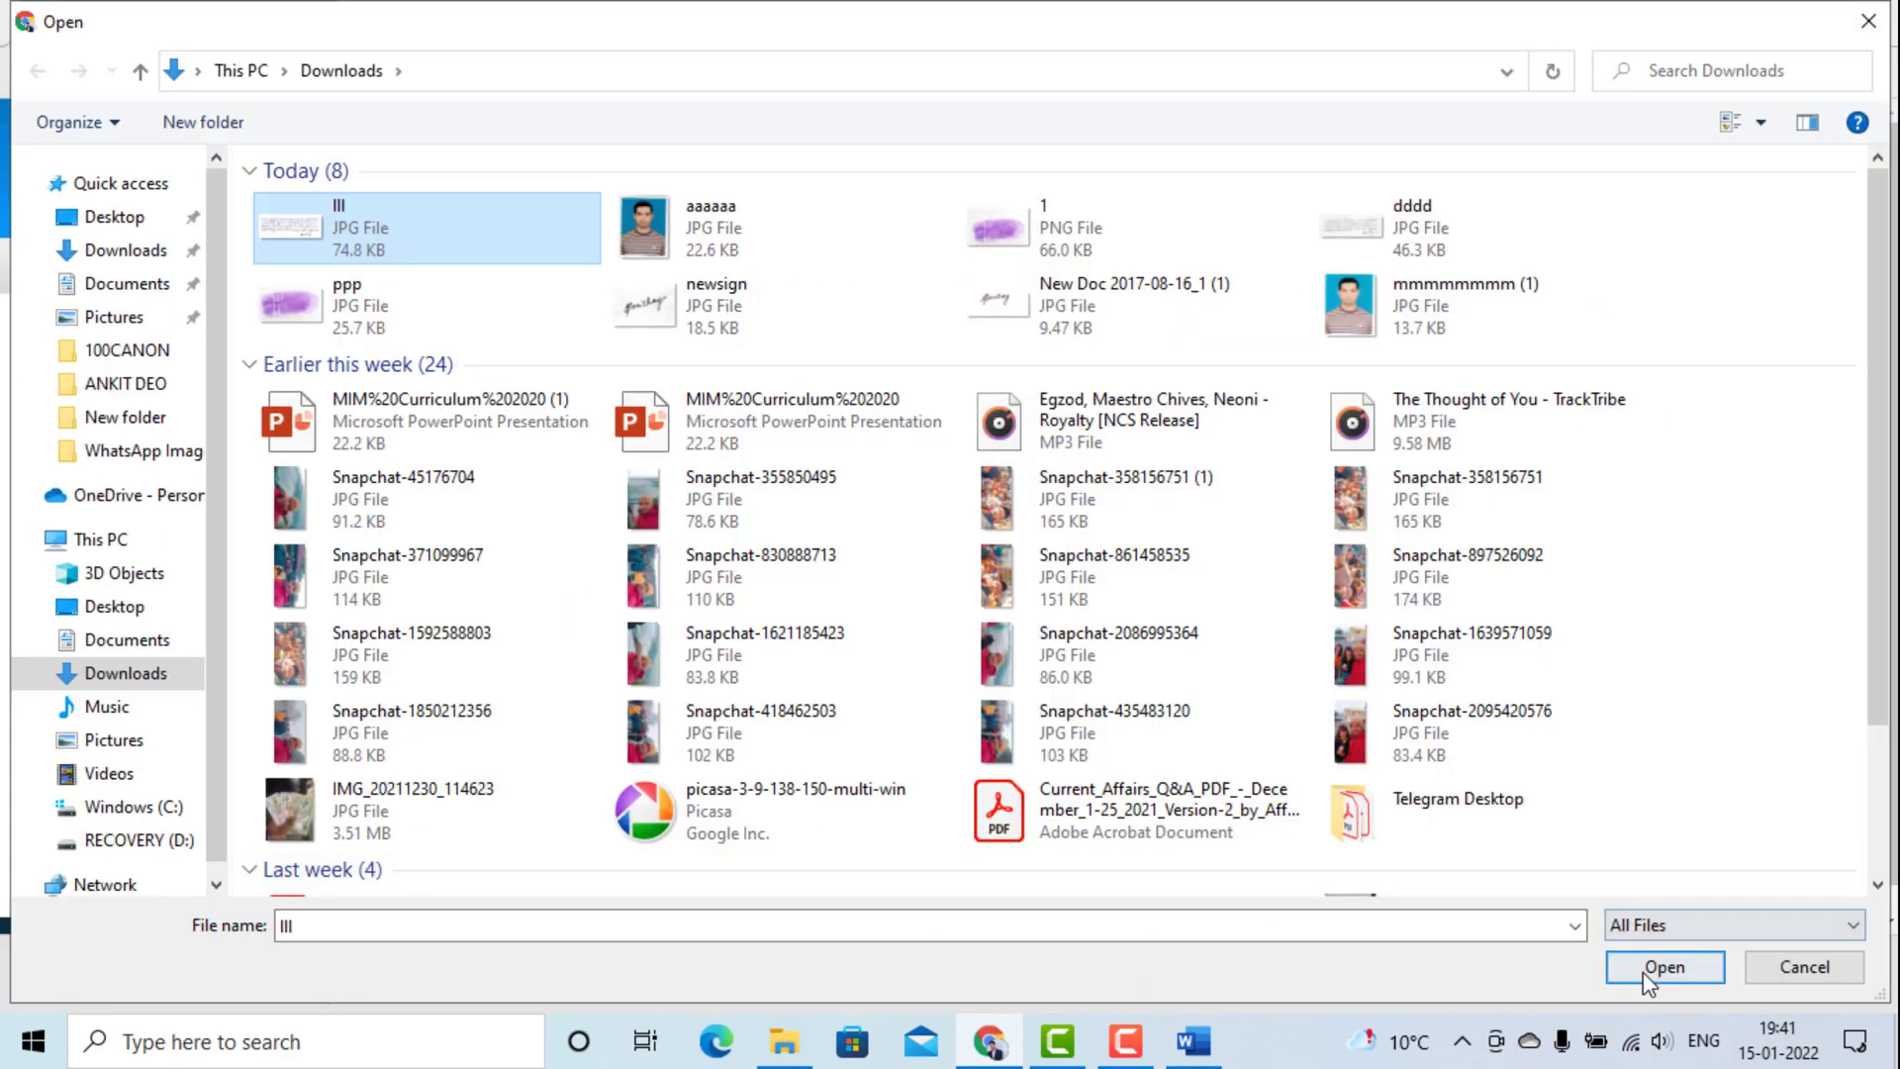
Attach lll.jpg as the handwritten declaration and accept its preview.
{"action": "left_click", "coordinate": [1648, 972]}
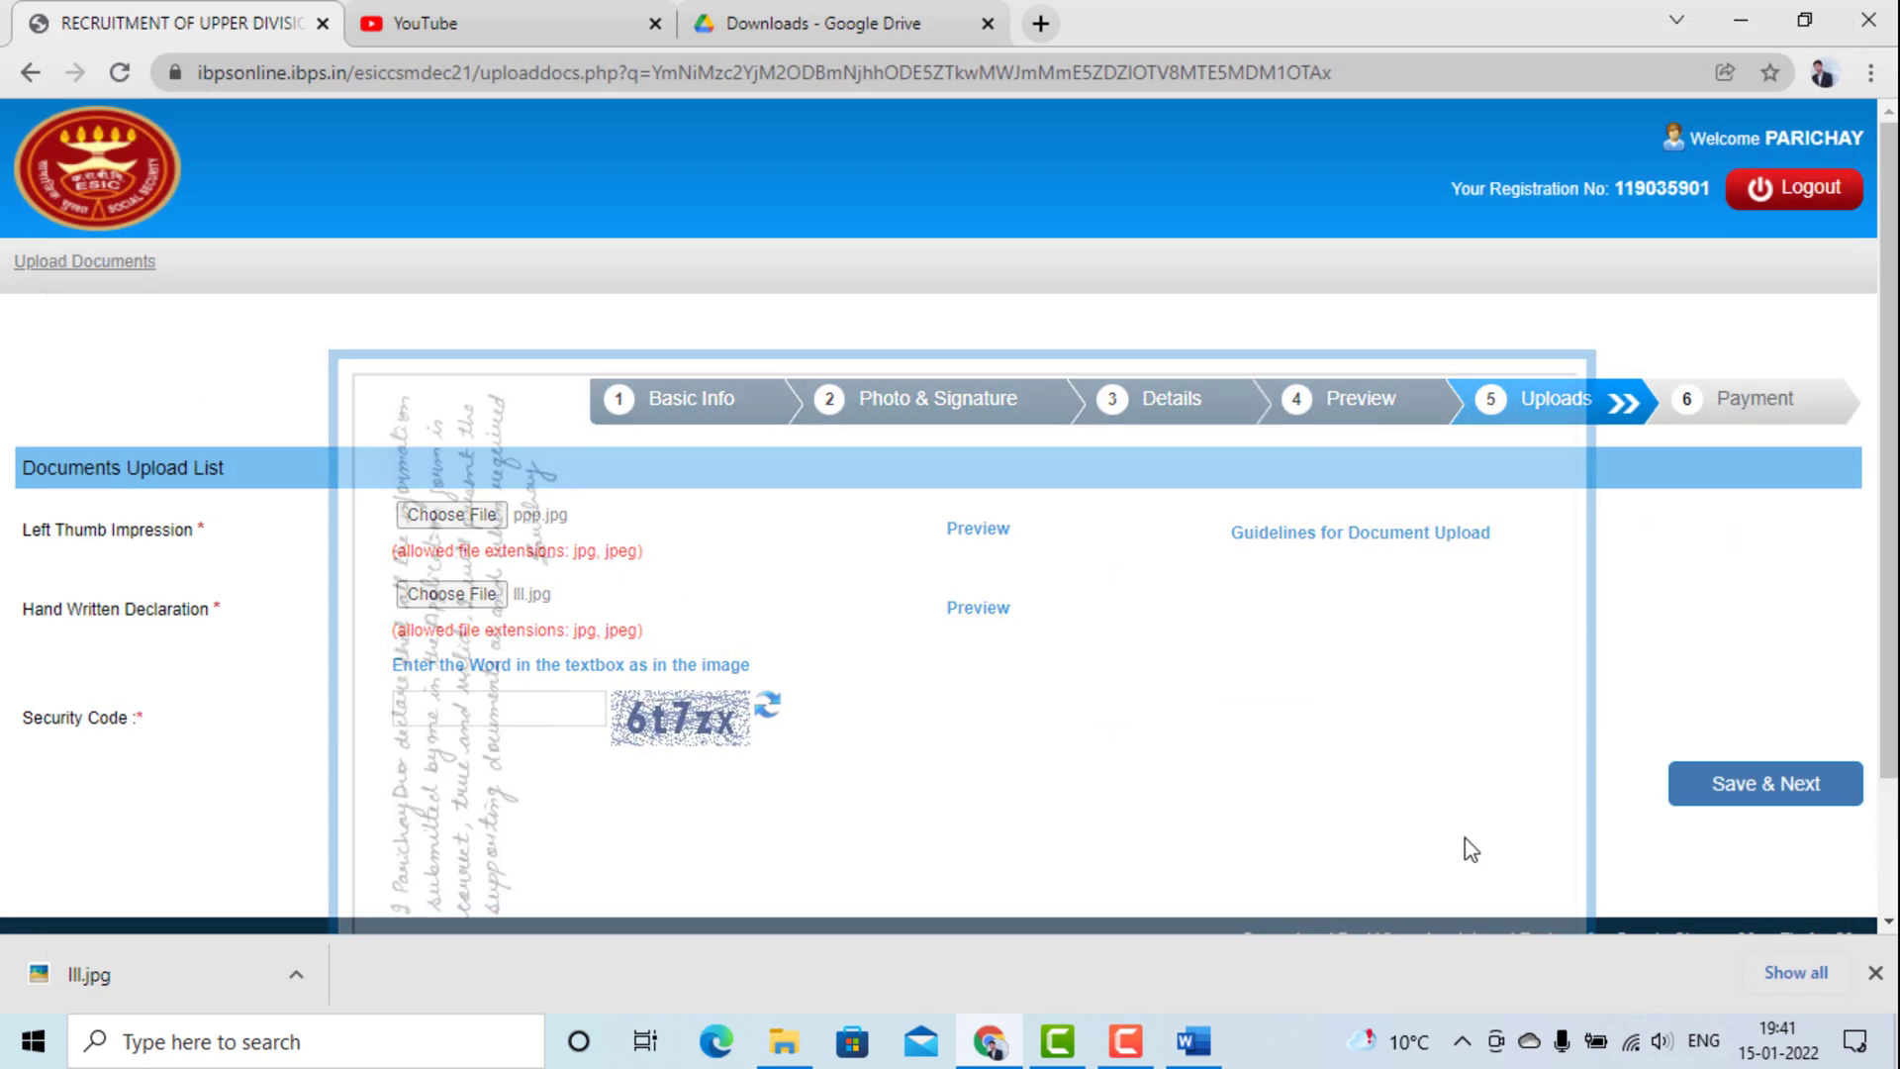
{"action": "scroll", "coordinate": [1204, 683], "scroll_direction": "down", "scroll_amount": 1}
{"action": "left_click", "coordinate": [881, 876]}
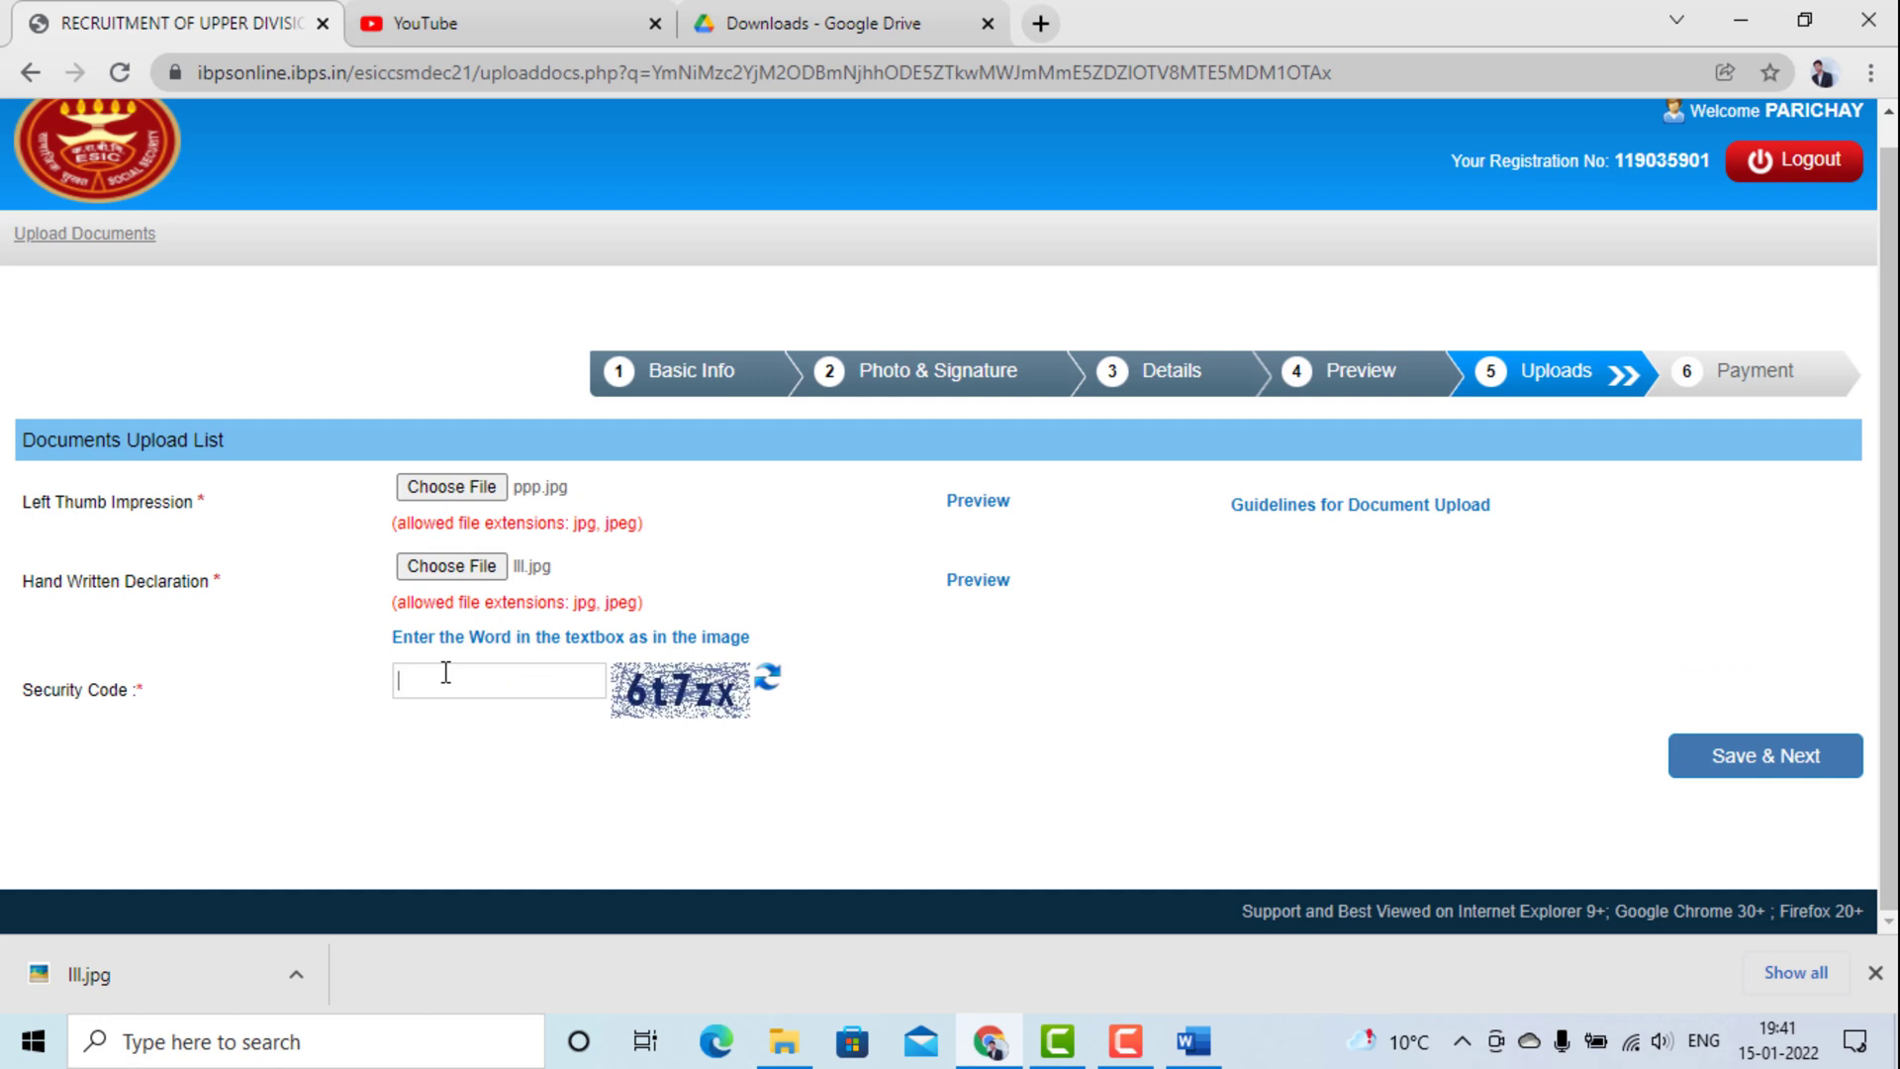
Enter the captcha shown into the Security Code box, correcting a mistyped character.
{"action": "left_click", "coordinate": [445, 672]}
{"action": "type", "text": "6T"}
{"action": "key", "text": "BackSpace"}
{"action": "type", "text": "T"}
{"action": "key", "text": "BackSpace"}
{"action": "type", "text": "t7zx"}
Save the uploads and confirm final submission to reach the 500.00 Payment page.
{"action": "left_click", "coordinate": [1732, 762]}
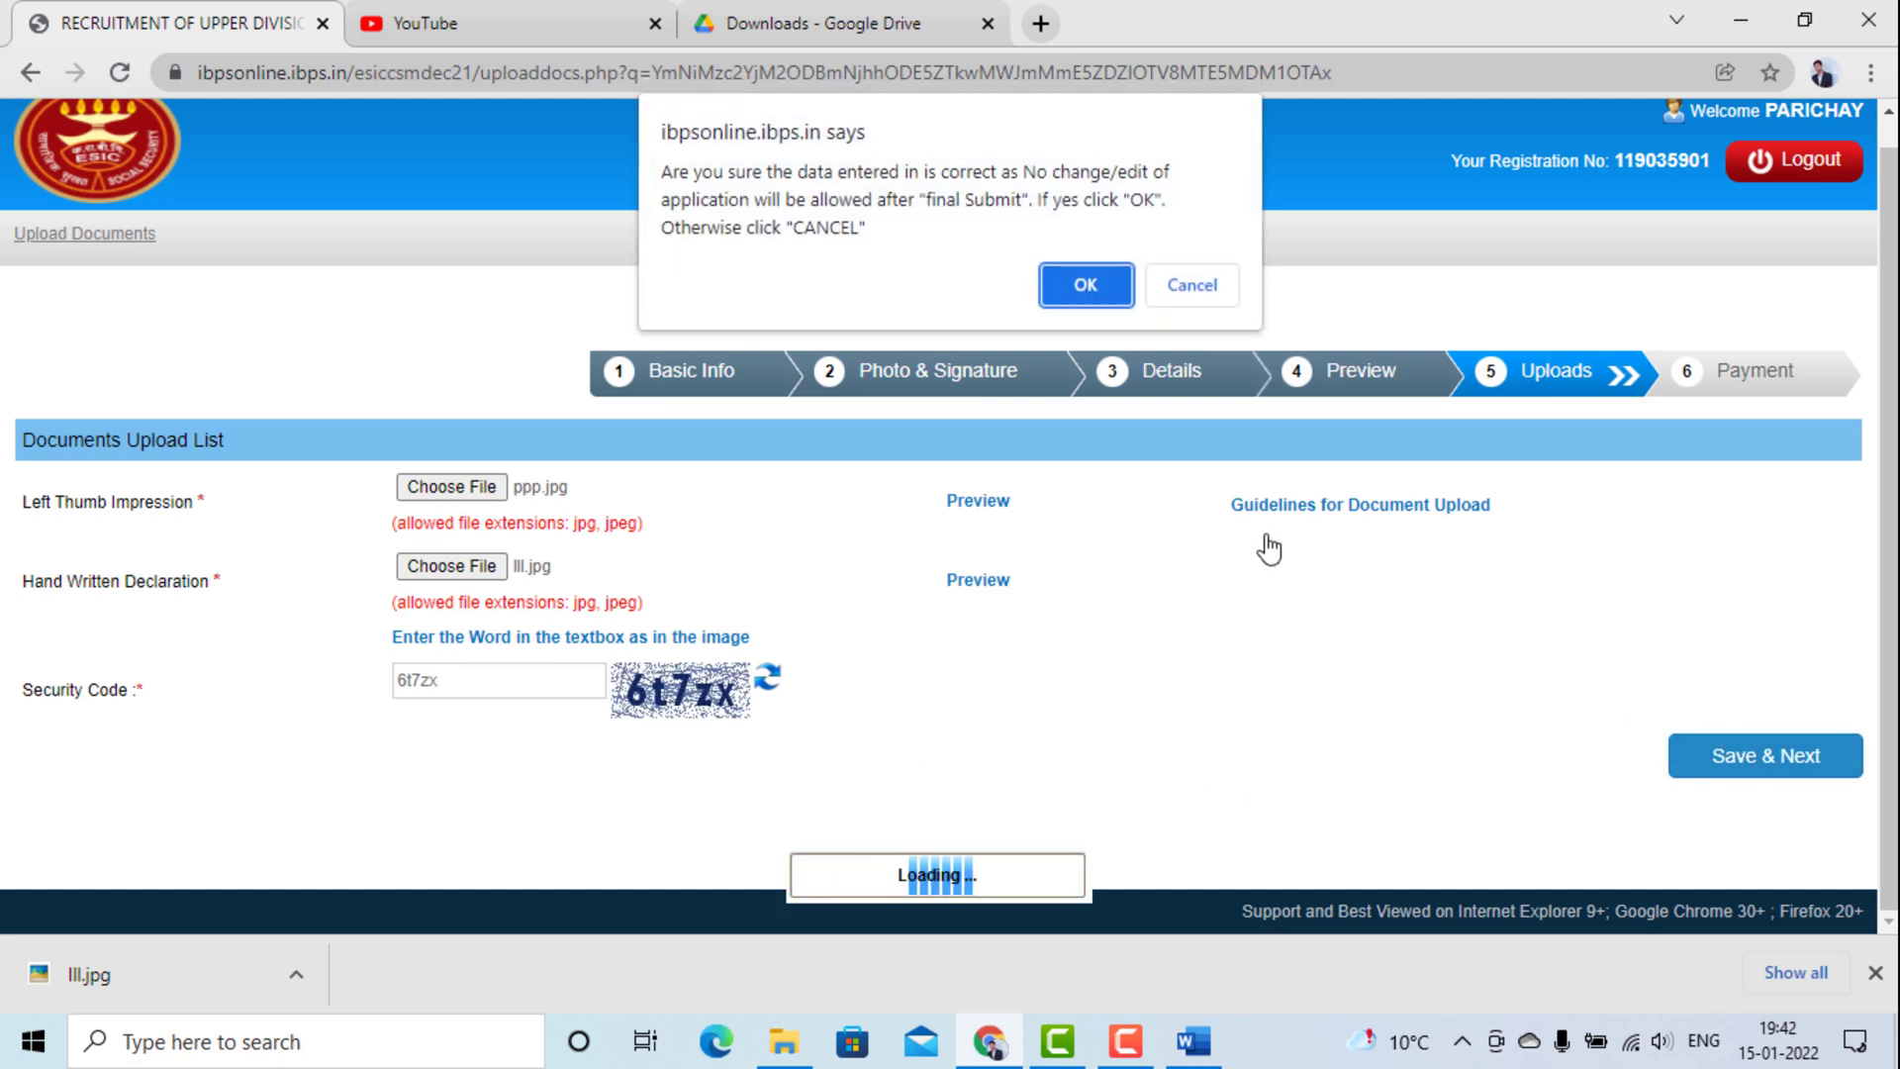
{"action": "left_click", "coordinate": [1063, 282]}
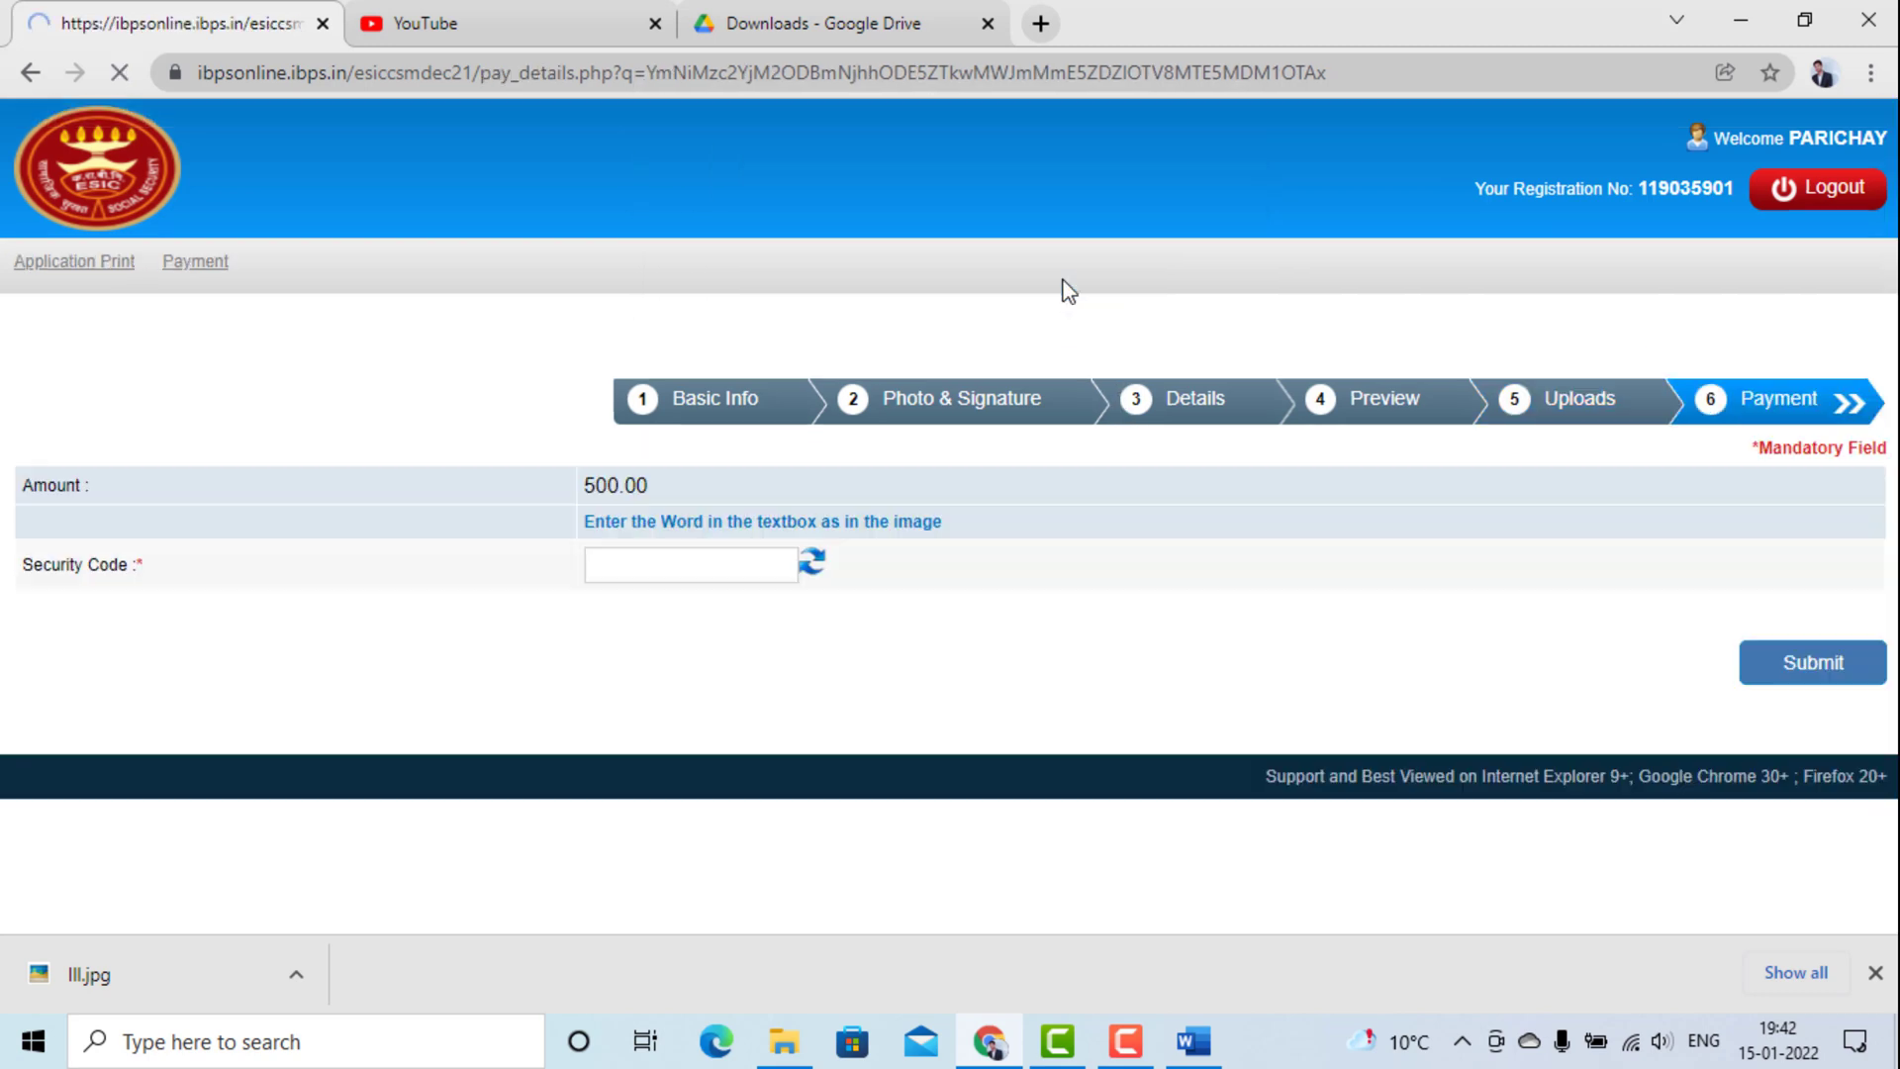